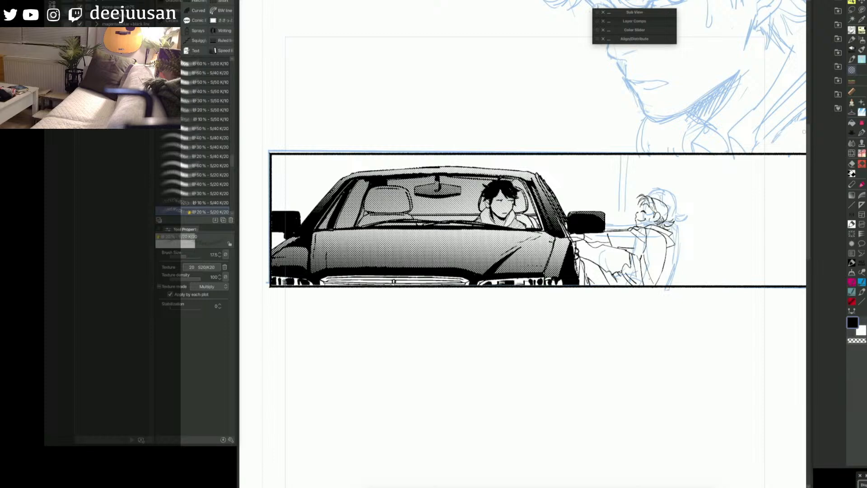
key(space)
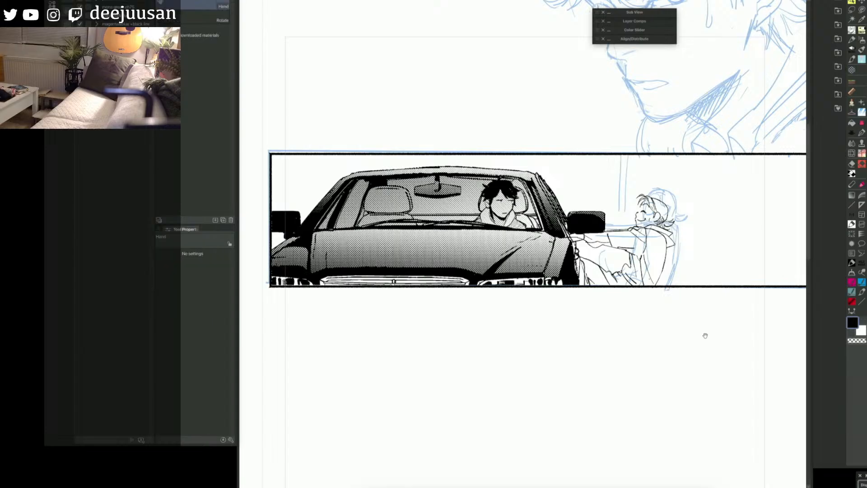
drag(709, 345, 707, 345)
scroll(680, 331, up, 2)
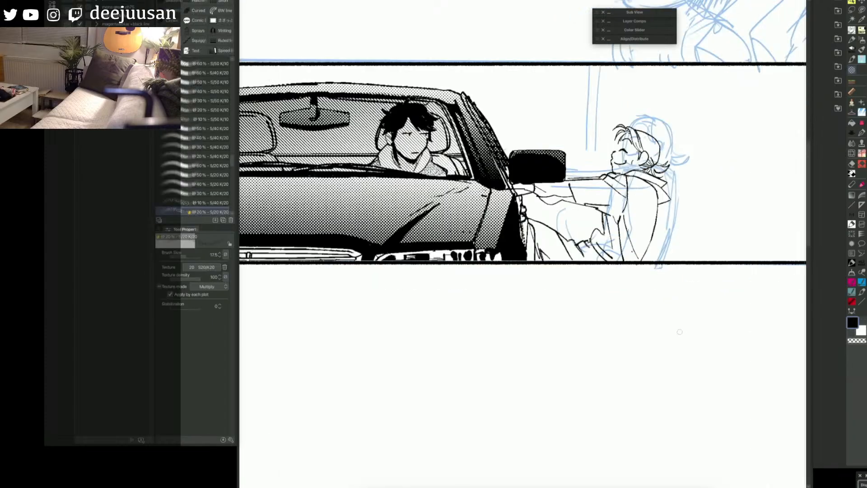
key(space)
drag(389, 335, 432, 422)
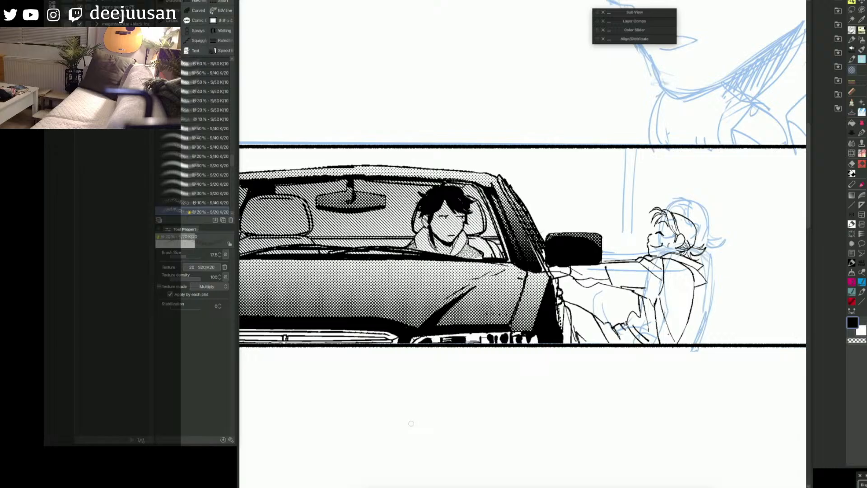
scroll(674, 299, down, 2)
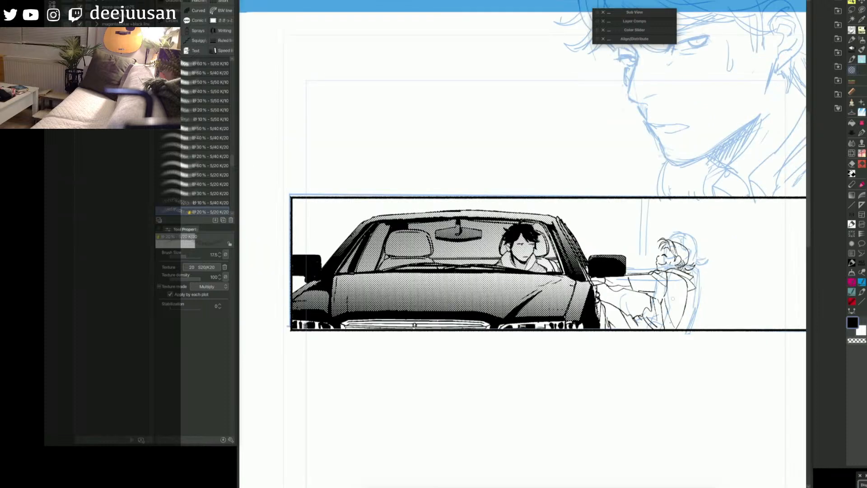
scroll(674, 298, down, 1)
drag(673, 298, 626, 304)
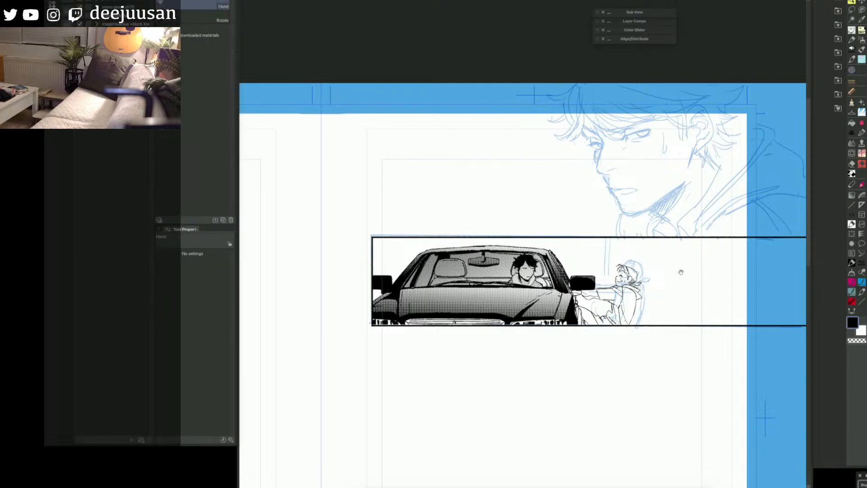
drag(681, 274, 677, 267)
key(space)
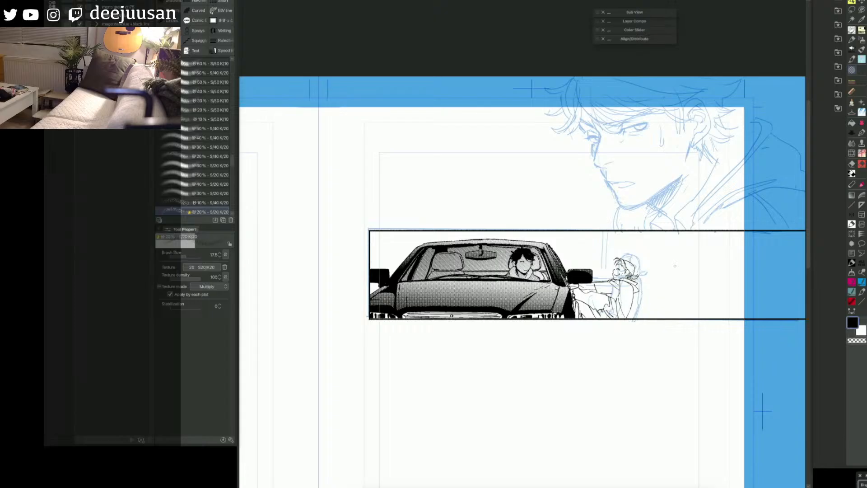
key(space)
mouse_move(653, 308)
mouse_down()
mouse_move(667, 297)
mouse_move(655, 303)
mouse_up()
scroll(636, 299, up, 1)
key(space)
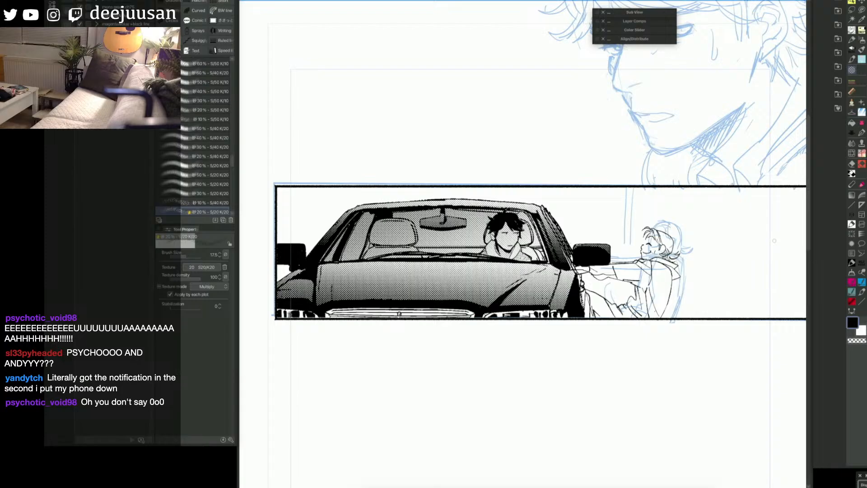
key(space)
drag(704, 281, 702, 280)
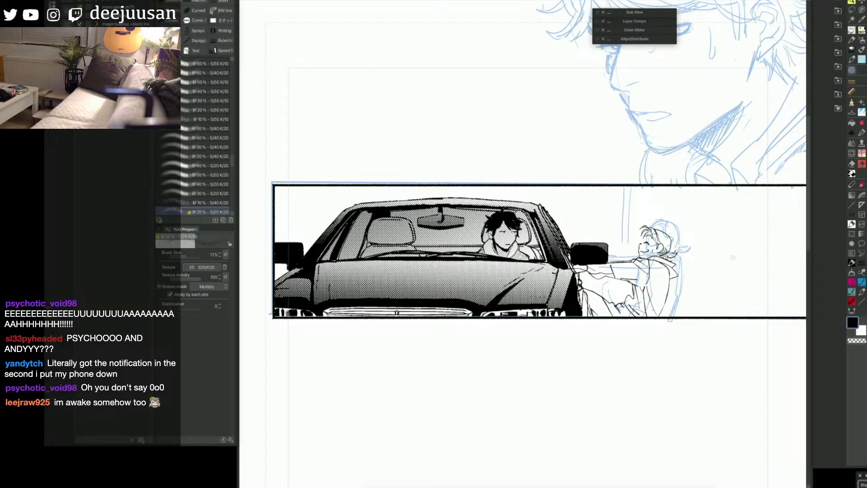
key(space)
drag(670, 273, 670, 266)
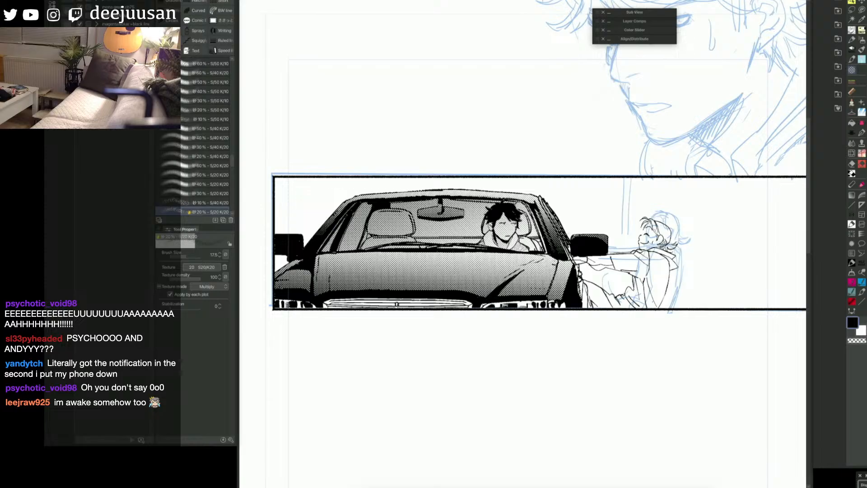
key(g)
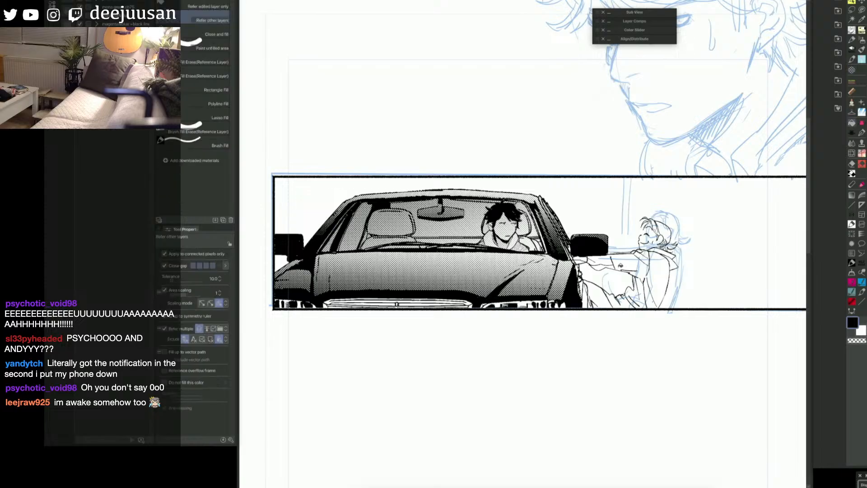
click(623, 263)
key(b)
key(ctrl+z)
drag(621, 269, 642, 272)
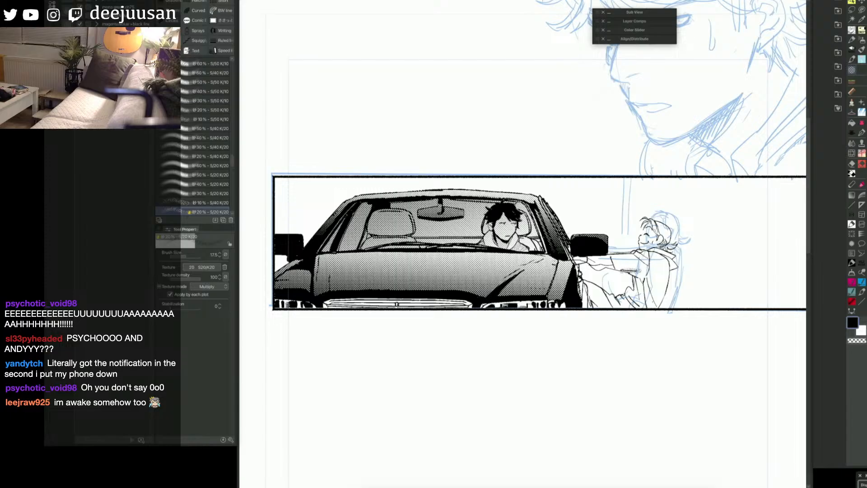
key(ctrl+z)
Step: Ink contour lines with the pen to close the open areas of the leaning figure's jacket beside the car
key(q)
click(636, 272)
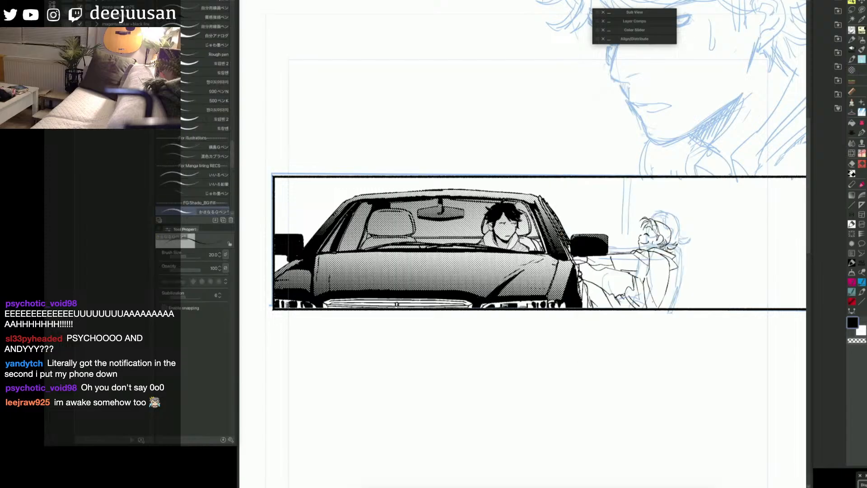
mouse_move(620, 270)
mouse_down()
mouse_move(643, 271)
mouse_move(620, 309)
mouse_up()
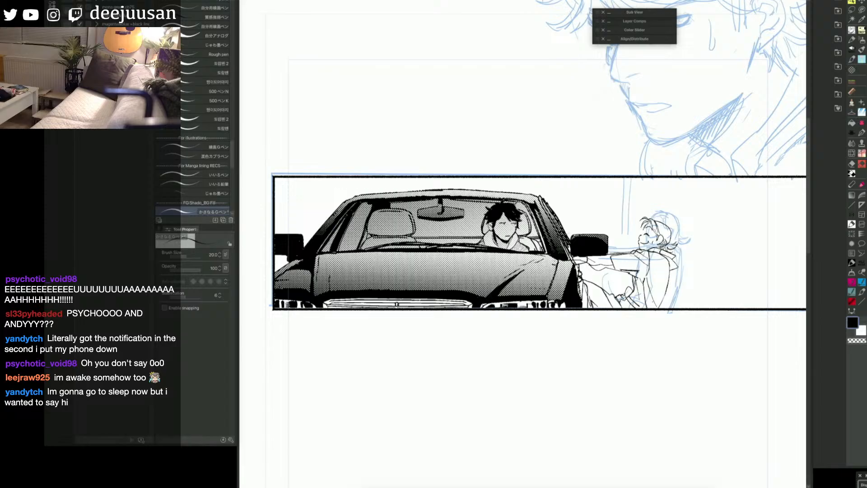
key(g)
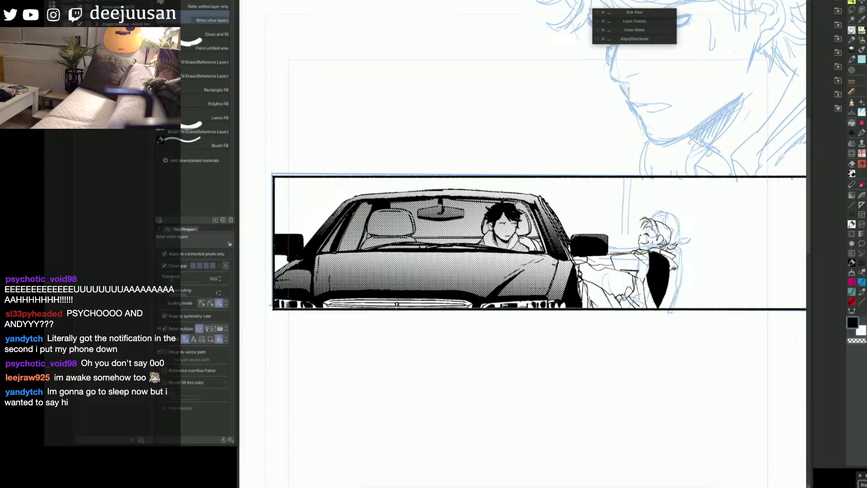
key(p)
drag(670, 265, 665, 296)
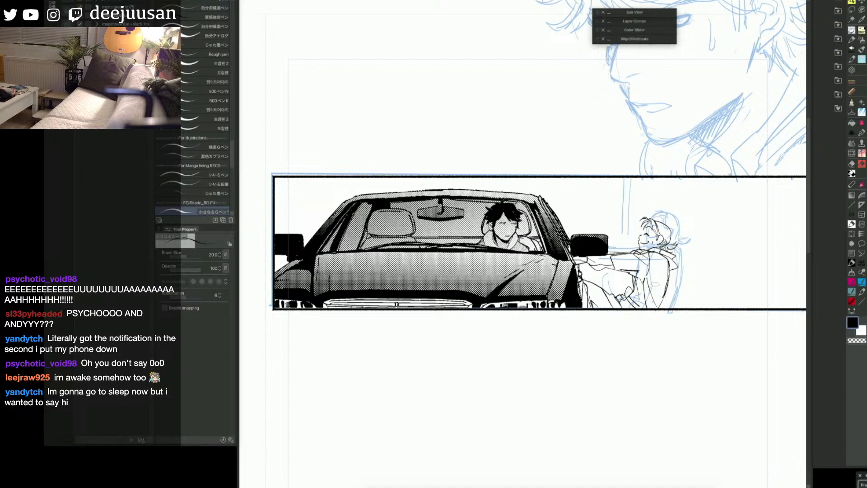
Step: Fill the back and the outstretched sleeve of the leaning figure's jacket with solid black
key(g)
click(657, 284)
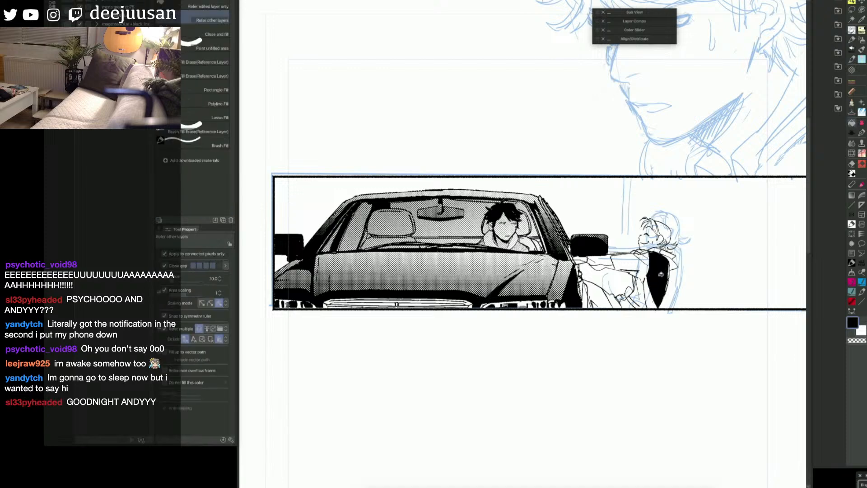
key(p)
key(g)
click(634, 260)
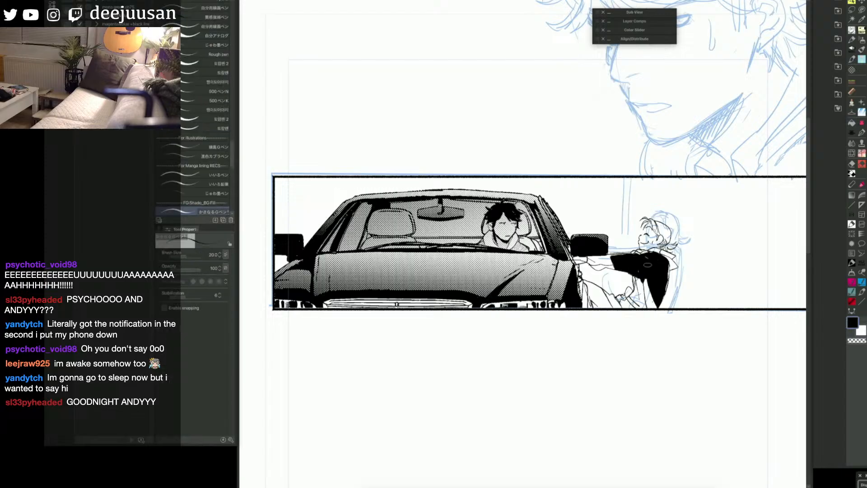
Step: Close the gap below the sleeve with the pen and fill the jacket's torso area with black
key(p)
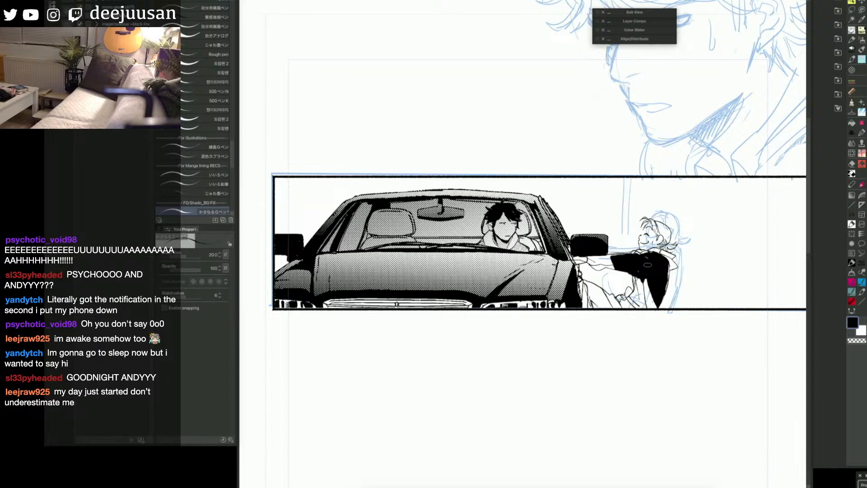
key(g)
key(p)
key(g)
key(p)
drag(642, 276, 634, 283)
key(g)
click(640, 289)
click(650, 288)
Step: Fill the remaining white areas at the bottom of the jacket, by the panel's lower border, with black
key(p)
key(g)
click(634, 300)
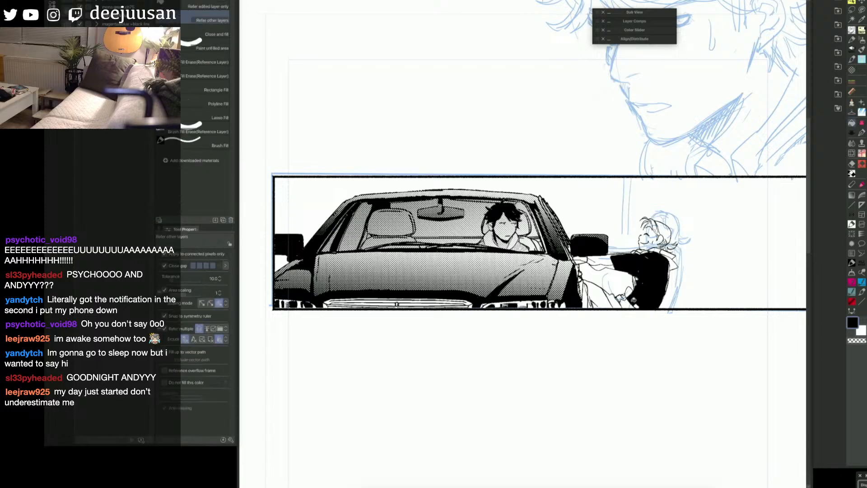
key(p)
key(g)
click(638, 304)
key(p)
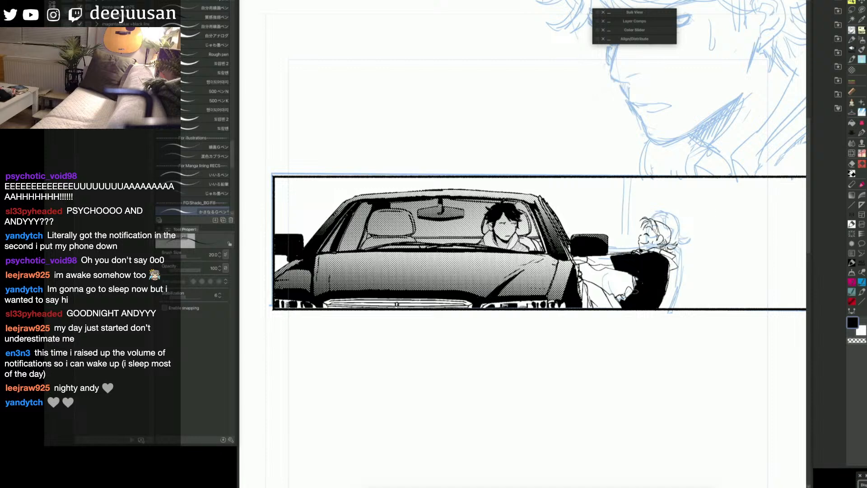
Step: Mark the jacket's hem, lower sleeve and collar areas with the red mask as the region for texturing
key(g)
click(623, 298)
click(629, 293)
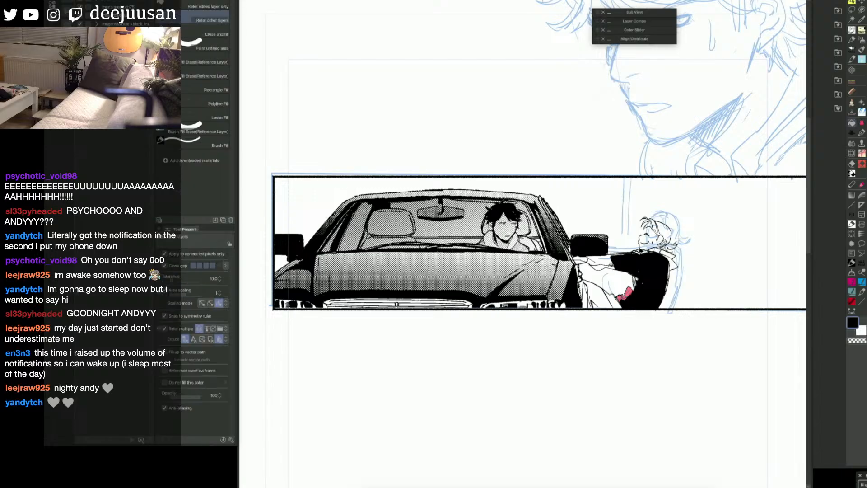
click(605, 260)
click(598, 265)
click(668, 256)
click(674, 265)
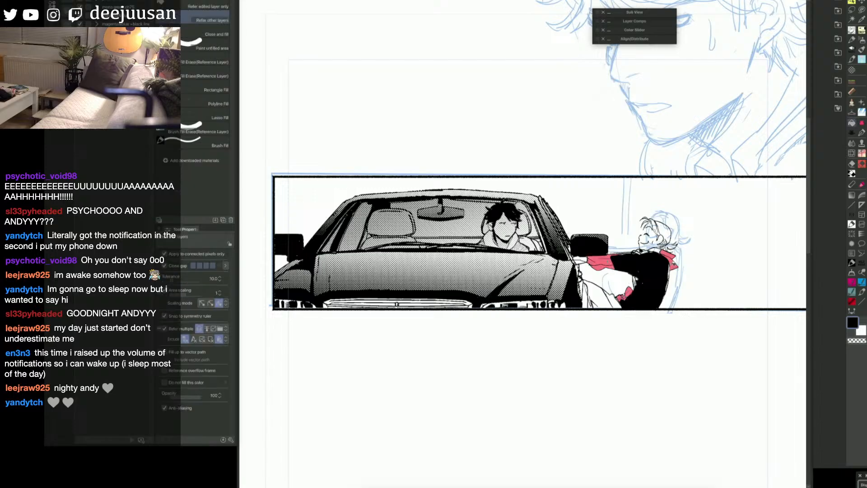
click(657, 251)
click(649, 251)
click(640, 251)
click(585, 259)
click(579, 261)
key(p)
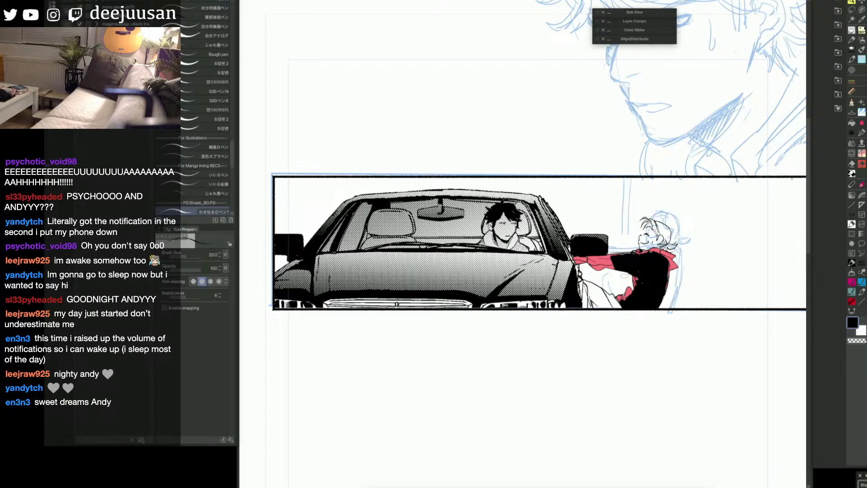
Step: Paint the selected collar, sleeve and hem areas with the netz stocking 3 brush at size 175, and clear the selection
key(q)
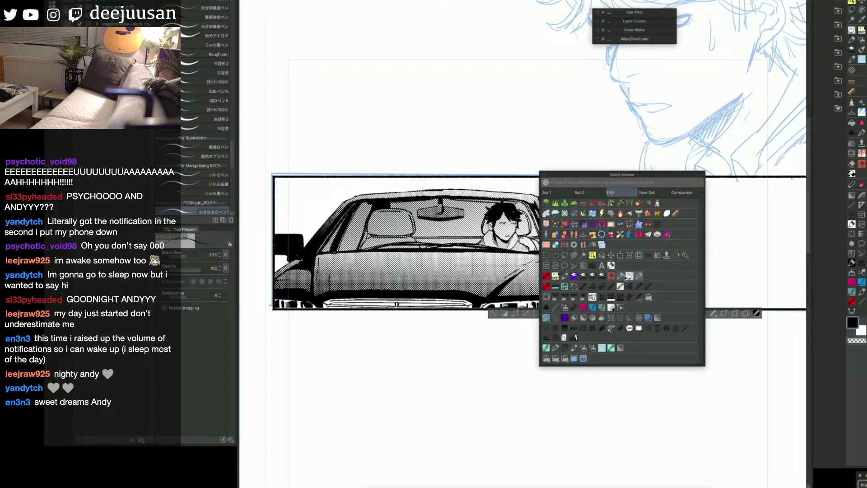
click(583, 234)
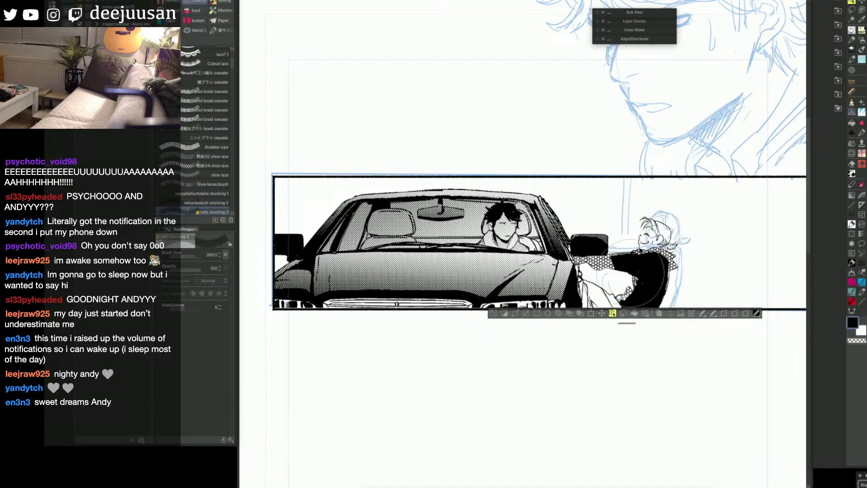
key(ctrl+z)
key([)
drag(573, 259, 709, 265)
drag(587, 285, 714, 291)
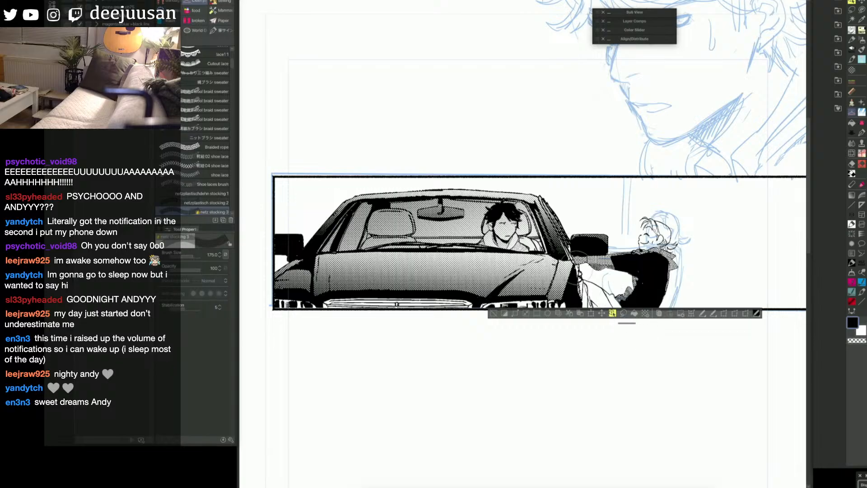
key([)
key(q)
click(769, 260)
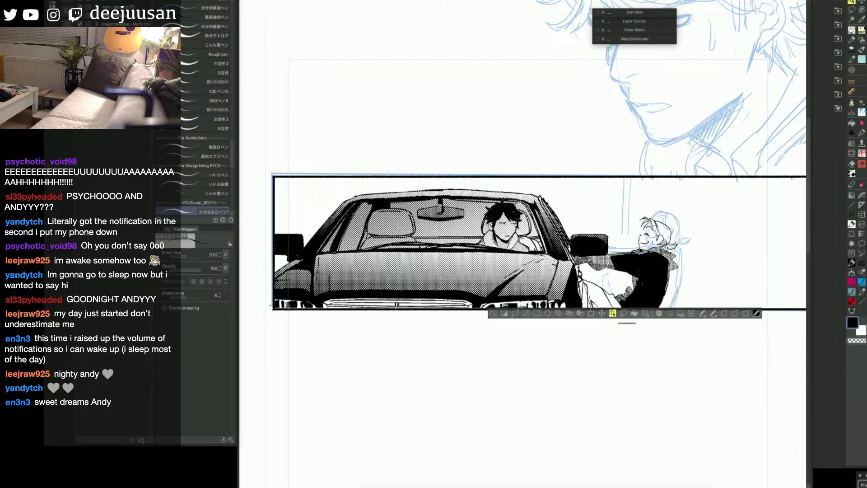
key(ctrl+d)
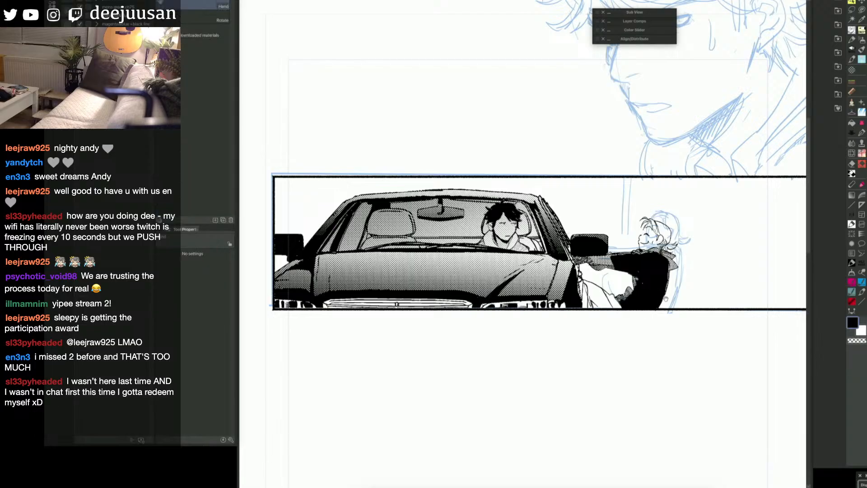
drag(668, 298, 675, 279)
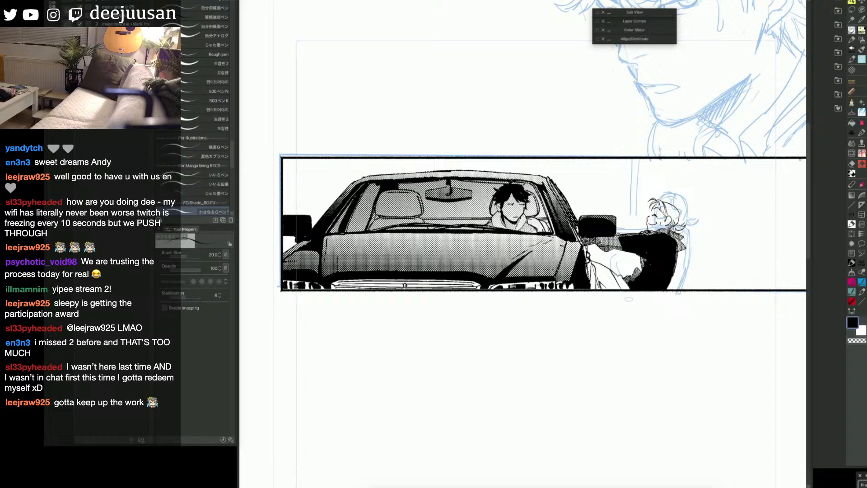
drag(620, 291, 638, 292)
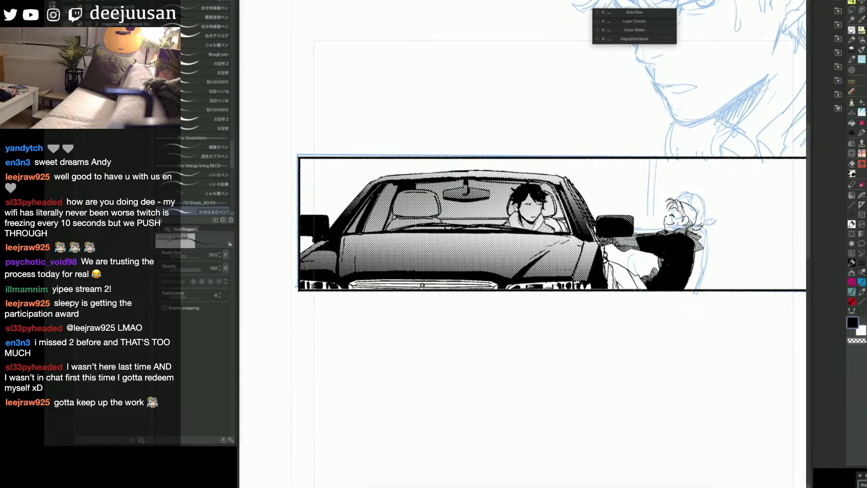
key(g)
click(624, 280)
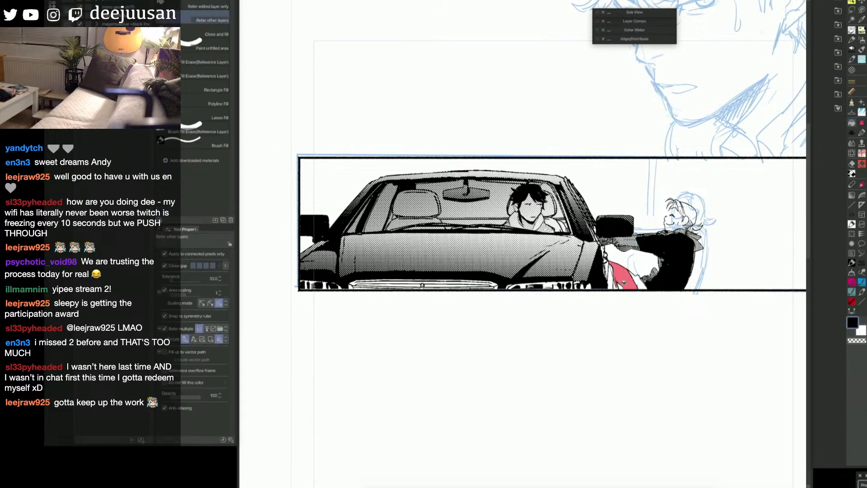
key(p)
key(g)
key(p)
key(ctrl+z)
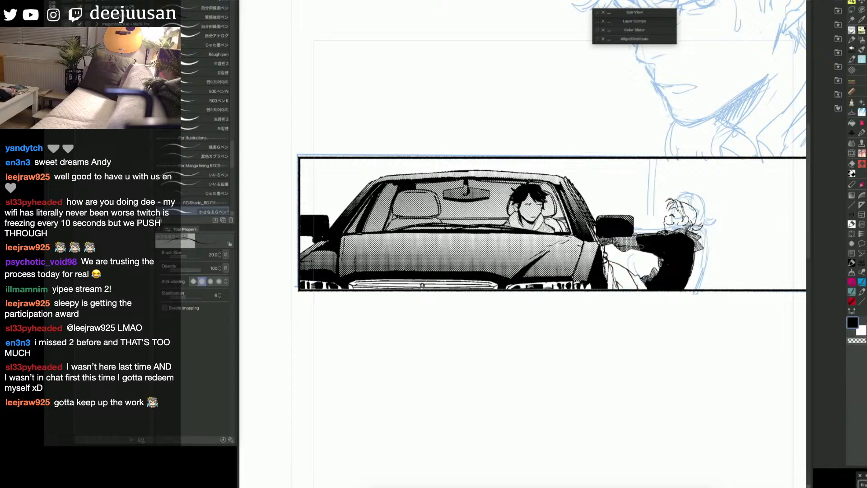
Step: Select the vector line of the figure's trousers next to the car and trim it with the Snap eraser
key(6)
click(627, 275)
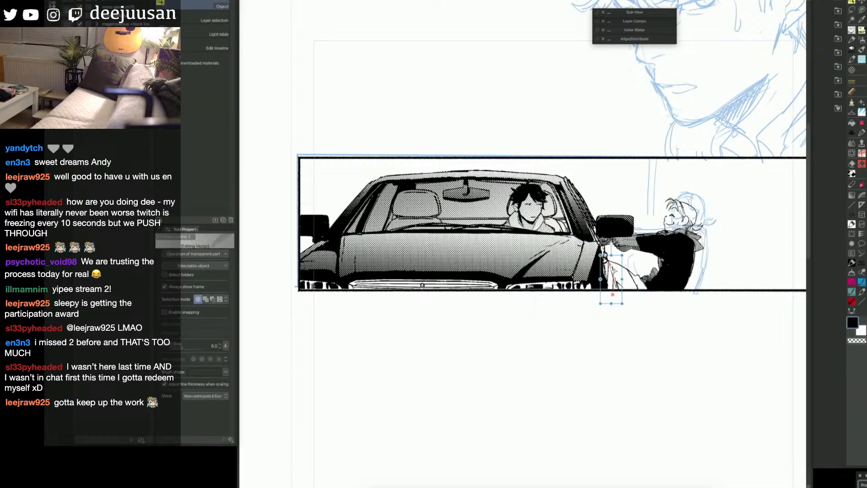
drag(613, 267, 617, 274)
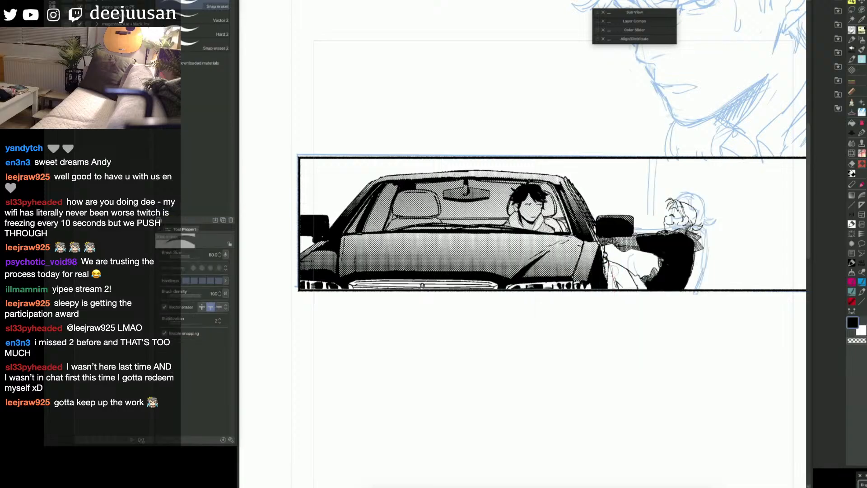
key(o)
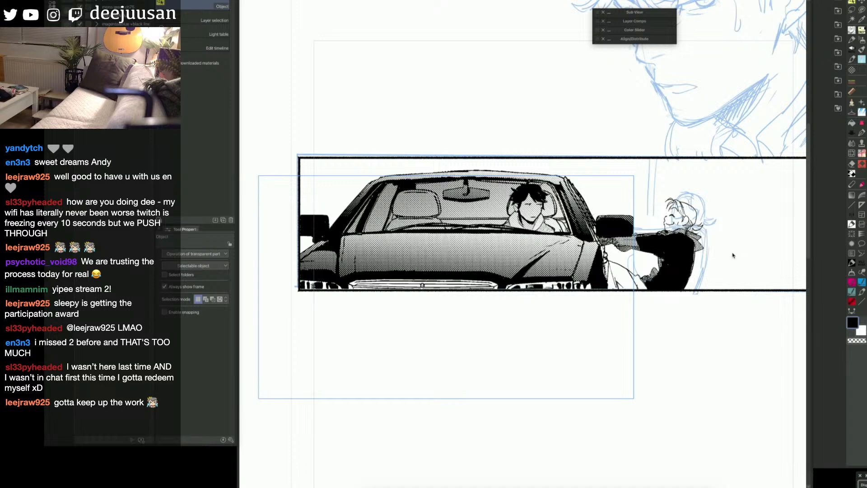
key(q)
click(750, 262)
Step: Touch up the hand and trouser edge beside the car with the pen at size 20, and ink the dark band on the figure's hair
drag(606, 263, 602, 280)
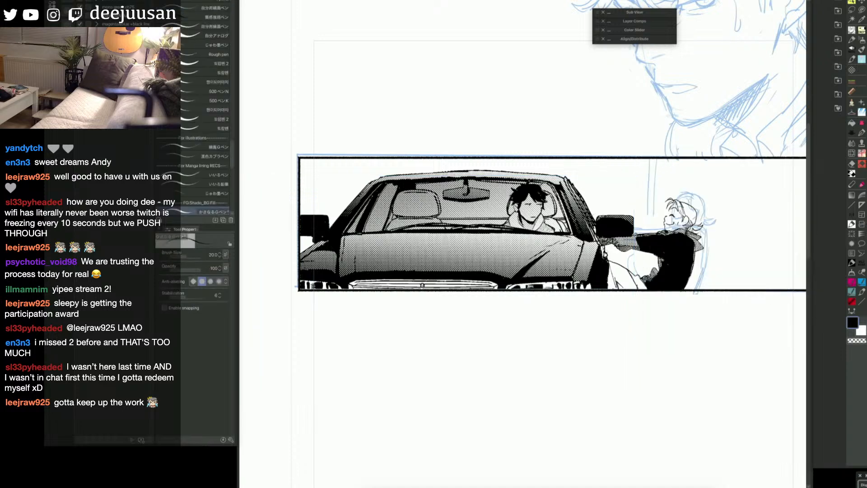
drag(606, 246, 599, 261)
mouse_move(600, 229)
mouse_down()
mouse_move(592, 241)
mouse_move(603, 248)
mouse_up()
mouse_move(676, 312)
mouse_down()
mouse_move(708, 306)
mouse_move(669, 292)
mouse_up()
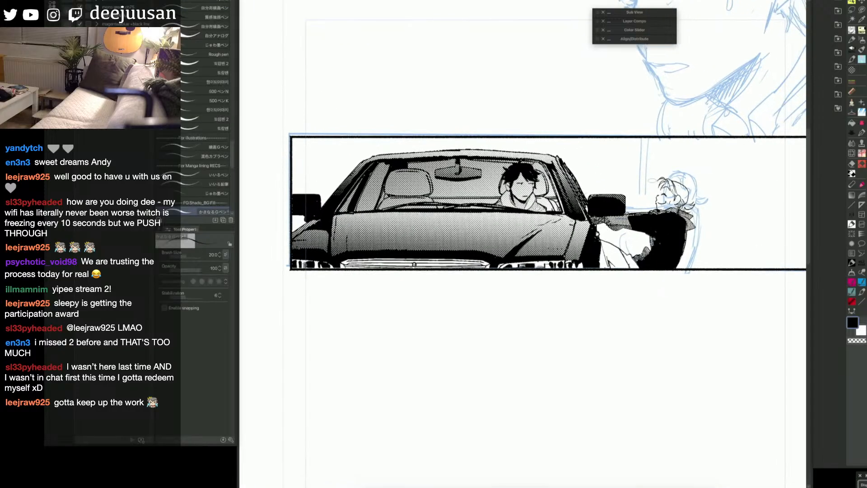
drag(672, 182, 680, 194)
key(ctrl+z)
Step: Fill the sections of the figure's trousers between the car and the jacket with the red mask
key(space)
mouse_move(689, 271)
mouse_down()
mouse_move(702, 270)
mouse_move(726, 304)
mouse_move(750, 312)
mouse_up()
scroll(702, 271, up, 3)
key(g)
click(633, 296)
click(654, 302)
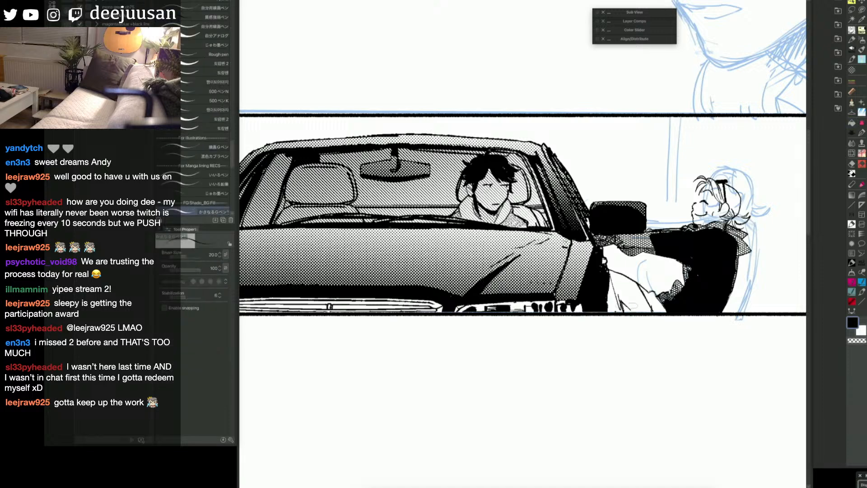
click(631, 307)
key(p)
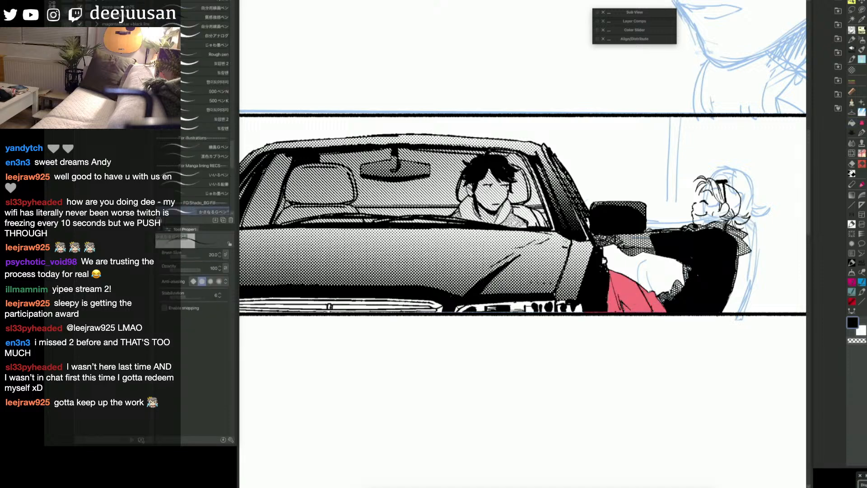
Step: Turn the red trouser mask into a selection and try the 20% S20/K20 texture brush on it at size 45
key(q)
key(F1)
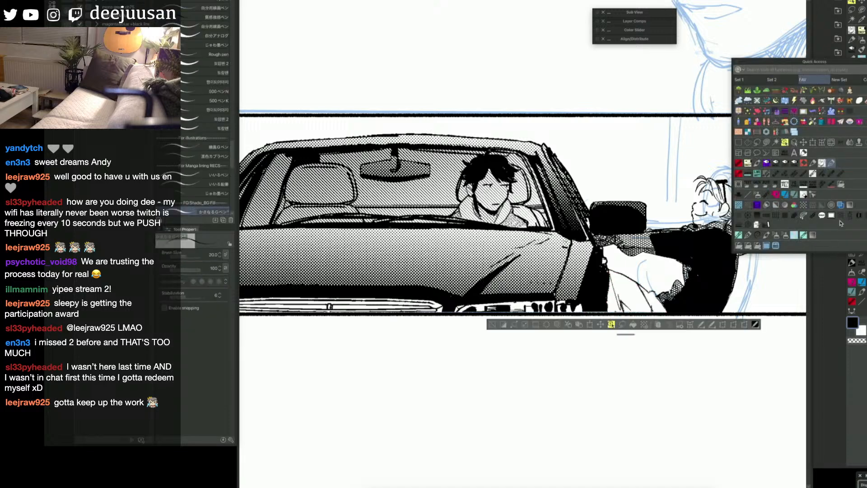
click(862, 213)
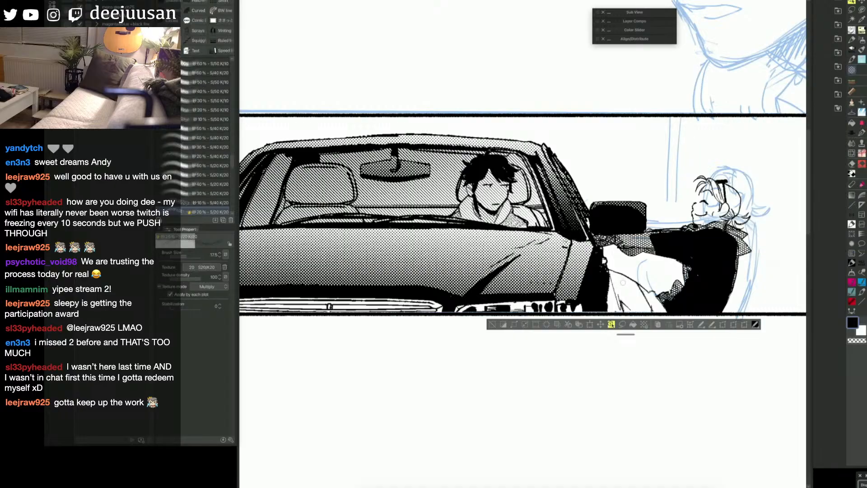
mouse_move(615, 282)
mouse_down()
mouse_move(607, 303)
mouse_move(650, 295)
mouse_move(670, 304)
mouse_up()
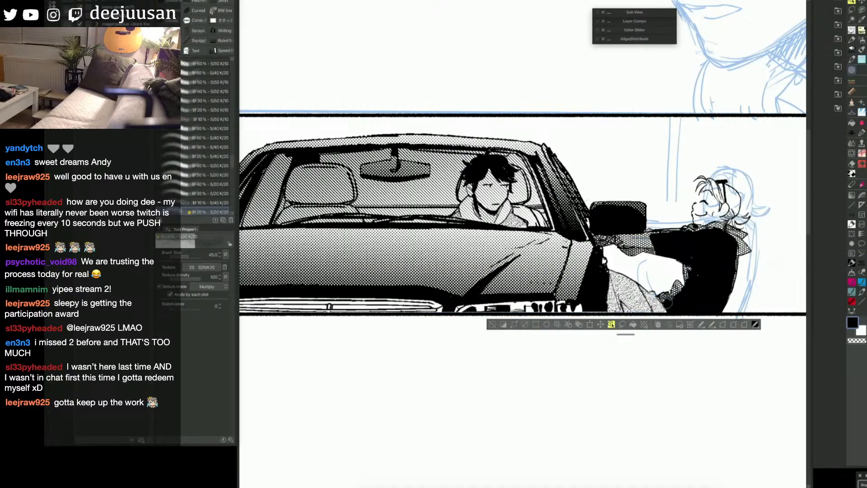
key(ctrl+z)
Step: Try the 10% S40/K20 texture brush on the selected trousers
click(220, 203)
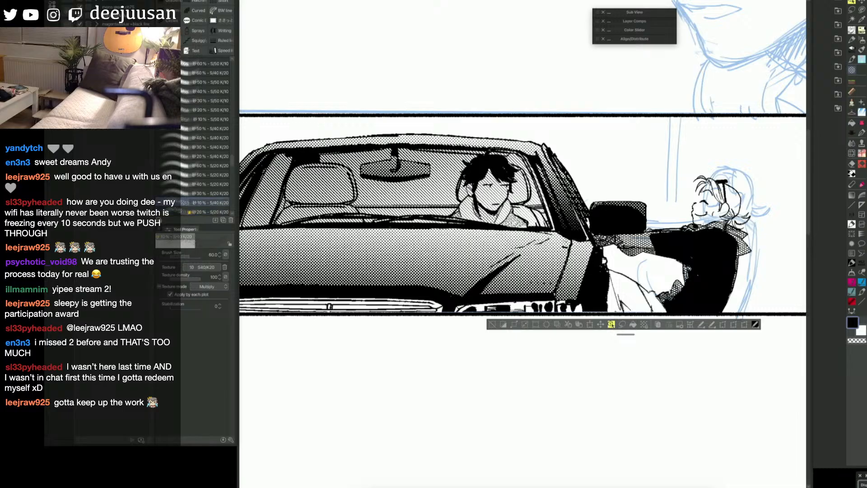
mouse_move(601, 264)
mouse_down()
mouse_move(628, 298)
mouse_move(659, 314)
mouse_up()
key(ctrl+z)
Step: Paint the selected trousers with the 20% S20/K20 texture brush at size 45 and clear the selection
click(217, 212)
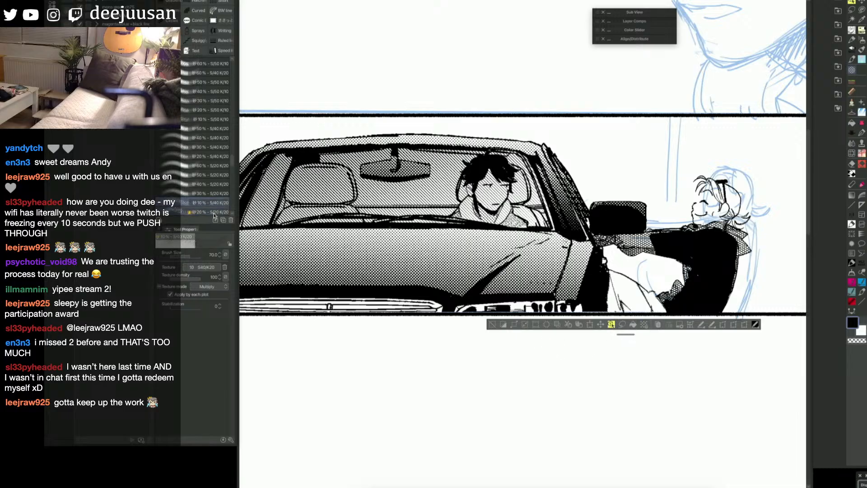
mouse_move(614, 276)
mouse_down()
mouse_move(586, 291)
mouse_move(675, 311)
mouse_up()
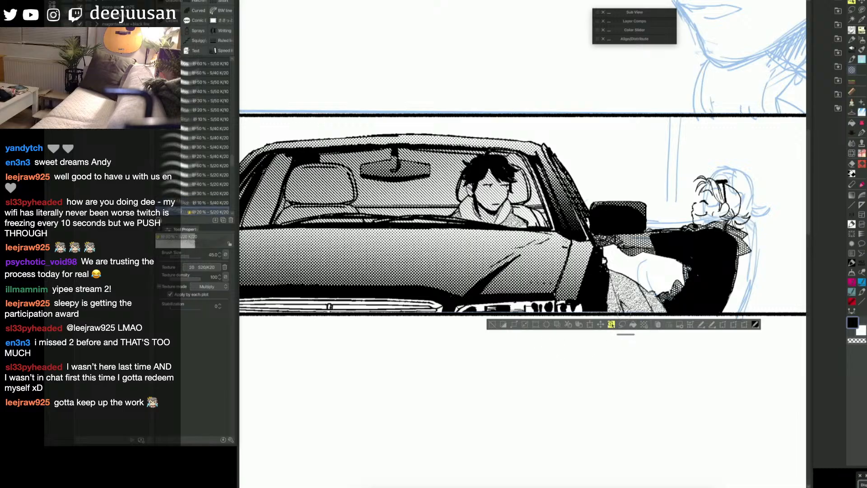
scroll(619, 316, down, 3)
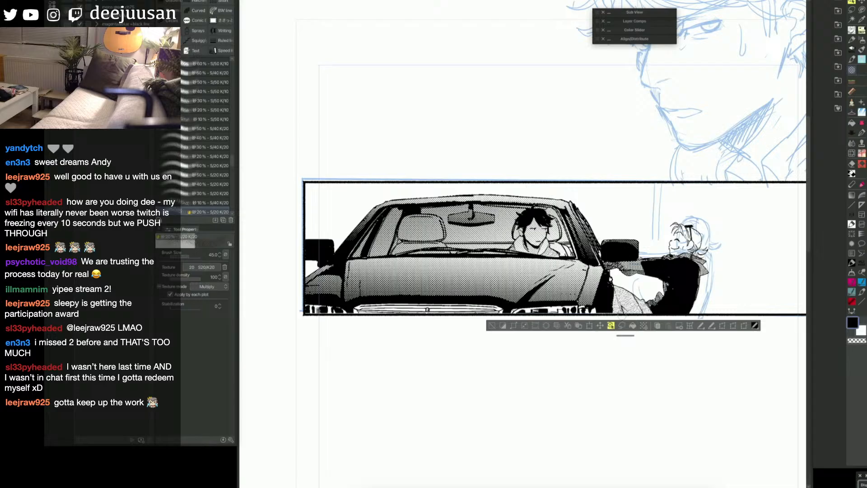
click(490, 325)
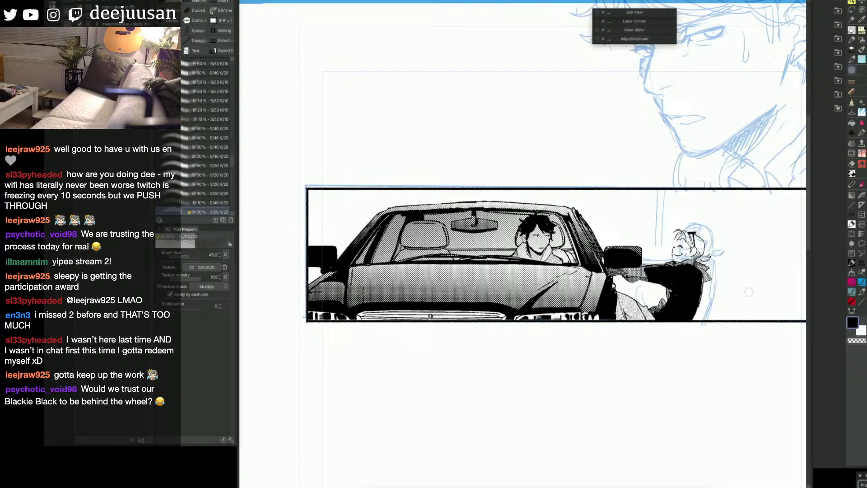
Step: Hide the blue sketch lines on the page and switch back to the pen at size 20
drag(763, 276, 749, 276)
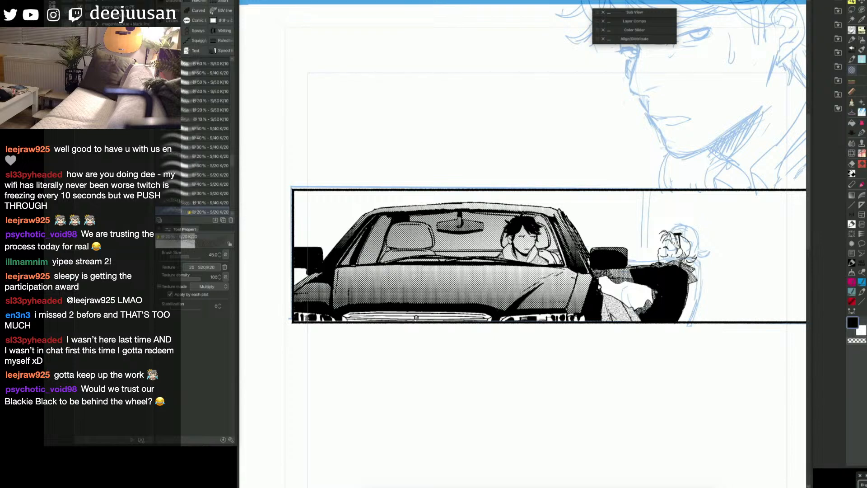
drag(523, 253, 548, 272)
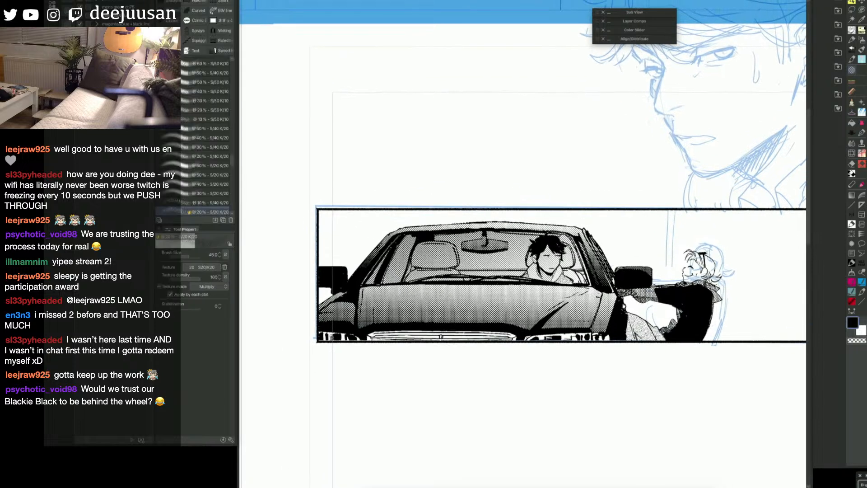
drag(731, 325, 708, 322)
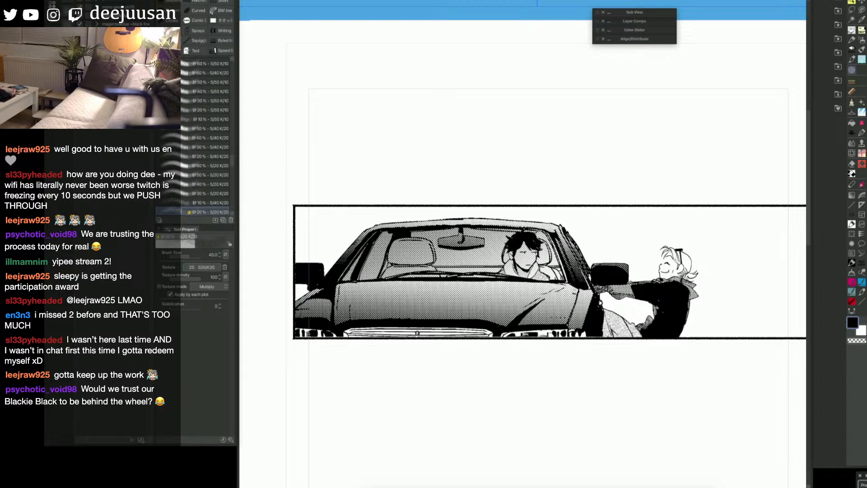
key(q)
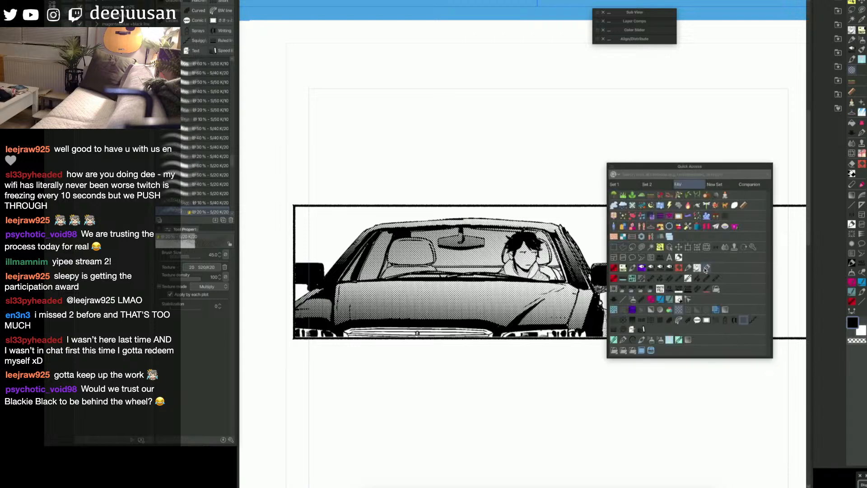
click(703, 269)
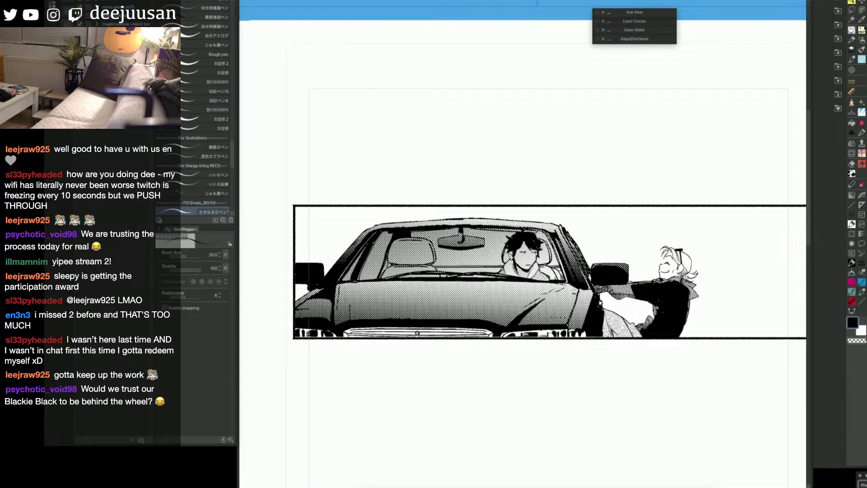
drag(718, 346, 772, 353)
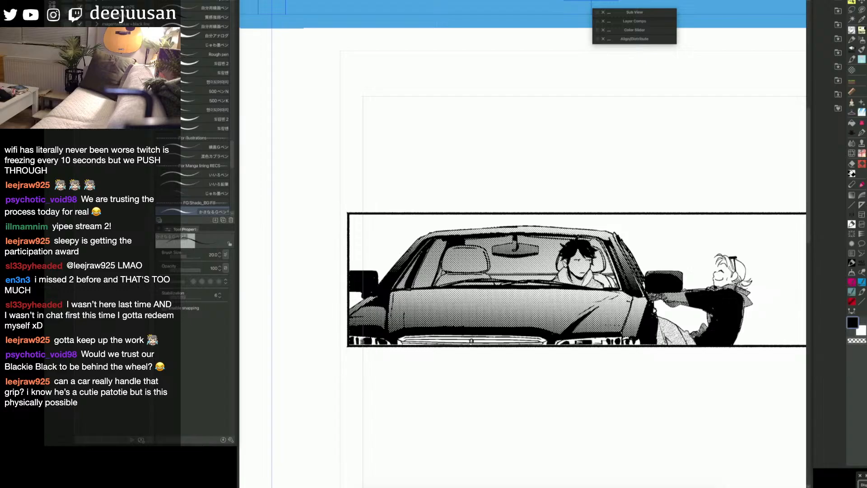
key(ctrl+minus)
key(space)
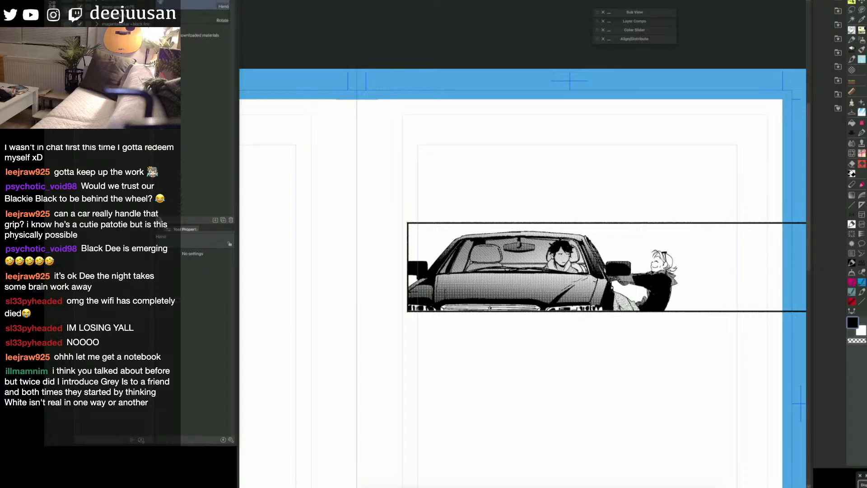
drag(685, 331, 669, 334)
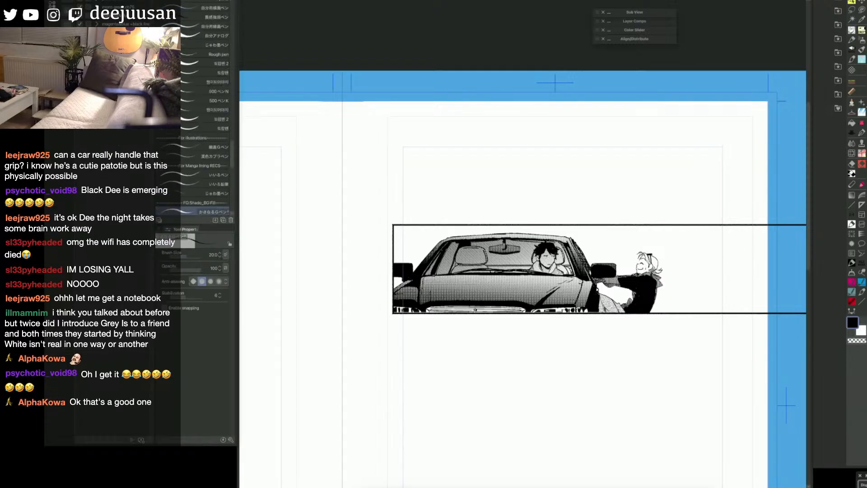
Step: Compare the panel with and without the house background artwork behind the car
key(ctrl+z)
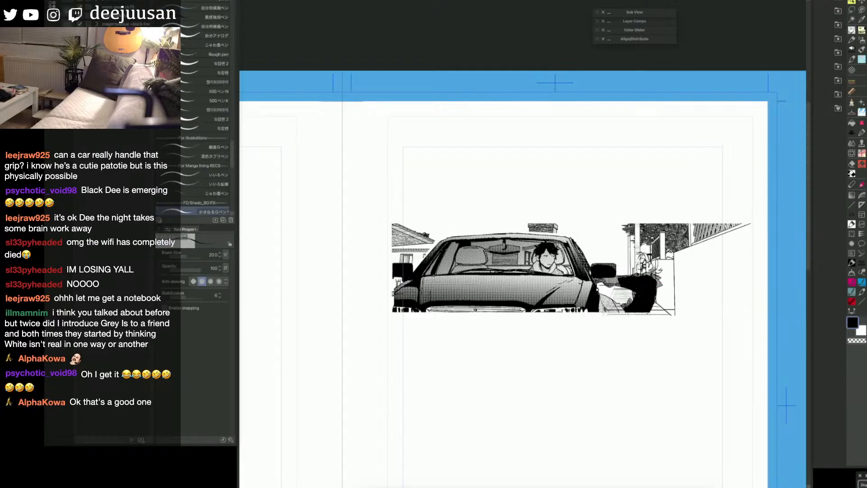
key(ctrl+y)
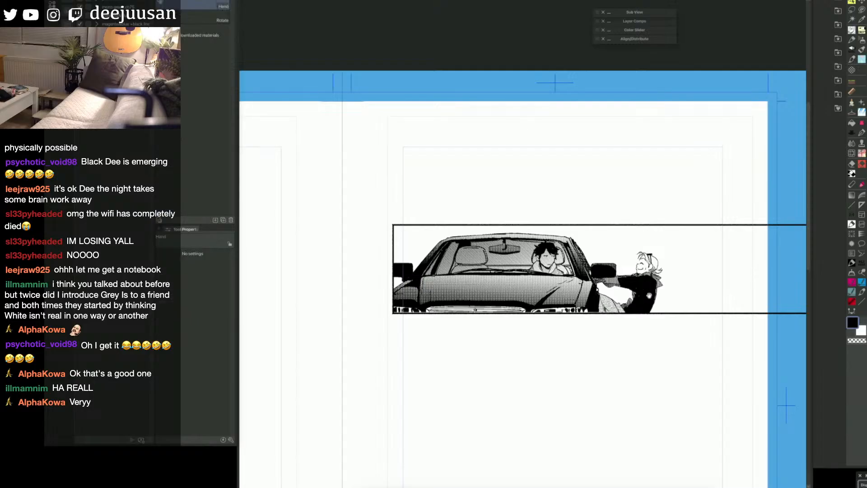
drag(586, 335, 651, 339)
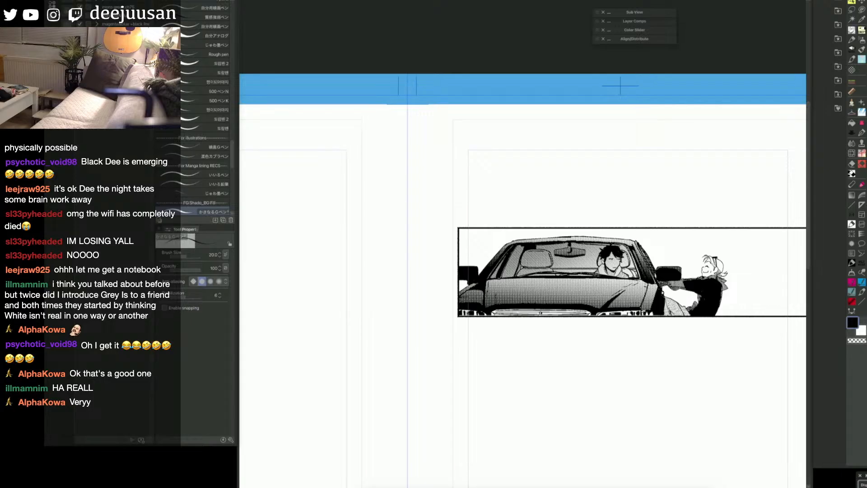
Step: Cover the car and the figure leaning beside it with the red mask using the enclose-and-fill tool
key(q)
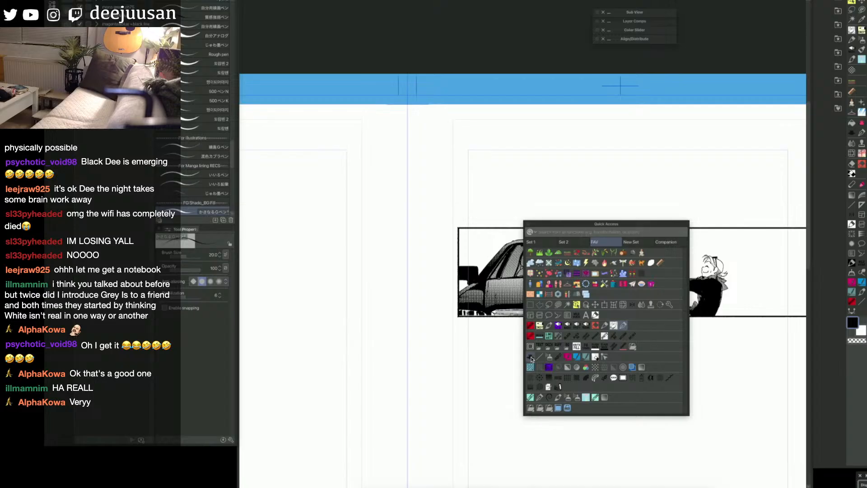
click(531, 358)
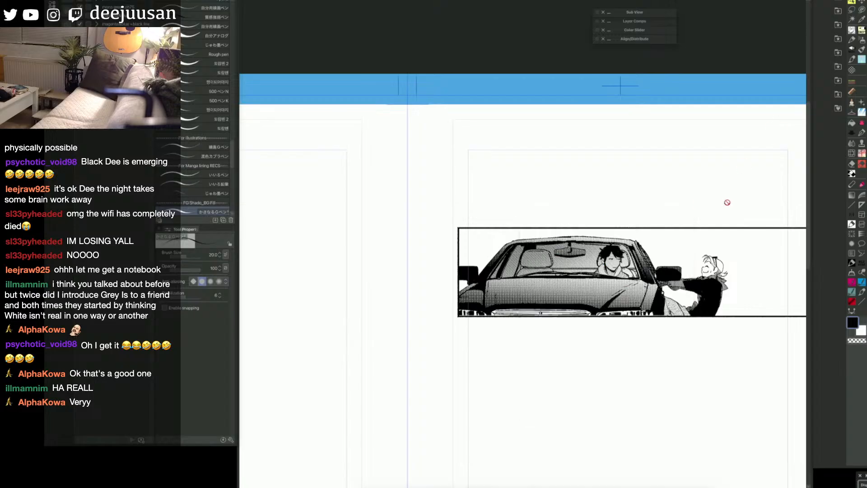
key(F6)
click(651, 234)
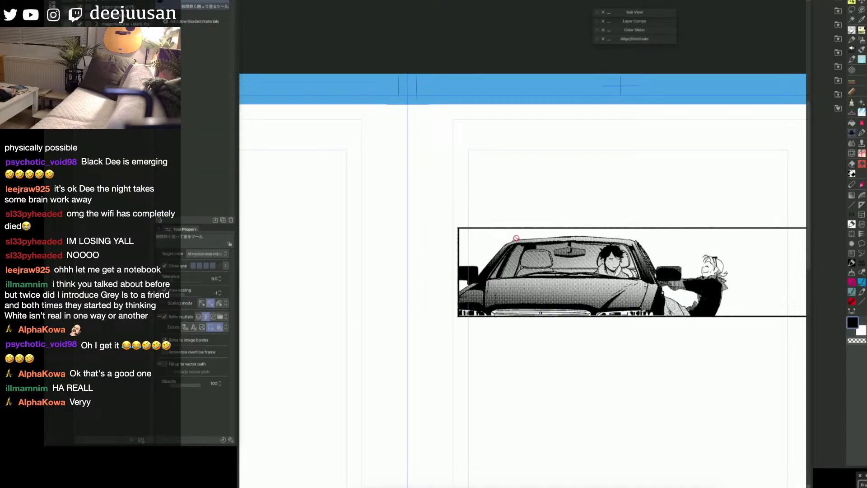
key(F6)
click(444, 268)
mouse_move(480, 255)
mouse_down()
mouse_move(498, 241)
mouse_move(569, 230)
mouse_move(649, 233)
mouse_move(737, 255)
mouse_move(727, 319)
mouse_move(547, 329)
mouse_move(446, 322)
mouse_move(464, 283)
mouse_move(452, 273)
mouse_move(484, 254)
mouse_up()
key(F6)
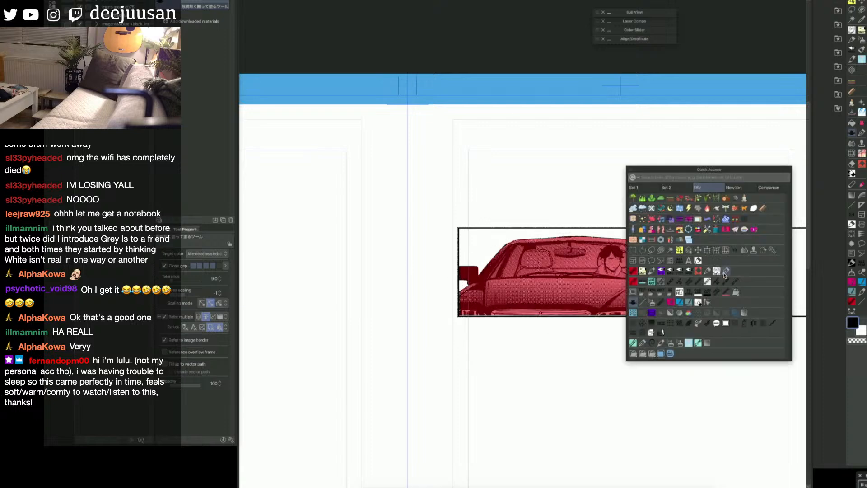
Step: Fill the figure's face and the remaining gaps inside its outline with the red mask, and undo the last fill
click(724, 274)
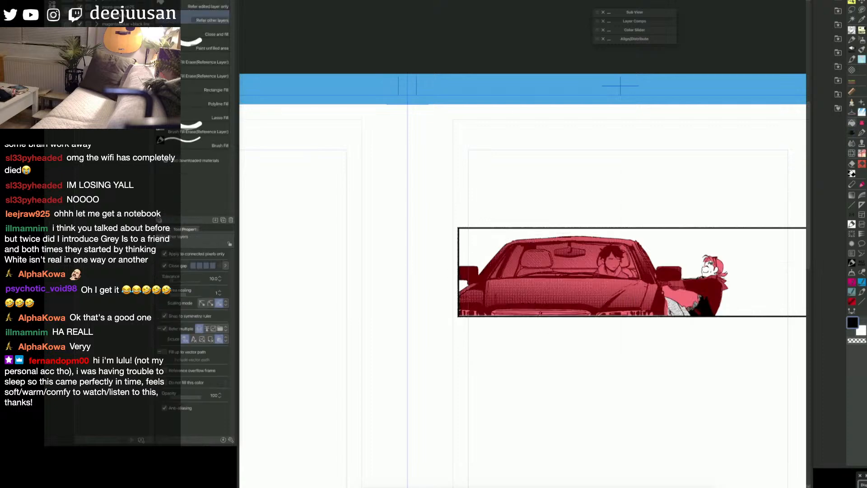
drag(705, 263, 717, 273)
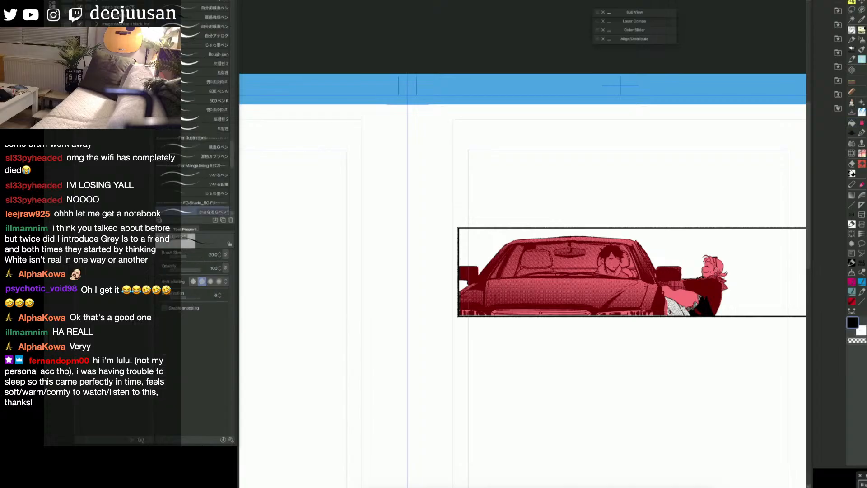
key(g)
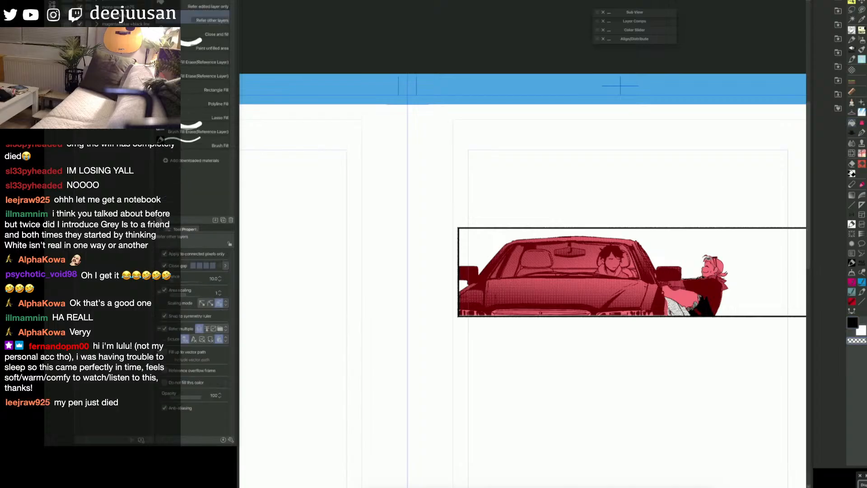
key(p)
key(g)
key(ctrl+z)
Step: Close the mask gap along the leaning figure's lower edge with the pen and cover the pale clothing with the red mask
key(p)
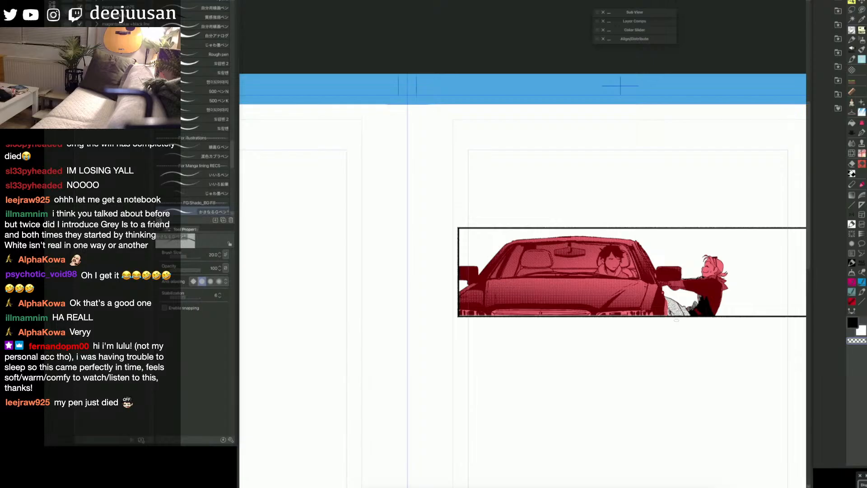
key(c)
key(x)
drag(668, 315, 691, 315)
key(q)
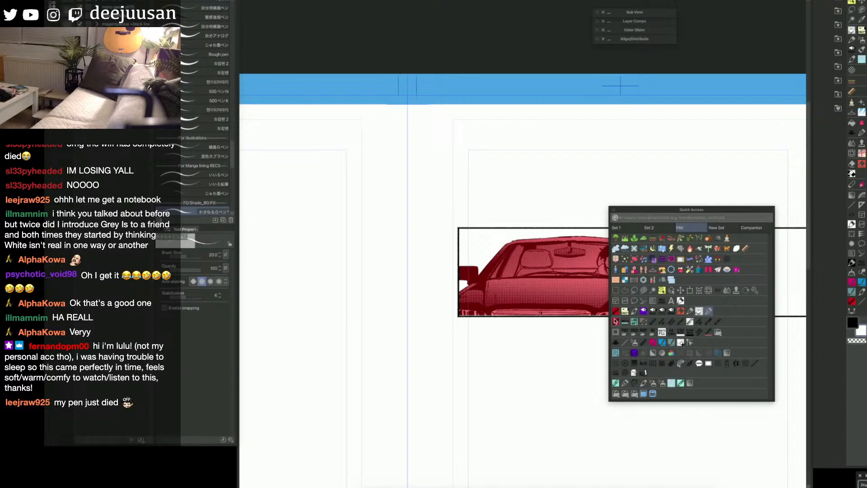
click(616, 342)
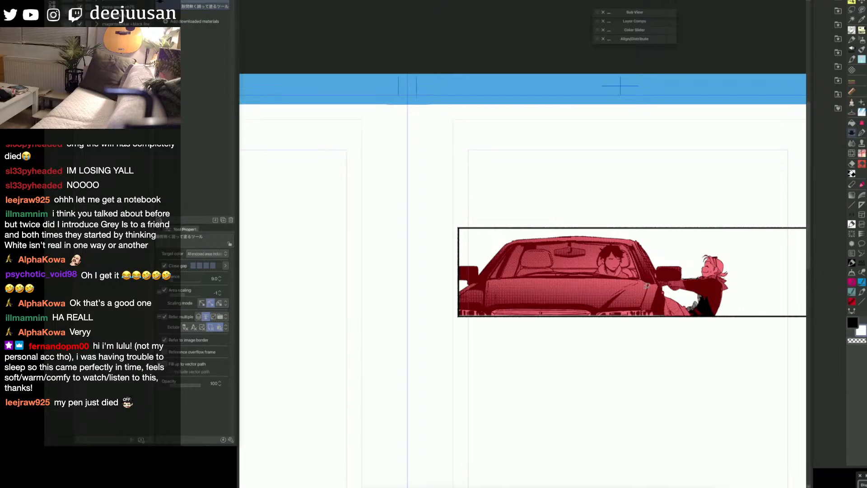
Step: Check the masked car and figure as a selection and return to editing the red mask
key(q)
key(q)
key(q)
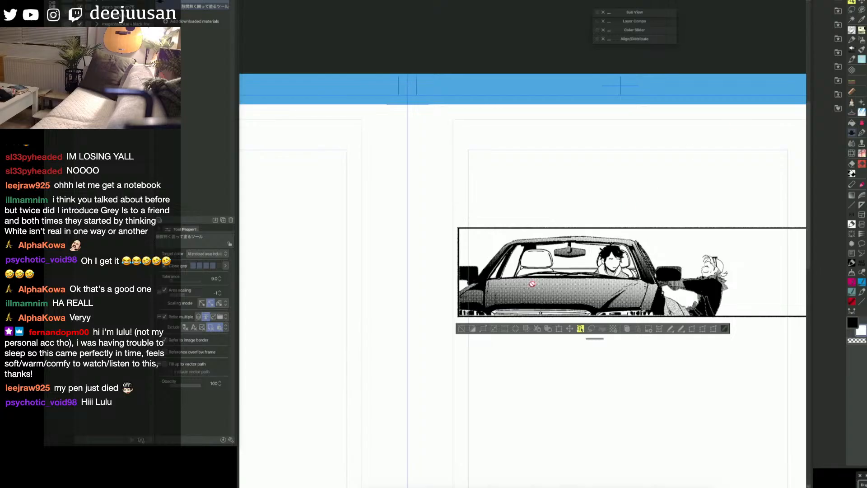
key(q)
key(c)
key(c)
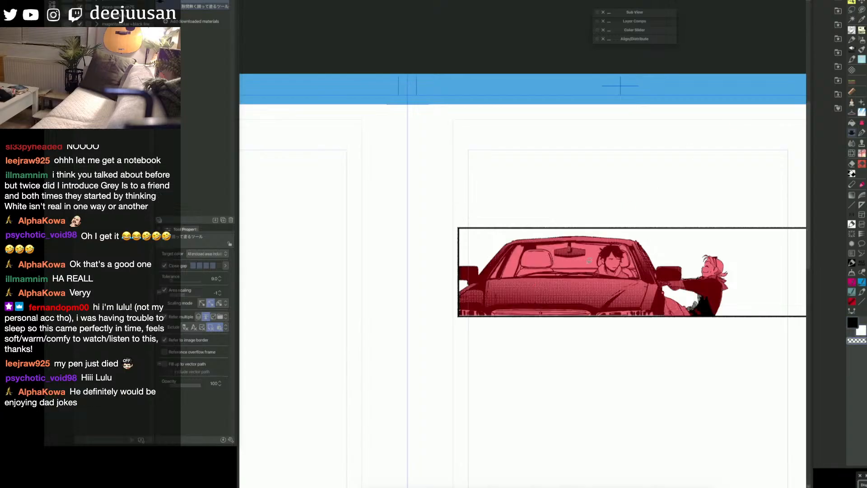
Step: Remove the windshield openings from the red mask, convert the mask into a selection, and fill it
key(g)
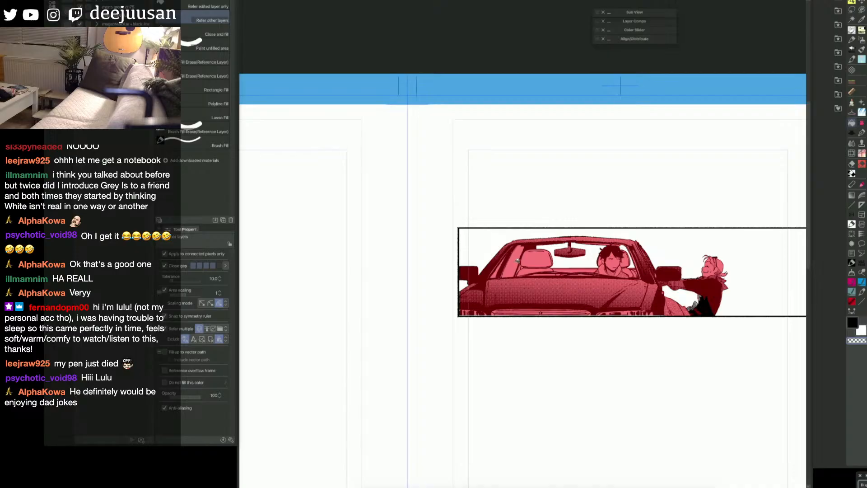
click(509, 271)
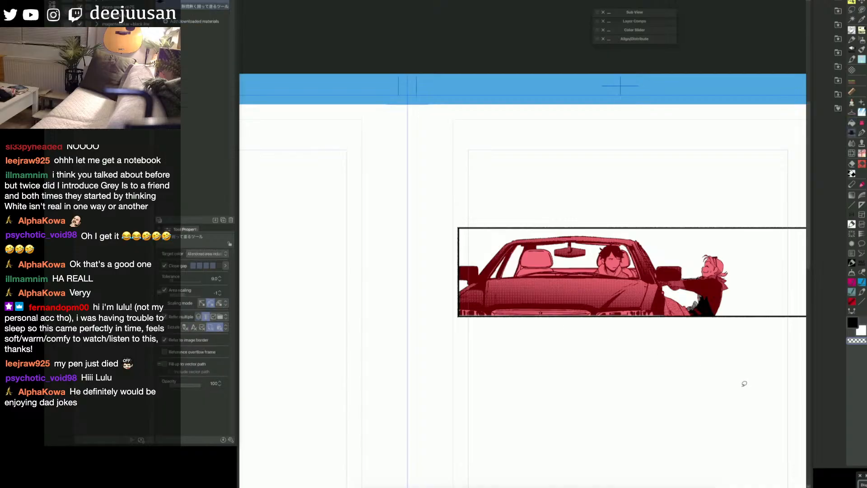
key(q)
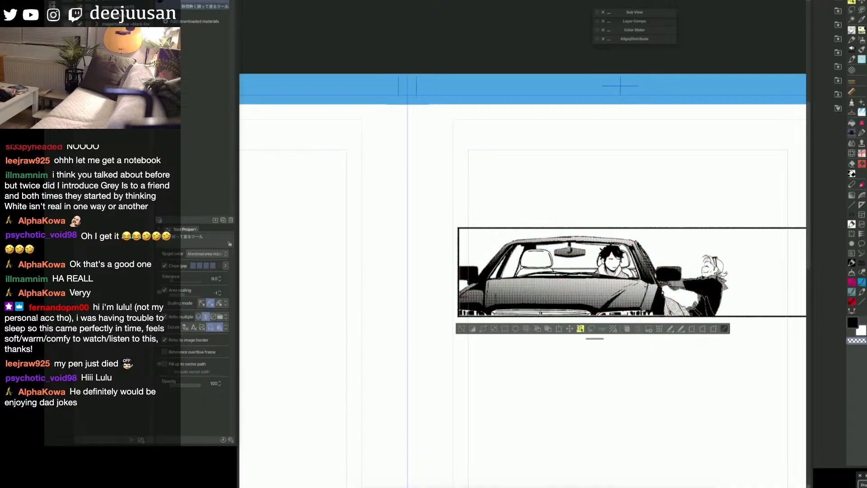
key(alt+Delete)
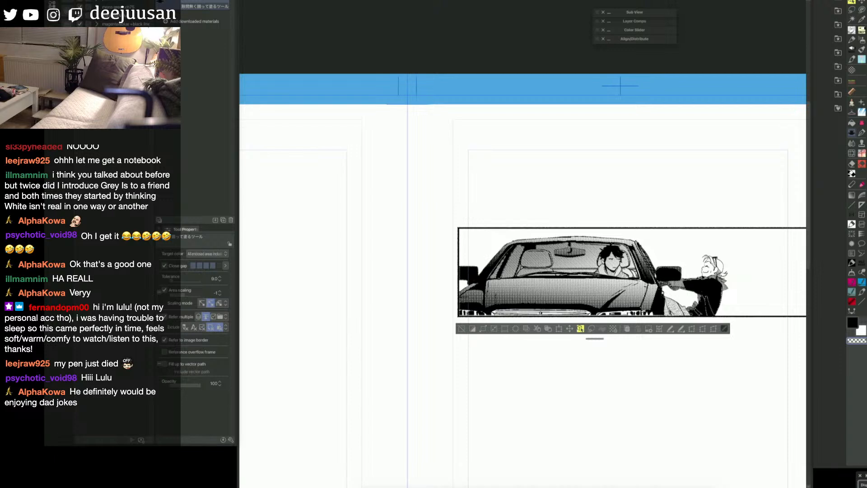
Step: Compare the red mask with its selection and clear the selection around the car and figure
key(q)
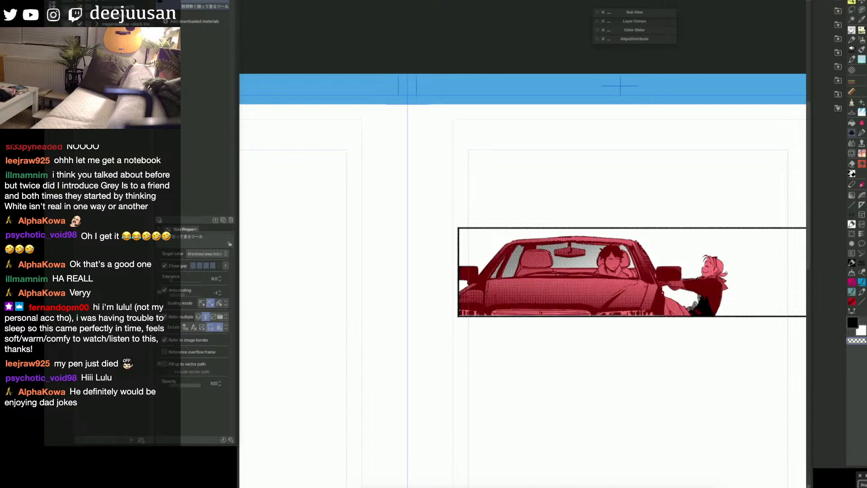
key(q)
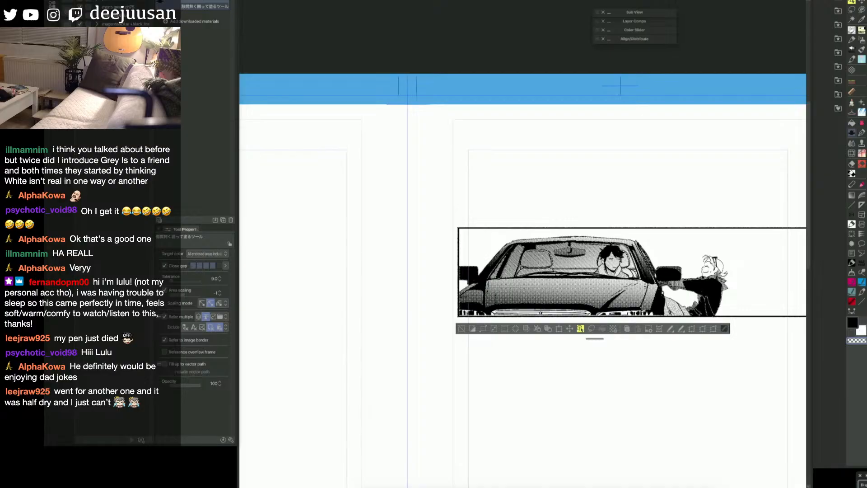
key(q)
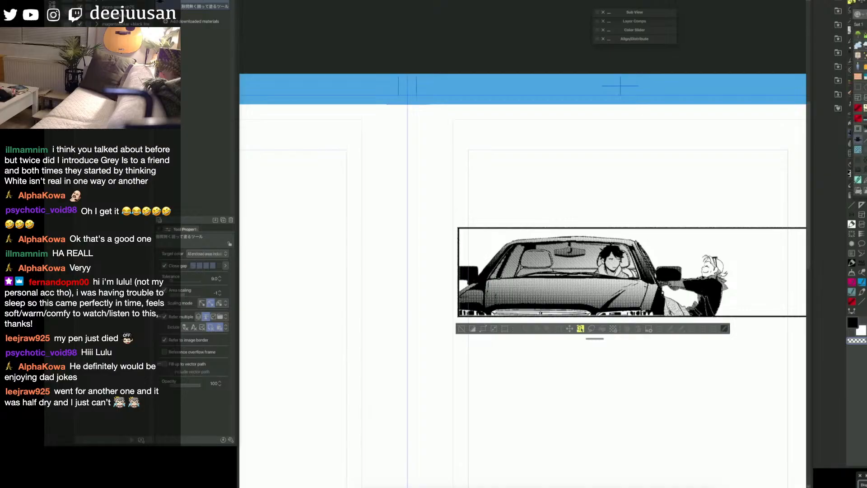
key(q)
key(c)
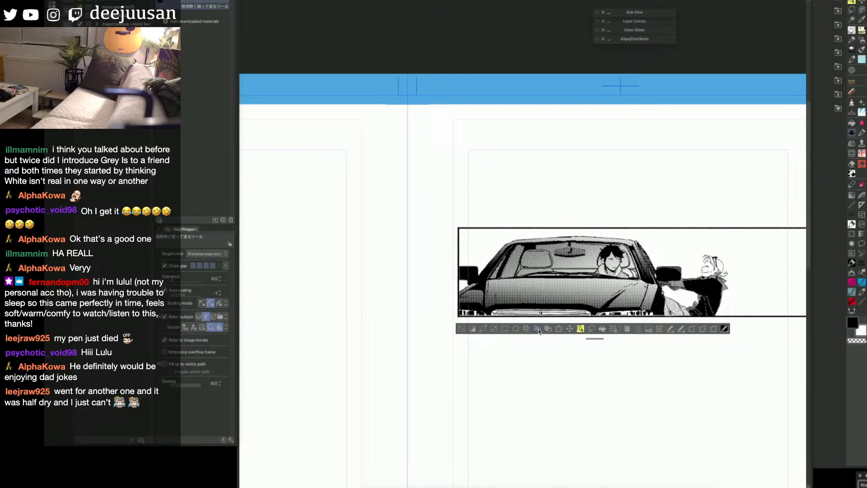
click(461, 329)
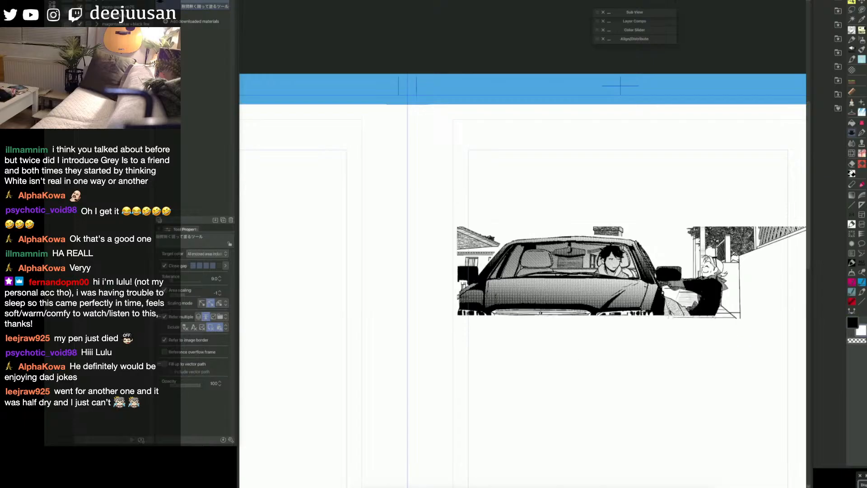
key(q)
key(q)
key(q)
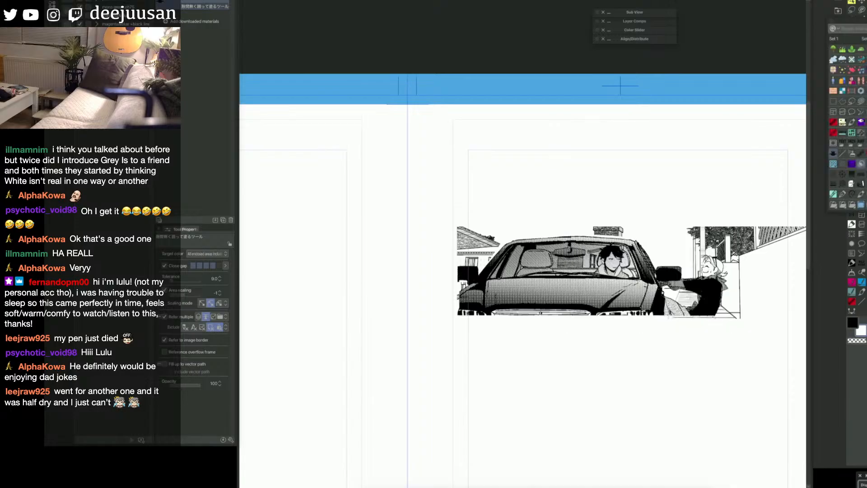
key(p)
mouse_move(499, 247)
mouse_down()
mouse_move(492, 258)
mouse_move(516, 258)
mouse_up()
key(bracketright)
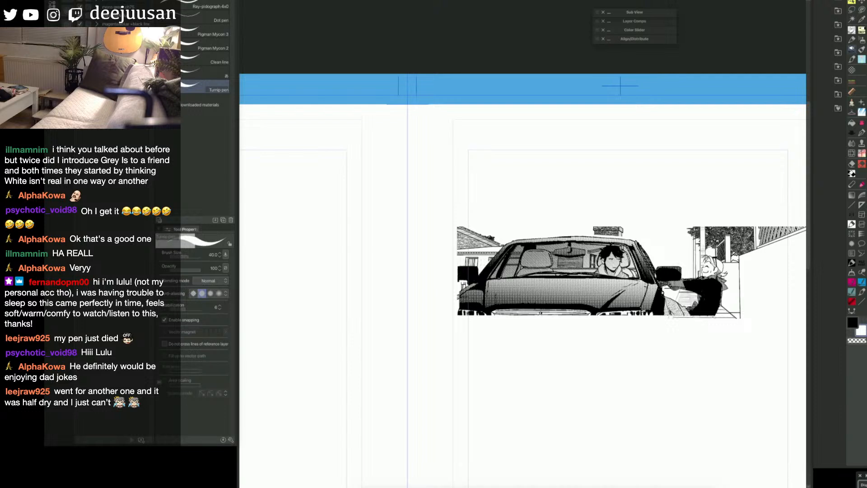
key(space)
drag(615, 346, 603, 341)
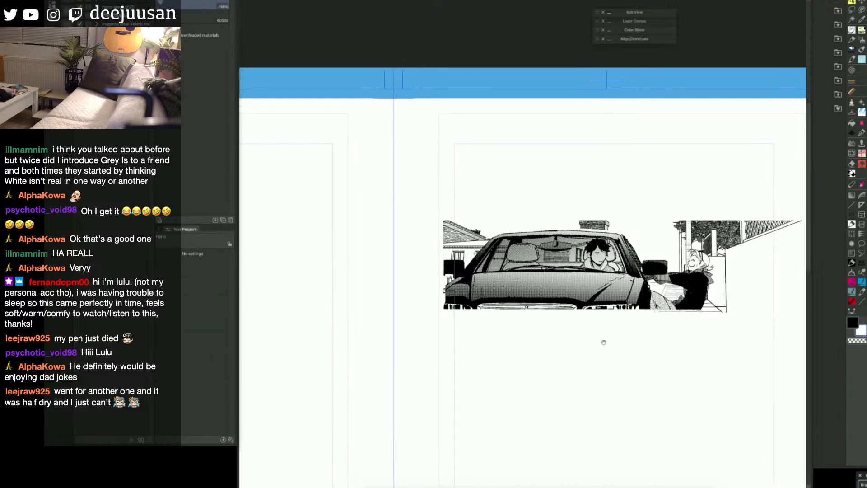
key(e)
key(p)
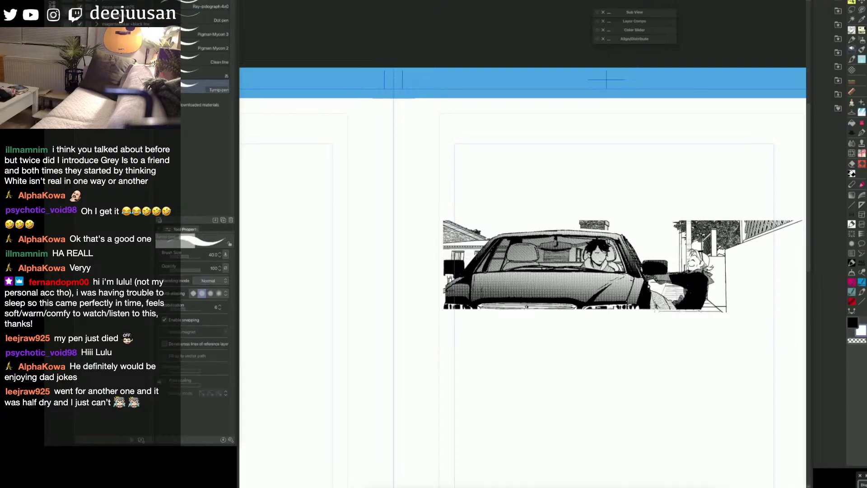
key(e)
key(p)
scroll(523, 278, down, 1)
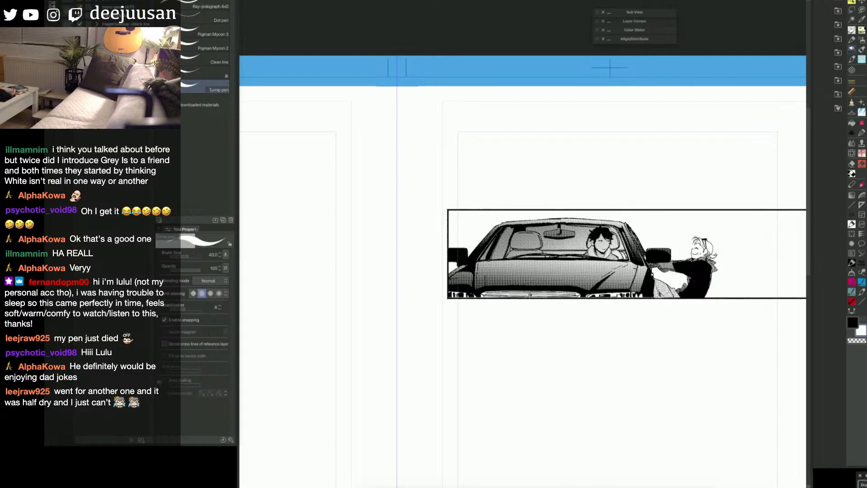
Step: Mask the panel area around the car in red, take the figure's face and clothes out of it, and convert it into a selection
click(852, 123)
click(757, 229)
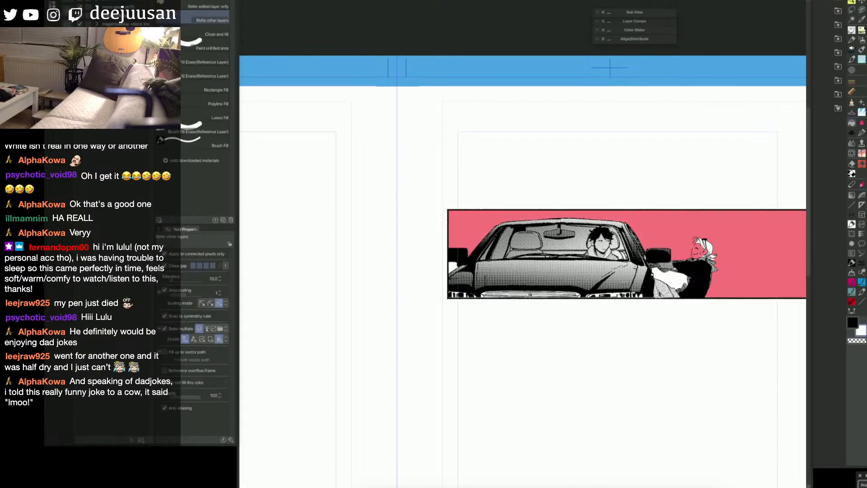
key(e)
mouse_move(699, 244)
mouse_down()
mouse_move(707, 250)
mouse_move(692, 258)
mouse_move(699, 262)
mouse_up()
key(p)
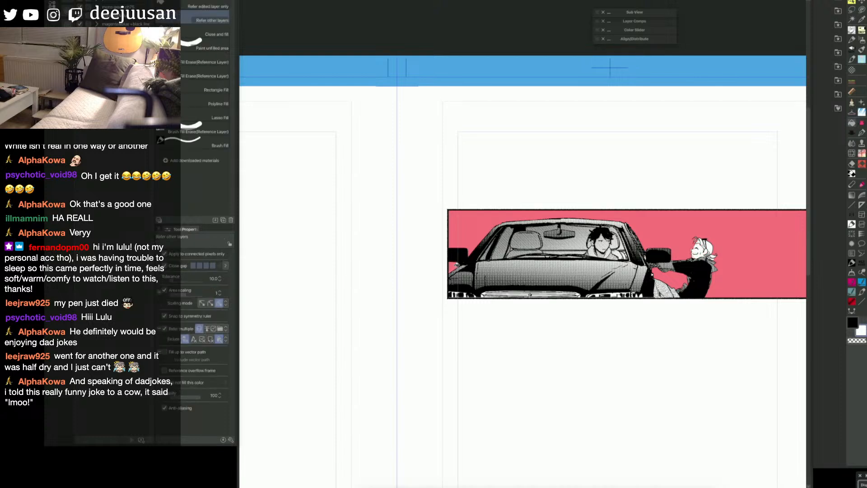
key(q)
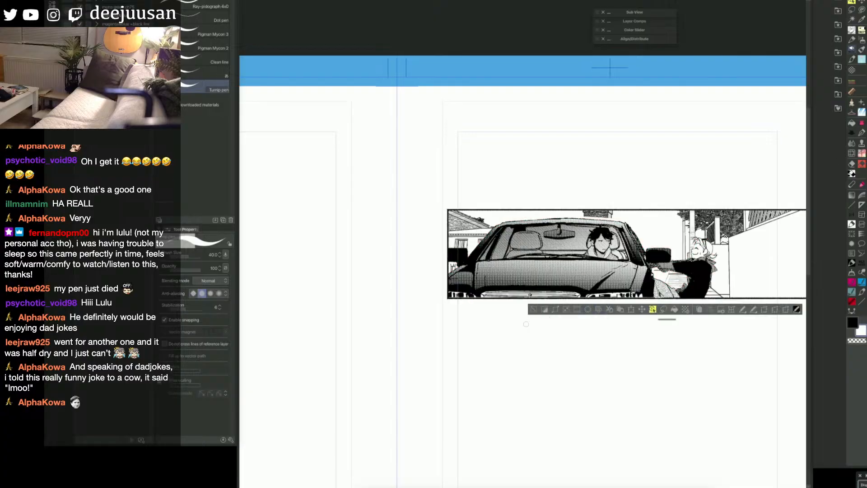
Step: Try inverting the selection around the car and figure over the house background, and undo the change
click(537, 310)
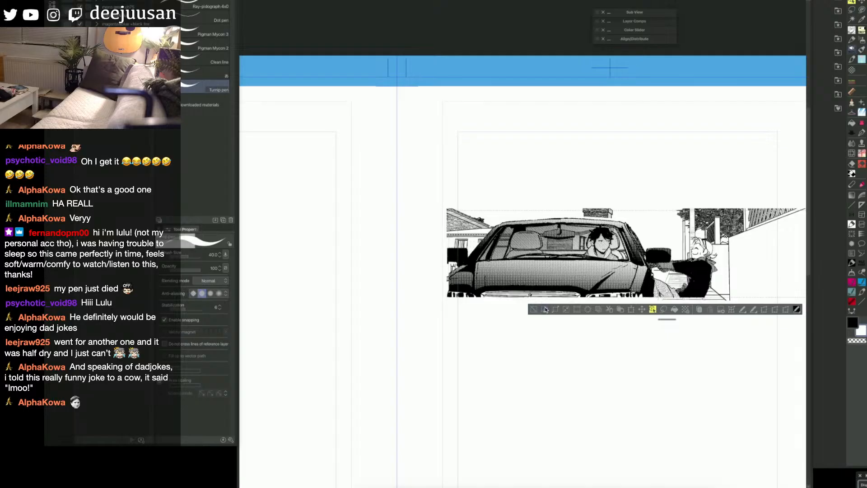
click(546, 309)
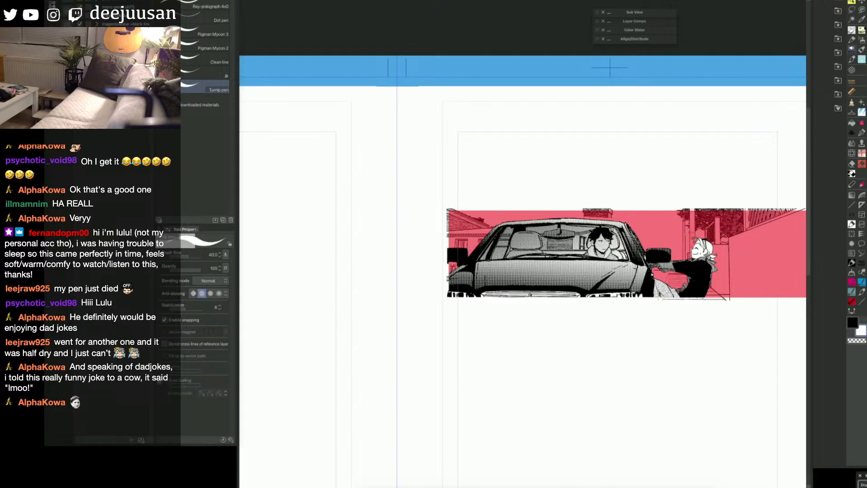
key(ctrl+z)
key(ctrl+z)
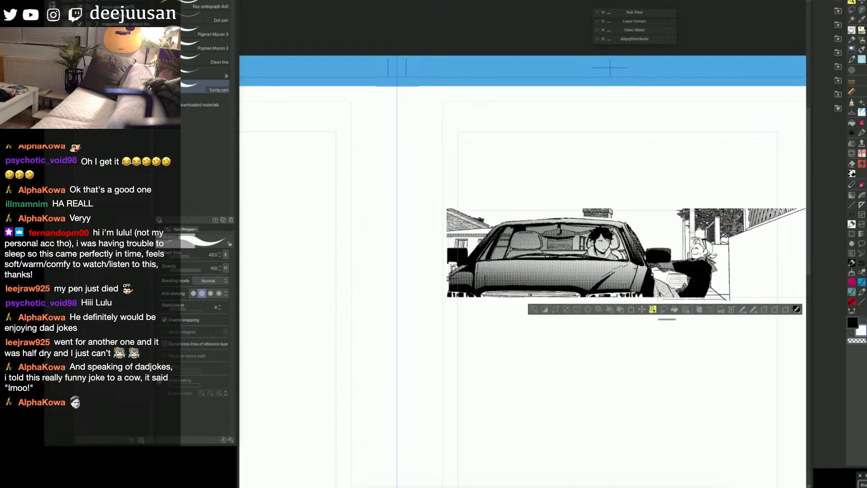
Step: Apply the selection to the house background, deselect it, and undo the last change to the windshield
click(599, 309)
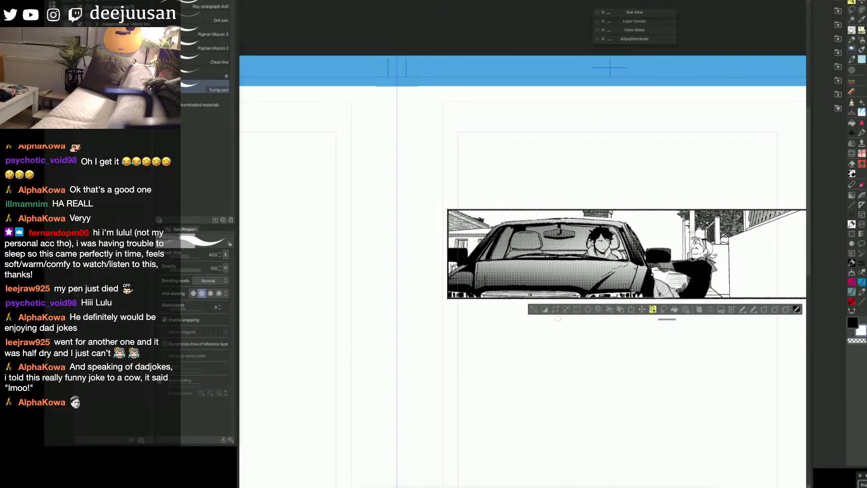
key(ctrl+d)
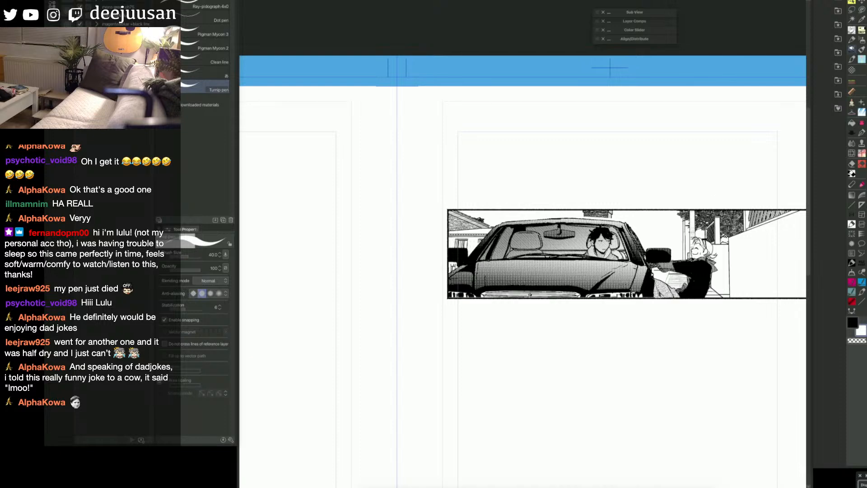
key(ctrl+z)
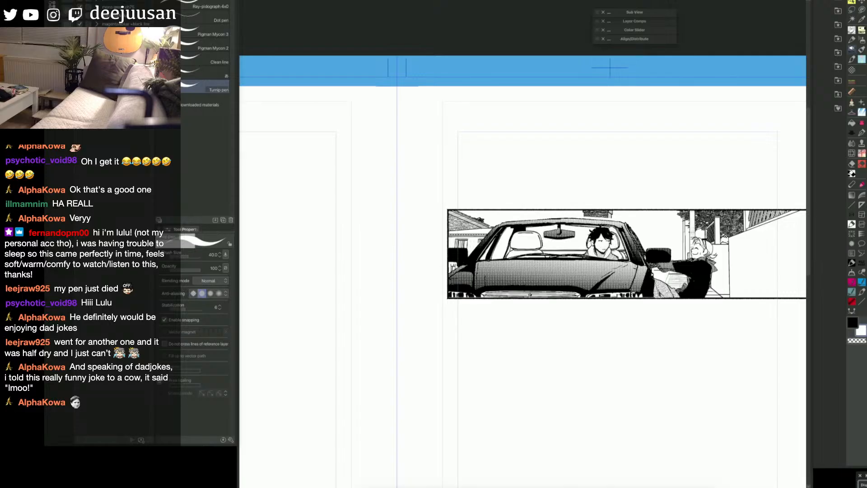
key(c)
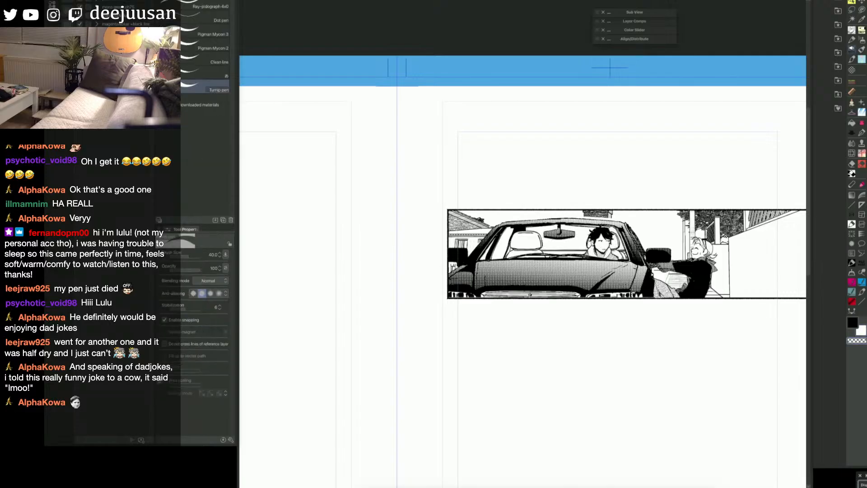
key(g)
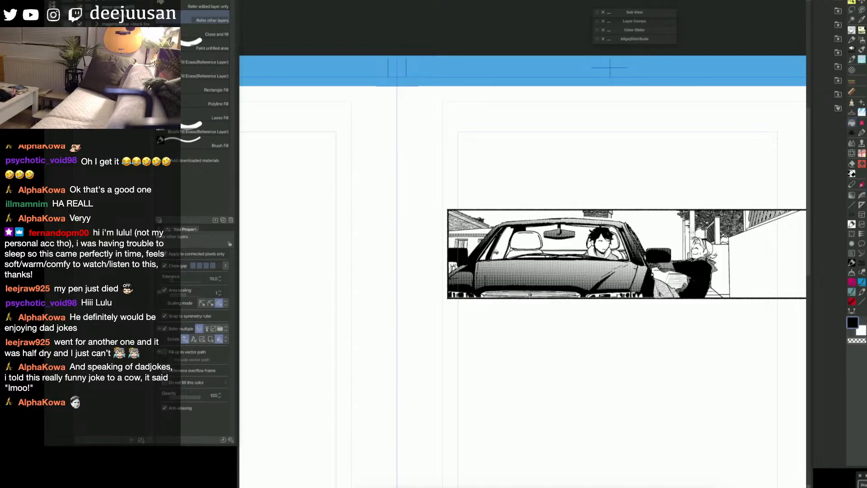
key(p)
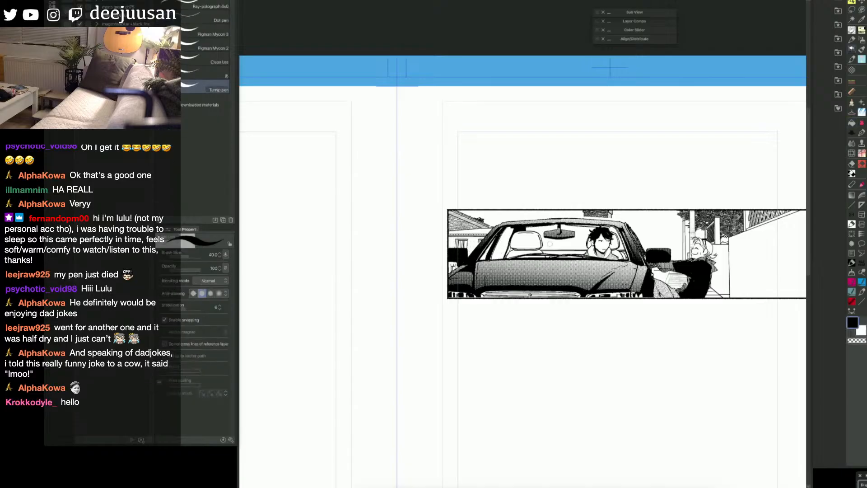
key(g)
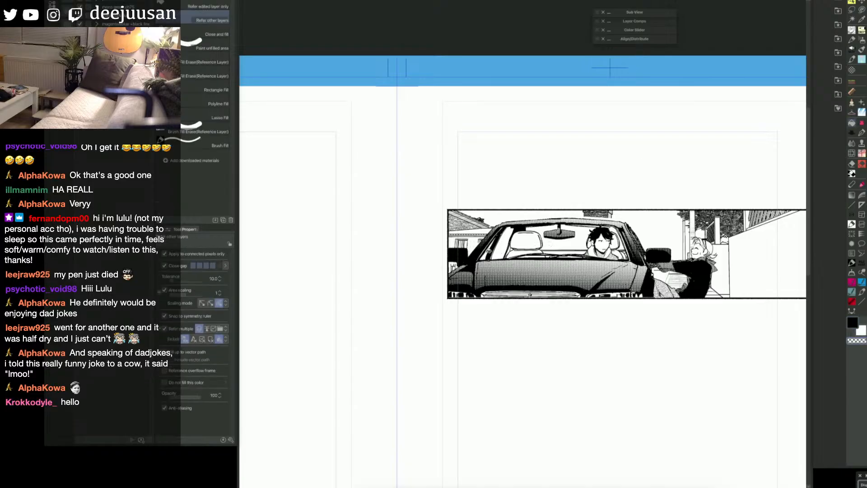
key(p)
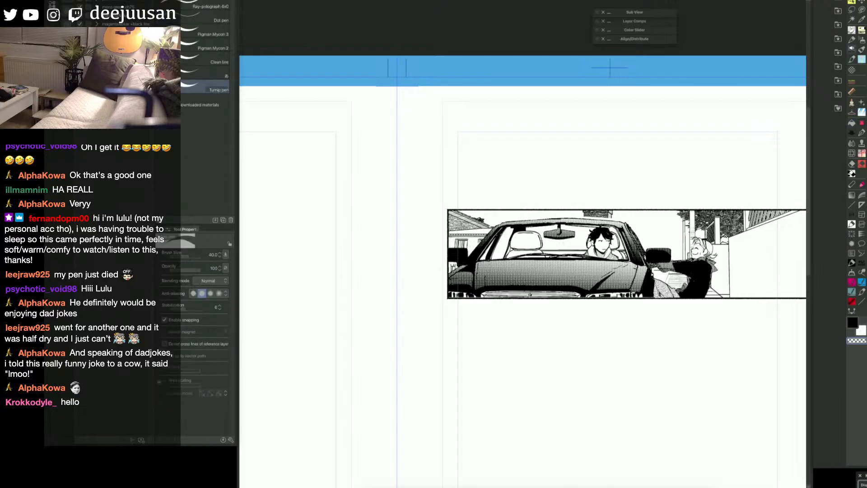
key(g)
key(p)
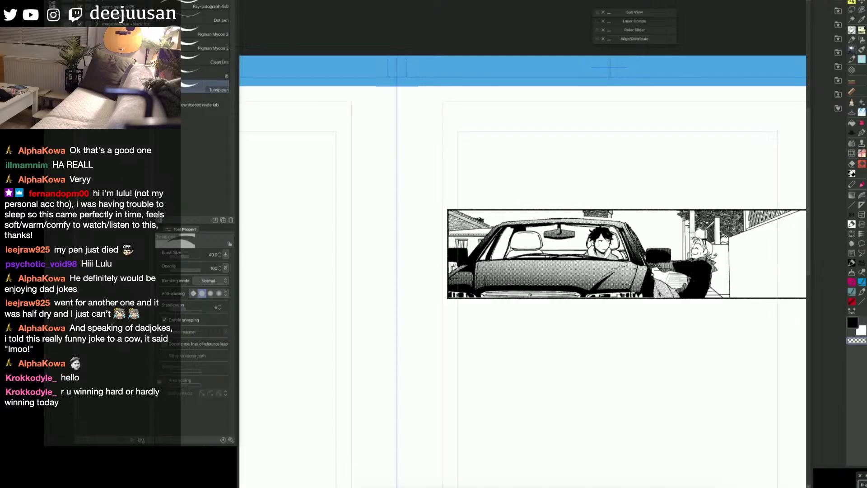
key(g)
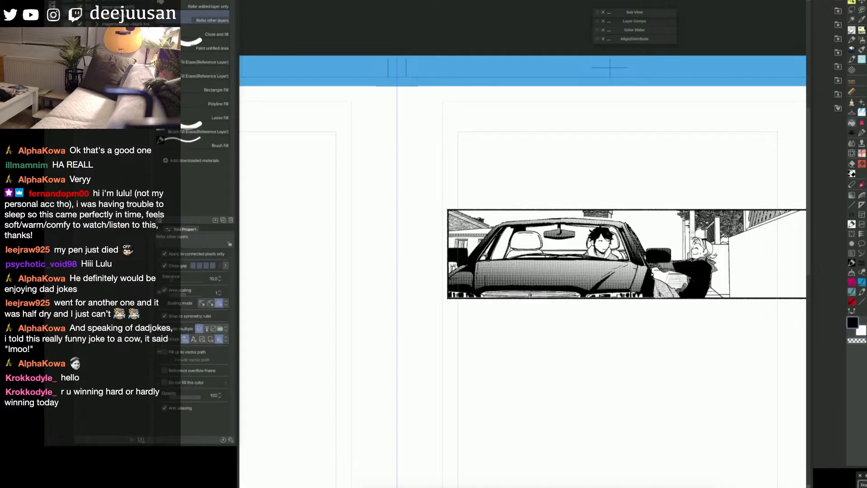
Step: Undo the recent masking changes to the house background, including a red mask recalled around the car and figure
key(p)
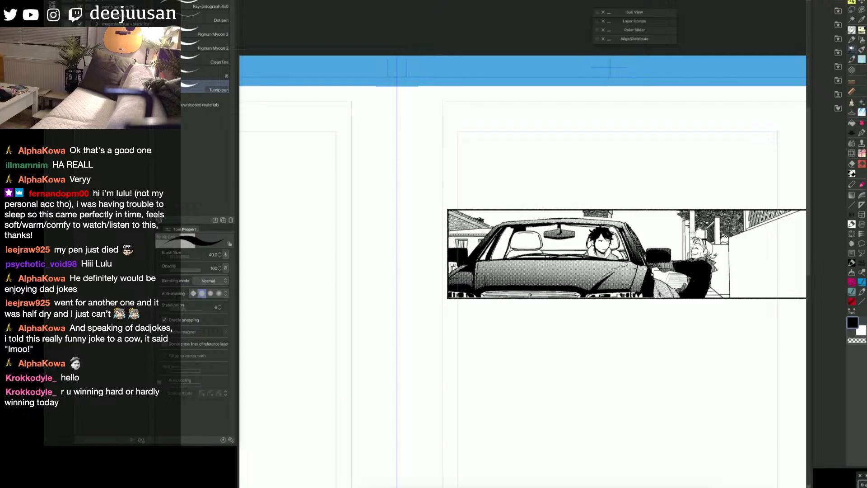
key(ctrl+z)
key(ctrl+z)
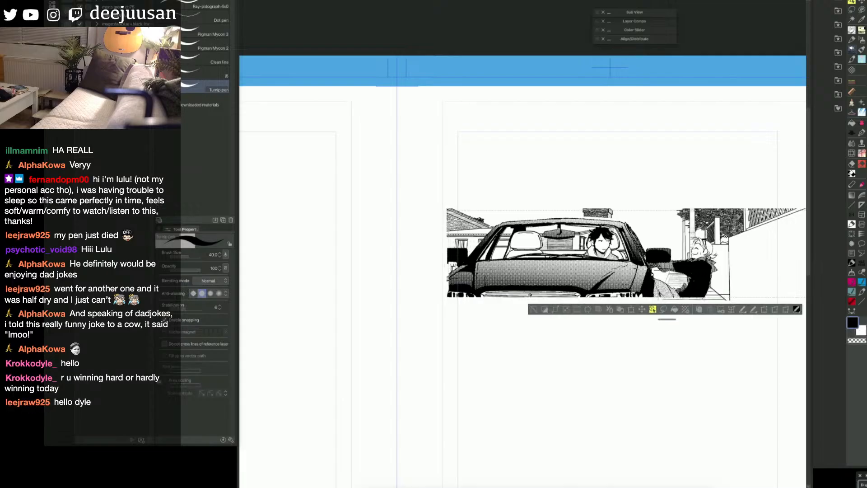
click(864, 225)
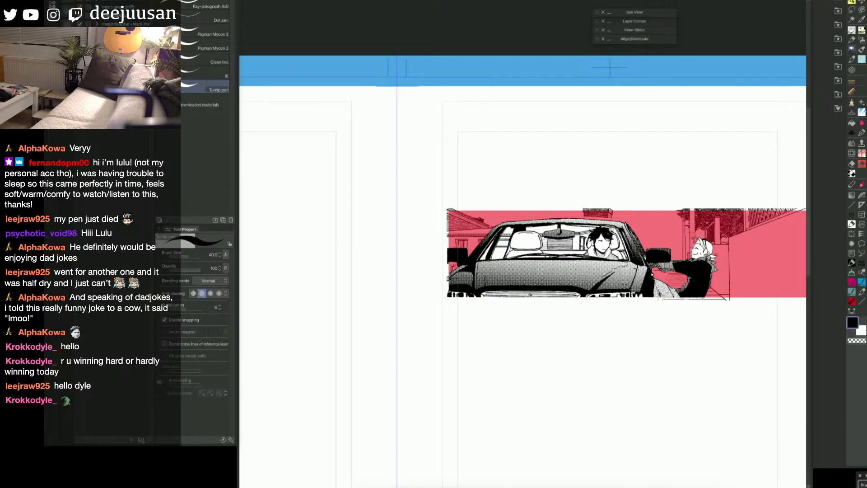
key(ctrl+z)
key(ctrl+z)
key(ctrl+z)
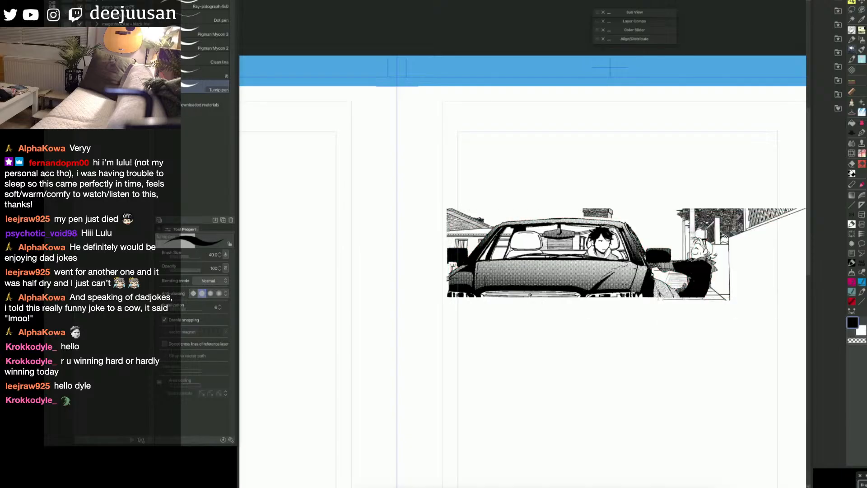
key(ctrl+z)
key(ctrl+z)
key(ctrl+z)
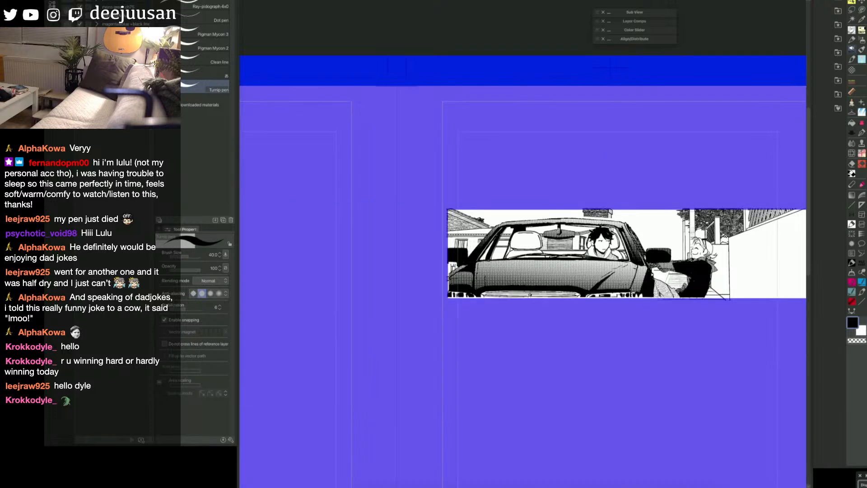
Step: Select the panel interior with Auto select, check it as a red mask, limit the house background to it, and deselect
key(g)
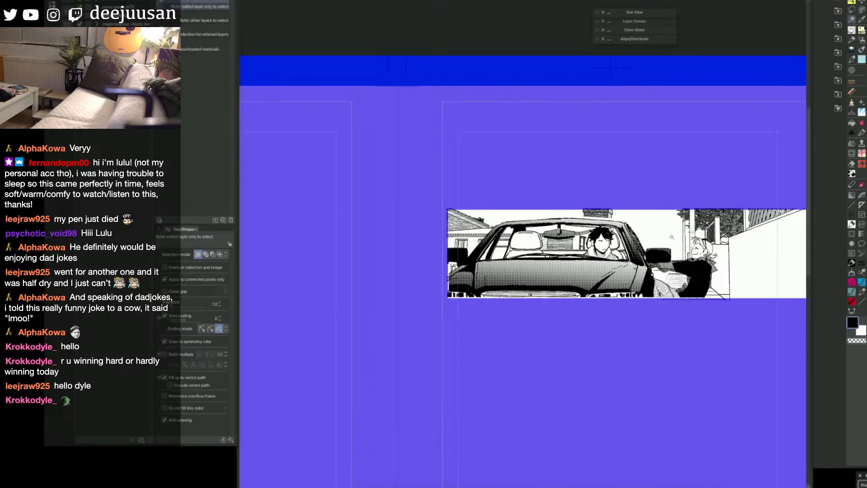
click(674, 236)
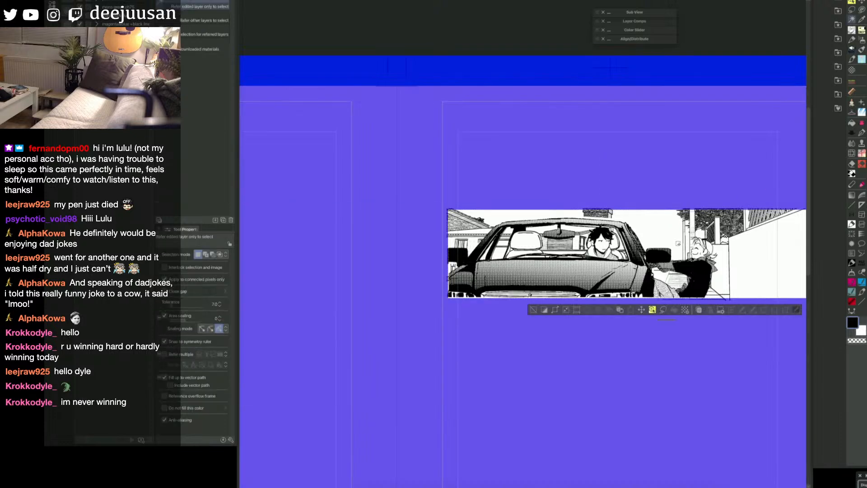
key(q)
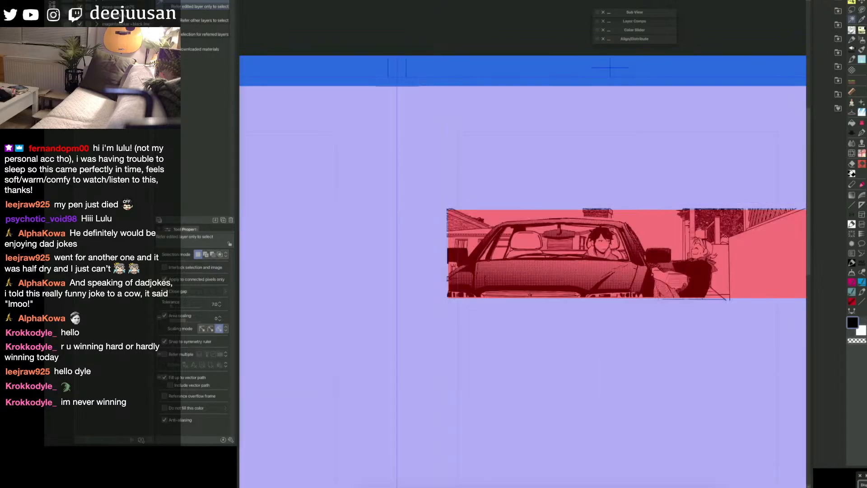
key(q)
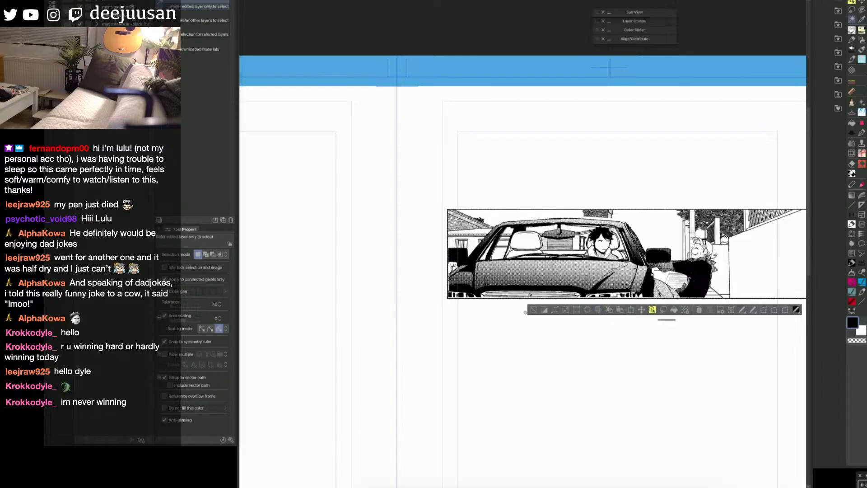
click(533, 311)
drag(723, 363, 696, 363)
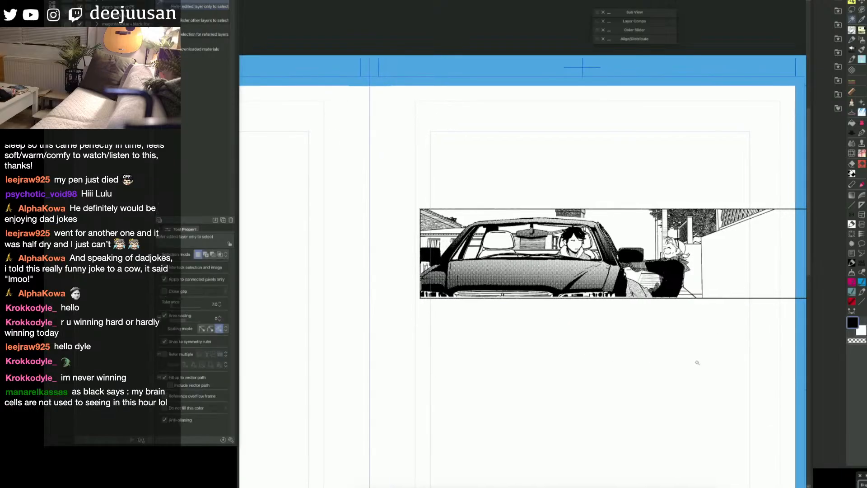
Step: Scrape the dark trees and fence behind the figure lighter with the Tone scraping brush at size 60
drag(722, 259, 722, 256)
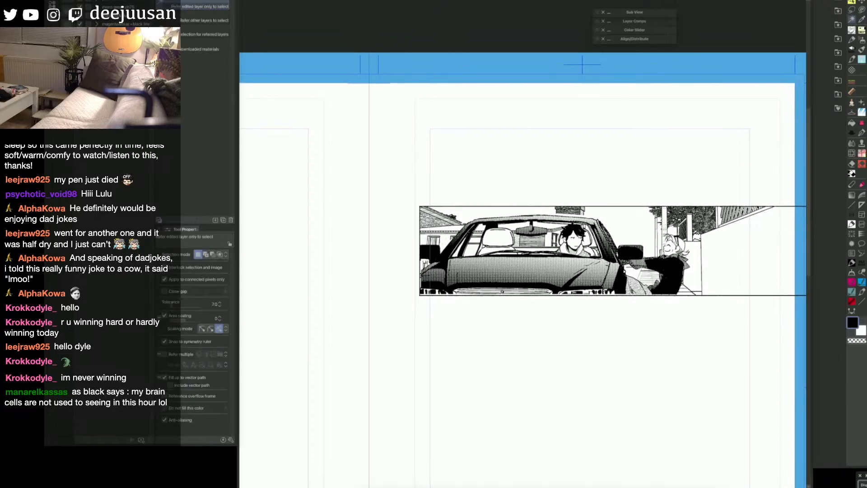
key(a)
click(716, 181)
key(w)
drag(532, 257, 551, 252)
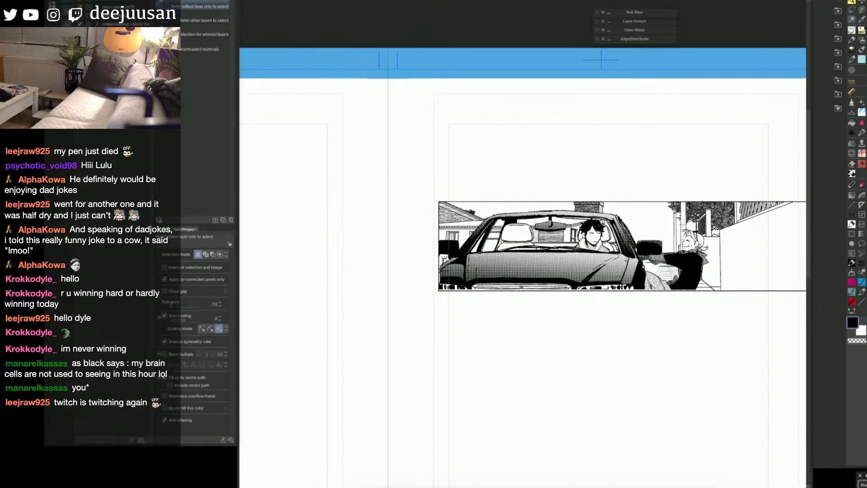
key(a)
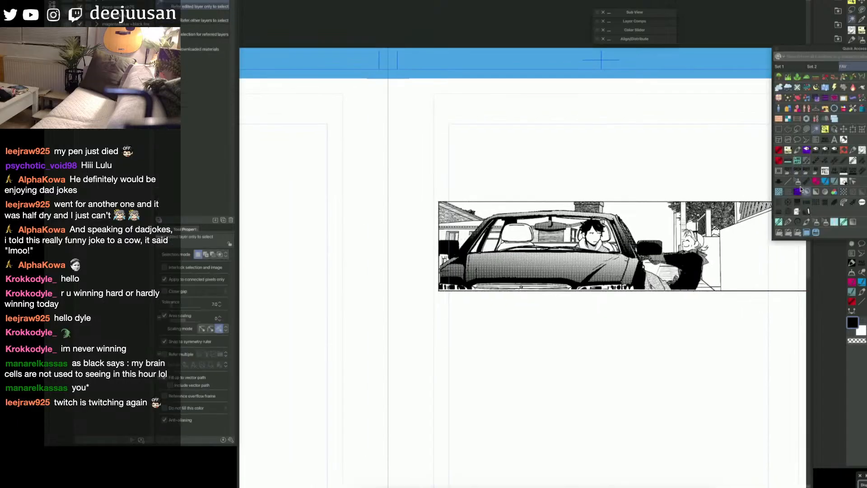
click(799, 183)
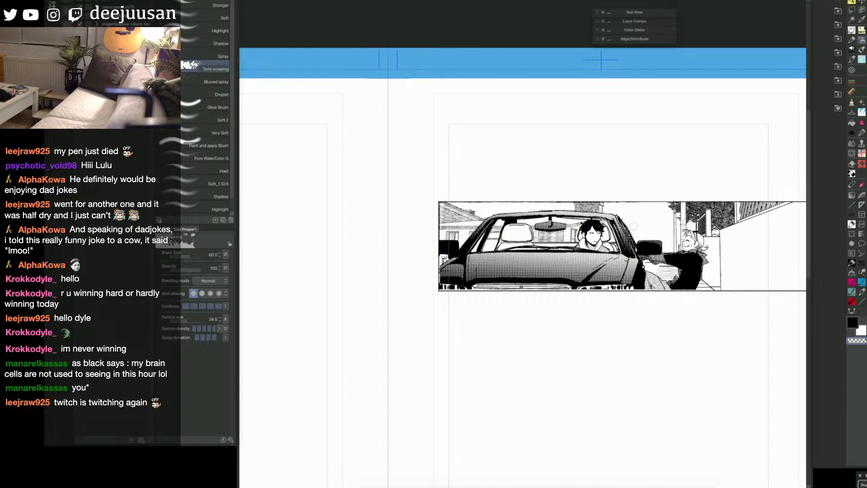
mouse_move(662, 200)
mouse_down()
mouse_move(670, 257)
mouse_move(688, 197)
mouse_move(690, 259)
mouse_move(716, 196)
mouse_move(712, 261)
mouse_move(742, 197)
mouse_move(733, 246)
mouse_move(759, 197)
mouse_move(757, 227)
mouse_move(779, 194)
mouse_move(795, 218)
mouse_up()
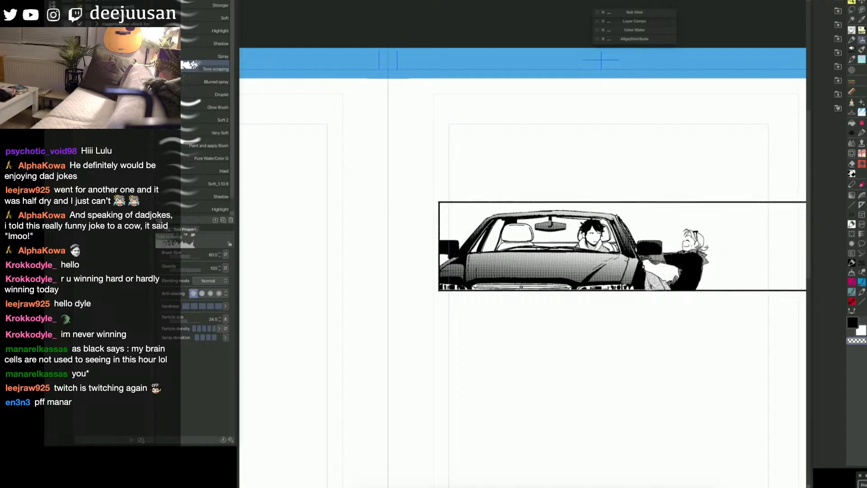
drag(741, 253, 707, 260)
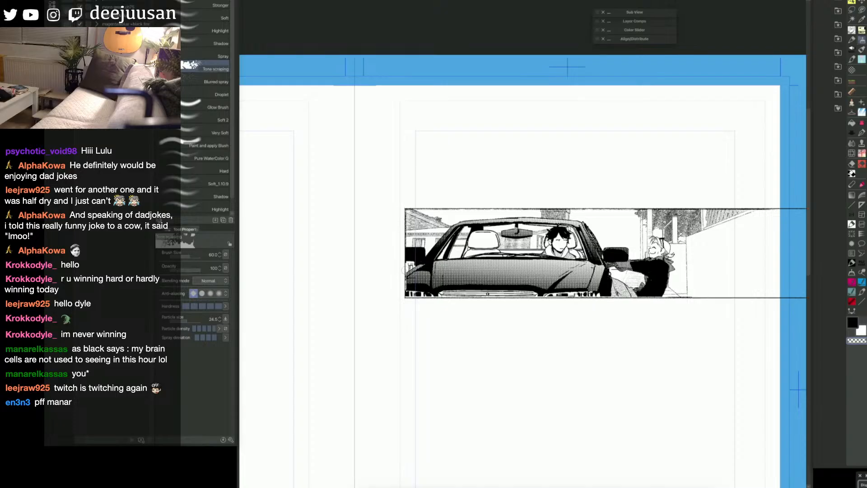
Step: Scrape the house behind the car's front and the wall and ground lines beside the leaning figure with the same brush
mouse_move(402, 251)
mouse_down()
mouse_move(425, 235)
mouse_move(399, 233)
mouse_move(416, 218)
mouse_up()
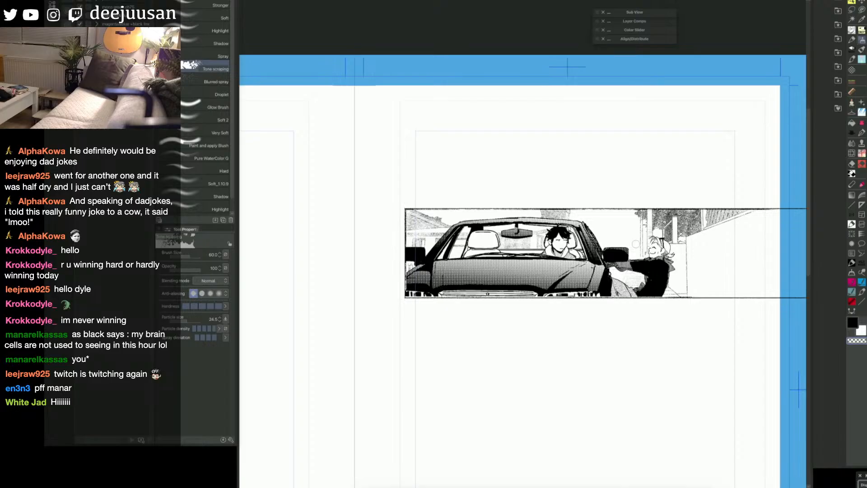
mouse_move(687, 243)
mouse_down()
mouse_move(691, 298)
mouse_move(700, 259)
mouse_move(682, 300)
mouse_up()
drag(705, 337, 693, 342)
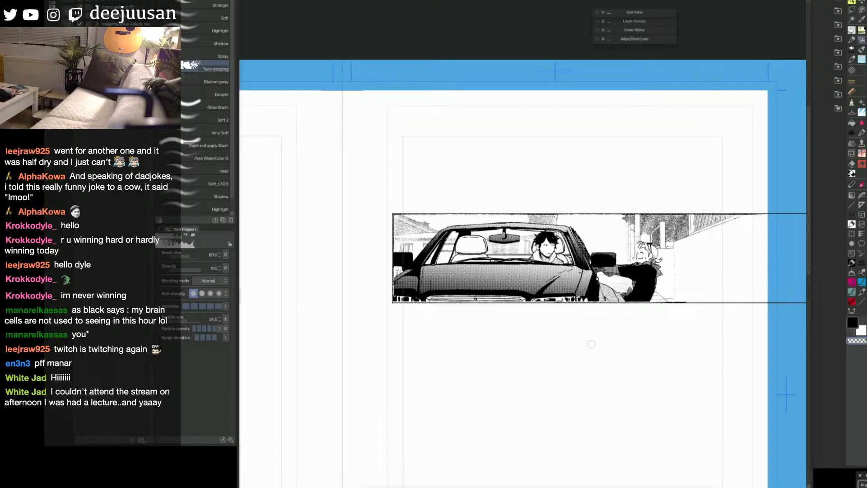
key(h)
drag(567, 376, 581, 380)
key(b)
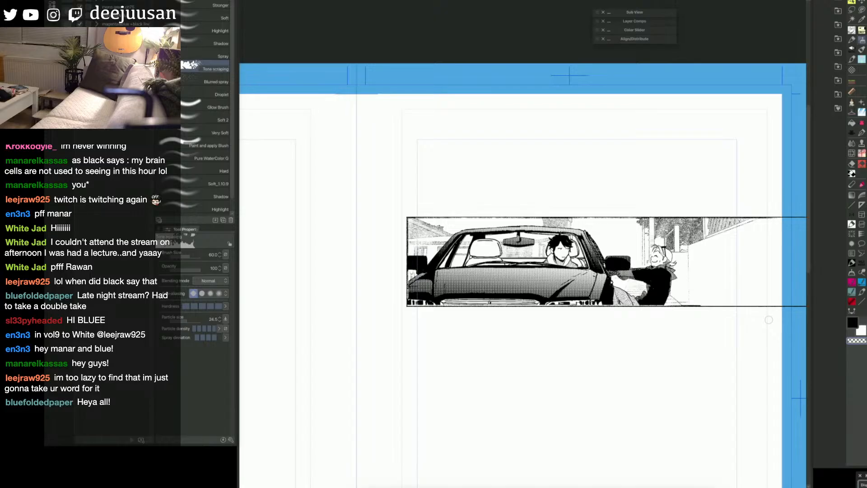
key(space)
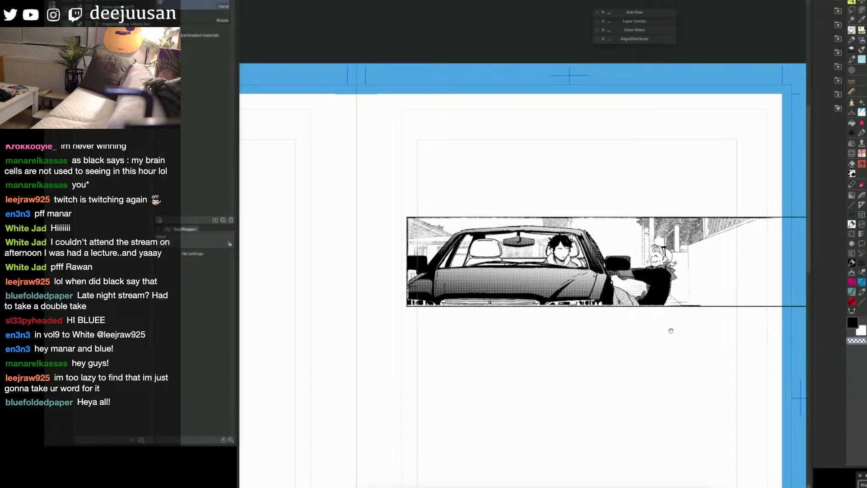
drag(671, 331, 675, 333)
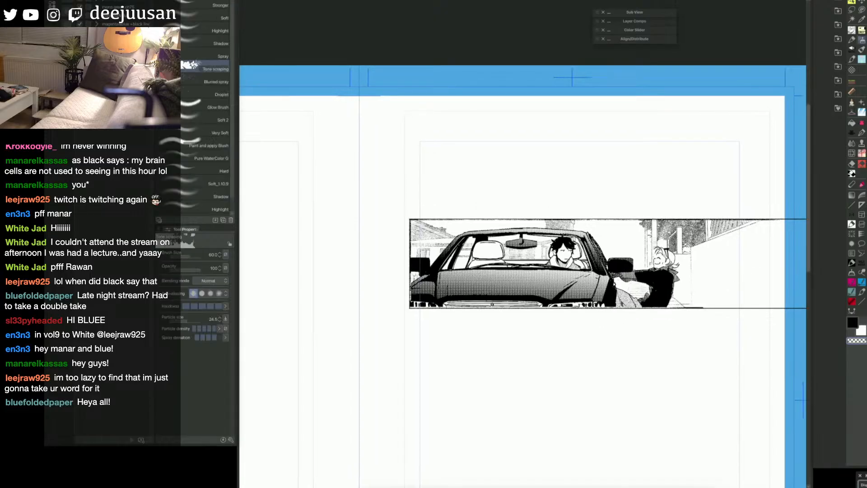
key(space)
drag(605, 353, 603, 355)
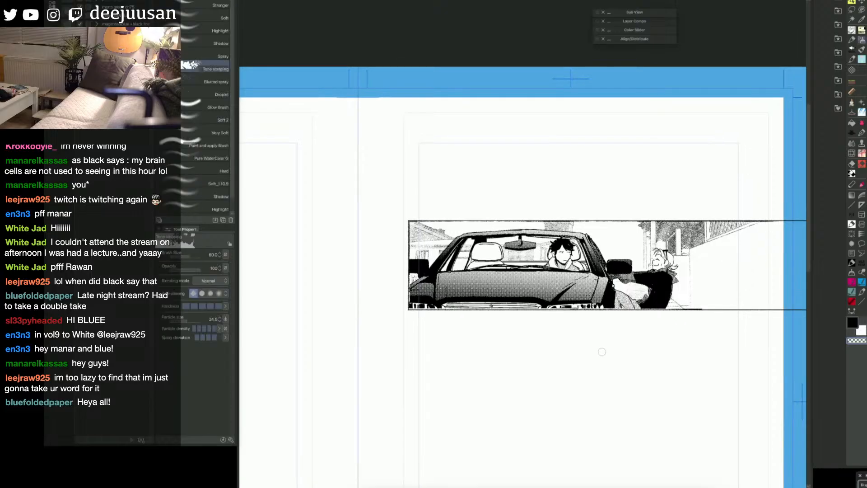
key(space)
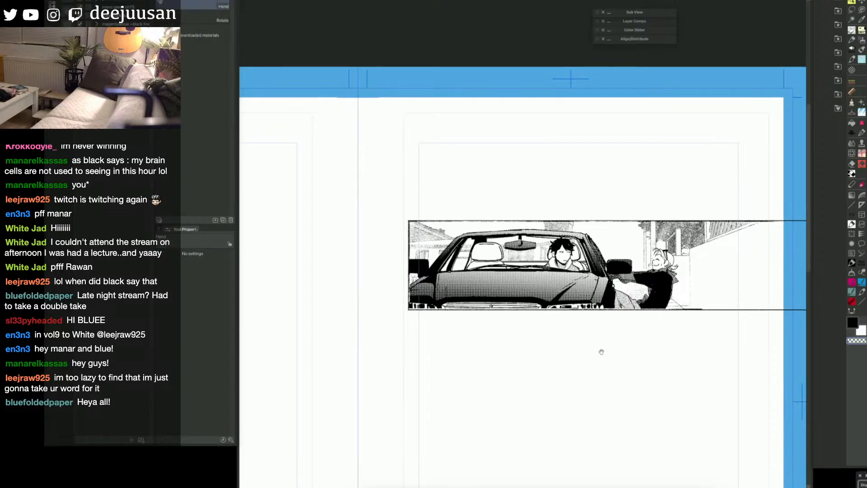
drag(601, 350, 582, 348)
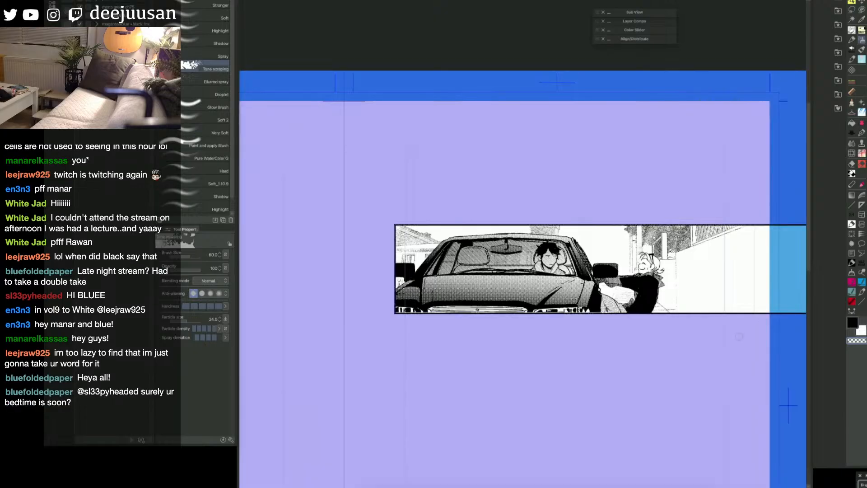
Step: Darken the panel background from its upper edge downward with the Manga gradient, replacing a tried 60% gradient
key(space)
drag(730, 344, 719, 354)
key(q)
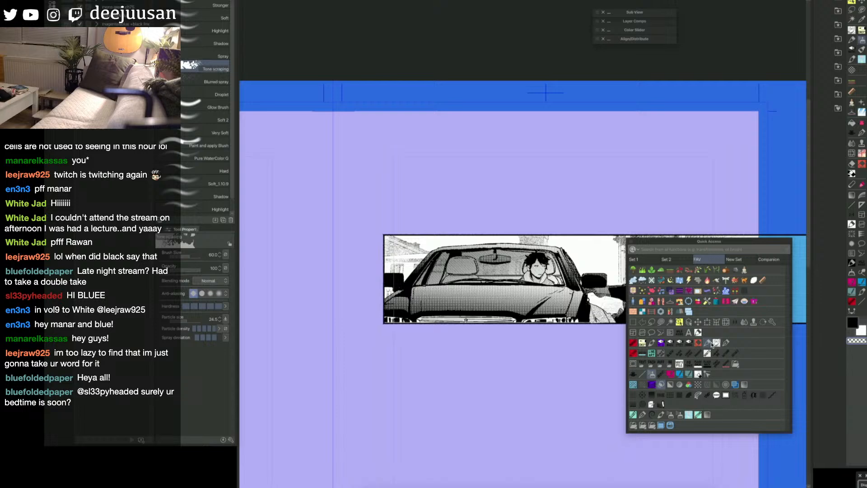
click(742, 385)
key(q)
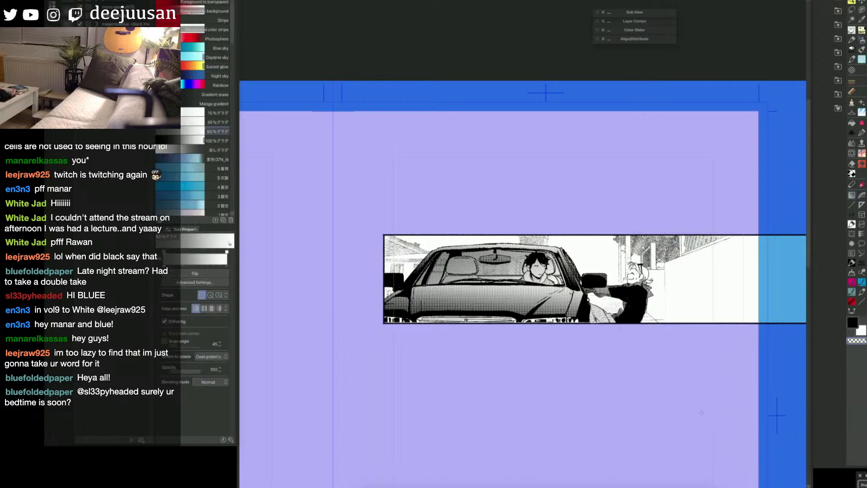
drag(611, 238, 605, 350)
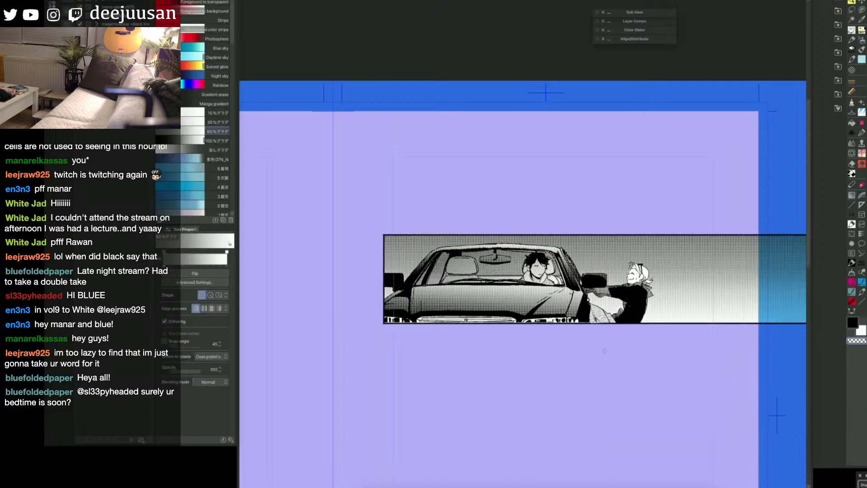
key(ctrl+z)
click(214, 104)
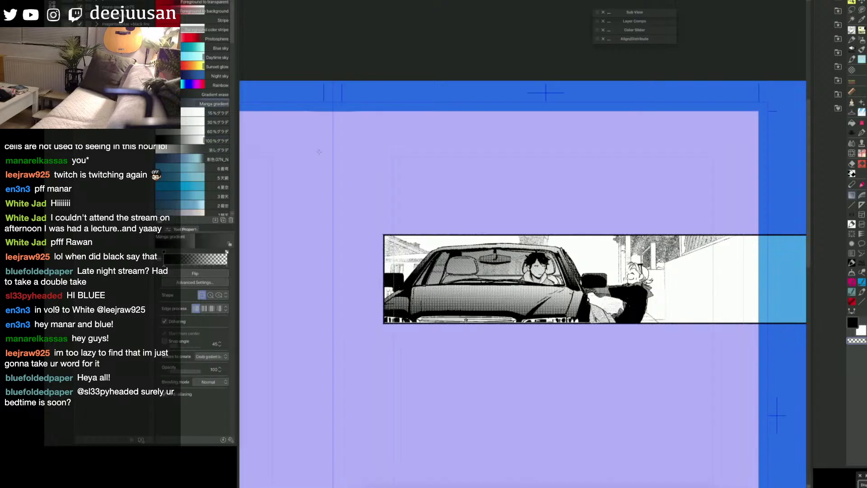
drag(601, 228, 592, 335)
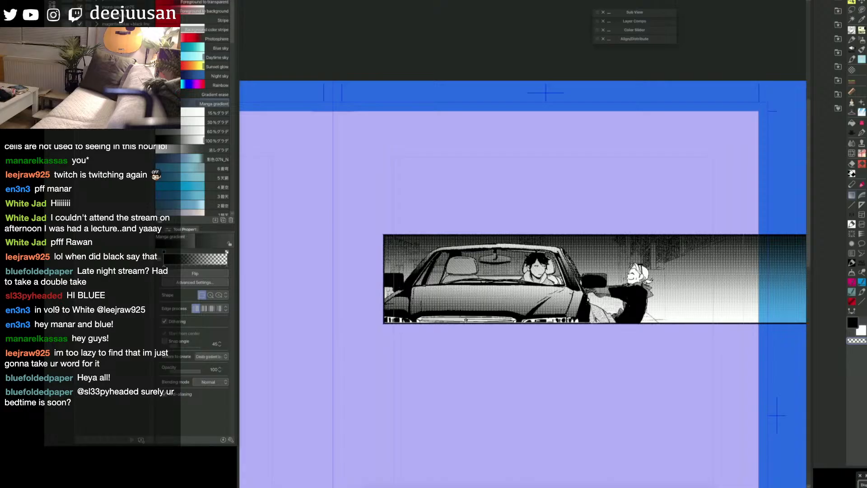
Step: Erase the gradient over the house windows and a small lamp spot beside the car to make them glow
key(space)
drag(407, 275, 520, 267)
key(e)
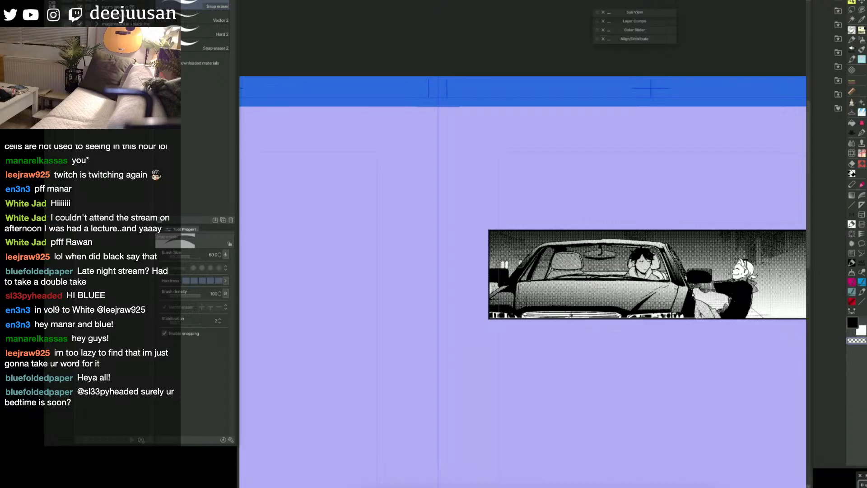
key(g)
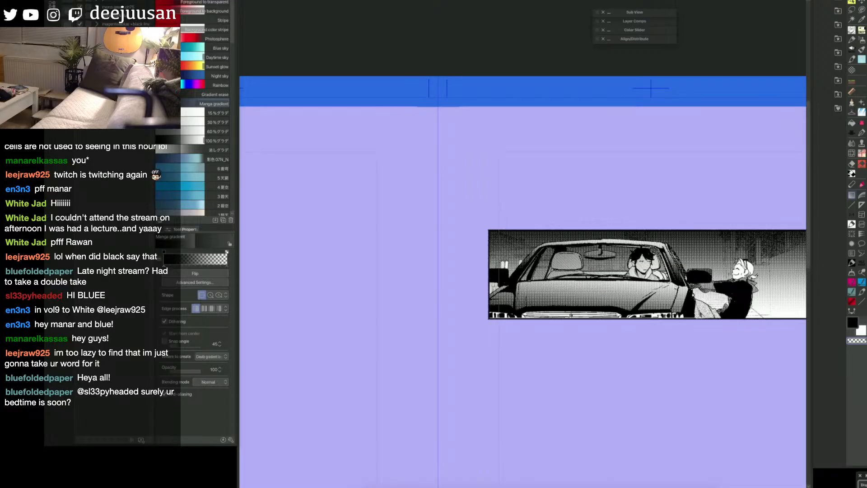
key(e)
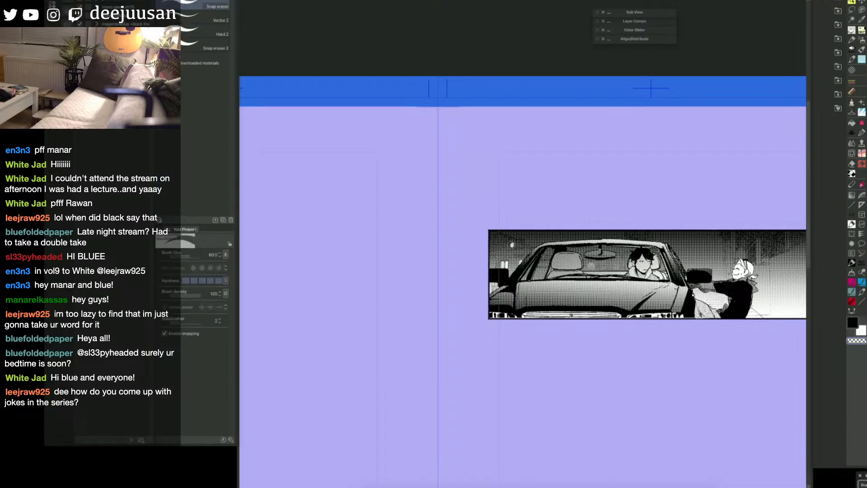
Step: Stamp a city skyline across the background behind the car and figure with the skyline brush at size 300, replacing a first try at size 400
key(g)
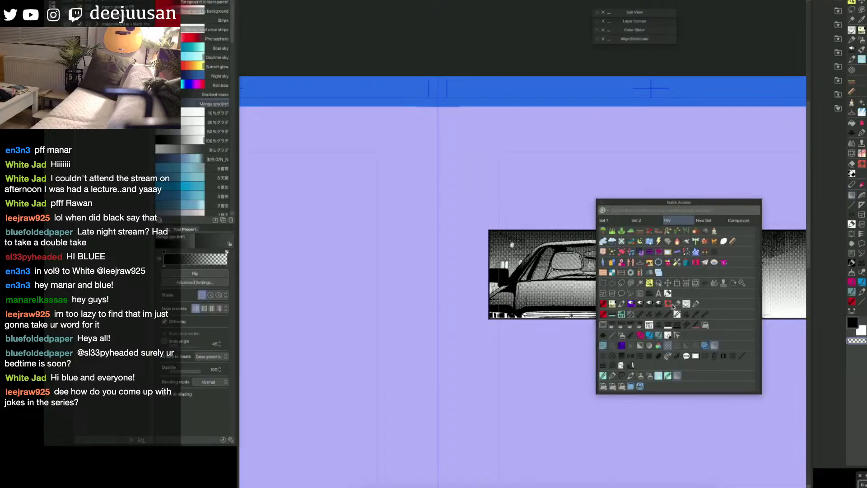
key(F6)
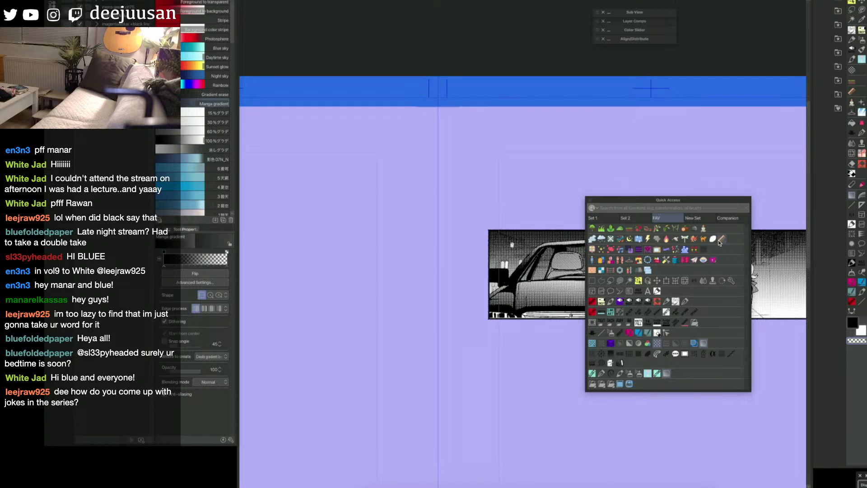
click(603, 259)
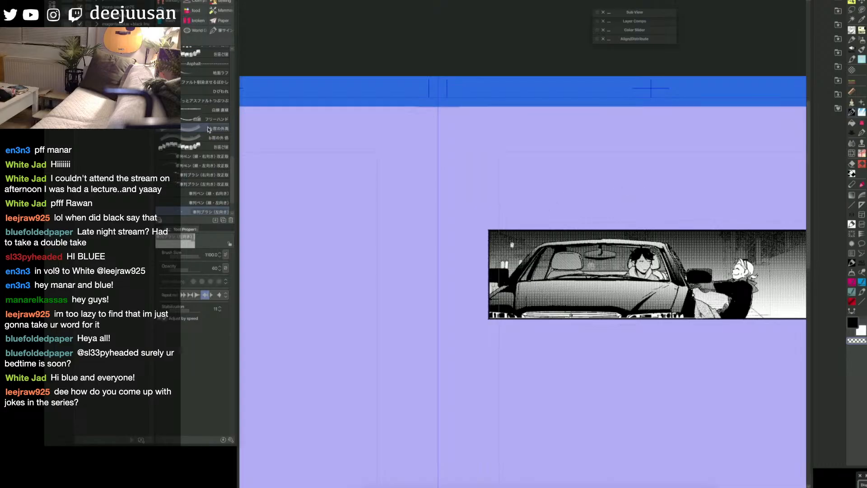
click(206, 128)
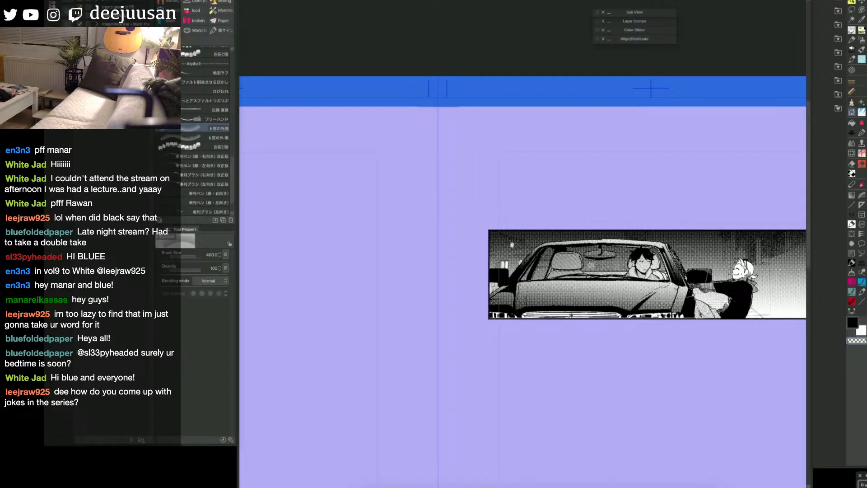
drag(676, 268, 701, 268)
key(F6)
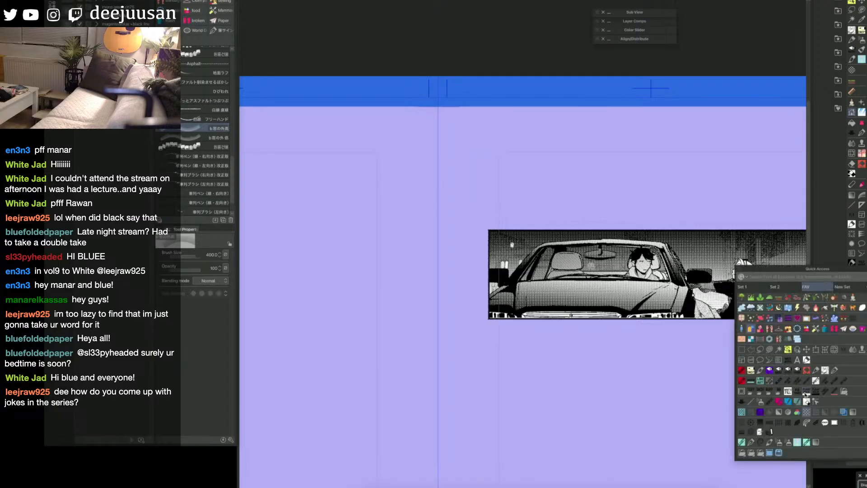
click(807, 412)
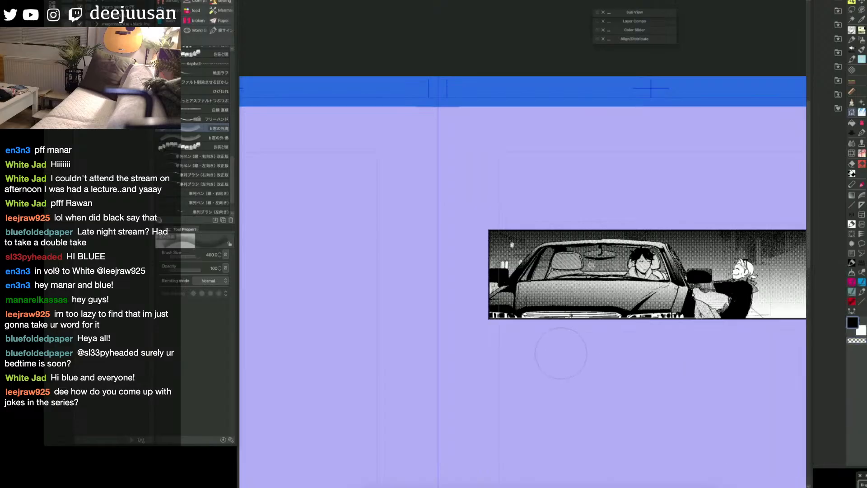
key([)
drag(591, 270, 744, 272)
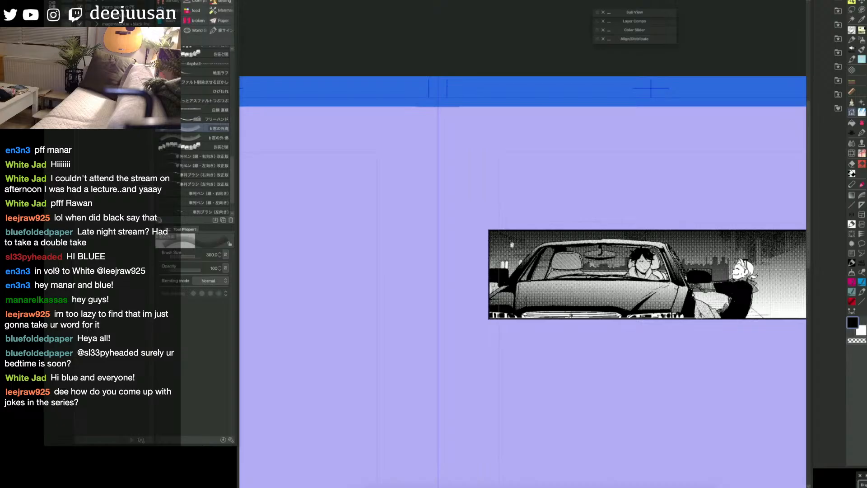
Step: Scrape the lower part of the city skyline between the car and the leaning figure with the Tone scraping brush at size 60
key(q)
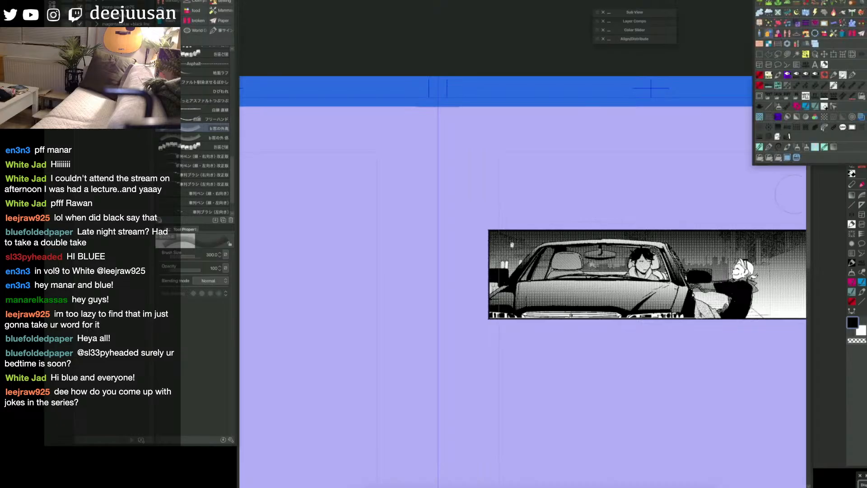
click(778, 109)
key(c)
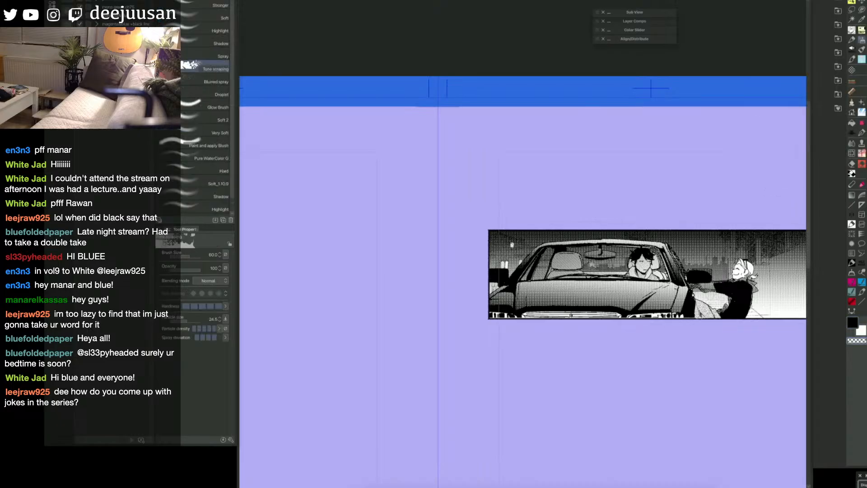
mouse_move(710, 274)
mouse_down()
mouse_move(724, 273)
mouse_move(716, 275)
mouse_up()
key(space)
mouse_move(785, 96)
mouse_down()
mouse_move(739, 77)
mouse_move(726, 59)
mouse_up()
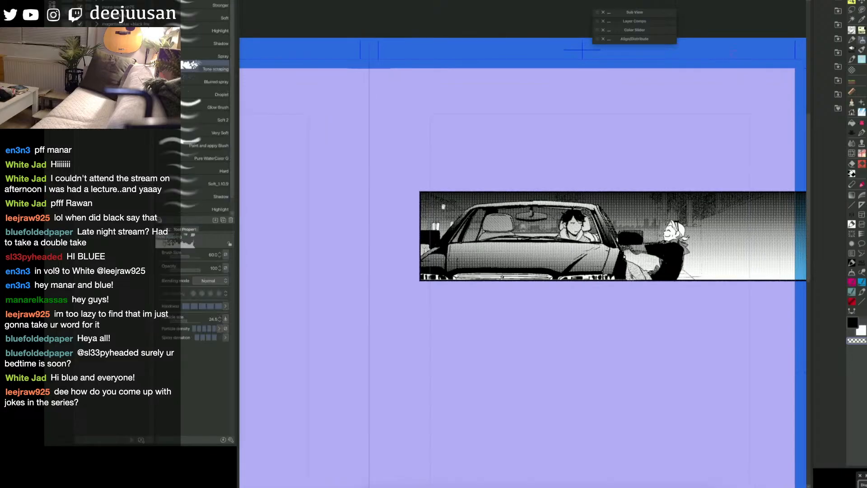
key(space)
drag(778, 327, 761, 324)
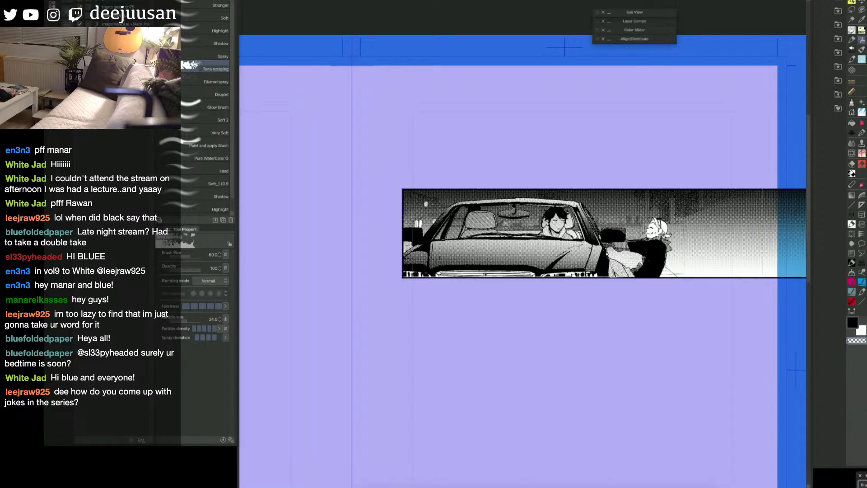
Step: Select the stray vector line at the bridge of the leaning figure's nose with the Object tool and delete it
key(e)
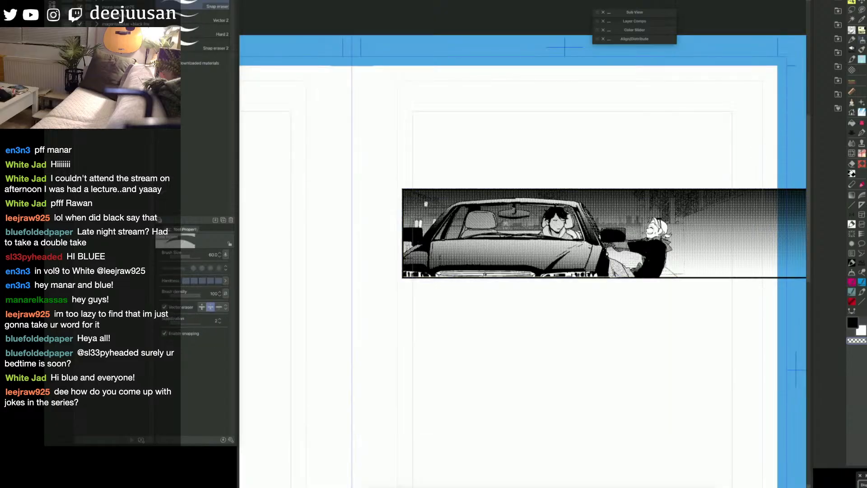
key(p)
key(q)
click(628, 210)
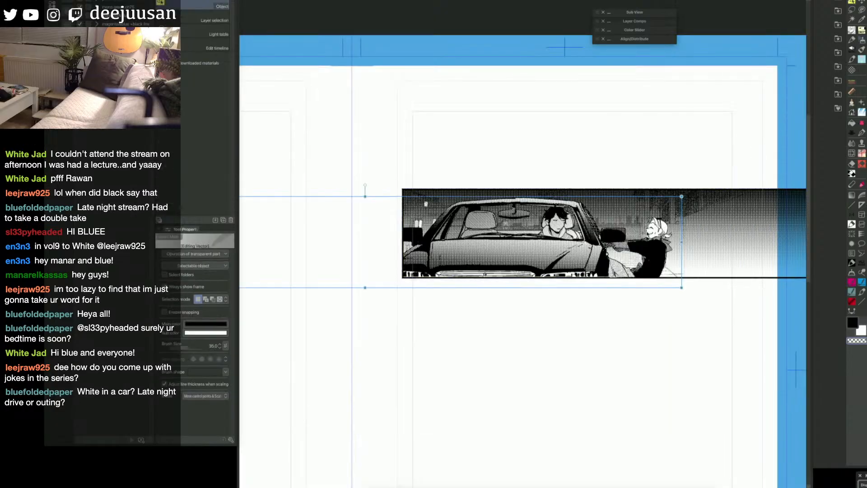
scroll(651, 225, up, 2)
click(651, 225)
scroll(655, 225, down, 1)
scroll(655, 224, up, 2)
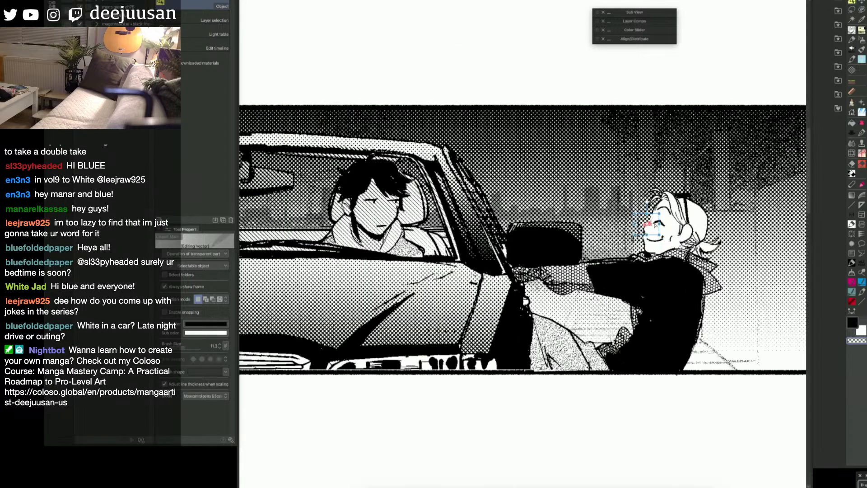
scroll(656, 224, up, 2)
scroll(650, 225, up, 4)
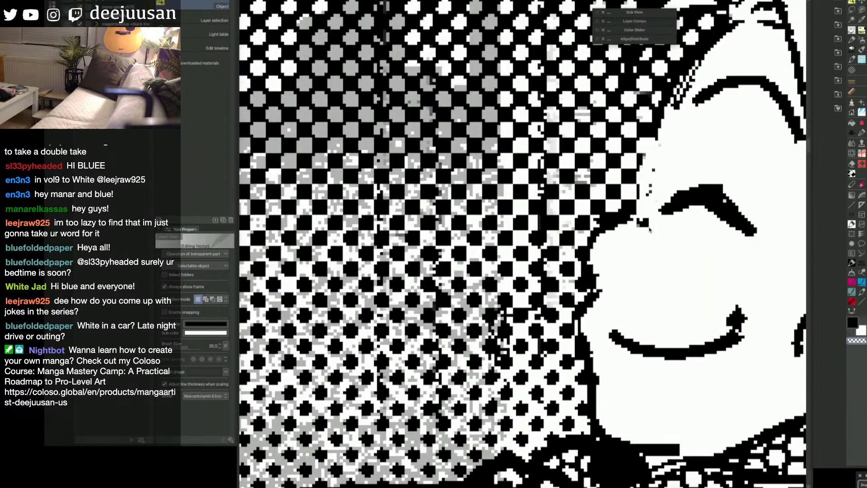
click(622, 216)
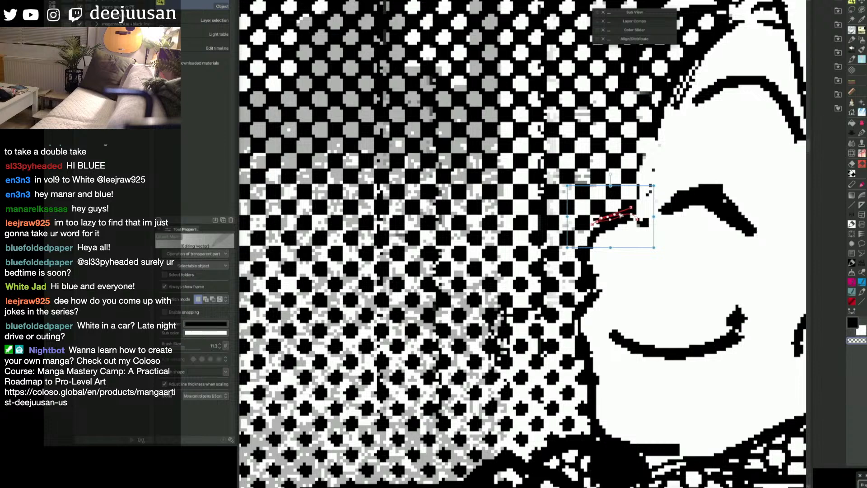
scroll(623, 217, down, 2)
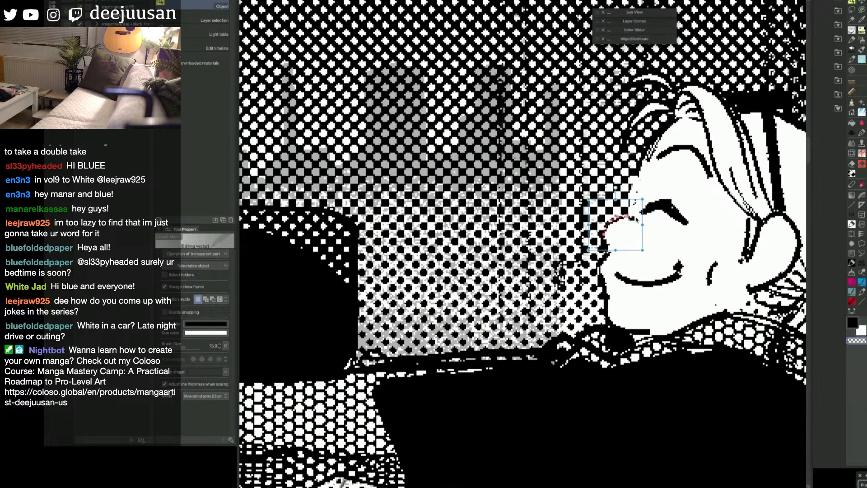
click(637, 219)
click(637, 216)
click(604, 285)
click(630, 218)
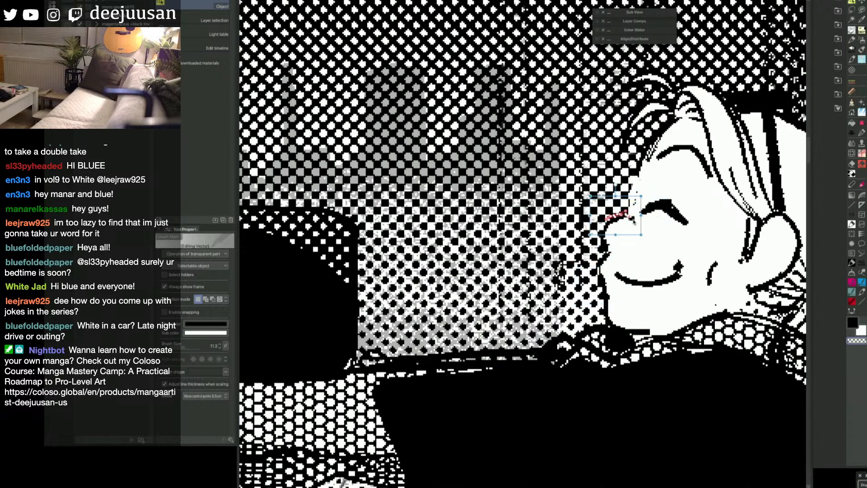
key(Delete)
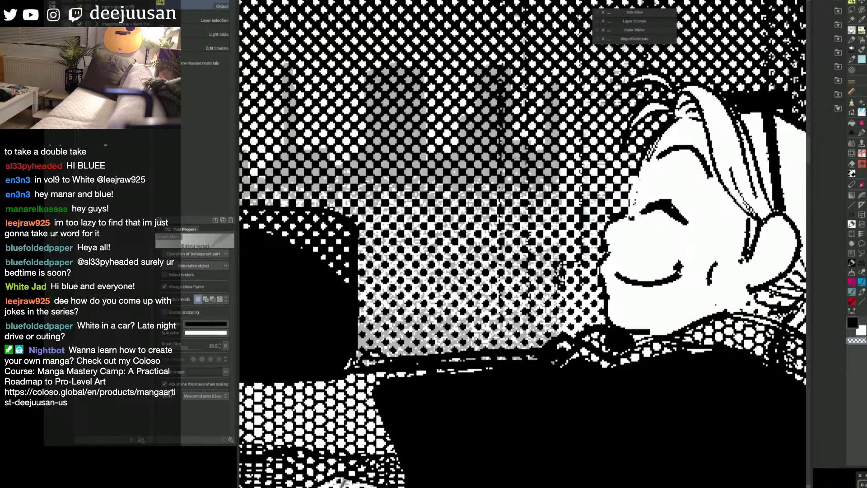
key(Delete)
Step: Hide the line art, gradient, background and other covering layers to isolate the tone layer holding the stray specks on the leaning figure's face
click(632, 219)
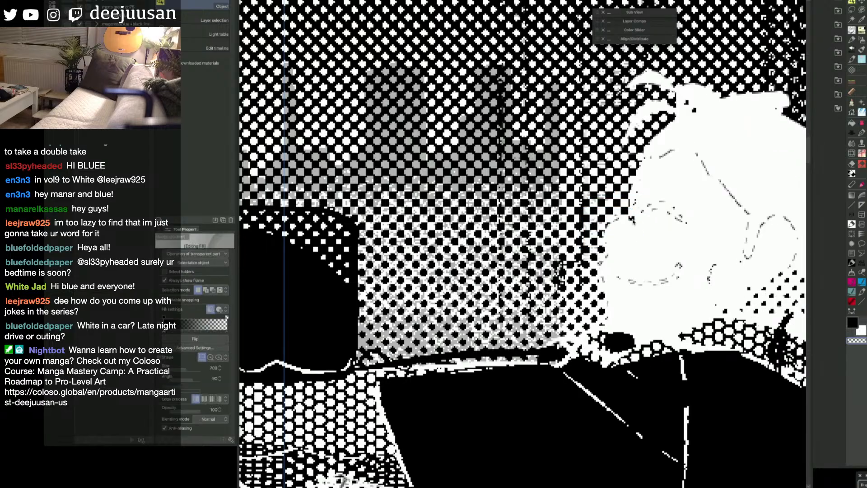
click(634, 220)
click(632, 219)
drag(632, 220, 638, 215)
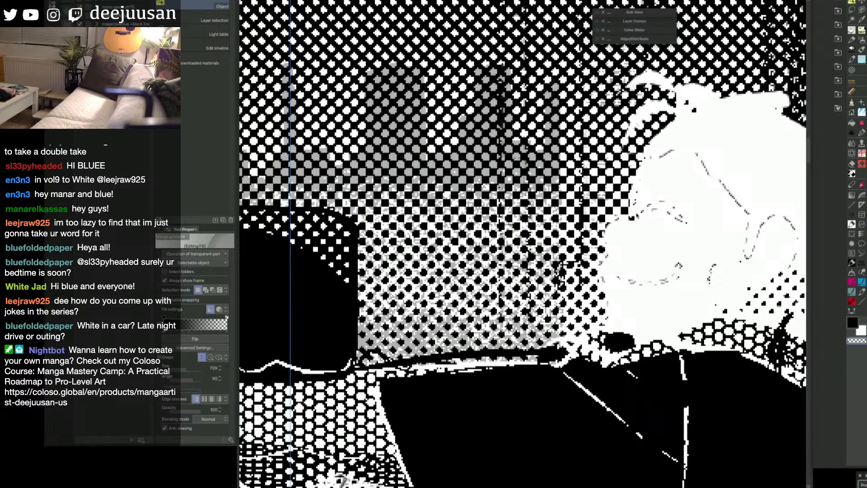
key(Delete)
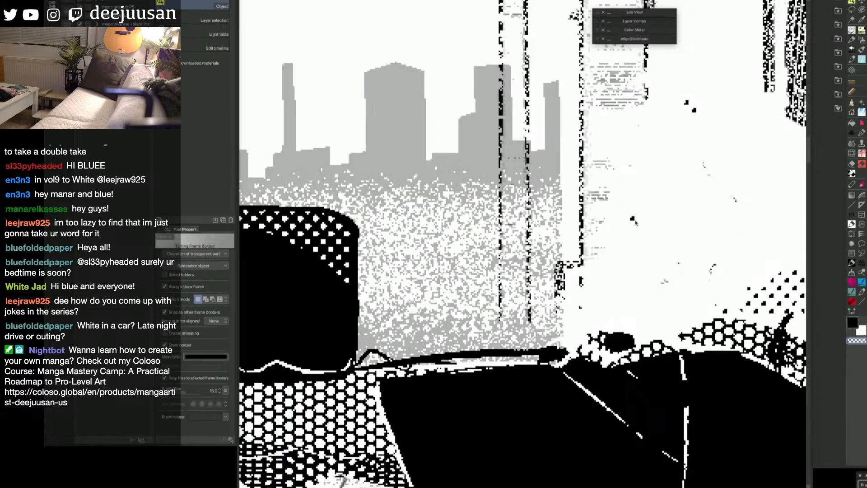
click(634, 218)
click(634, 219)
scroll(634, 219, down, 5)
scroll(635, 217, up, 5)
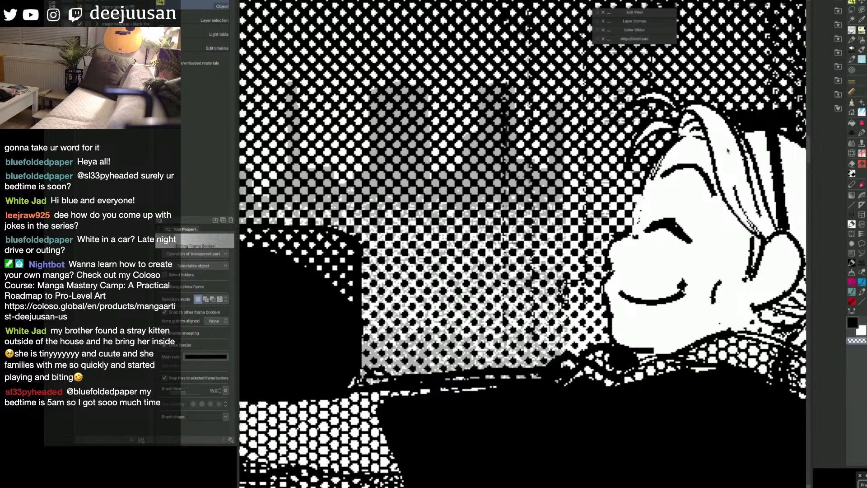
click(635, 237)
scroll(638, 249, down, 4)
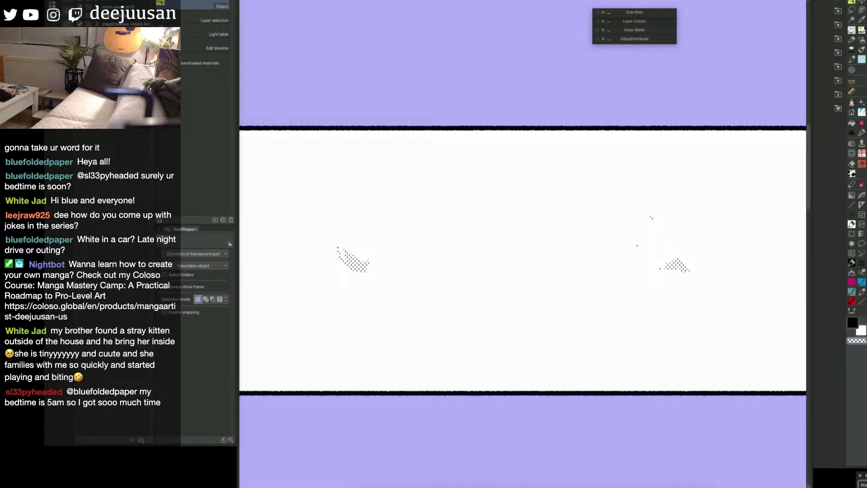
Step: Erase the two stray specks on the isolated tone layer, keeping the tone patches
click(638, 245)
key(e)
click(638, 247)
click(653, 220)
key(o)
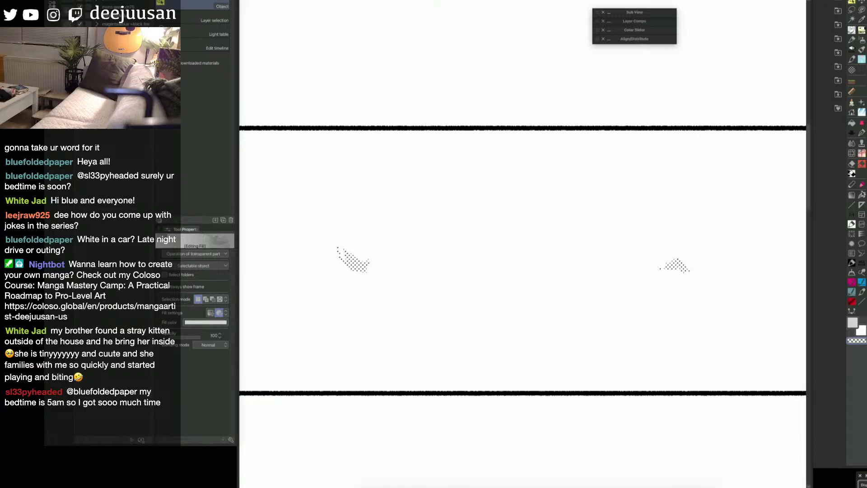
Step: Show the background, car and figure layers again, including the leaning figure's white fill
key(super+z)
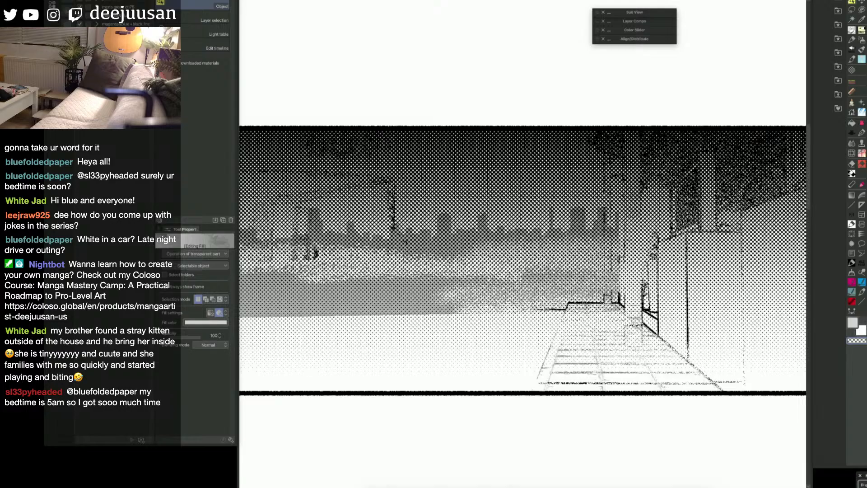
key(super+z)
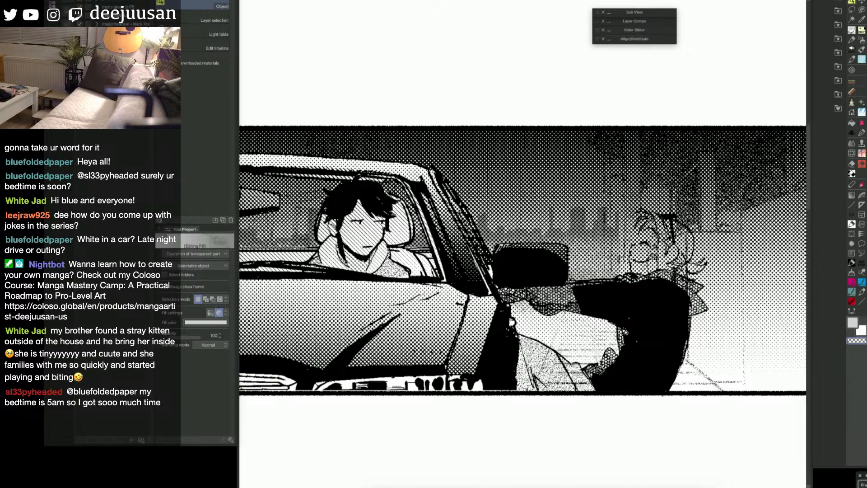
key(super+z)
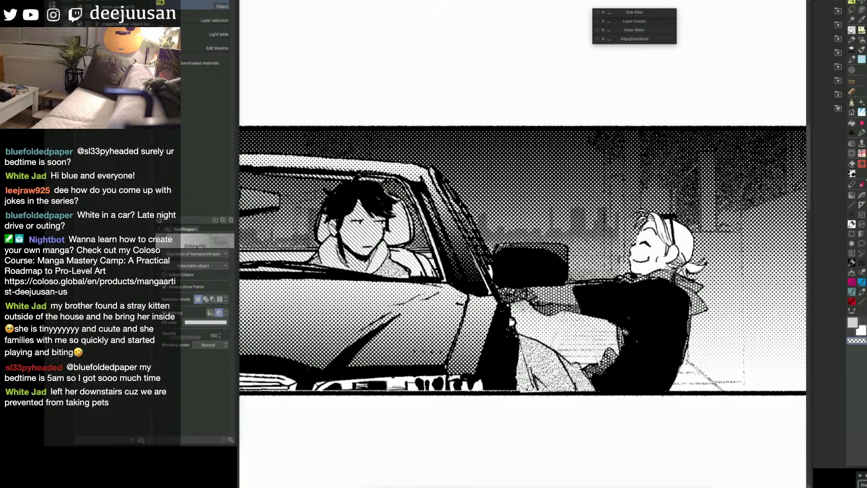
key(super+minus)
drag(669, 368, 689, 378)
key(q)
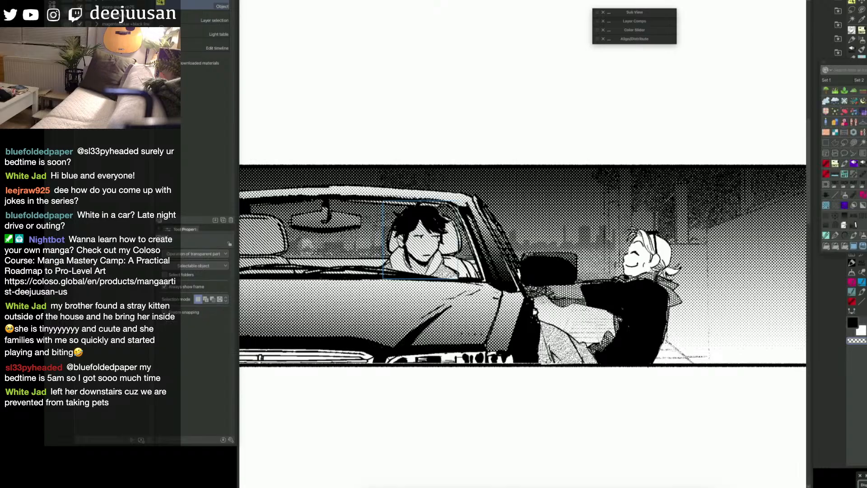
key(p)
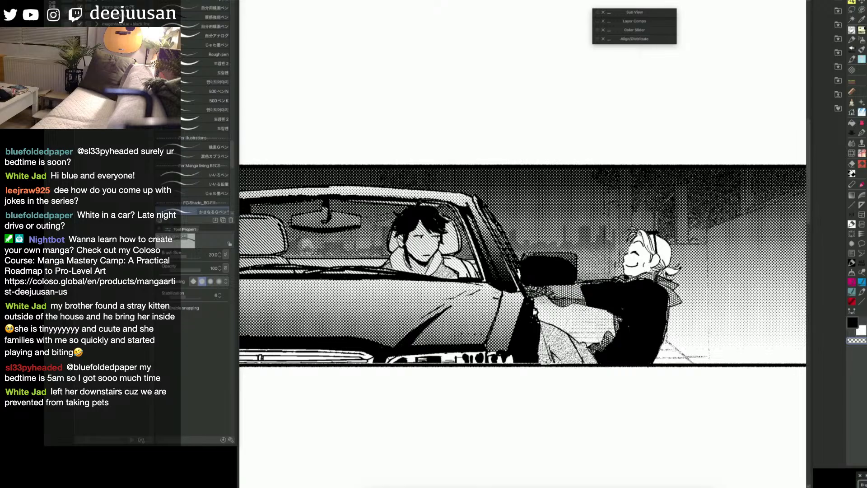
key(ctrl+z)
key(ctrl+y)
key(ctrl+z)
key(ctrl+z)
key(ctrl+y)
key(ctrl+y)
key(alt+])
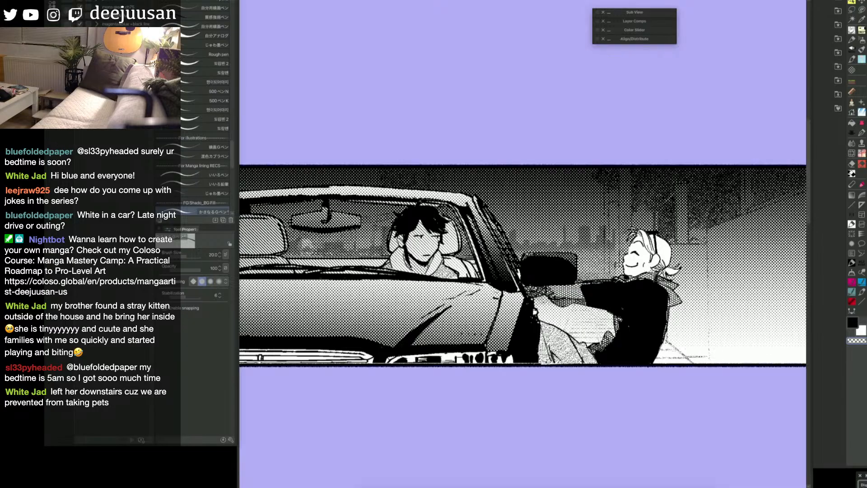
Step: Inspect the vector strokes on the leaning figure's head with the Object tool, check the line art, and save the file
key(q)
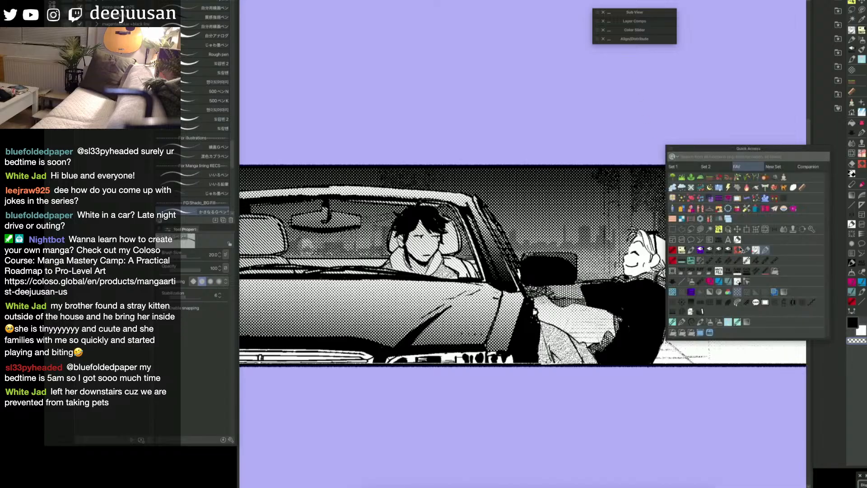
click(722, 231)
click(634, 245)
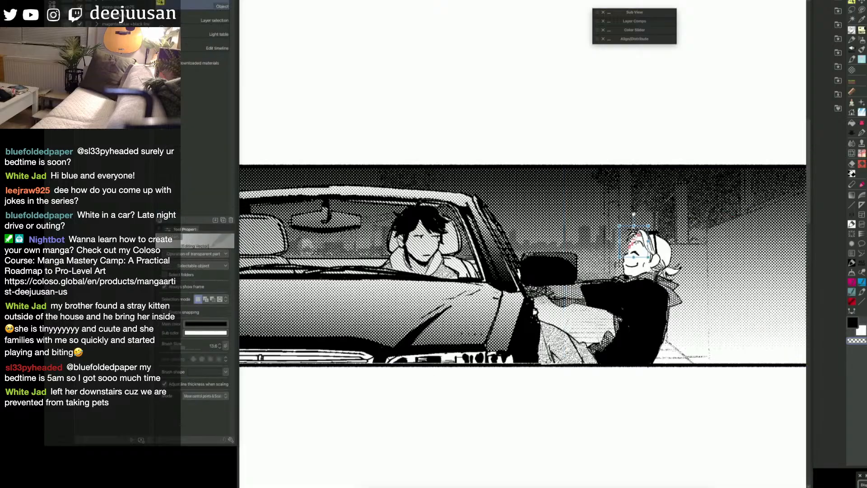
key(ctrl+a)
click(852, 153)
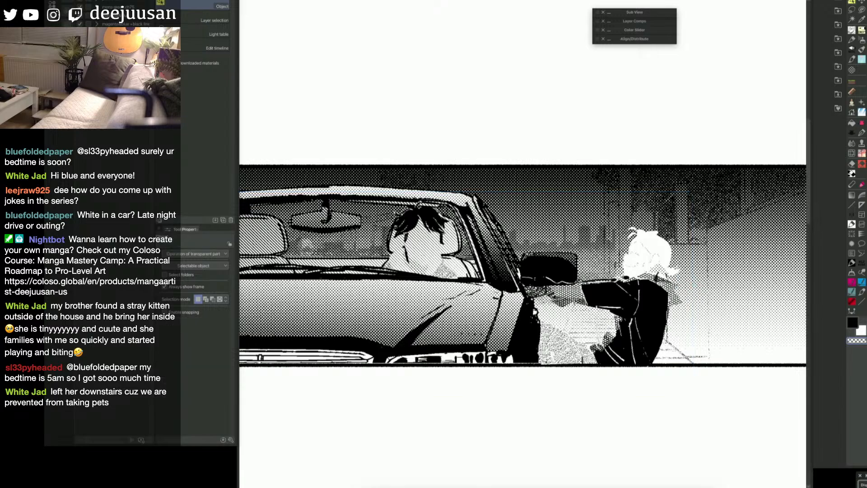
key(ctrl+v)
key(e)
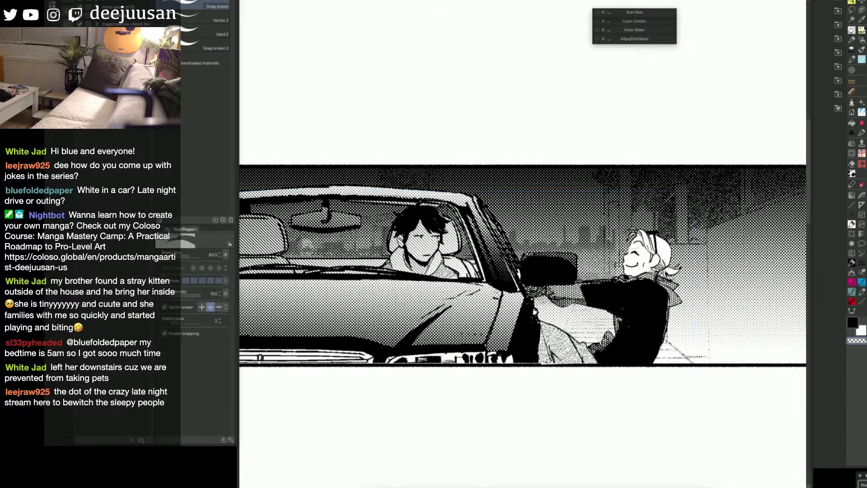
key(ctrl+s)
key(o)
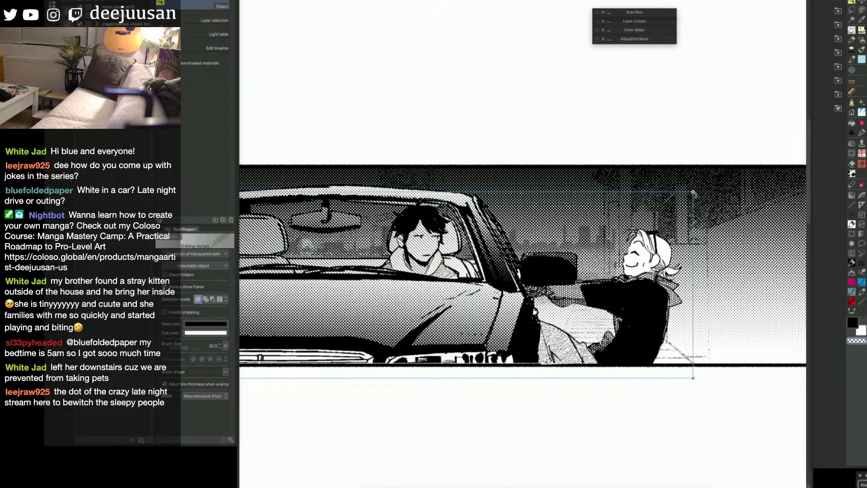
Step: Examine the whole car panel on the page, from the car's front to the background behind the leaning figure
scroll(661, 333, down, 1)
key(space)
drag(615, 333, 705, 313)
key(space)
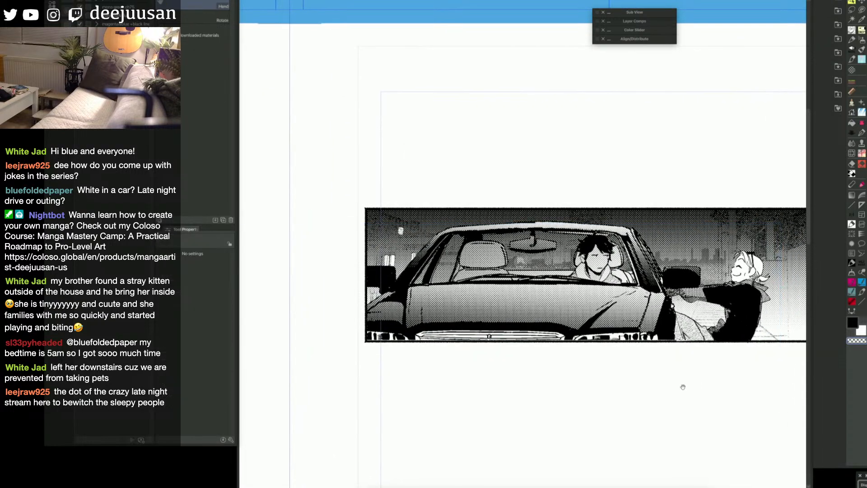
drag(683, 387, 644, 383)
key(F6)
click(738, 322)
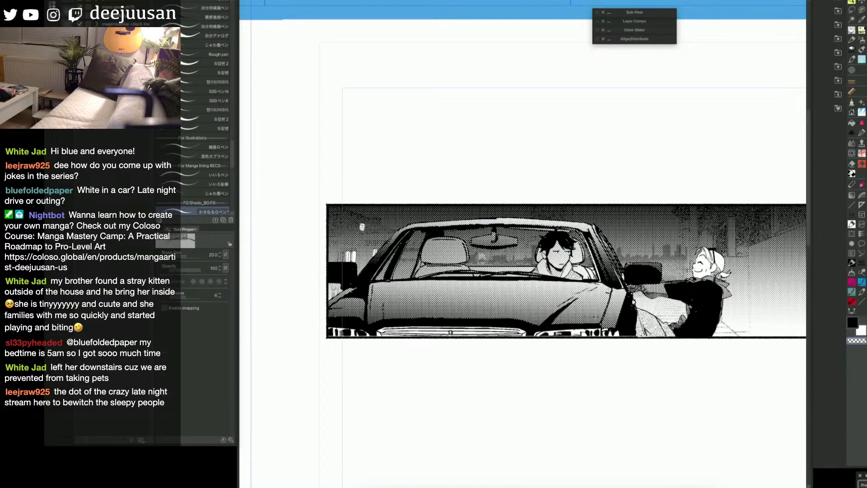
key(c)
key(x)
key(x)
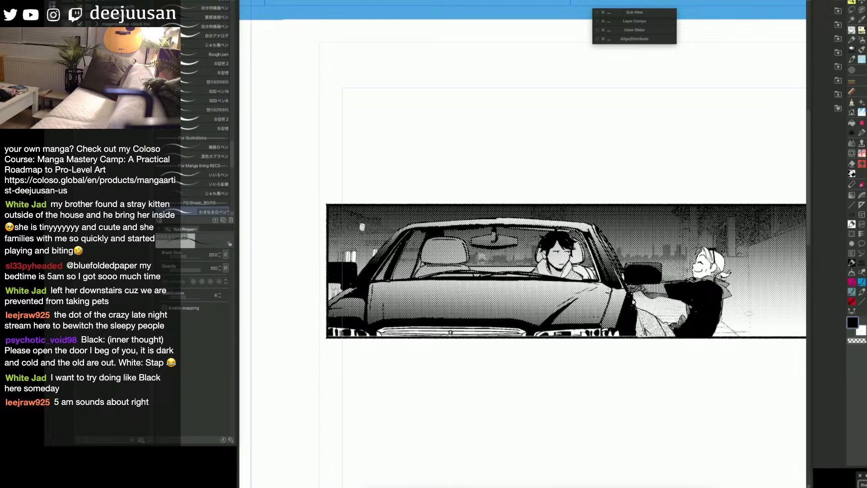
drag(700, 348, 629, 368)
key(ctrl+minus)
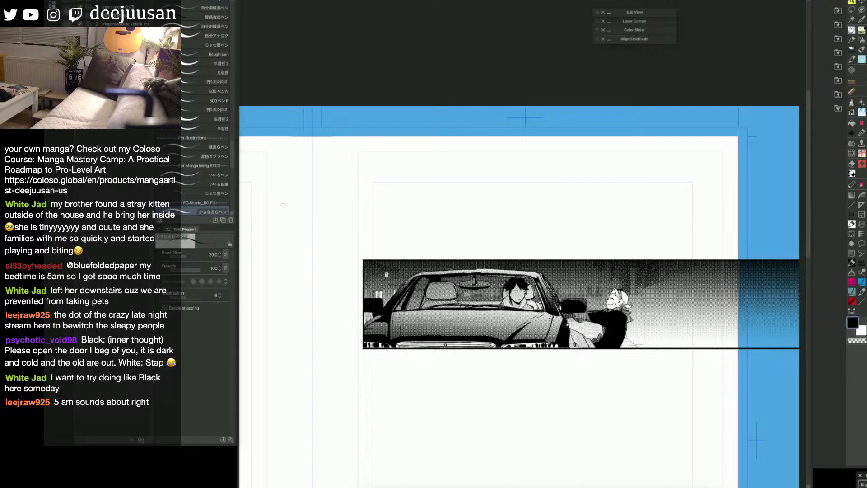
key(ctrl+z)
key(ctrl+z)
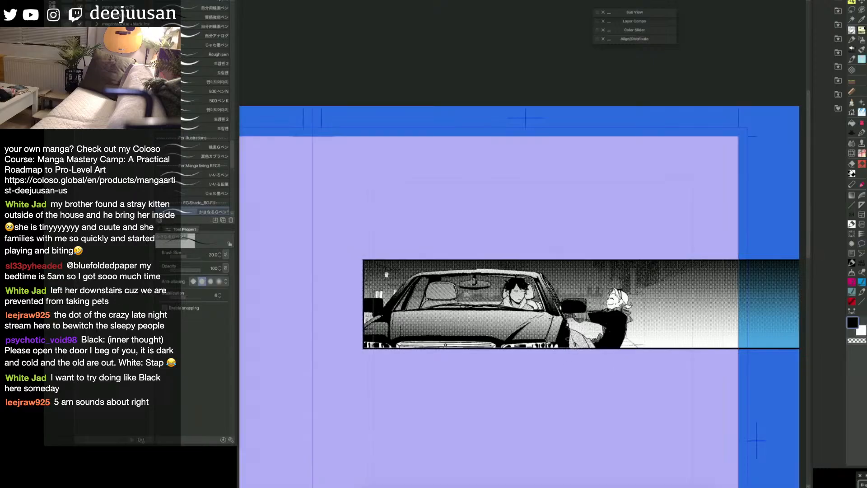
drag(555, 343, 575, 335)
key(q)
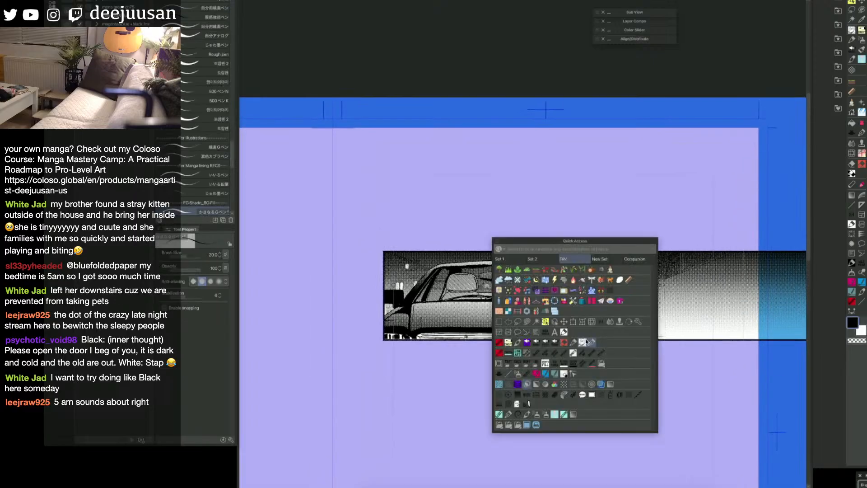
key(q)
key(q)
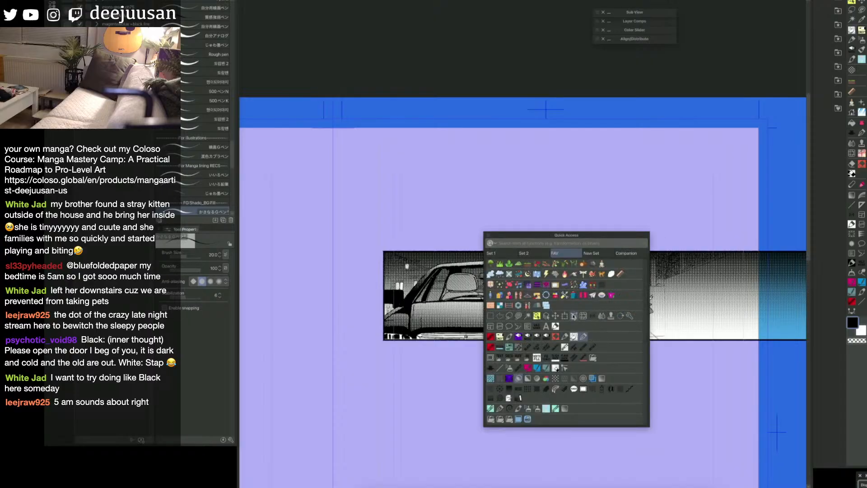
key(q)
key(q)
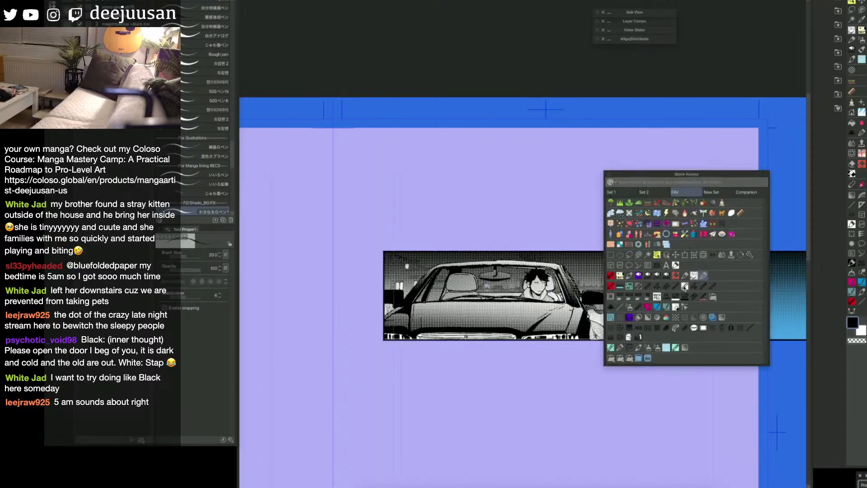
key(q)
key(q)
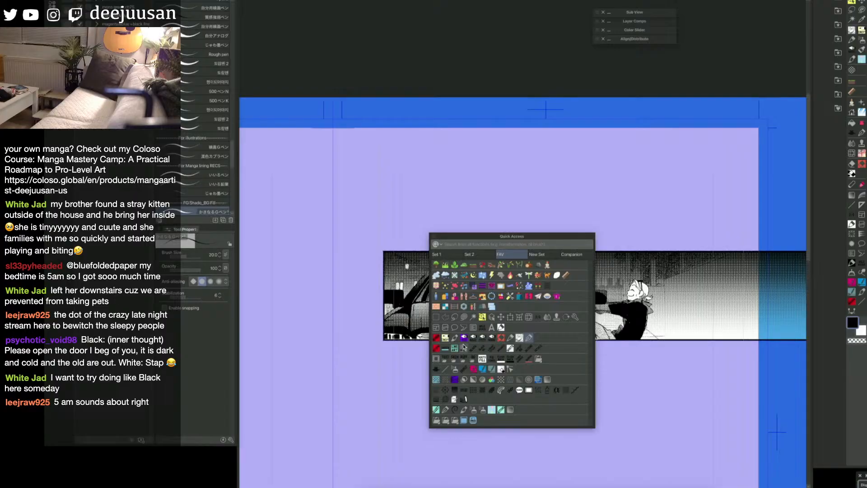
Step: Stamp two glowing round lights in the night background between the car roof and the leaning figure with the dotted round-light brush
click(445, 389)
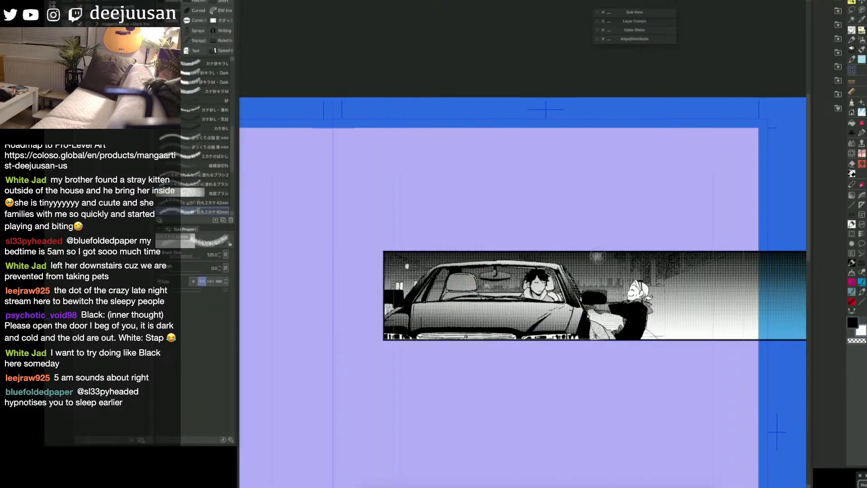
click(597, 257)
key(bracketleft)
key(bracketleft)
click(594, 276)
click(593, 277)
key(bracketright)
key(bracketright)
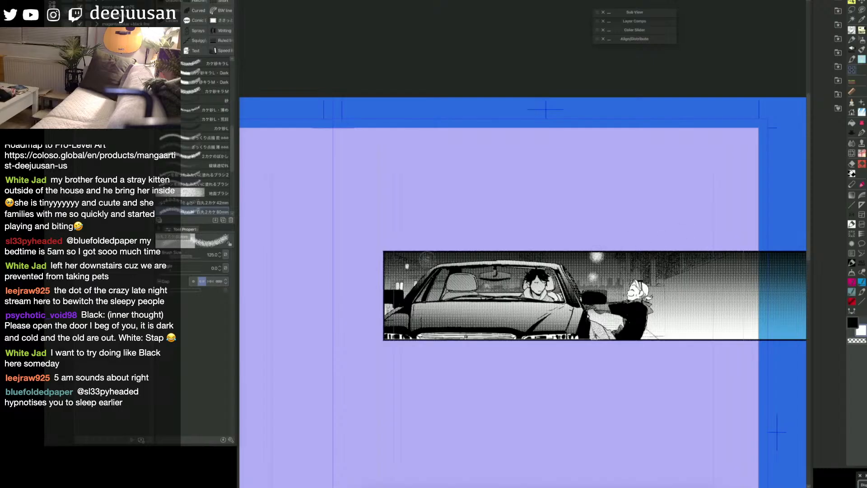
Step: Stamp another glowing light in the night sky above the car's far side and enlarge the brush to 250
click(416, 253)
key(bracketleft)
key(bracketright)
key(bracketright)
key(bracketright)
key(bracketright)
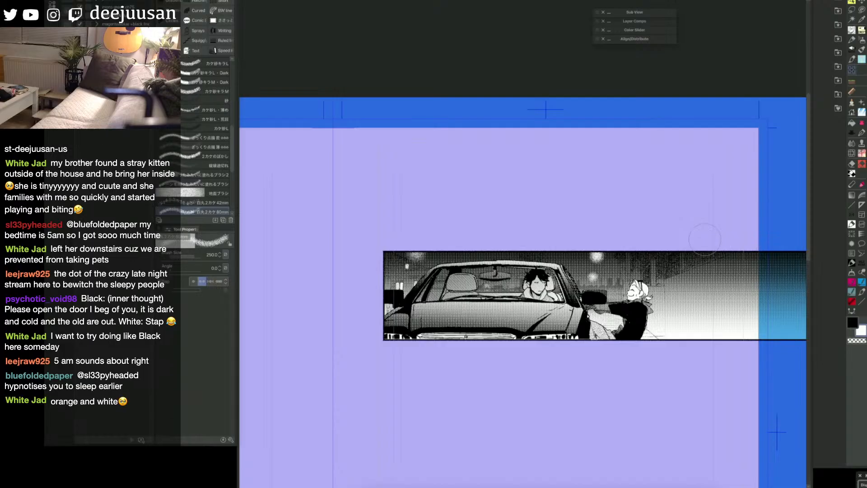
drag(705, 239, 743, 243)
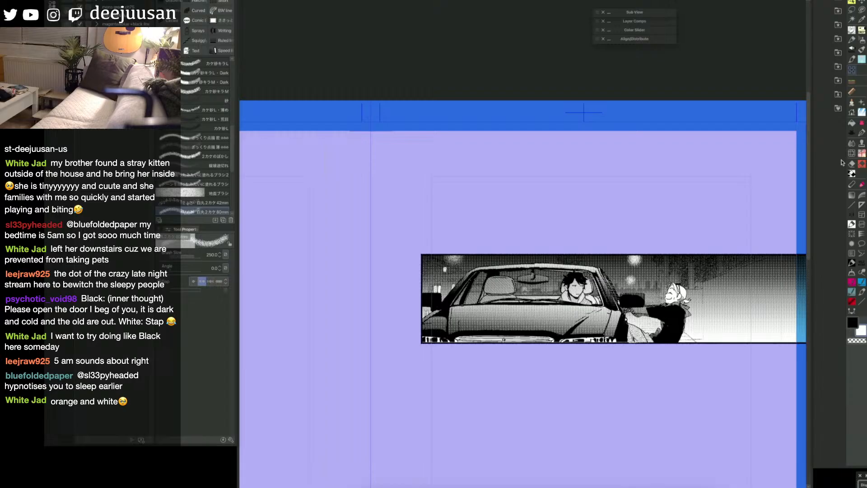
drag(685, 344, 676, 345)
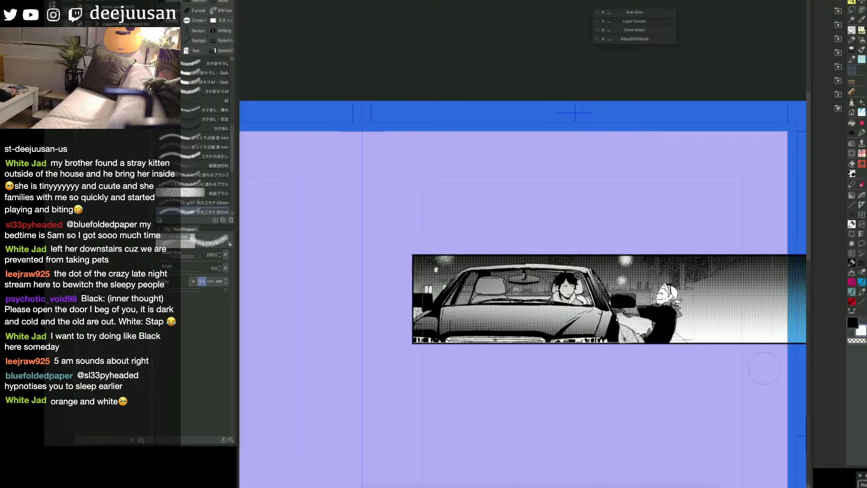
drag(722, 413, 707, 410)
Step: Switch to the drawing layer and touch up the leaning figure's lines with the pen at size 20
key(q)
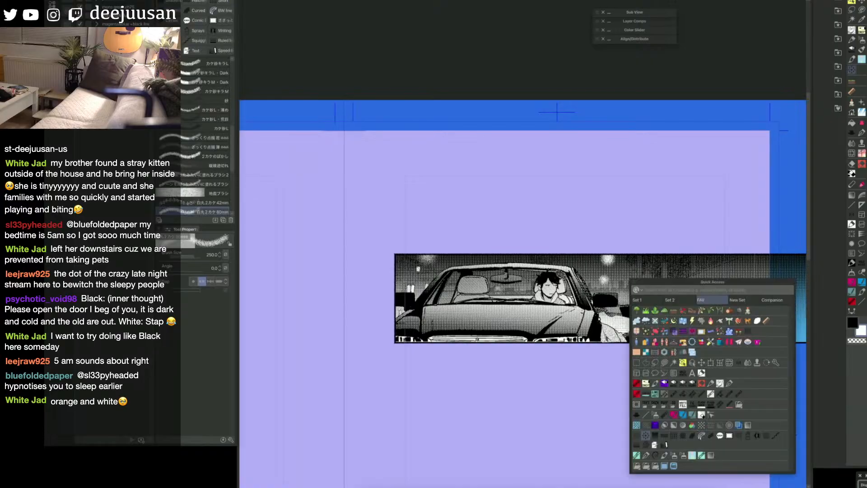
click(720, 384)
click(820, 115)
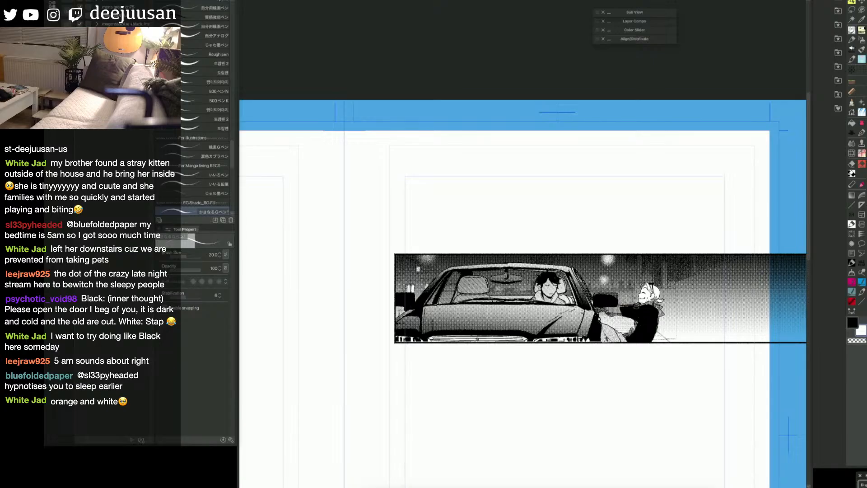
drag(640, 294, 646, 295)
key(e)
key(p)
drag(670, 316, 675, 317)
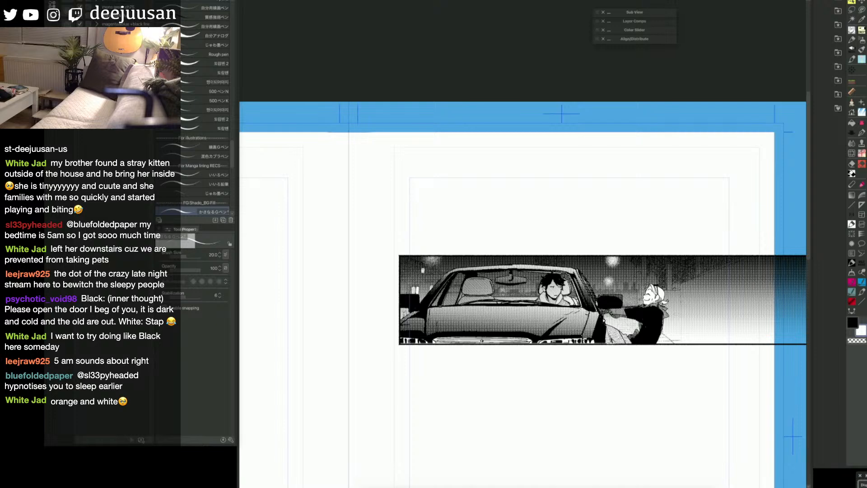
scroll(652, 300, up, 2)
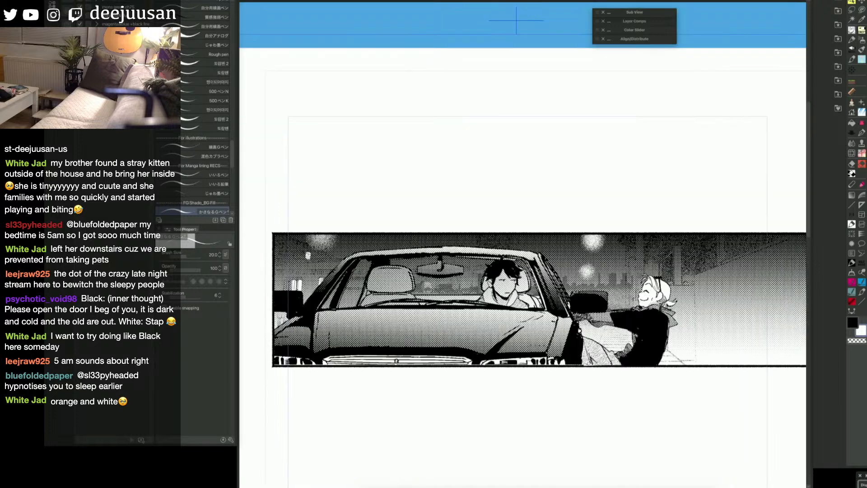
key(e)
key(p)
scroll(644, 290, down, 2)
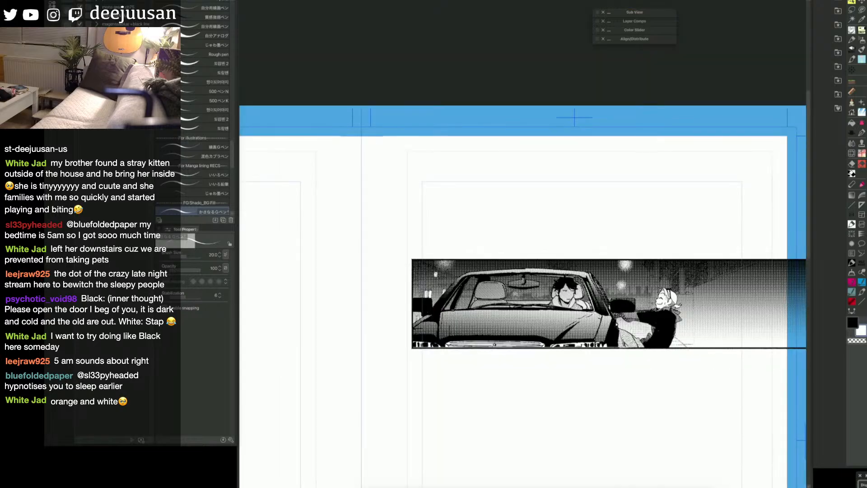
drag(677, 359, 681, 378)
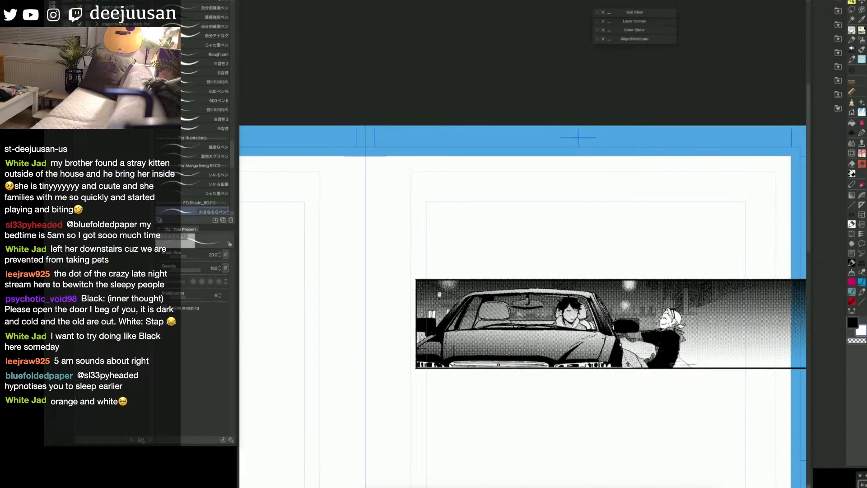
Step: Paint rough dark texture around the wall behind the leaning figure using the Tone scraping brush in black at size 80
ctrl+shift+click(673, 364)
key(q)
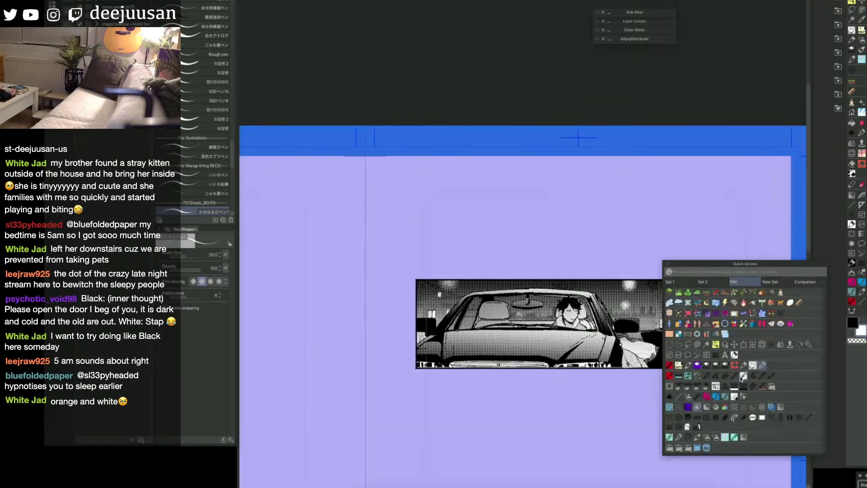
click(688, 397)
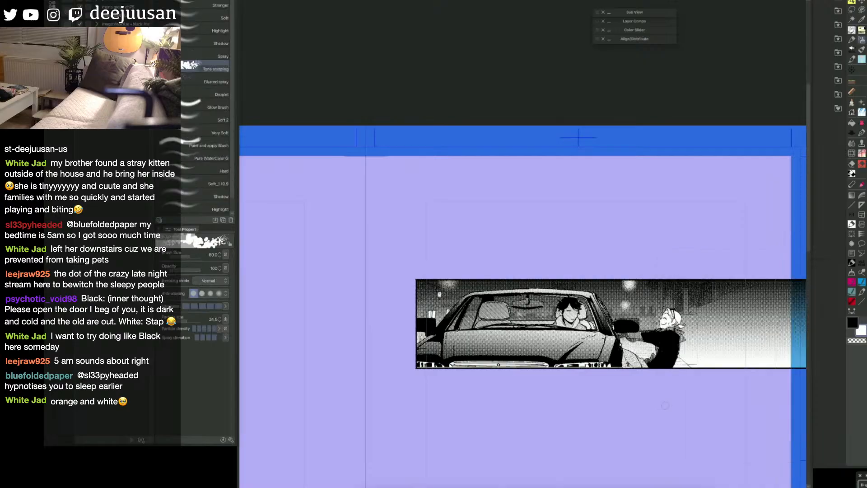
key(x)
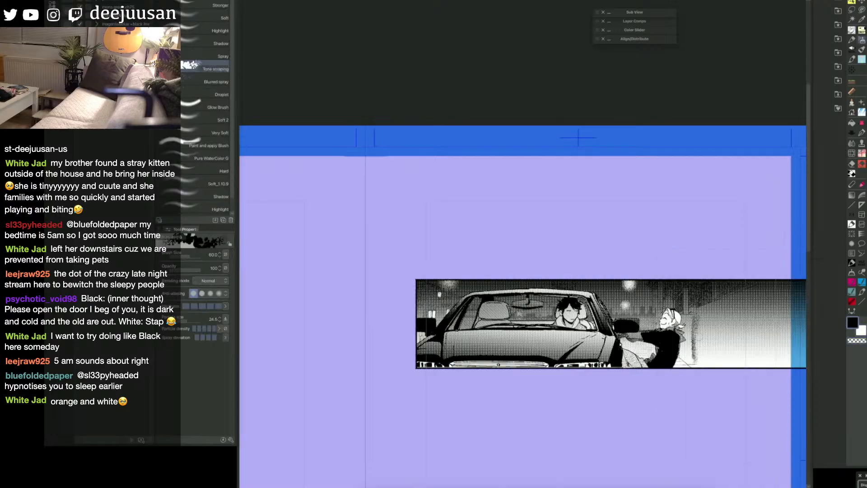
key(bracketright)
key(bracketright)
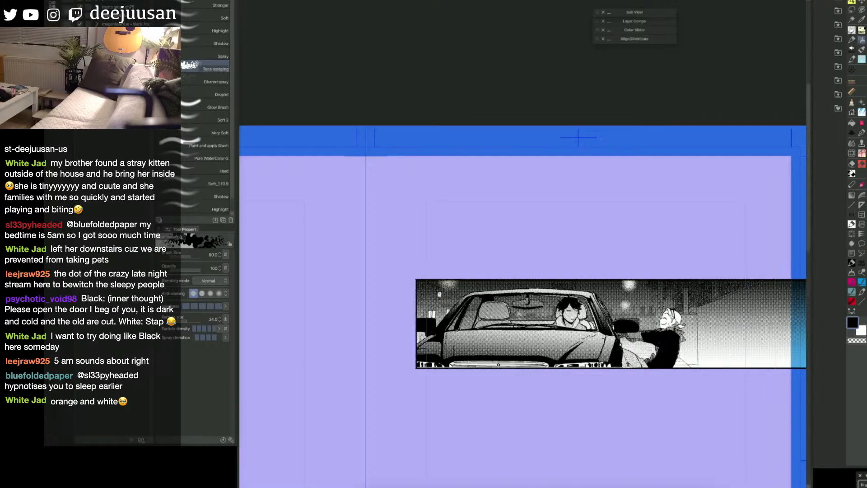
drag(657, 287, 660, 294)
drag(710, 405, 693, 401)
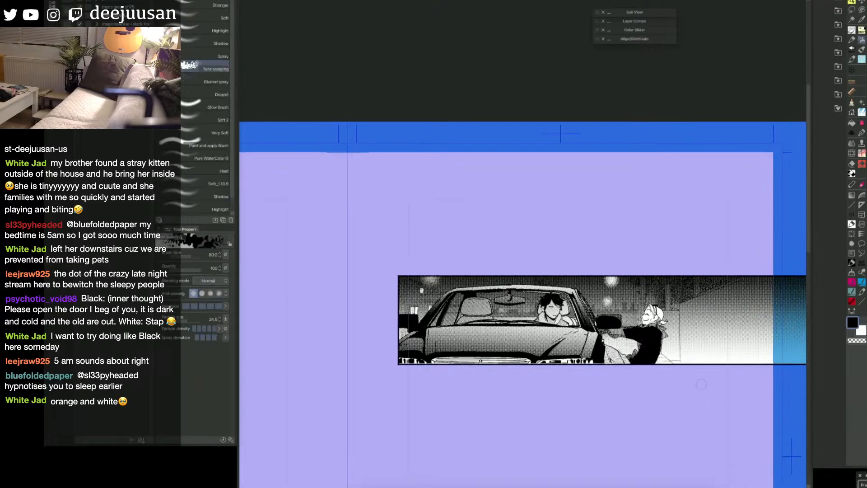
Step: Erase excess texture along the sloping top edge of the wall behind the leaning figure
key(e)
drag(680, 304, 716, 289)
key(b)
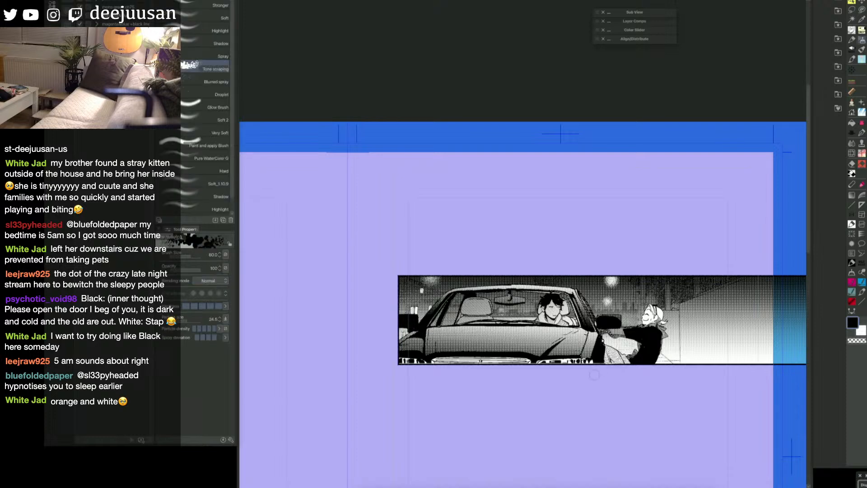
Step: Review the panel's night lights, wall and background texture at page scale
scroll(594, 375, down, 1)
key(space)
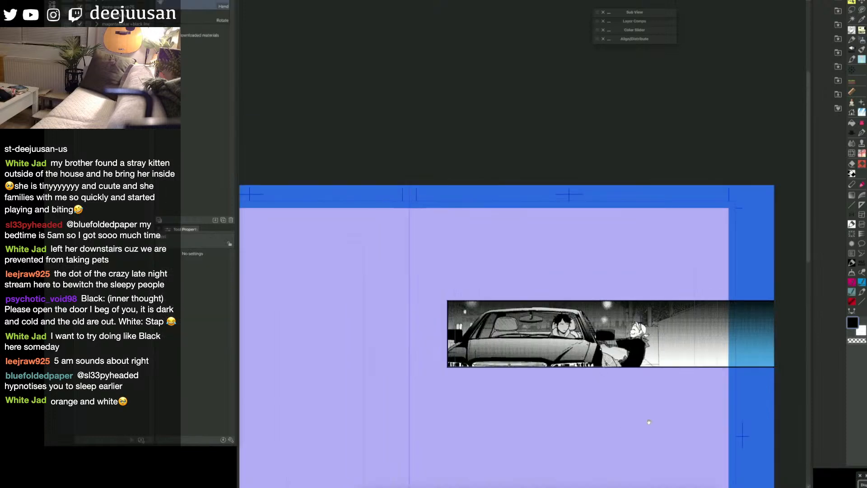
mouse_move(710, 442)
mouse_down()
mouse_move(739, 422)
mouse_move(690, 417)
mouse_up()
key(space)
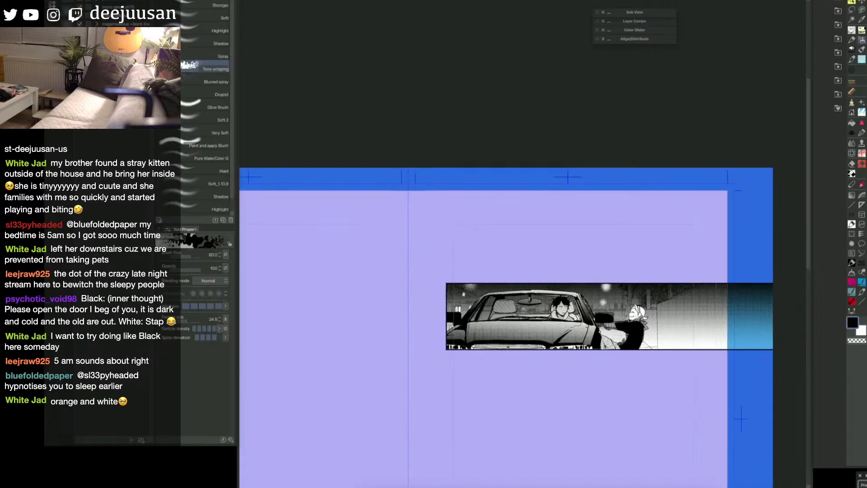
key(space)
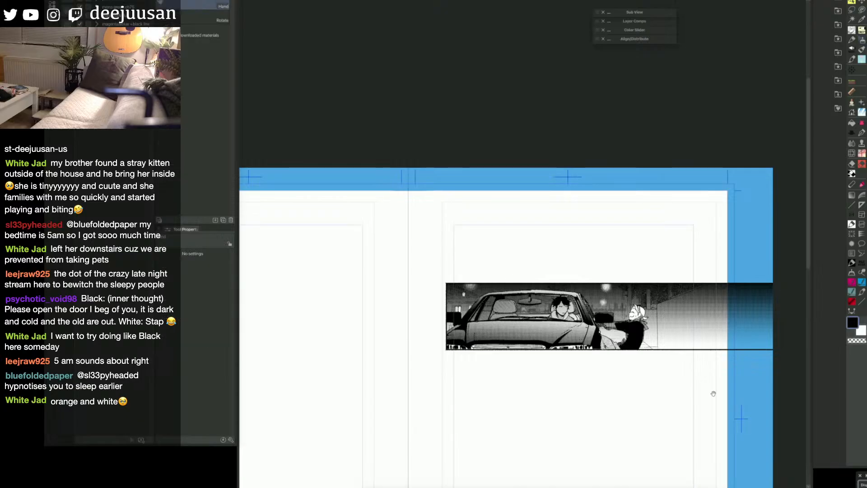
drag(713, 393, 697, 390)
key(space)
drag(610, 402, 601, 398)
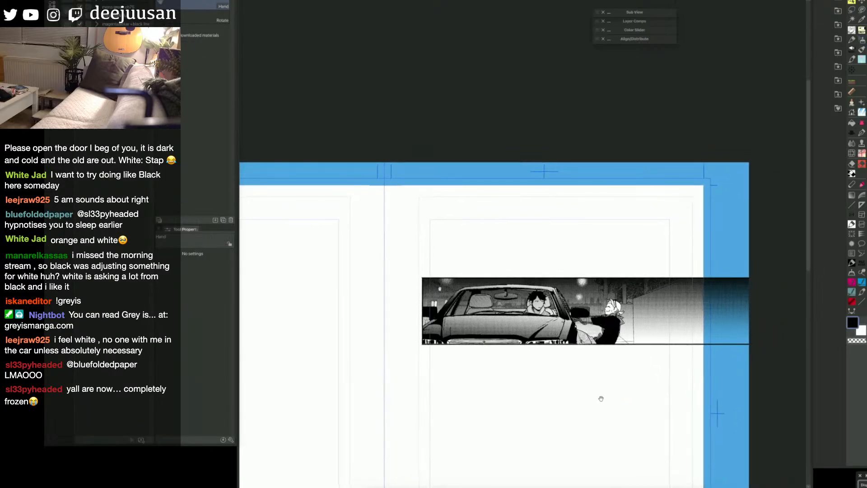
key(q)
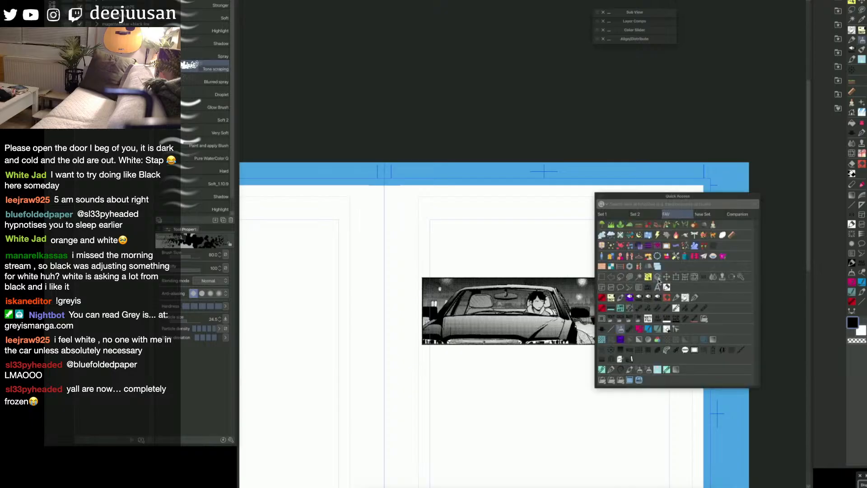
click(649, 265)
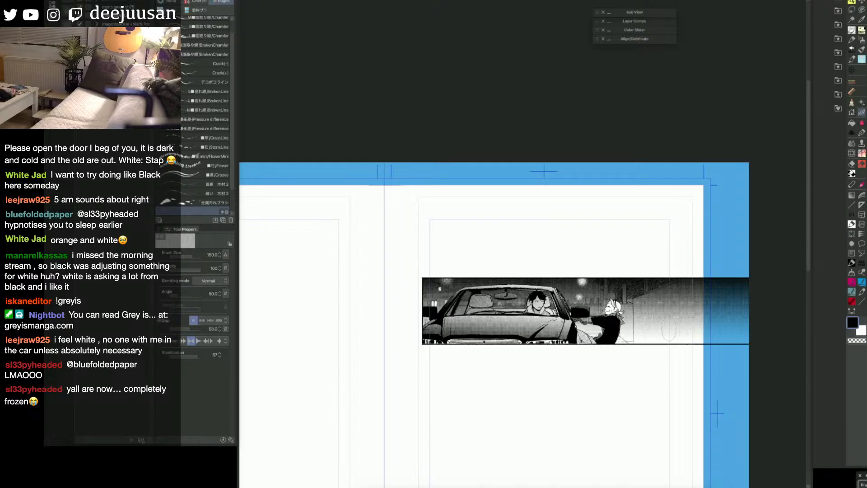
drag(687, 274, 717, 302)
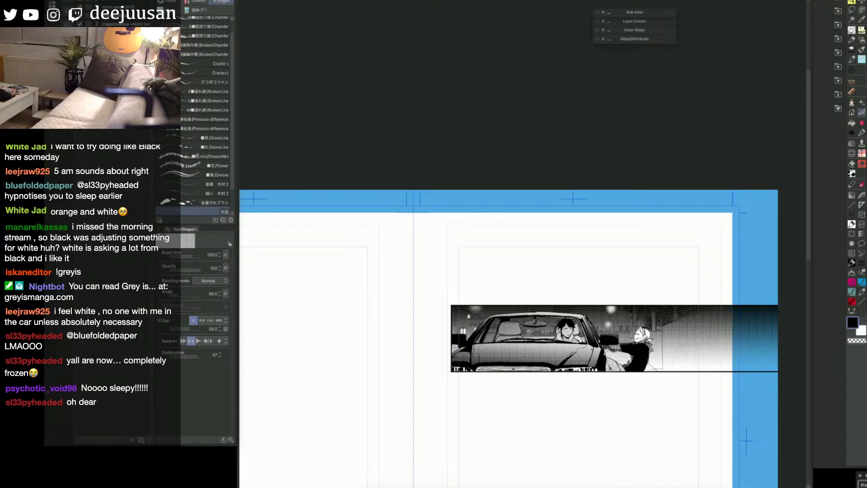
Step: Ink the near eye and lowered eyebrow of the sketched face above the car panel with the pen at size 20
scroll(675, 272, up, 1)
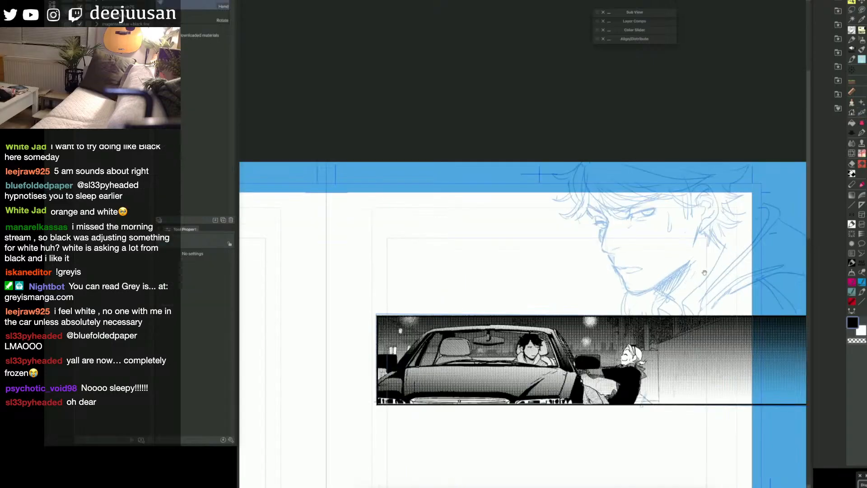
drag(704, 271, 624, 285)
key(q)
click(628, 285)
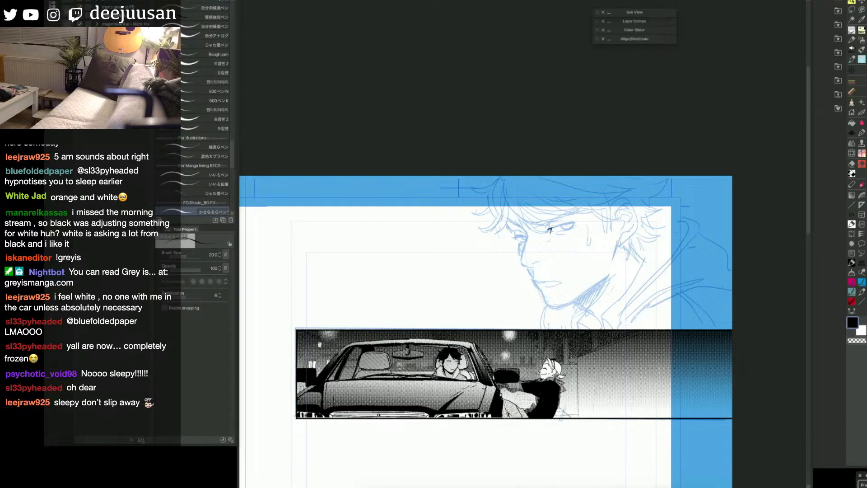
drag(550, 230, 575, 225)
drag(559, 232, 576, 226)
mouse_move(513, 208)
mouse_down()
mouse_move(546, 234)
mouse_move(534, 223)
mouse_move(568, 219)
mouse_move(550, 210)
mouse_move(575, 218)
mouse_move(577, 208)
mouse_up()
Step: Enlarge the pen to size 25, undo the last two strokes, and ink the face's nose bridge
key(])
key(e)
key(p)
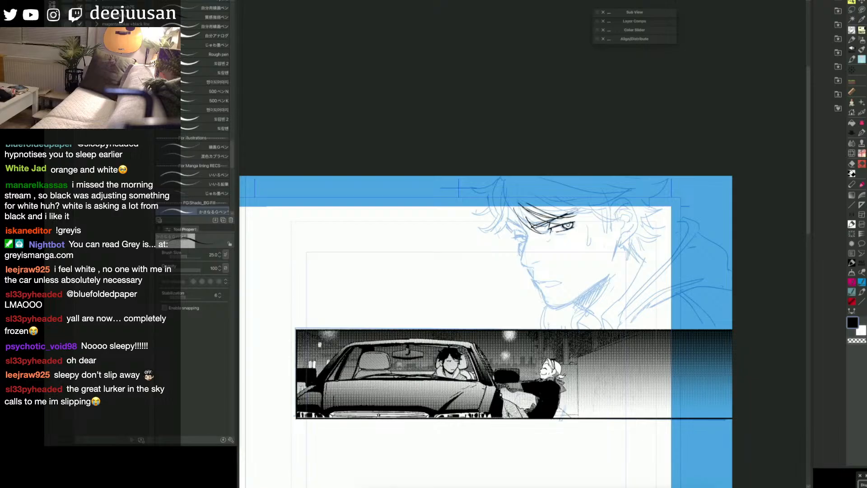
key(ctrl+z)
key(ctrl+z)
mouse_move(528, 228)
mouse_down()
mouse_move(572, 212)
mouse_move(595, 239)
mouse_move(527, 234)
mouse_move(521, 259)
mouse_up()
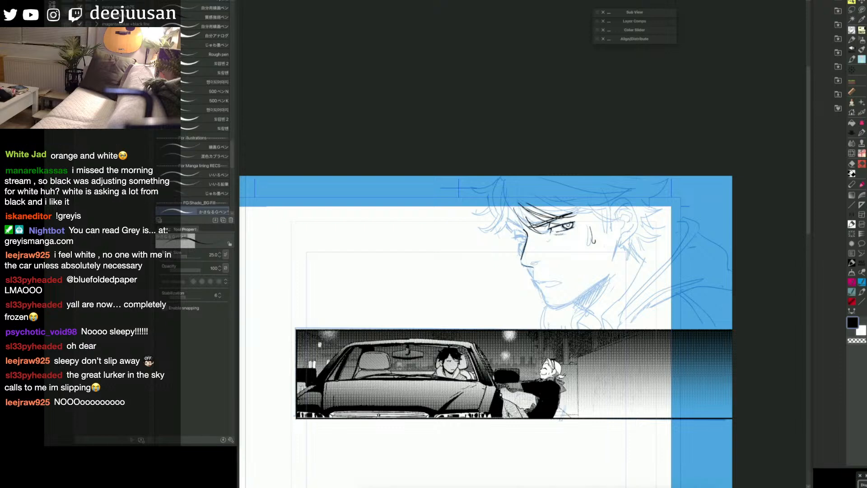
Step: Ink the nose tip, far eye and mouth over the blue face sketch and refine the near eye
drag(530, 263, 540, 260)
drag(517, 231, 525, 239)
mouse_move(523, 236)
mouse_down()
mouse_move(532, 240)
mouse_move(522, 258)
mouse_move(533, 277)
mouse_move(560, 281)
mouse_move(547, 287)
mouse_up()
drag(550, 230, 570, 227)
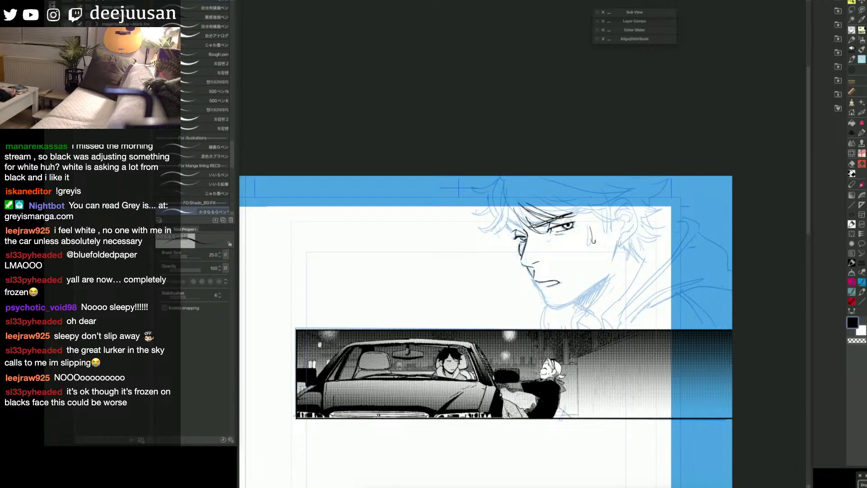
drag(610, 296, 606, 293)
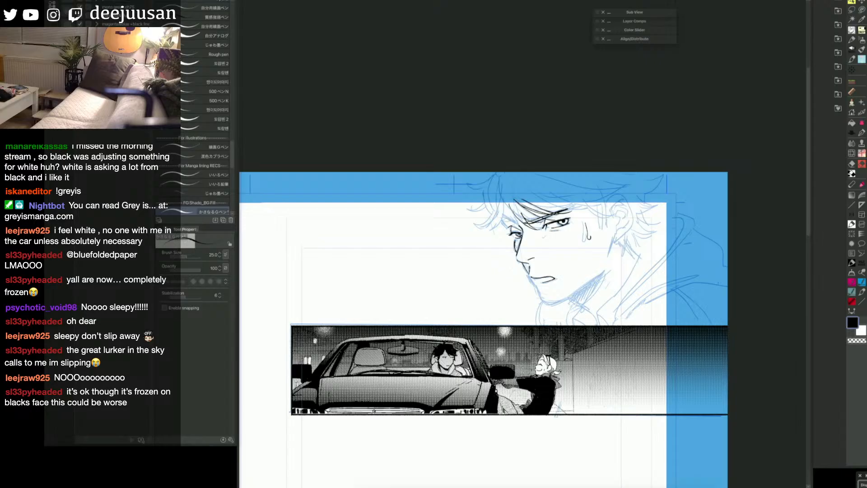
Step: Ink the flicked front locks and the fringe strands sweeping across the forehead
drag(503, 219, 517, 226)
key(ctrl+z)
key(e)
key(p)
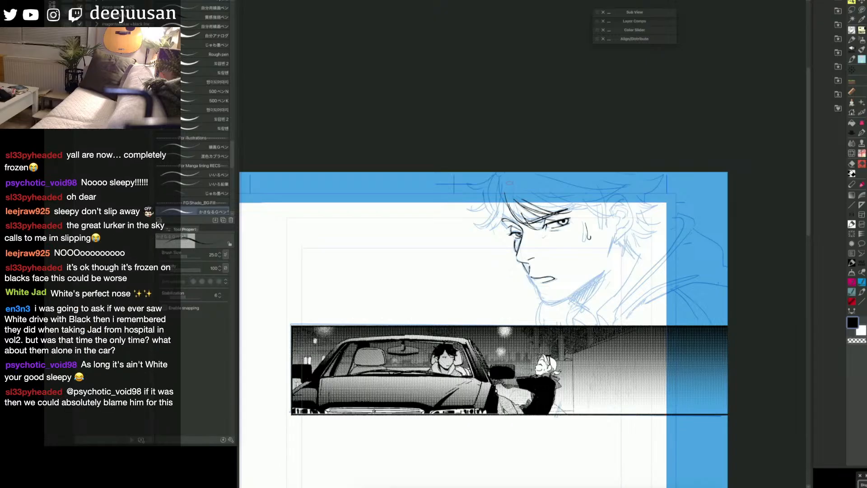
mouse_move(501, 191)
mouse_down()
mouse_move(523, 226)
mouse_move(510, 214)
mouse_move(488, 232)
mouse_move(474, 227)
mouse_up()
drag(498, 211, 485, 216)
drag(490, 183, 482, 216)
mouse_move(496, 173)
mouse_down()
mouse_move(467, 188)
mouse_move(485, 190)
mouse_move(470, 210)
mouse_move(580, 209)
mouse_up()
drag(532, 192, 596, 207)
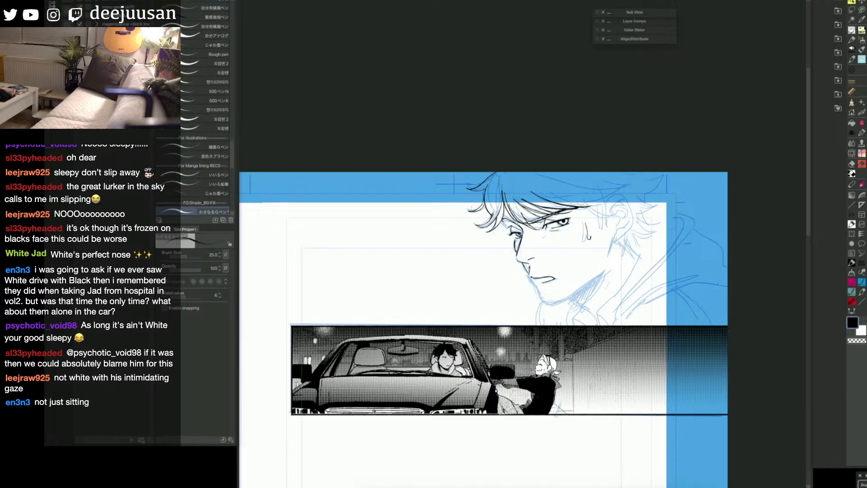
Step: Ink the upper hair contour and the side locks falling over the temple
drag(529, 175, 612, 188)
mouse_move(564, 203)
mouse_down()
mouse_move(614, 194)
mouse_move(592, 213)
mouse_move(616, 218)
mouse_move(592, 220)
mouse_move(597, 232)
mouse_up()
mouse_move(608, 201)
mouse_down()
mouse_move(599, 213)
mouse_move(605, 223)
mouse_up()
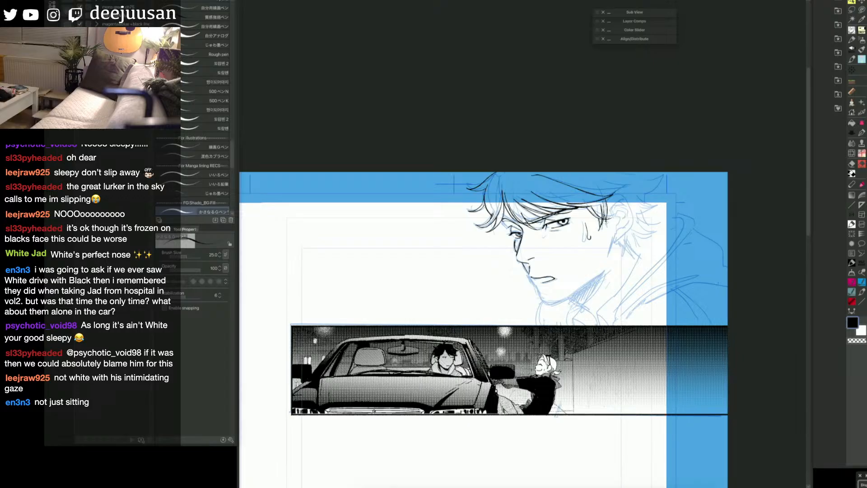
Step: Ink the far side of the face and the jawline around the chin, undoing unwanted strokes
mouse_move(517, 230)
mouse_down()
mouse_move(526, 234)
mouse_move(510, 229)
mouse_up()
mouse_move(514, 258)
mouse_down()
mouse_move(545, 302)
mouse_move(603, 272)
mouse_up()
key(super+z)
key(super+z)
key(super+z)
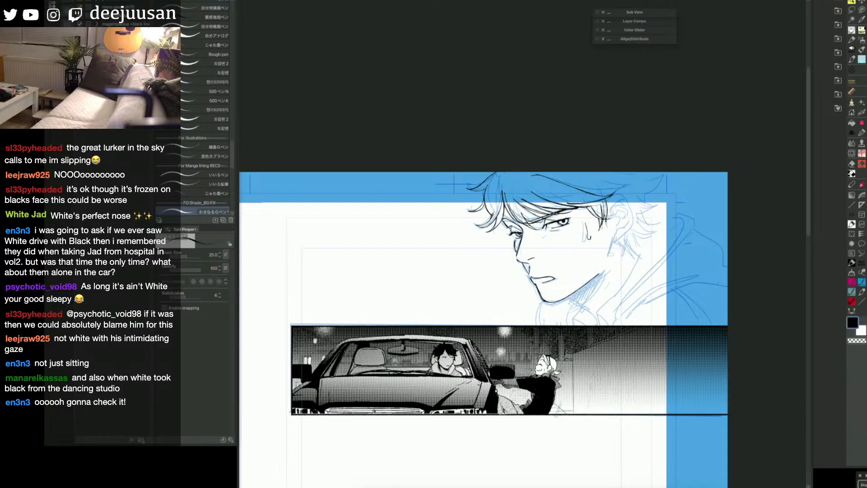
Step: Ink the back edge of the jaw below the ear and the ear's outline with its inner folds
drag(613, 239, 609, 256)
mouse_move(608, 198)
mouse_down()
mouse_move(619, 194)
mouse_move(631, 219)
mouse_move(613, 240)
mouse_up()
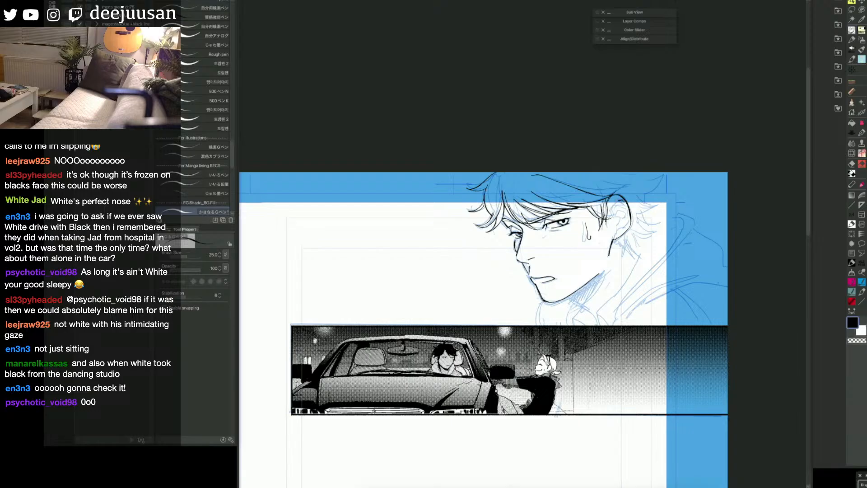
mouse_move(616, 199)
mouse_down()
mouse_move(616, 233)
mouse_move(627, 220)
mouse_move(616, 211)
mouse_up()
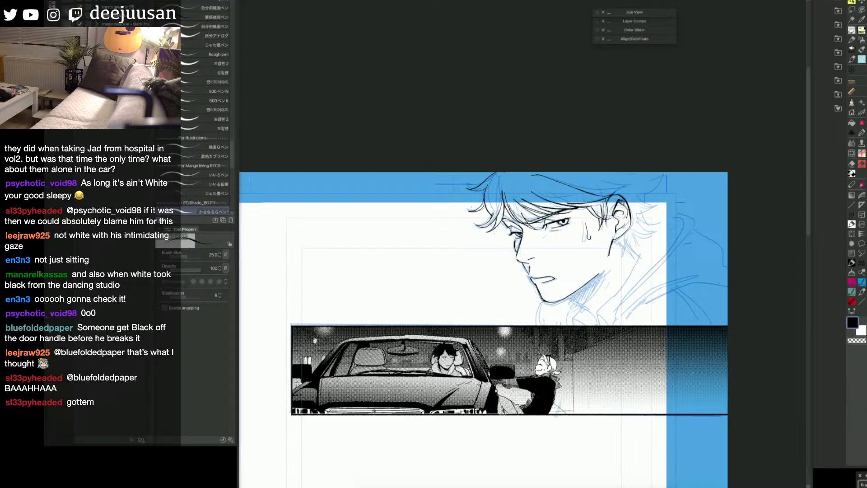
mouse_move(568, 297)
mouse_down()
mouse_move(597, 316)
mouse_move(599, 293)
mouse_move(673, 211)
mouse_up()
key(space)
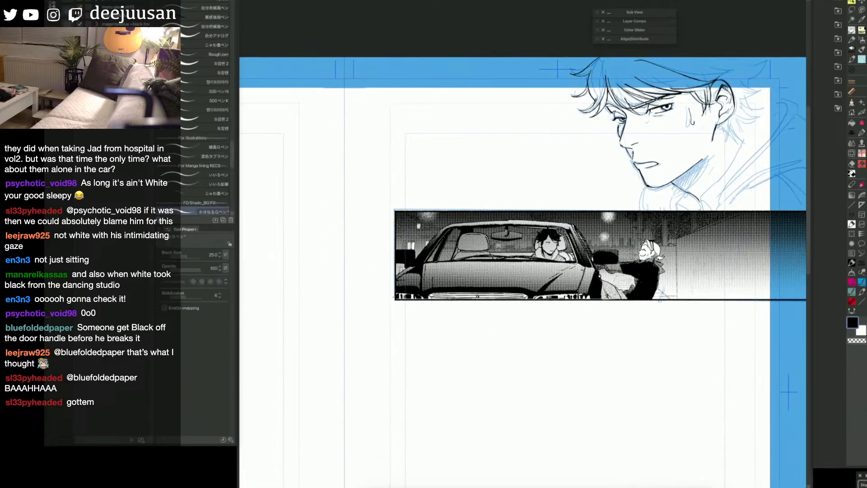
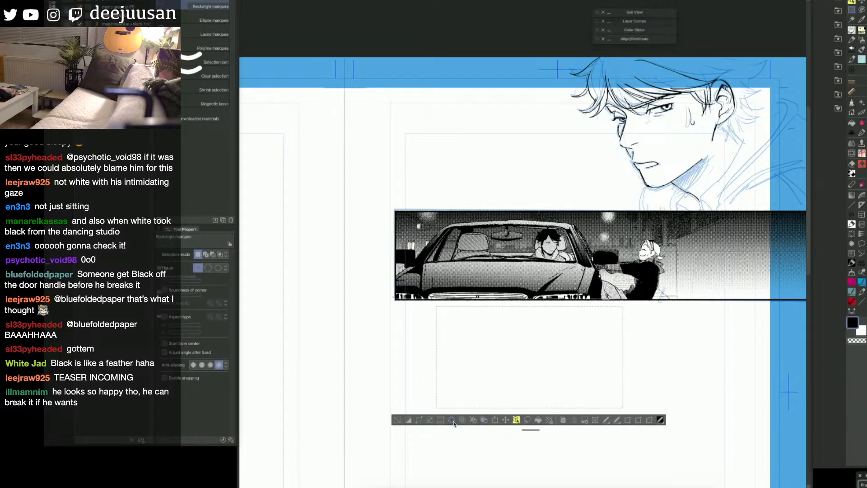
Step: Clear the selected area covering the car-interior panel below the night car panel, and remove the selection
click(451, 419)
click(398, 420)
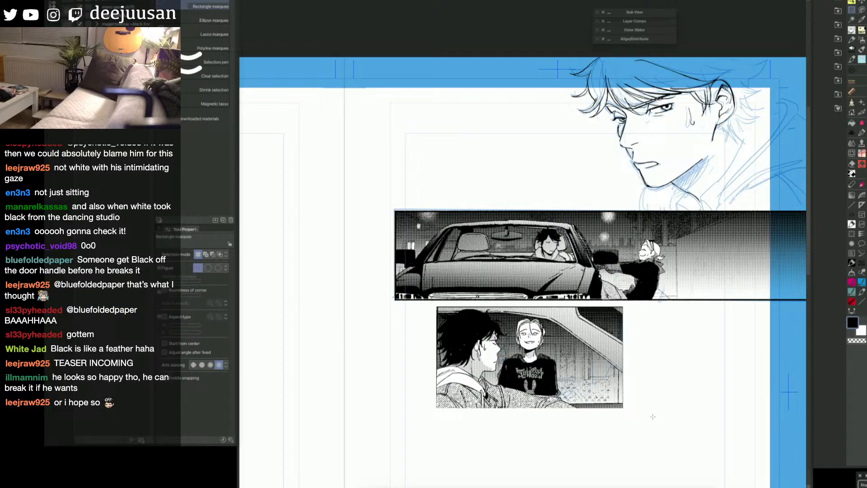
drag(649, 416, 713, 410)
scroll(653, 385, up, 1)
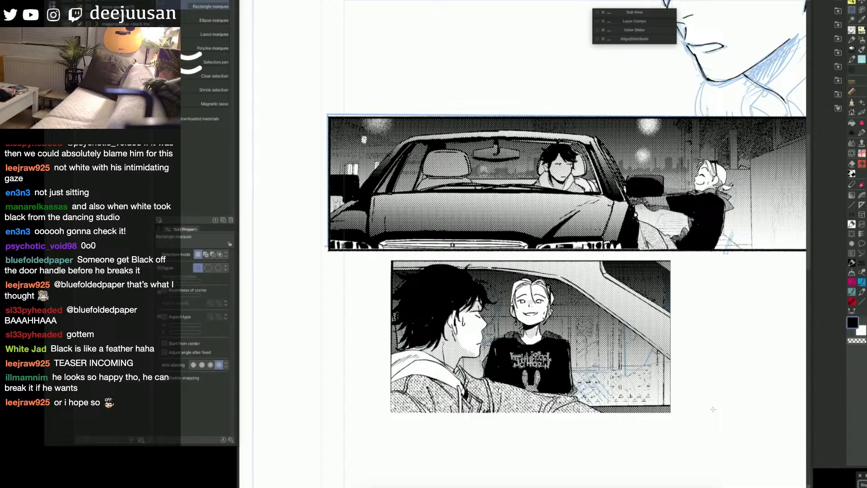
drag(710, 331, 693, 335)
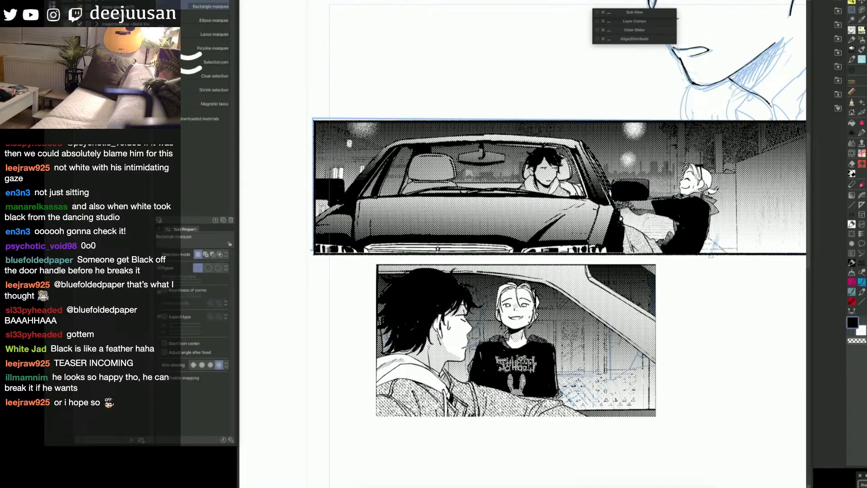
key(h)
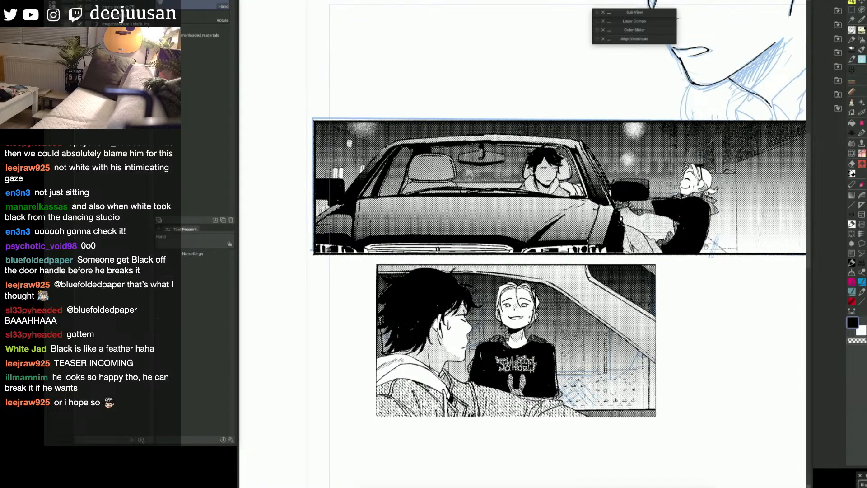
drag(693, 293, 582, 472)
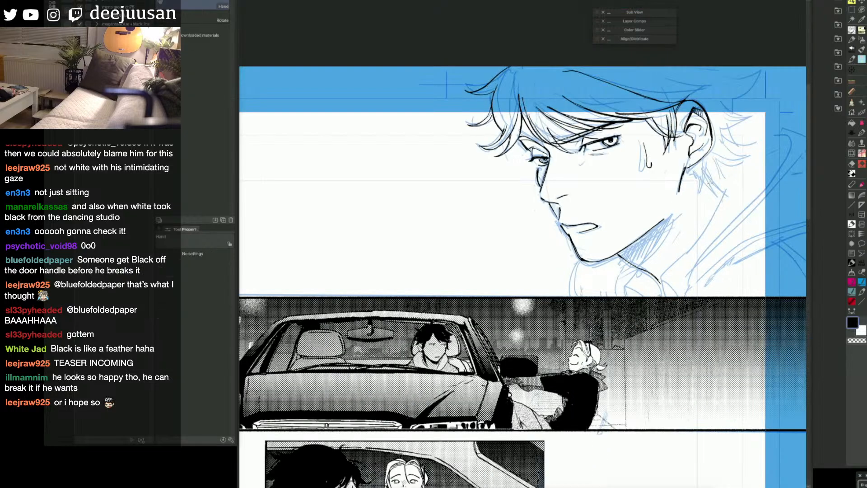
Step: Ink the short hair strands at the nape below the man's ear, undoing unwanted strokes
key(q)
click(731, 186)
key(space)
drag(720, 220, 707, 202)
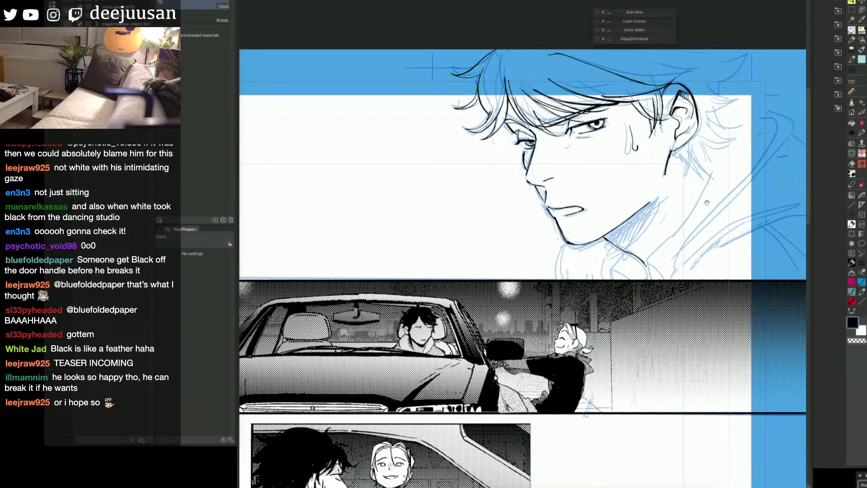
key(p)
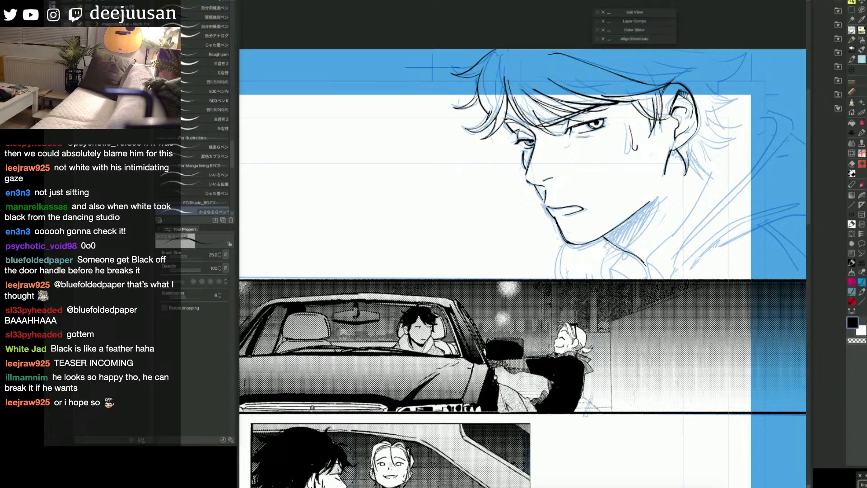
drag(689, 163, 704, 182)
mouse_move(686, 145)
mouse_down()
mouse_move(703, 183)
mouse_move(712, 158)
mouse_move(730, 146)
mouse_move(708, 165)
mouse_move(702, 146)
mouse_up()
key(ctrl+z)
key(ctrl+z)
key(ctrl+z)
Step: Set the pen's brush size to 20 and ink the flicked locks sticking out behind the ear
key(bracketleft)
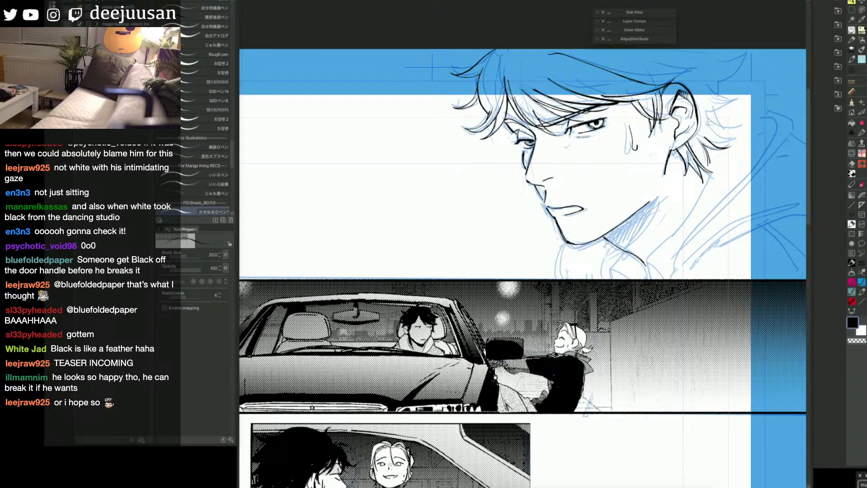
drag(704, 119, 736, 138)
mouse_move(737, 139)
mouse_down()
mouse_move(711, 139)
mouse_move(740, 126)
mouse_up()
drag(715, 95, 739, 98)
mouse_move(740, 98)
mouse_down()
mouse_move(694, 108)
mouse_move(726, 96)
mouse_move(709, 90)
mouse_up()
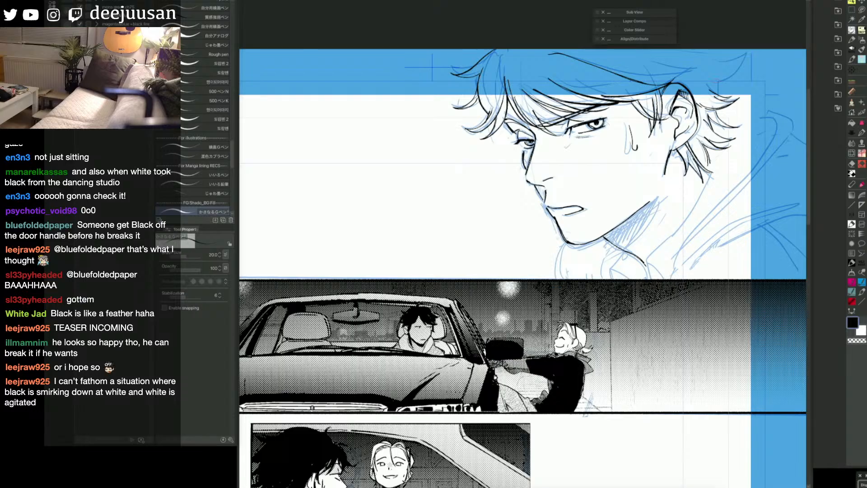
Step: Ink the parallel hatching for the shadow under the man's jaw
key(space)
drag(609, 356, 701, 269)
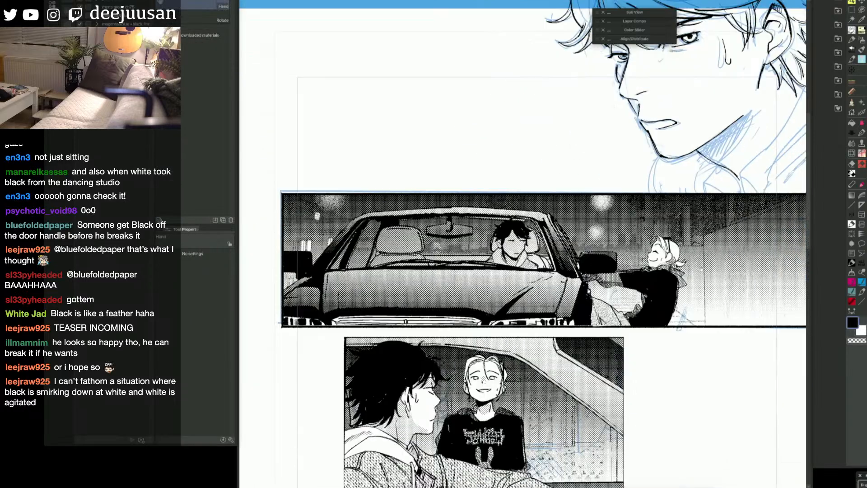
drag(700, 403, 607, 487)
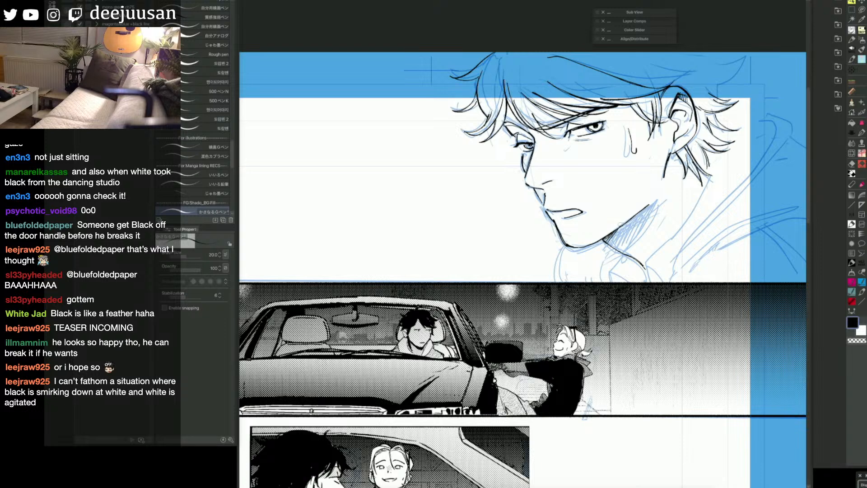
drag(622, 225, 616, 247)
mouse_move(641, 212)
mouse_down()
mouse_move(621, 243)
mouse_move(631, 229)
mouse_up()
mouse_move(650, 204)
mouse_down()
mouse_move(631, 234)
mouse_move(640, 222)
mouse_up()
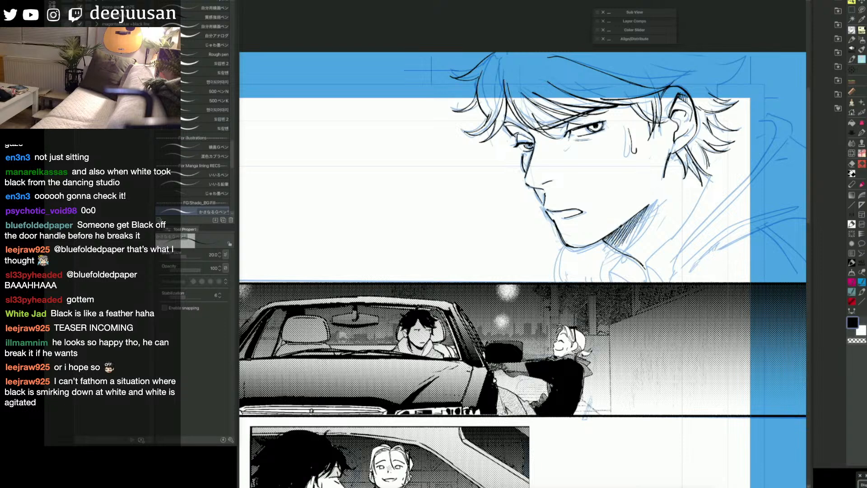
Step: Ink small shading strokes in the hair below the ear and hatch the ear's inner shadow
drag(678, 154, 669, 161)
mouse_move(678, 155)
mouse_down()
mouse_move(669, 153)
mouse_move(686, 166)
mouse_up()
drag(677, 109, 675, 119)
drag(683, 110, 681, 118)
drag(689, 109, 683, 116)
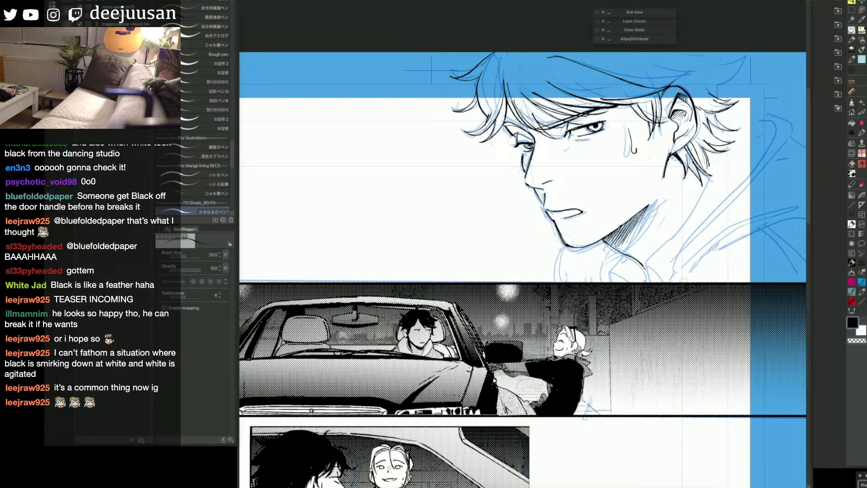
Step: Ink the back line of the neck and the shirt collar's folds down to the panel's lower edge
mouse_move(712, 175)
mouse_down()
mouse_move(650, 256)
mouse_move(650, 282)
mouse_move(670, 282)
mouse_move(651, 281)
mouse_up()
mouse_move(625, 255)
mouse_down()
mouse_move(611, 273)
mouse_move(610, 282)
mouse_move(622, 282)
mouse_up()
drag(610, 246, 603, 281)
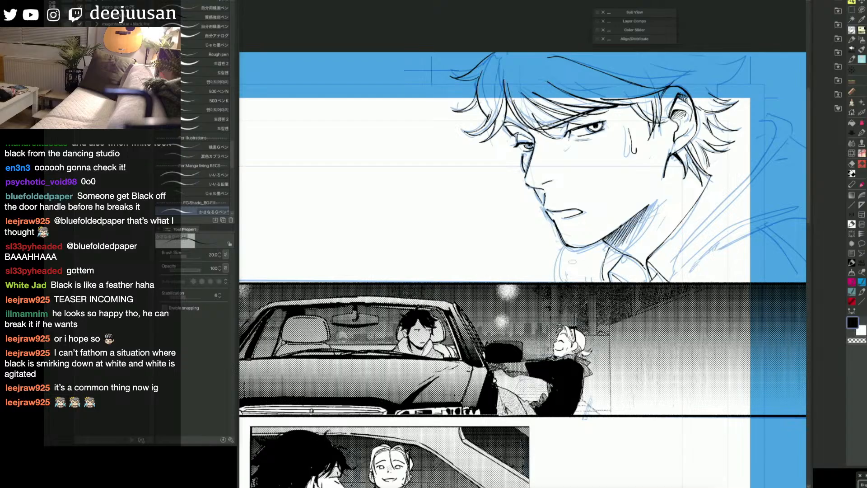
drag(564, 246, 560, 282)
Step: Hide the blue sketch, examine the inked close-up at page scale, and show the sketch again
key(super+minus)
key(super+comma)
drag(666, 344, 714, 330)
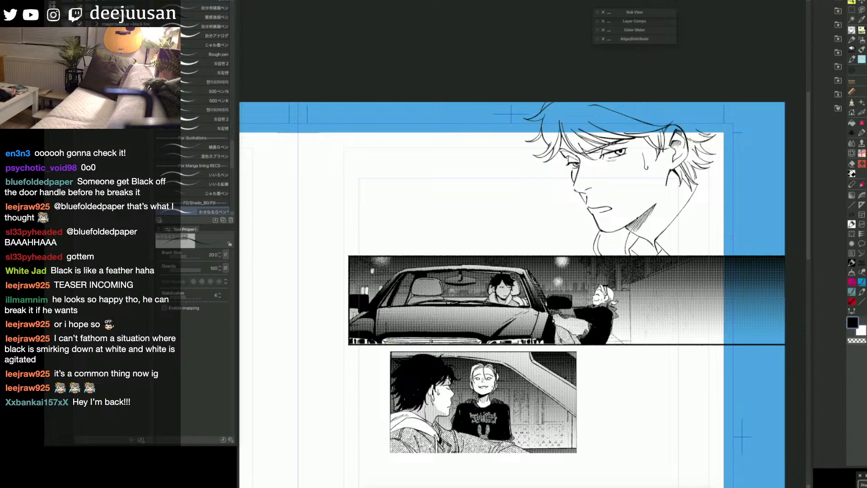
key(super+plus)
drag(715, 225, 739, 283)
key(e)
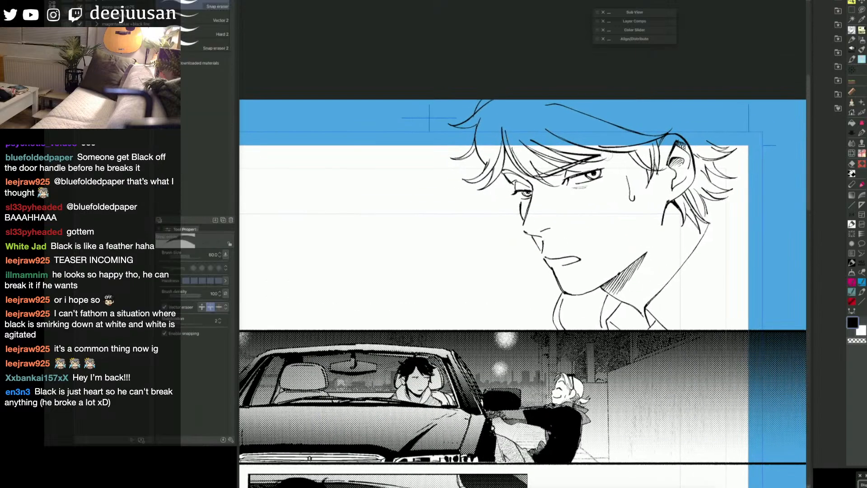
key(p)
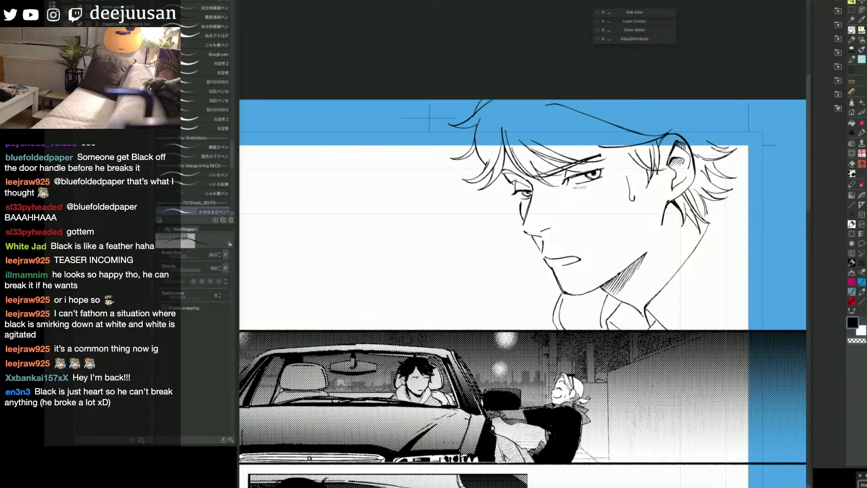
key(super+z)
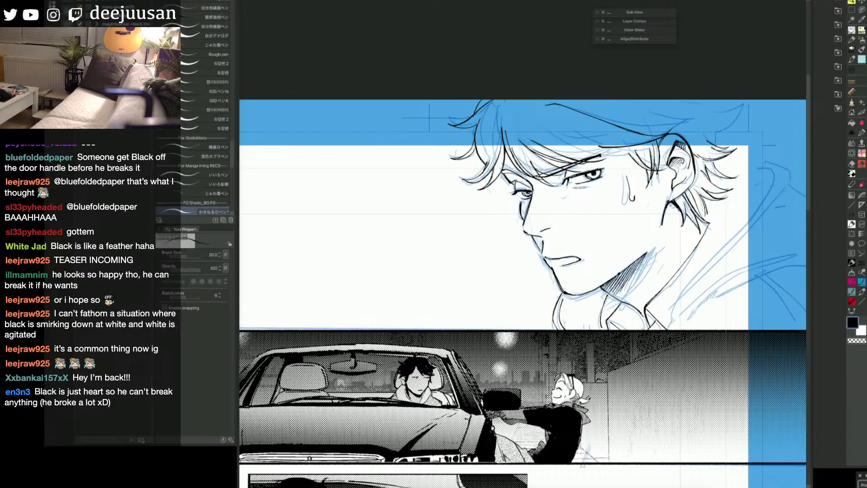
Step: Ink extra strands through the fringe and across the crown, undoing an unwanted stroke
mouse_move(548, 148)
mouse_down()
mouse_move(587, 158)
mouse_move(626, 150)
mouse_move(597, 153)
mouse_move(554, 140)
mouse_up()
mouse_move(622, 147)
mouse_down()
mouse_move(580, 149)
mouse_move(548, 136)
mouse_move(602, 148)
mouse_up()
key(ctrl+z)
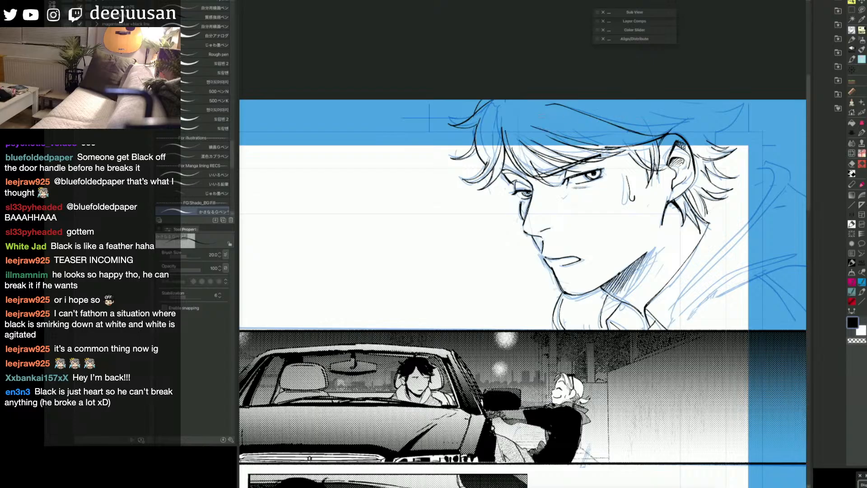
drag(511, 119, 589, 126)
key(e)
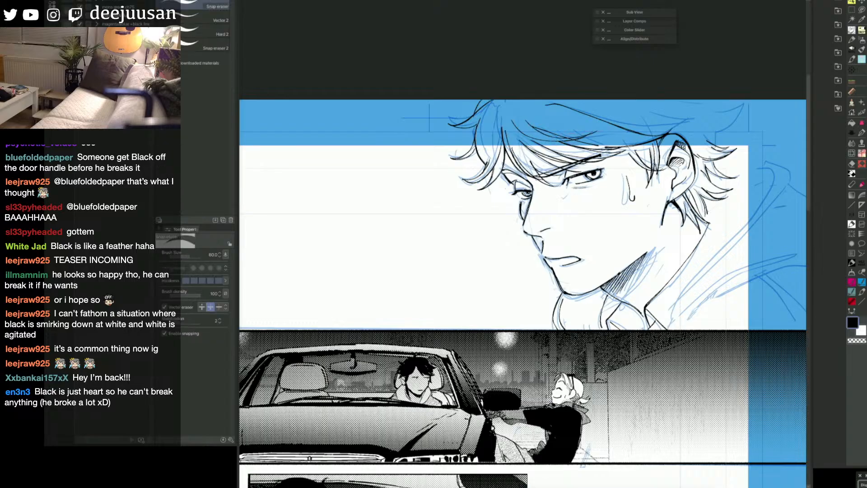
key(p)
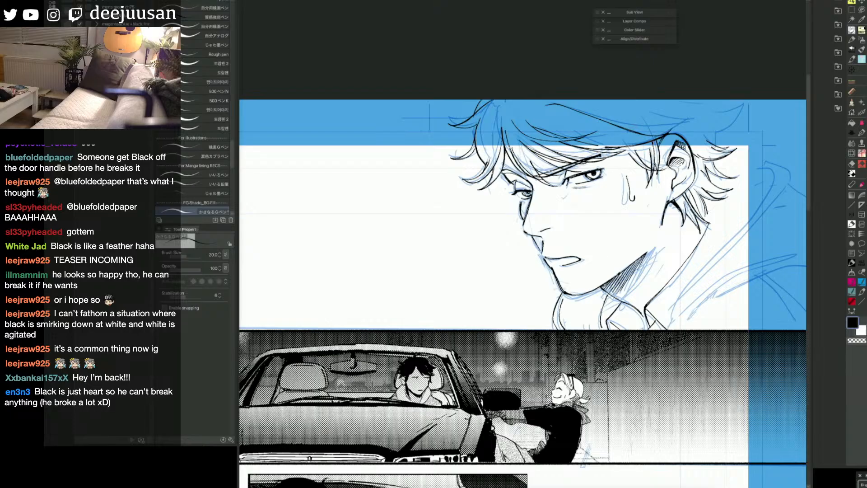
Step: Add more hatching to the jaw shadow and ink the neck muscle line below the ear
drag(695, 299, 686, 311)
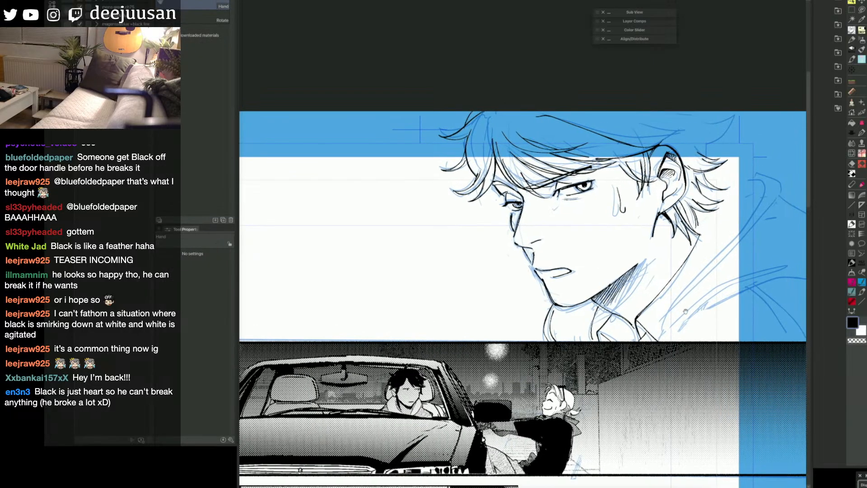
key(h)
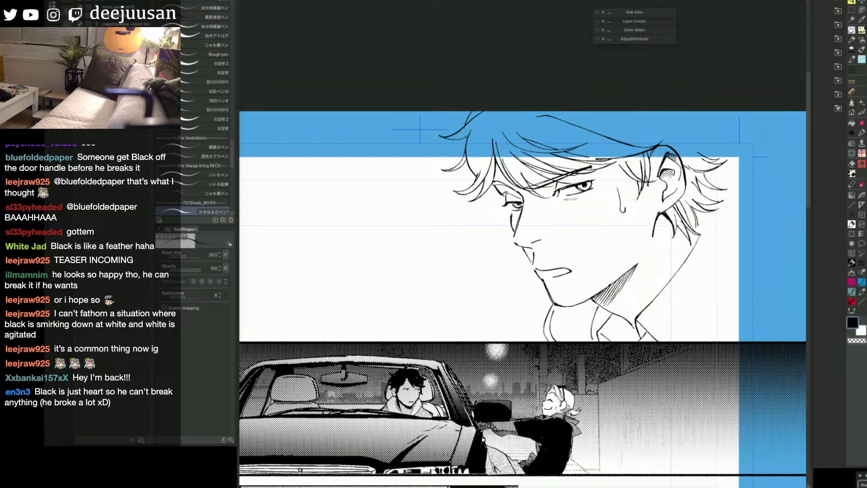
key(h)
mouse_move(599, 295)
mouse_down()
mouse_move(592, 305)
mouse_move(607, 309)
mouse_up()
mouse_move(621, 282)
mouse_down()
mouse_move(617, 293)
mouse_move(621, 287)
mouse_up()
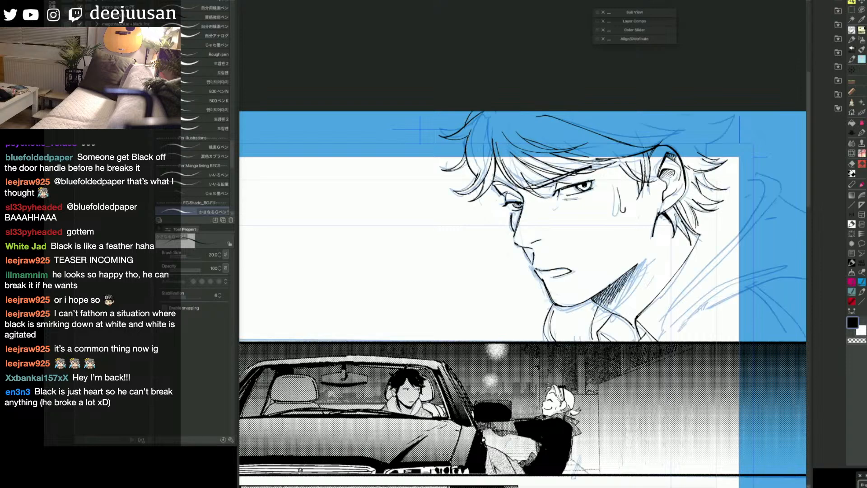
drag(663, 214, 665, 265)
drag(667, 267, 666, 270)
Step: Ink the long hood edge beside the neck and the flicked locks at the back of the head
drag(723, 300, 695, 297)
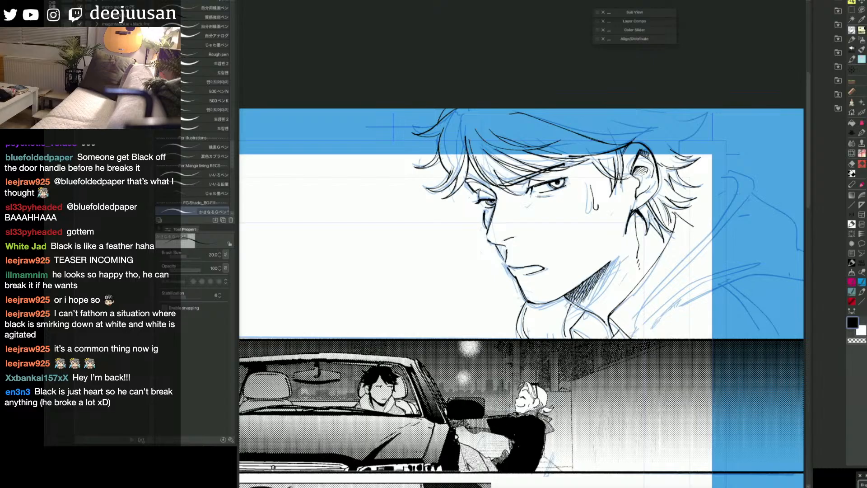
mouse_move(632, 337)
mouse_down()
mouse_move(649, 296)
mouse_move(736, 190)
mouse_move(742, 165)
mouse_up()
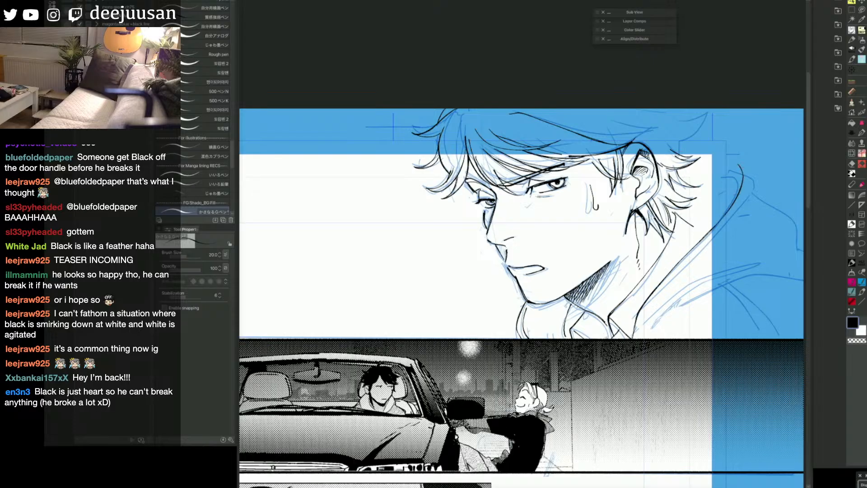
mouse_move(680, 153)
mouse_down()
mouse_move(680, 139)
mouse_move(708, 122)
mouse_move(667, 113)
mouse_up()
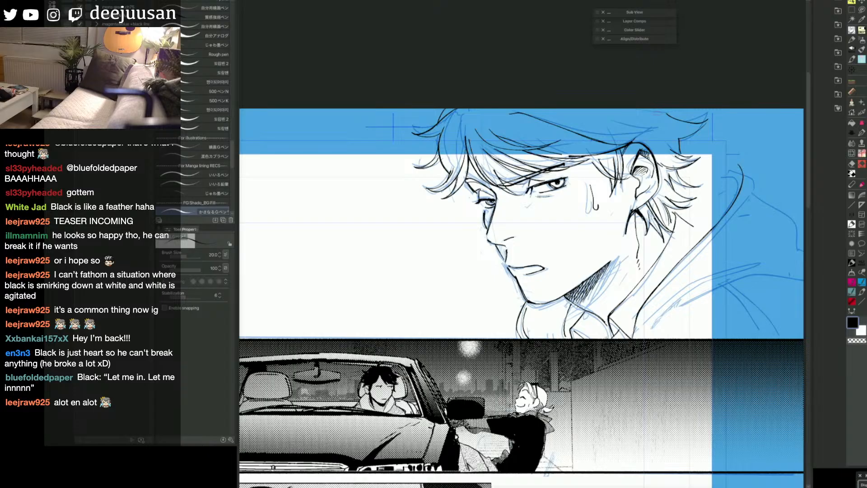
mouse_move(672, 109)
mouse_down()
mouse_move(702, 109)
mouse_move(694, 118)
mouse_up()
key(space)
mouse_move(520, 294)
mouse_down()
mouse_move(571, 216)
mouse_move(571, 234)
mouse_up()
key(e)
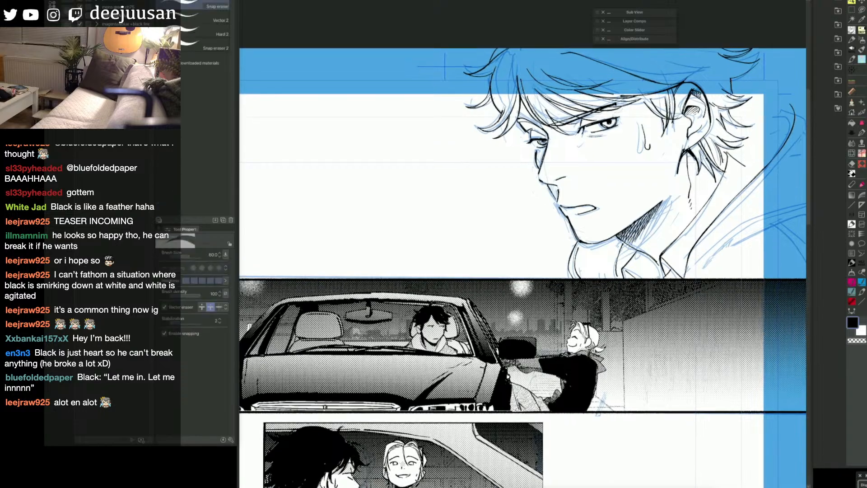
key(p)
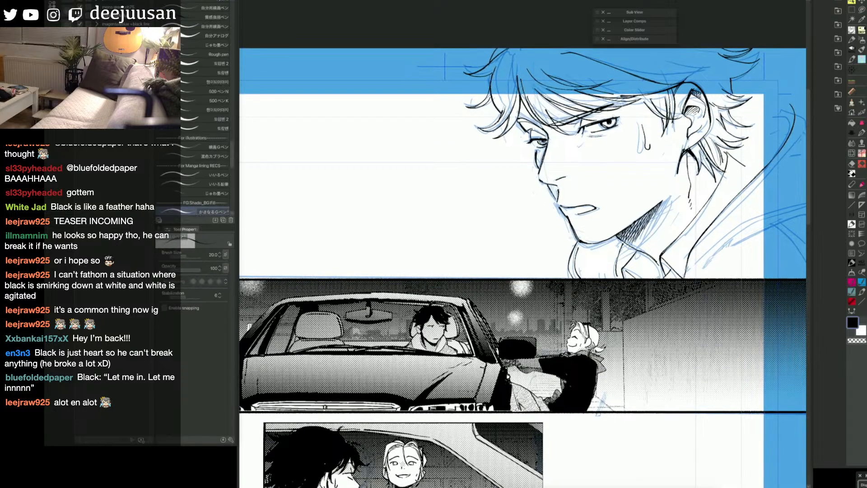
Step: Compare the inked close-up with the finished car panels below it
key(space)
drag(650, 431, 692, 278)
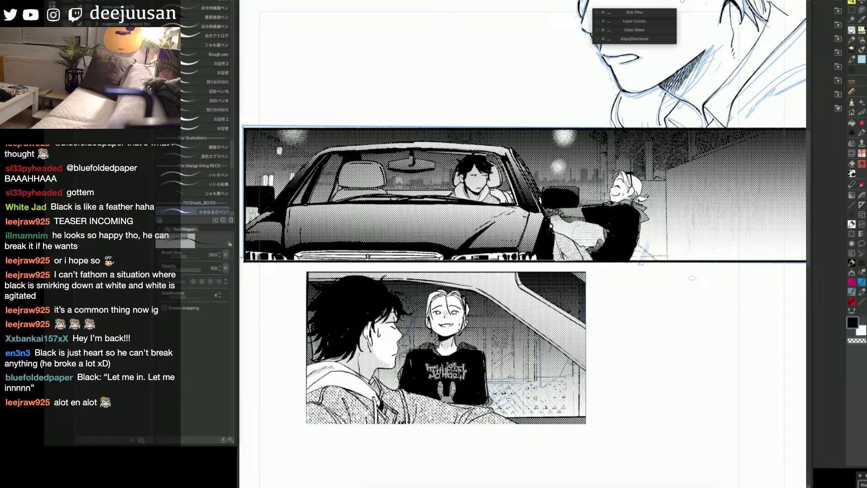
key(space)
drag(756, 246, 712, 394)
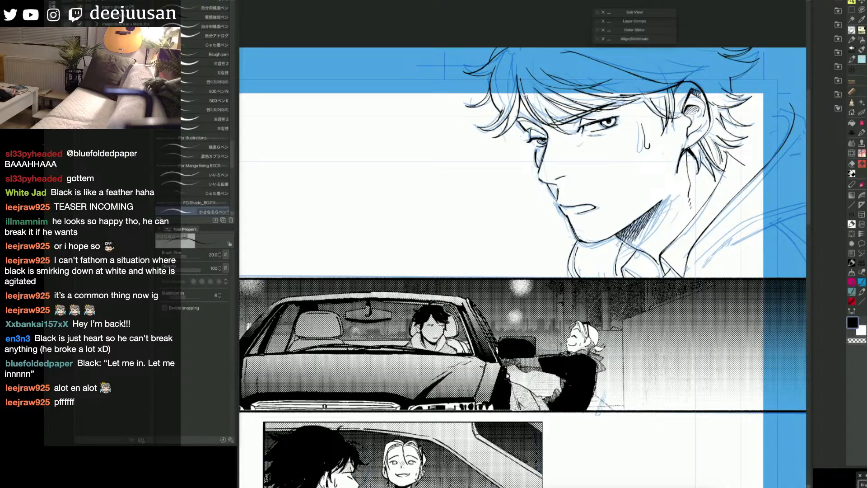
key(space)
drag(562, 254, 735, 2)
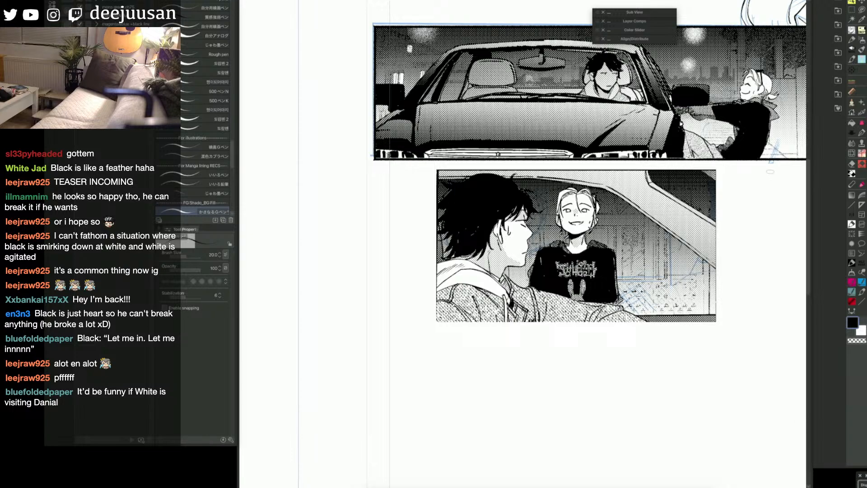
key(space)
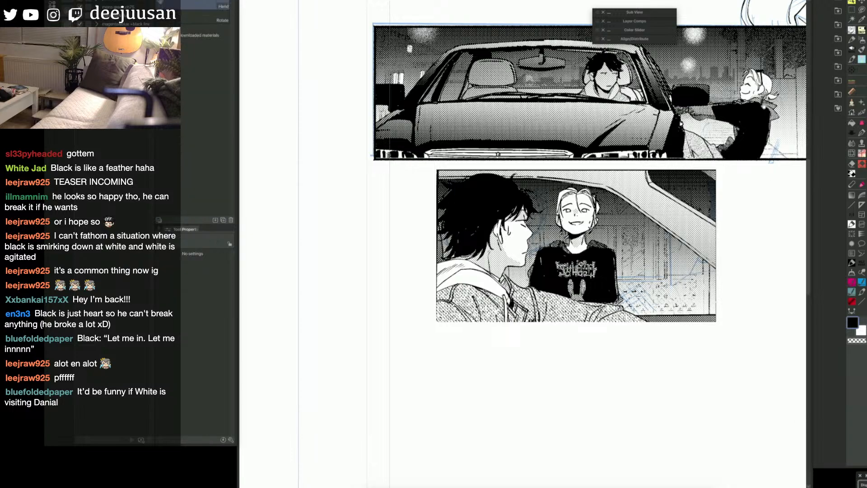
mouse_move(754, 122)
mouse_down()
mouse_move(646, 249)
mouse_move(578, 350)
mouse_up()
key(space)
drag(662, 283, 786, 101)
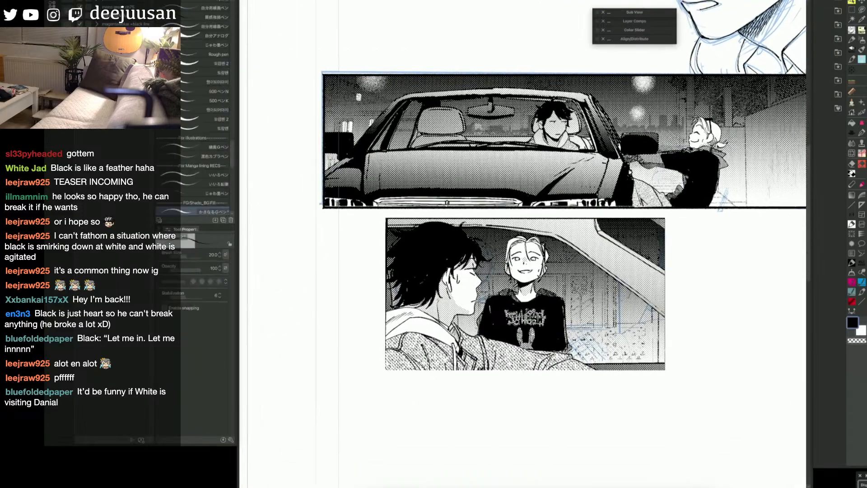
key(space)
drag(751, 157, 590, 333)
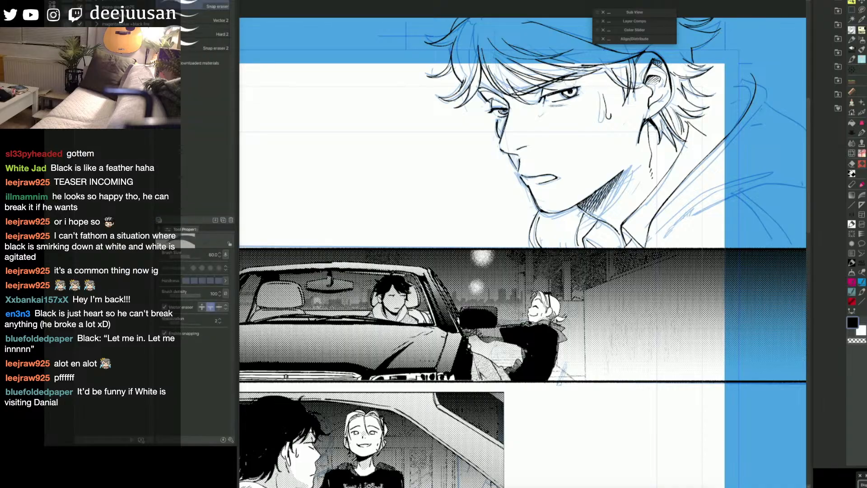
Step: Rework the strands above the forehead near the ear, erasing and undoing unwanted marks
drag(557, 82, 586, 75)
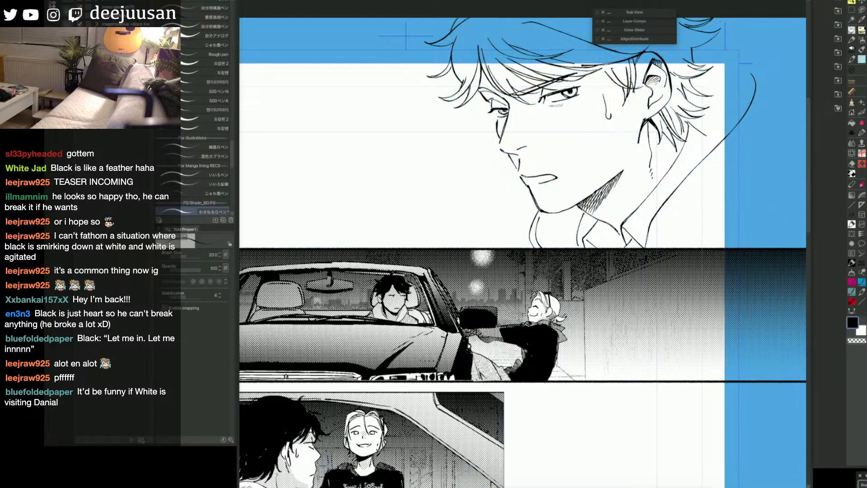
drag(709, 181, 693, 200)
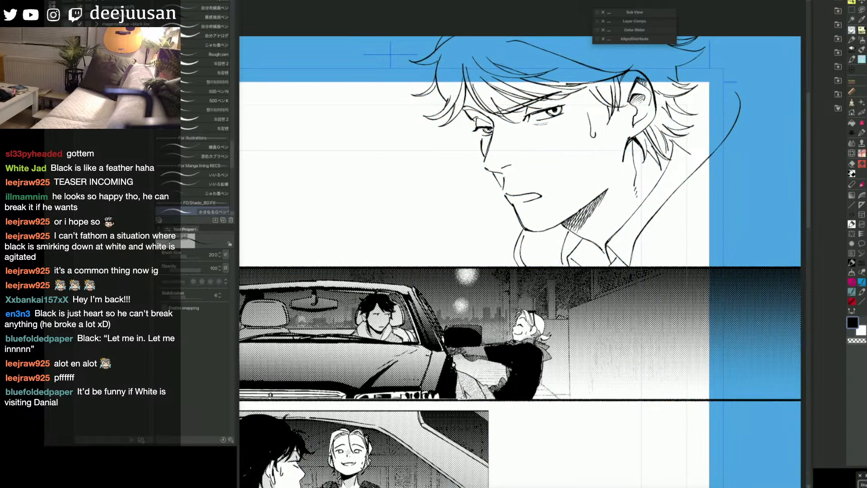
key(e)
mouse_move(617, 76)
mouse_down()
mouse_move(567, 86)
mouse_move(584, 83)
mouse_up()
key(p)
key(ctrl+z)
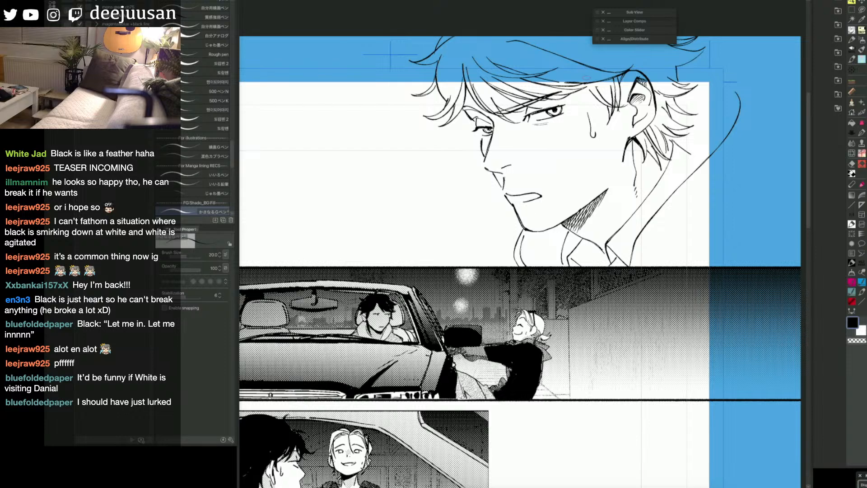
key(space)
key(ctrl+z)
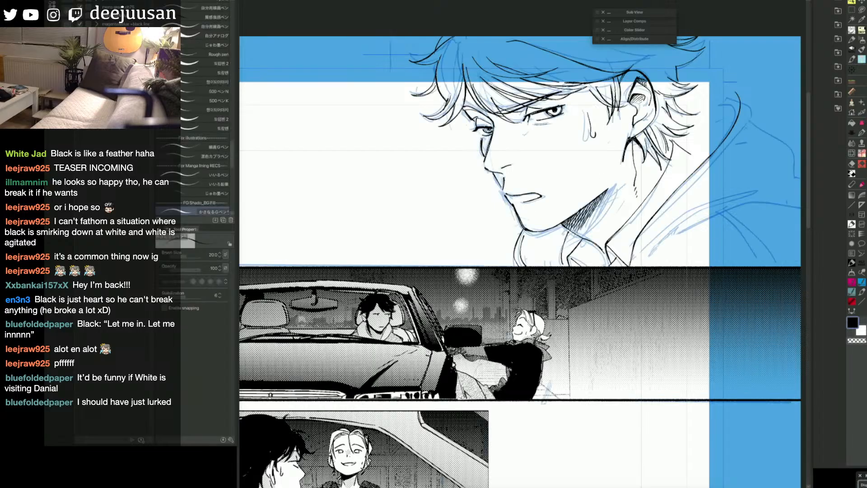
Step: Ink the thick hood rim beside the neck and the outer hood edge running down the man's back
drag(625, 143, 647, 123)
drag(707, 47, 686, 64)
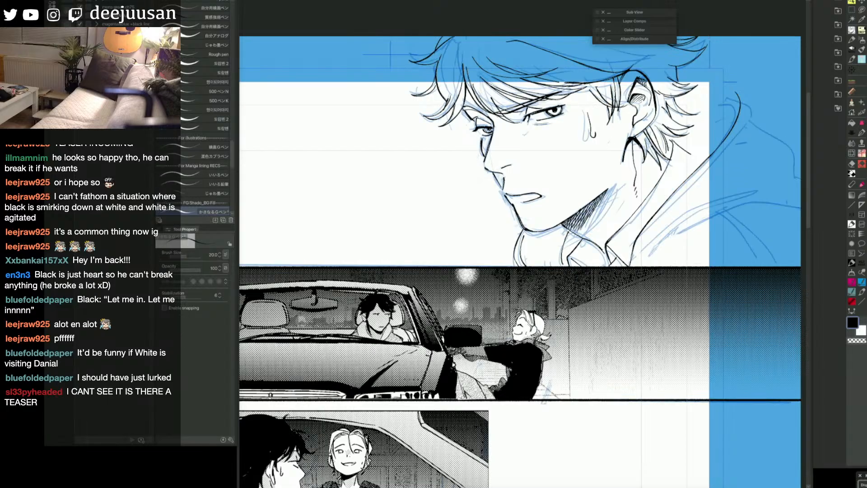
drag(570, 230, 564, 243)
mouse_move(742, 91)
mouse_down()
mouse_move(750, 106)
mouse_move(736, 134)
mouse_move(680, 194)
mouse_up()
key(space)
mouse_move(747, 131)
mouse_down()
mouse_move(698, 130)
mouse_move(752, 166)
mouse_move(642, 208)
mouse_move(586, 265)
mouse_up()
drag(648, 209, 587, 270)
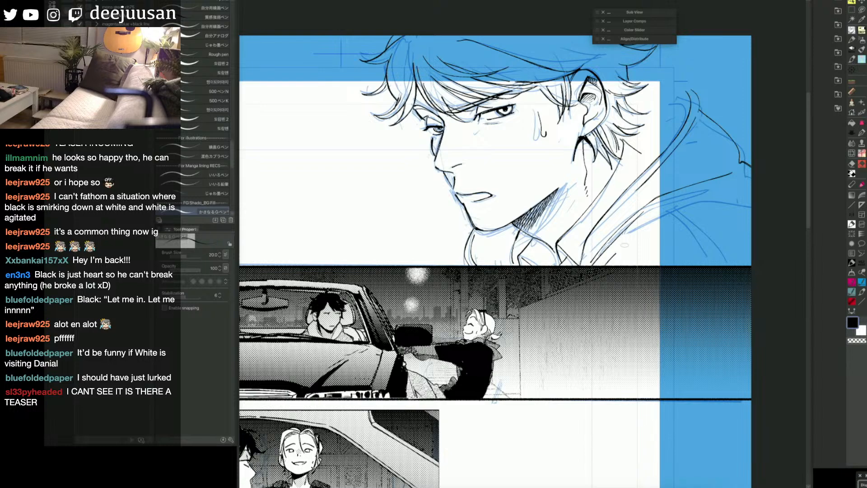
Step: Ink the jacket's shoulder curve, the double sleeve seam below it and the fold beneath the hood
drag(622, 246, 752, 207)
key(space)
drag(724, 265, 718, 256)
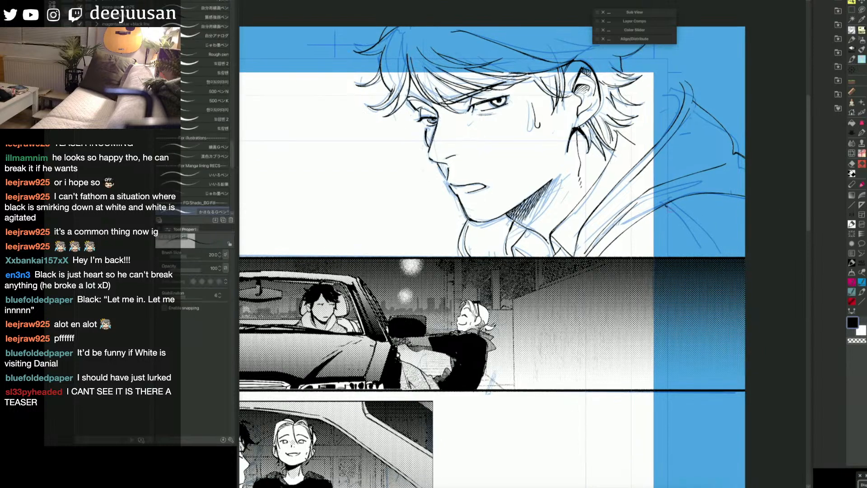
drag(667, 206, 710, 256)
drag(671, 204, 717, 258)
drag(615, 239, 697, 195)
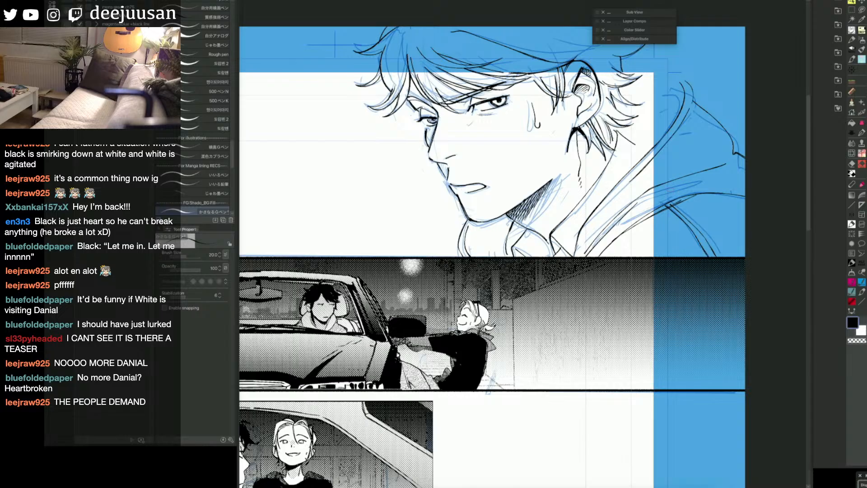
Step: Hide the blue sketch and add fine touch-up lines under the near eye and across the crown hair
mouse_move(608, 124)
mouse_down()
mouse_move(614, 145)
mouse_move(617, 130)
mouse_up()
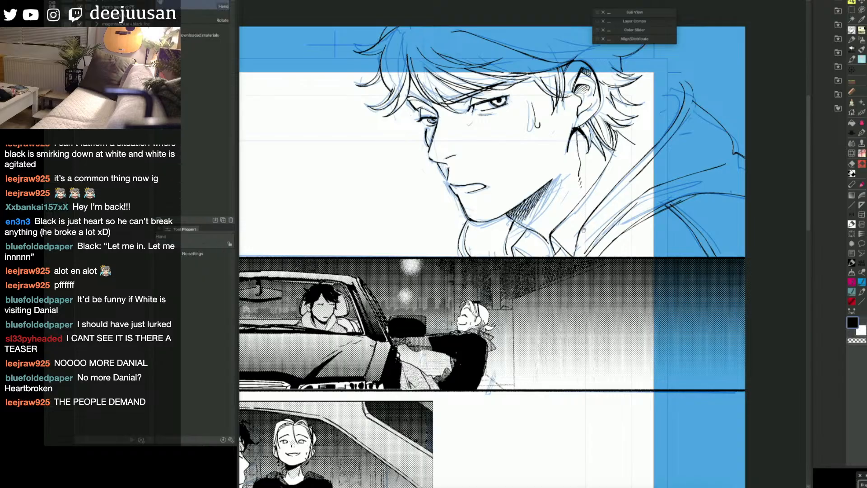
drag(733, 279, 766, 286)
drag(522, 253, 552, 277)
drag(494, 150, 498, 151)
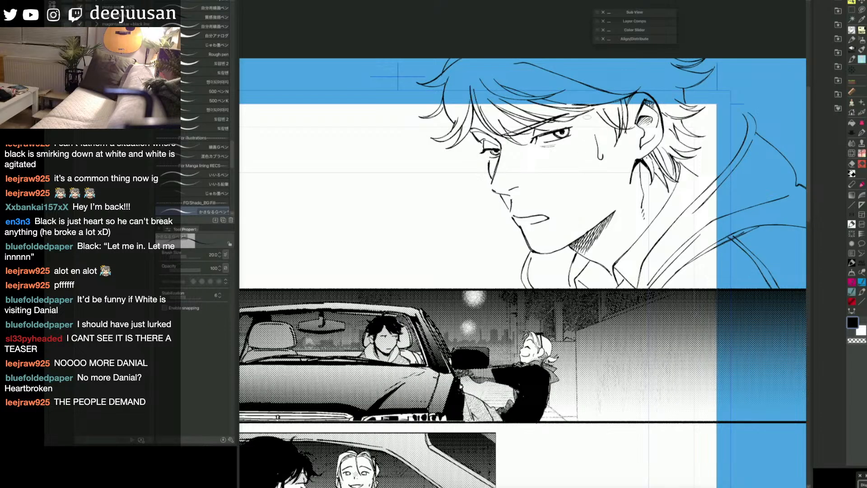
drag(543, 146, 557, 145)
drag(494, 78, 541, 80)
key(ctrl+z)
key(ctrl+y)
key(space)
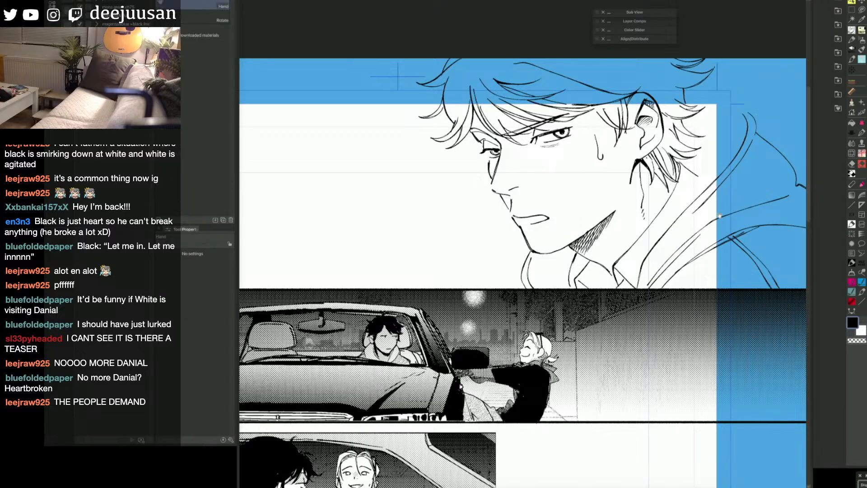
mouse_move(683, 260)
mouse_down()
mouse_move(722, 278)
mouse_move(715, 293)
mouse_up()
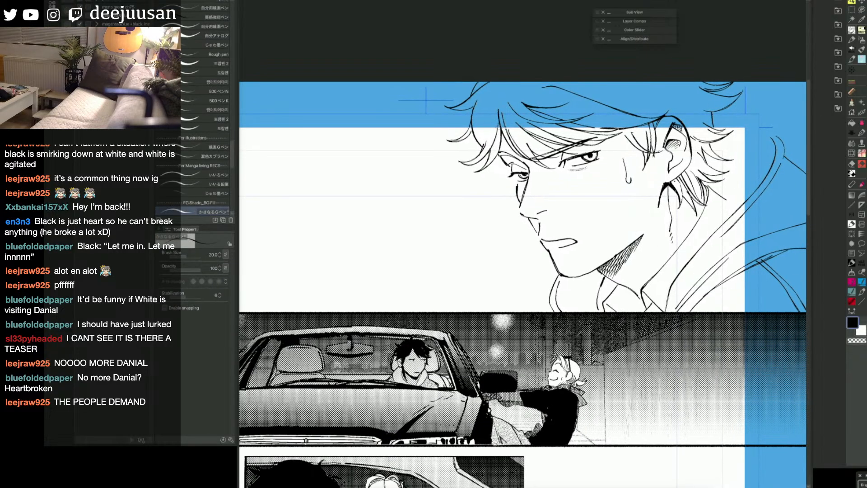
Step: Fill both eyebrows and the first lock of hair behind the ear with solid black
key(g)
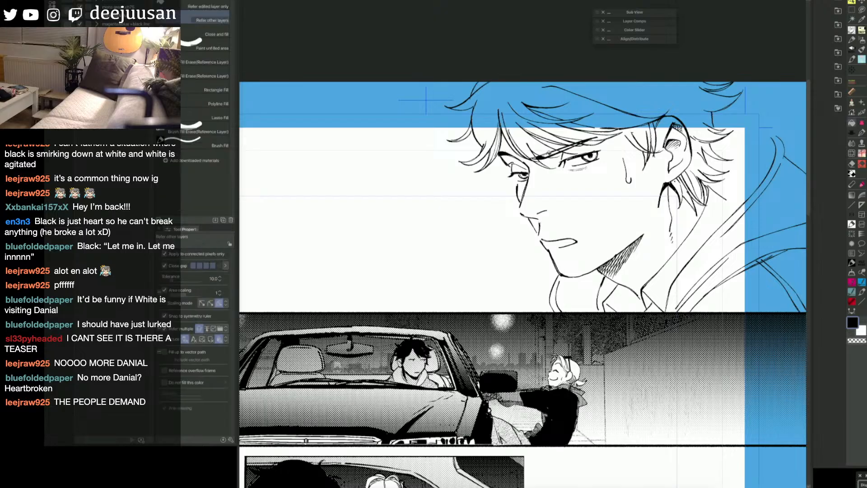
key(p)
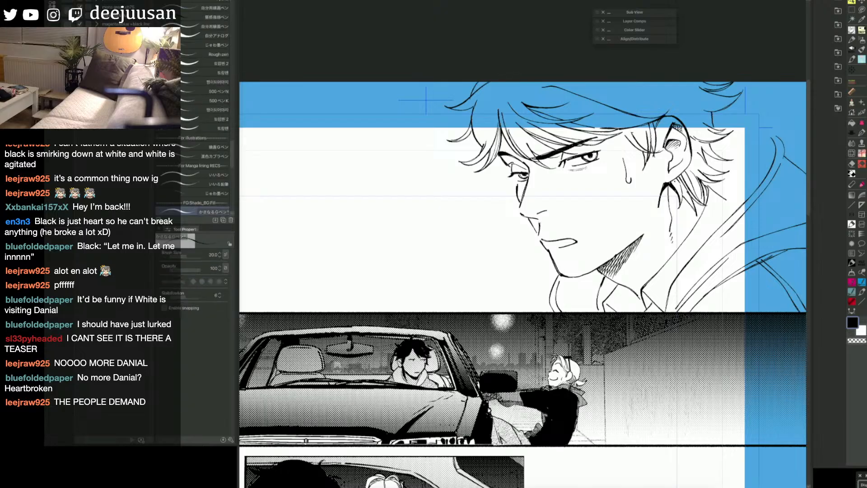
mouse_move(693, 181)
mouse_down()
mouse_move(639, 179)
mouse_move(645, 163)
mouse_move(652, 179)
mouse_up()
key(g)
click(640, 171)
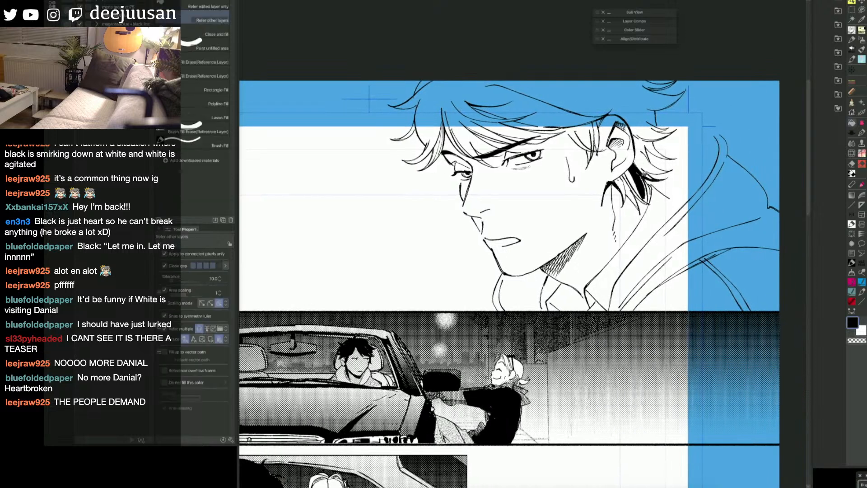
Step: Close the gaps in the lower locks behind the ear and fill them black down to their tips
key(p)
drag(645, 198, 644, 204)
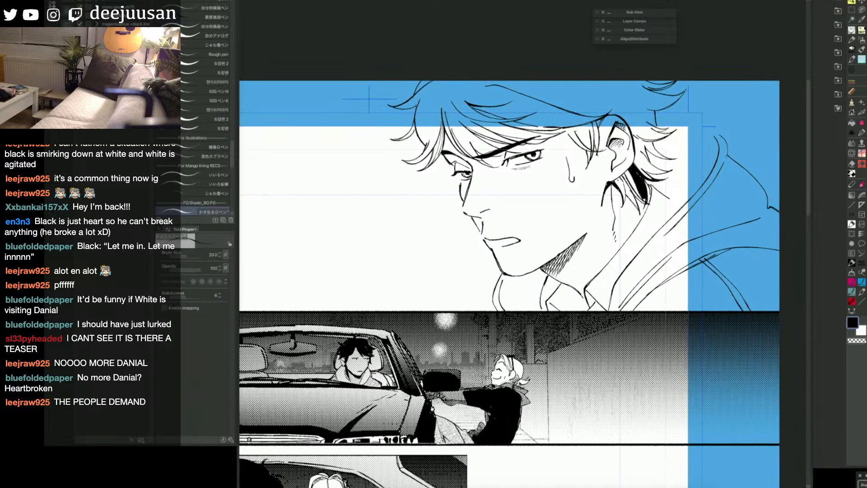
drag(628, 171, 643, 197)
key(g)
key(p)
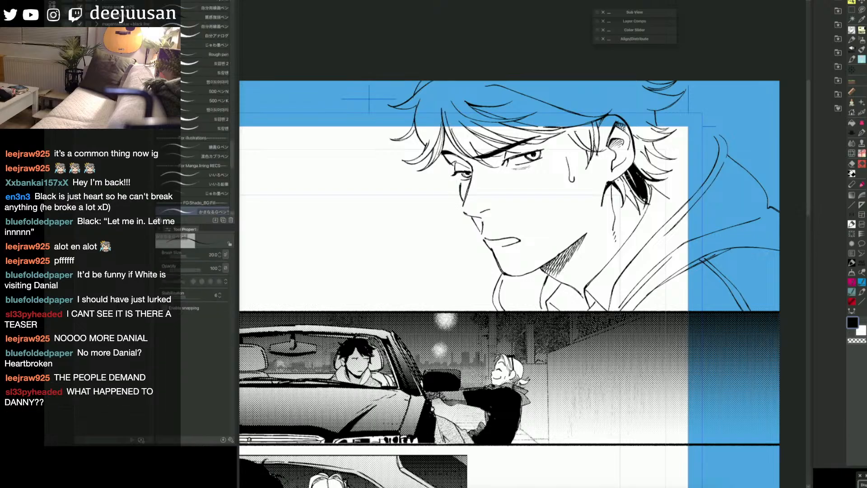
mouse_move(625, 179)
mouse_down()
mouse_move(635, 169)
mouse_move(638, 207)
mouse_move(631, 174)
mouse_move(615, 182)
mouse_move(617, 206)
mouse_up()
key(g)
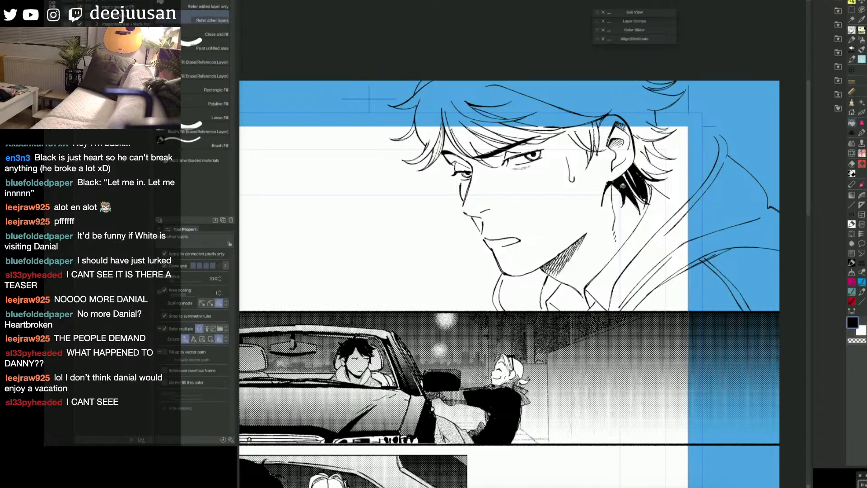
key(p)
mouse_move(621, 176)
mouse_down()
mouse_move(632, 168)
mouse_move(619, 182)
mouse_up()
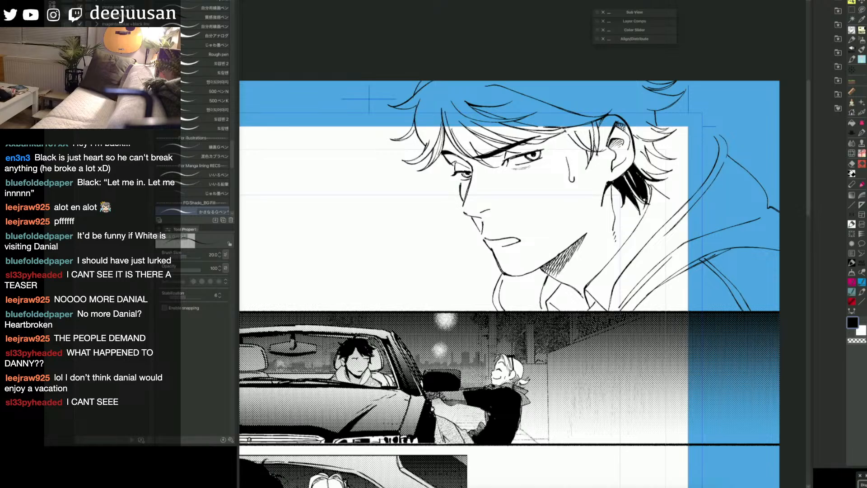
Step: Fill the sideburn hair in front of the ear with black and ink over its remaining gaps
drag(568, 129, 562, 132)
key(g)
click(580, 138)
key(p)
key(g)
click(592, 153)
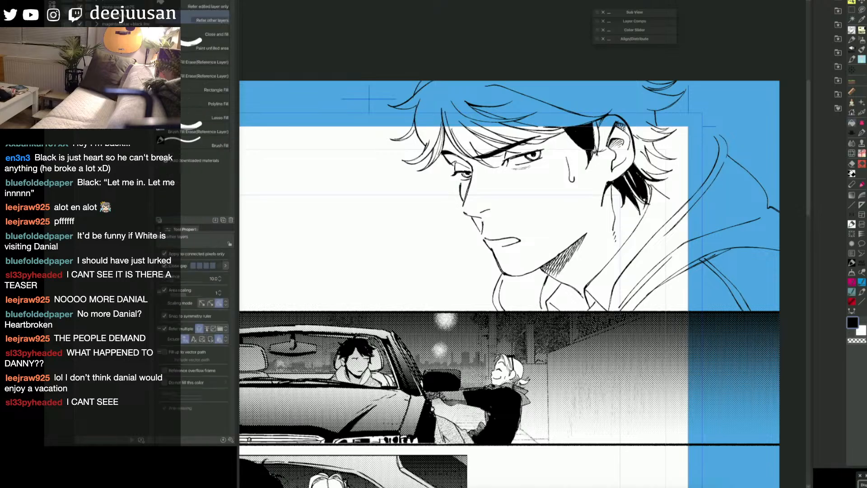
key(p)
drag(593, 138, 597, 135)
key(g)
key(p)
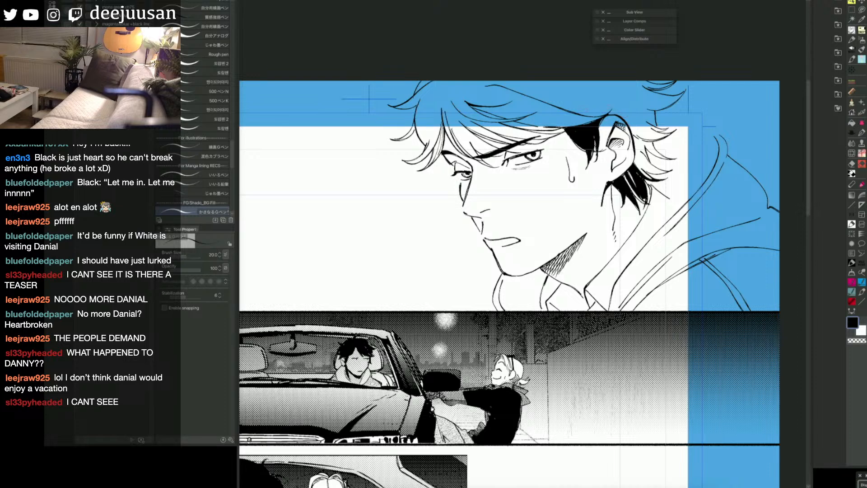
Step: Ink pointed black spikes above the ear and fill the flicked locks directly behind it
mouse_move(587, 105)
mouse_down()
mouse_move(597, 116)
mouse_move(587, 105)
mouse_up()
drag(578, 94, 599, 111)
drag(583, 90, 606, 108)
drag(605, 108, 615, 114)
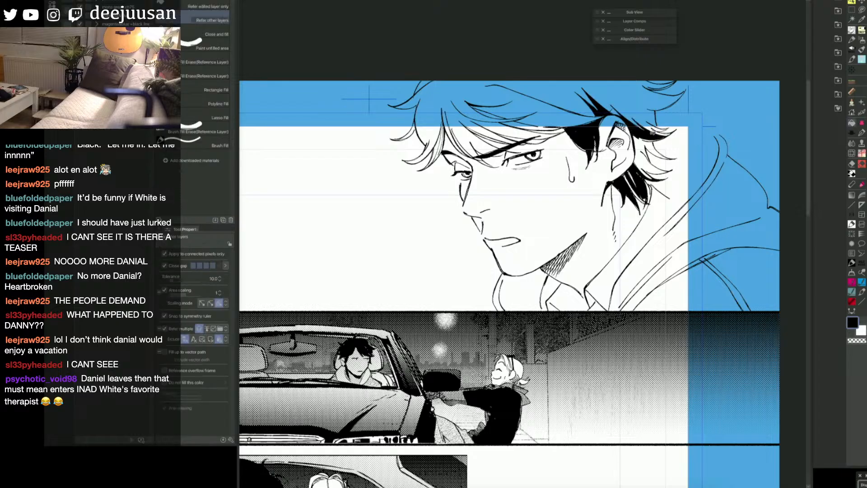
key(g)
key(p)
key(g)
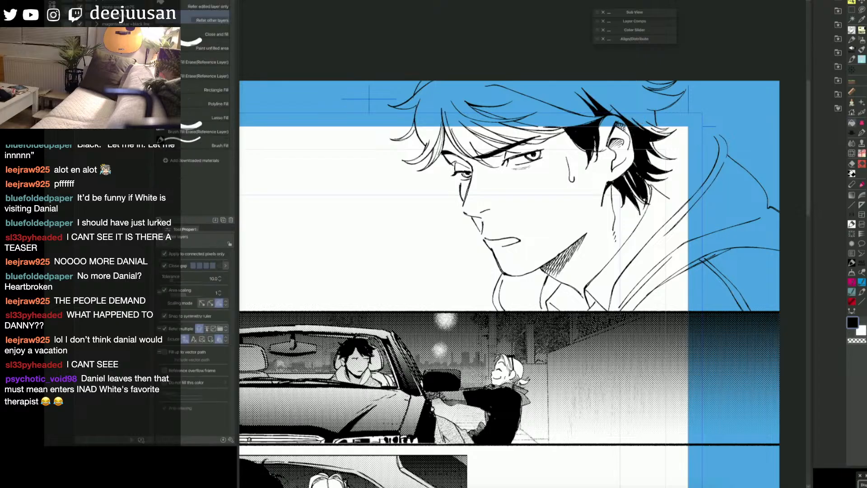
key(p)
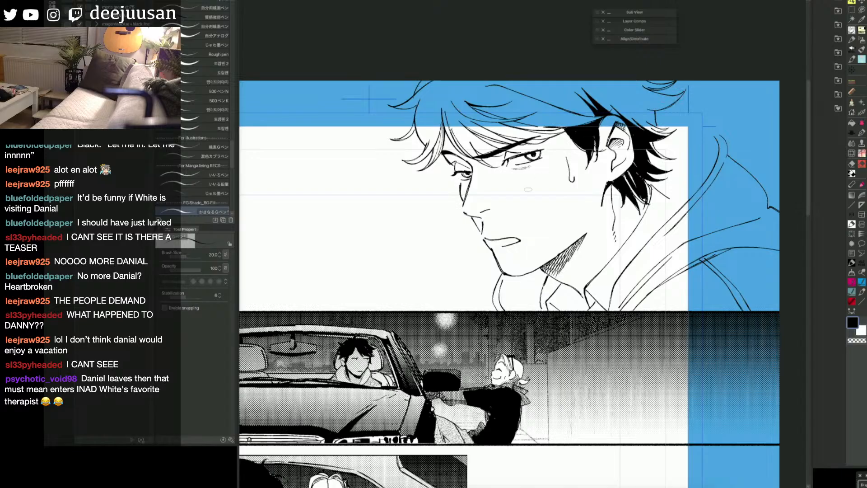
Step: Outline the shadow of the large flicked lock at the upper back of the head and fill it black
key(space)
drag(555, 162, 640, 220)
mouse_move(766, 154)
mouse_down()
mouse_move(713, 157)
mouse_move(684, 144)
mouse_up()
drag(685, 146, 736, 167)
key(g)
click(744, 162)
key(p)
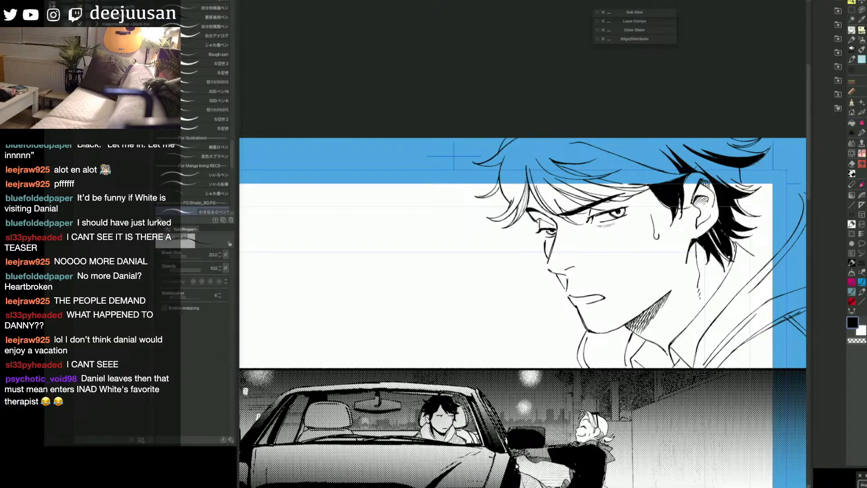
Step: Fill the swept band of hair between the crown and the fringe with black
drag(696, 253, 627, 253)
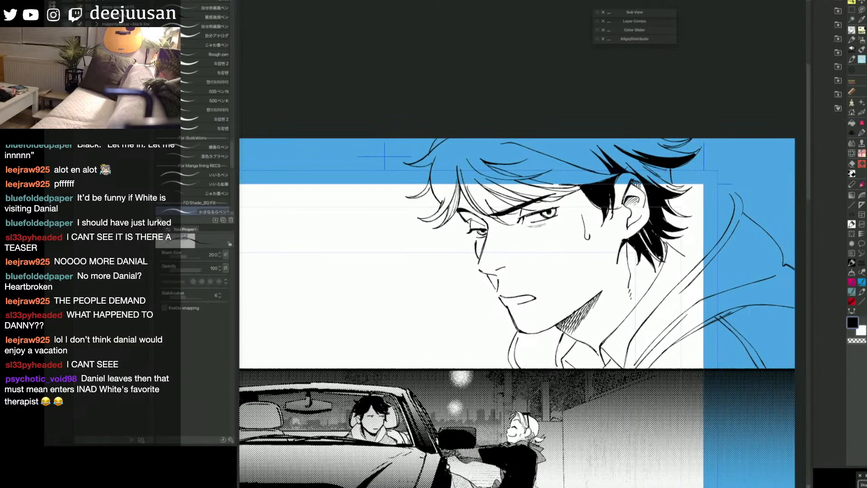
key(g)
key(p)
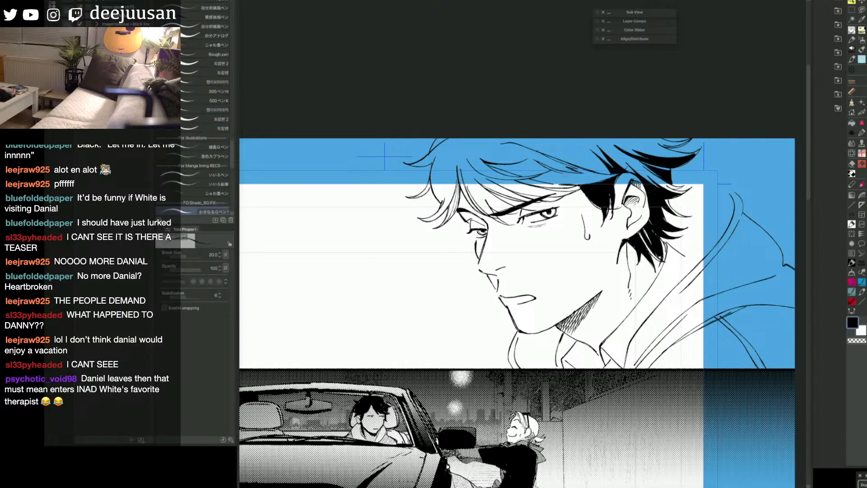
key(g)
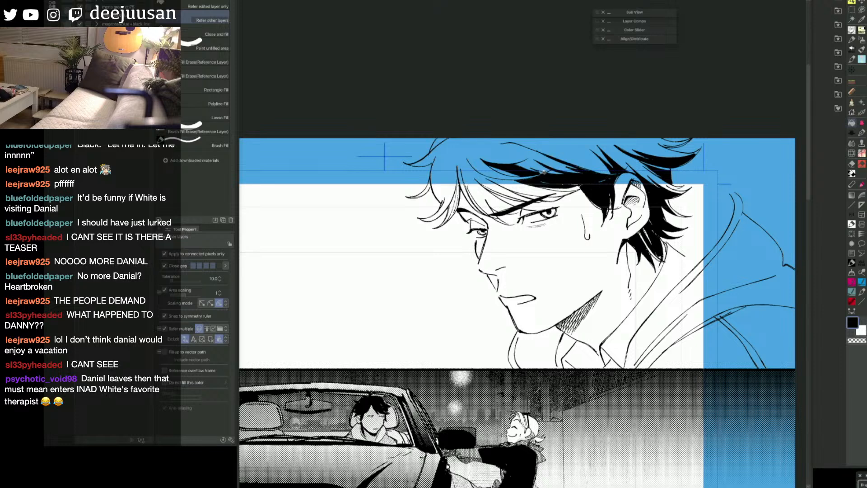
key(p)
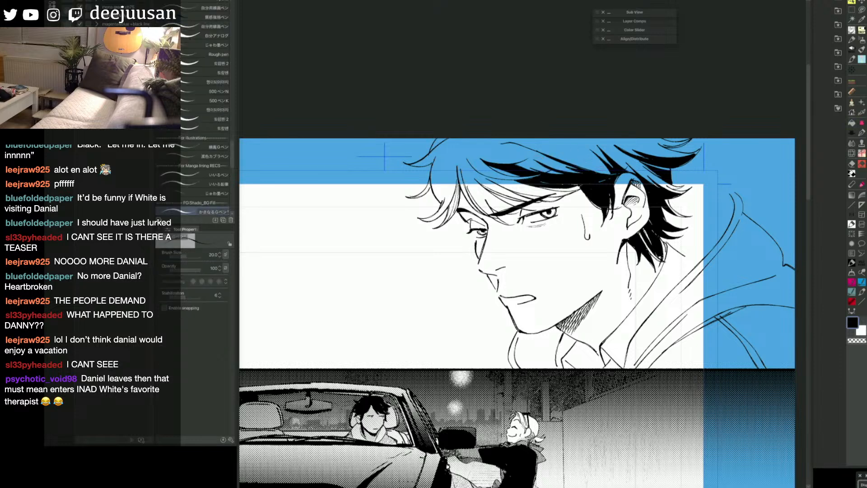
Step: Ink tapered strands sweeping down from the crown toward the ear and fill the shadows between them
drag(559, 156, 587, 169)
drag(561, 158, 586, 166)
mouse_move(545, 146)
mouse_down()
mouse_move(601, 161)
mouse_move(615, 174)
mouse_up()
key(g)
key(p)
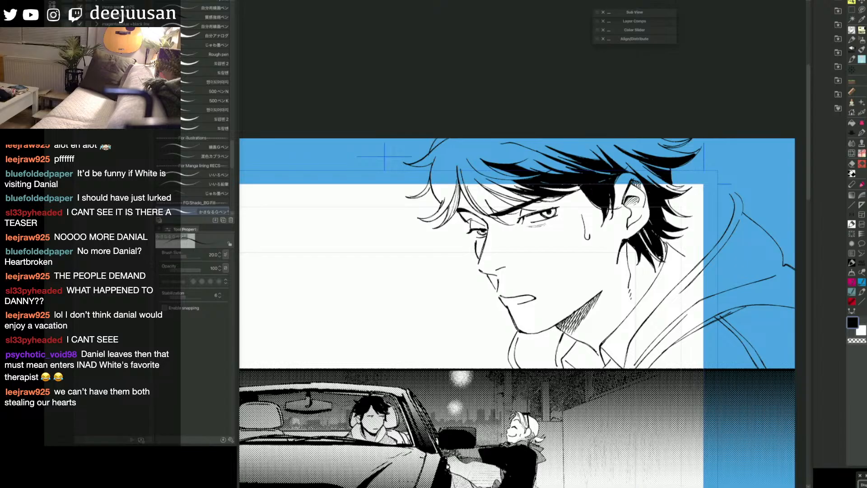
key(g)
key(p)
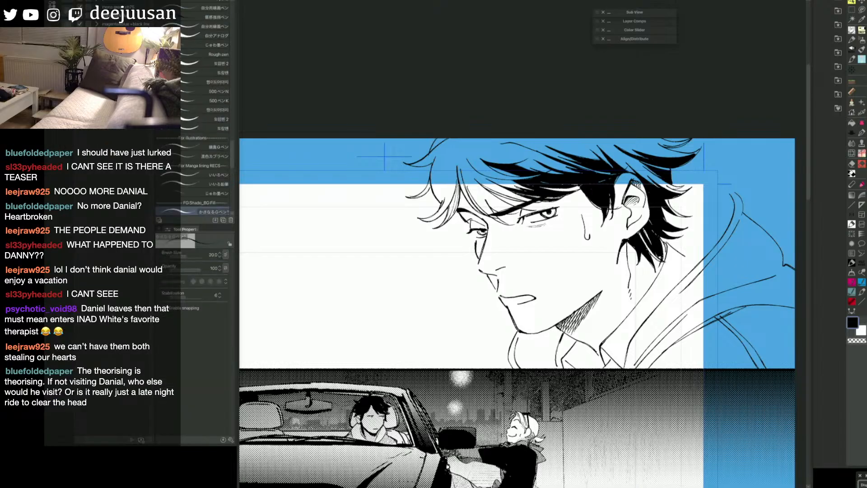
Step: Ink heavy strands through the fringe above the near eyebrow, undo a stray stroke and fill the gaps black
drag(504, 191, 464, 164)
drag(531, 201, 468, 169)
drag(542, 208, 502, 196)
key(super+z)
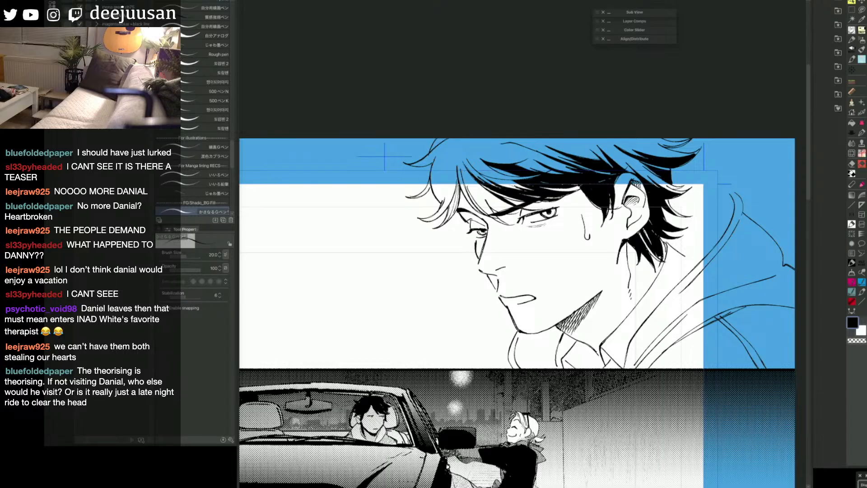
drag(504, 182, 526, 193)
key(g)
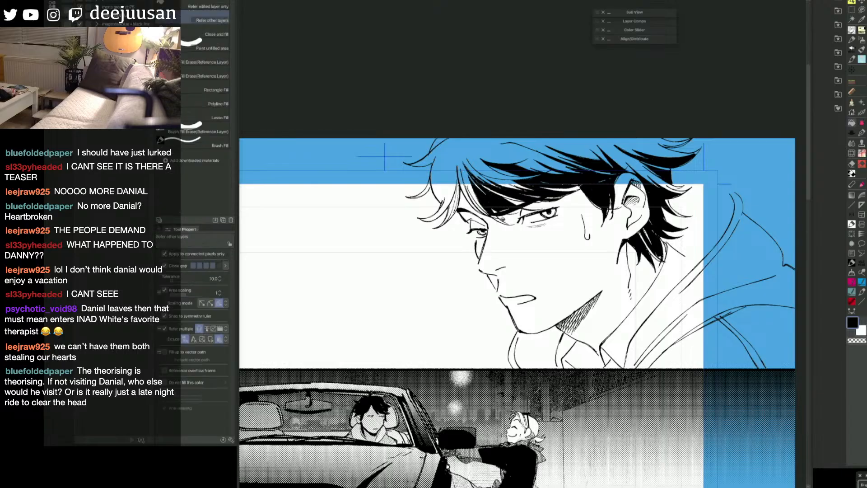
key(p)
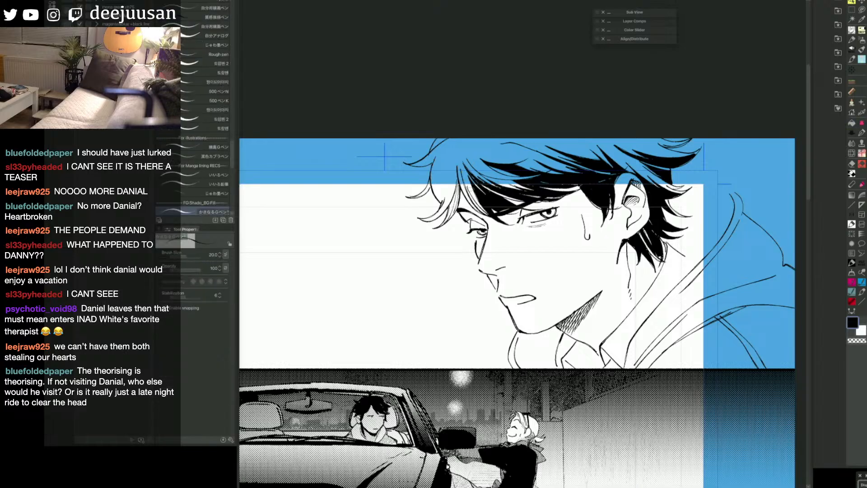
key(g)
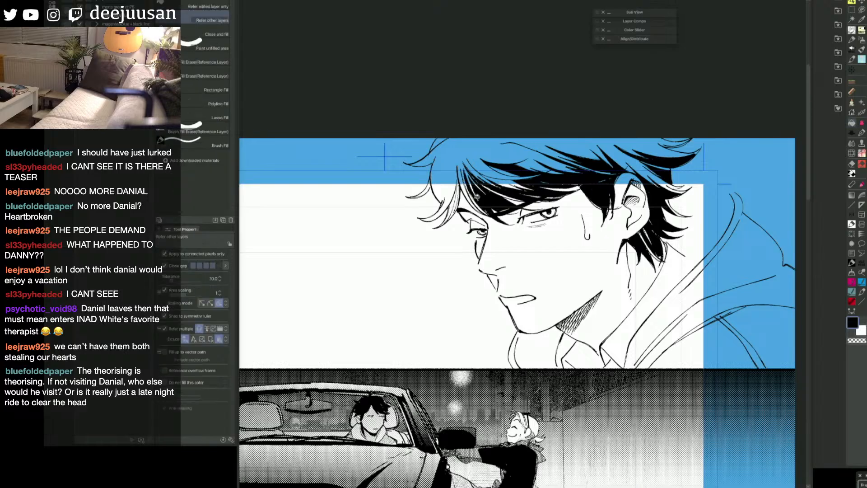
Step: Ink strands along the front edge of the fringe above the far eye and fill the gap between them black
key(p)
key(g)
key(p)
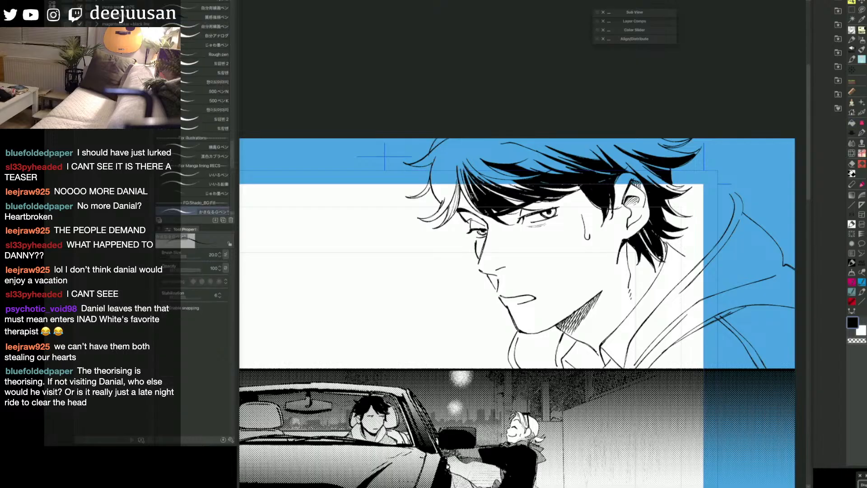
drag(470, 195, 478, 206)
drag(460, 165, 464, 189)
key(g)
click(461, 174)
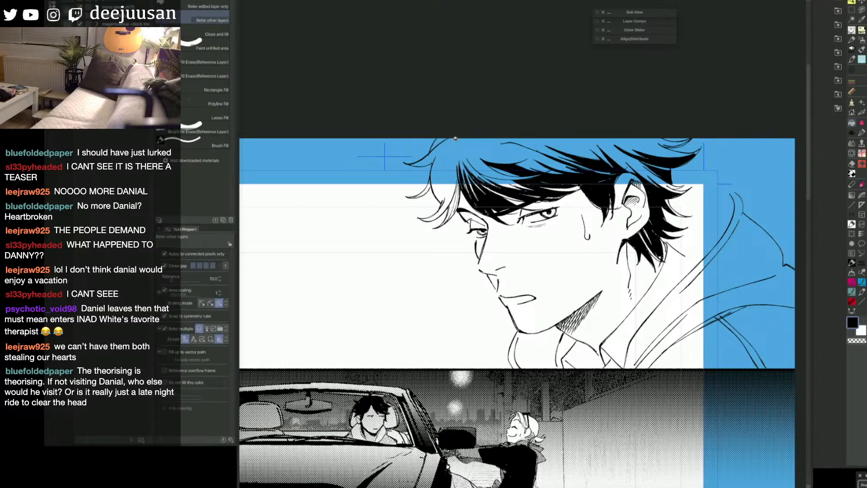
key(p)
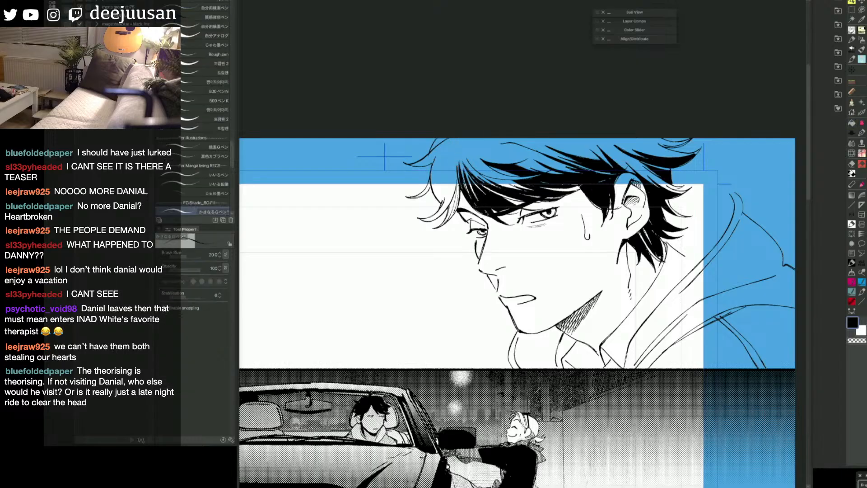
Step: Fill the flicked locks hanging beside the far temple with solid black
drag(575, 141, 677, 177)
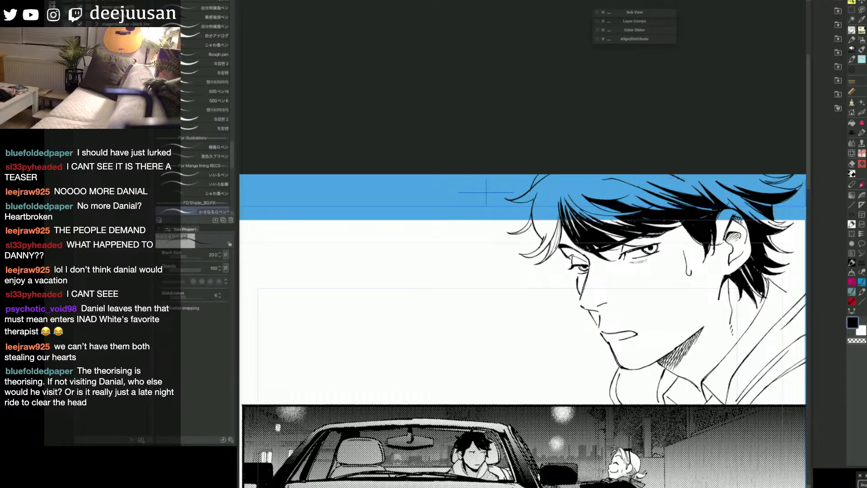
key(g)
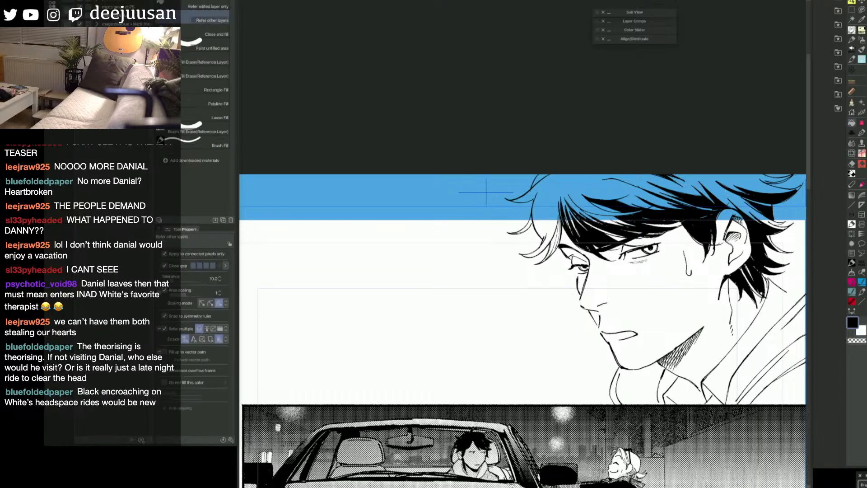
key(p)
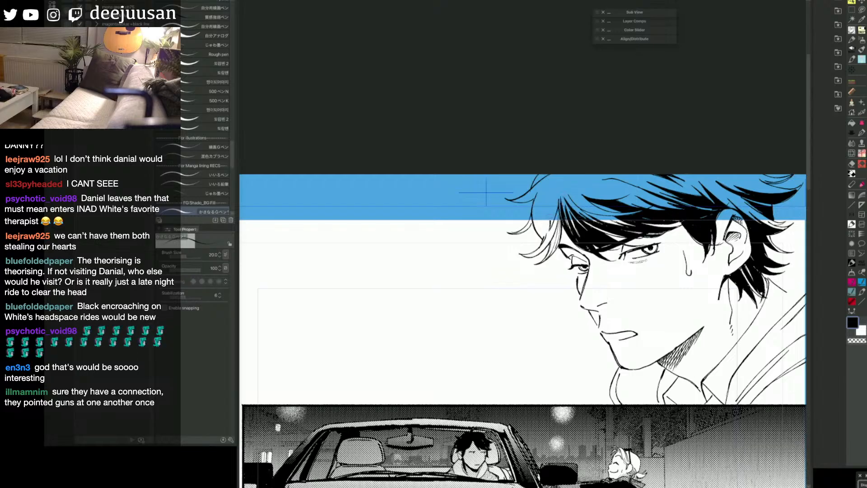
key(g)
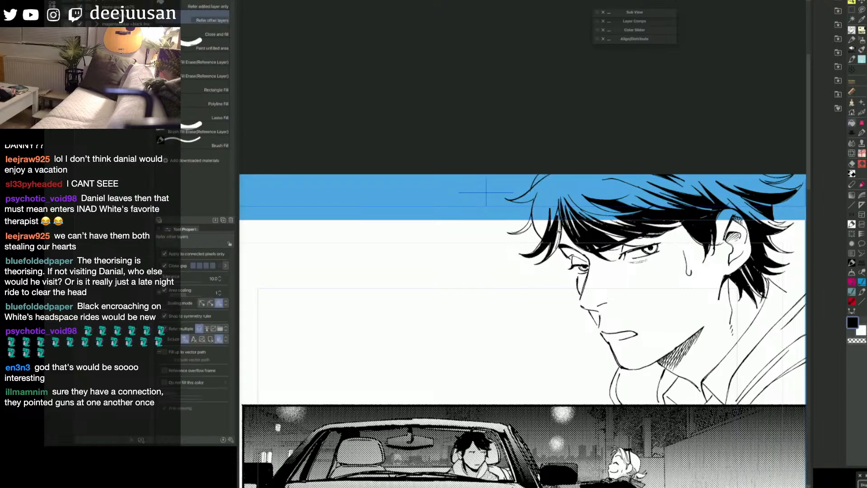
key(p)
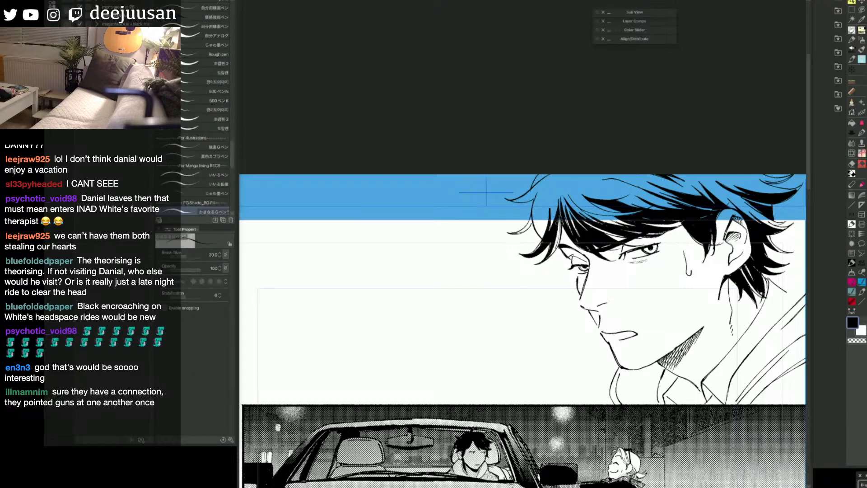
key(g)
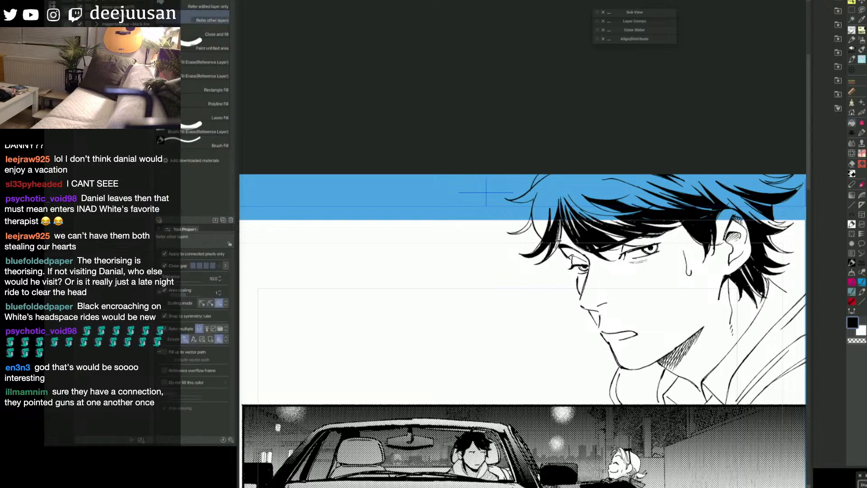
key(p)
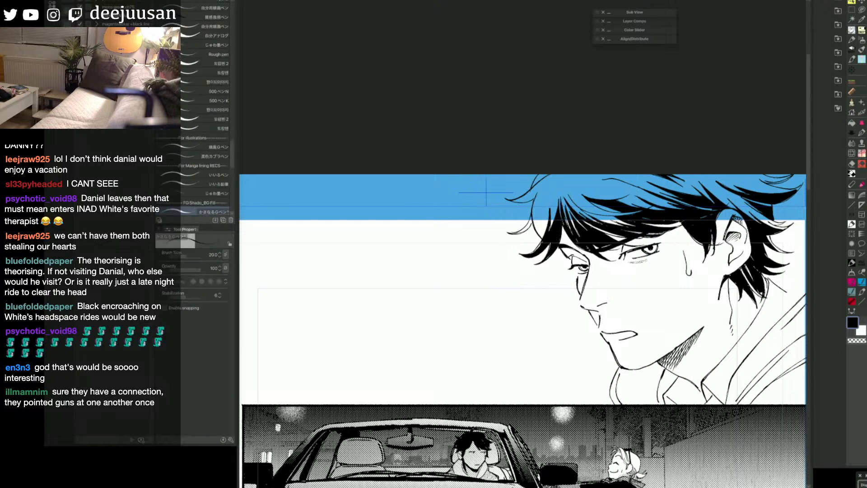
Step: Ink dividing strands in the upper front locks over the forehead and fill the outward flicks black
drag(556, 186, 546, 223)
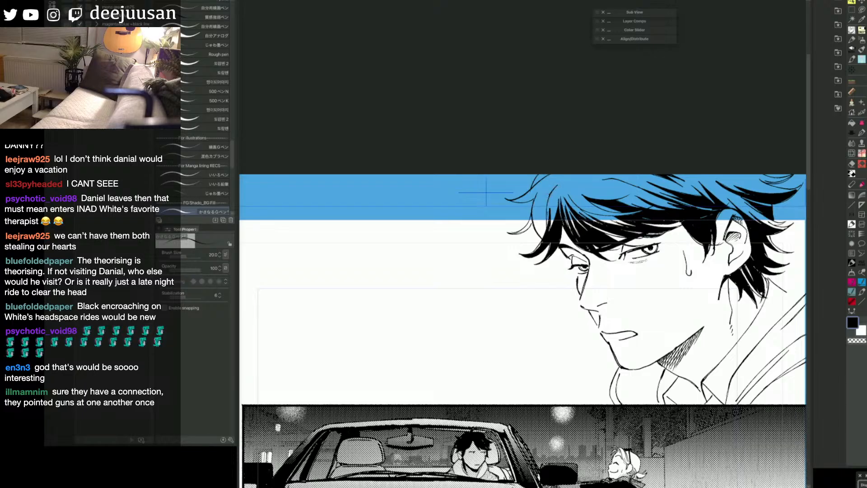
key(g)
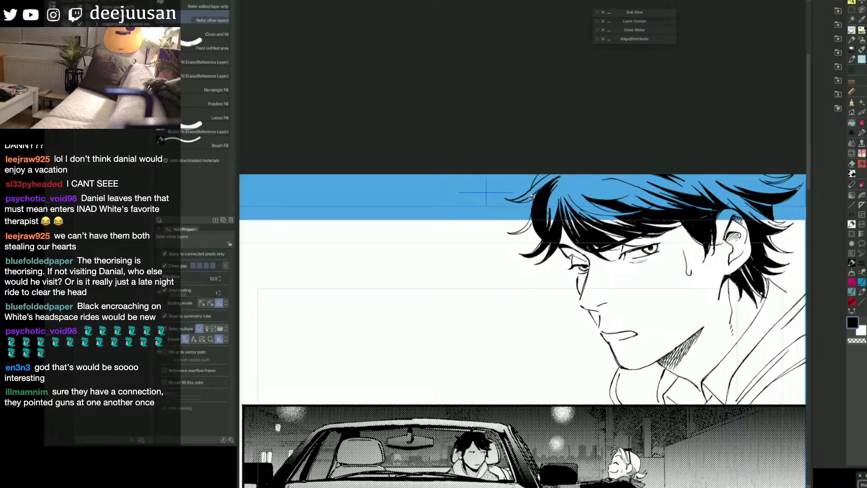
click(537, 193)
key(p)
mouse_move(537, 217)
mouse_down()
mouse_move(520, 232)
mouse_move(529, 226)
mouse_up()
key(g)
click(530, 225)
key(p)
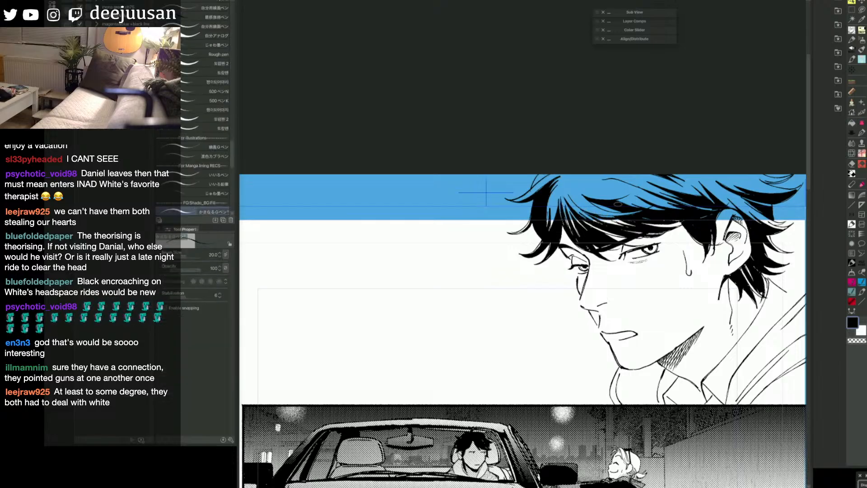
Step: Hatch the shadow on the shirt collar beneath the chin with fine pen strokes
key(space)
drag(738, 260, 715, 240)
drag(734, 409, 649, 342)
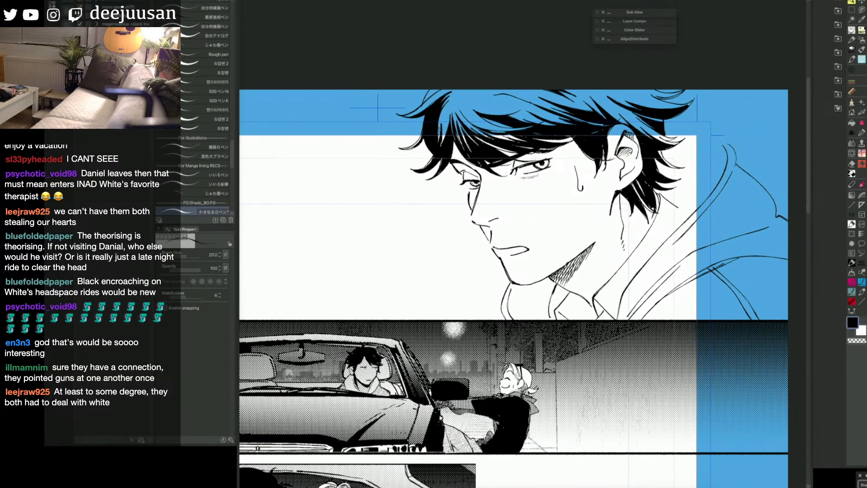
drag(559, 269, 552, 306)
drag(567, 295, 552, 309)
mouse_move(558, 305)
mouse_down()
mouse_move(551, 311)
mouse_move(547, 302)
mouse_up()
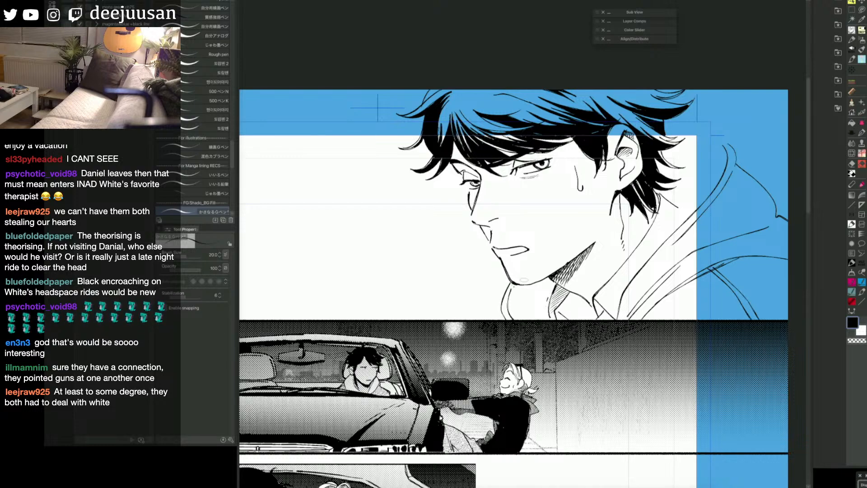
drag(658, 216, 643, 237)
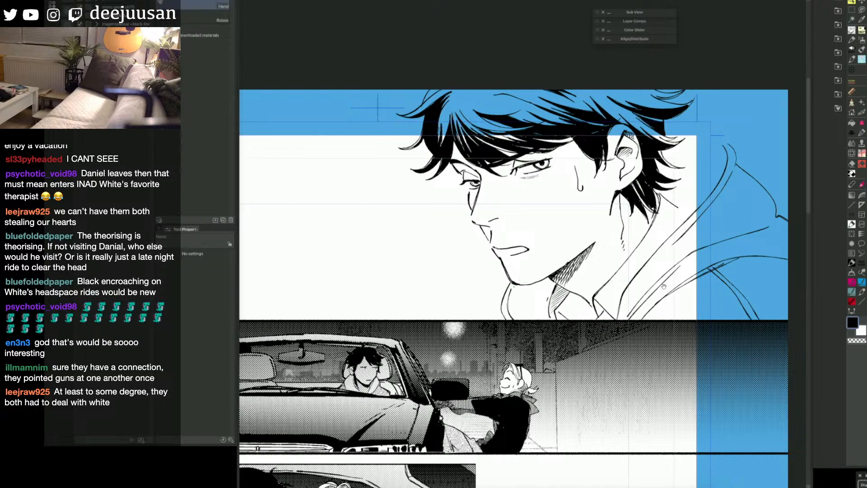
Step: Fill the jacket's shoulder area below the hood with a flat colour
drag(723, 279, 664, 288)
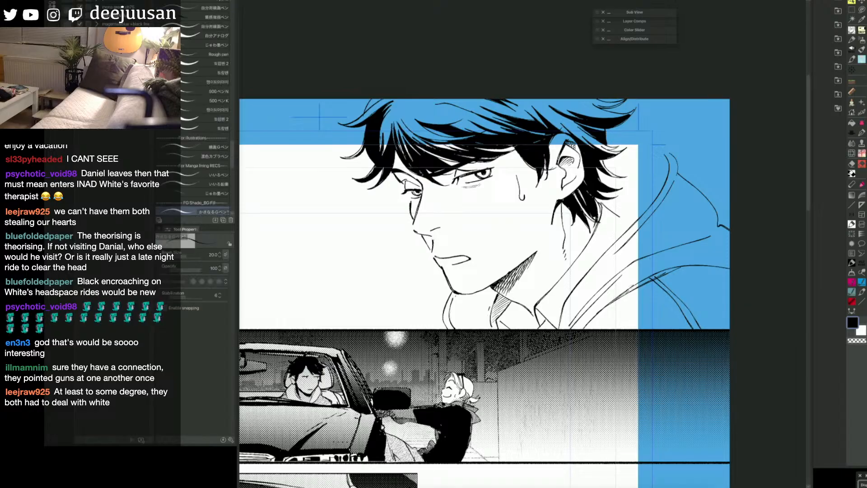
drag(650, 280, 679, 273)
scroll(672, 268, down, 1)
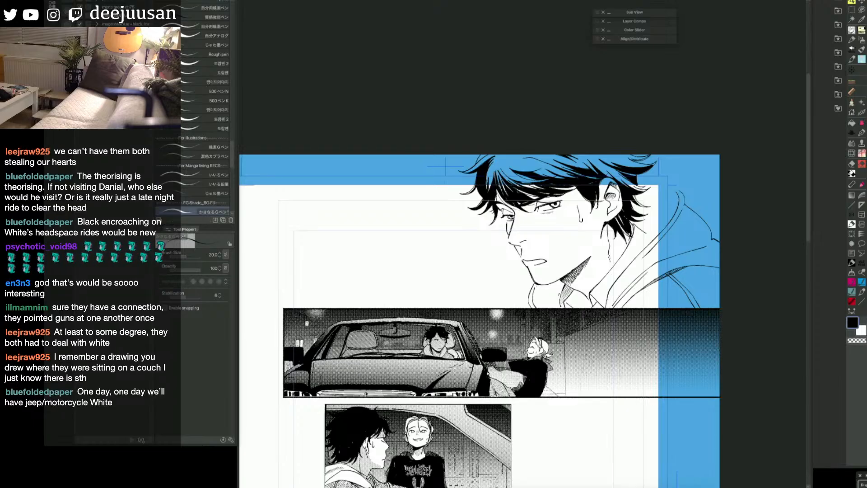
key(h)
drag(667, 354, 666, 352)
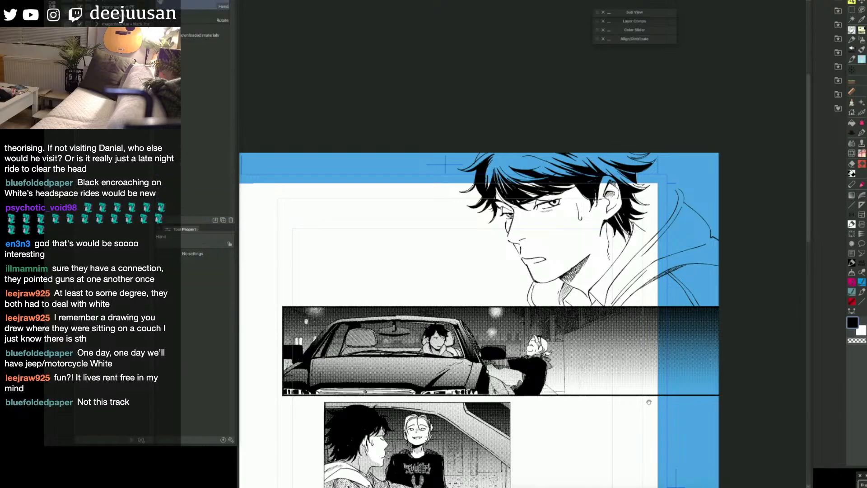
drag(654, 395, 633, 389)
key(g)
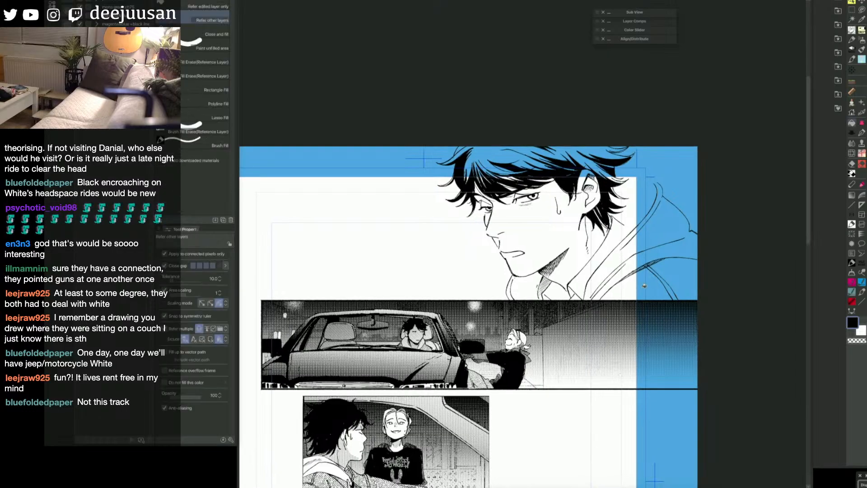
click(673, 276)
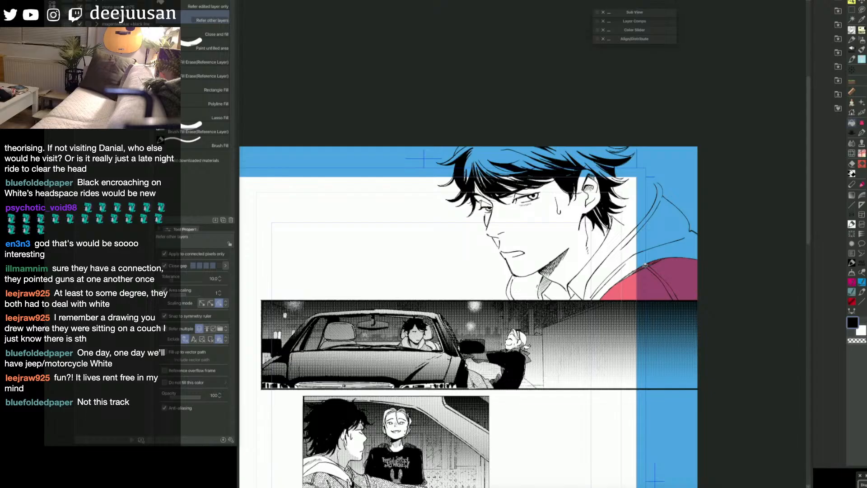
key(p)
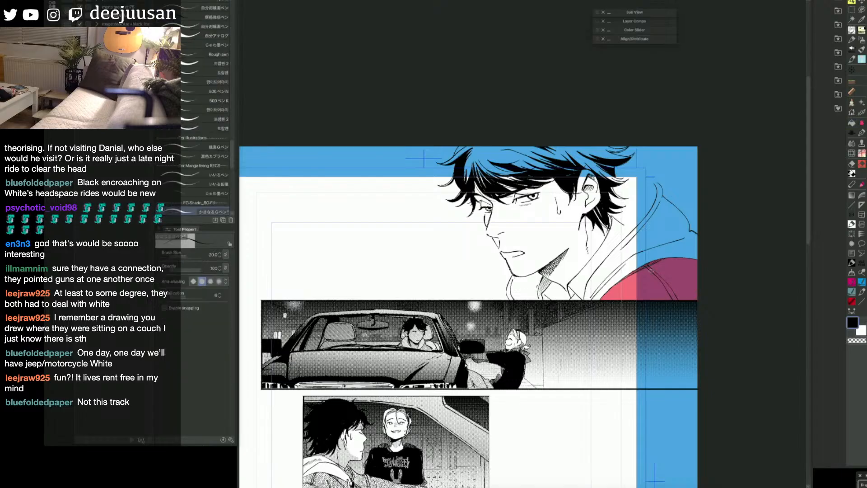
Step: Turn the filled shoulder area into a selection and apply the grainy fabric texture from the Favorite materials to it
key(q)
key(space)
drag(687, 267, 653, 242)
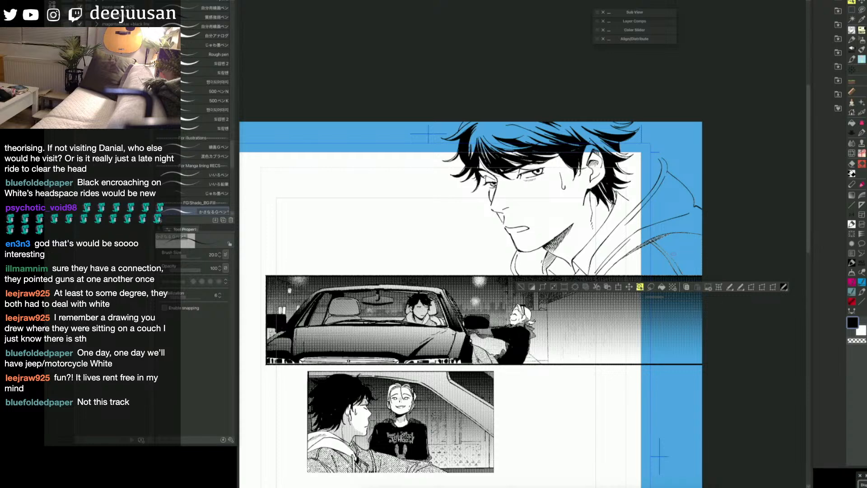
click(838, 109)
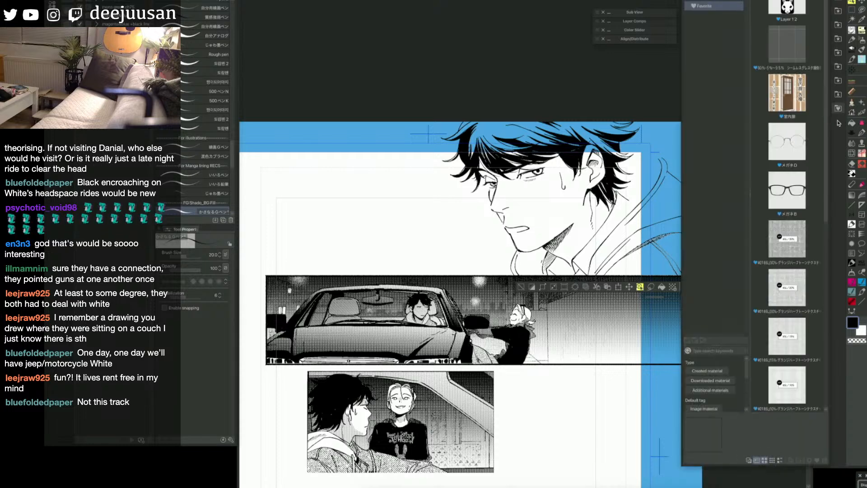
scroll(828, 221, down, 2)
scroll(828, 221, down, 4)
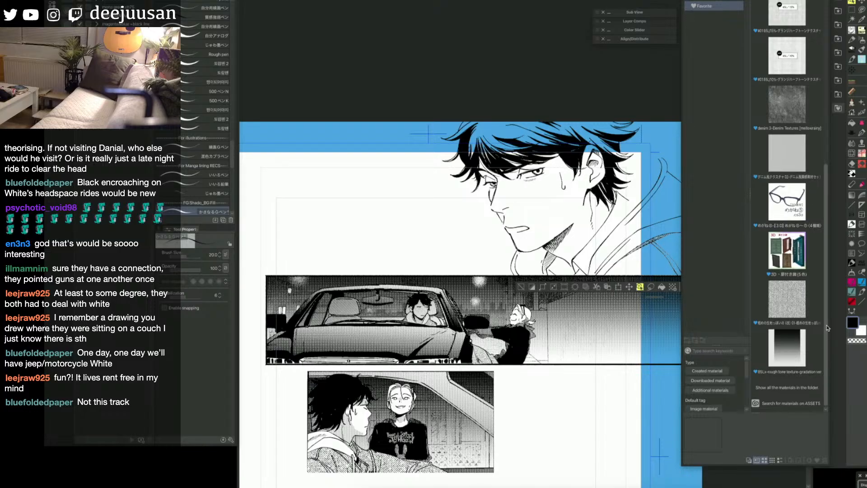
drag(787, 298, 551, 338)
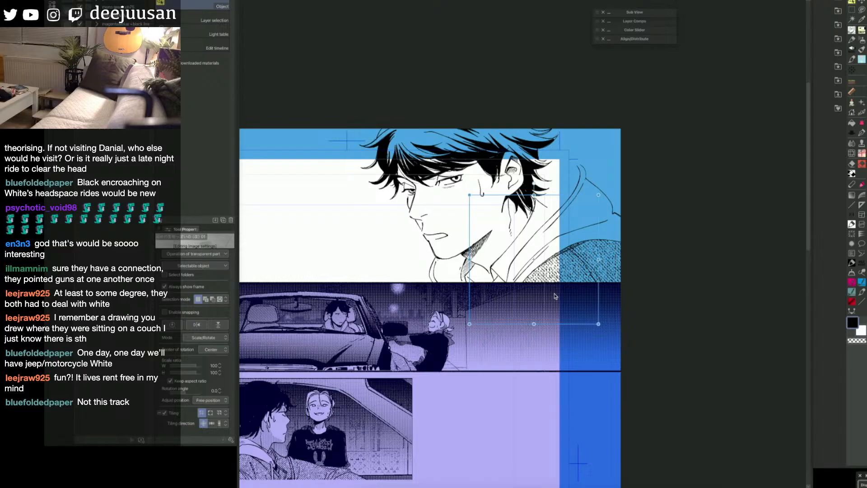
Step: Rotate the jacket's fabric texture by about 12 degrees and deselect it
drag(548, 267, 589, 277)
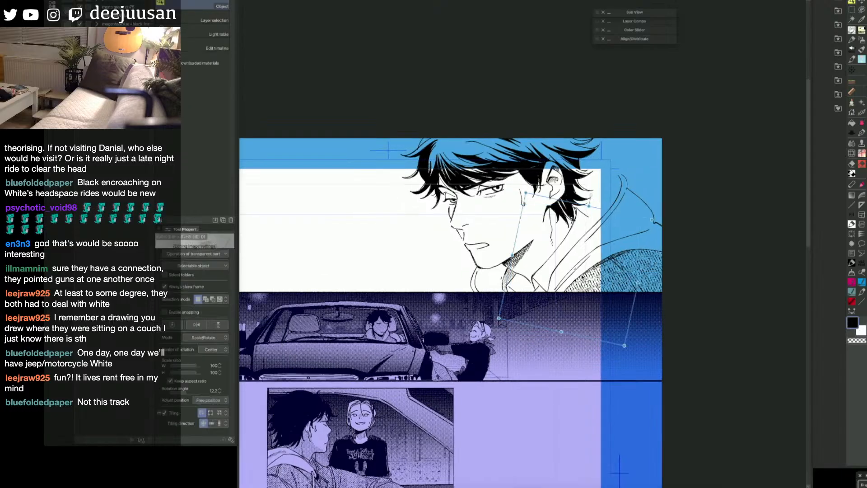
key(q)
click(509, 275)
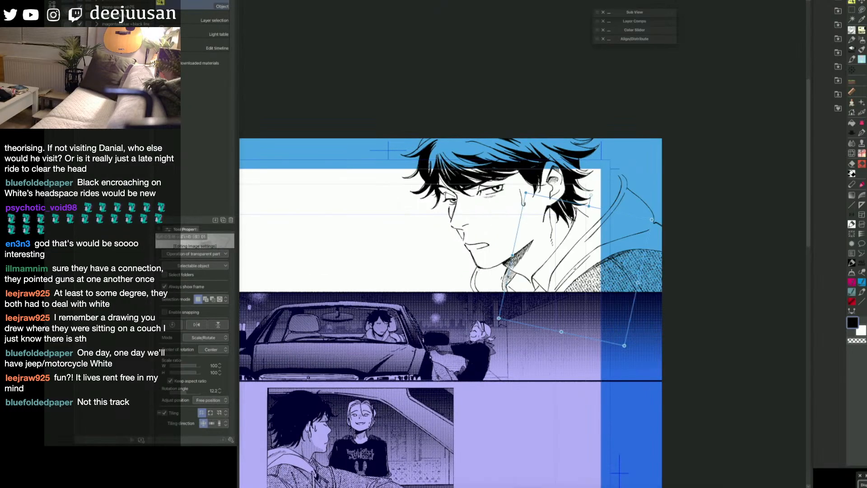
key(q)
click(474, 291)
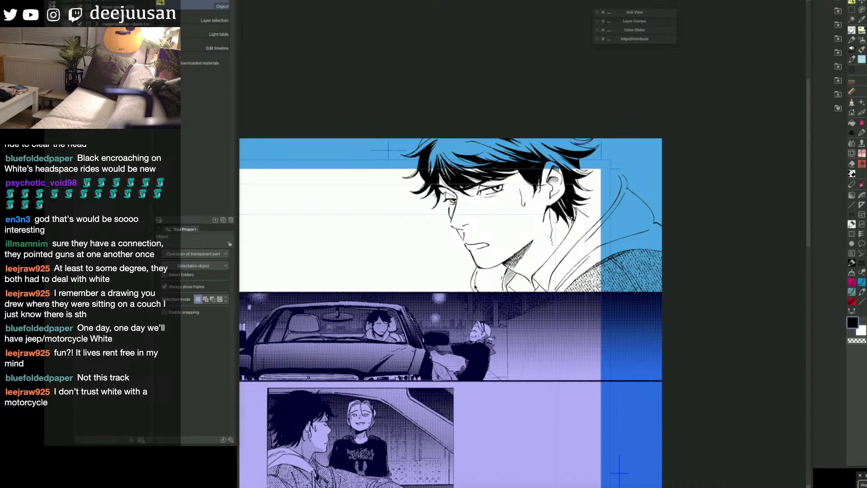
Step: Outline a face shadow in red with the Turnip pen across the nose bridge and beneath the near eye
key(q)
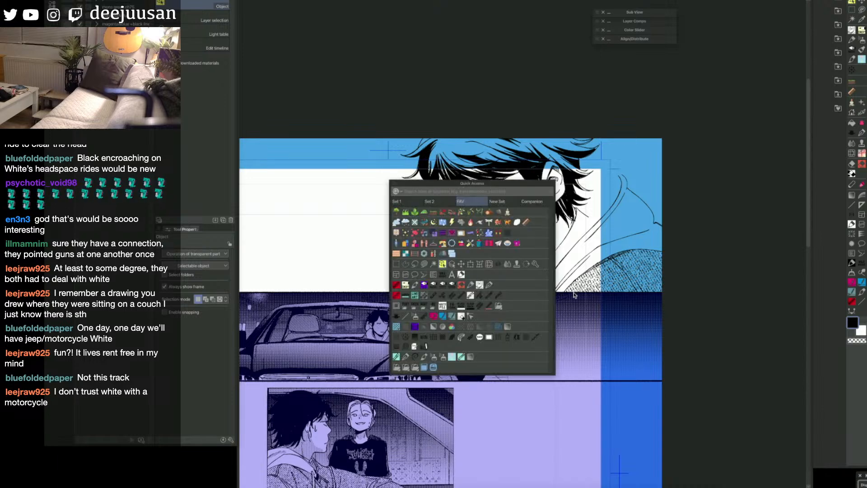
key(q)
key(q)
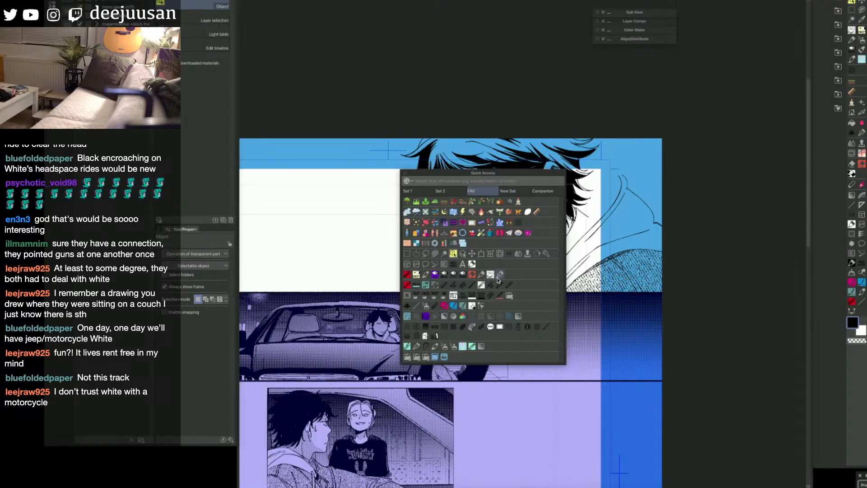
click(443, 277)
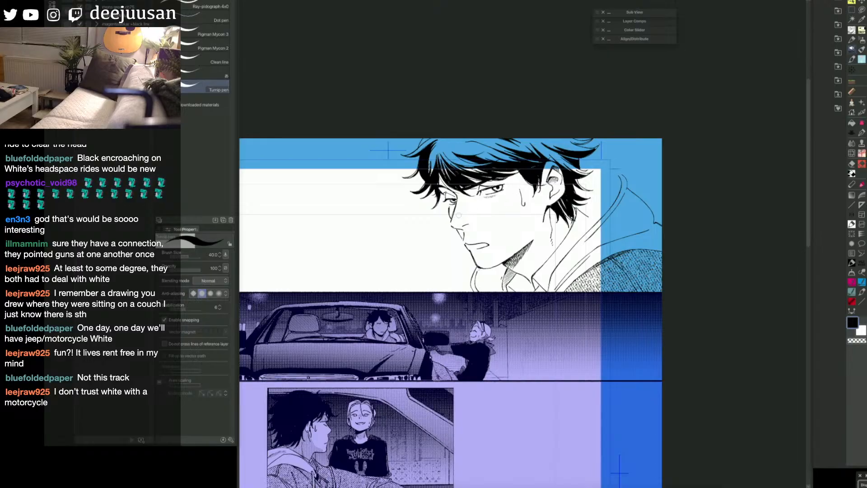
mouse_move(452, 222)
mouse_down()
mouse_move(493, 197)
mouse_move(459, 196)
mouse_up()
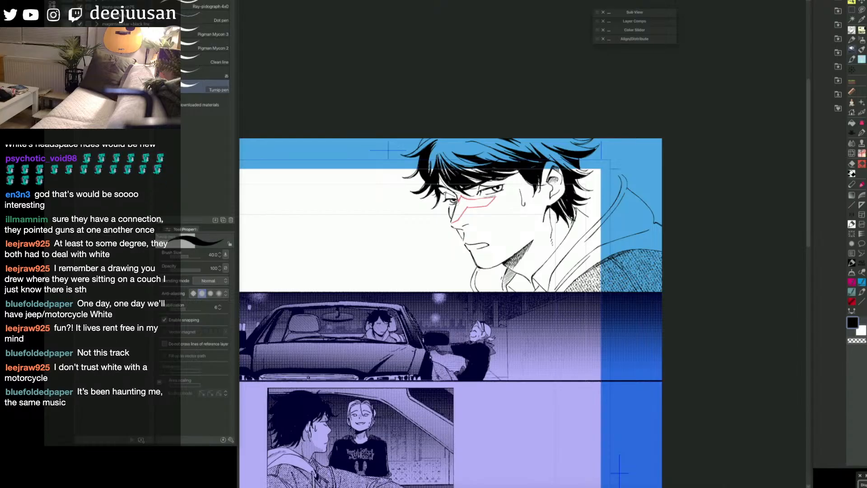
mouse_move(457, 198)
mouse_down()
mouse_move(441, 189)
mouse_move(453, 194)
mouse_up()
Step: Fill the outlined shadow around the far eye, brow and side of the nose with red
key(g)
click(446, 183)
click(462, 189)
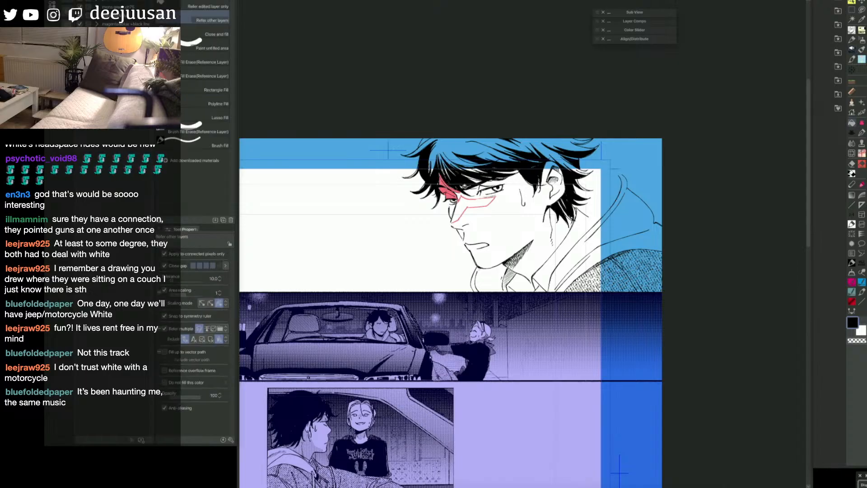
click(461, 192)
key(p)
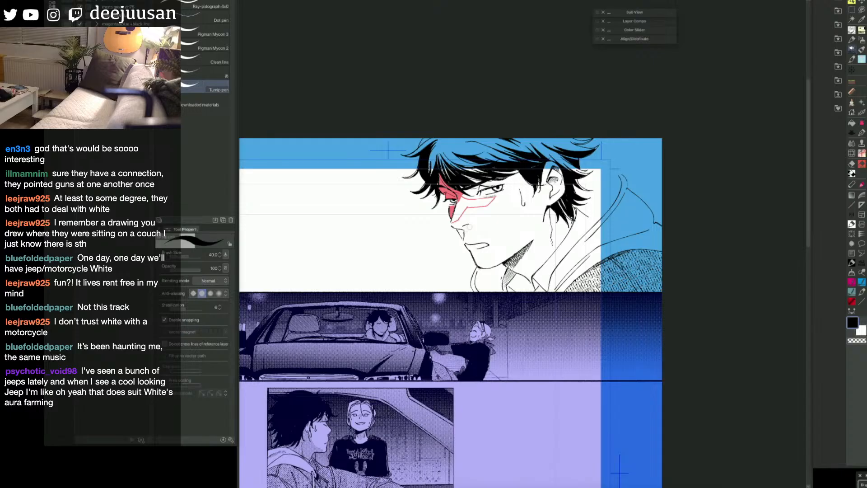
Step: Outline the highlight by the mouth, close the gaps along the neck, and fill the face and neck shadow with red
drag(464, 231, 482, 244)
key(g)
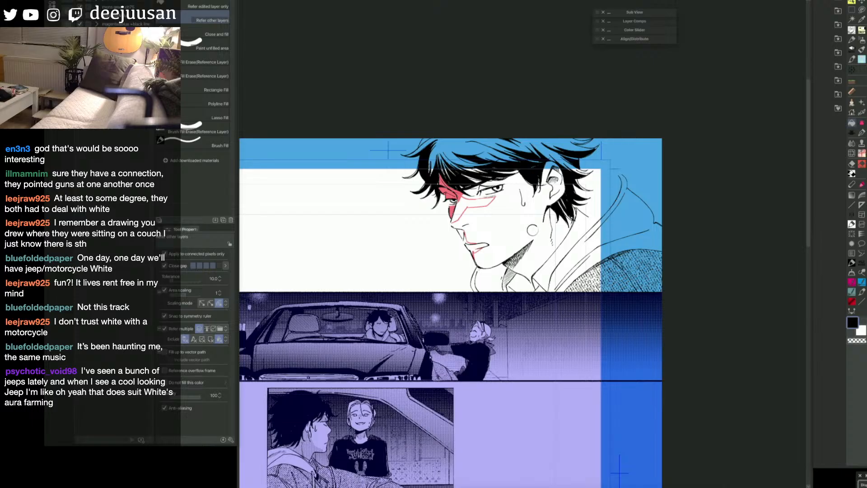
click(528, 271)
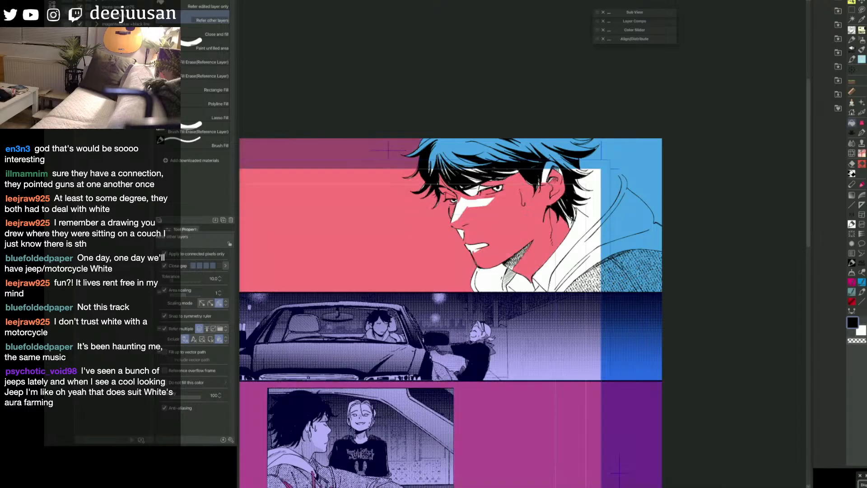
key(p)
key(ctrl+z)
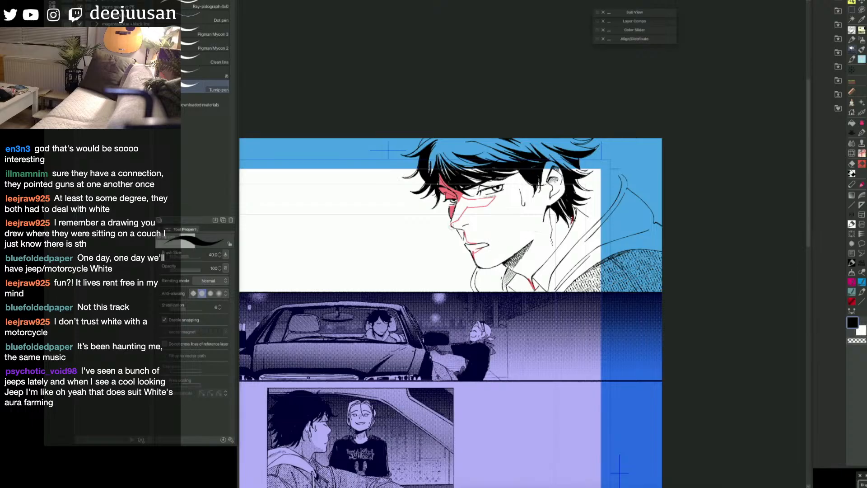
key(g)
click(508, 214)
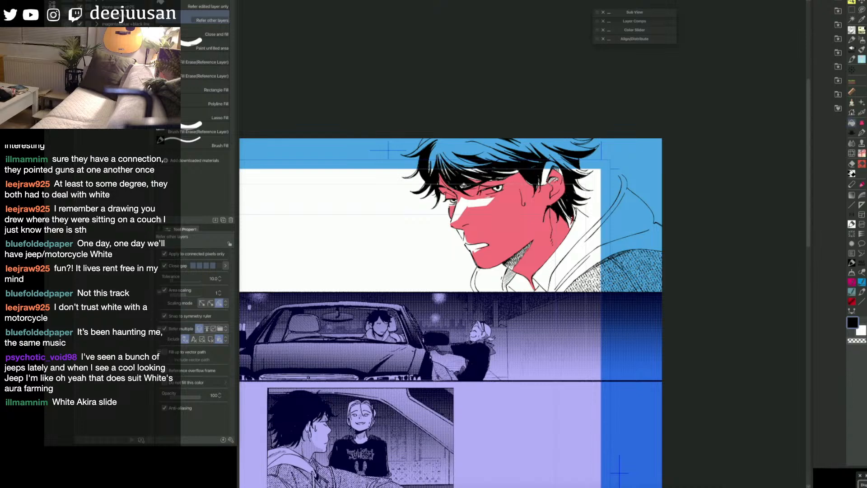
Step: Paint the unfilled parts of the ear and the hatched area beneath the jaw red with the Turnip pen
key(p)
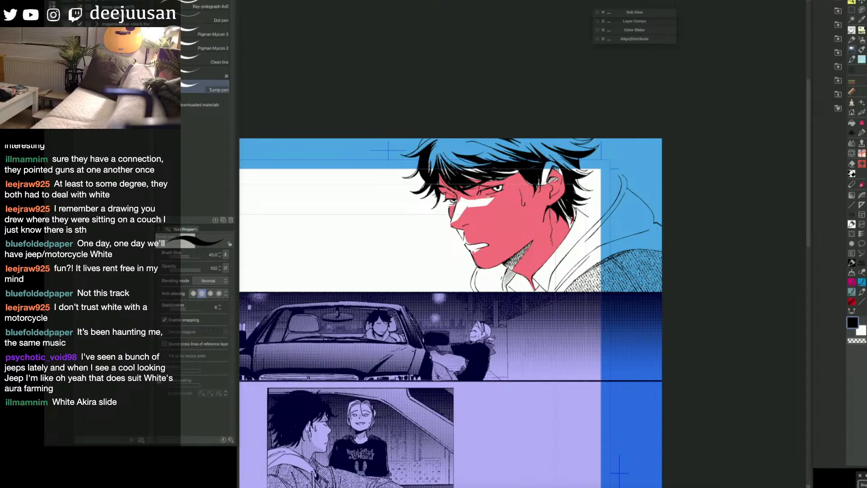
mouse_move(538, 185)
mouse_down()
mouse_move(545, 168)
mouse_move(534, 190)
mouse_up()
mouse_move(549, 162)
mouse_down()
mouse_move(544, 185)
mouse_move(553, 165)
mouse_move(561, 176)
mouse_move(552, 181)
mouse_up()
drag(558, 166, 551, 161)
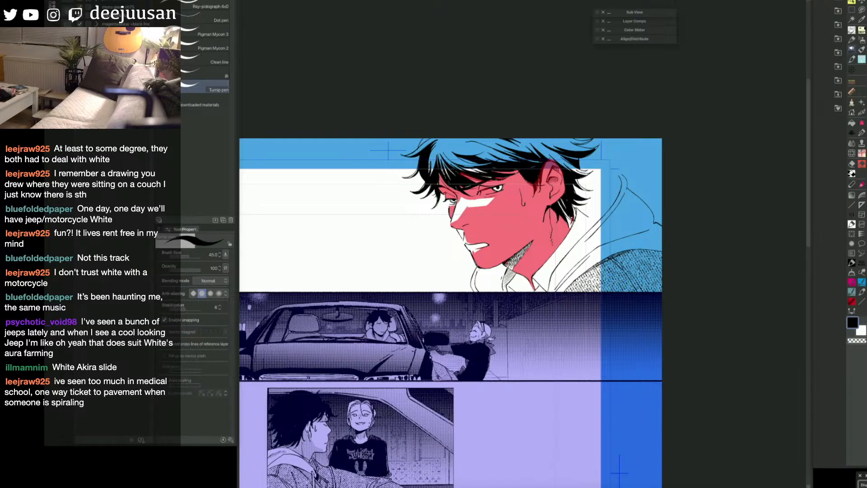
drag(512, 261, 503, 267)
mouse_move(513, 265)
mouse_down()
mouse_move(506, 270)
mouse_move(513, 264)
mouse_up()
mouse_move(527, 247)
mouse_down()
mouse_move(514, 265)
mouse_move(524, 249)
mouse_up()
key(g)
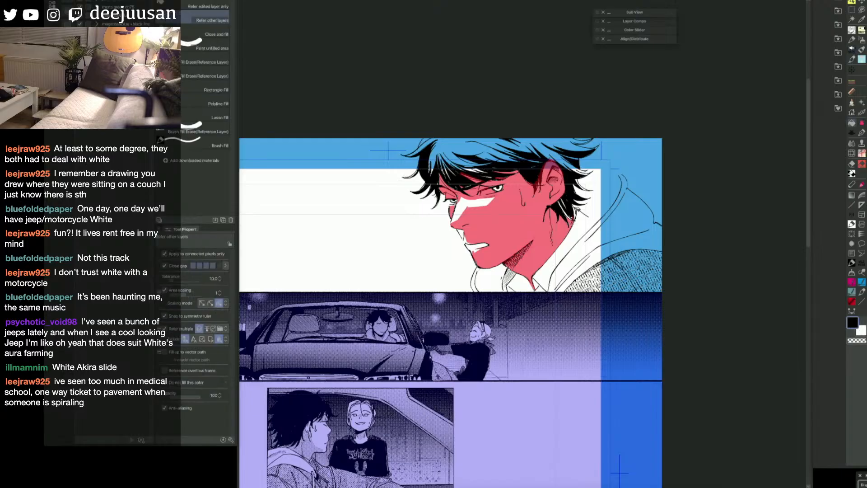
key(p)
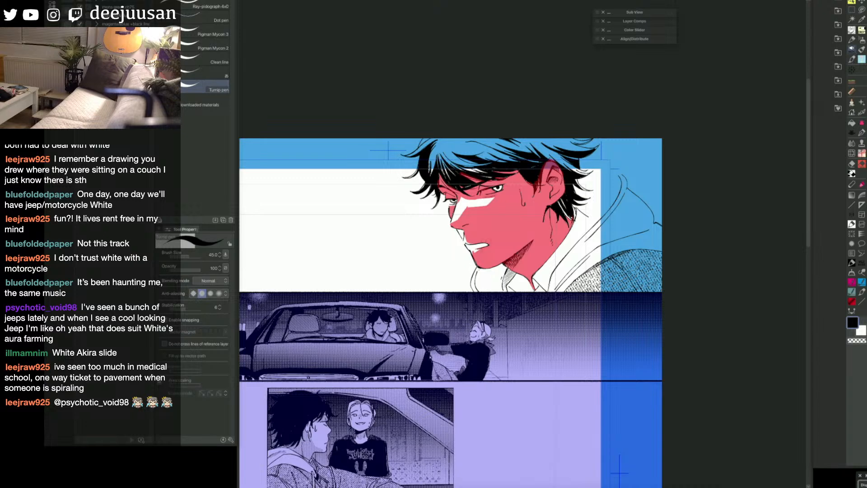
Step: Close the hood's open edge behind the neck with a red line and fill the hood's inside with red
drag(622, 285, 585, 289)
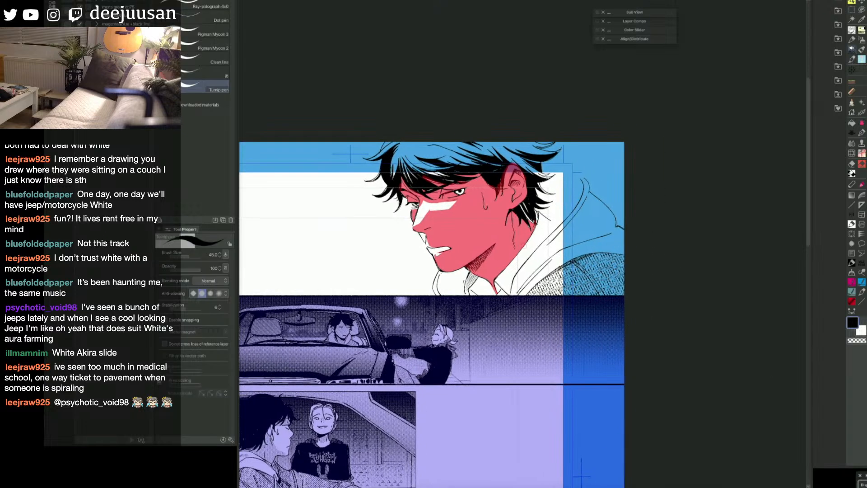
click(562, 198)
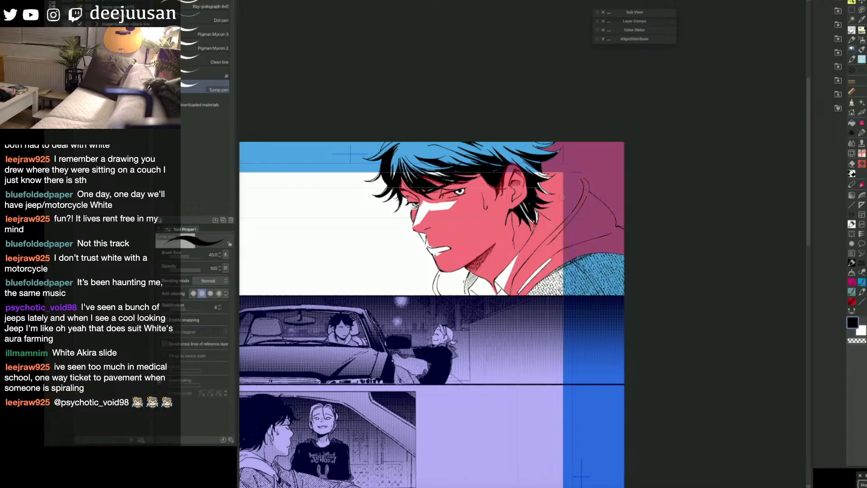
key(ctrl+z)
drag(545, 190, 582, 177)
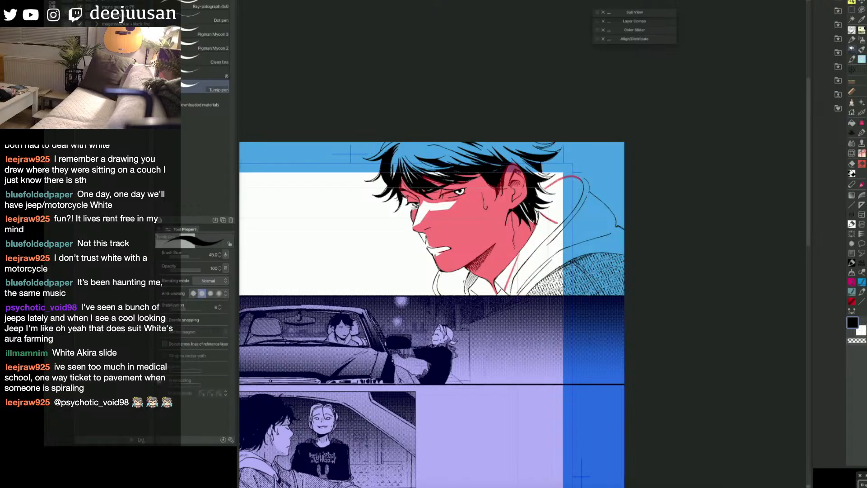
key(g)
click(557, 198)
key(p)
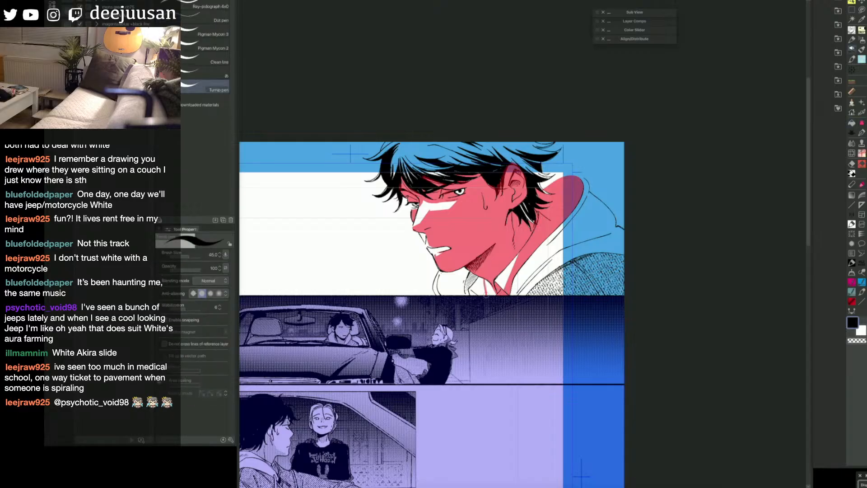
key(g)
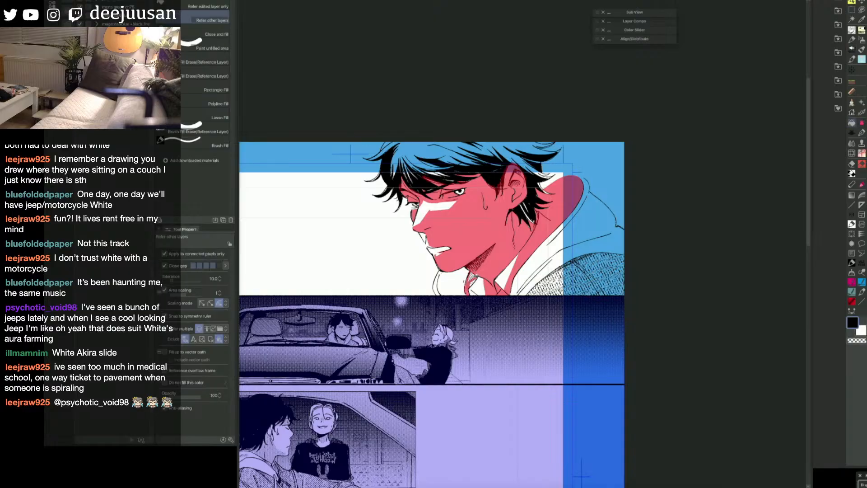
key(p)
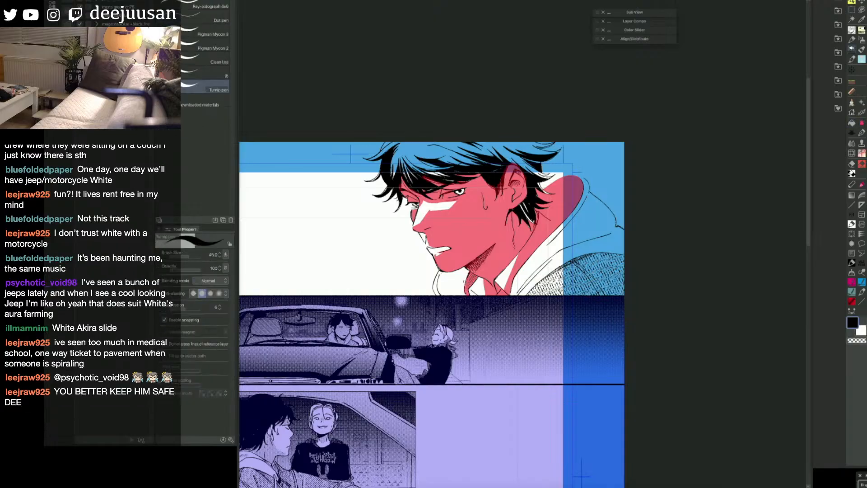
Step: Outline a highlight patch on the hood's outer fold and fill the fold around it with red
mouse_move(531, 274)
mouse_down()
mouse_move(560, 247)
mouse_move(603, 228)
mouse_move(602, 215)
mouse_move(569, 218)
mouse_up()
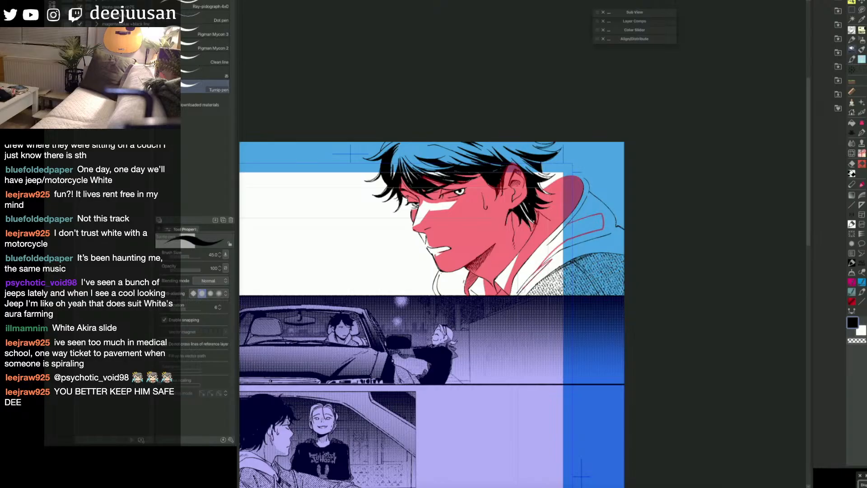
key(g)
click(590, 240)
key(ctrl+z)
key(p)
key(g)
click(604, 204)
key(p)
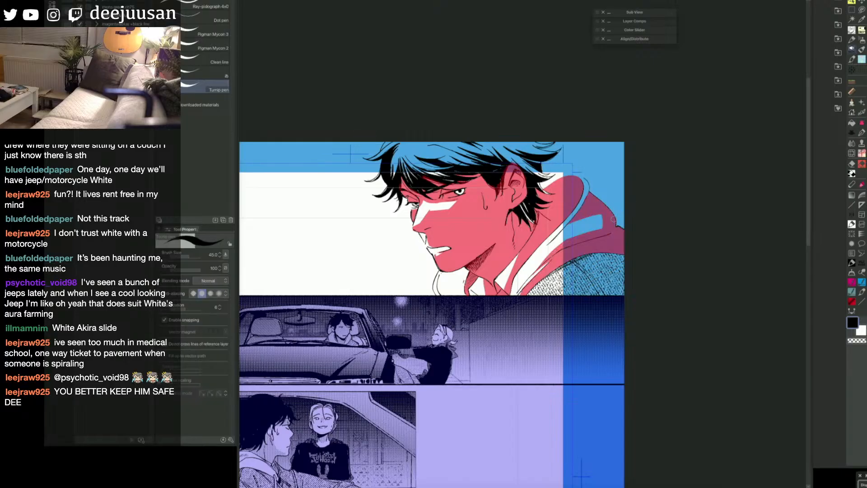
Step: Turn the red shadow areas into a selection and apply a simple tone of circle dots at 15% density
key(ctrl+a)
key(Delete)
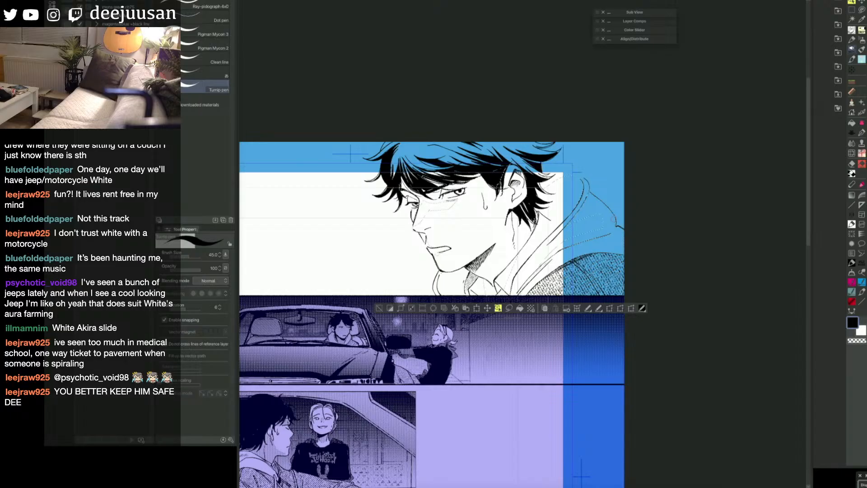
click(531, 308)
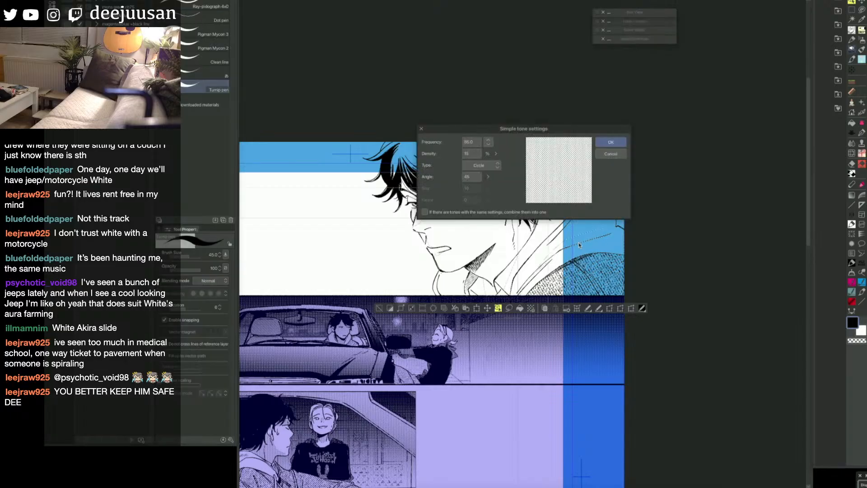
click(607, 138)
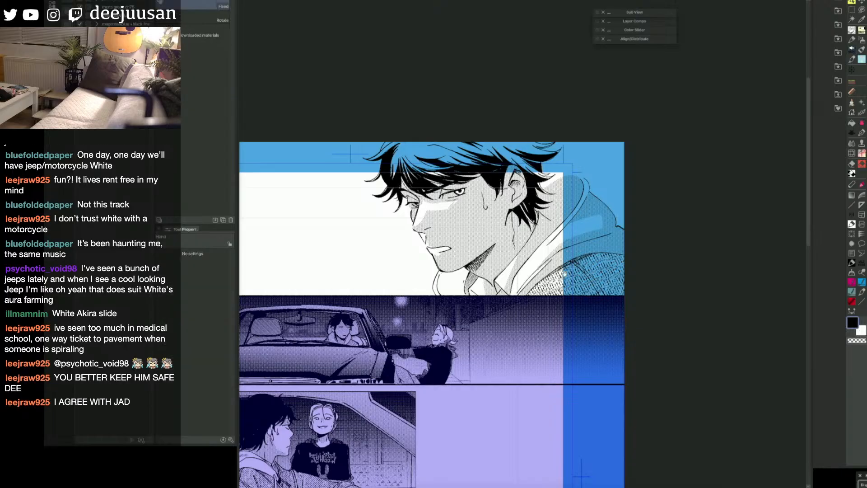
Step: Outline a shadow on the far side of the hood beside the collar and fill it with the tone
drag(416, 206, 422, 202)
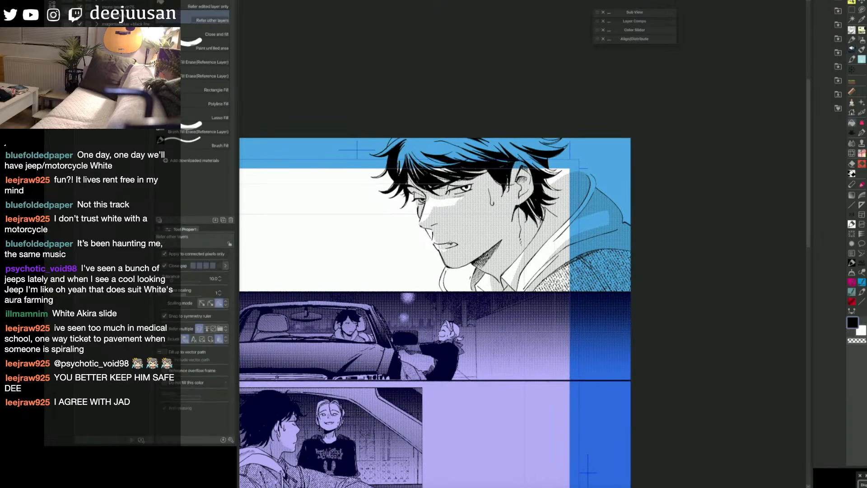
drag(472, 268, 469, 259)
drag(470, 257, 462, 284)
key(g)
click(470, 266)
key(p)
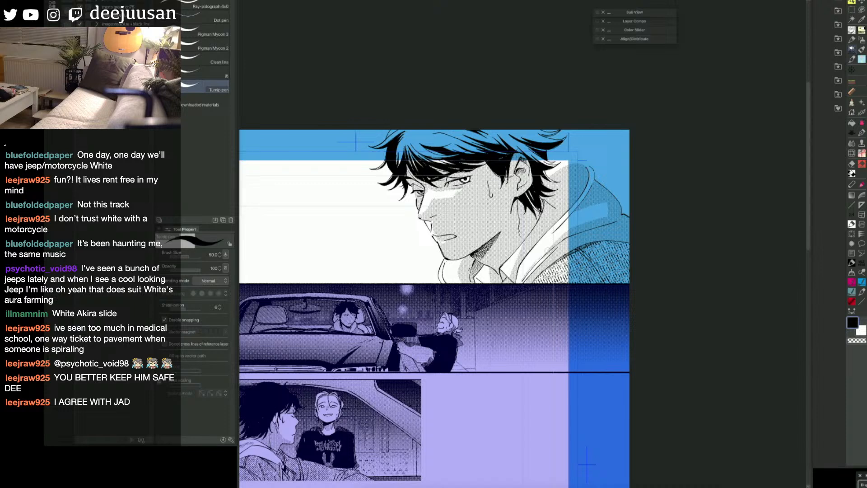
Step: Soften the shadow tone on the hood behind the neck with the textured eraser brush at size 200
key(e)
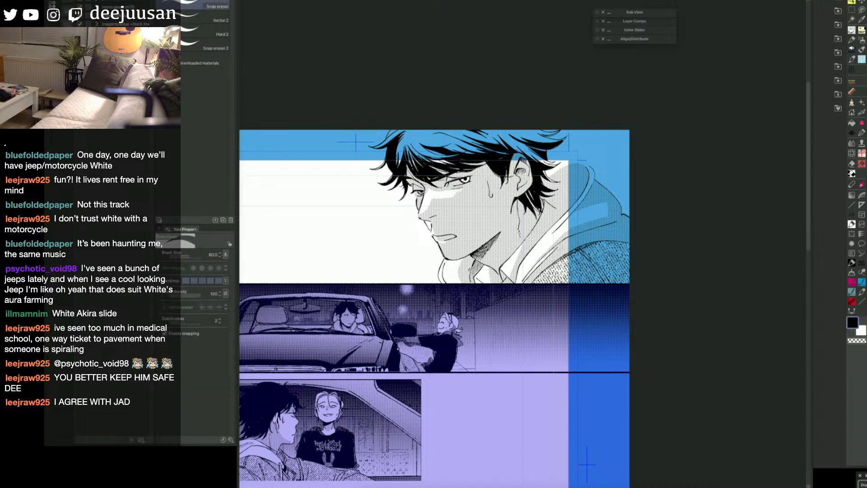
key(p)
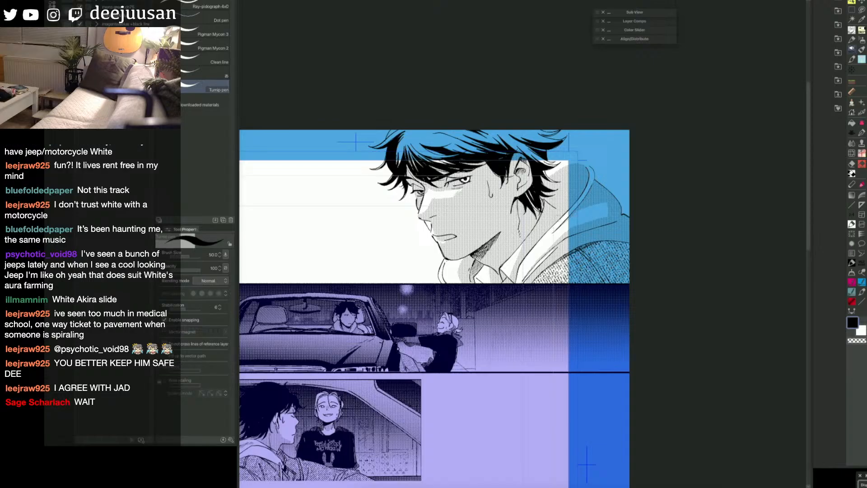
key(q)
click(546, 256)
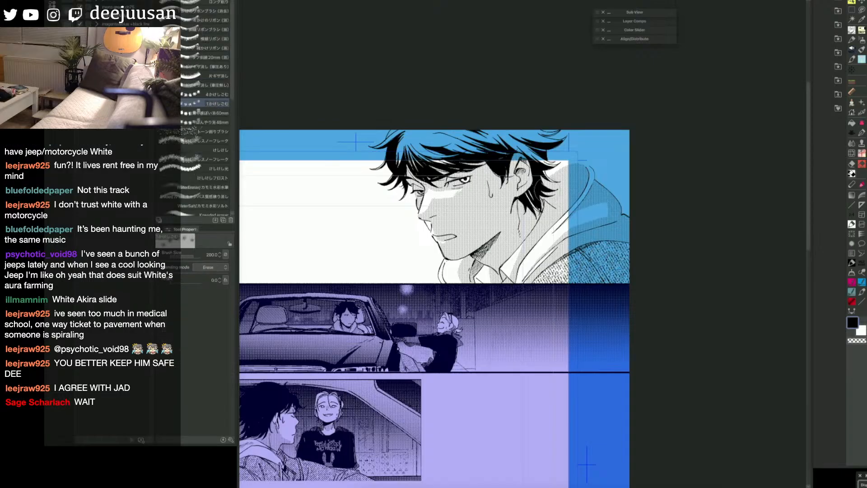
drag(546, 185, 575, 167)
key(space)
drag(696, 300, 709, 300)
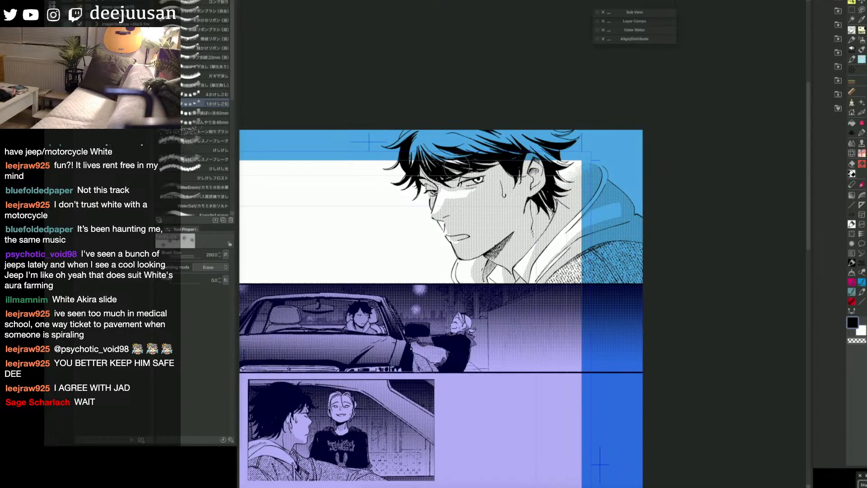
Step: Fill the large unfilled area of the man's upper hair with red
ctrl+shift+click(423, 146)
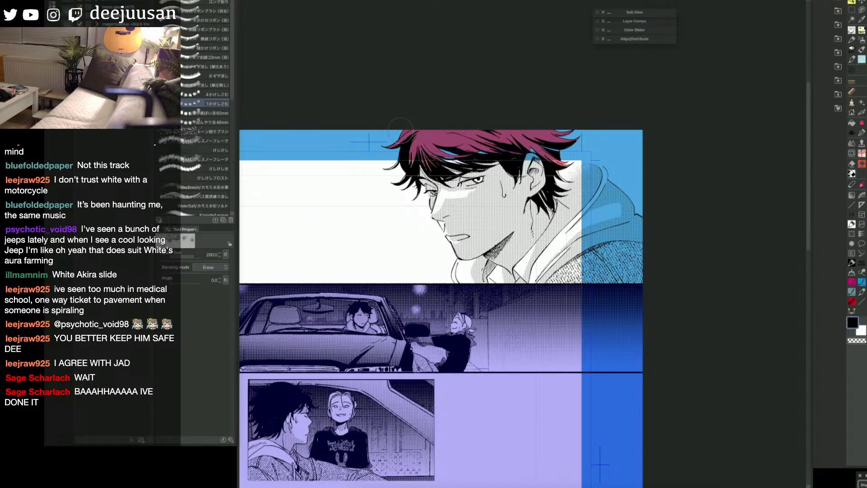
key(g)
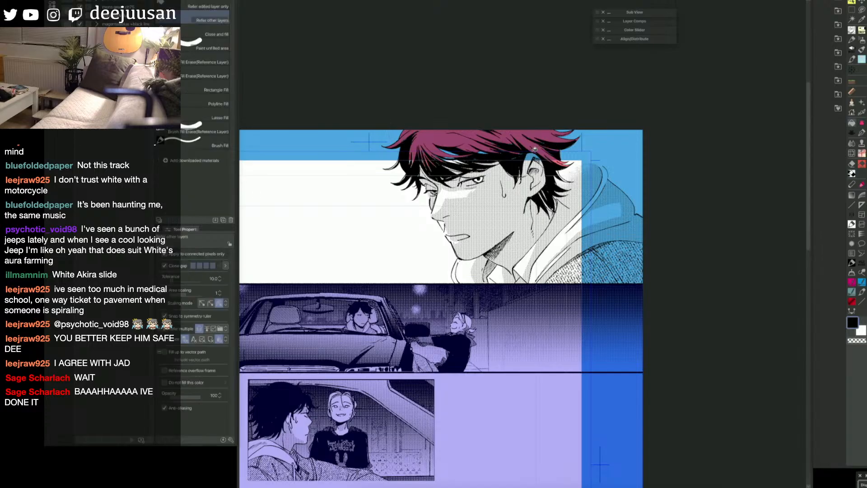
key(e)
key(q)
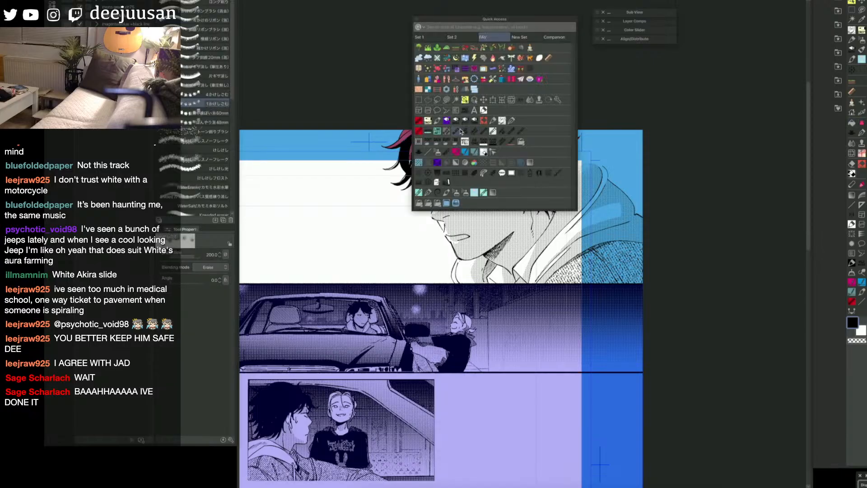
click(460, 125)
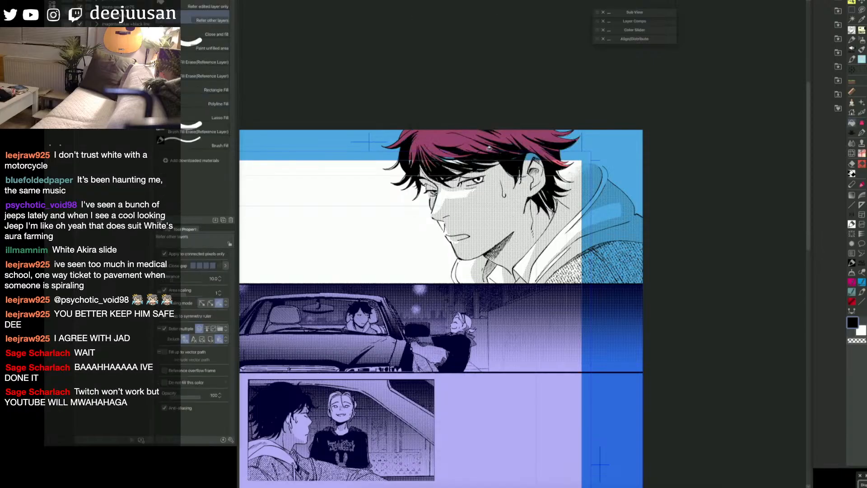
Step: Close the gaps in the hair strands behind the ear and fill them with red
key(p)
drag(556, 168, 562, 174)
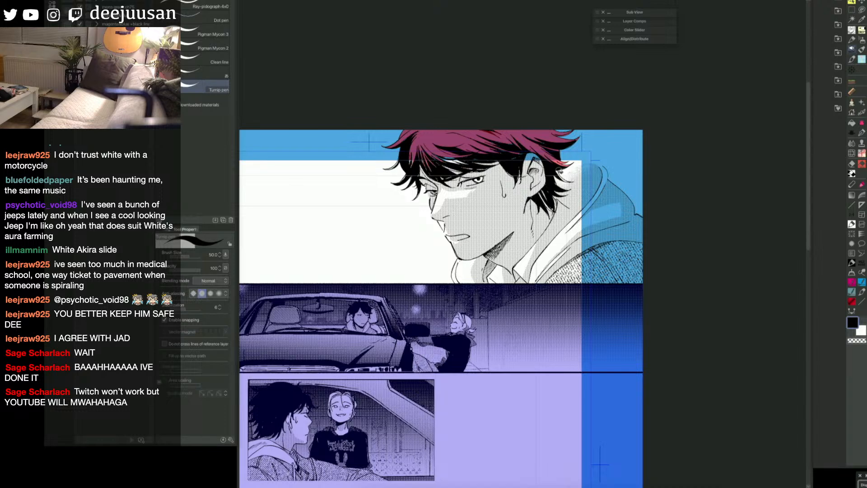
key(g)
click(570, 172)
key(p)
key(ctrl+z)
key(g)
key(p)
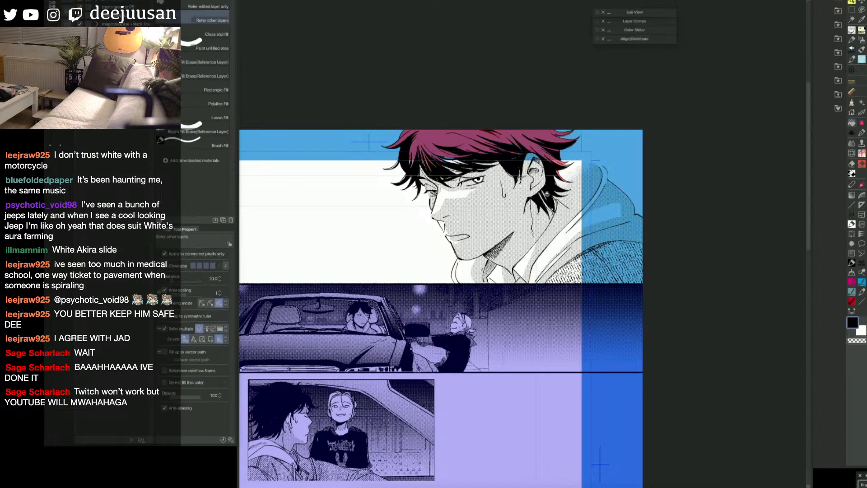
Step: Paint the hair highlights at the nape and fringe red and turn the red hair areas into a selection
drag(540, 193, 552, 208)
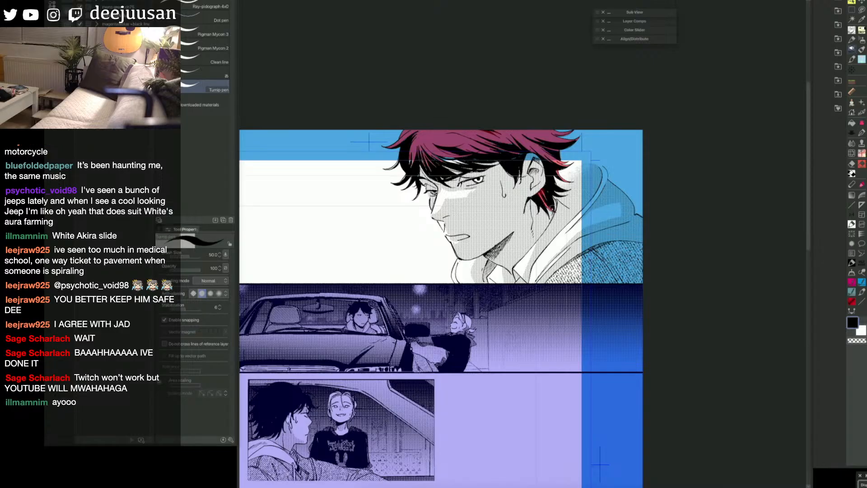
mouse_move(466, 165)
mouse_down()
mouse_move(446, 159)
mouse_move(445, 167)
mouse_move(464, 171)
mouse_up()
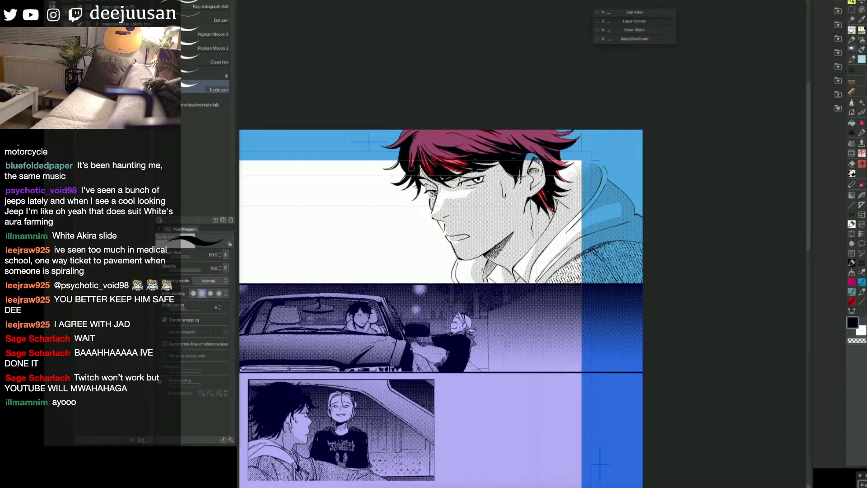
key(g)
key(p)
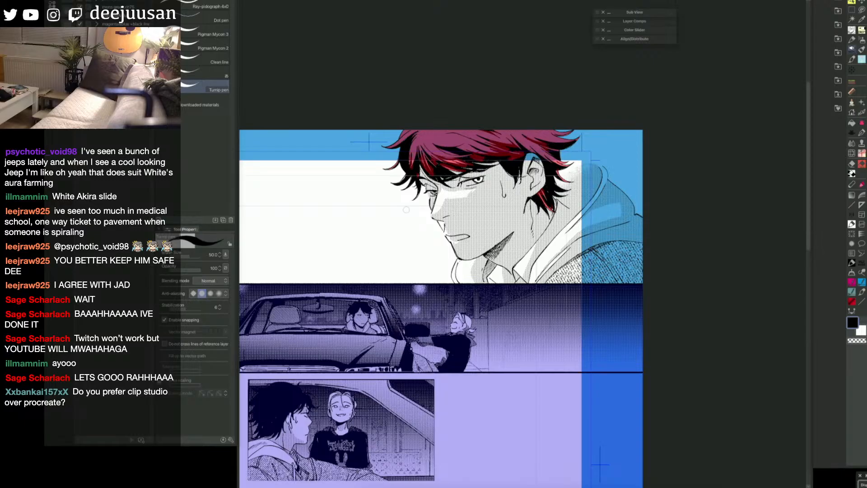
key(q)
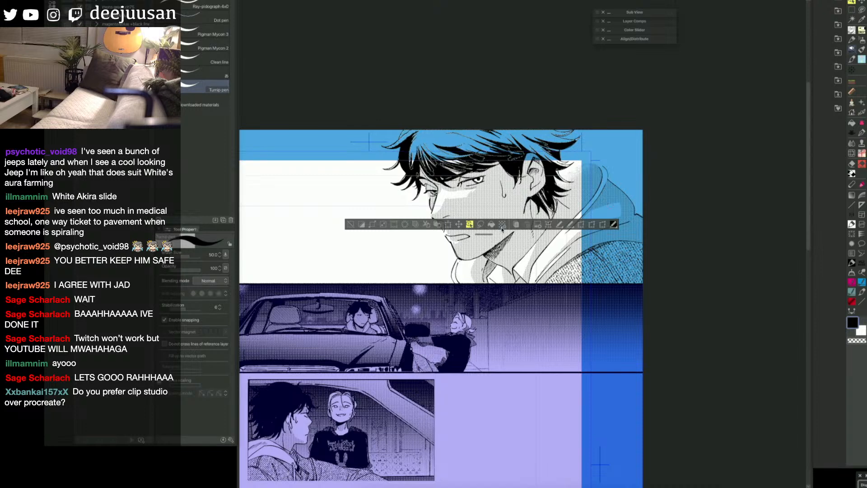
Step: Place a texture tone material from the favourite materials over the selected hair areas of the close-up
click(839, 109)
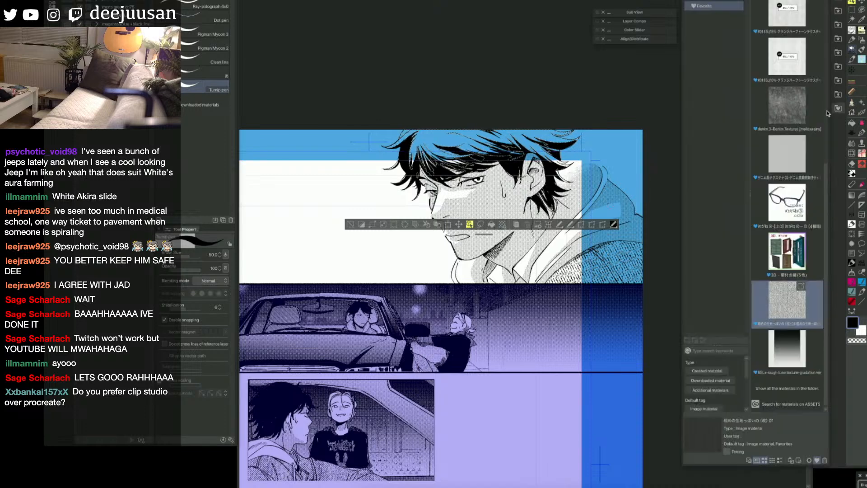
scroll(829, 109, down, 3)
scroll(795, 135, up, 3)
drag(788, 48, 497, 144)
drag(579, 296, 629, 314)
key(space)
drag(658, 385, 691, 352)
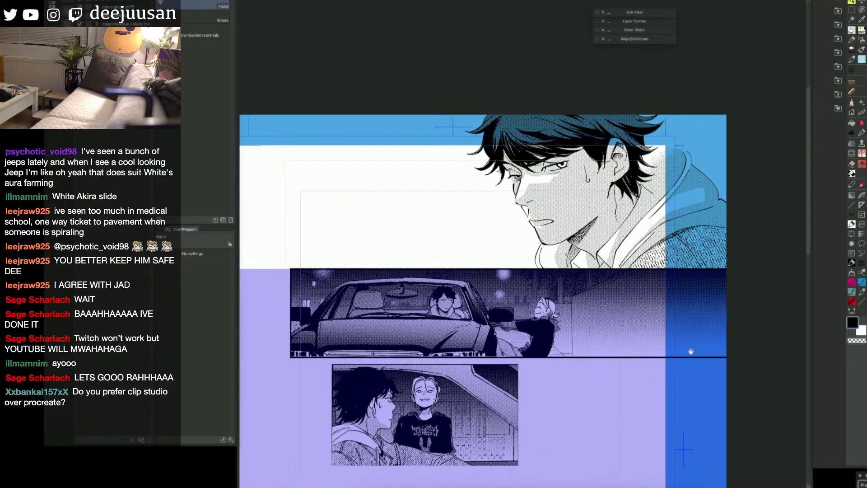
key(p)
key(o)
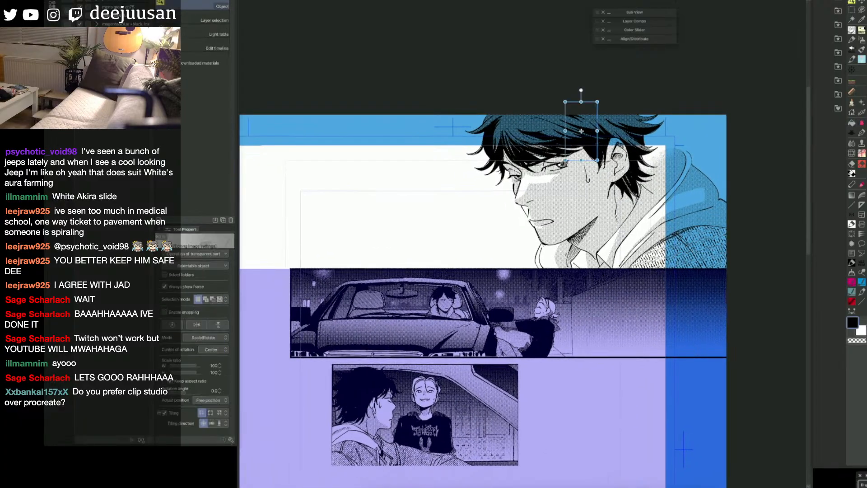
key(q)
click(563, 169)
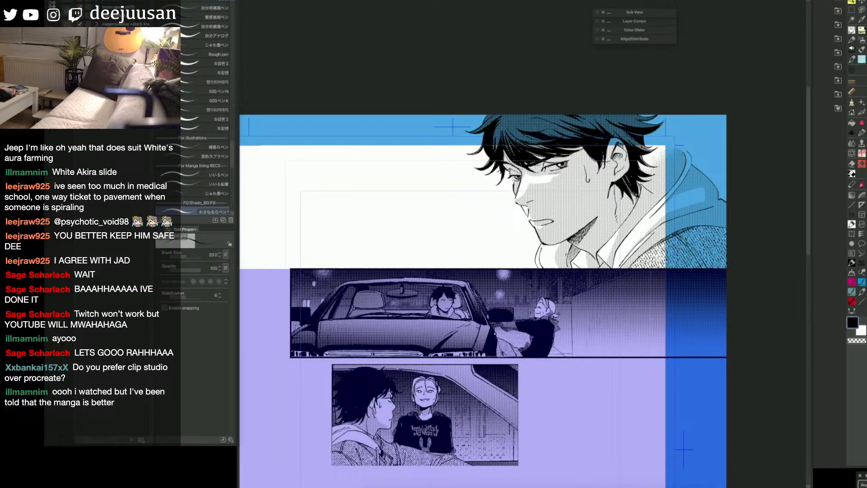
drag(641, 329, 612, 332)
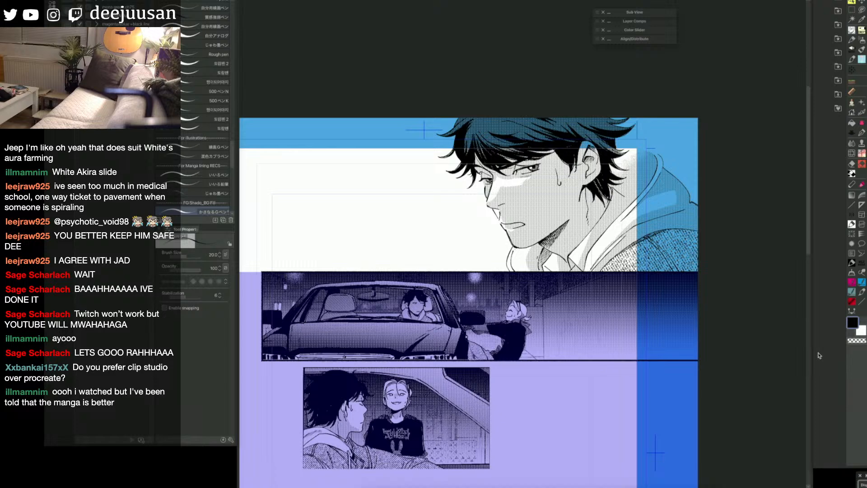
drag(697, 337, 749, 313)
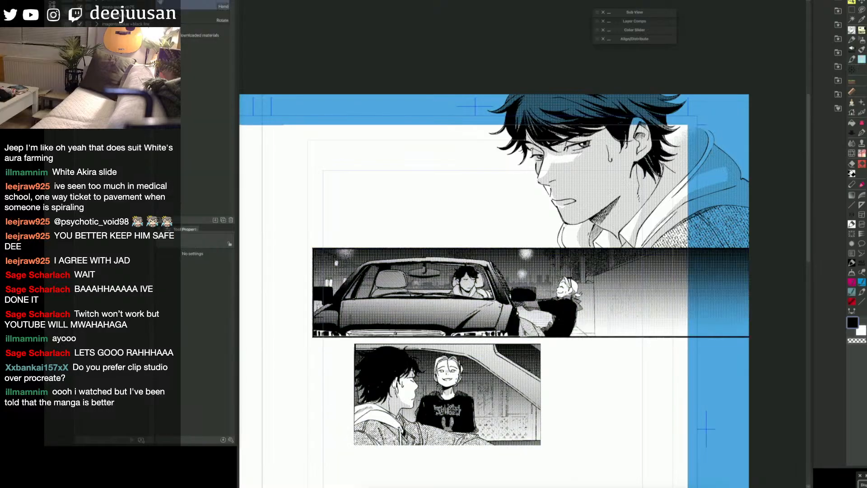
drag(721, 377, 747, 339)
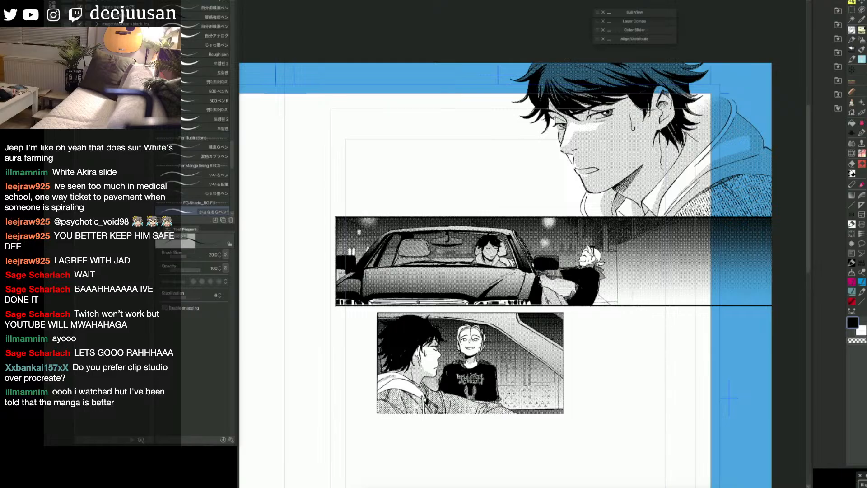
key(q)
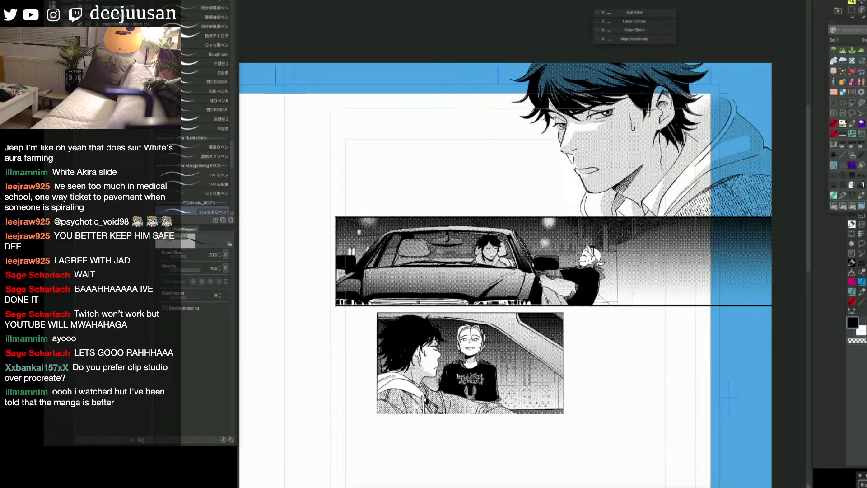
key(q)
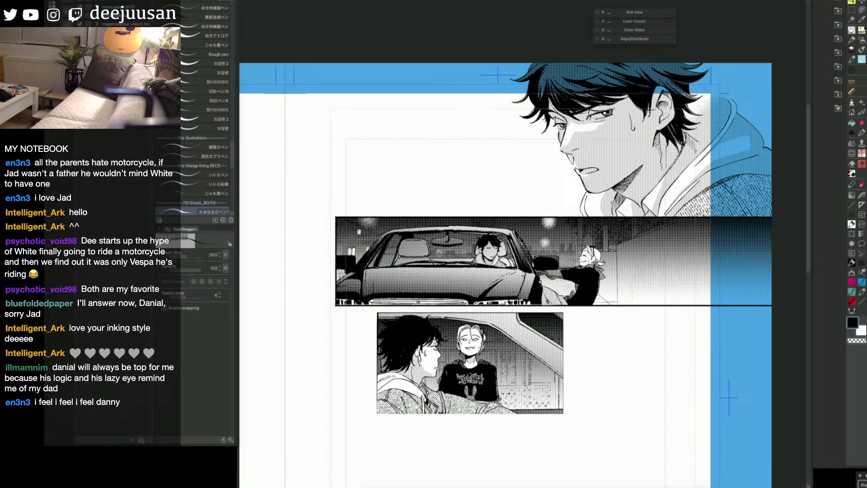
drag(602, 111, 613, 108)
drag(548, 104, 551, 115)
scroll(545, 377, down, 1)
drag(647, 394, 654, 380)
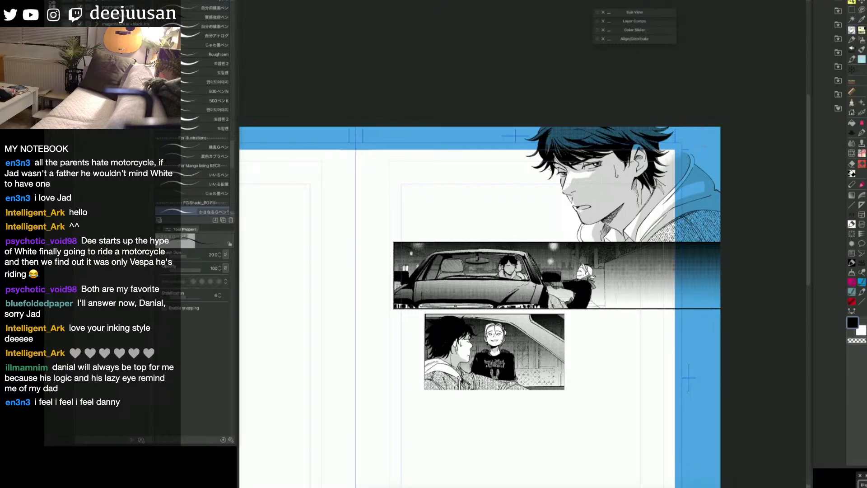
scroll(480, 251, down, 1)
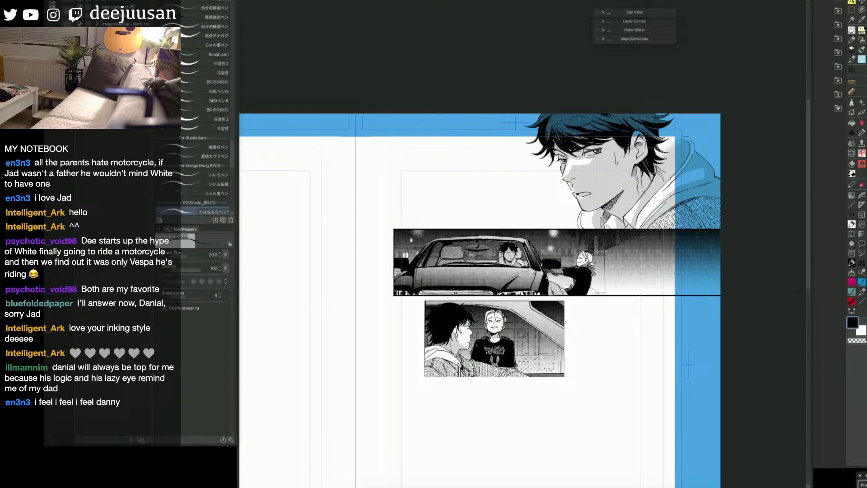
drag(611, 362, 618, 352)
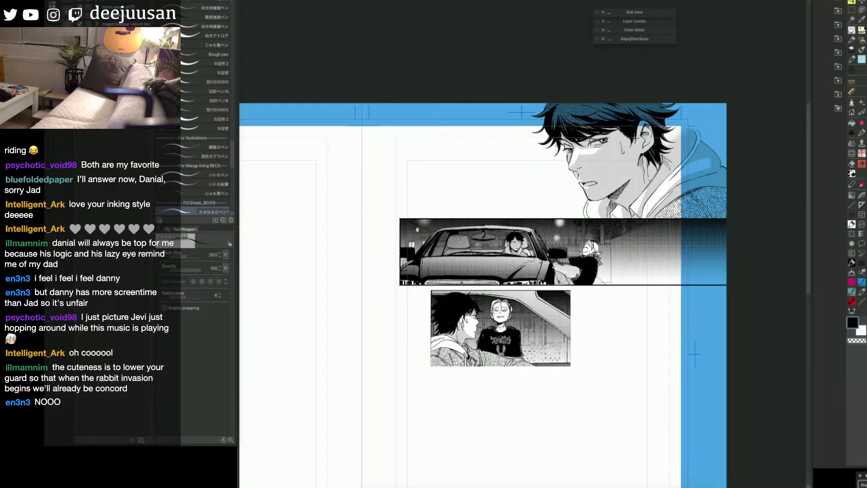
drag(646, 378, 643, 364)
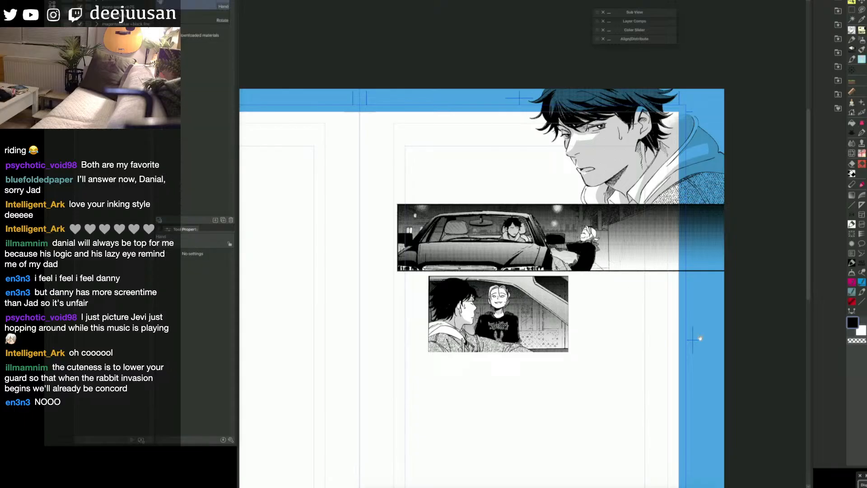
drag(715, 368, 696, 366)
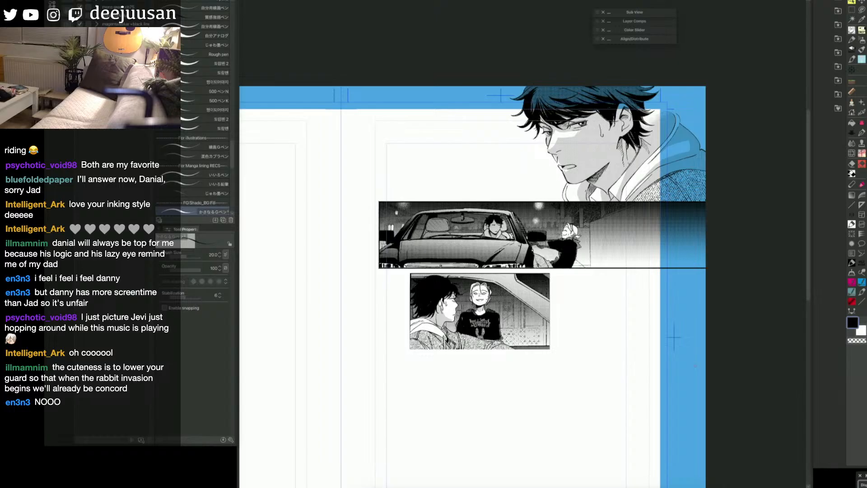
mouse_move(630, 412)
mouse_down()
mouse_move(619, 420)
mouse_move(643, 459)
mouse_up()
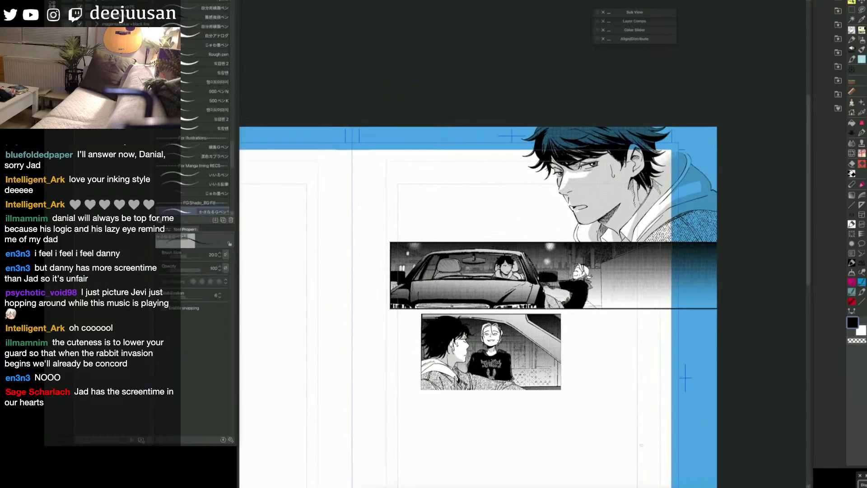
Step: Select the man's toned area, add a Manga gradient shadow from above his hair down over the hood, deselect and save the page
key(ctrl+t)
key(ctrl+s)
key(o)
click(603, 206)
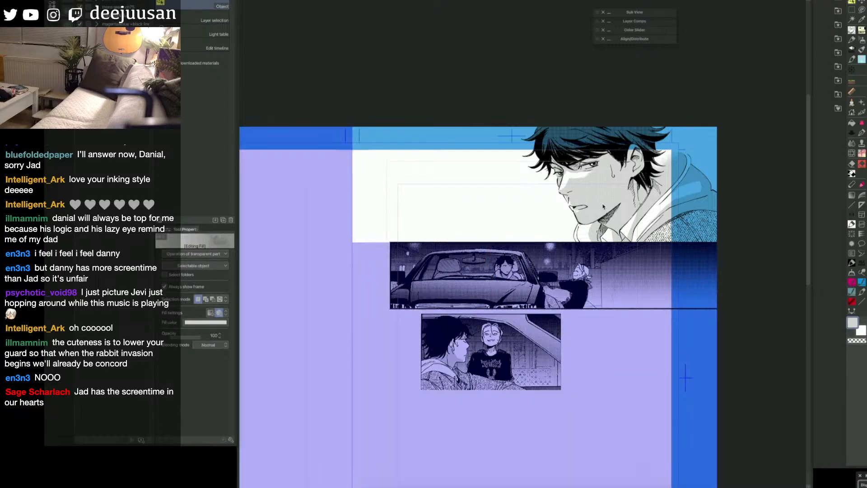
key(ctrl+shift+d)
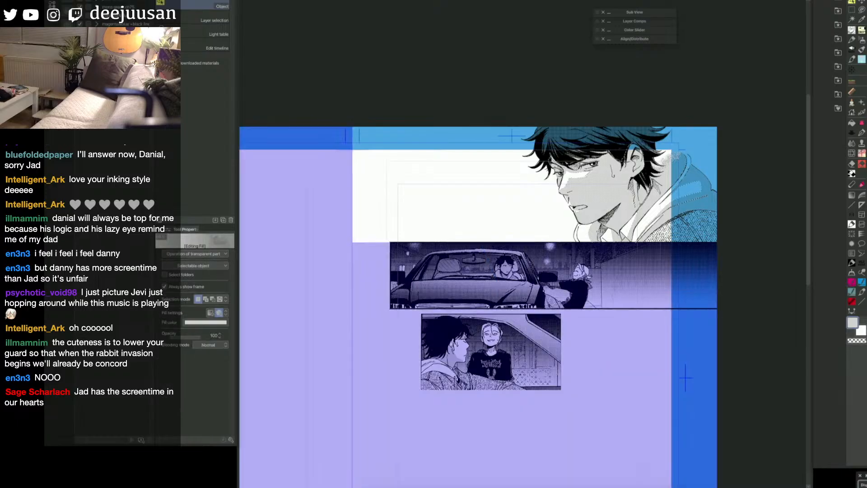
key(q)
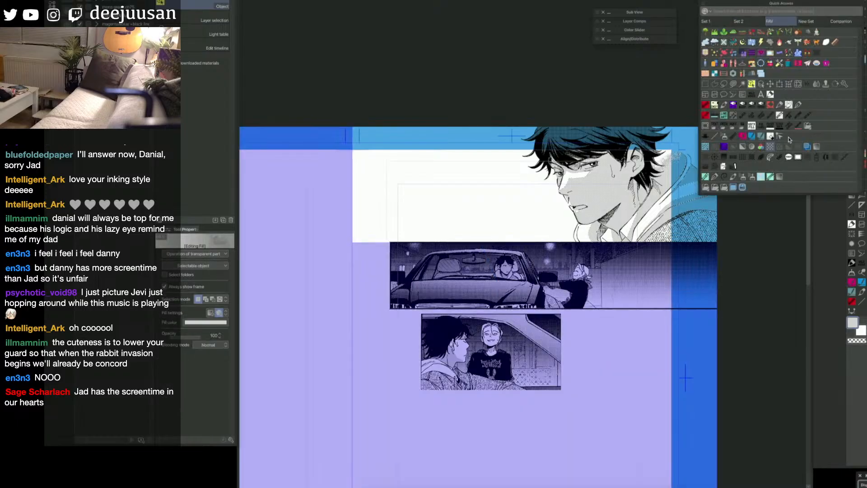
click(818, 147)
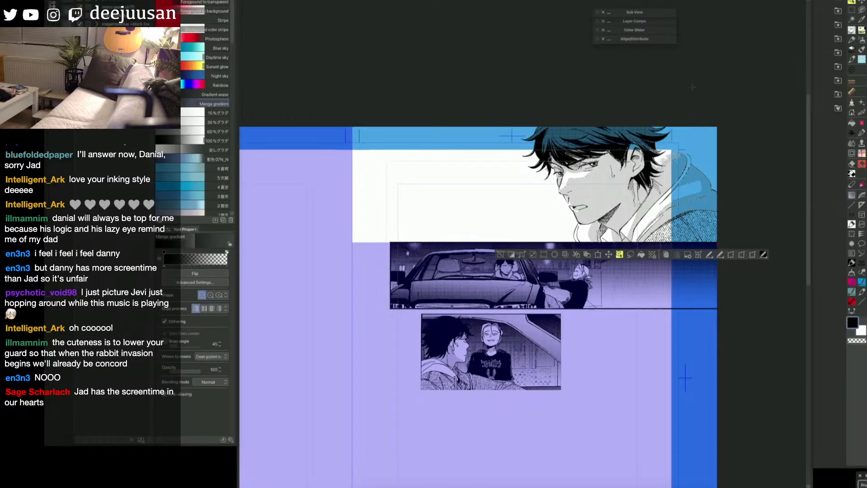
drag(693, 87, 635, 222)
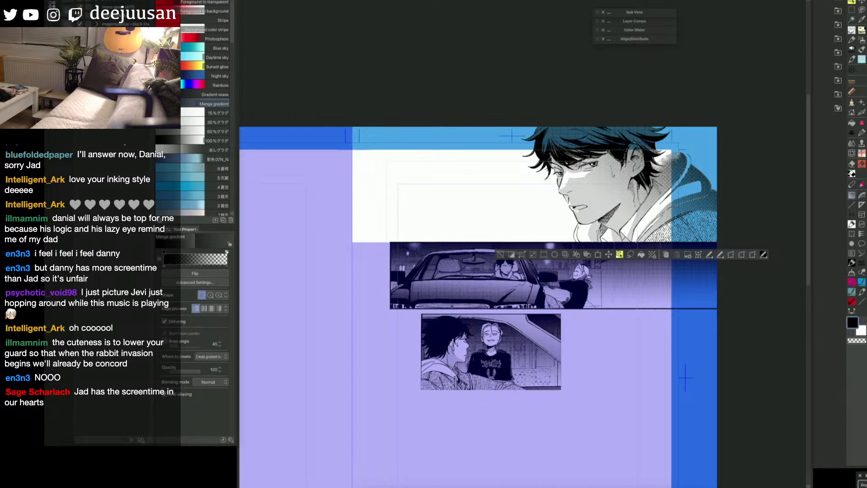
key(ctrl+d)
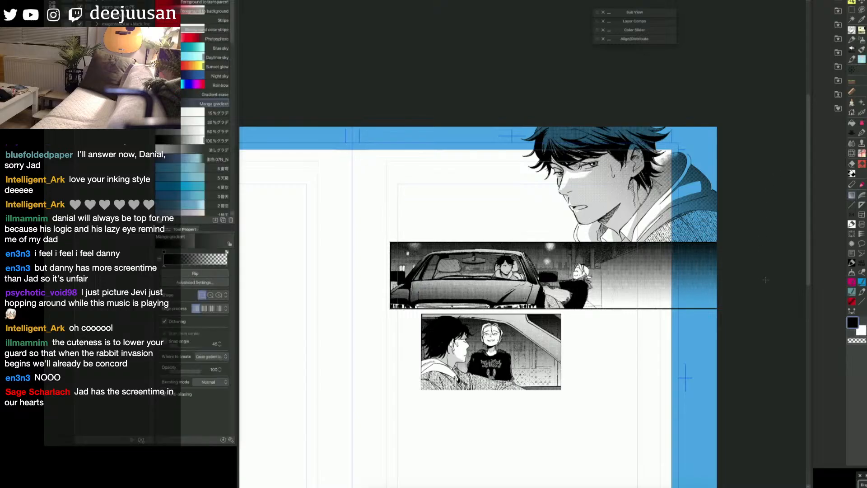
key(ctrl+s)
Step: Switch to the other open manga page and look over its panels from the porch scene down to the blond boy's close-up
key(ctrl+Tab)
key(space)
drag(746, 140, 727, 180)
scroll(718, 147, up, 2)
key(space)
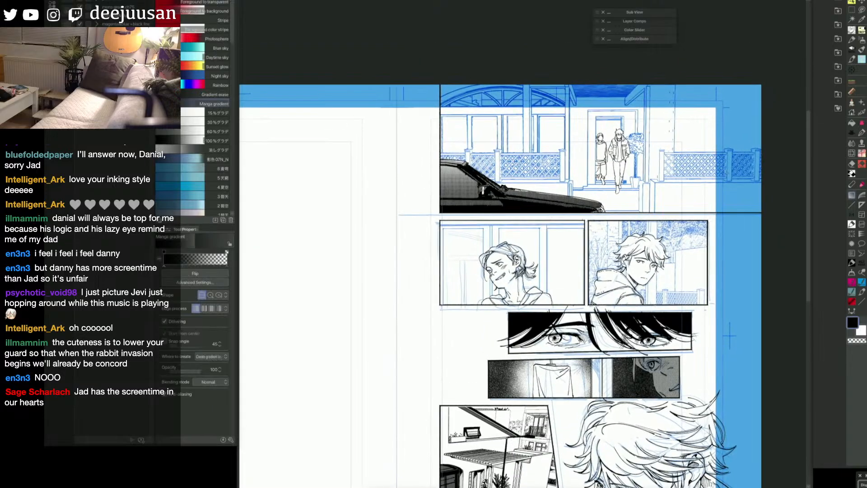
key(space)
drag(723, 404, 739, 364)
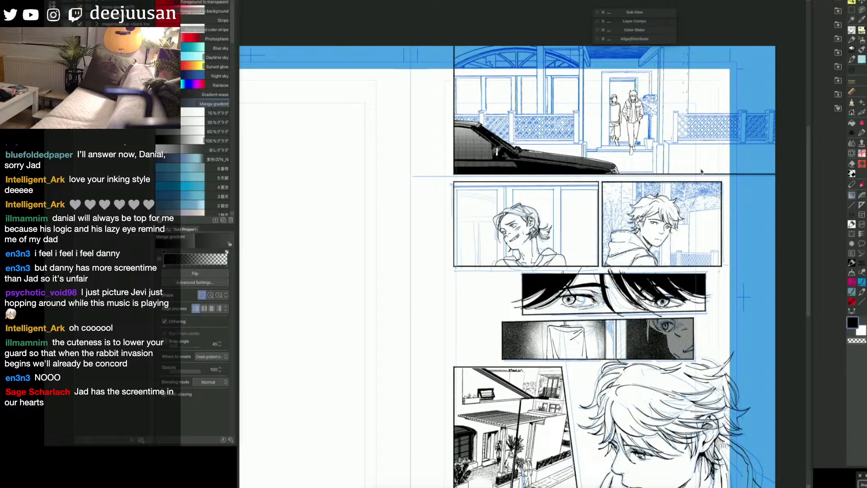
key(space)
drag(702, 182, 739, 207)
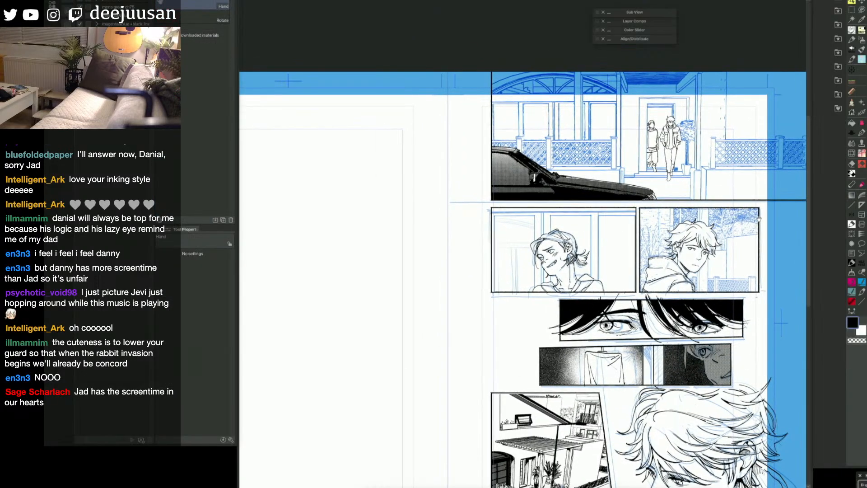
drag(761, 287, 744, 162)
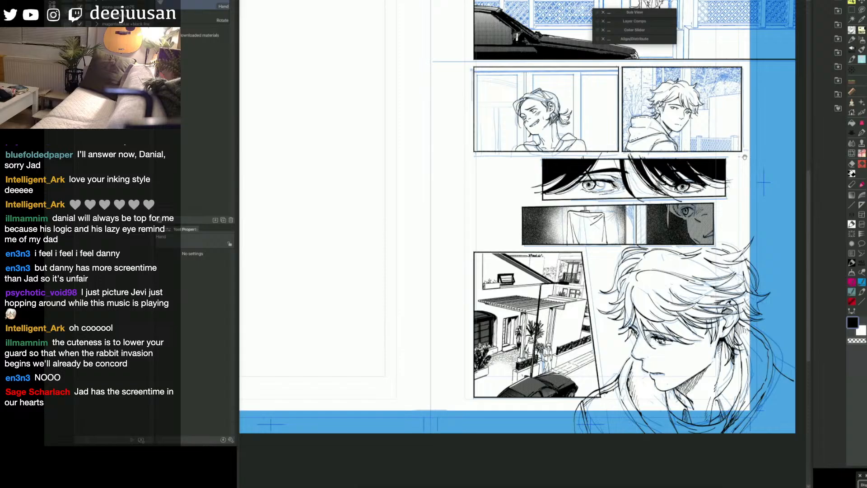
drag(745, 156, 764, 68)
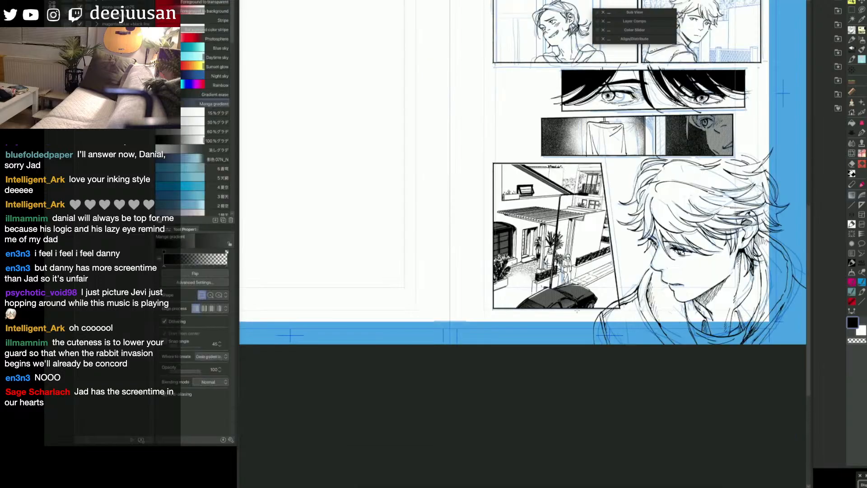
drag(676, 348, 632, 370)
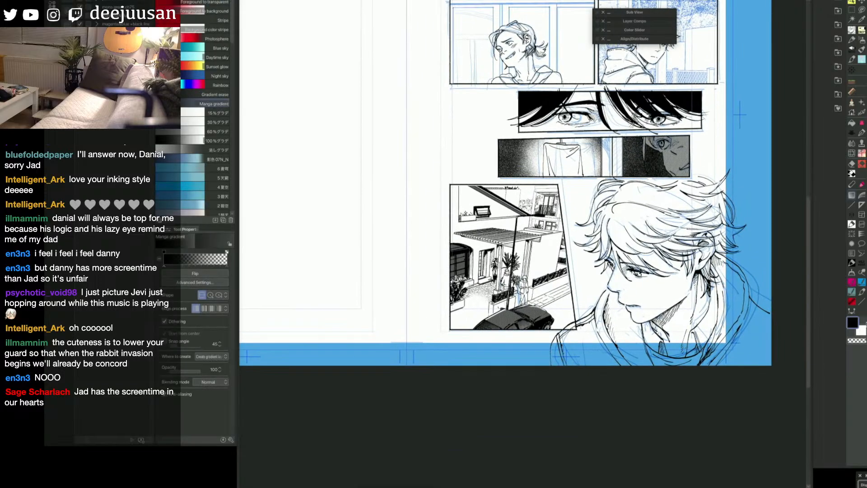
drag(728, 277, 723, 295)
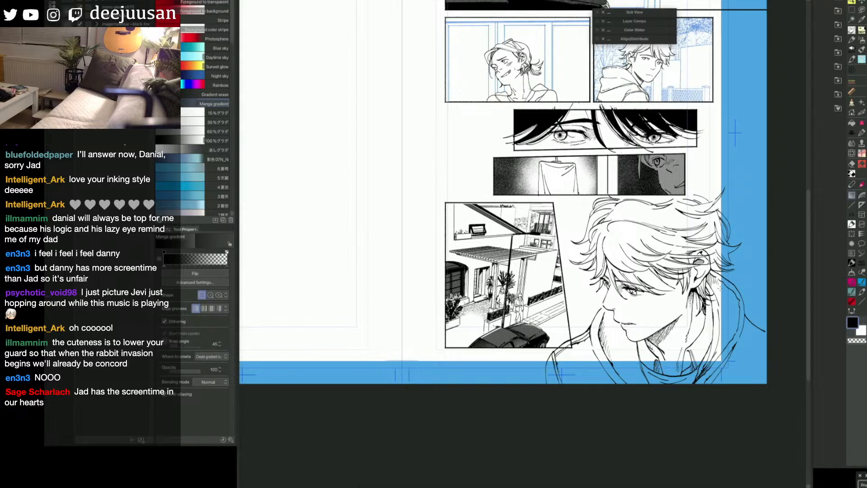
Step: Examine the lower panel with the house exterior, the two figures and the parked car up close
drag(721, 288, 748, 288)
key(super+plus)
key(super+plus)
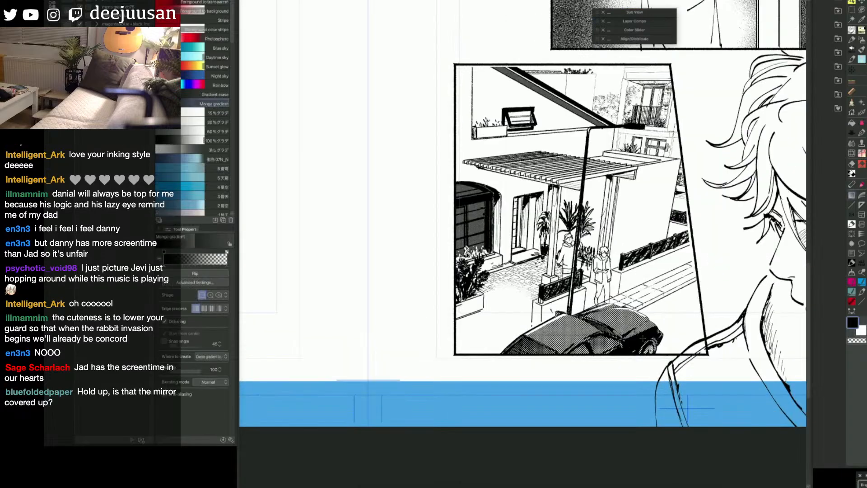
key(space)
drag(655, 343, 659, 357)
key(super+minus)
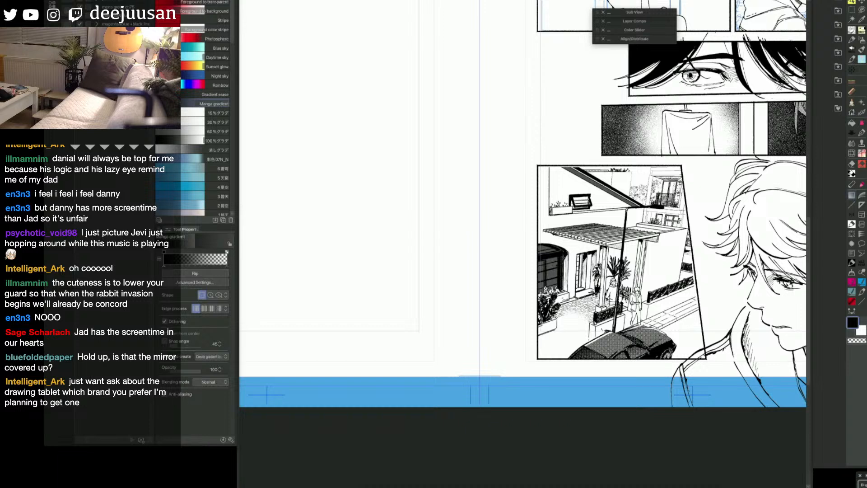
key(space)
drag(754, 297, 726, 337)
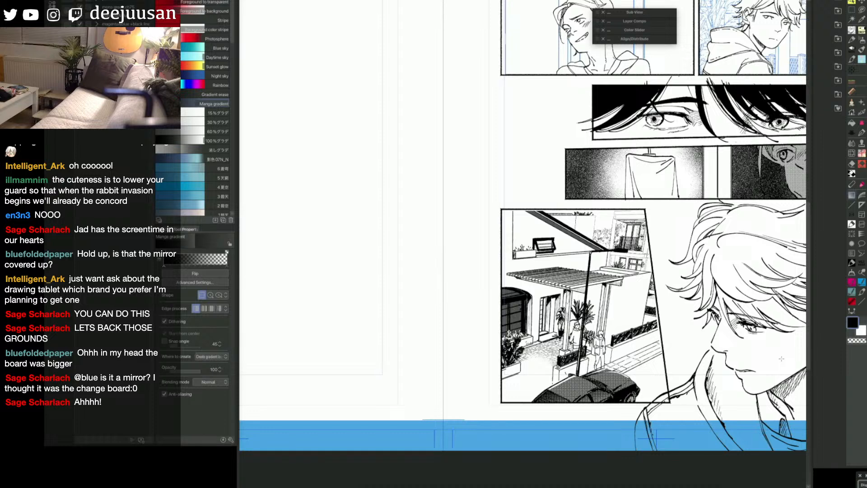
key(space)
drag(711, 316, 728, 272)
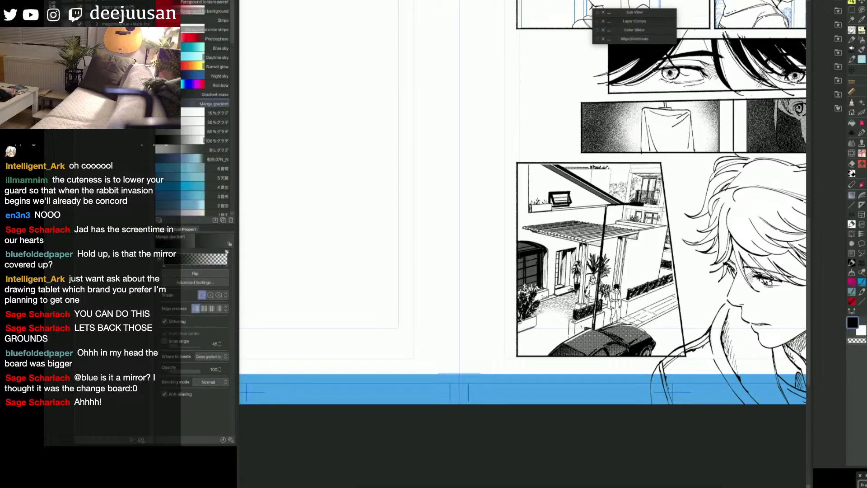
Step: Ink small touch-ups on the two figures outside the house with the pen at size 20
key(F6)
click(617, 292)
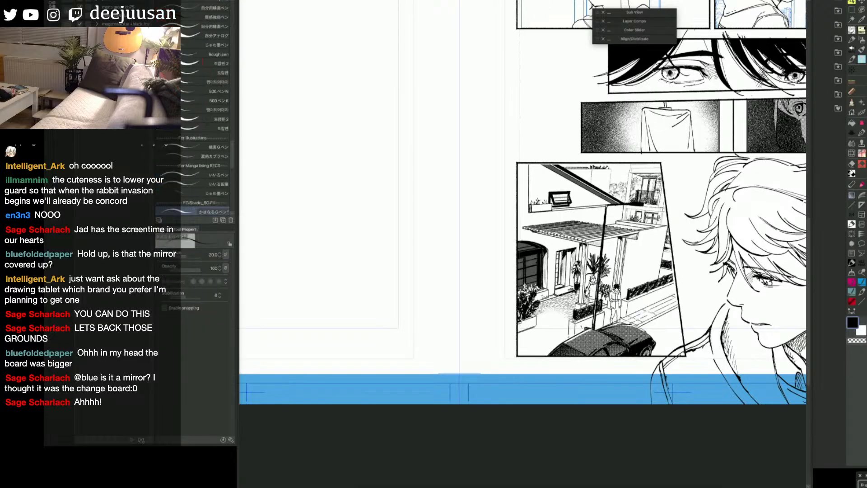
drag(590, 284, 596, 299)
key(space)
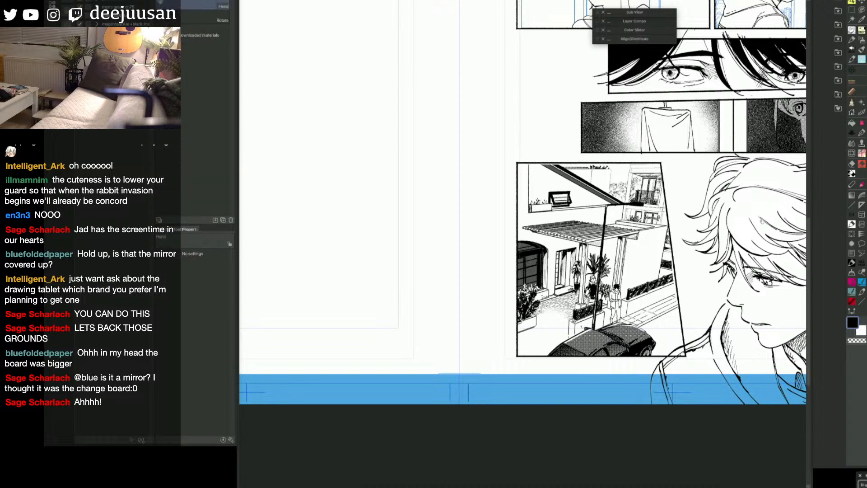
drag(759, 237, 747, 289)
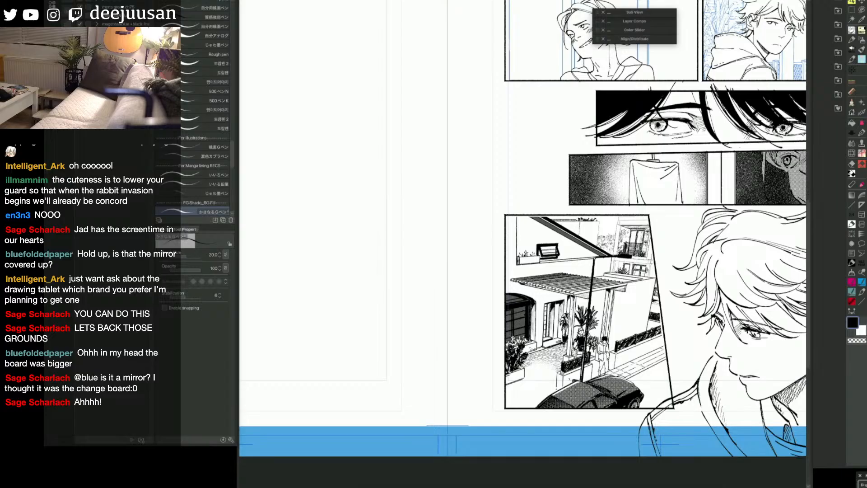
Step: Look over the page's panels from the porch scene down to the house exterior and the blond boy's close-up
scroll(583, 346, down, 2)
key(space)
drag(704, 185, 706, 262)
scroll(601, 167, up, 2)
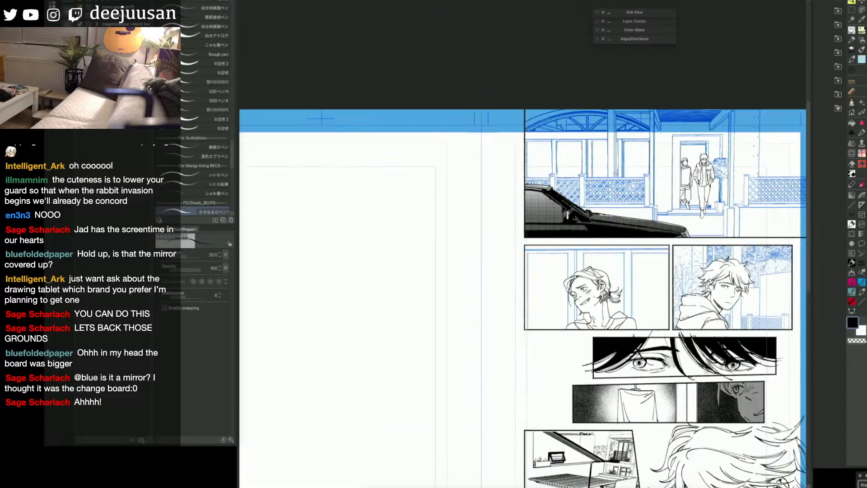
scroll(717, 364, down, 1)
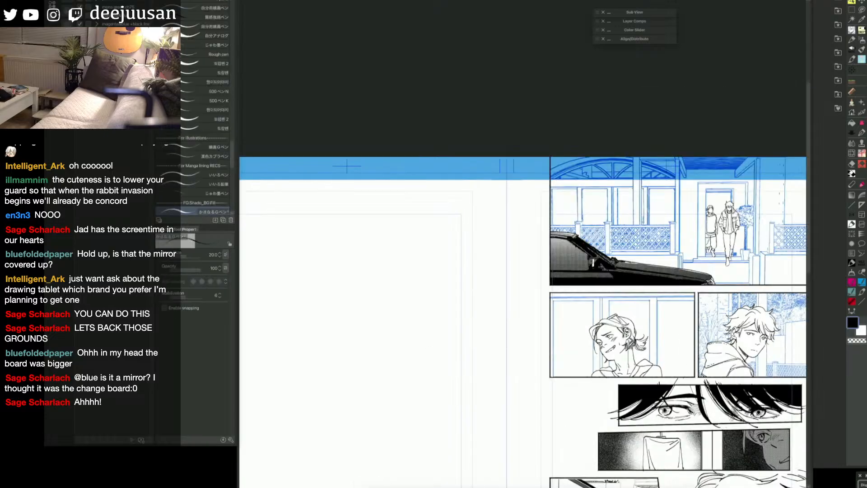
key(space)
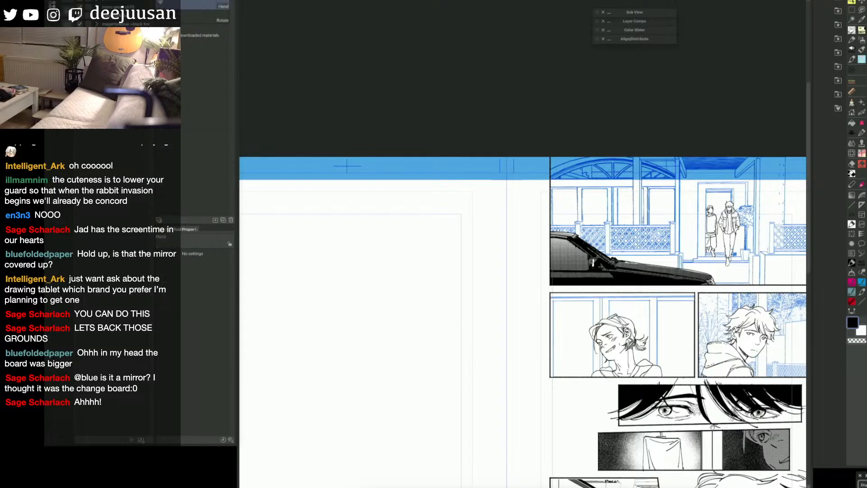
drag(672, 446, 646, 364)
drag(605, 479, 630, 408)
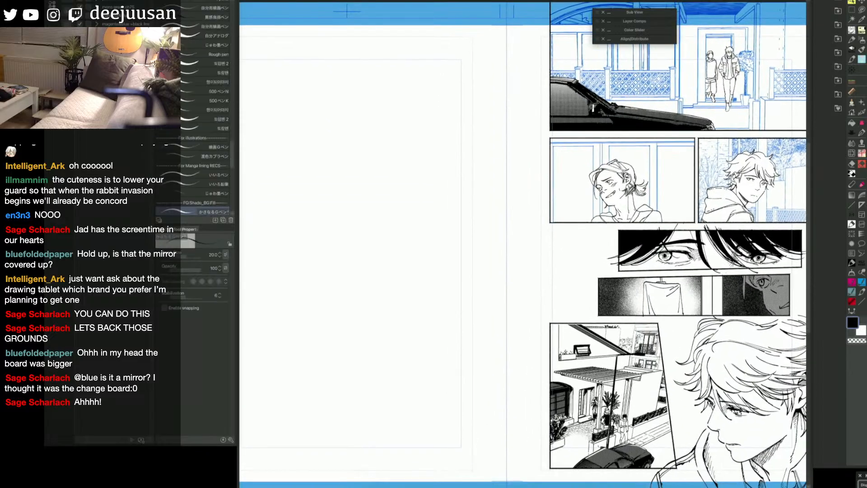
Step: Fill the dark-haired figure's trousers with black in the house exterior panel
scroll(626, 460, up, 1)
key(space)
drag(626, 461, 638, 419)
scroll(638, 419, up, 1)
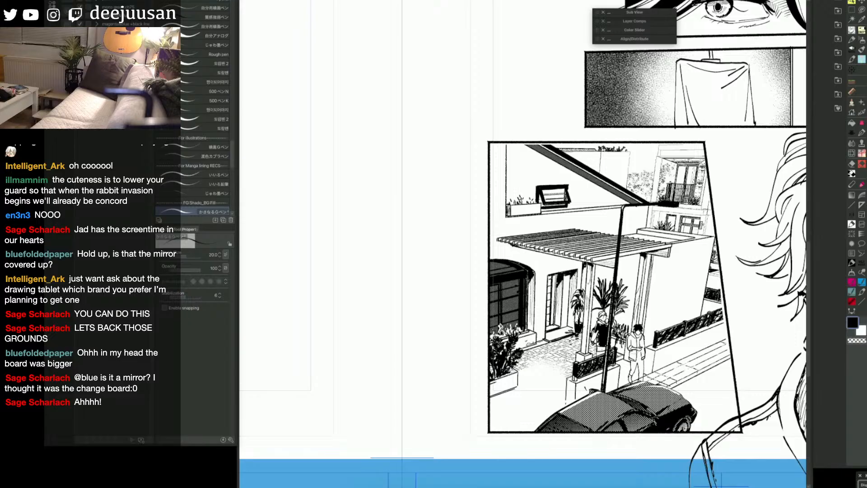
key(g)
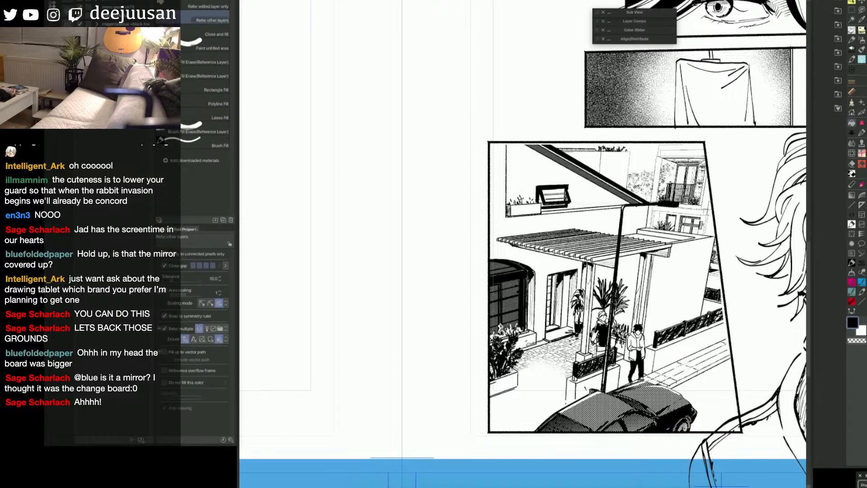
key(p)
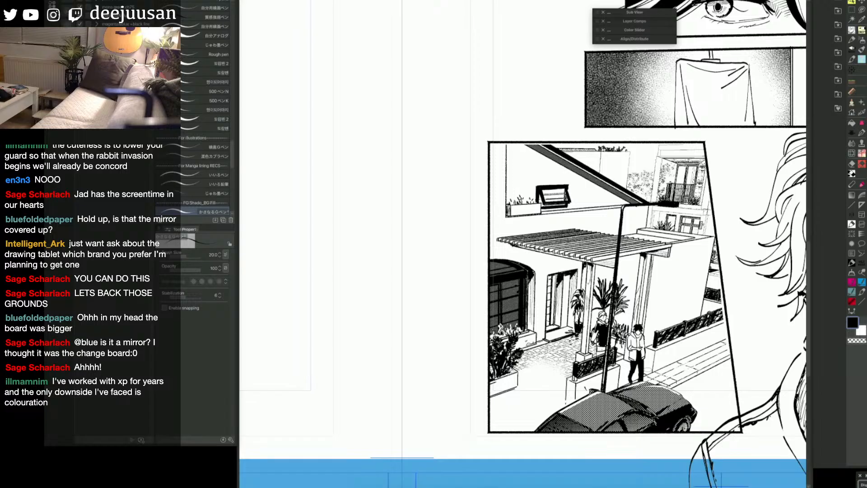
key(g)
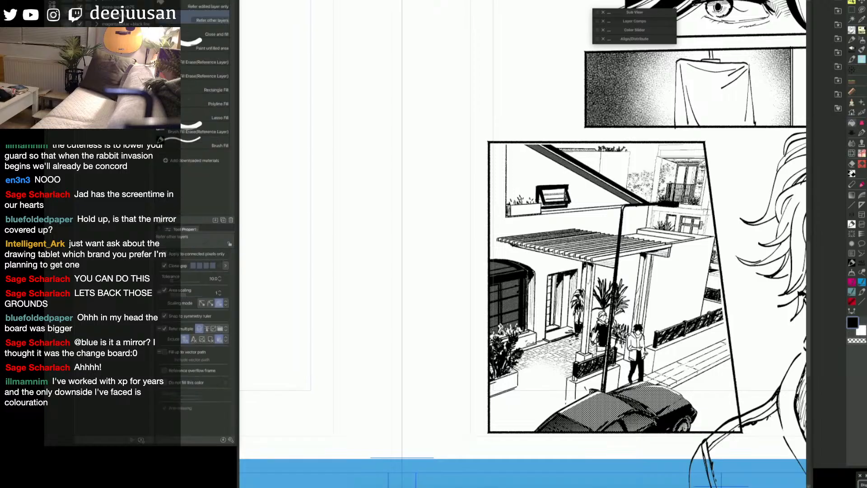
key(p)
key(g)
key(p)
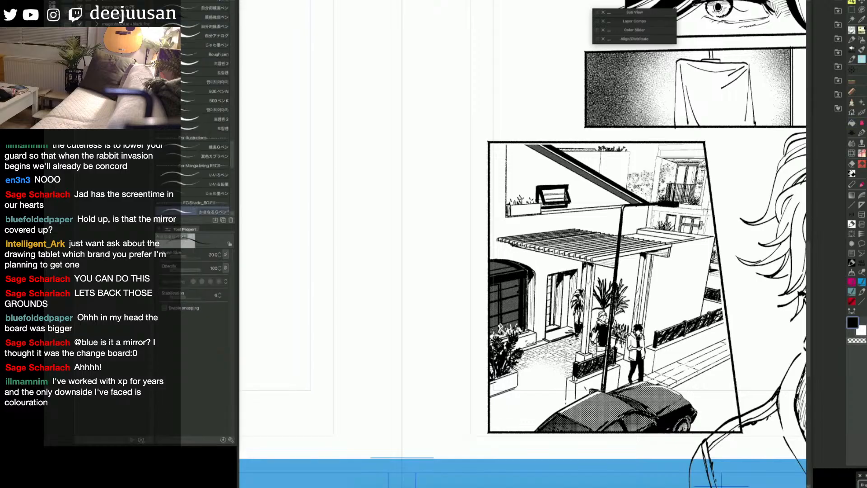
key(g)
Step: Mask the dark-haired figure's jacket by filling its sleeves, front and sides on the red selection mask
click(633, 342)
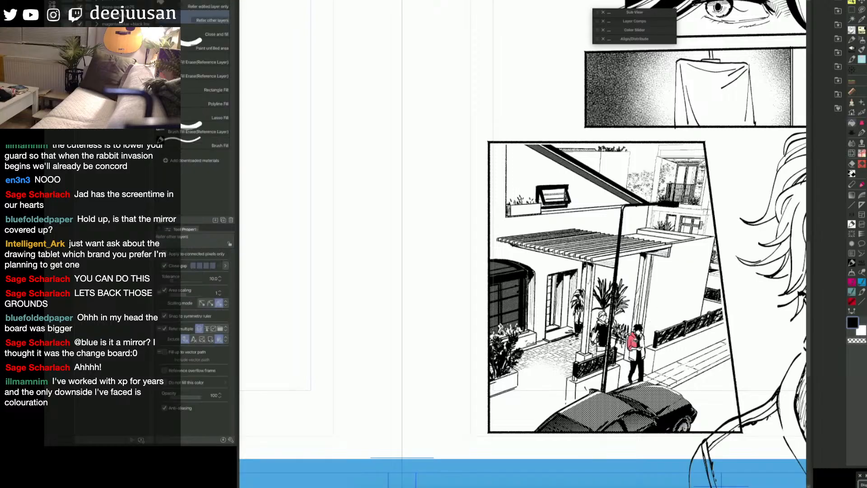
click(635, 356)
click(641, 354)
click(636, 369)
key(p)
key(ctrl+z)
key(g)
click(644, 354)
click(644, 343)
key(p)
key(e)
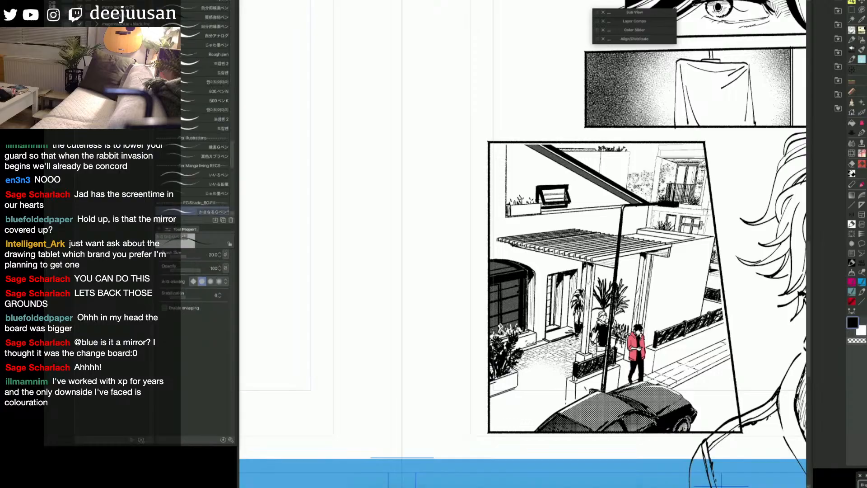
Step: Turn the jacket mask into a selection and tone the jacket with the 20% S/20 K/20 tone brush
key(p)
key(ctrl+z)
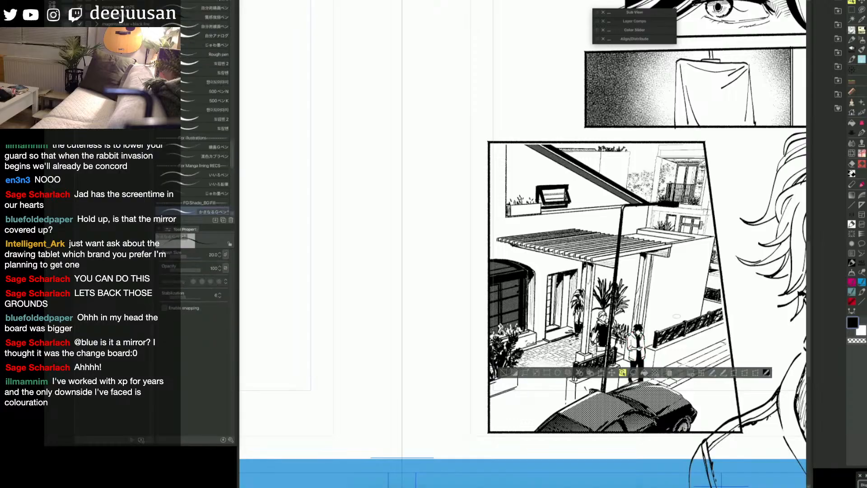
key(q)
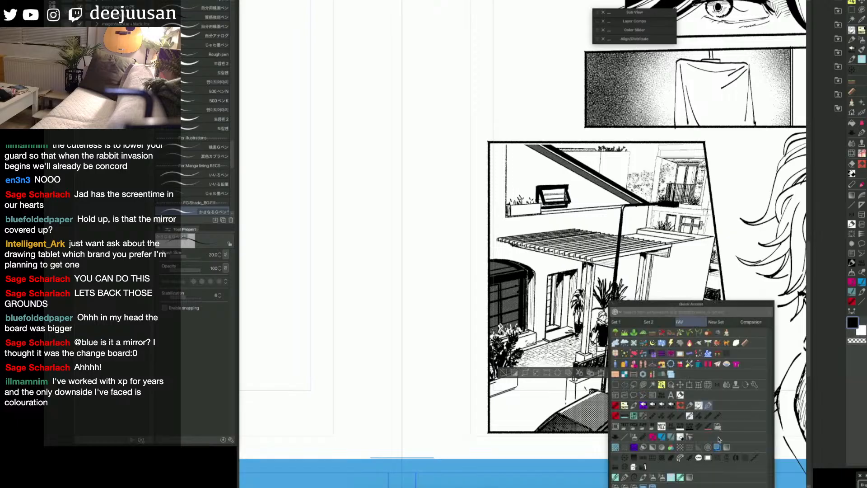
click(744, 459)
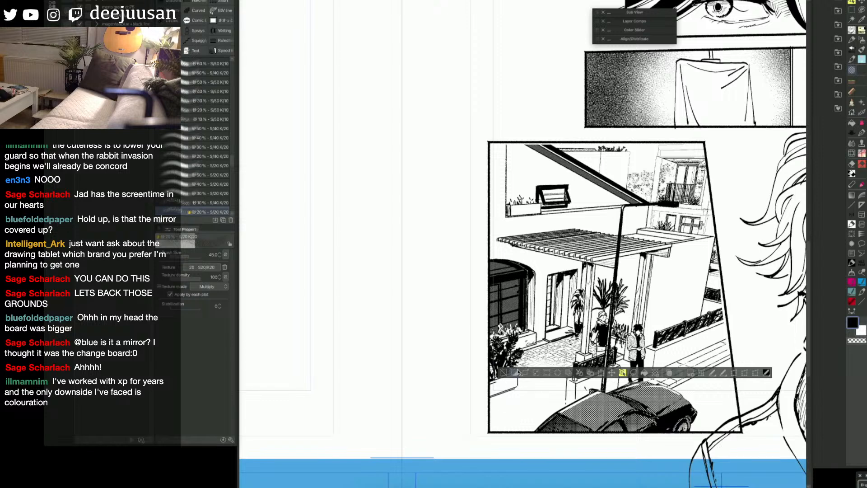
Step: Mask the blond figure's clothing beside the potted palm with fills and convert the mask into a selection
key(q)
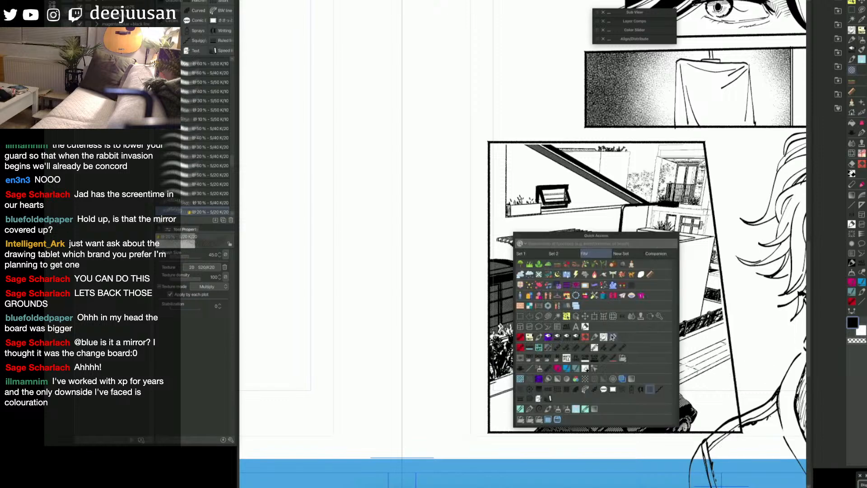
click(613, 337)
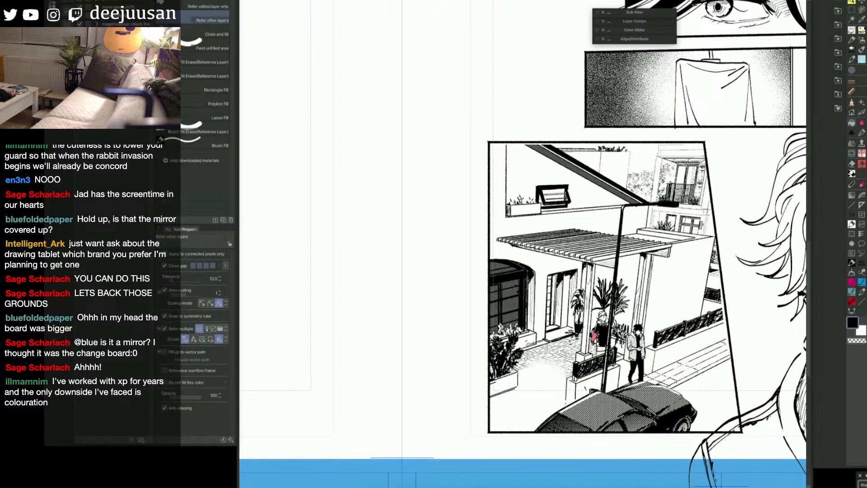
click(605, 321)
key(p)
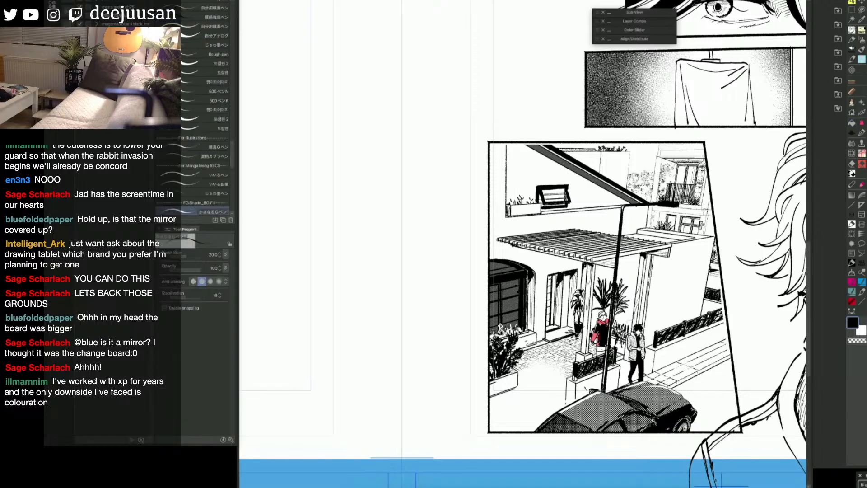
key(ctrl+z)
Step: Paint the blond figure's clothing with the netz stocking 3 brush at size 100 and deselect
key(Tab)
click(613, 295)
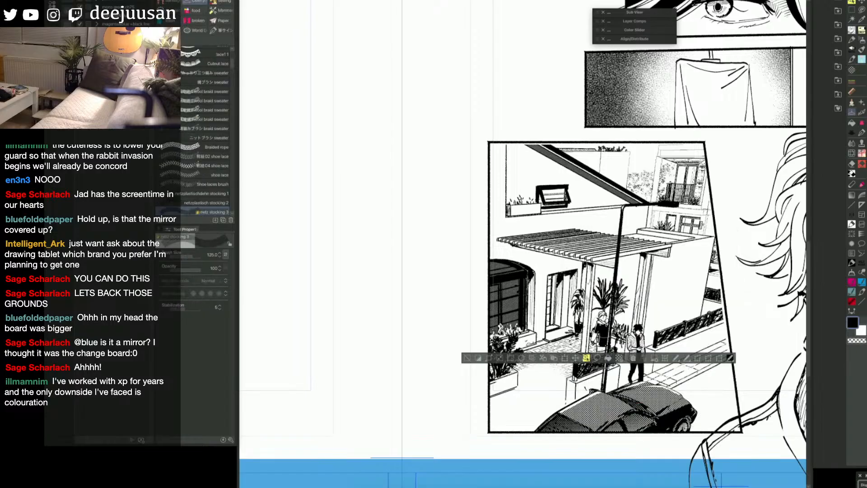
key([)
drag(605, 323, 592, 337)
click(467, 359)
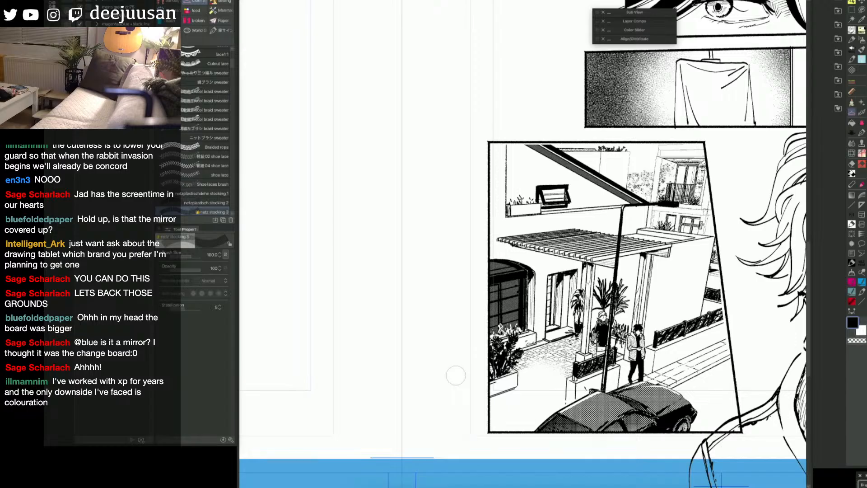
Step: Check the house exterior panel against the panels above it, up to the porch scene
key(space)
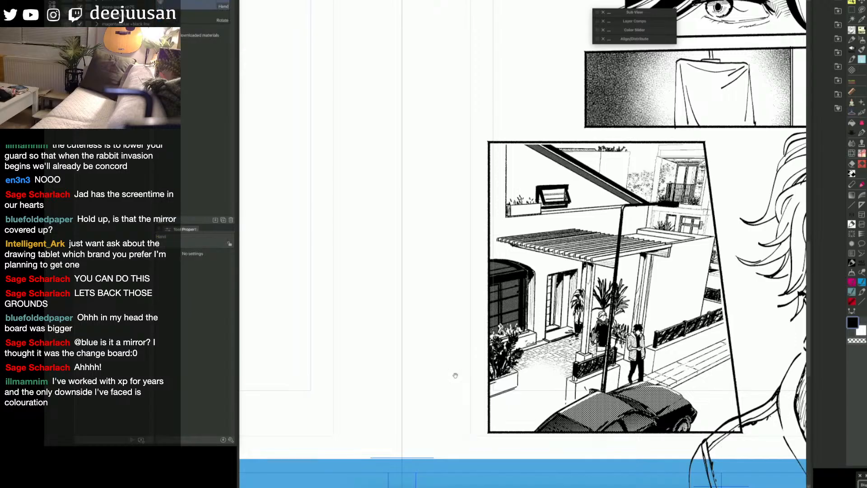
drag(680, 397, 681, 357)
drag(688, 394, 680, 401)
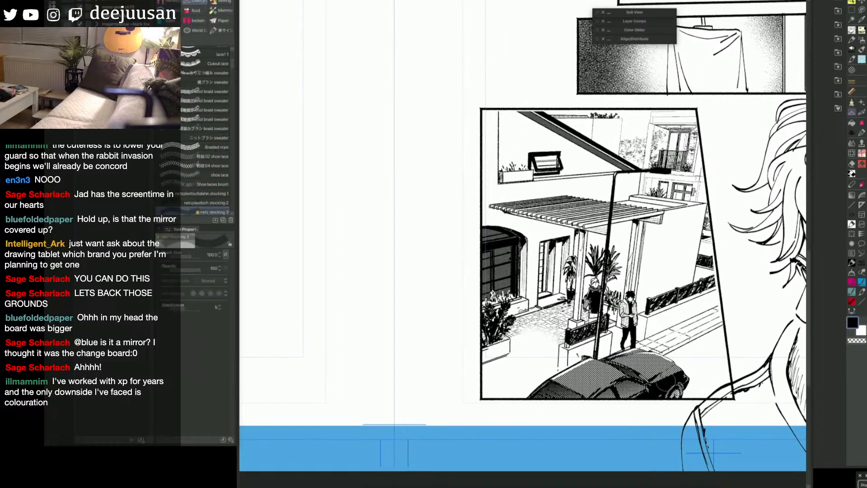
scroll(668, 383, down, 1)
key(space)
drag(719, 242, 617, 430)
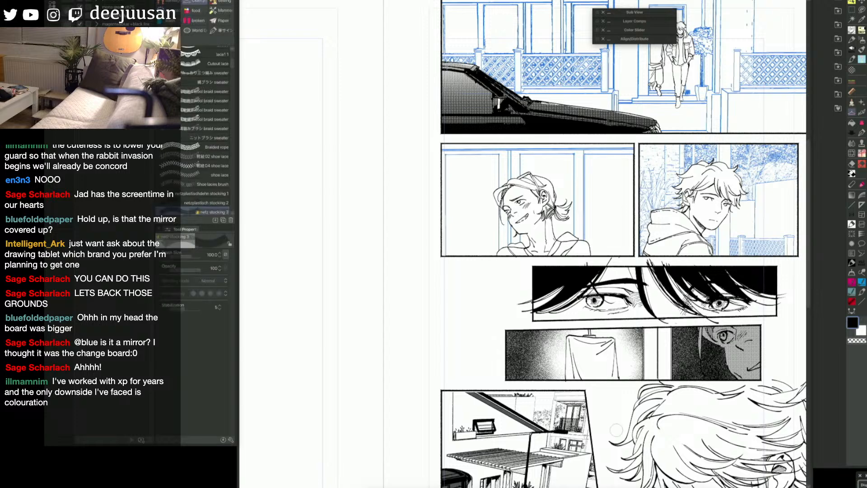
key(space)
drag(682, 425, 781, 233)
Step: Delete the dark tone material covering the arched window of the house and clear the selection
ctrl+click(559, 311)
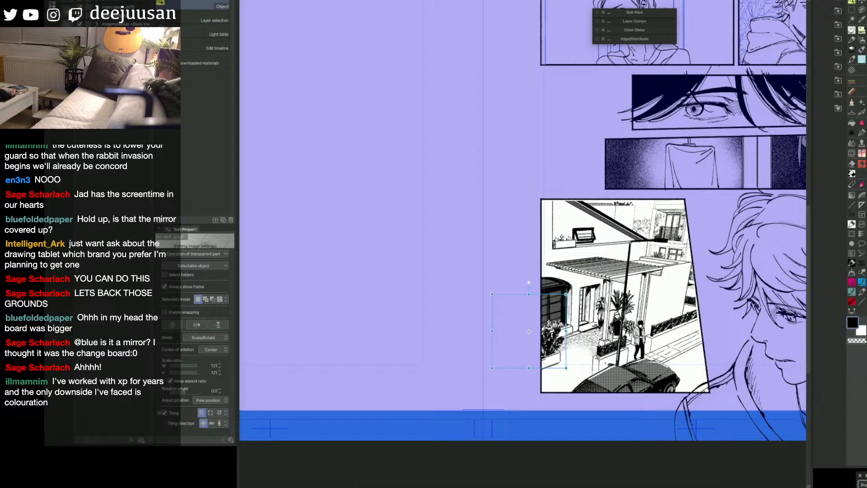
key(Delete)
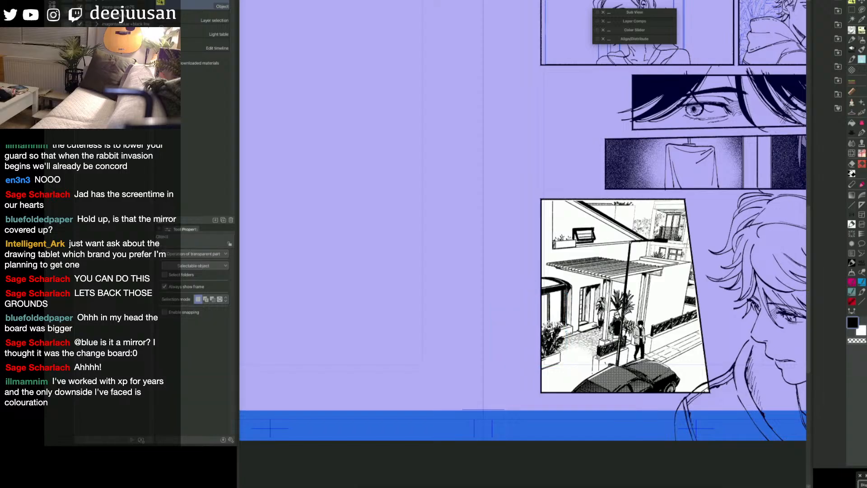
key(e)
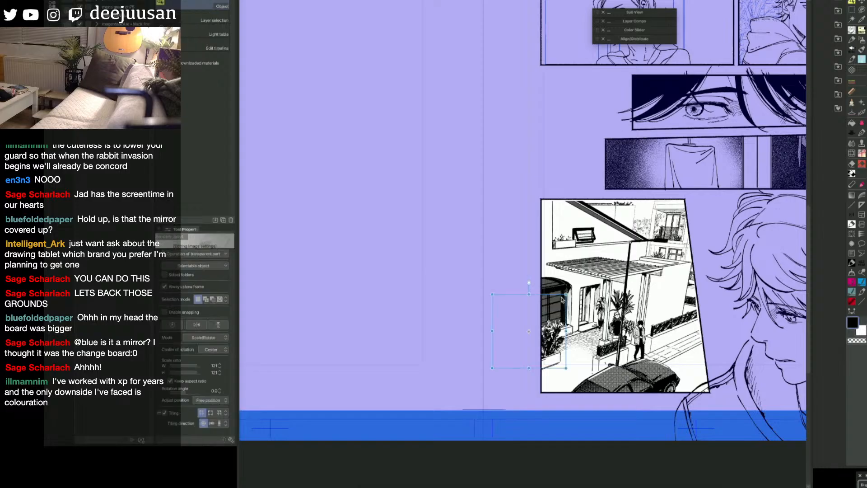
key(o)
super+click(865, 459)
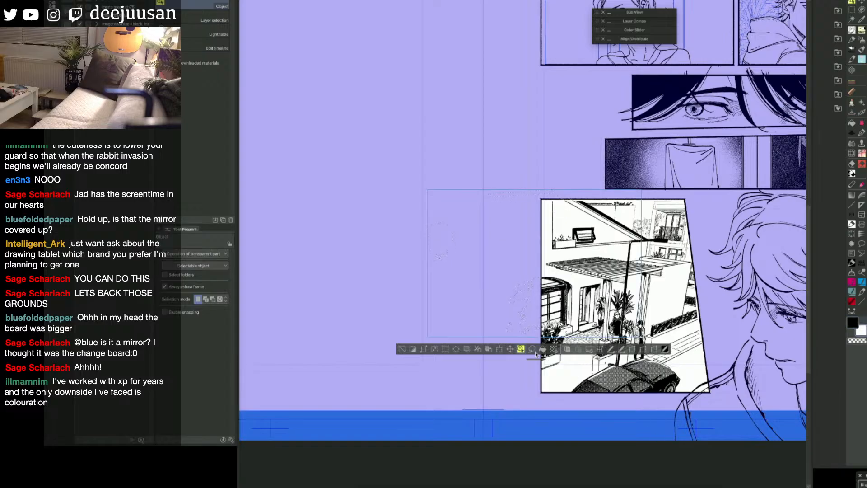
click(400, 351)
Step: Shade the house exterior panel with a Manga gradient fading from the roof down toward the street
key(space)
drag(738, 387, 682, 380)
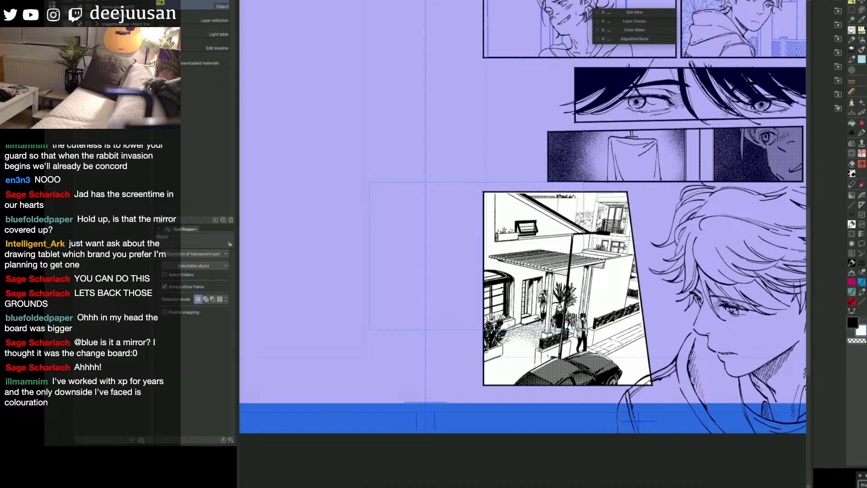
click(495, 326)
click(564, 298)
key(space)
mouse_move(663, 309)
mouse_down()
mouse_move(658, 338)
mouse_move(656, 316)
mouse_up()
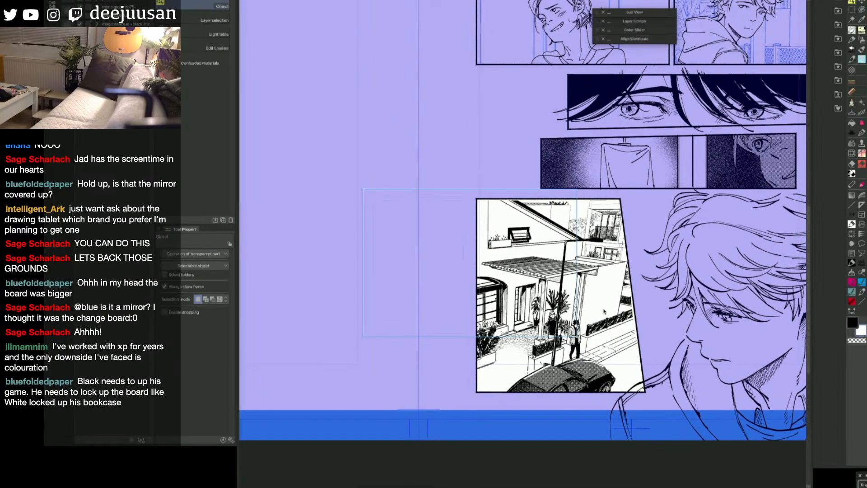
key(q)
click(629, 347)
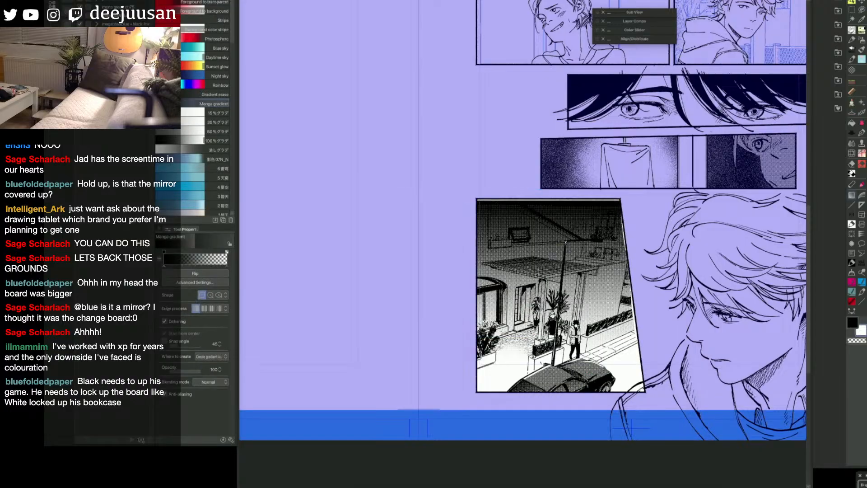
Step: Clear the gradient shading from the arched window and the small upper window, using the Snap eraser at size 60
key(space)
drag(549, 372, 601, 369)
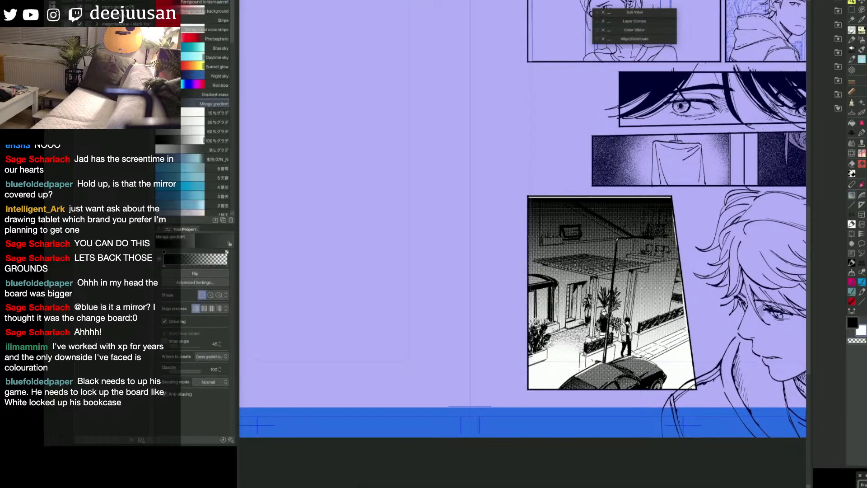
key(ctrl+z)
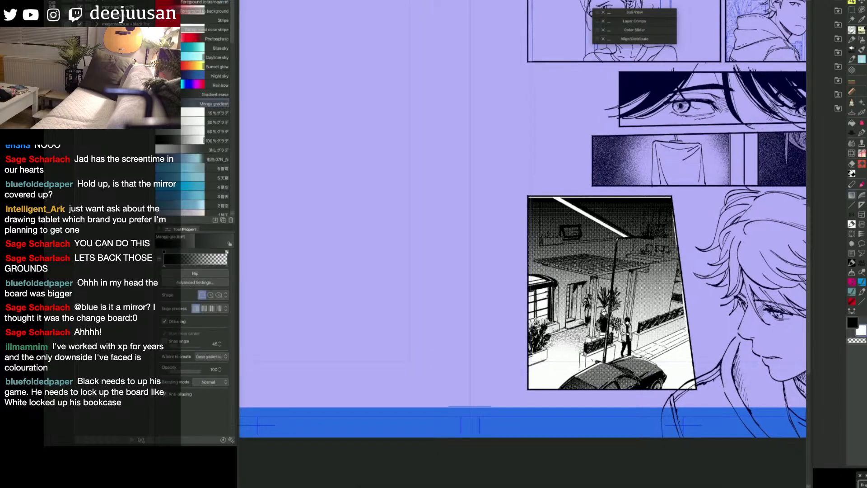
key(e)
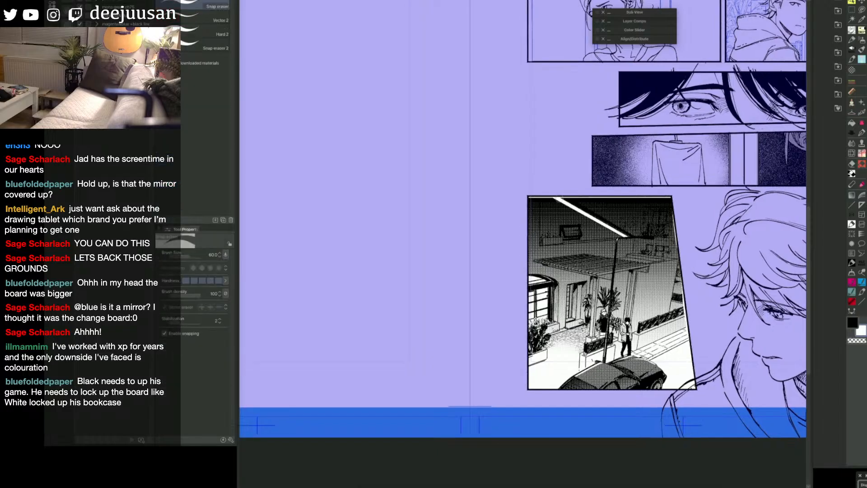
mouse_move(556, 198)
mouse_down()
mouse_move(627, 236)
mouse_move(563, 232)
mouse_move(579, 229)
mouse_up()
key(e)
key(e)
Step: Lighten the gradient around the lower group of upper-floor windows at the house panel's slanted edge, using the 白丸2カケ brush with transparent colour
key(q)
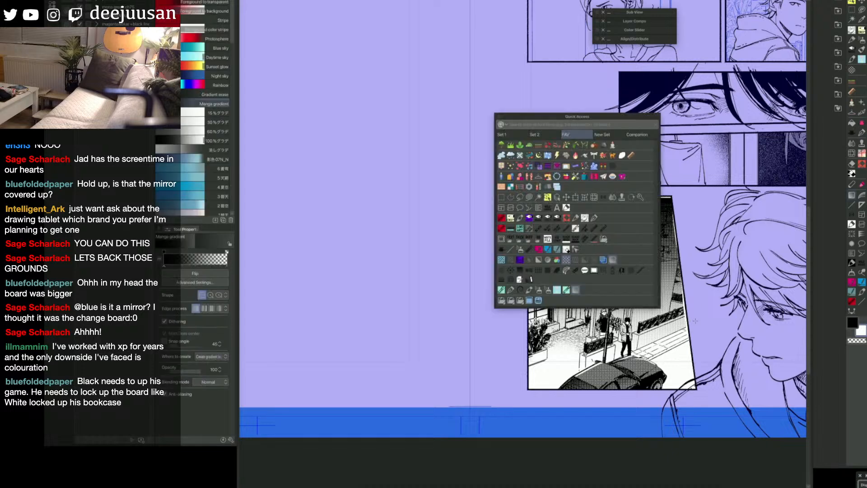
click(511, 271)
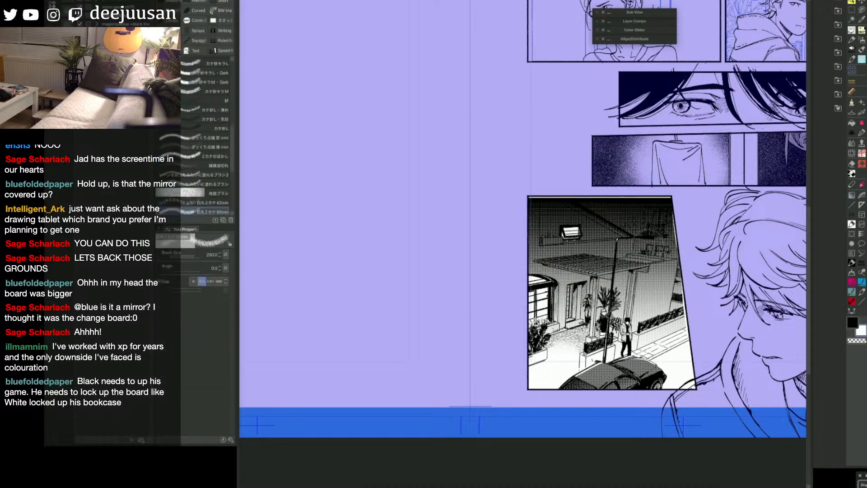
key(c)
key([)
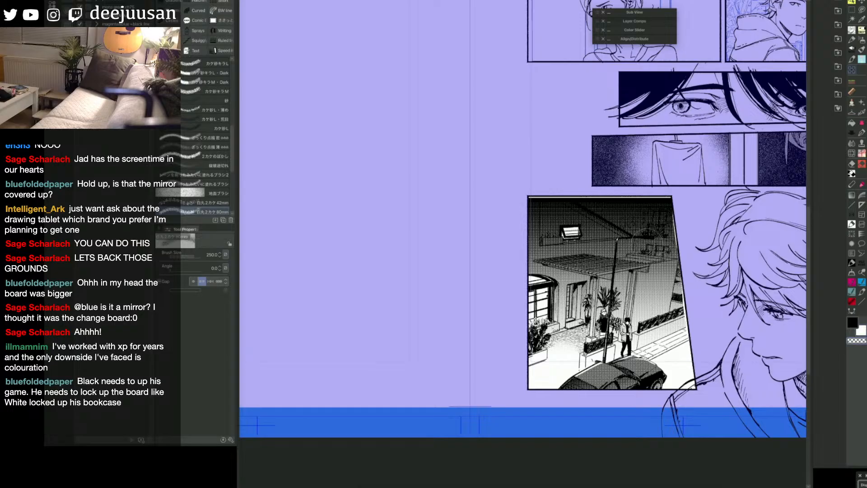
drag(647, 243, 670, 258)
key(e)
key(p)
key(e)
key(b)
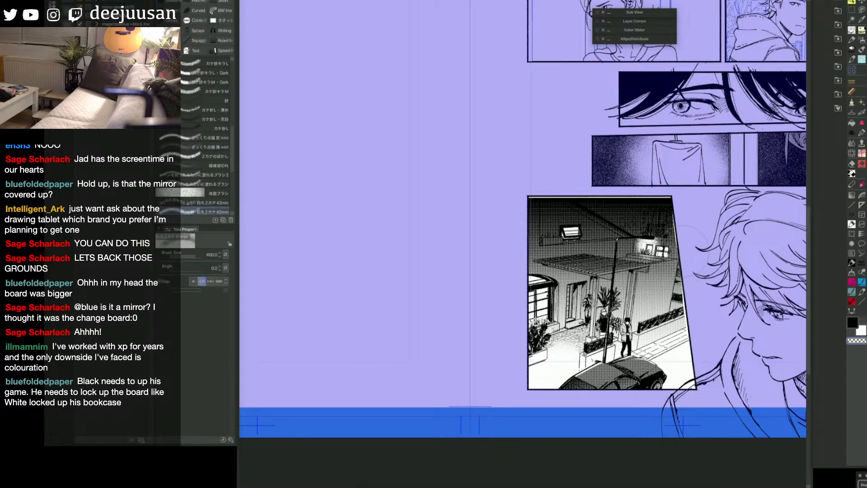
key(bracketleft)
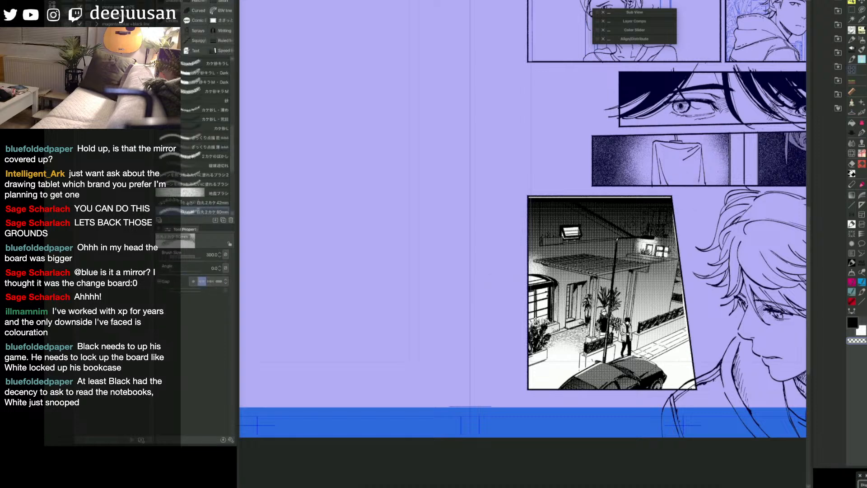
key(ctrl+z)
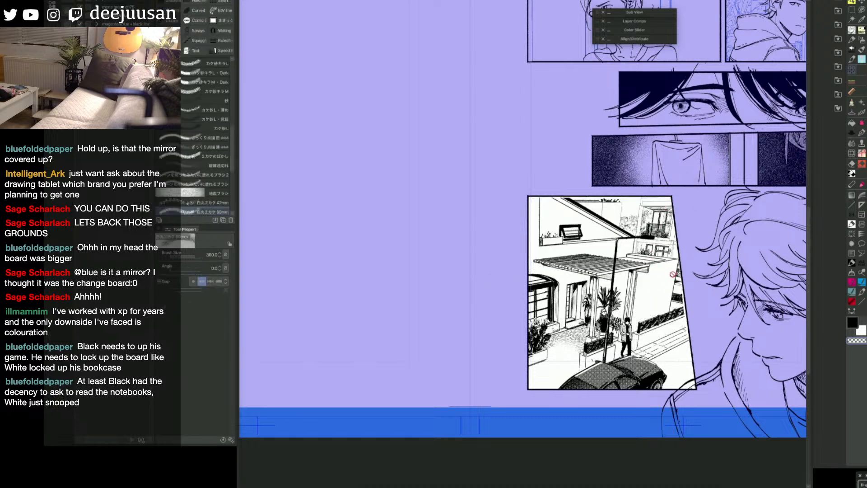
key(ctrl+y)
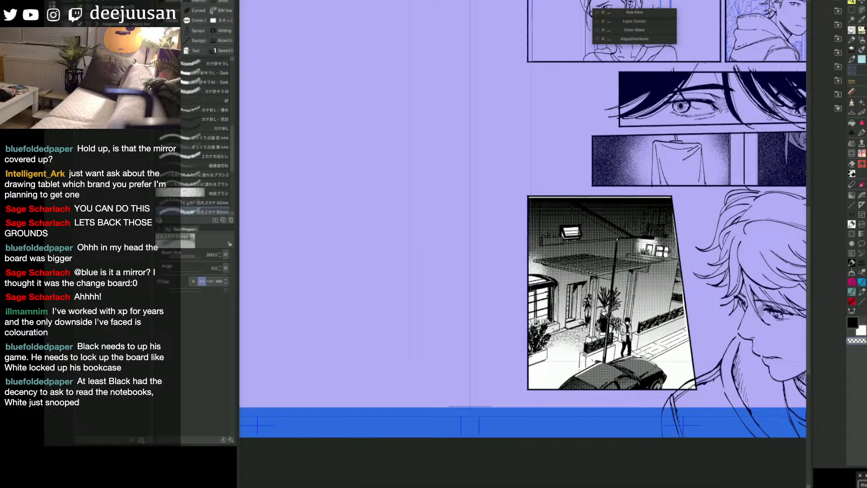
Step: Clear the gradient from the highest windows near the panel's slanted edge with the Snap eraser and a pen at size 20
key(e)
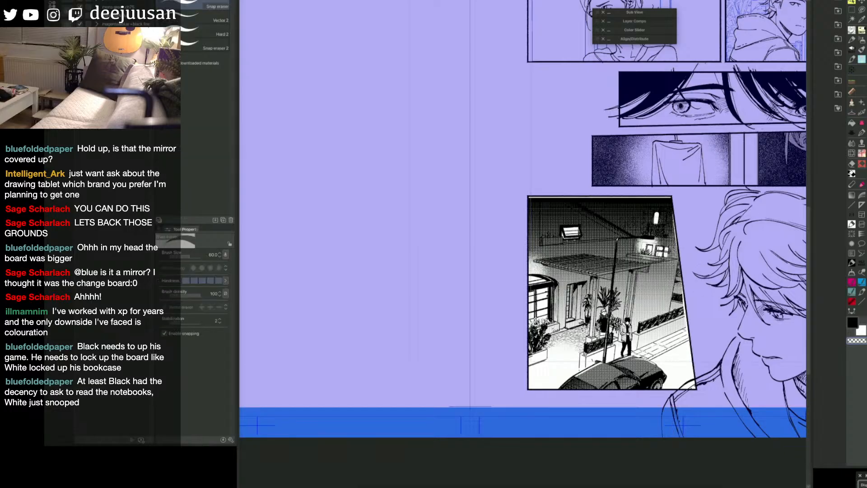
key(q)
click(623, 200)
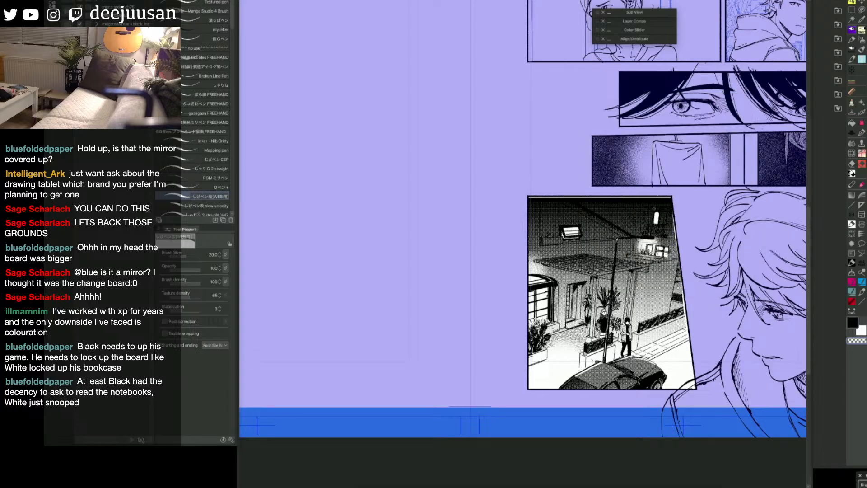
mouse_move(656, 212)
mouse_down()
mouse_move(654, 224)
mouse_move(663, 225)
mouse_move(662, 215)
mouse_up()
drag(667, 348, 669, 348)
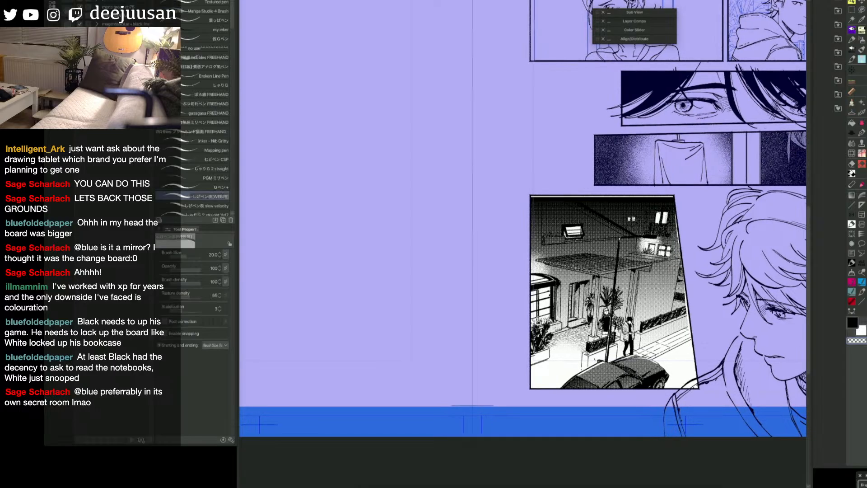
Step: Extend the house panel's gradient downward with the Object tool so that it ends just below the panel border
drag(624, 289, 657, 290)
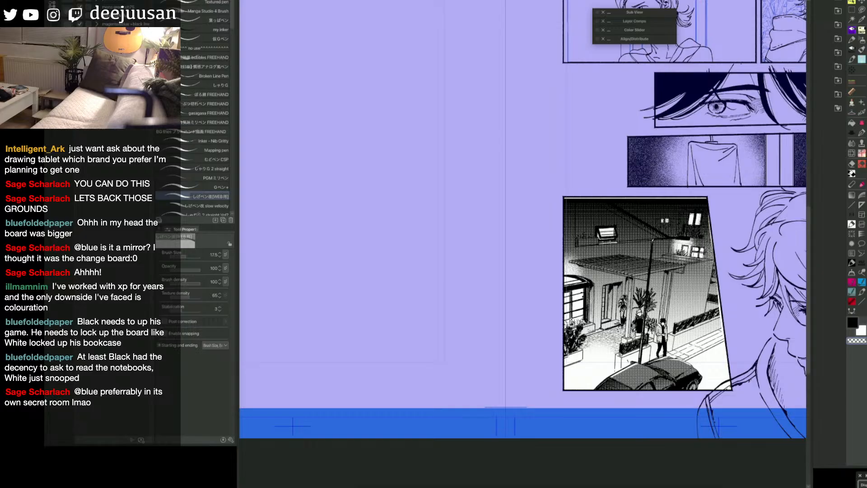
key(space)
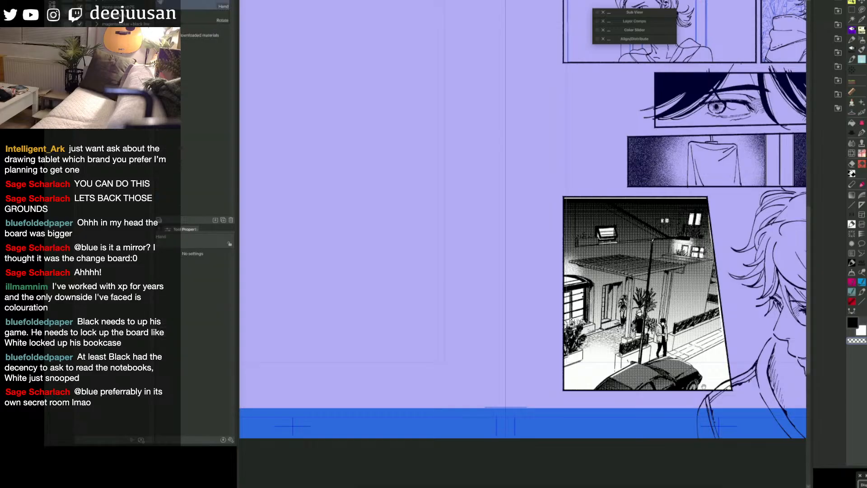
drag(715, 386, 680, 375)
key(q)
click(649, 354)
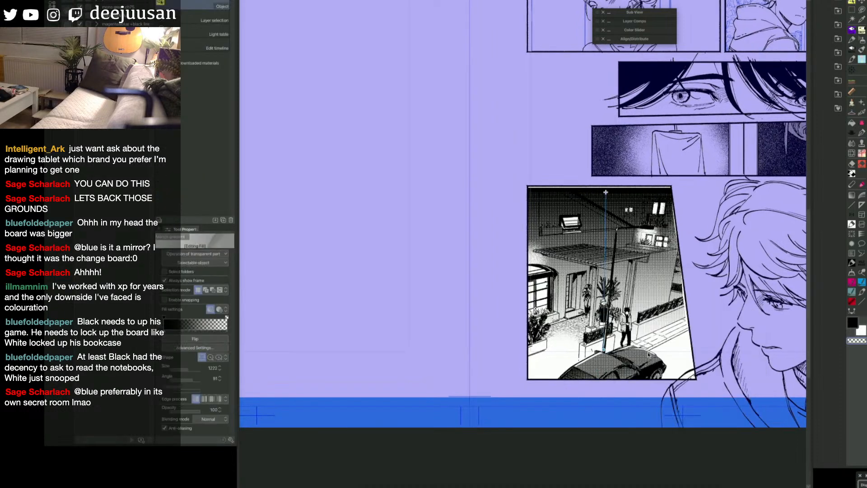
drag(608, 360, 616, 400)
key(space)
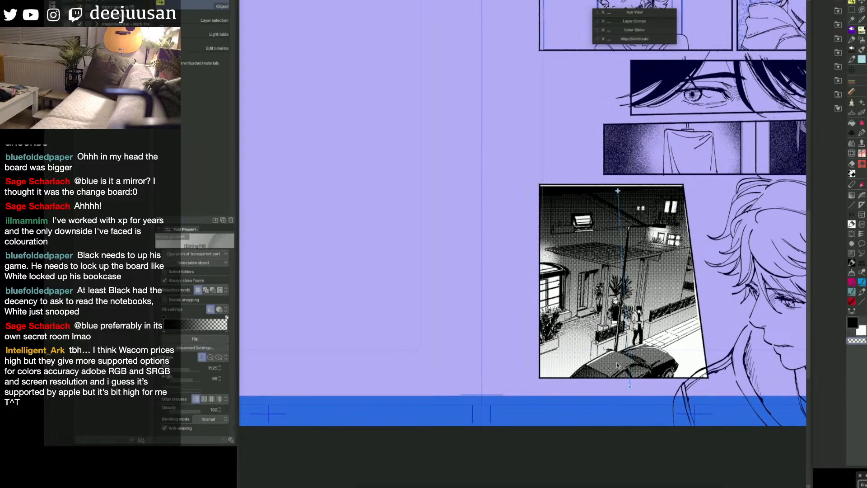
Step: Fill the street area between the car and the panel's slanted border, using the Refer other layers fill
click(688, 356)
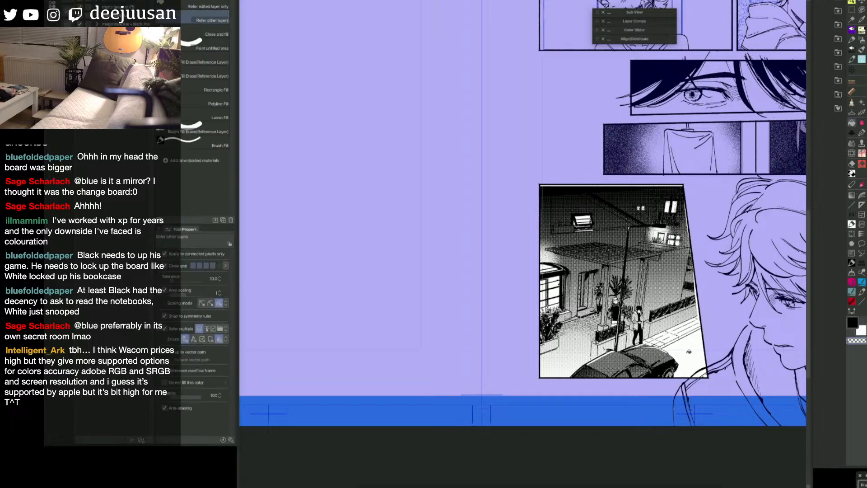
key(c)
key(g)
click(689, 357)
key(o)
key(space)
drag(692, 362, 650, 364)
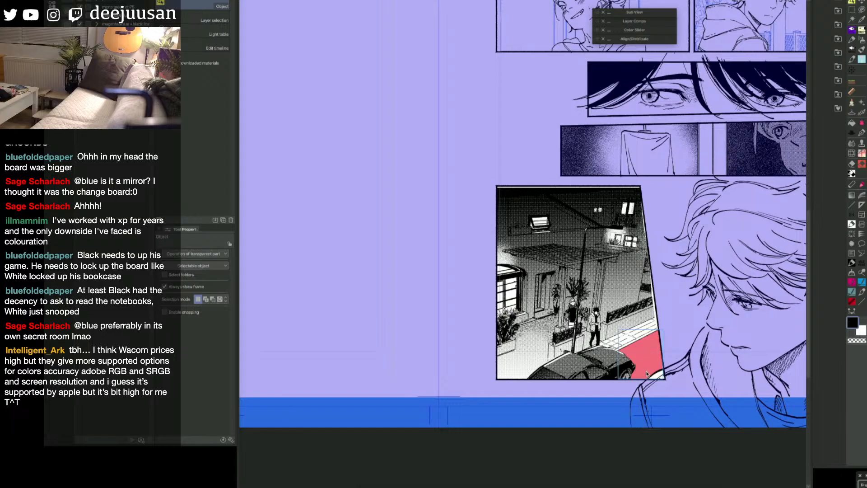
Step: Choose the pen at size 15, turn the red street area into a selection, and clear the selection
key(q)
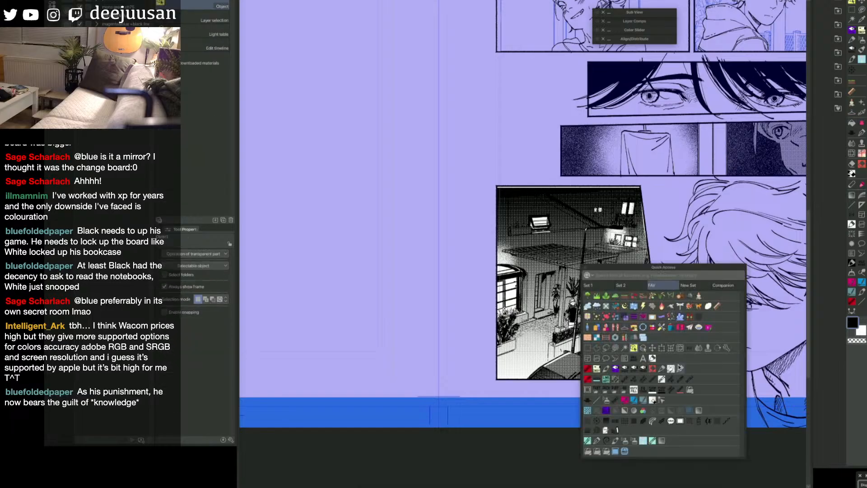
click(680, 367)
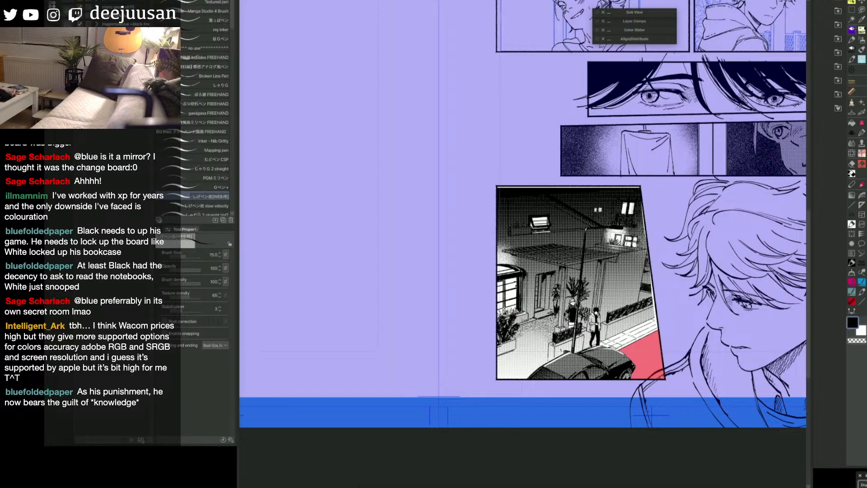
key(q)
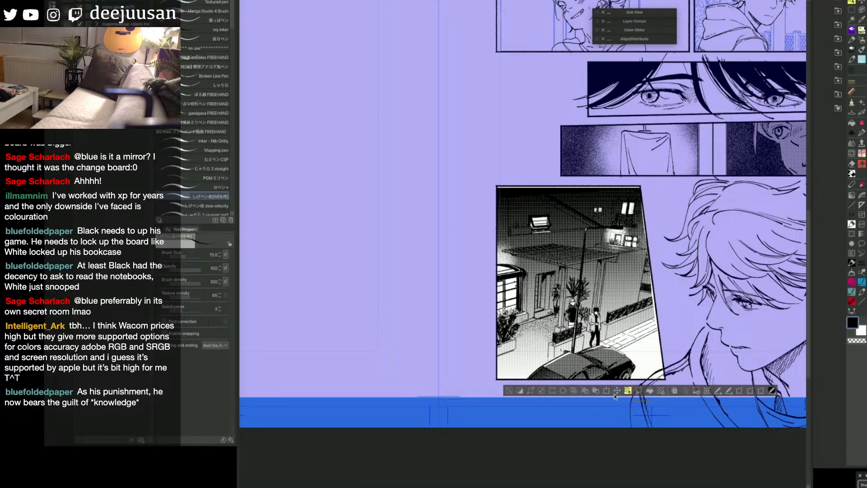
drag(550, 203, 595, 227)
click(509, 391)
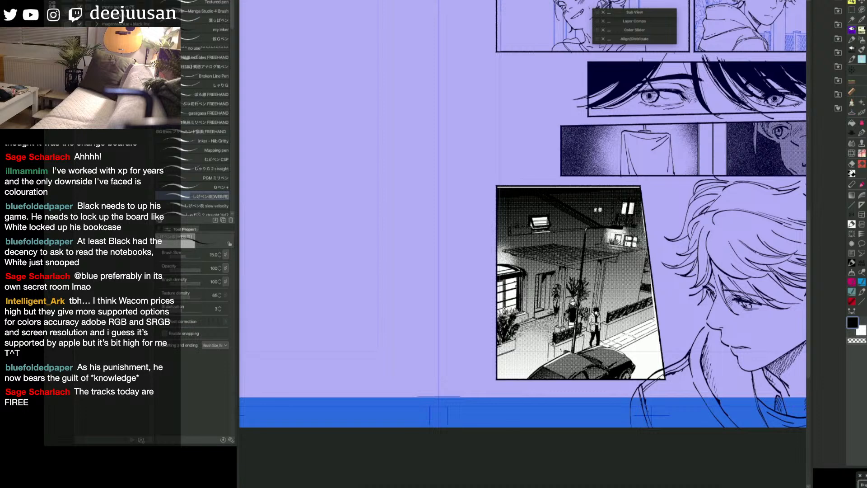
key(ctrl+z)
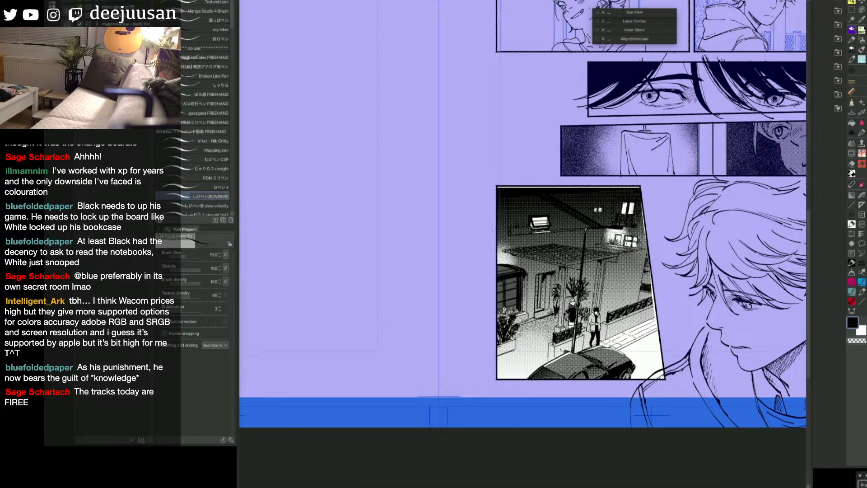
key(ctrl+z)
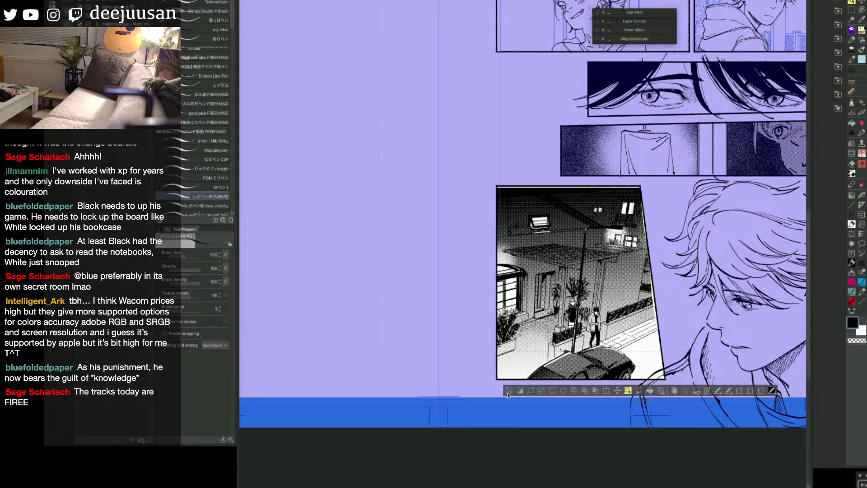
click(509, 391)
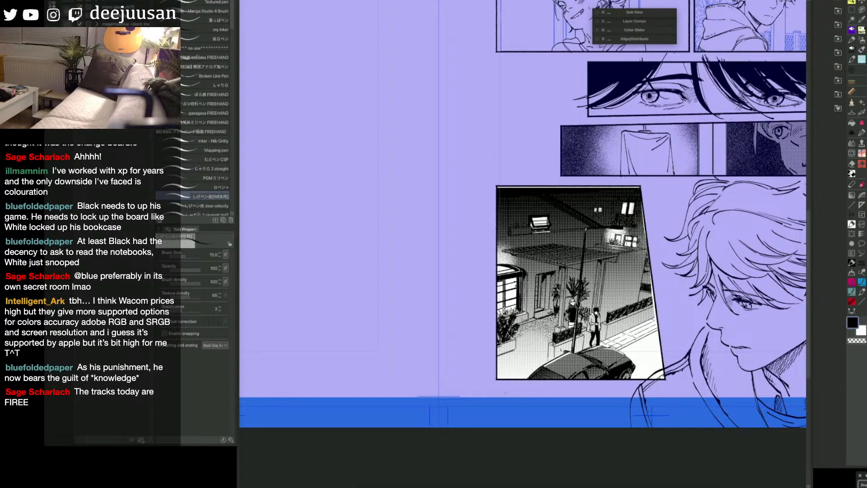
Step: Select the house panel's frame border with the Object tool and lower its top edge slightly to widen the gutter above
key(space)
drag(617, 352, 622, 347)
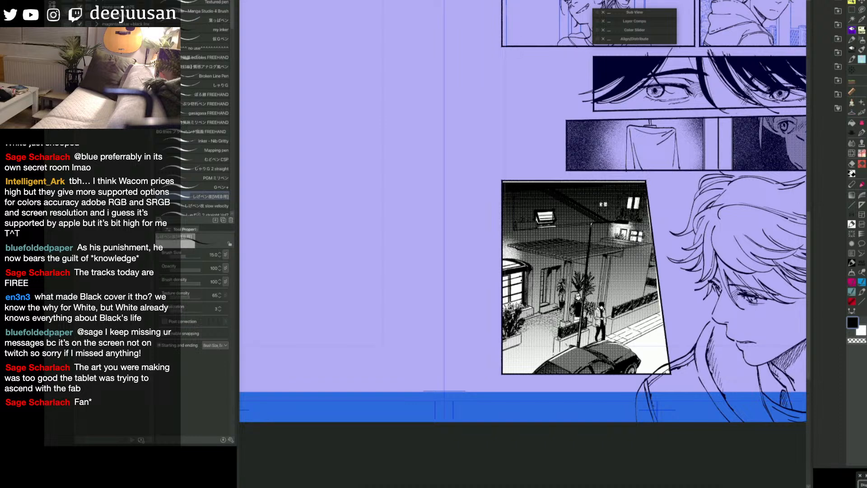
key(q)
click(662, 290)
click(610, 181)
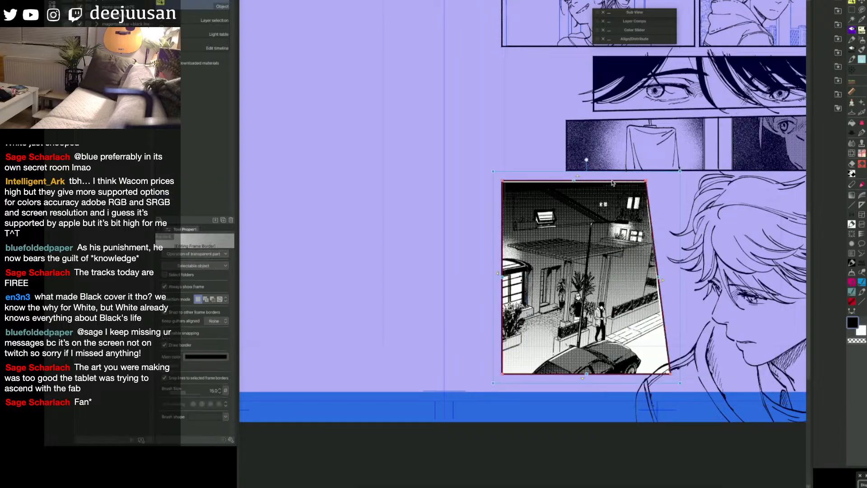
drag(574, 181, 574, 183)
key(space)
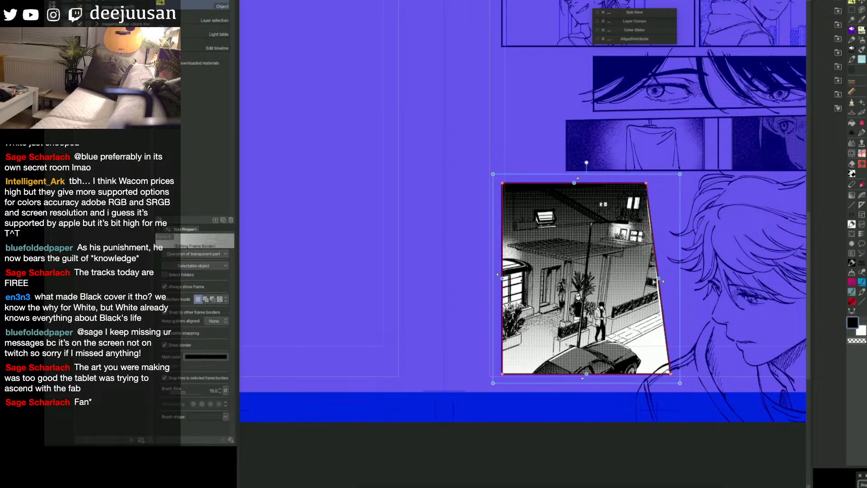
Step: Shift the house panel's slanted edge slightly inward, away from the large portrait
drag(659, 279, 652, 279)
key(space)
drag(716, 384, 708, 379)
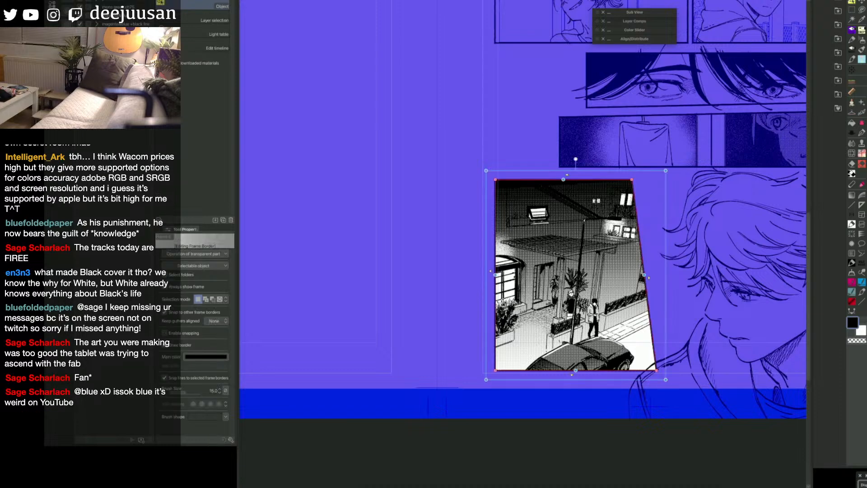
key(space)
drag(764, 336, 759, 340)
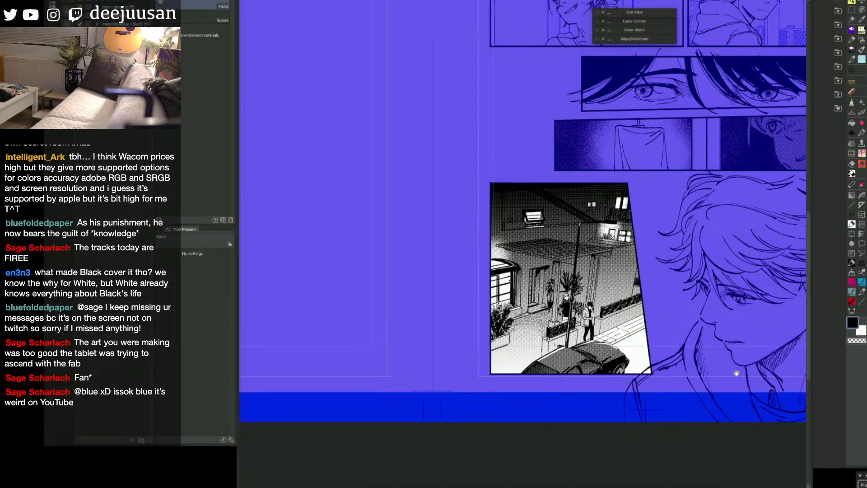
key(space)
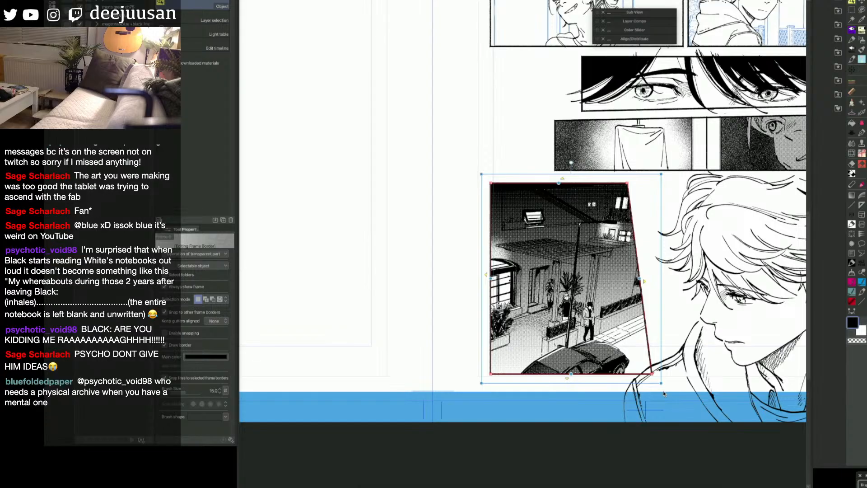
key(space)
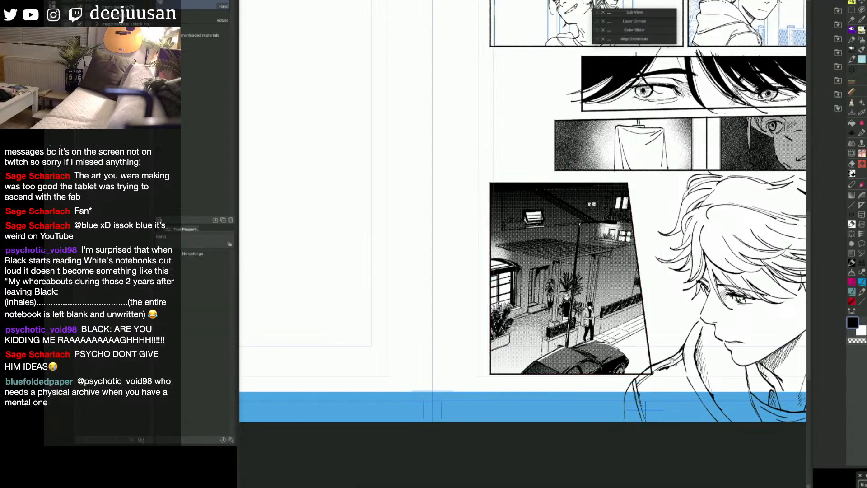
drag(676, 368, 660, 366)
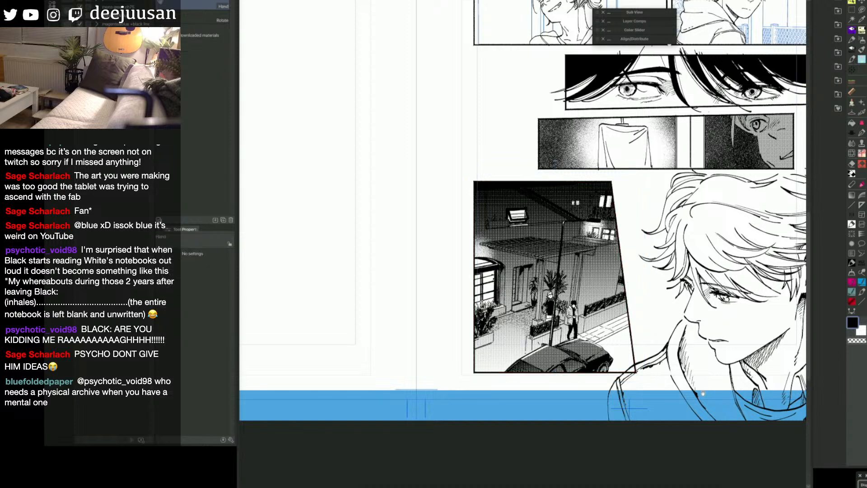
scroll(651, 378, down, 3)
key(Delete)
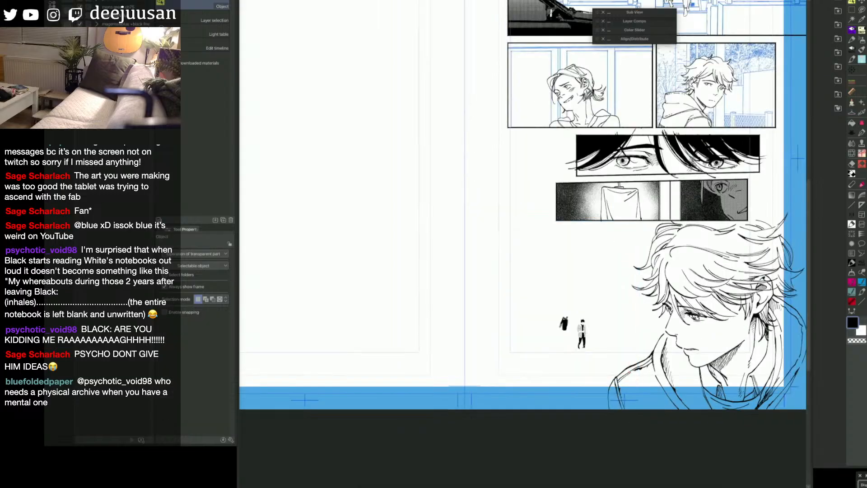
key(ctrl+z)
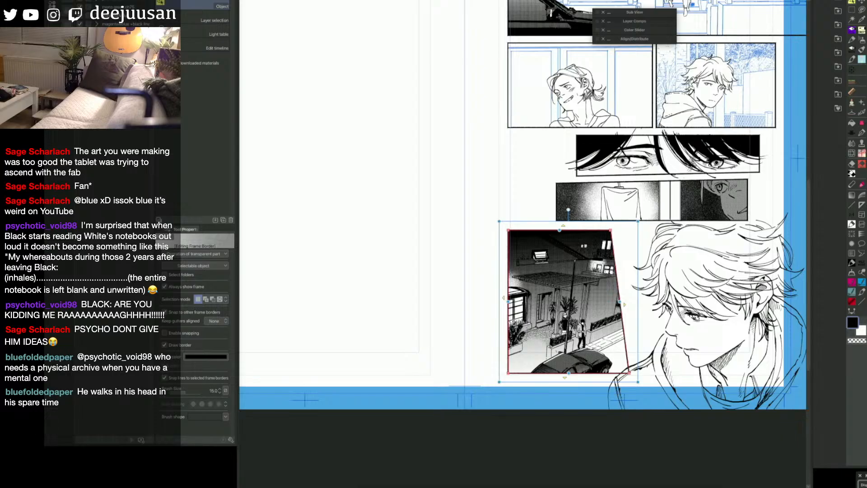
key(Escape)
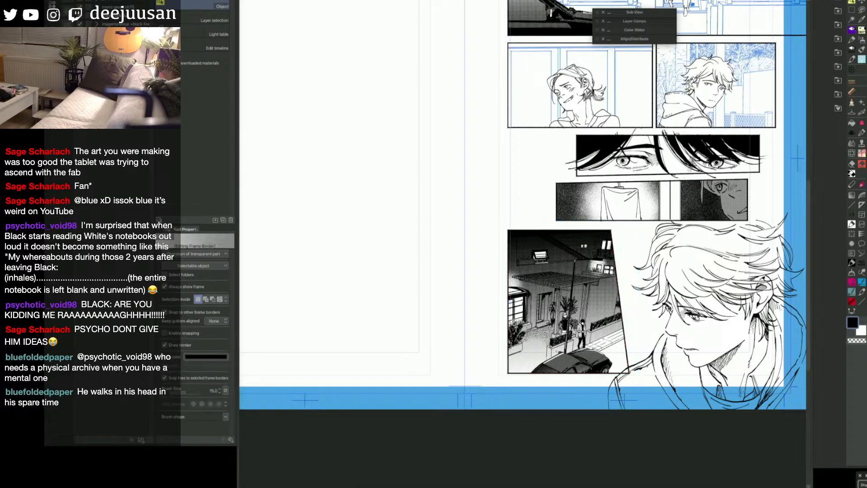
key(h)
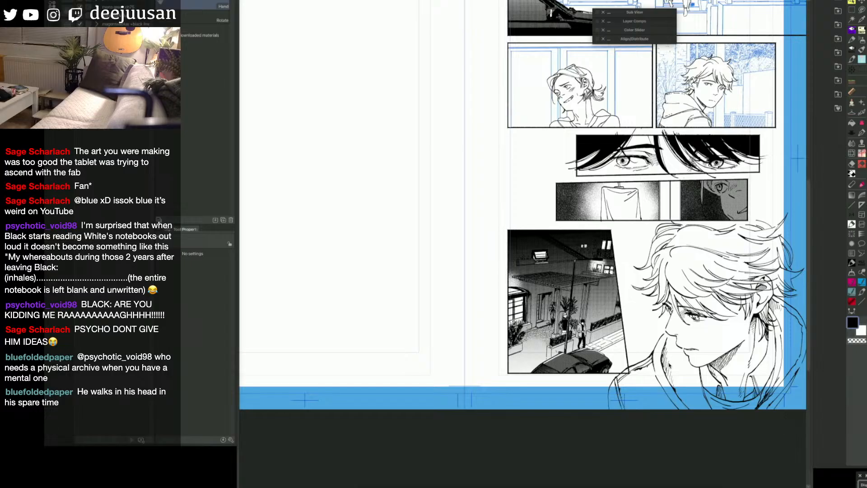
drag(659, 361, 649, 352)
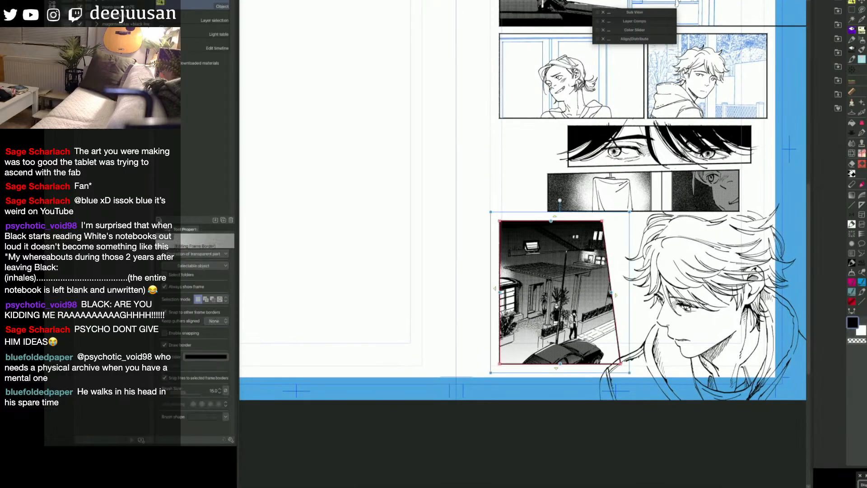
Step: Deselect the house panel's frame and mark the street area between the car and the slanted border in red
click(702, 307)
click(852, 123)
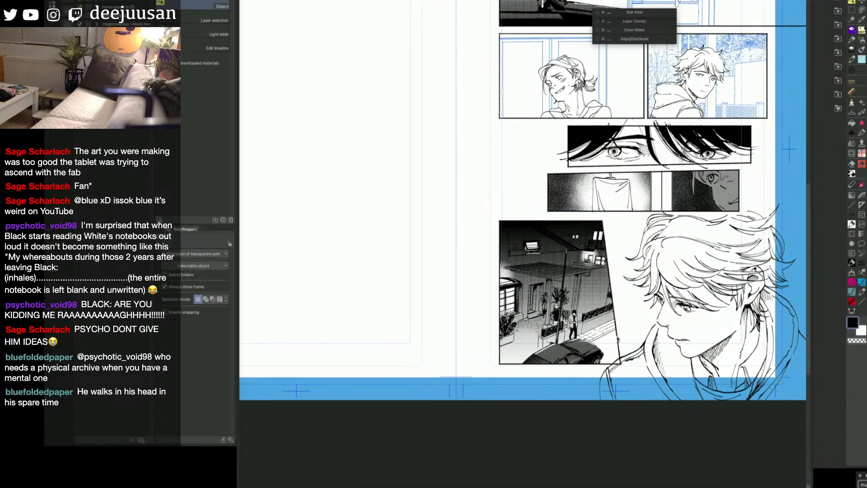
click(618, 358)
key(q)
click(641, 352)
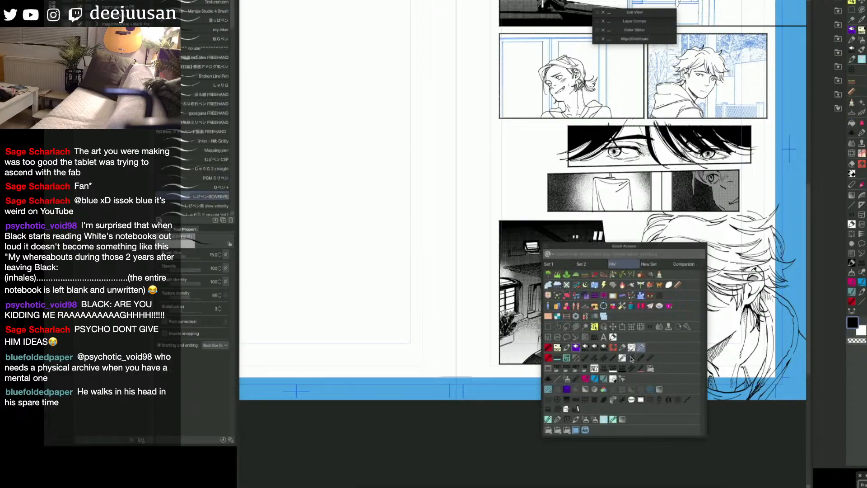
scroll(613, 364, up, 1)
scroll(626, 358, up, 1)
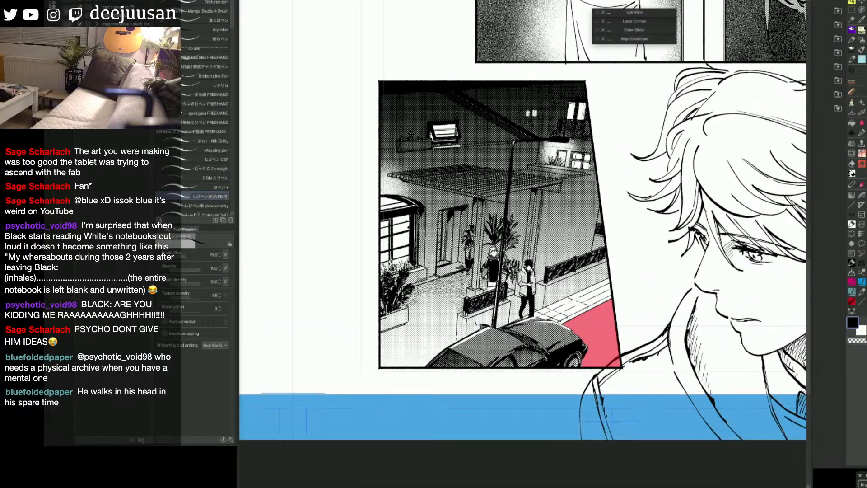
key(shift+q)
key(q)
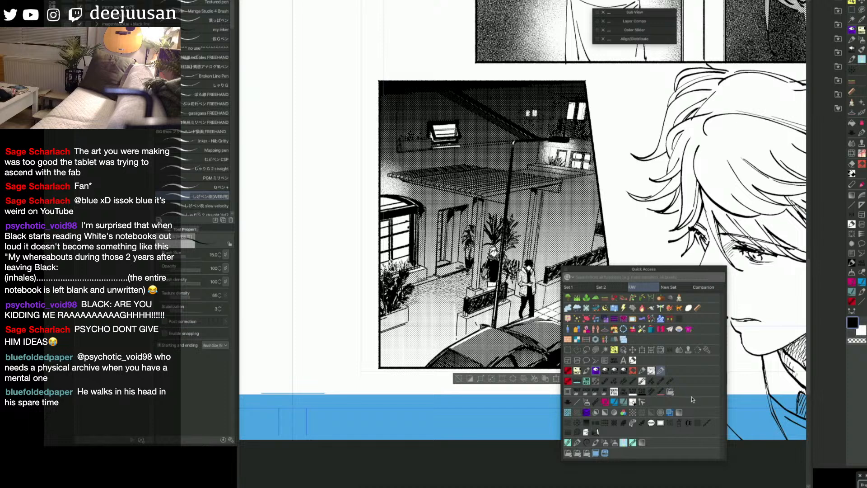
click(639, 413)
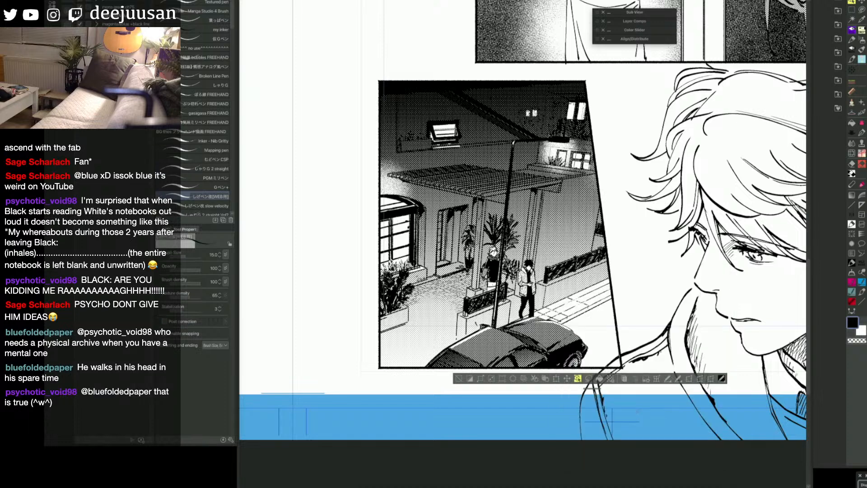
key(shift+q)
key(q)
click(650, 407)
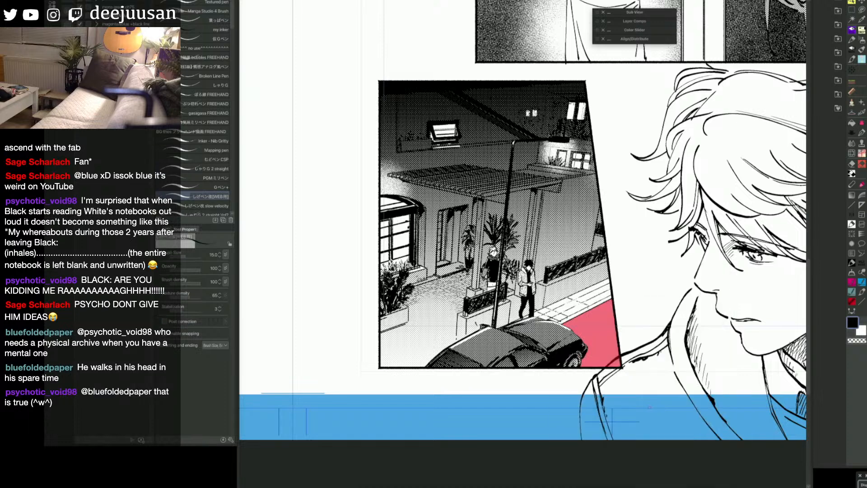
Step: Turn the red street area into a selection and apply a Circle simple tone at a 45 degree angle with increased density
key(shift+q)
click(613, 380)
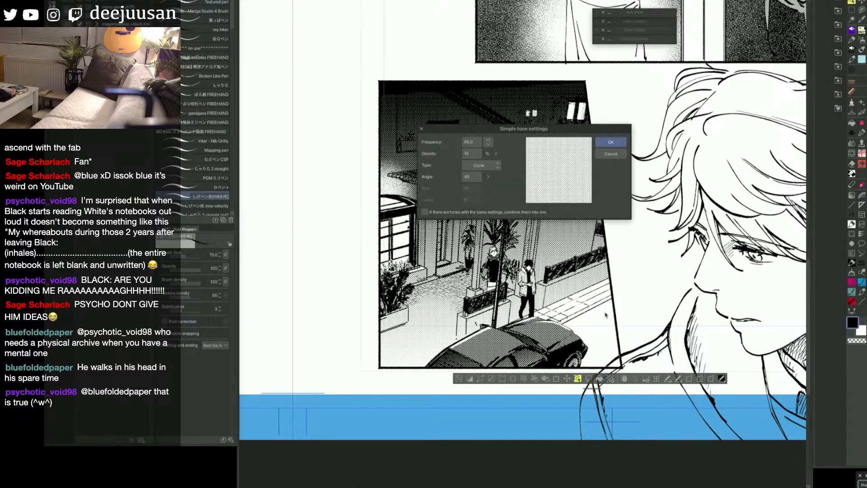
click(499, 153)
click(501, 136)
click(501, 136)
click(501, 136)
click(501, 136)
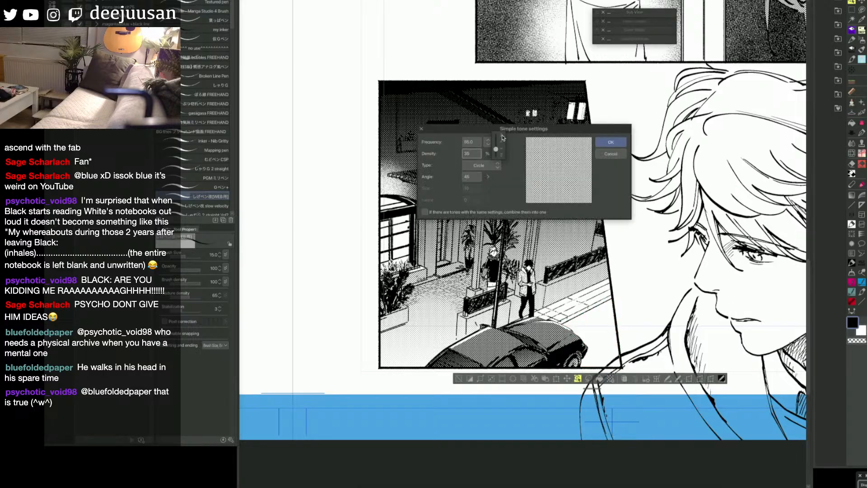
click(501, 136)
click(501, 136)
click(501, 135)
click(611, 143)
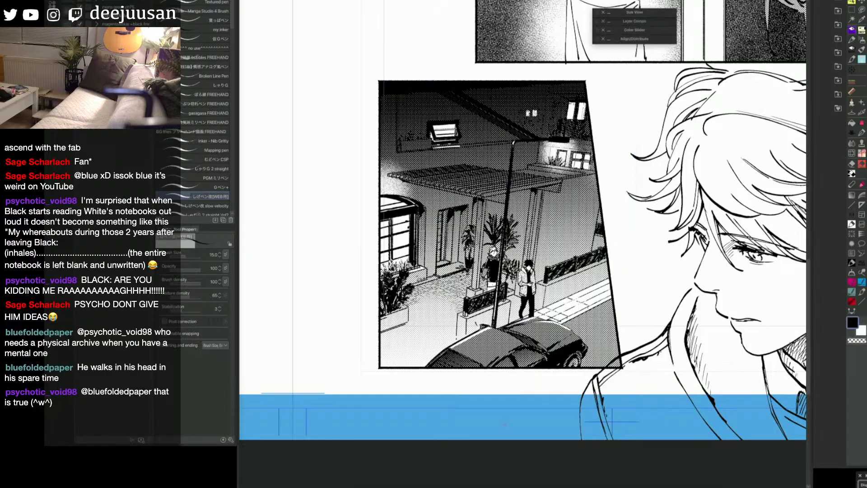
Step: Fill the narrow curb strip along the street in red with the Refer other layers fill, and hide the panel's gradient
scroll(504, 424, down, 1)
key(space)
drag(581, 365, 607, 364)
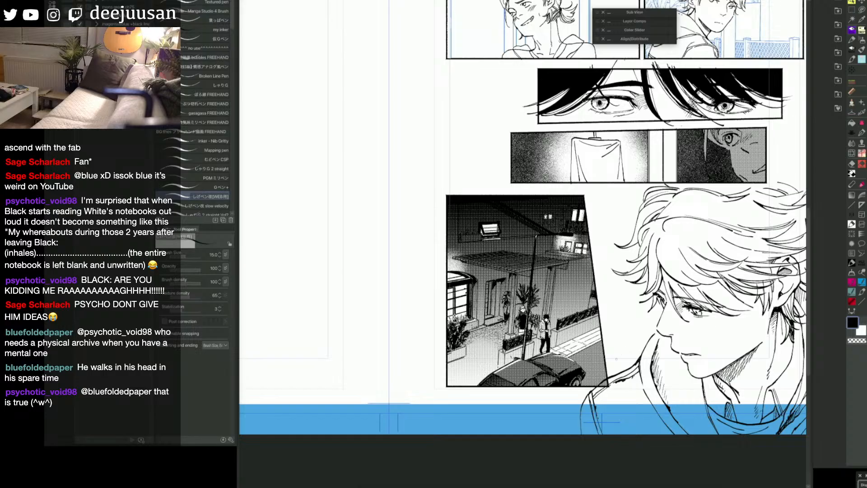
key(g)
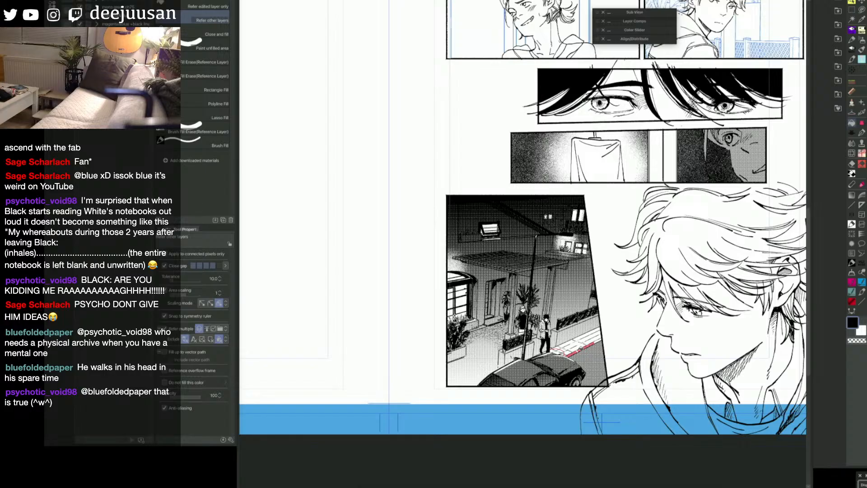
key(p)
click(861, 372)
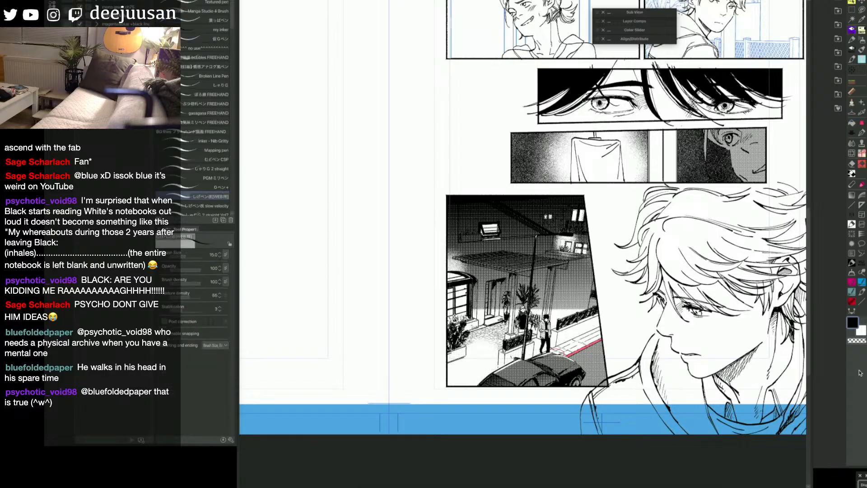
Step: Fill the side faces of the pergola's two pillars in red, using the Refer other layers fill
key(g)
click(548, 281)
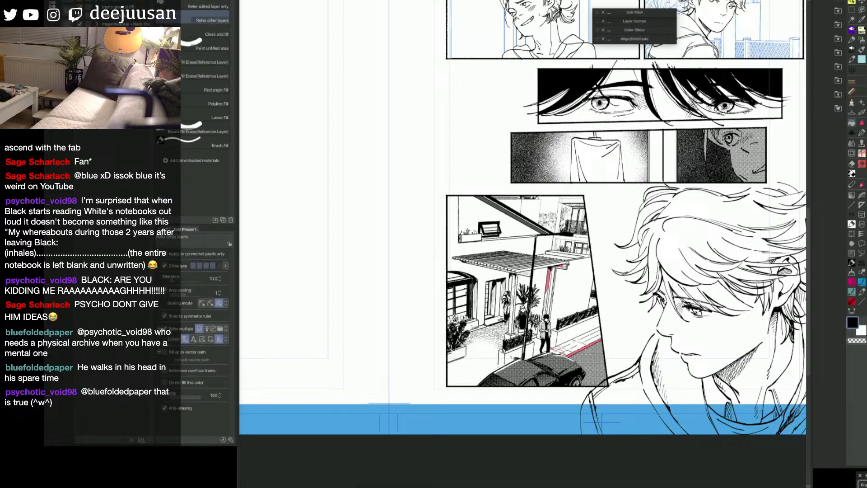
click(563, 266)
click(548, 293)
click(546, 305)
click(545, 312)
click(515, 278)
click(515, 296)
click(513, 322)
key(p)
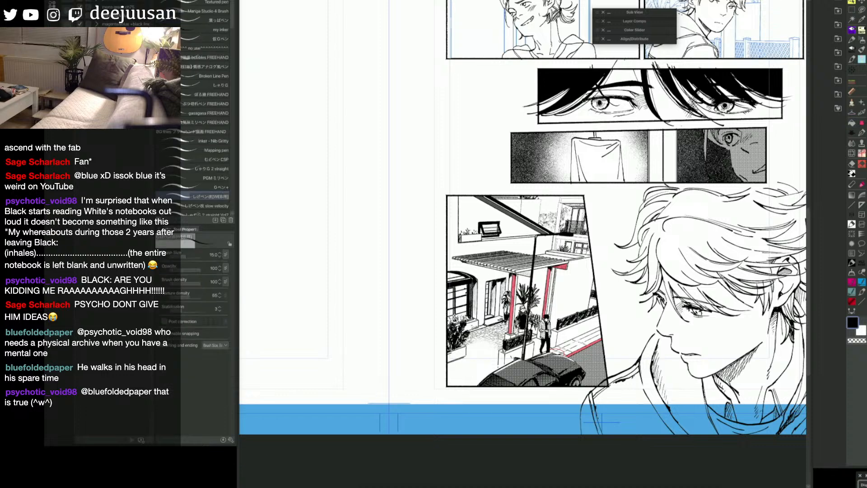
Step: Fill the wall strip beside the arched window in red, and paint over the lower part of the door with a larger pen
key(g)
click(476, 309)
click(476, 288)
key(p)
key(])
drag(489, 319, 501, 316)
drag(497, 314, 502, 308)
Step: Fill the remaining sections of the house door in red, alternating the Refer other layers fill with the pen at size 25
key(g)
click(497, 312)
click(492, 313)
click(492, 300)
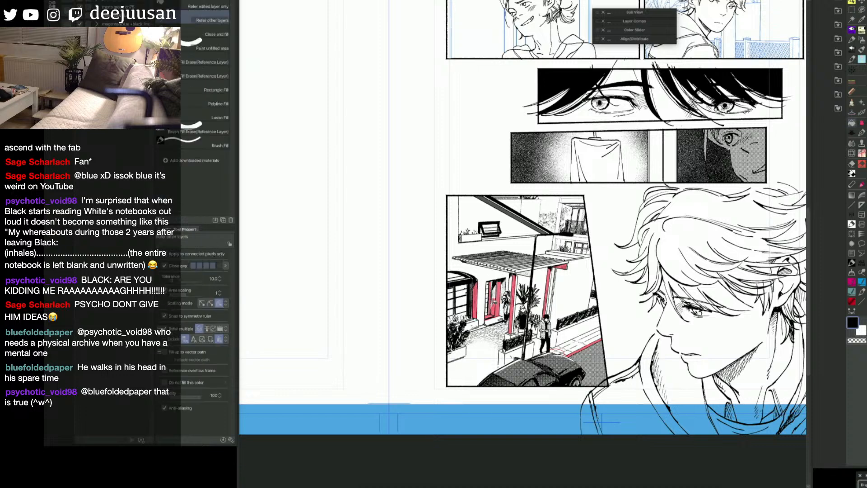
click(495, 298)
key(p)
key(])
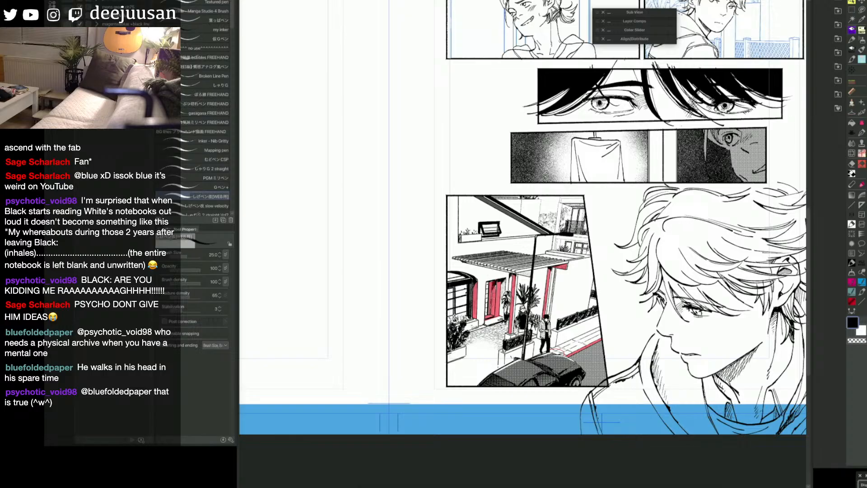
key(g)
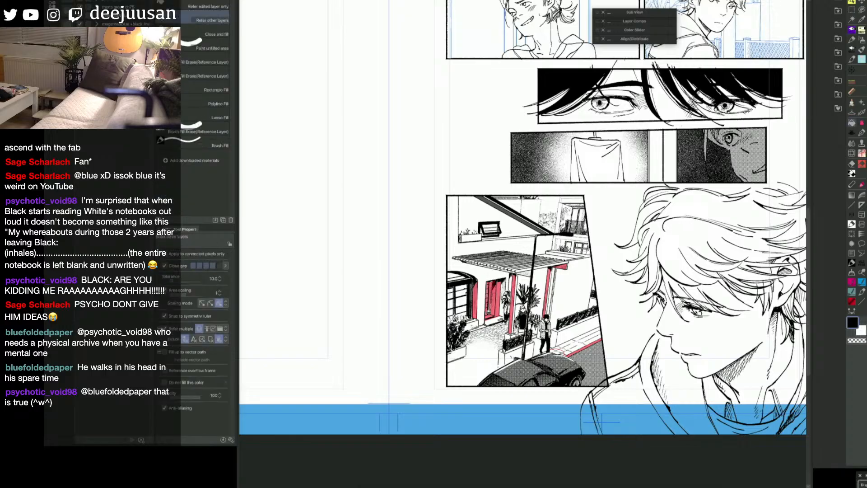
click(488, 312)
key(p)
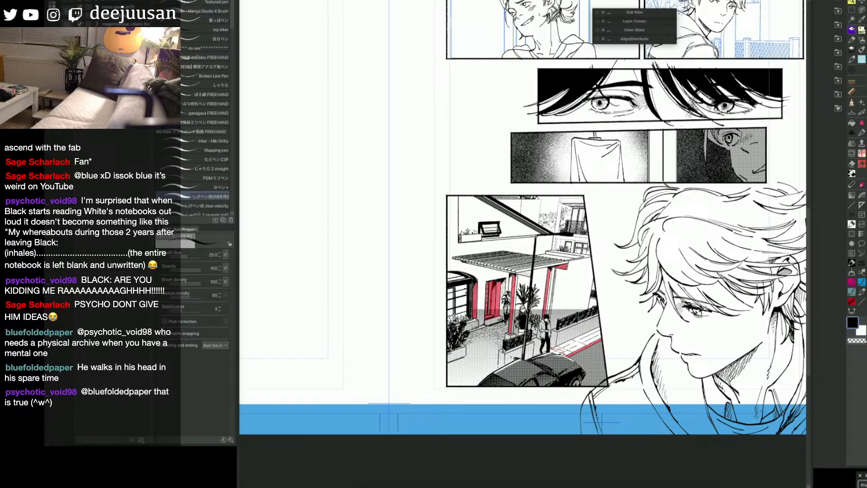
key(])
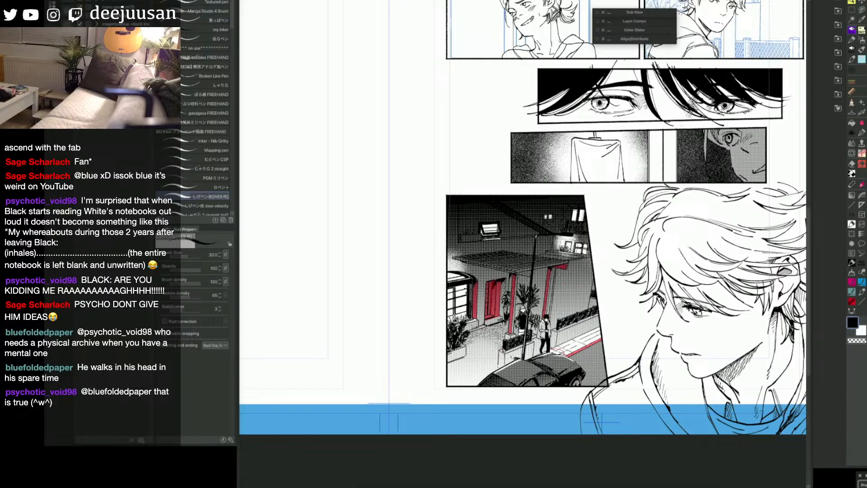
drag(595, 330, 595, 341)
key(ctrl+z)
Step: Fill the paving stones of the sidewalk beside the street in red, using the Refer other layers fill
key(g)
click(589, 340)
click(578, 345)
click(570, 352)
click(570, 347)
click(567, 344)
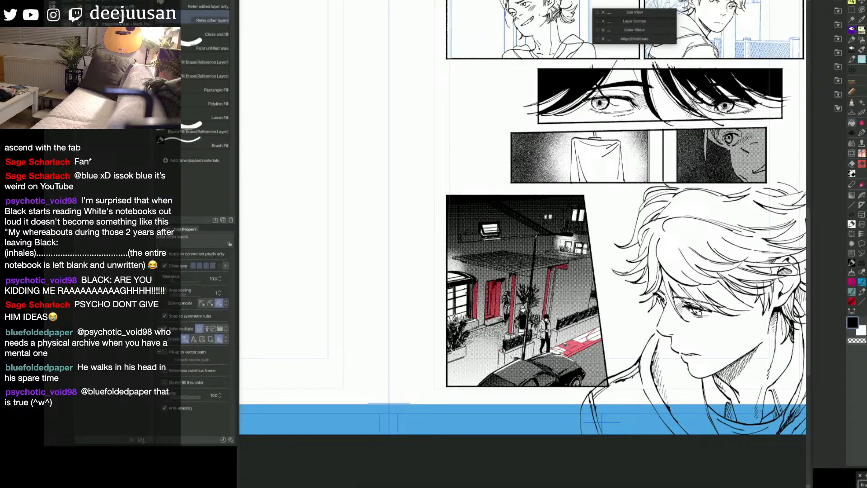
click(566, 347)
click(564, 346)
click(558, 346)
click(560, 346)
click(583, 336)
click(584, 339)
Step: Touch up the red areas around the walking figure and lower planter, alternating the pen at size 30 with the eraser
key(p)
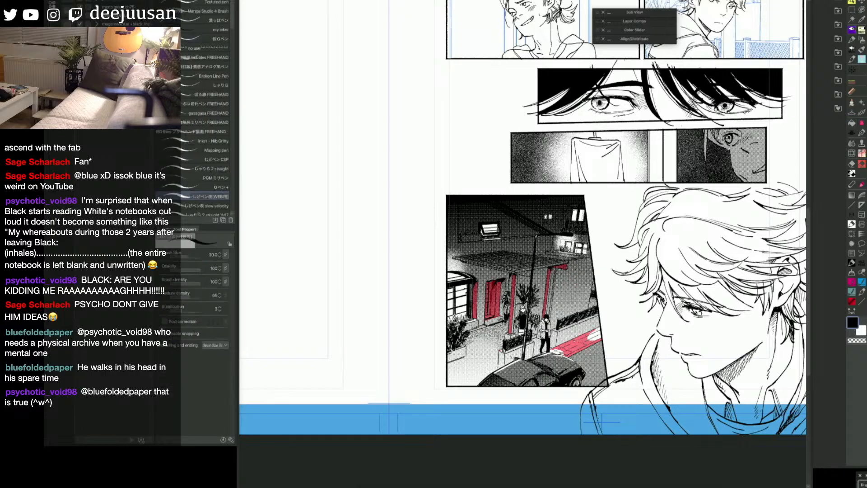
key(e)
key(p)
key(e)
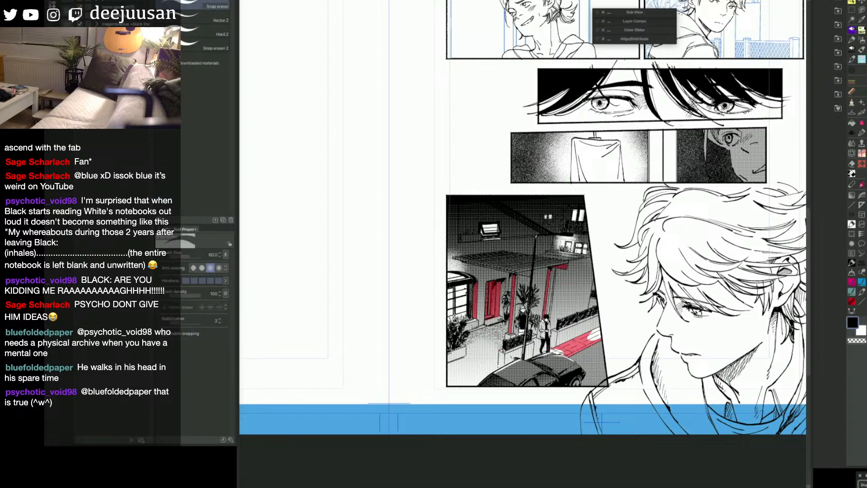
key(p)
drag(556, 332, 551, 349)
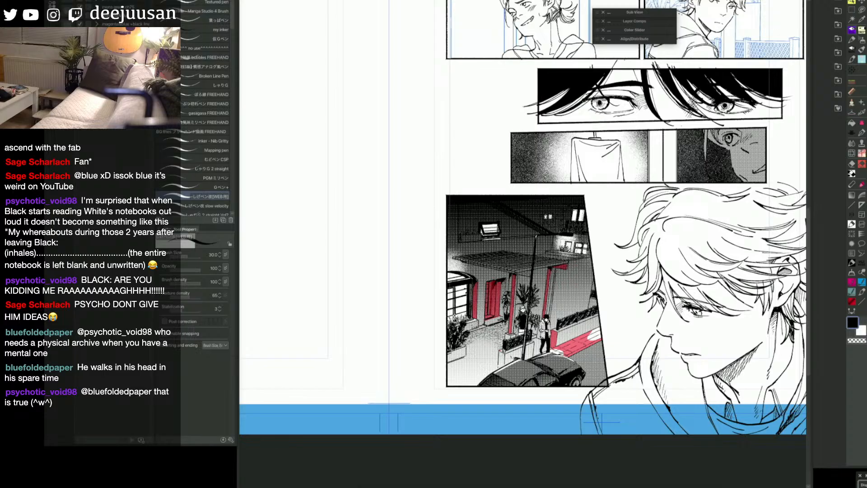
drag(500, 353, 504, 365)
key(e)
key(p)
Step: Convert the house exterior panel's red areas to a Circle screentone and lower its density in the simple tone settings
key(q)
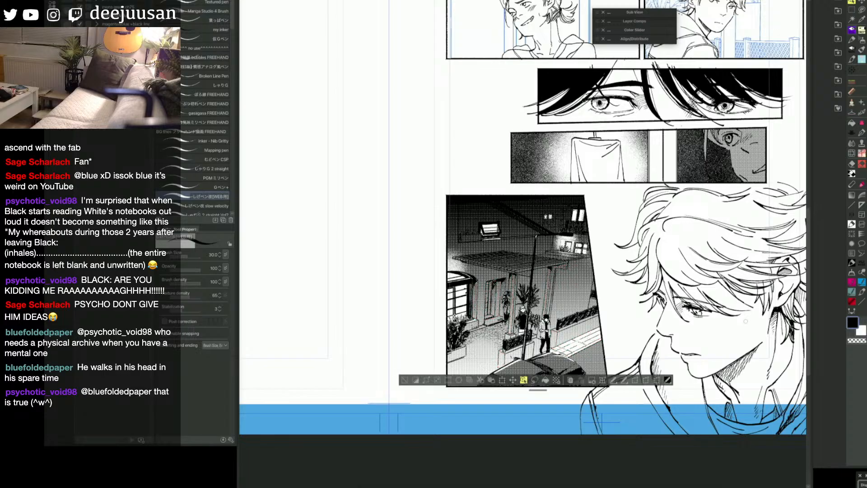
click(557, 380)
click(496, 155)
click(500, 162)
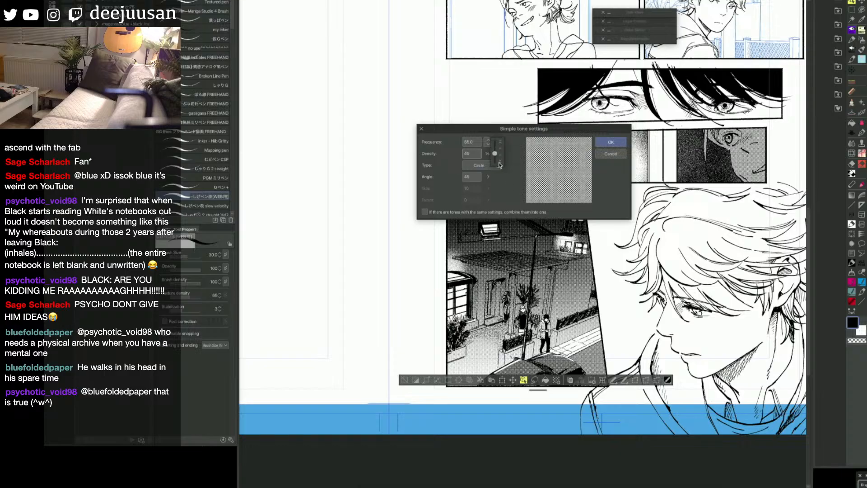
click(500, 163)
click(500, 163)
click(610, 142)
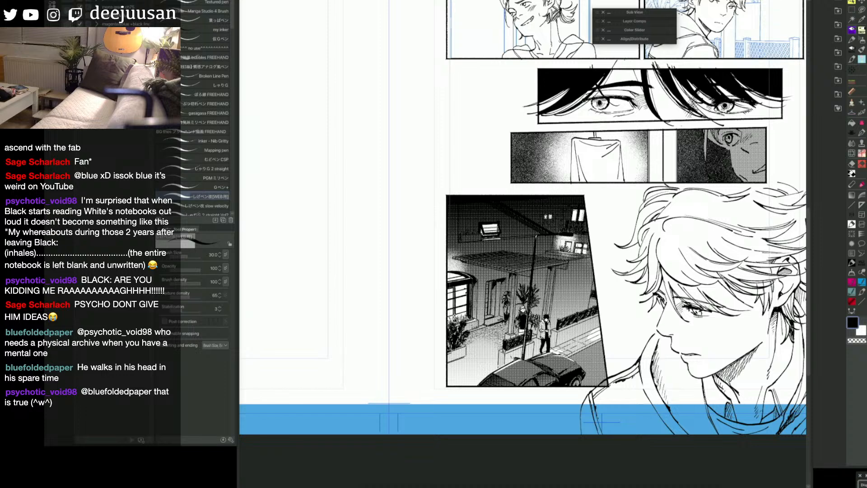
Step: Set up the 80 mm decoration brush at size 175 with transparent colour for the house exterior panel's tone
key(q)
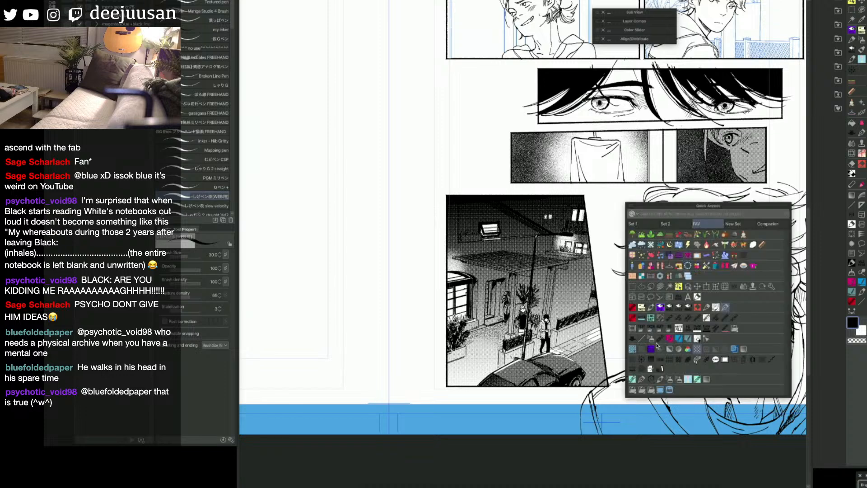
click(628, 339)
key(bracketleft)
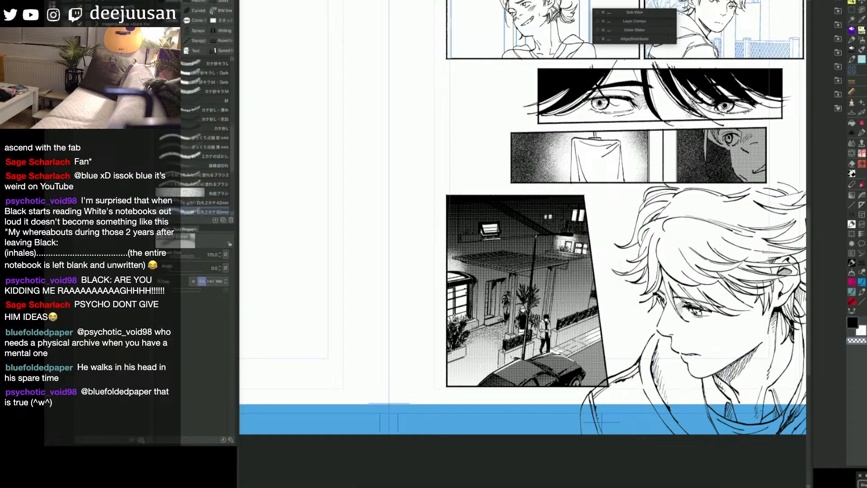
key(space)
mouse_move(536, 415)
mouse_down()
mouse_move(515, 428)
mouse_move(560, 414)
mouse_up()
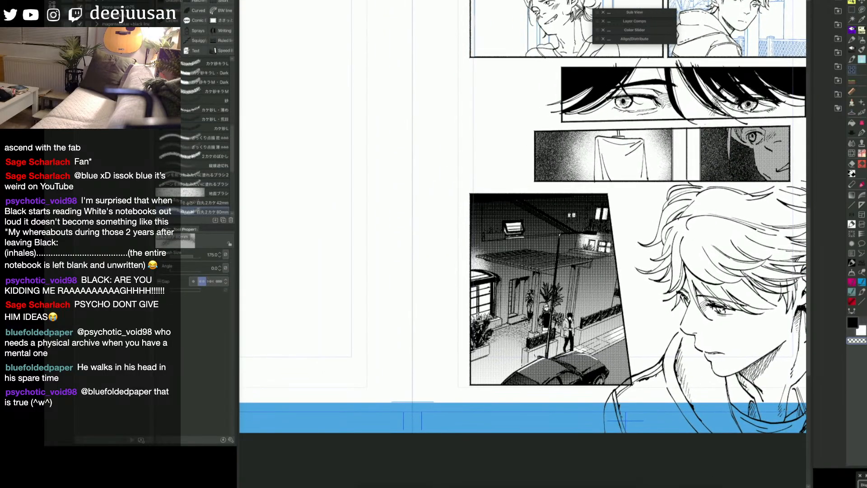
key(e)
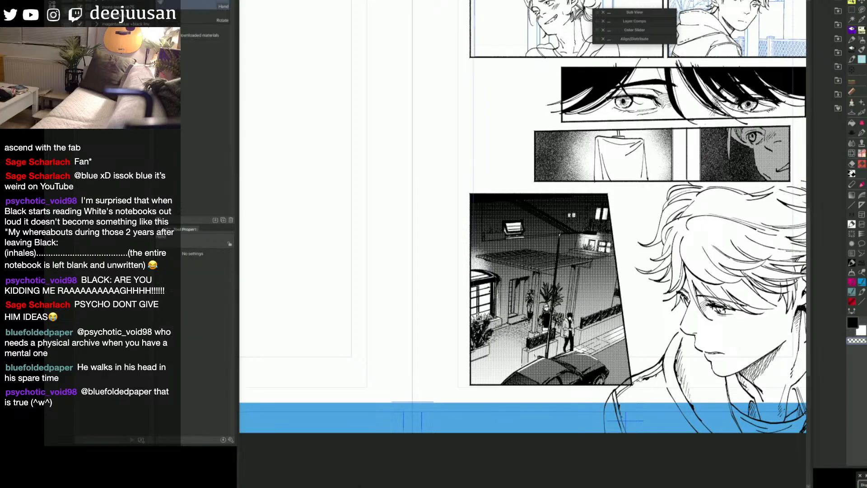
drag(633, 382, 544, 402)
Step: Take the house exterior panel's frame and background out of the page view, undoing recent changes as needed
scroll(571, 408, down, 1)
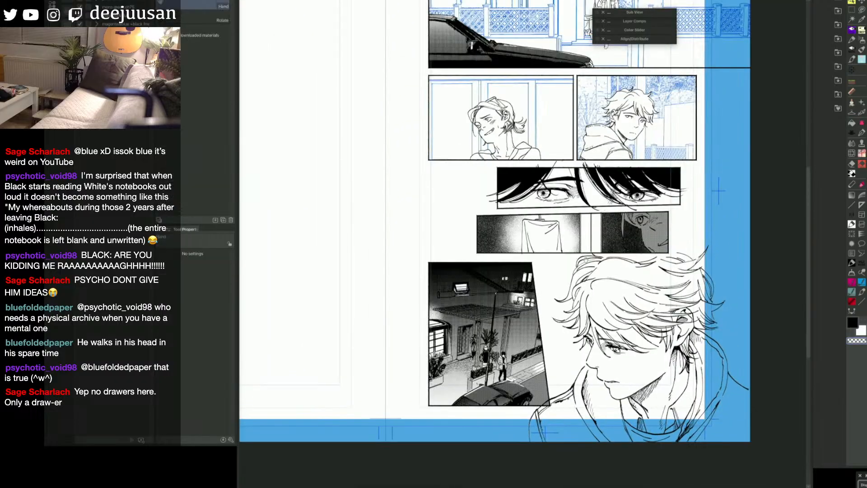
scroll(654, 197, up, 1)
drag(740, 188, 786, 207)
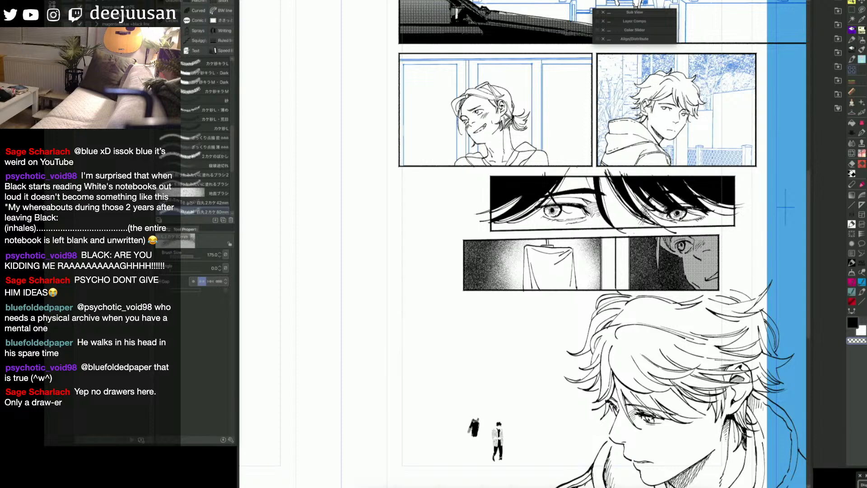
key(ctrl+z)
key(ctrl+z)
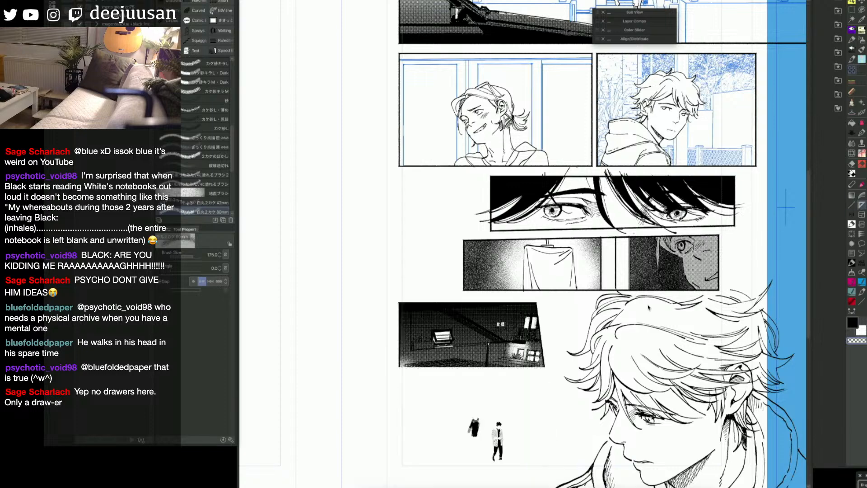
mouse_move(568, 413)
mouse_down()
mouse_move(632, 339)
mouse_move(518, 394)
mouse_up()
Step: Select the leftover figures of the house exterior panel, delete them and clear the selection
key(q)
click(527, 333)
key(d)
drag(572, 345, 521, 379)
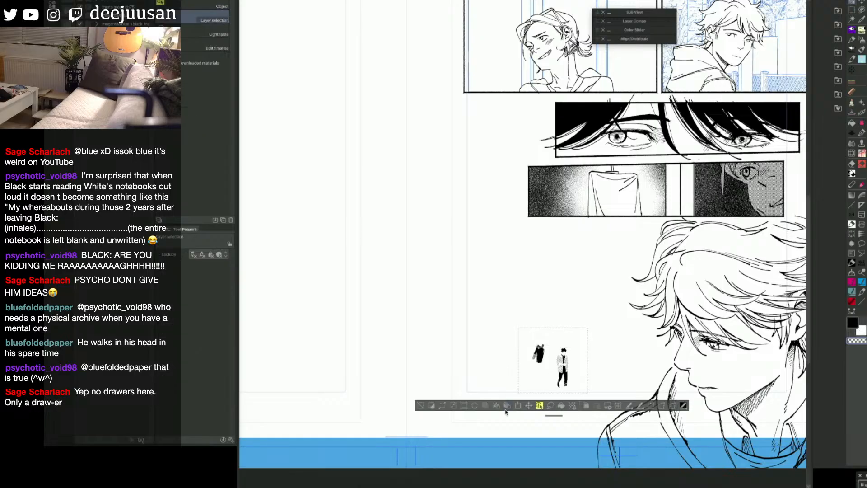
key(Delete)
key(ctrl+d)
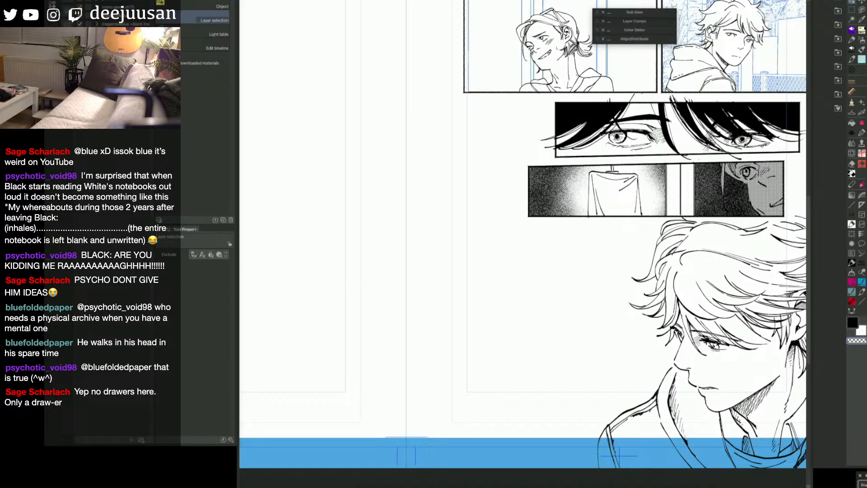
Step: Undo and redo the removal of the house exterior panel's artwork to compare both states
key(ctrl+z)
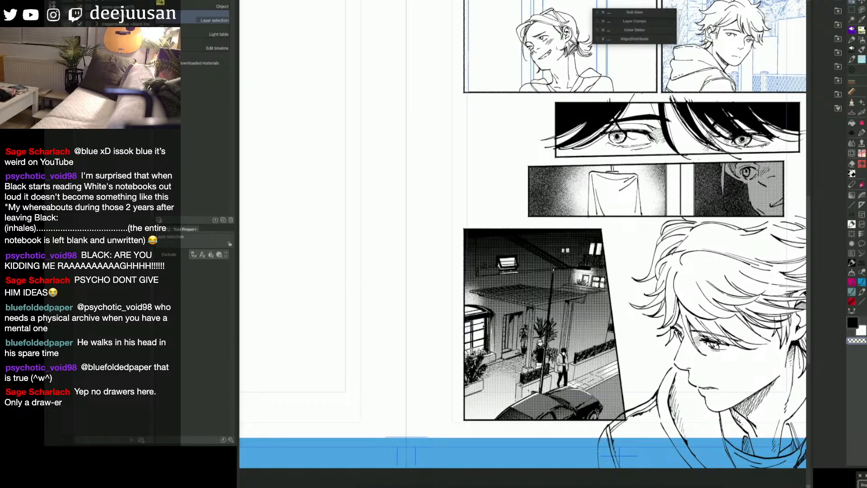
key(ctrl+y)
key(ctrl+z)
key(ctrl+z)
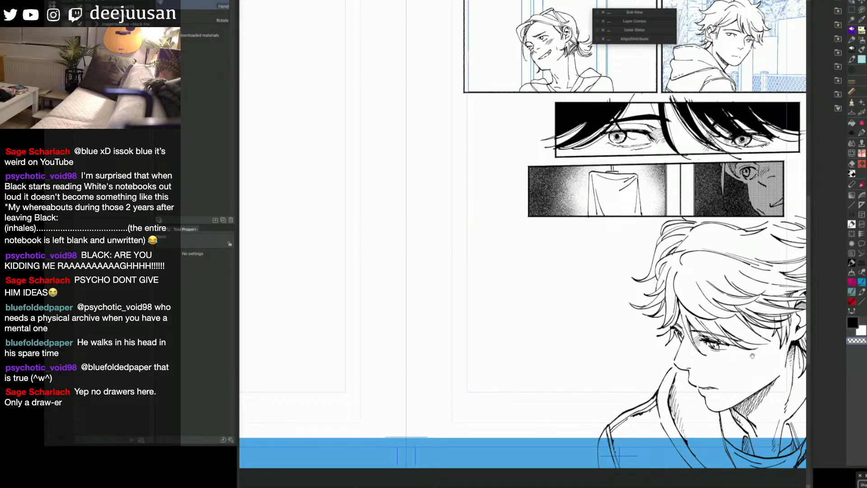
Step: Select the frame borders of the eye close-up and hanging shirt panels with the Object tool
drag(749, 355, 683, 430)
key(q)
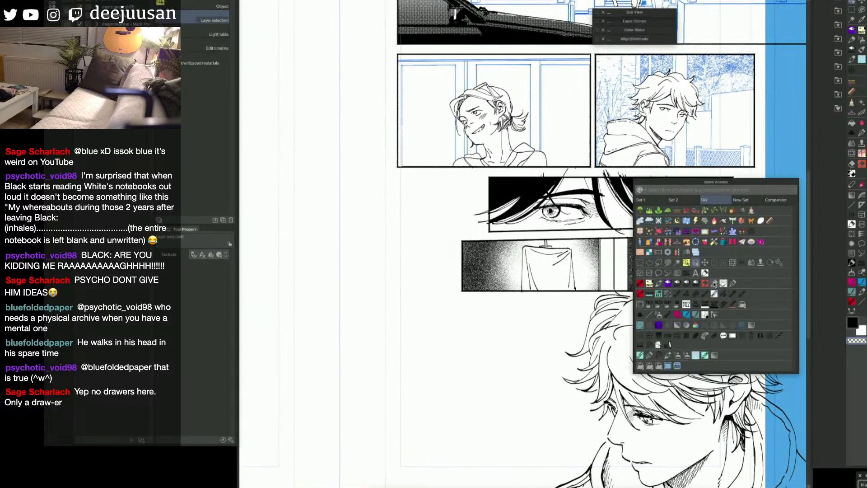
click(689, 264)
click(717, 280)
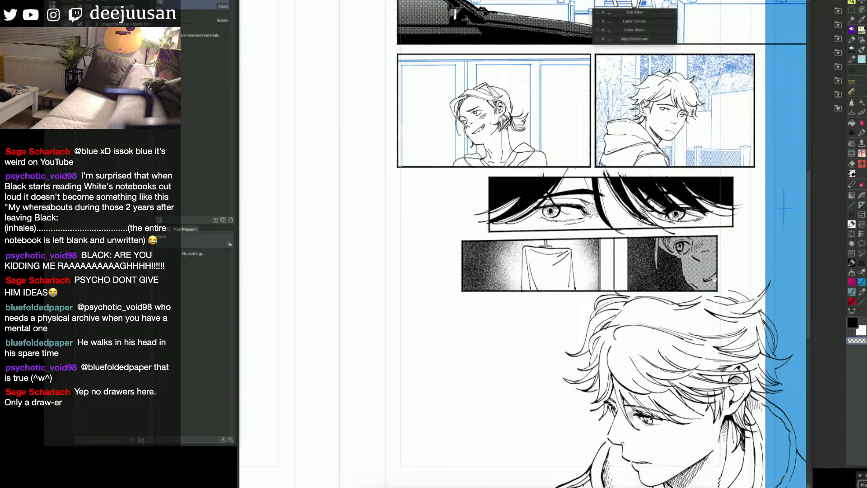
click(718, 274)
click(719, 260)
click(718, 244)
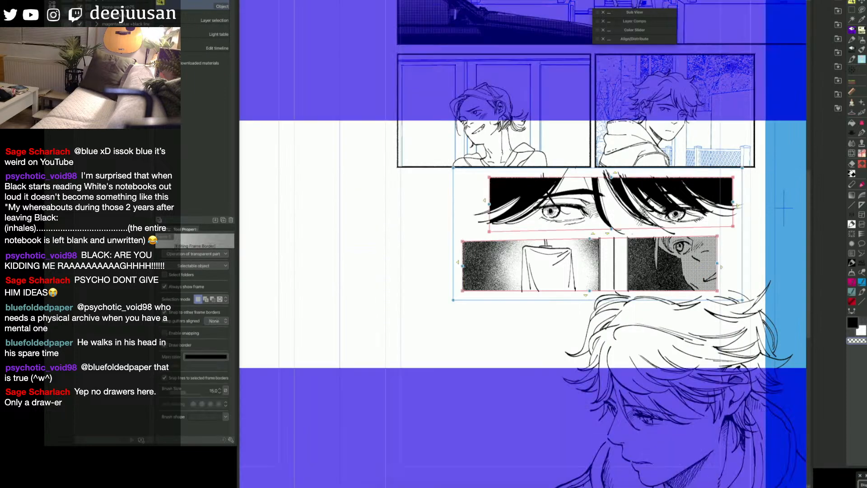
Step: Outline the eye close-up and hanging shirt panels with the Polyline marquee, try clearing their artwork, and undo the last deletion
key(q)
click(749, 203)
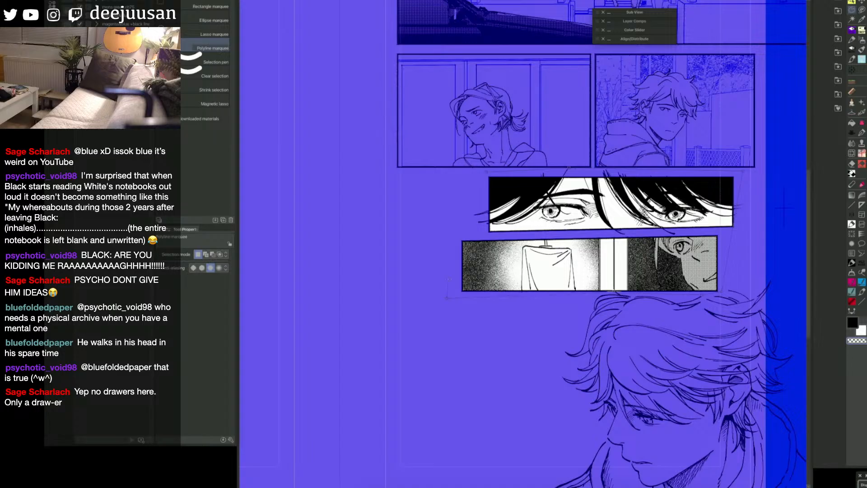
double_click(448, 206)
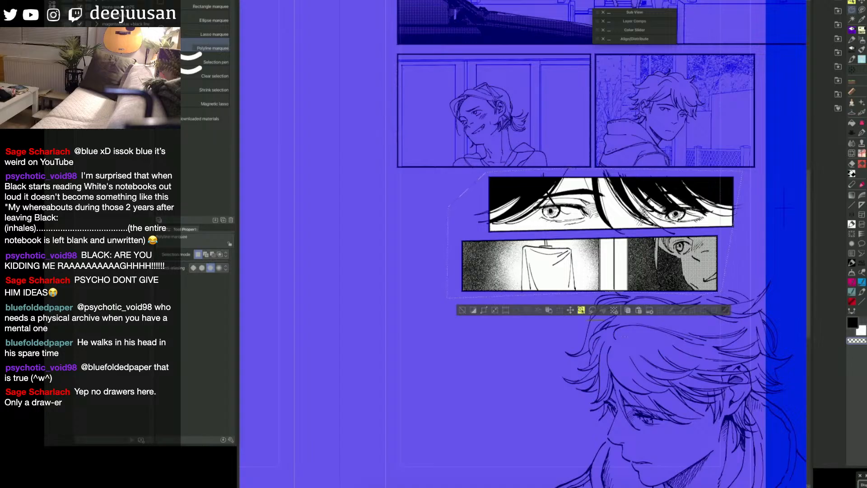
key(Delete)
key(o)
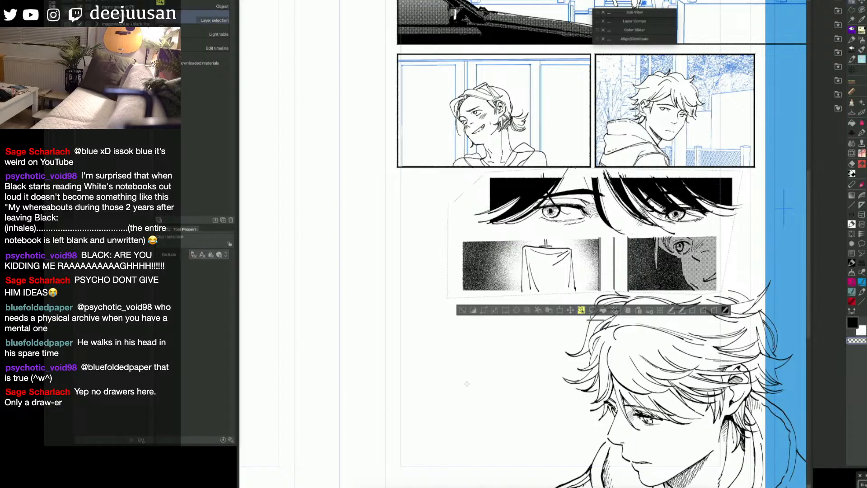
key(Delete)
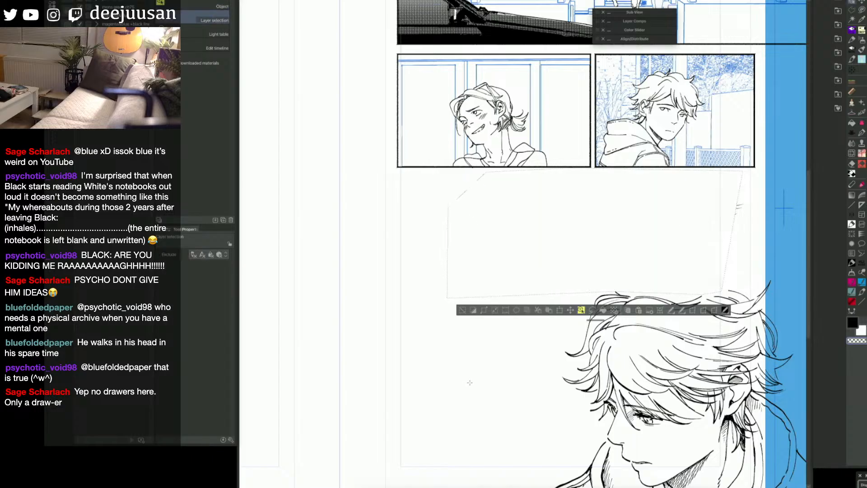
key(super+z)
Step: Extend the selection over the hair strands outside the eye close-up, clear the selected artwork, deselect, and restore both framed panels
key(m)
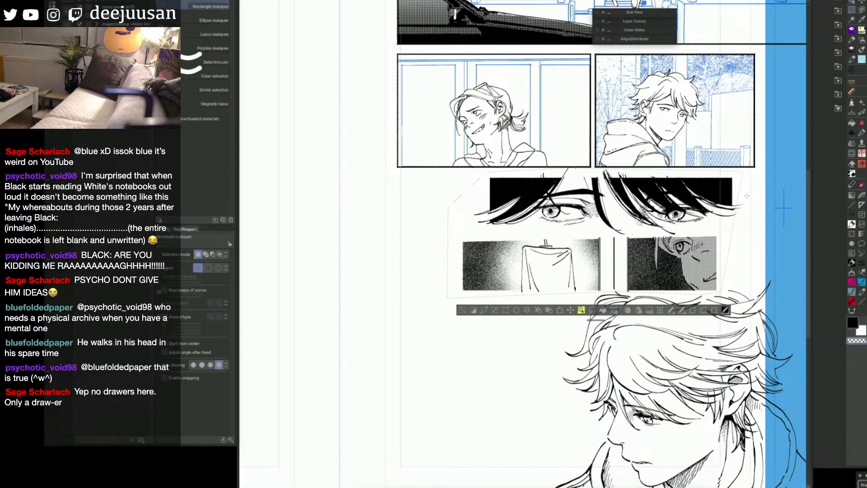
drag(727, 197, 749, 229)
key(Delete)
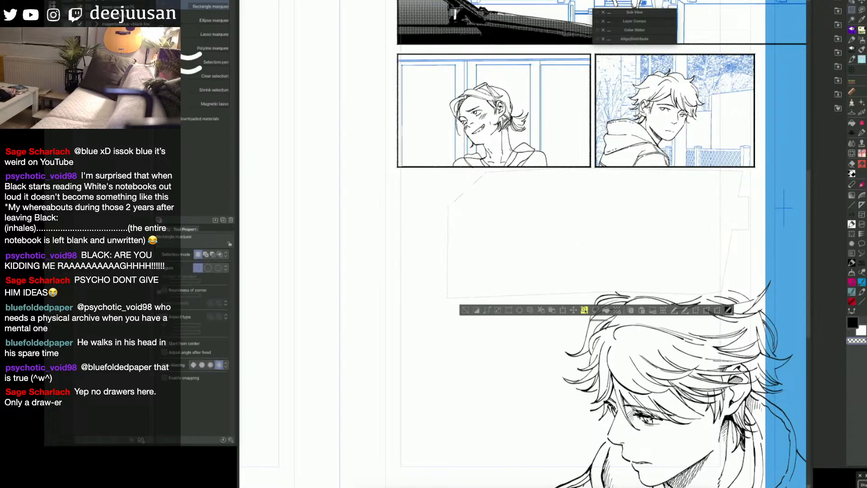
key(super+z)
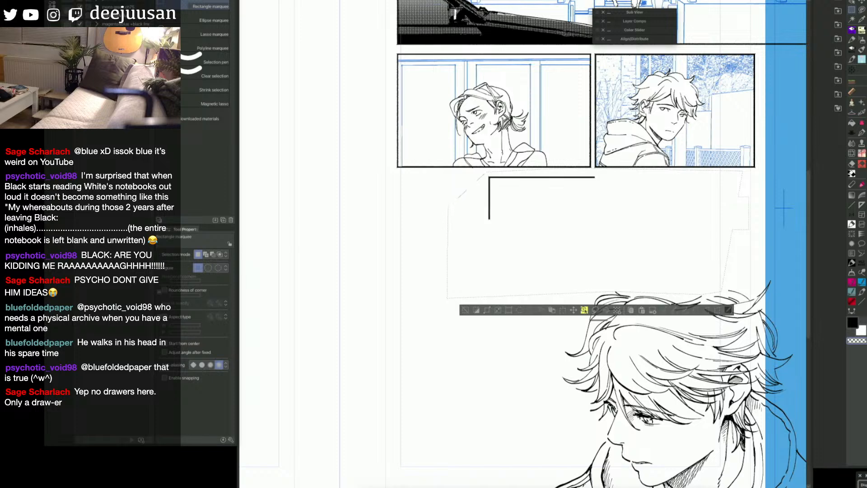
key(super+z)
key(super+d)
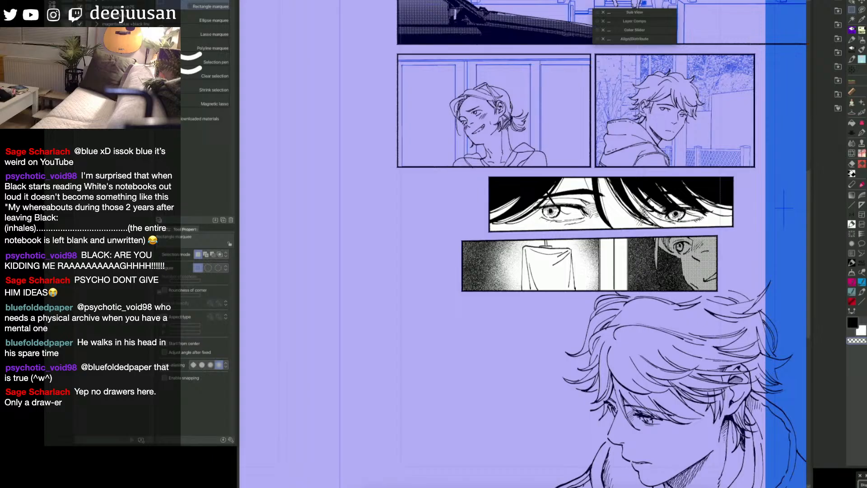
key(super+z)
key(super+z)
key(space)
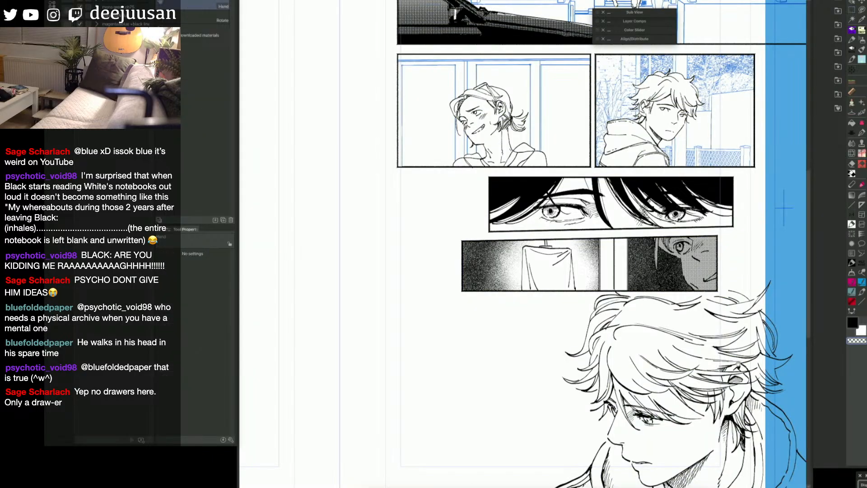
Step: Paint the shadow areas around the left eye in the eye close-up panel as a red mask, filling the enclosed parts
drag(739, 364, 748, 308)
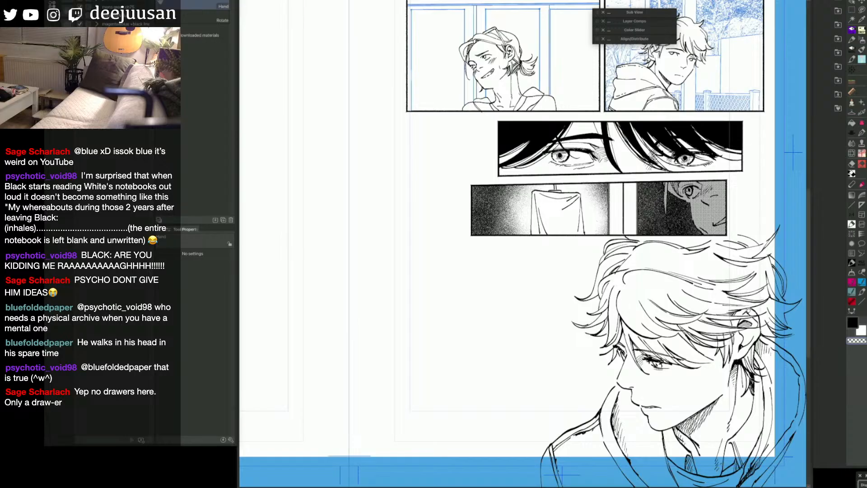
drag(662, 262, 673, 325)
key(q)
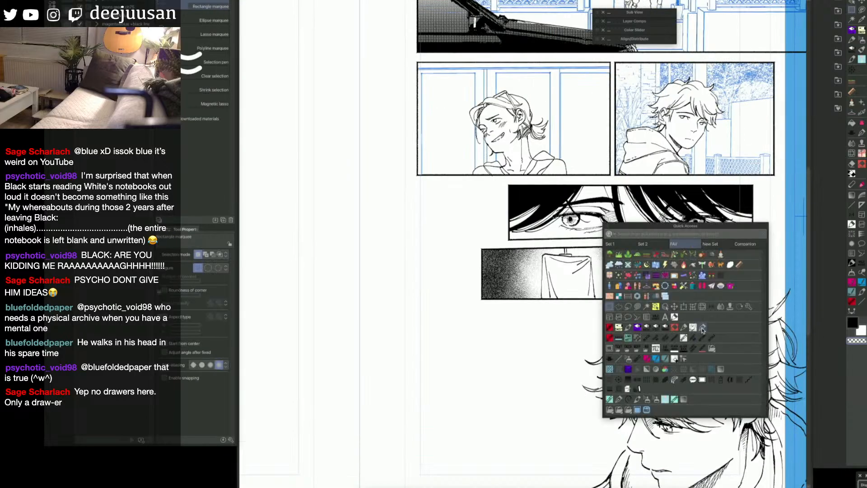
click(702, 328)
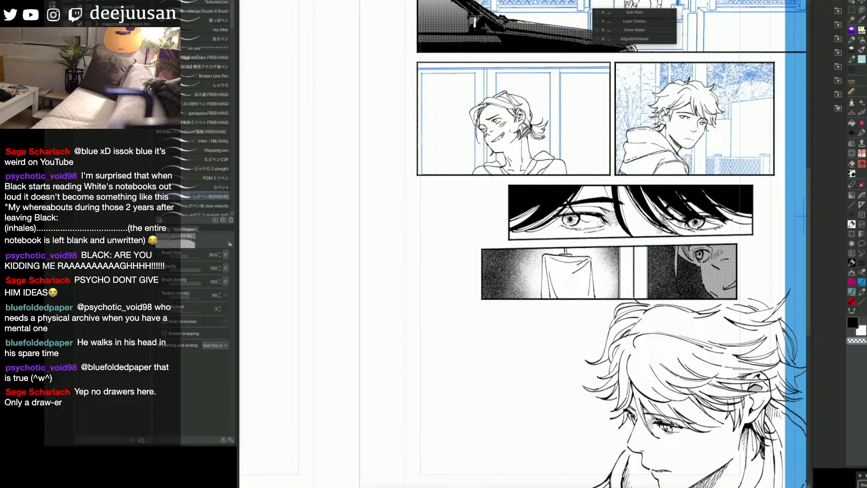
key(c)
drag(578, 221, 600, 226)
key(g)
click(597, 221)
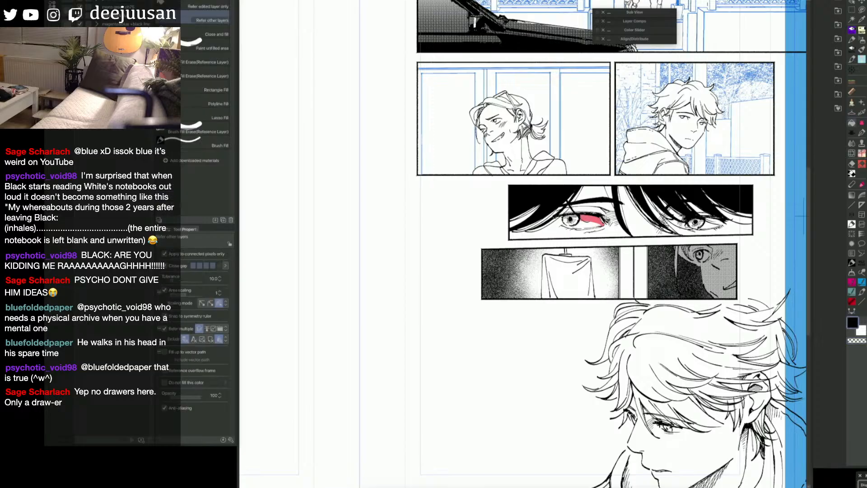
key(p)
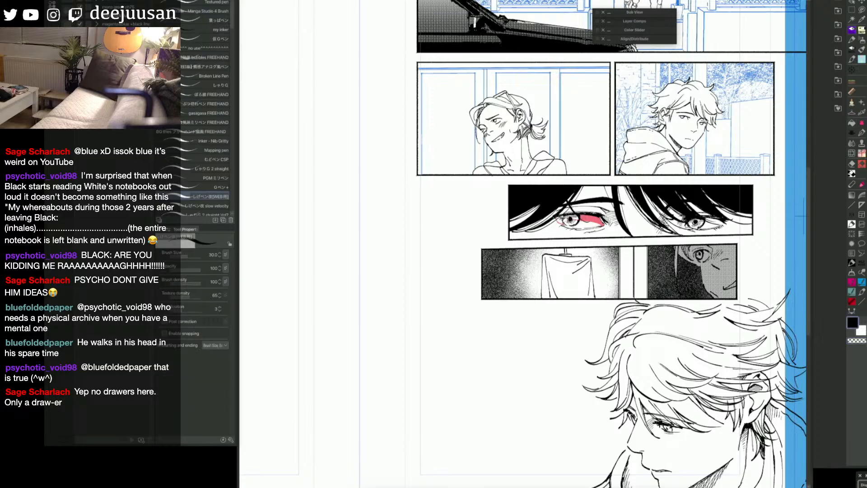
key(g)
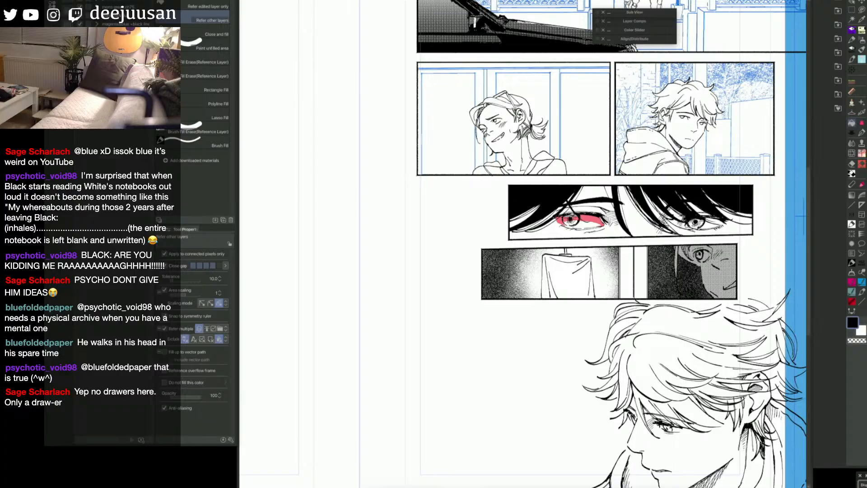
key(p)
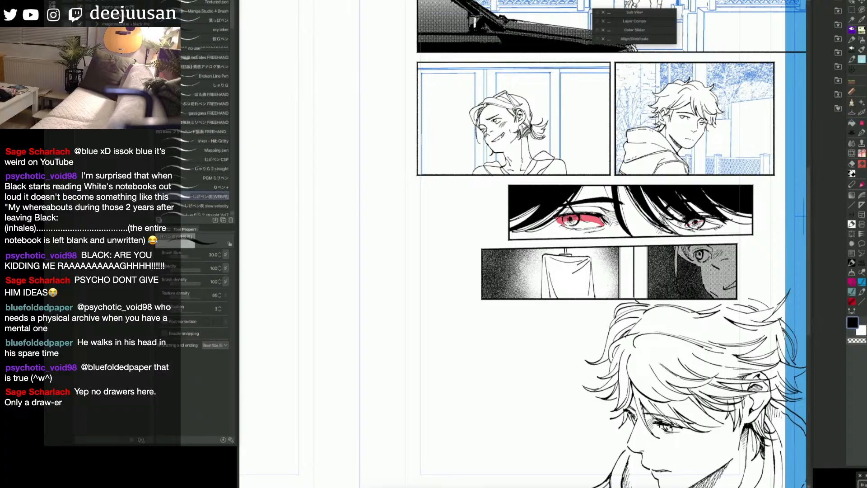
Step: Mask the shadow areas around the right eye in red and extend the mask at the left eye's outer corner
drag(707, 223, 720, 220)
key(g)
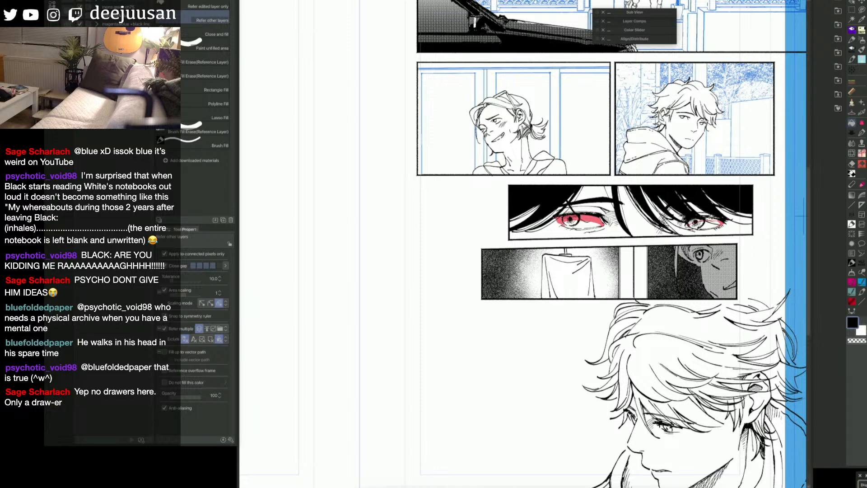
key(p)
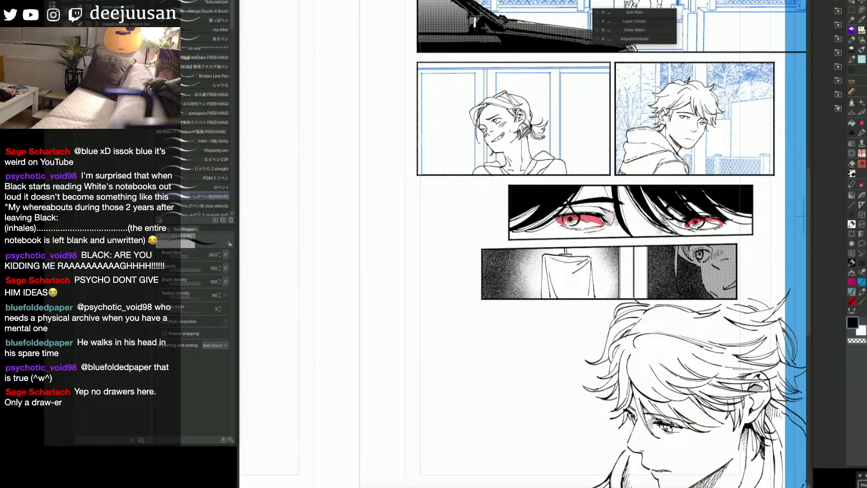
key(g)
drag(611, 219, 610, 212)
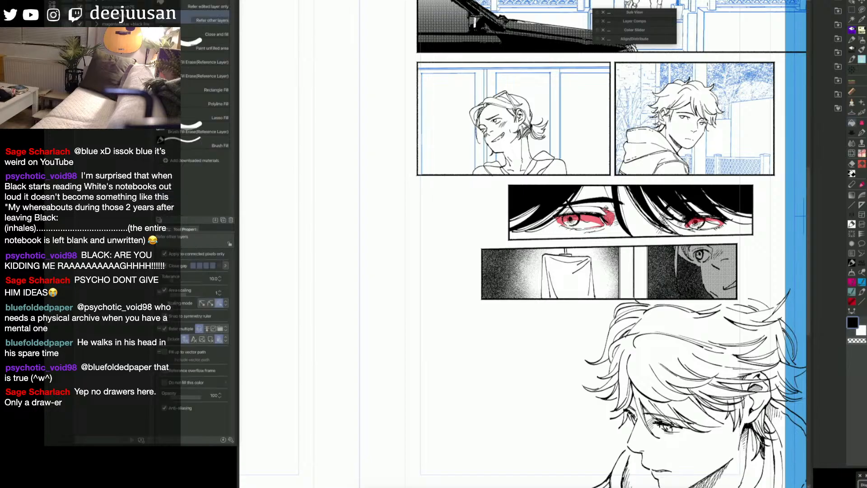
key(p)
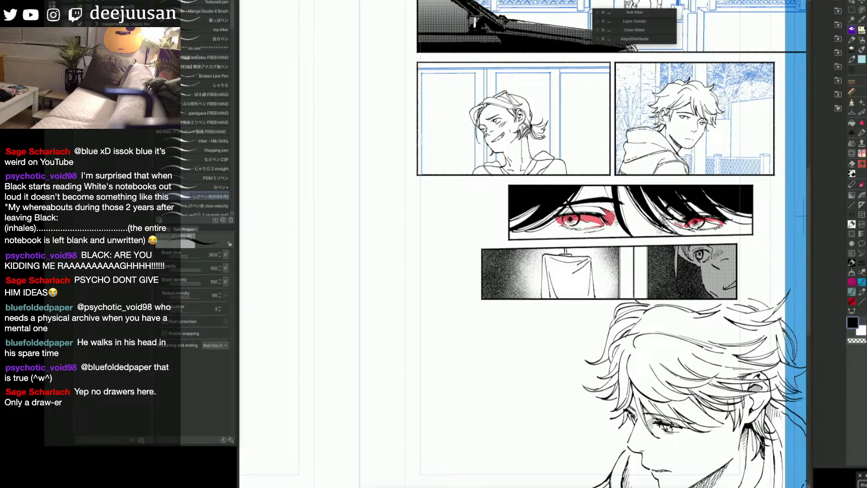
Step: Mask the hair strands above and beside the right eye, undoing a misplaced stroke
key(g)
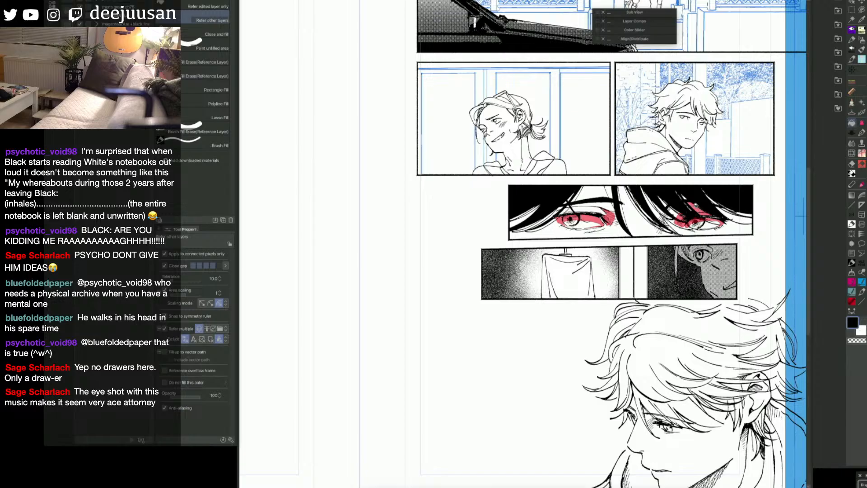
key(p)
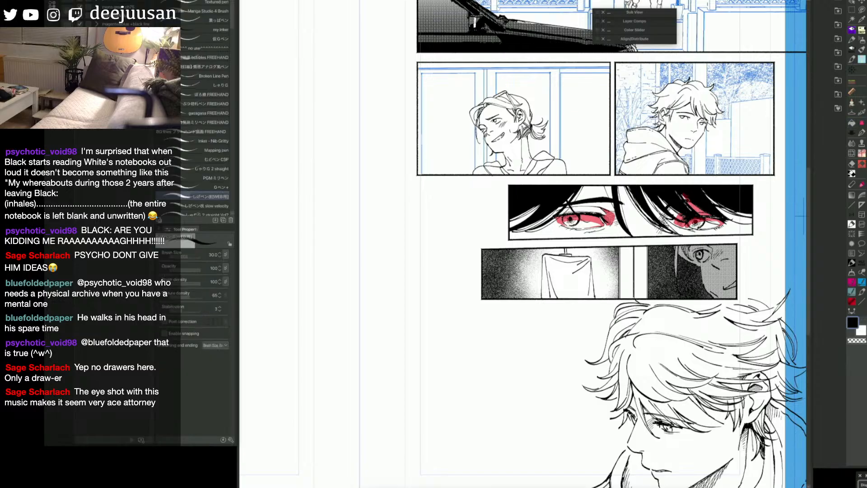
mouse_move(683, 195)
mouse_down()
mouse_move(678, 214)
mouse_move(657, 194)
mouse_move(674, 206)
mouse_move(724, 204)
mouse_move(748, 222)
mouse_up()
key(super+z)
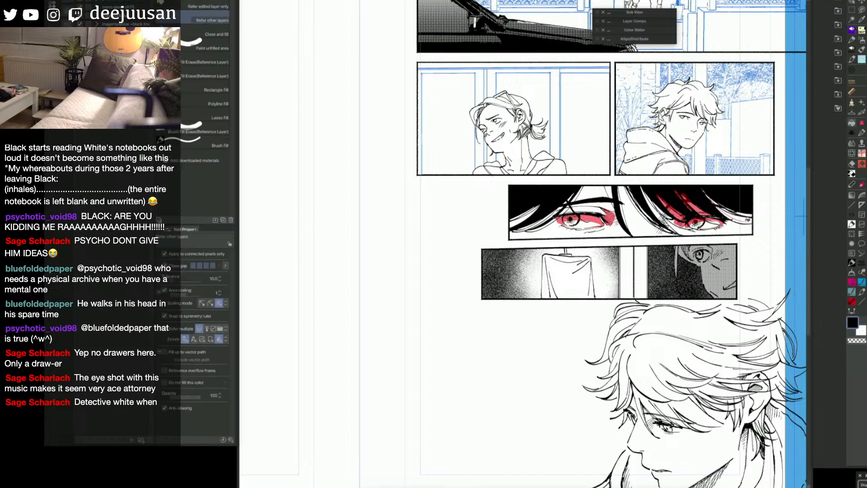
key(g)
key(p)
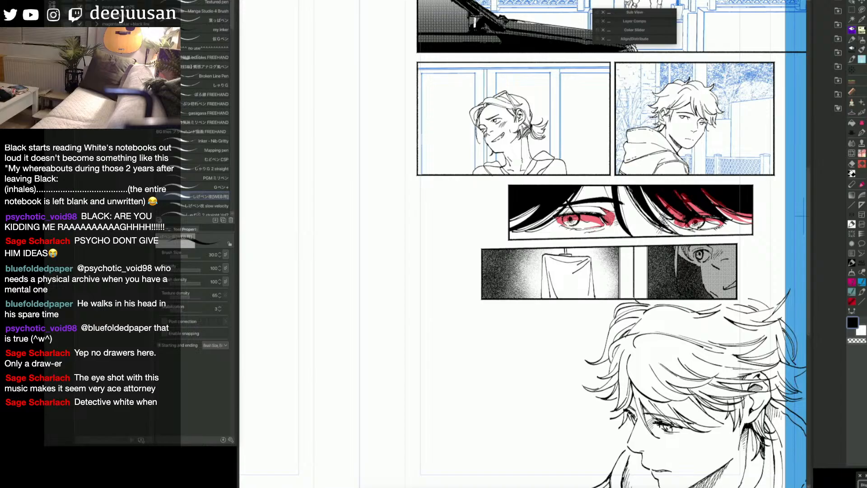
Step: Mask the hair strands between the eyes and those sweeping down along the panel's left side
drag(664, 228, 656, 236)
drag(651, 204, 639, 218)
drag(644, 188, 666, 218)
drag(582, 186, 530, 221)
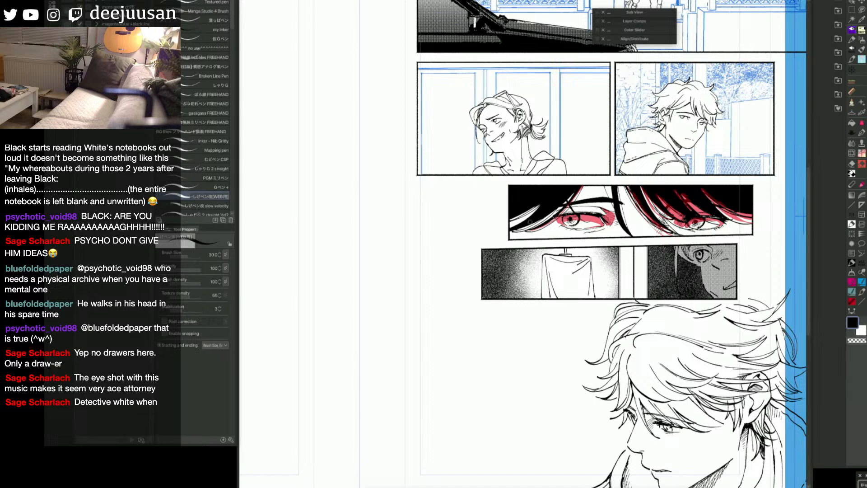
drag(574, 193, 510, 232)
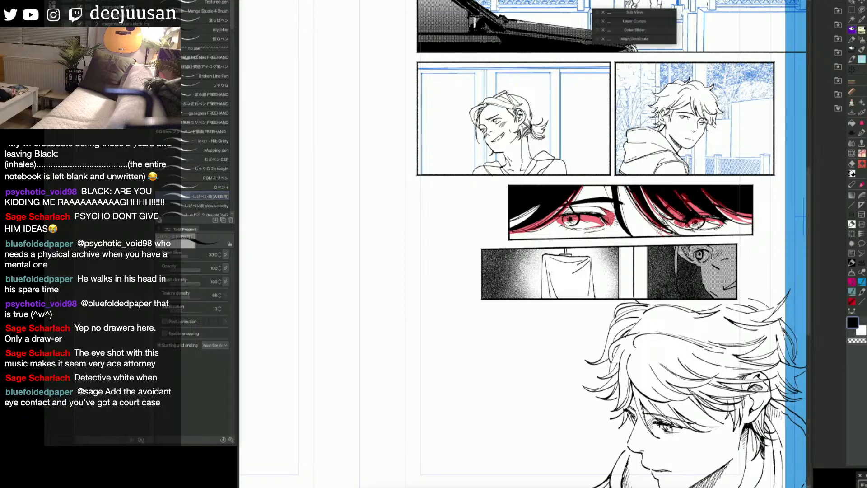
Step: Fill in the remaining mask gaps among the hair and above the left eye, and touch up the right eye's lower edge
key(g)
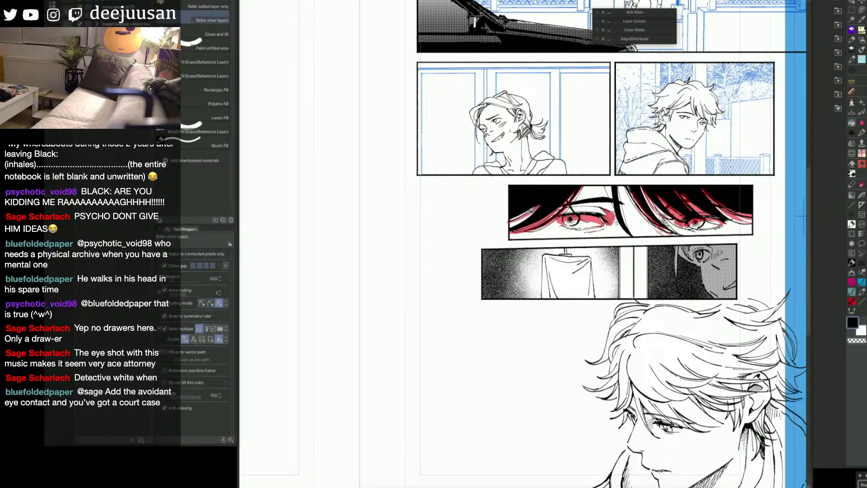
key(p)
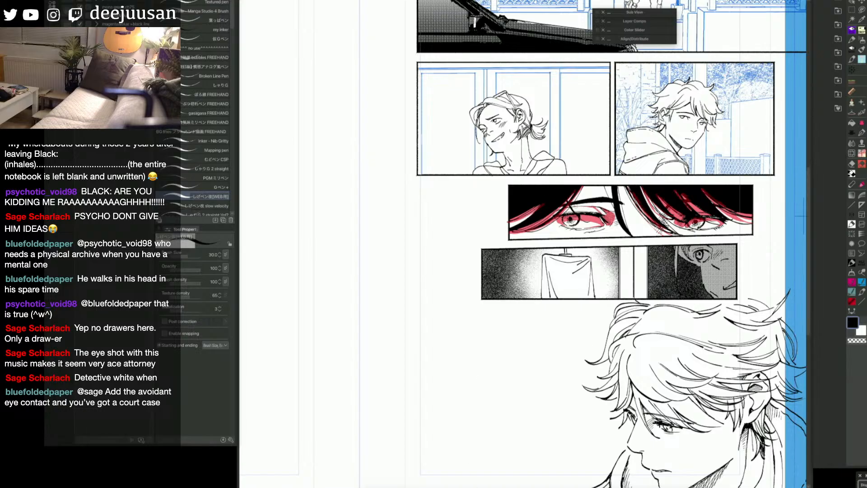
key(g)
key(p)
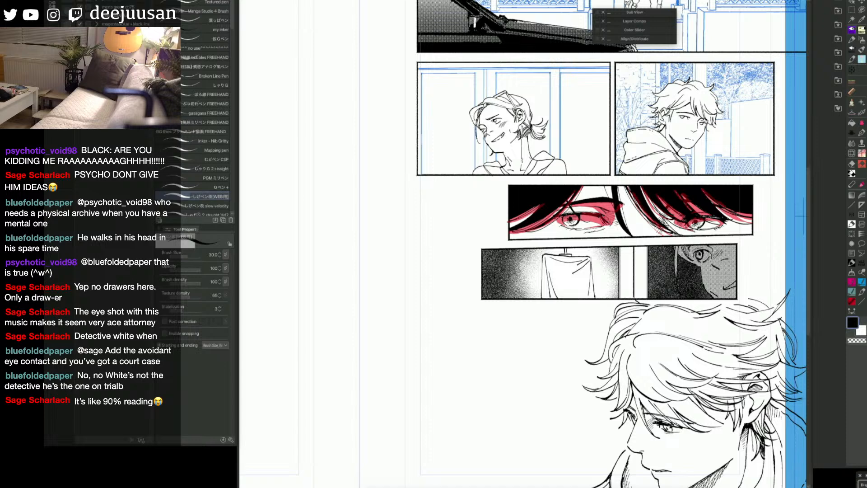
drag(704, 228, 715, 224)
Step: Turn the mask into a selection and apply the favorite rough texture gradation material, positioning it over the eye close-up panel
key(q)
key(space)
drag(779, 332, 775, 333)
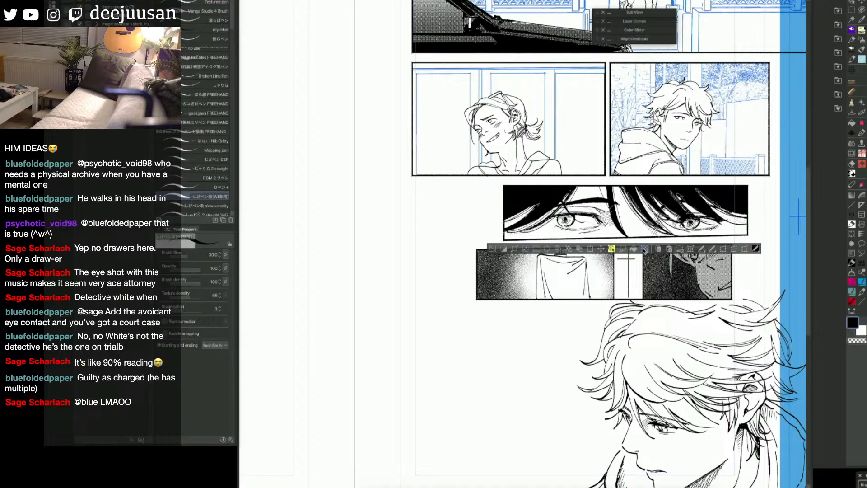
click(839, 109)
scroll(829, 307, down, 3)
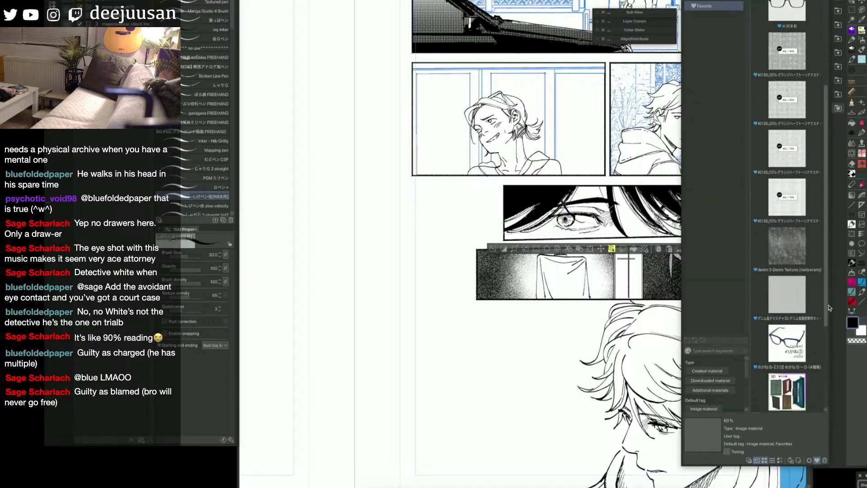
scroll(829, 308, down, 5)
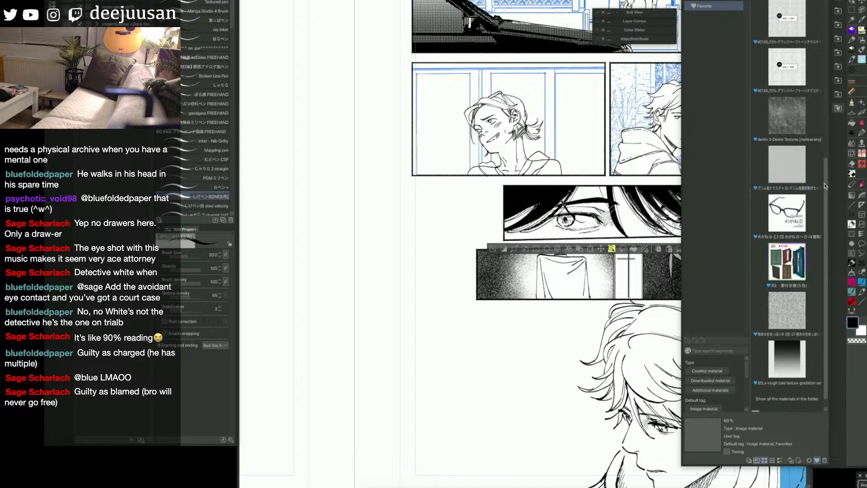
drag(788, 359, 528, 314)
drag(581, 239, 589, 166)
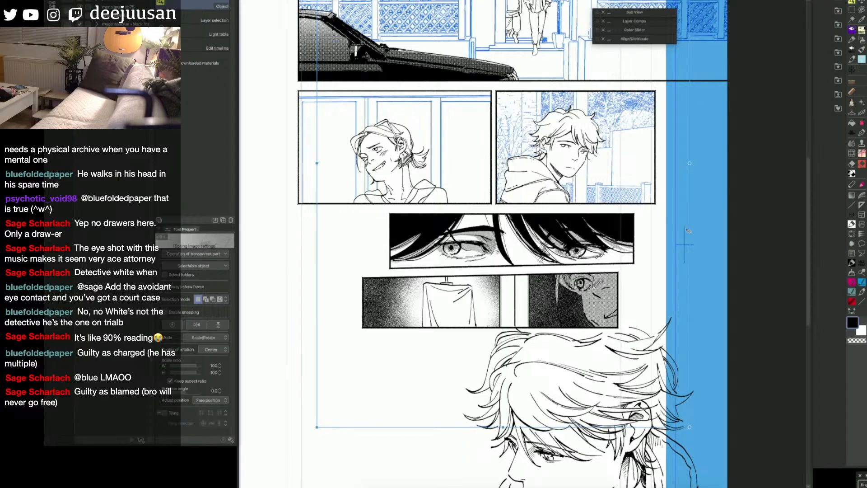
drag(619, 258, 651, 258)
Step: Extend the gradation tone over the hair and eye shadows with the pen and fill tools, setting the brush size to 35
key(q)
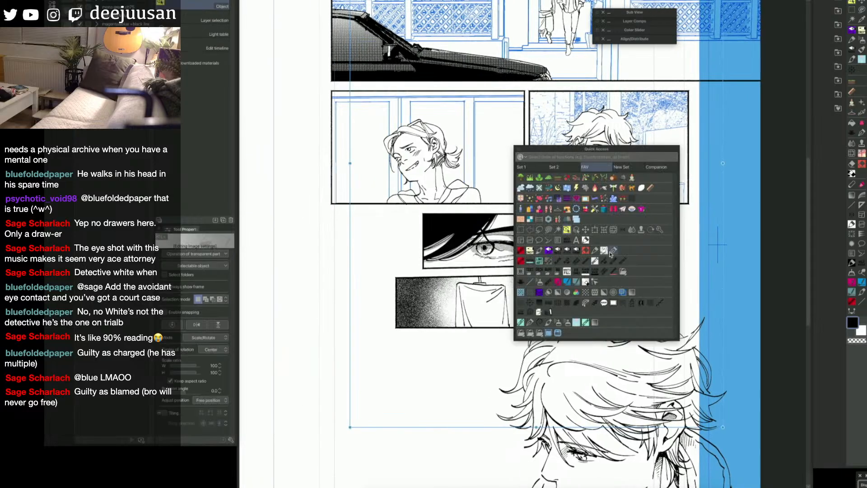
click(558, 250)
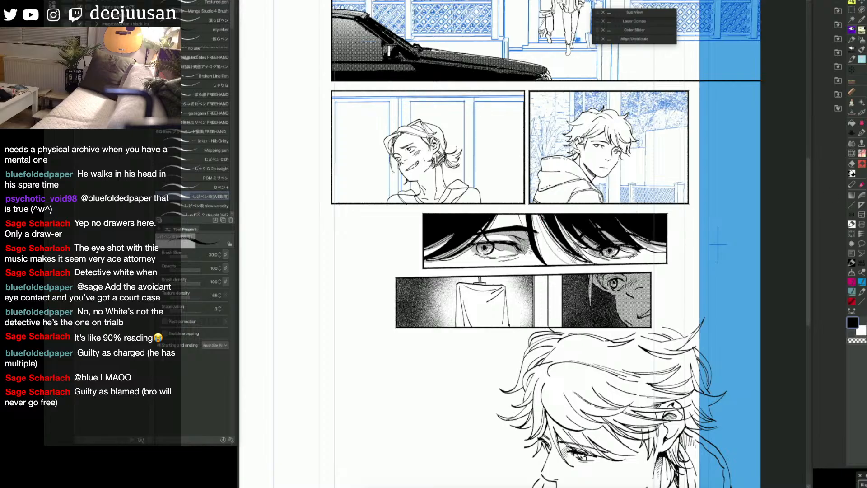
key(g)
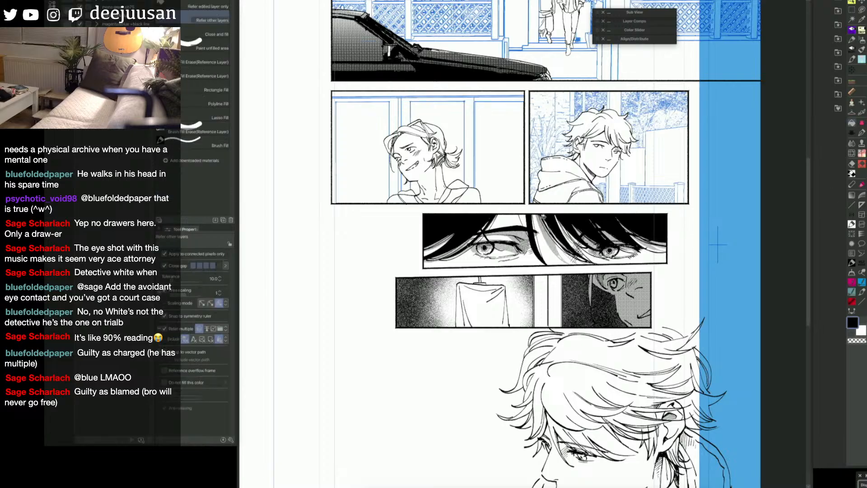
key(p)
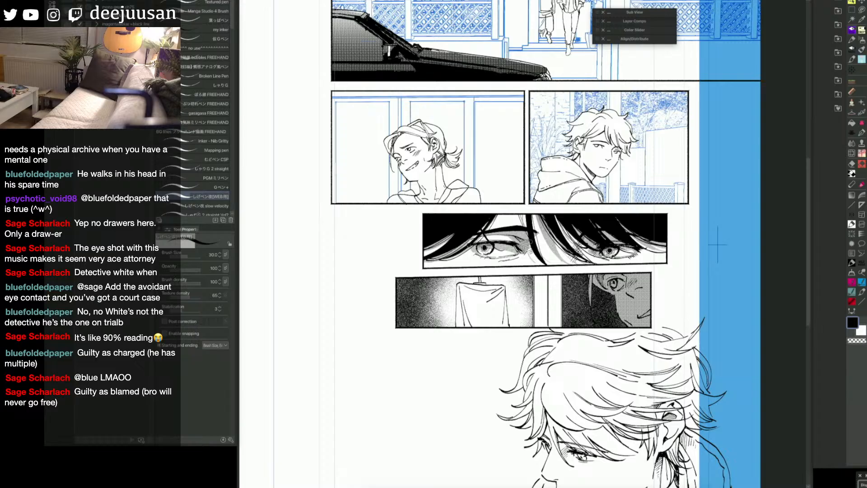
key(g)
key(p)
key(bracketright)
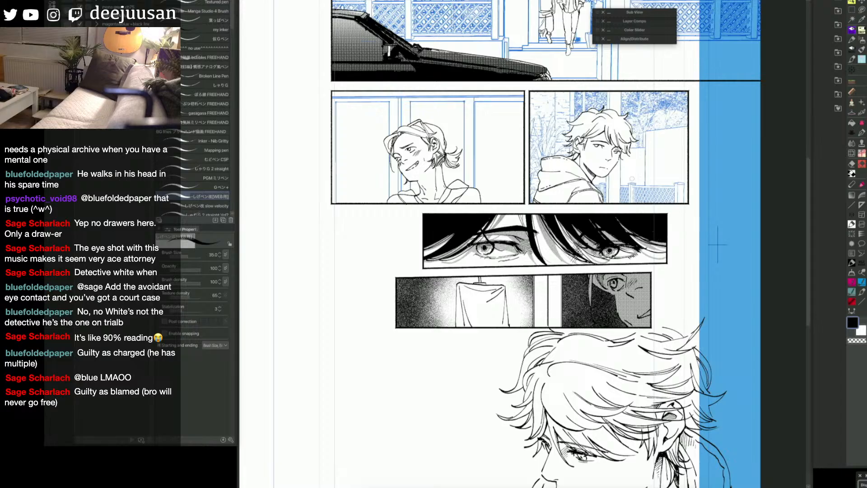
Step: Select the whole eye close-up panel with the Rectangle marquee
drag(717, 244, 752, 251)
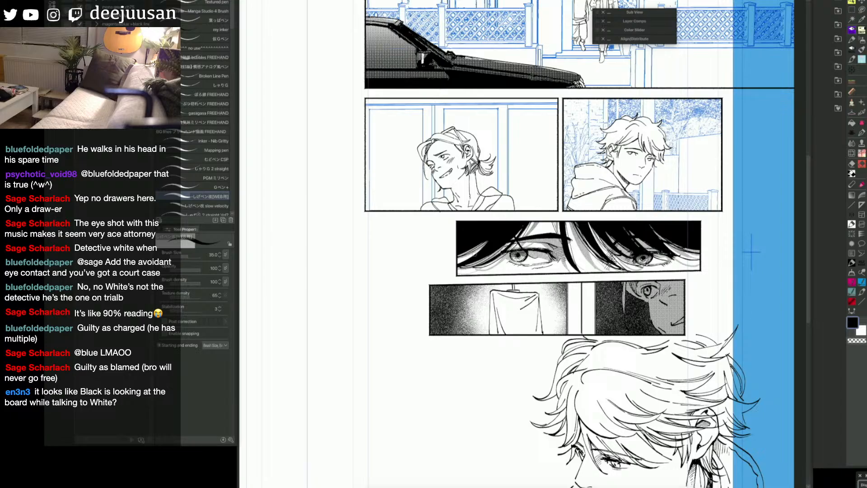
key(space)
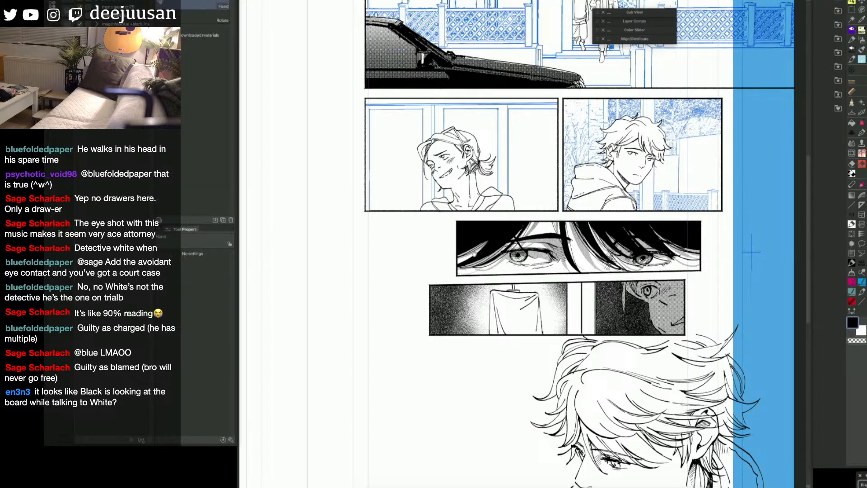
drag(754, 338, 749, 296)
key(F6)
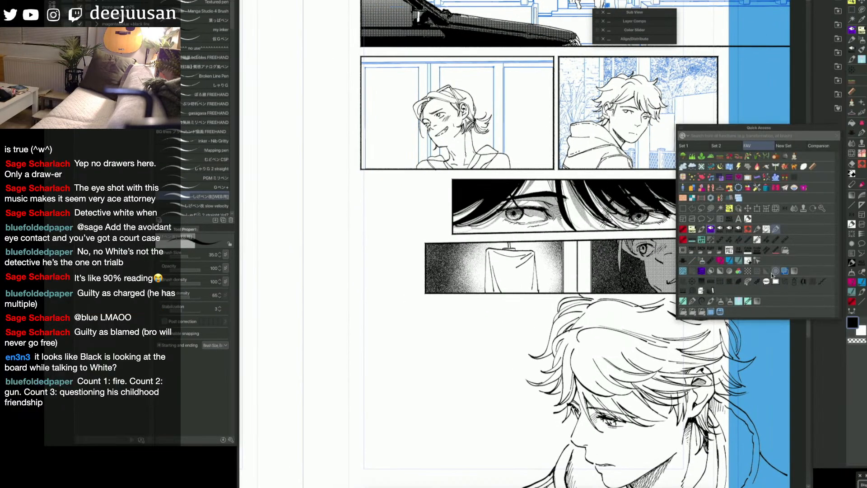
click(720, 241)
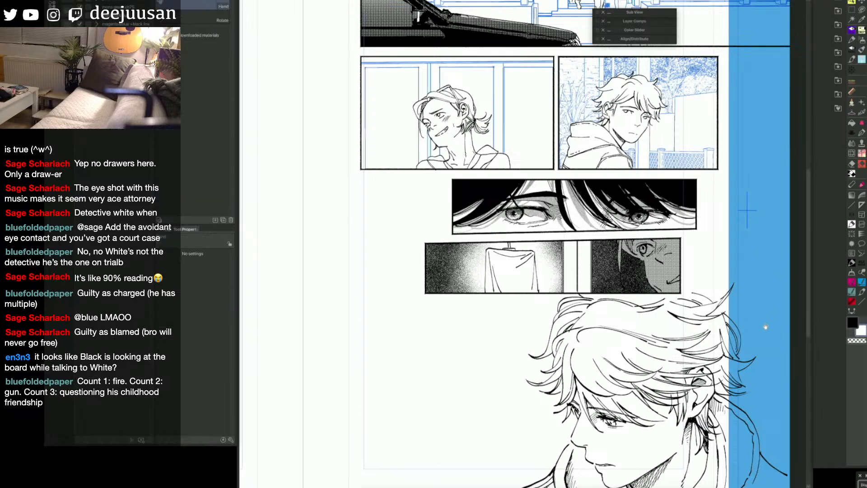
drag(765, 327, 766, 325)
key(q)
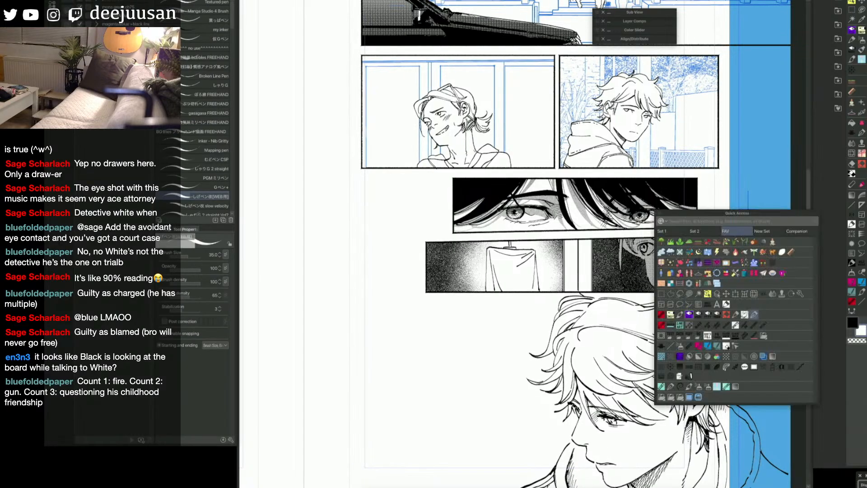
click(718, 246)
drag(708, 176, 434, 235)
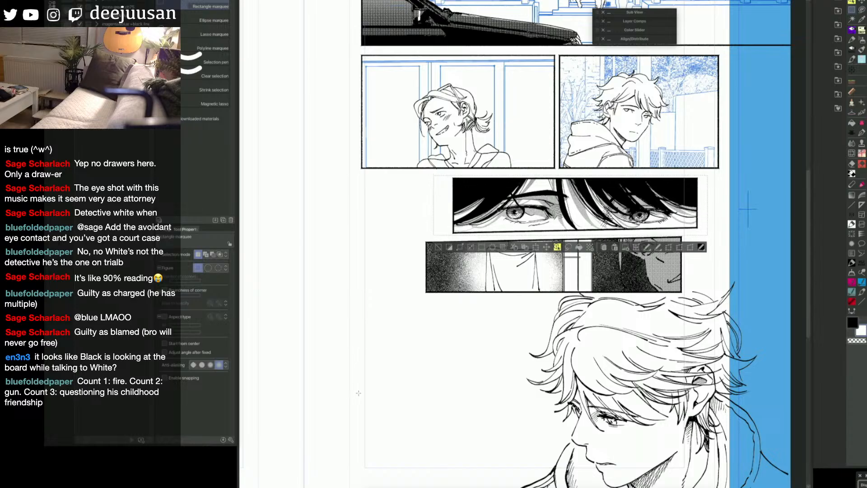
Step: Clear the selection and move the left edge of the eye close-up panel's frame border inward with the Object tool
key(ctrl+d)
key(q)
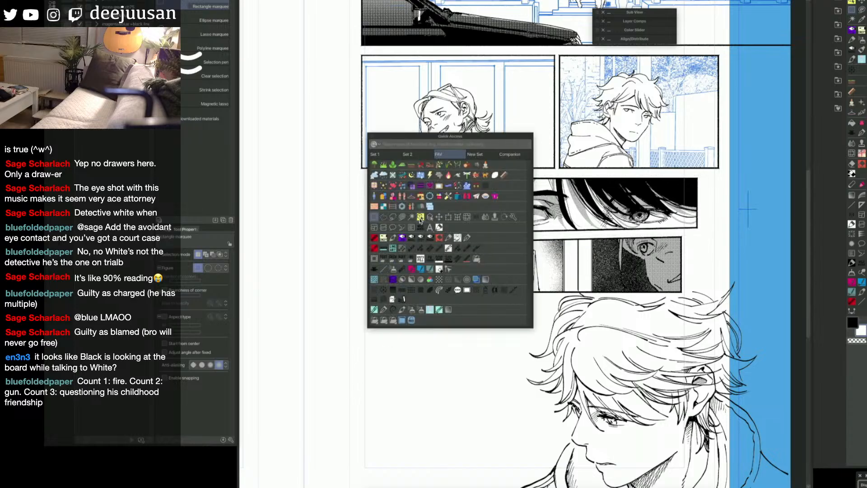
click(451, 219)
click(453, 217)
drag(454, 210, 469, 215)
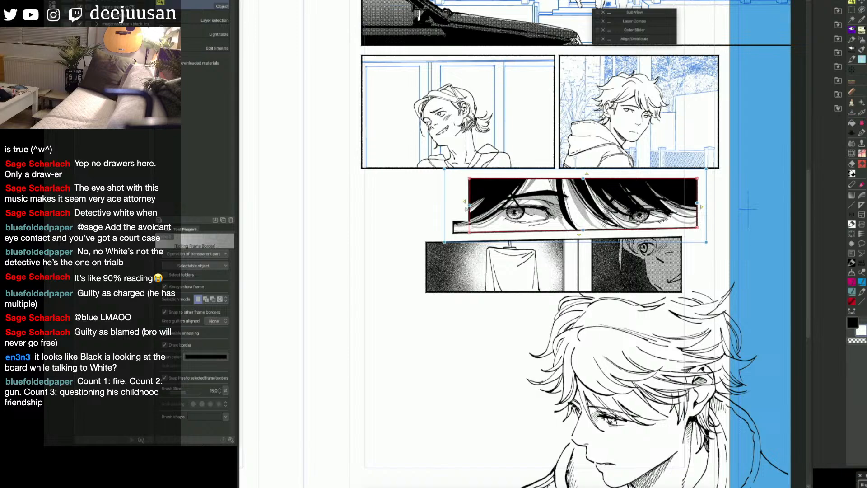
key(space)
scroll(701, 363, down, 2)
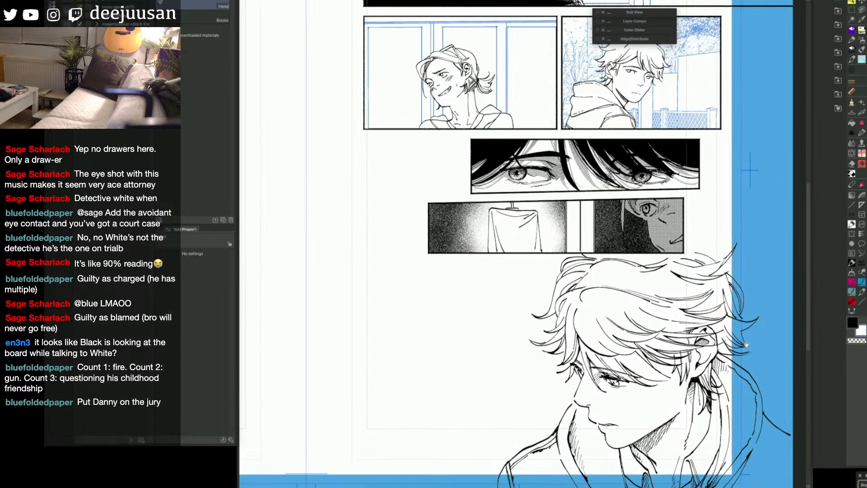
drag(749, 391, 729, 384)
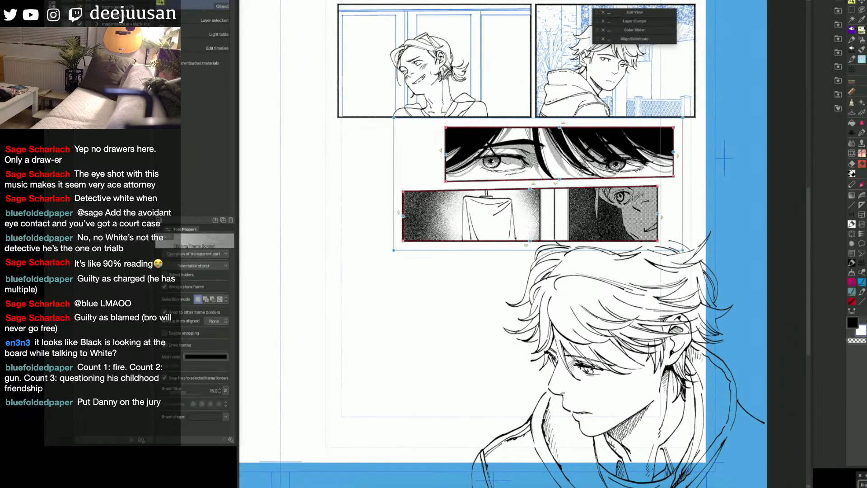
key(Delete)
key(space)
drag(726, 297, 729, 236)
key(ctrl+z)
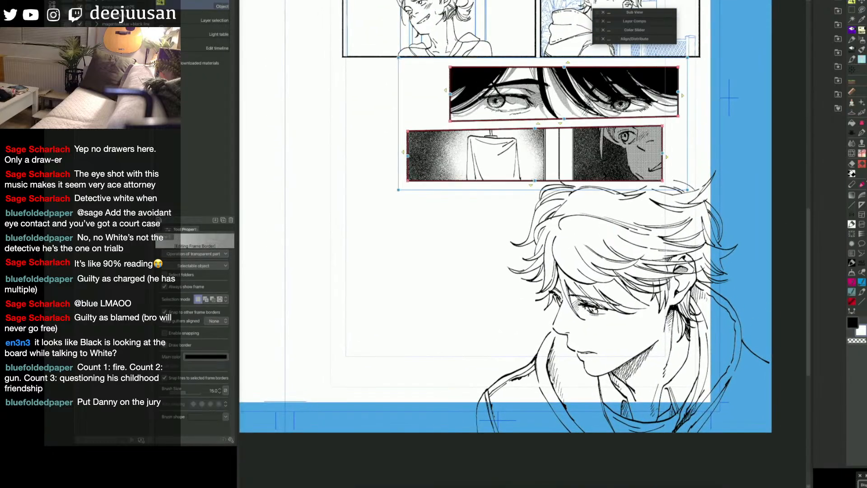
Step: Draw a long diagonal straight line across the large portrait's hair and face with the Webtoon line tool at brush size 10
key(q)
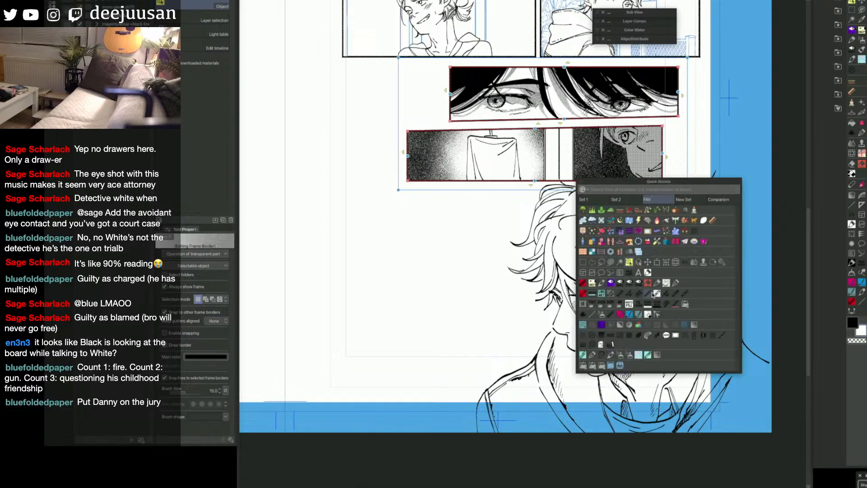
click(610, 293)
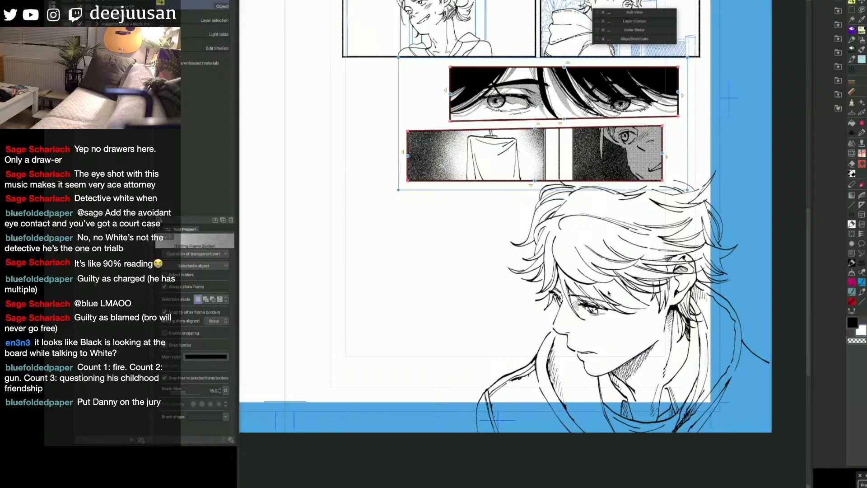
key(q)
click(634, 308)
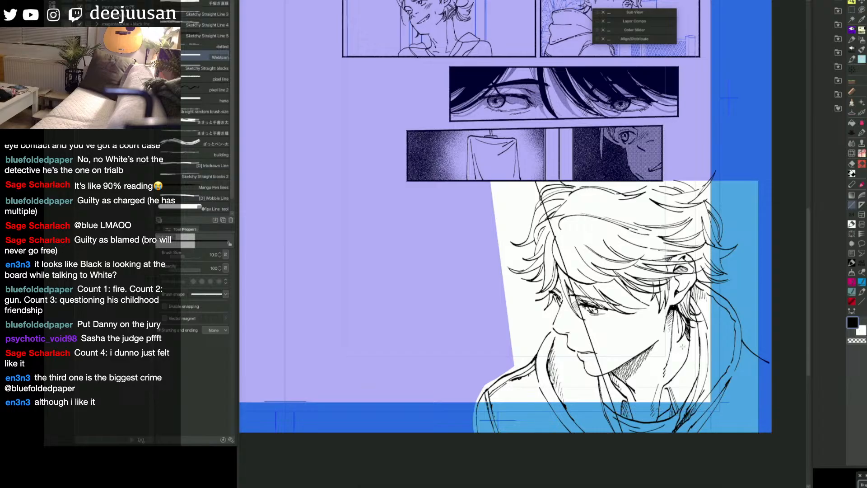
drag(701, 383, 698, 354)
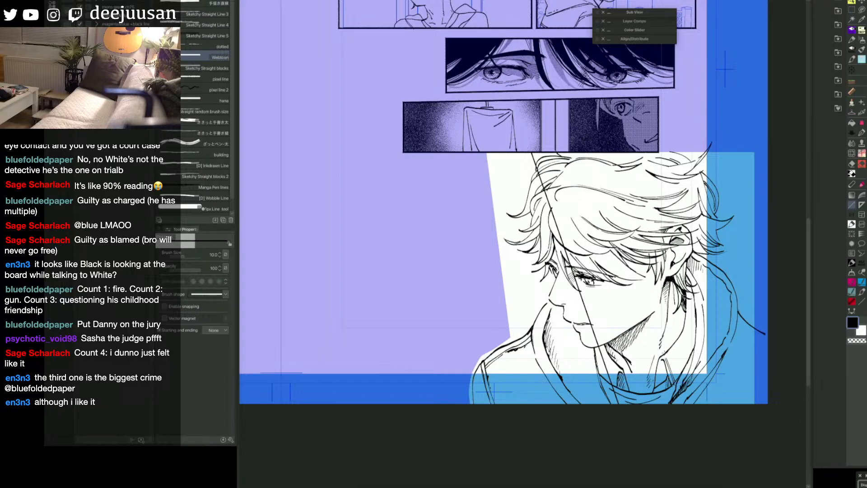
ctrl+shift+click(551, 243)
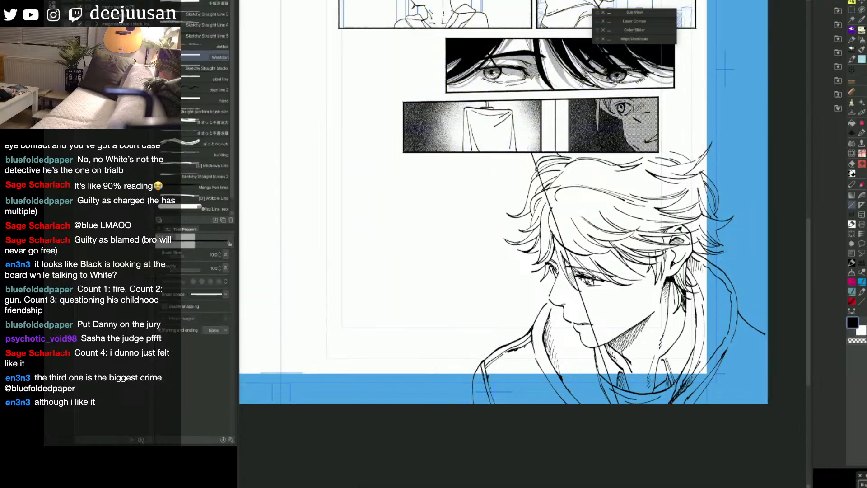
Step: Fill the hair lock just left of the portrait's diagonal line with black, referring to other layers
ctrl+shift+click(555, 242)
key(g)
click(548, 247)
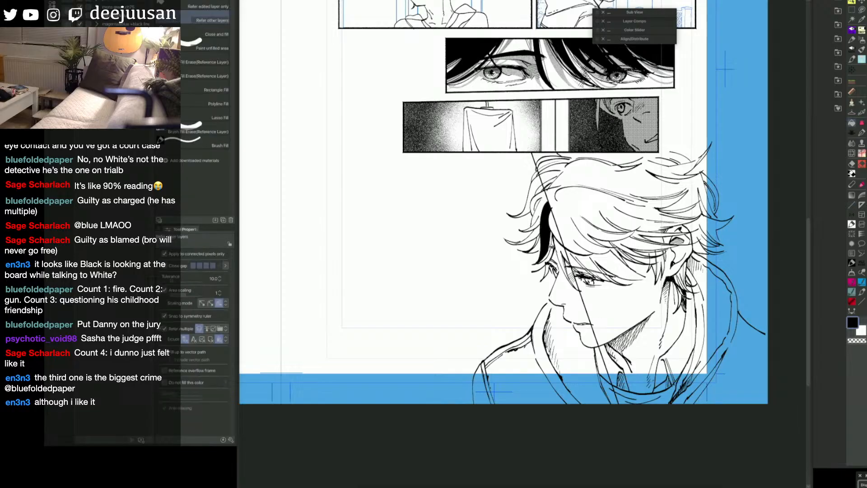
click(551, 246)
click(547, 256)
Step: Close the gaps beside the black hair lock with the pen at size 35 and fill its lower end black
key(u)
key(q)
key(q)
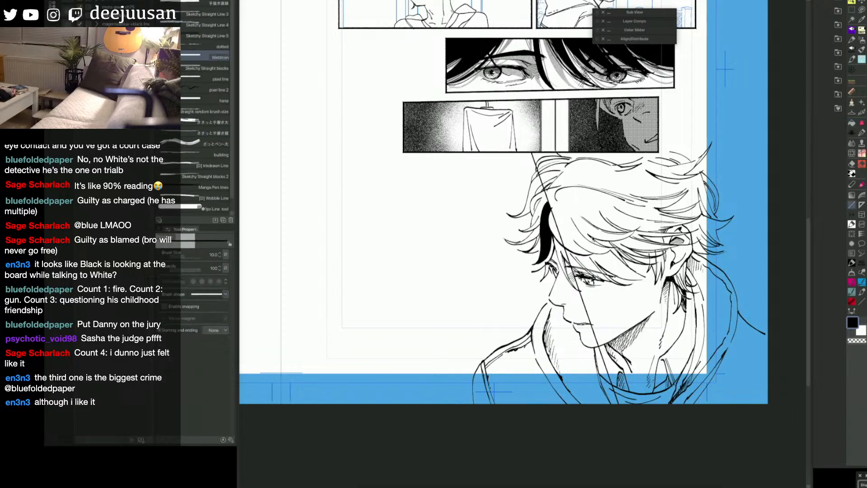
key(q)
click(559, 378)
key(q)
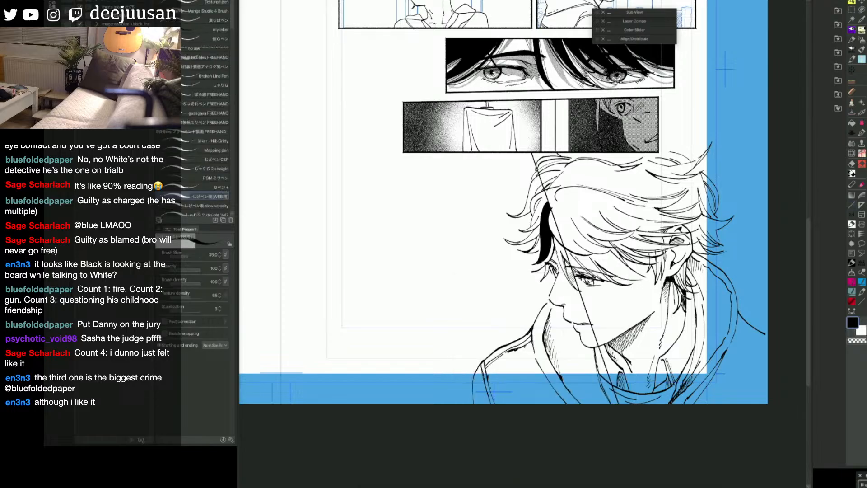
mouse_move(545, 261)
mouse_down()
mouse_move(534, 272)
mouse_move(555, 264)
mouse_move(536, 252)
mouse_move(538, 235)
mouse_up()
key(g)
click(547, 263)
click(548, 270)
key(p)
Step: Fill the hair sections bordering the black lock's left side and the sliver along the diagonal line with black
key(g)
key(p)
key(g)
click(539, 241)
click(542, 234)
click(556, 222)
Step: Ink the gap in the outer left hair tufts and fill their flicked tips with black
key(p)
drag(542, 226, 534, 231)
key(g)
click(535, 233)
click(534, 235)
click(529, 241)
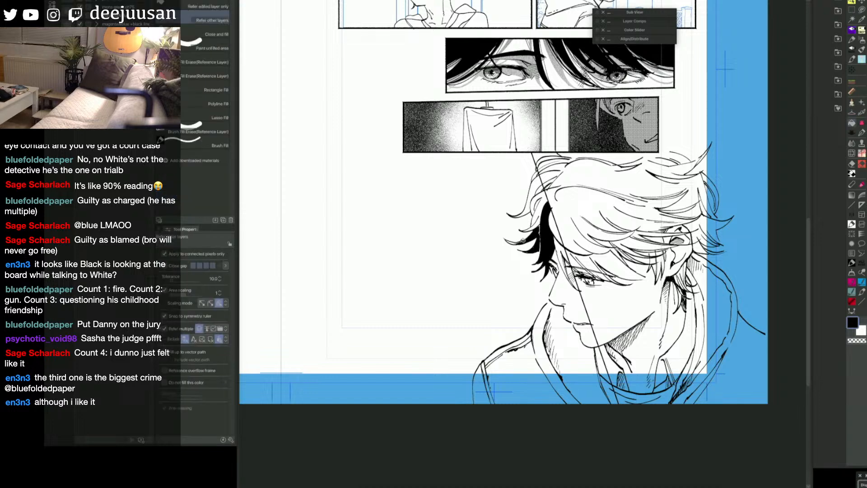
click(524, 240)
click(514, 242)
Step: Ink the upper side of the left hair and fill the curled strands there with black
key(p)
mouse_move(541, 220)
mouse_down()
mouse_move(534, 231)
mouse_move(548, 202)
mouse_up()
key(g)
click(538, 206)
click(533, 223)
key(p)
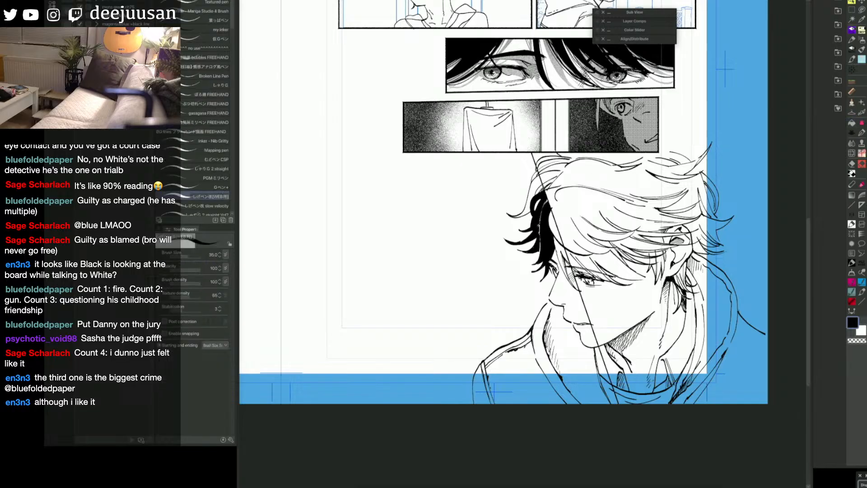
Step: Fill the uppermost hair strands left of the diagonal line with black up to the crown
key(g)
click(538, 192)
click(536, 181)
key(p)
key(g)
click(539, 174)
click(540, 167)
Step: Reduce the pen's brush size to 30 and black in the remaining gaps and the forelock along the diagonal line
key(p)
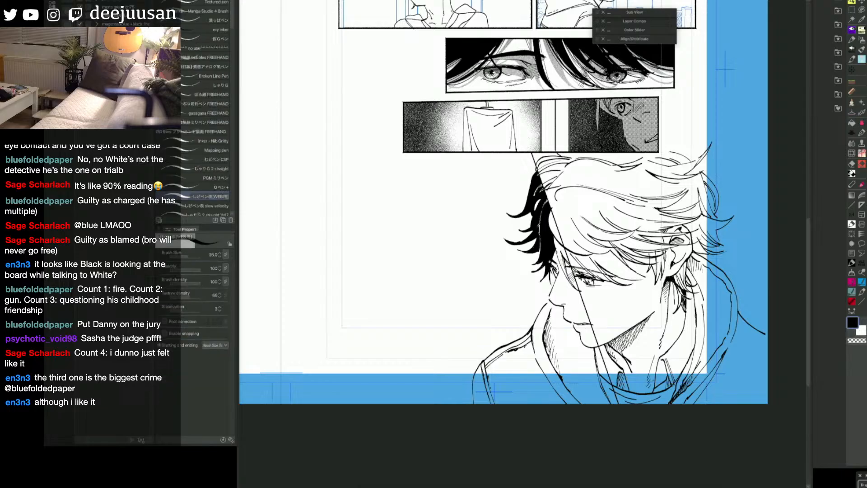
key(bracketleft)
key(g)
key(p)
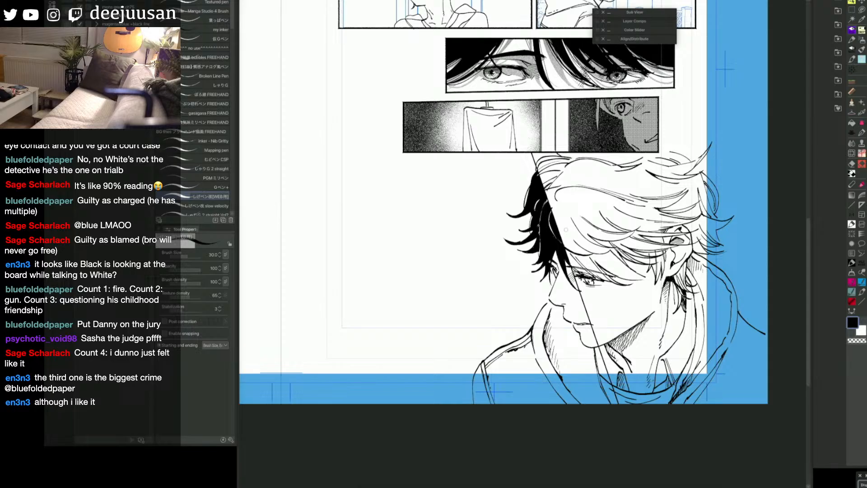
Step: Fill the area under the portrait's bangs with the red shadow, closing its open edge near the temple with the pen
key(g)
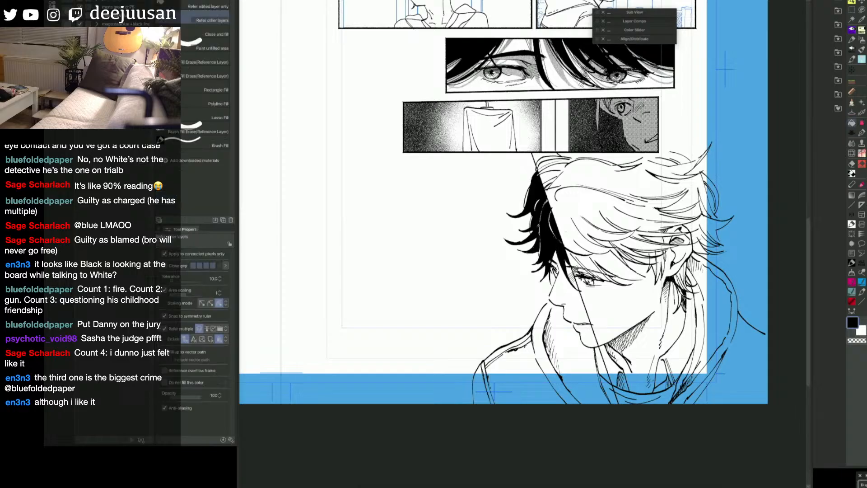
mouse_move(577, 269)
mouse_down()
mouse_move(576, 255)
mouse_move(603, 276)
mouse_up()
click(620, 286)
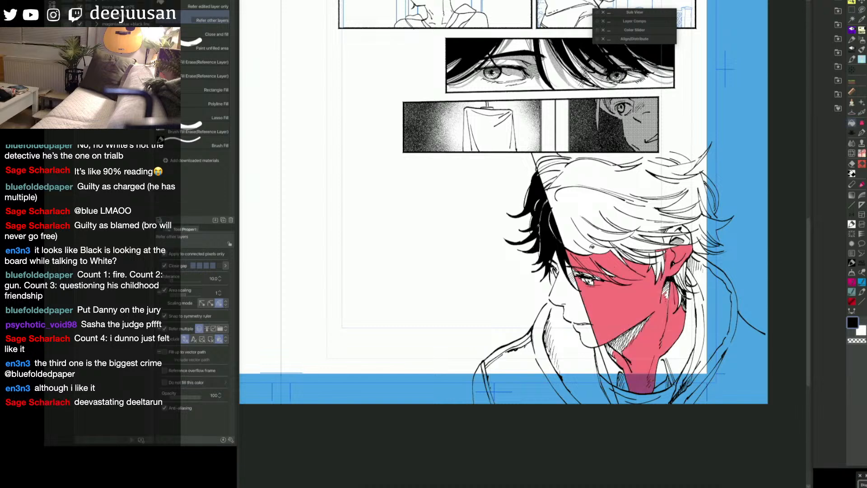
key(p)
key(ctrl+z)
drag(649, 277, 639, 280)
key(g)
click(627, 274)
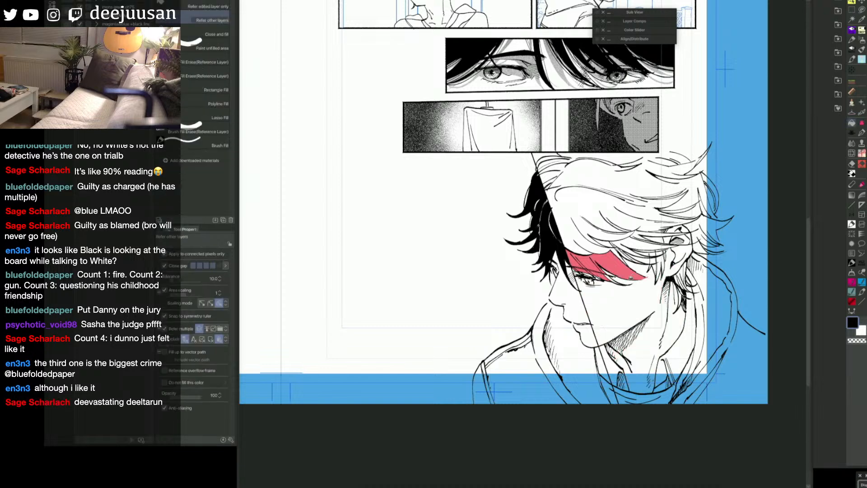
key(p)
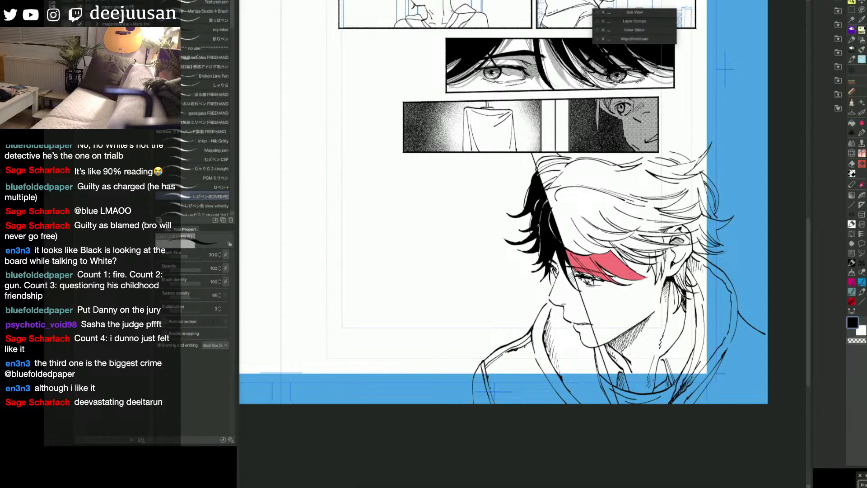
Step: Fill the hair strands in front of the portrait's ear with the red shadow
scroll(632, 275, up, 2)
key(space)
drag(643, 303, 608, 336)
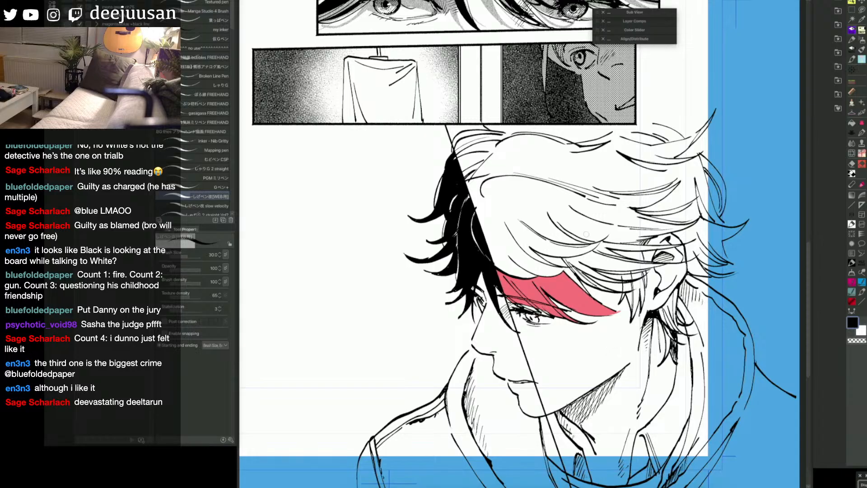
key(g)
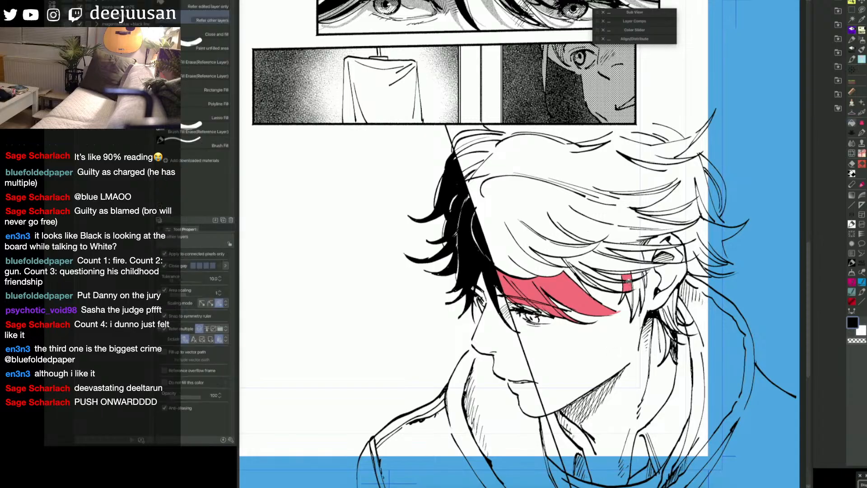
click(626, 293)
click(632, 293)
click(635, 305)
click(639, 287)
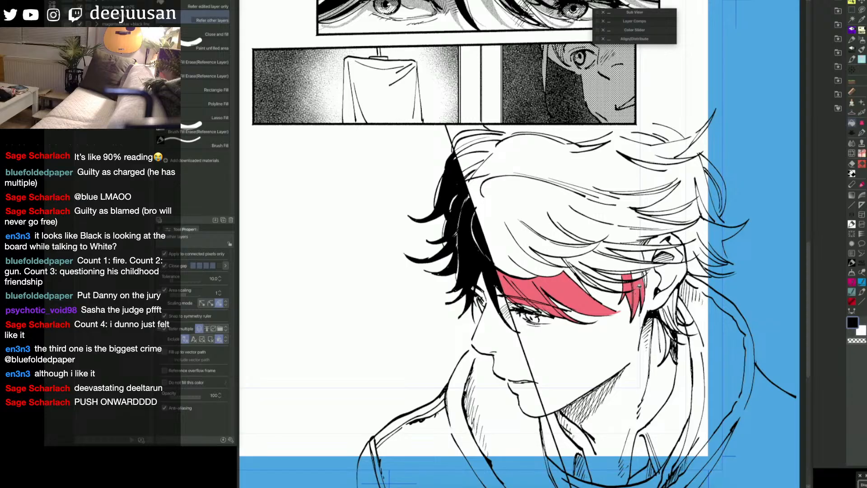
click(643, 278)
click(645, 278)
click(646, 273)
click(646, 278)
key(p)
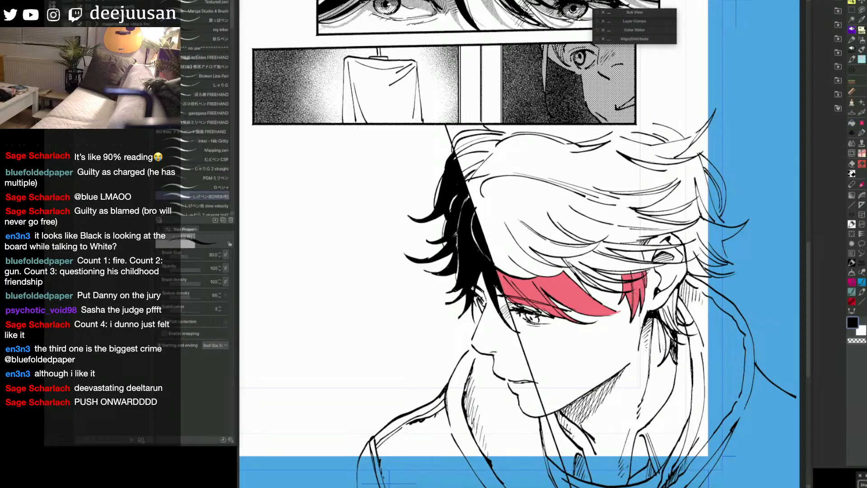
Step: Fill the hair locks behind and below the ear with the red shadow
key(g)
click(671, 339)
click(669, 319)
click(666, 312)
click(669, 317)
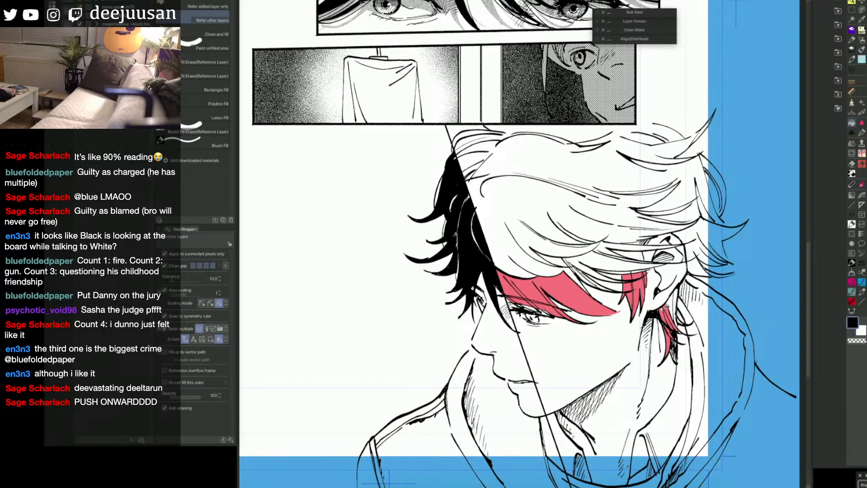
click(670, 308)
click(675, 300)
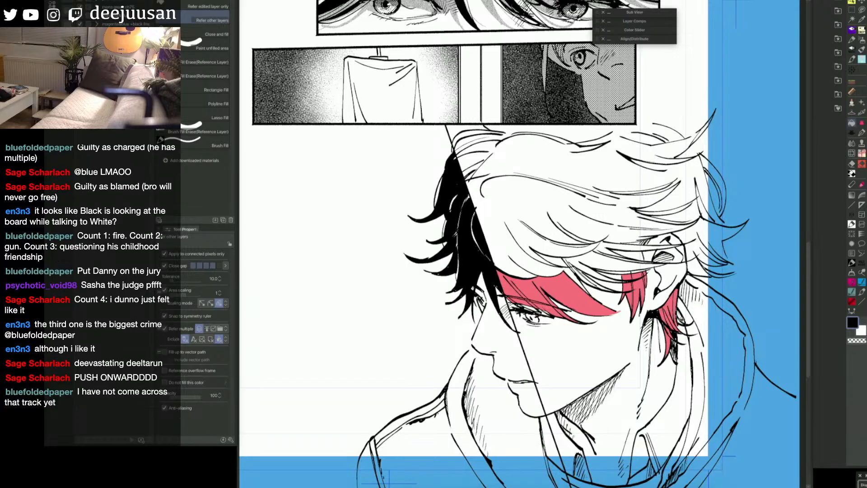
Step: Extend the red shadow over the swept hair lock directly above the shaded area under the bangs
key(p)
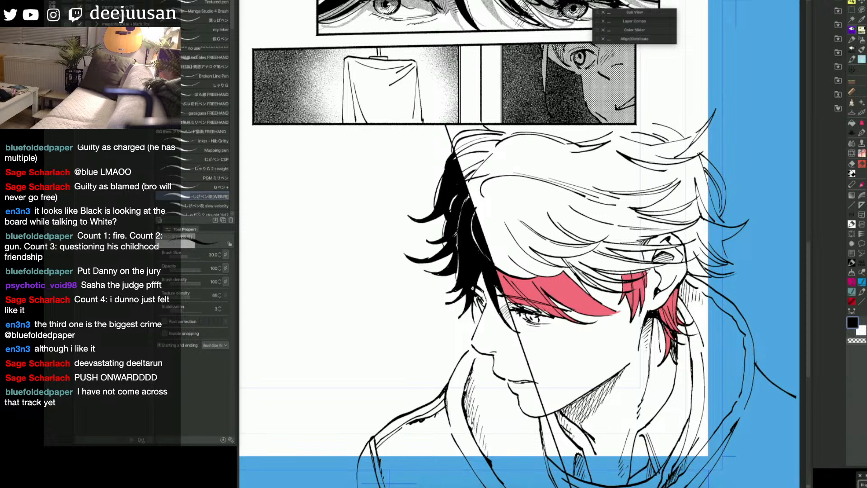
key(g)
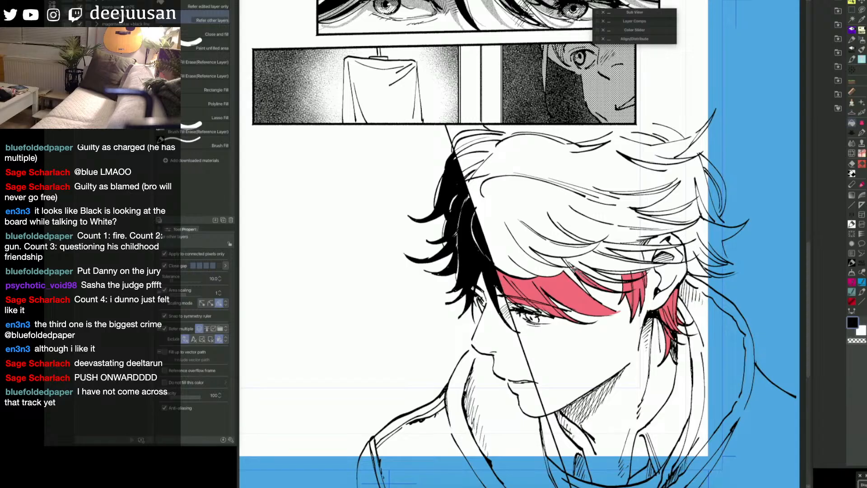
click(568, 262)
click(570, 260)
key(p)
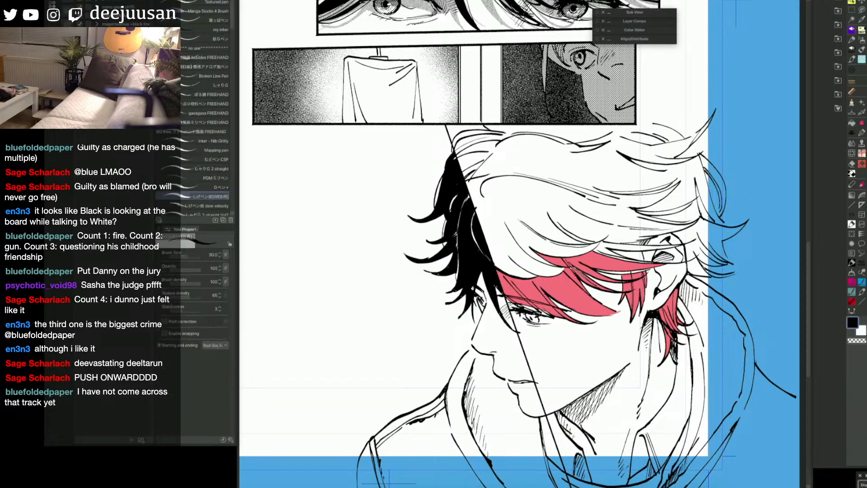
Step: Fill the hair strands running across to the top of the ear with the red shadow
key(g)
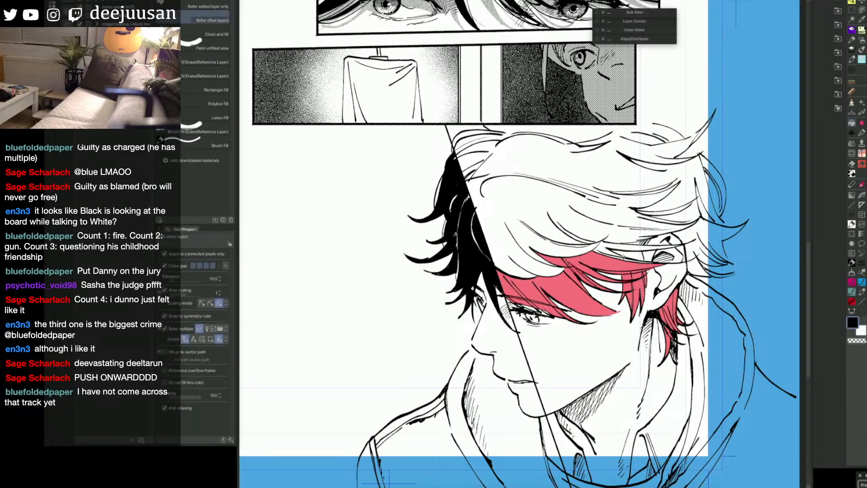
click(602, 250)
click(636, 254)
key(p)
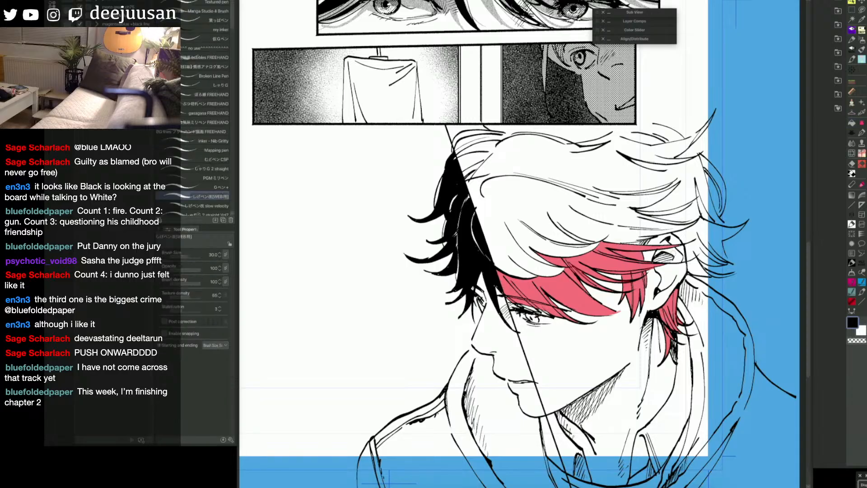
key(g)
key(p)
key(g)
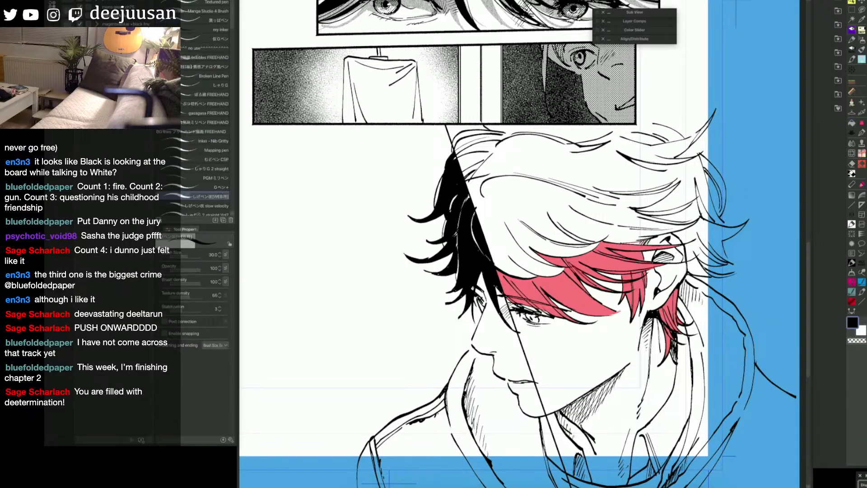
Step: Draw curved, tapering shadow shapes in the middle of the bangs and fill them with red
key(p)
mouse_move(571, 237)
mouse_down()
mouse_move(546, 212)
mouse_move(566, 235)
mouse_up()
drag(566, 235, 518, 208)
mouse_move(519, 209)
mouse_down()
mouse_move(543, 233)
mouse_move(542, 258)
mouse_up()
key(g)
click(539, 226)
key(p)
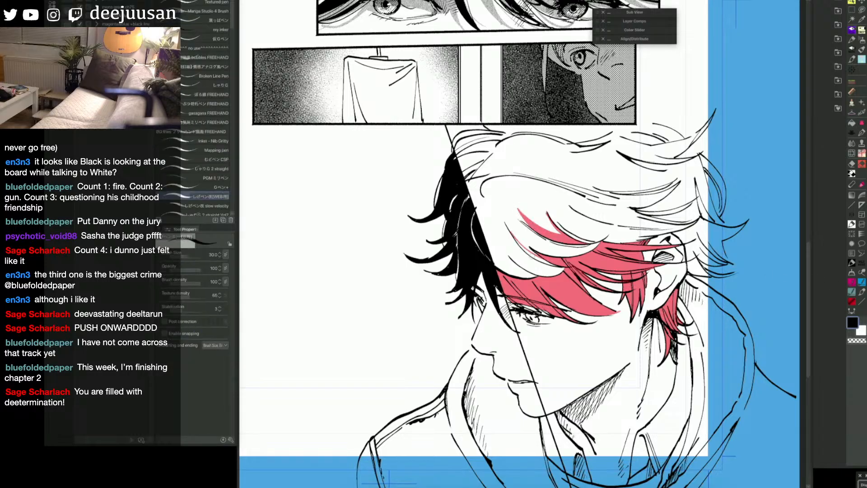
key(g)
click(529, 251)
Step: Draw a thin curved red shadow across the upper front hair, just right of the diagonal line
key(p)
drag(493, 195, 544, 193)
drag(492, 194, 557, 194)
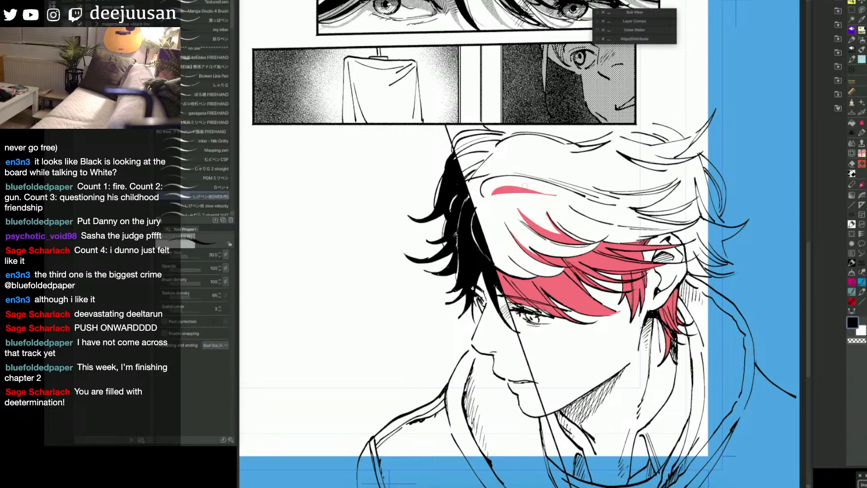
Step: Try adding thin tapering red shadows along the crown, the back and the front edge of the upper hair
mouse_move(700, 168)
mouse_down()
mouse_move(635, 161)
mouse_move(664, 167)
mouse_up()
mouse_move(493, 162)
mouse_down()
mouse_move(516, 149)
mouse_move(567, 152)
mouse_up()
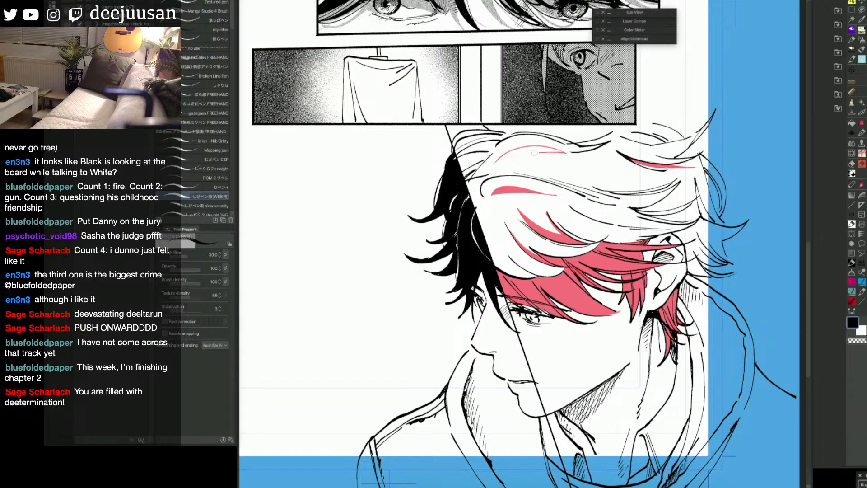
key(g)
click(533, 150)
key(p)
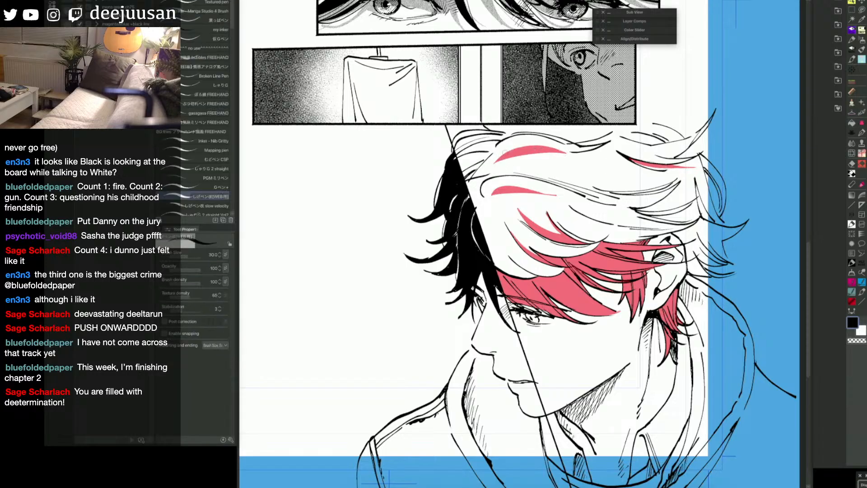
mouse_move(491, 157)
mouse_down()
mouse_move(465, 170)
mouse_move(477, 165)
mouse_move(472, 151)
mouse_move(488, 149)
mouse_up()
key(g)
click(475, 162)
key(p)
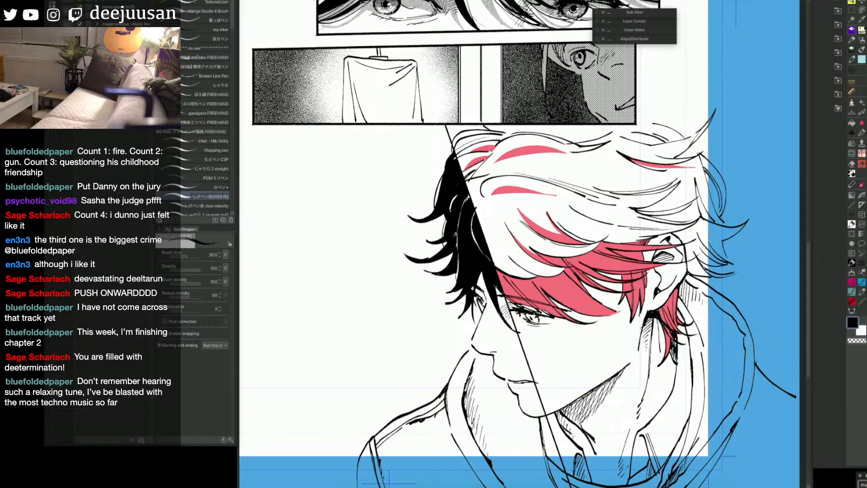
Step: Undo the red shadows drawn across the upper hair, keeping those in the bangs and around the ear
key(ctrl+z)
key(ctrl+z)
key(ctrl+z)
key(ctrl+z)
key(ctrl+z)
key(ctrl+z)
key(ctrl+z)
key(ctrl+z)
key(ctrl+z)
key(ctrl+z)
key(ctrl+z)
key(ctrl+z)
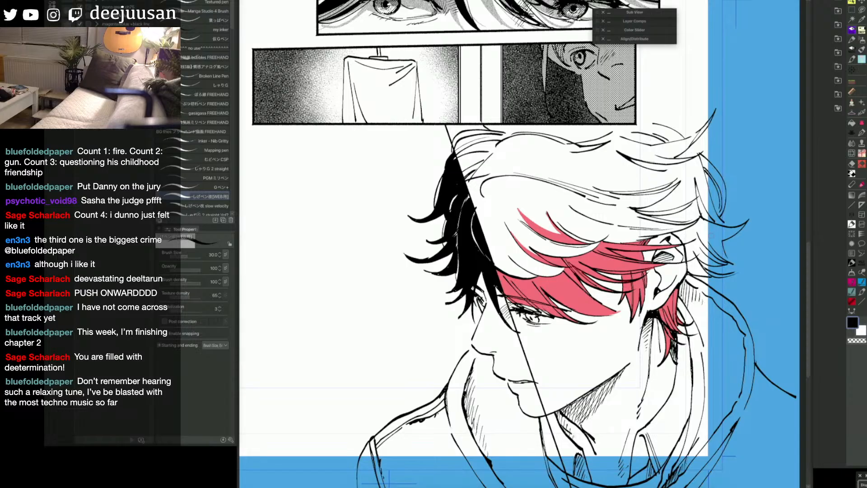
Step: Close the open outline at the top rear of the hair with a curved red mask line
drag(666, 142, 612, 131)
key(ctrl+z)
mouse_move(666, 142)
mouse_down()
mouse_move(614, 132)
mouse_move(644, 128)
mouse_move(629, 126)
mouse_up()
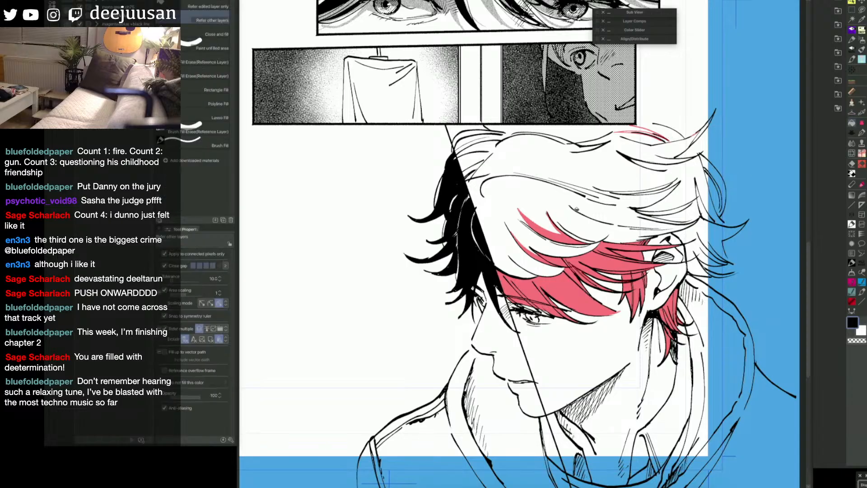
Step: Close off the loose hair tips behind the ear and fill those strands with the red mask
mouse_move(724, 220)
mouse_down()
mouse_move(693, 133)
mouse_move(736, 265)
mouse_up()
key(g)
click(733, 252)
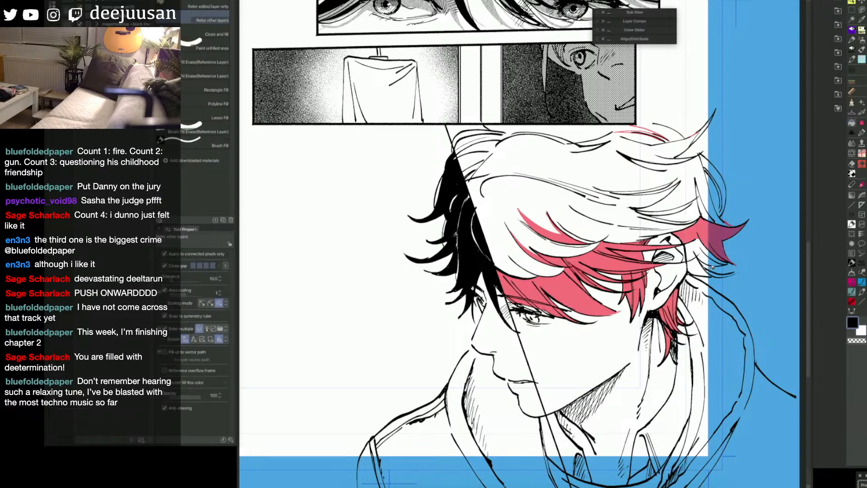
click(718, 259)
click(699, 265)
click(719, 274)
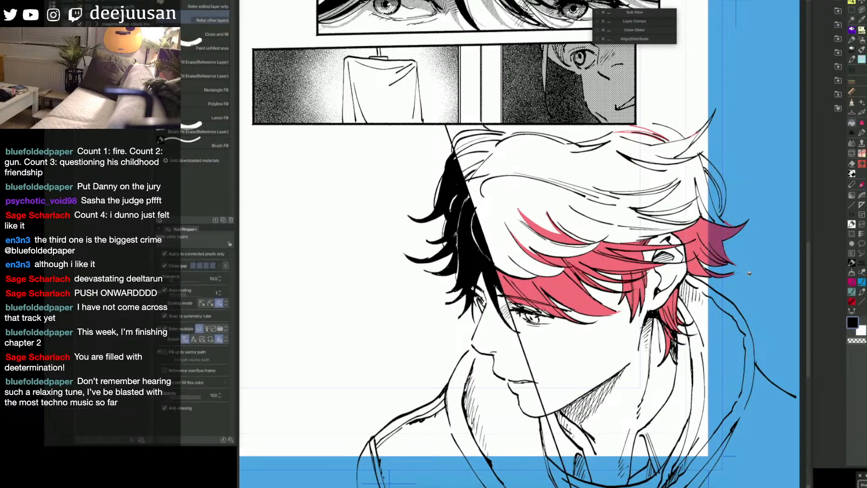
Step: Fill the main hair mass right of the diagonal and its leftover crown and back strands with the red mask
click(717, 216)
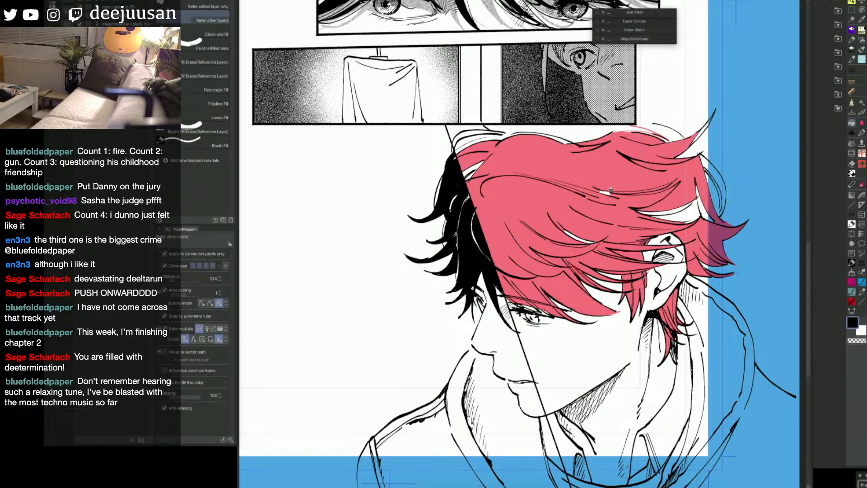
click(557, 135)
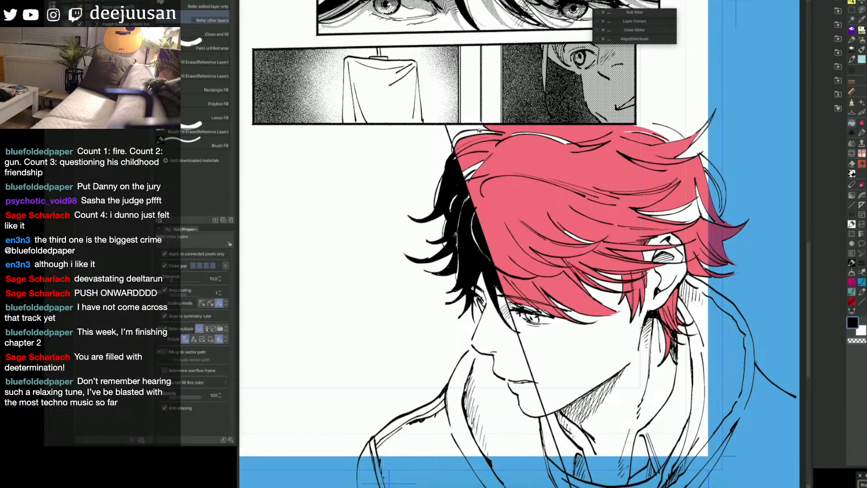
key(p)
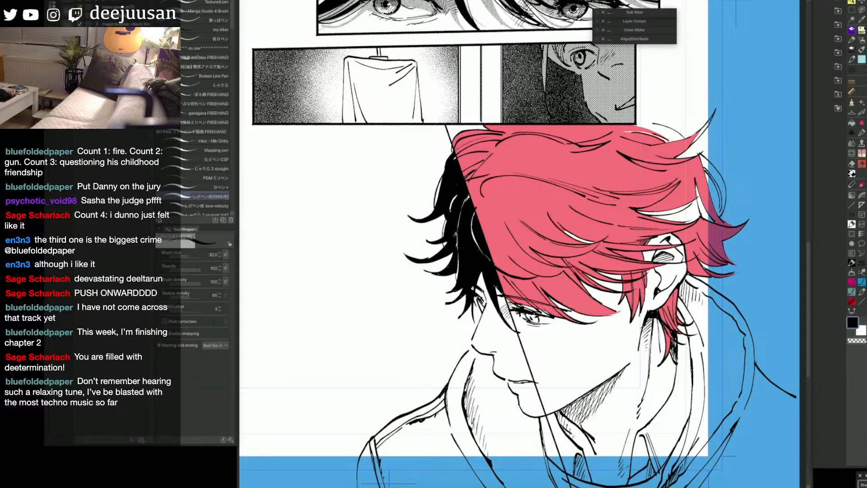
key(g)
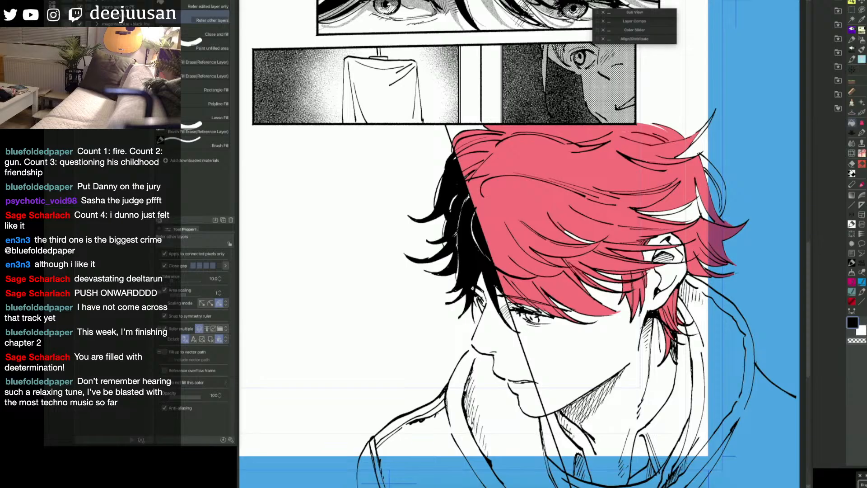
key(p)
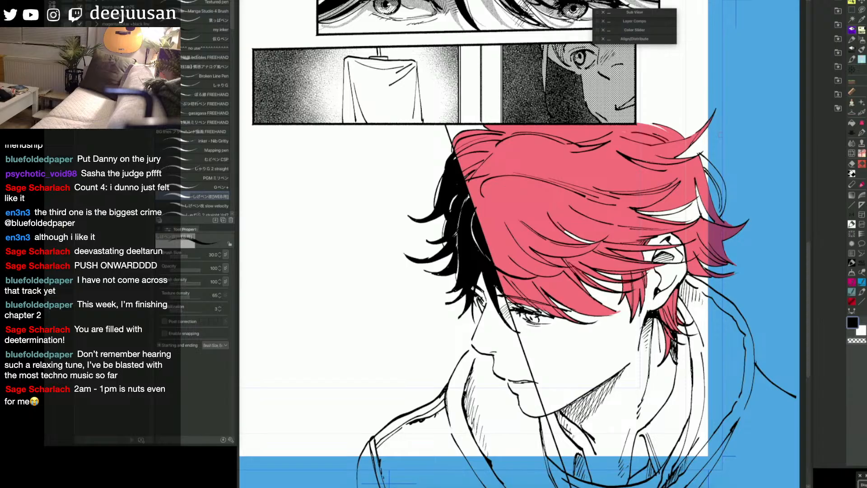
key(g)
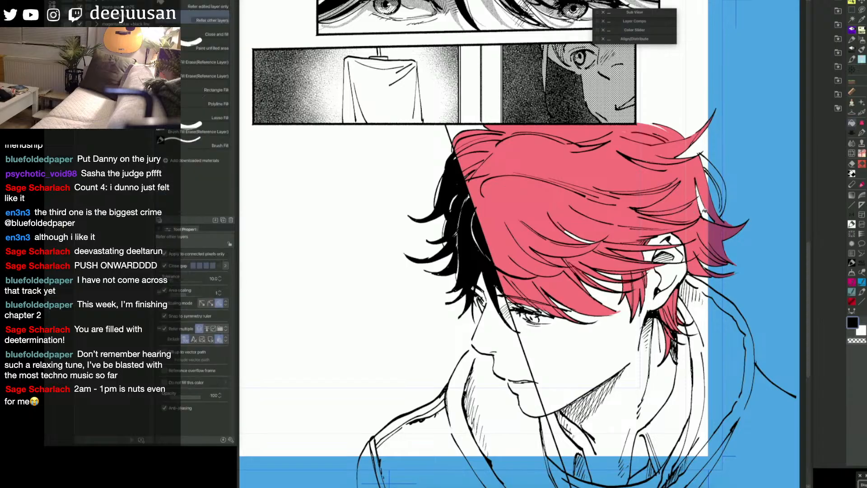
click(700, 194)
click(721, 194)
click(724, 194)
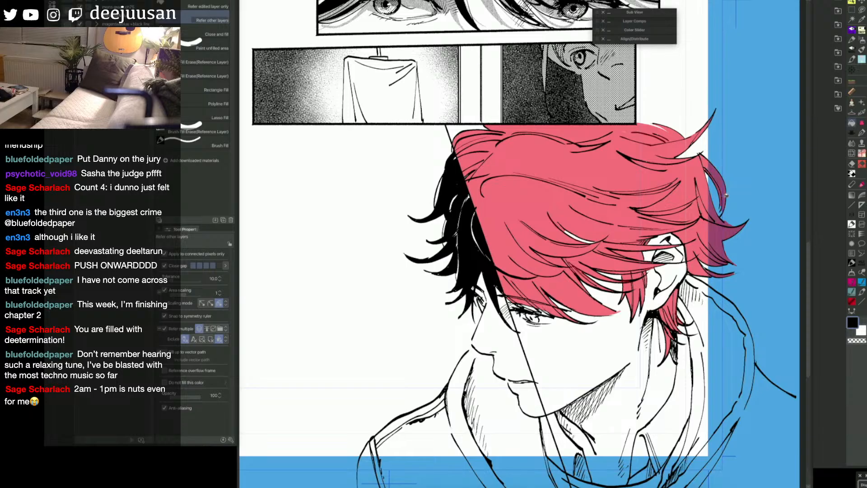
key(p)
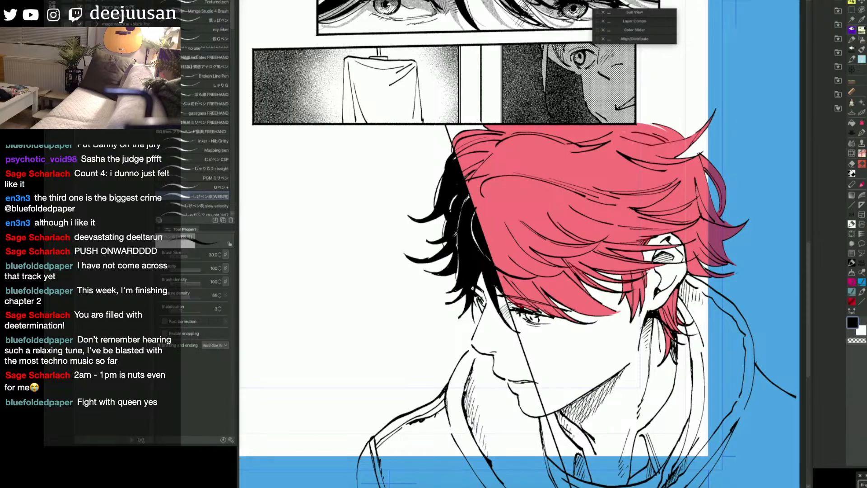
Step: Convert the red quick mask covering the hair into a selection
key(q)
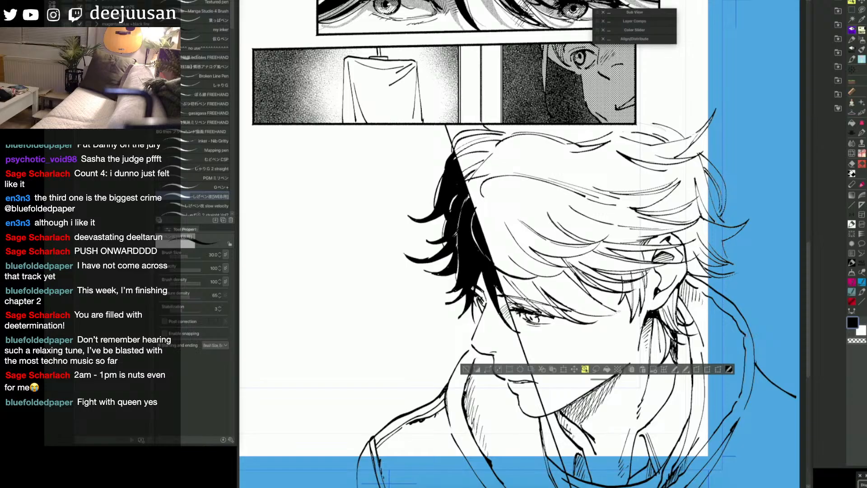
key(ctrl+minus)
key(a)
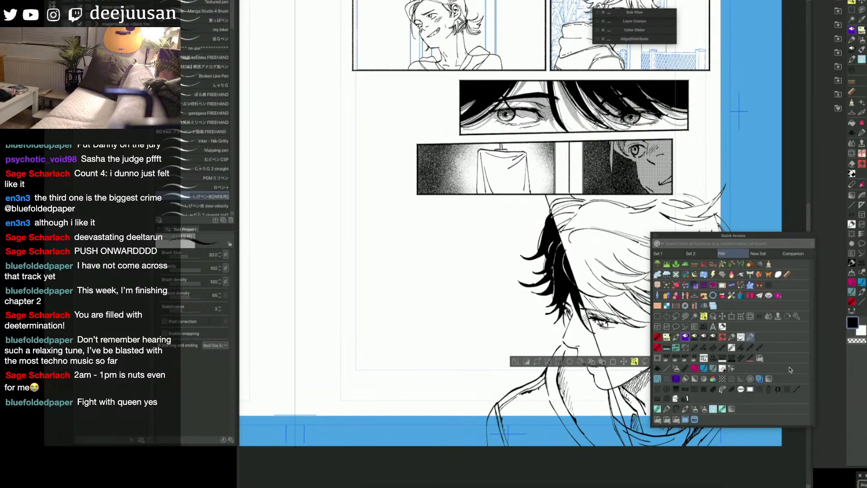
key(a)
key(space)
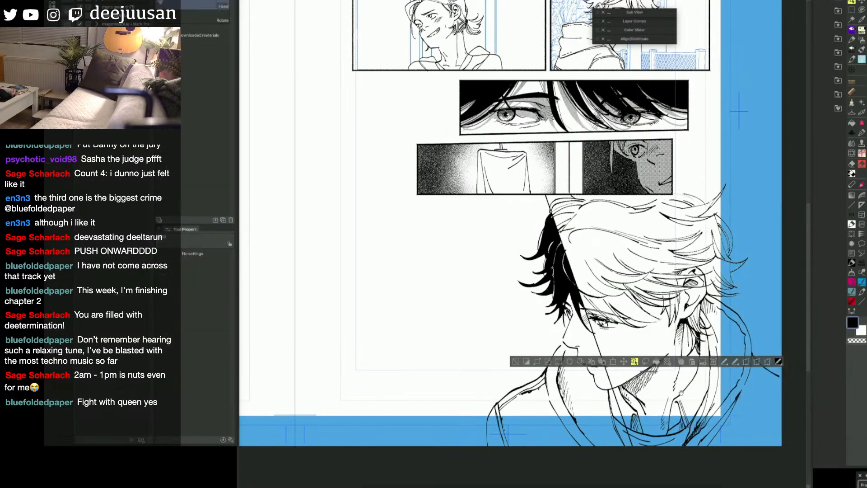
drag(790, 370, 744, 364)
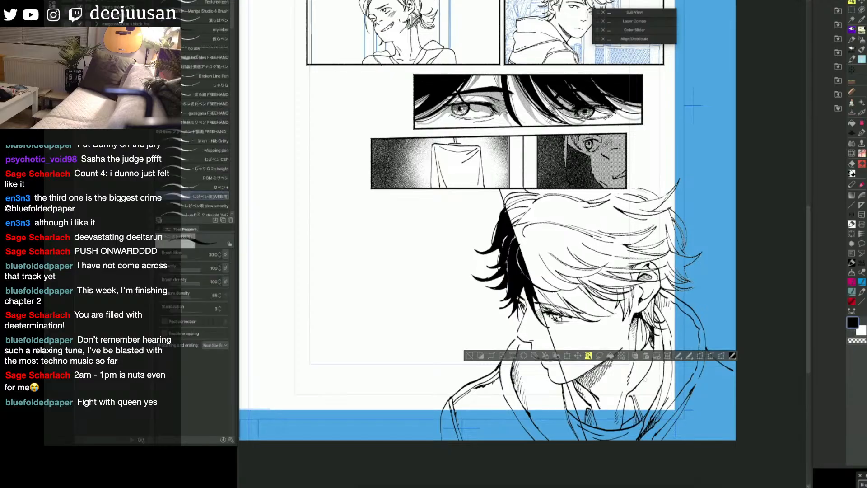
key(space)
key(space)
drag(646, 382, 567, 364)
key(q)
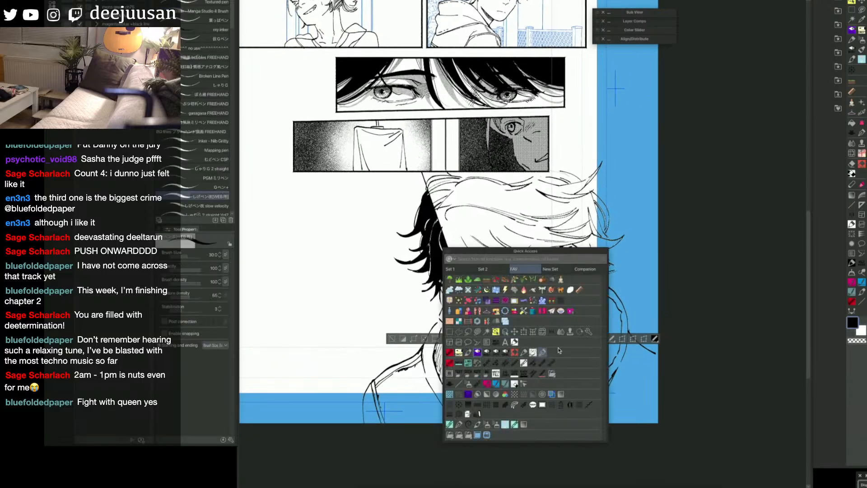
Step: Place the にじみモヤモヤ material from the manga folder under textures onto the selected hair
click(838, 26)
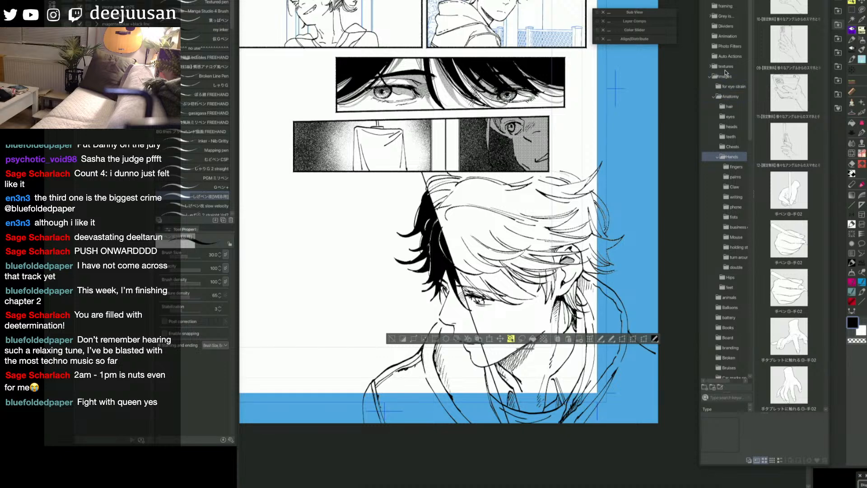
click(710, 67)
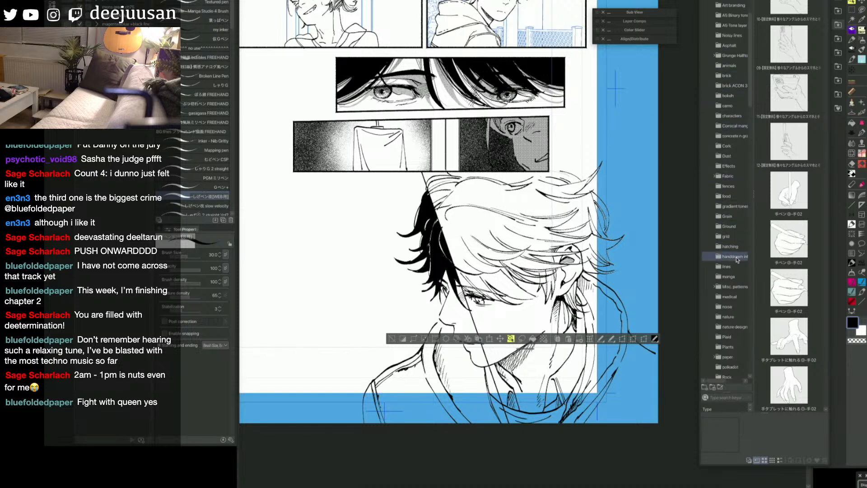
click(739, 277)
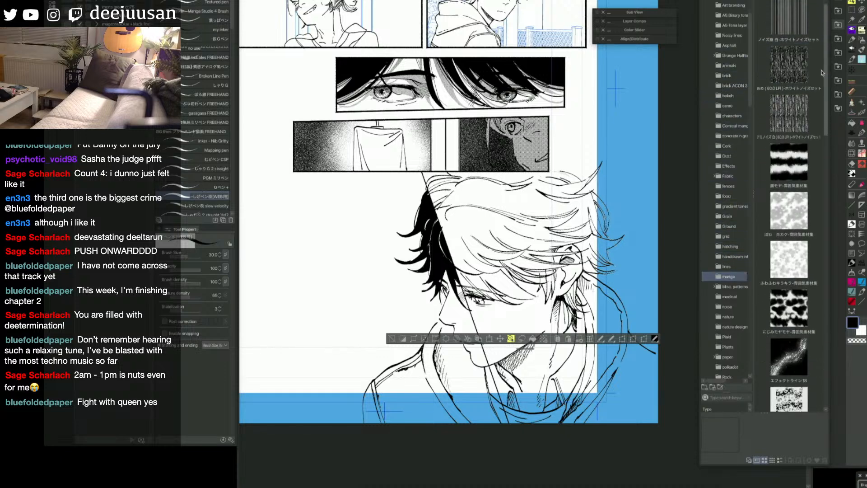
scroll(823, 81, down, 3)
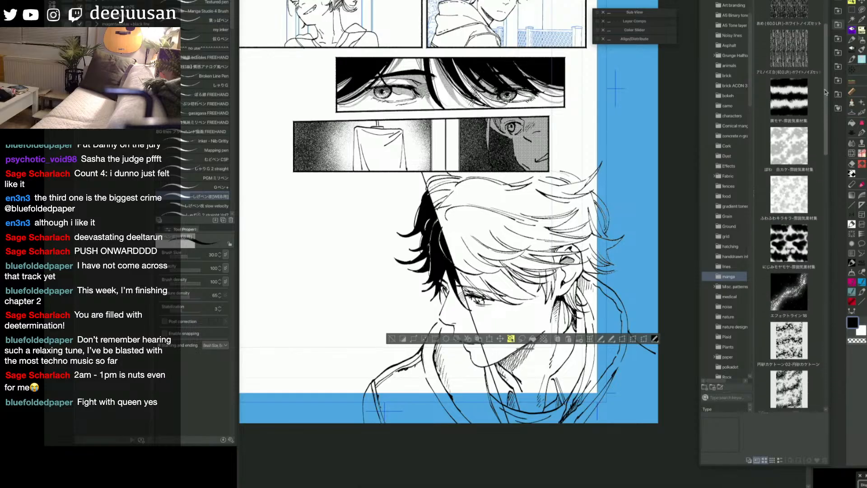
drag(825, 92, 826, 144)
click(799, 141)
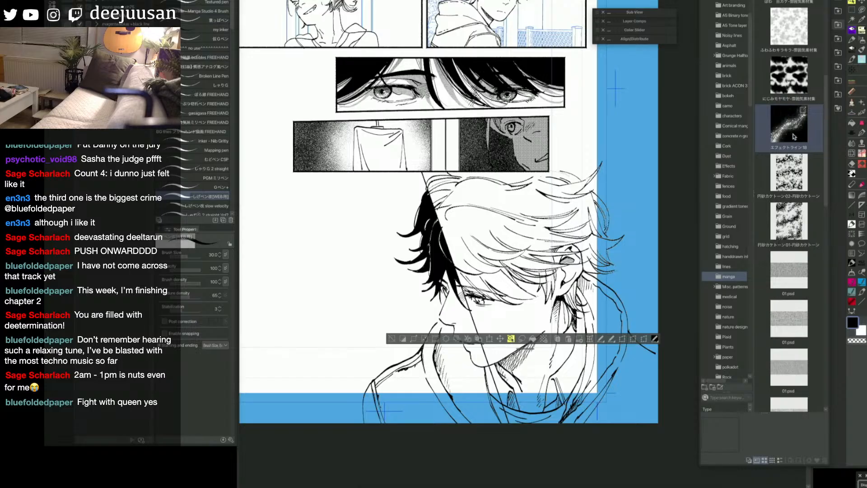
drag(796, 88, 549, 236)
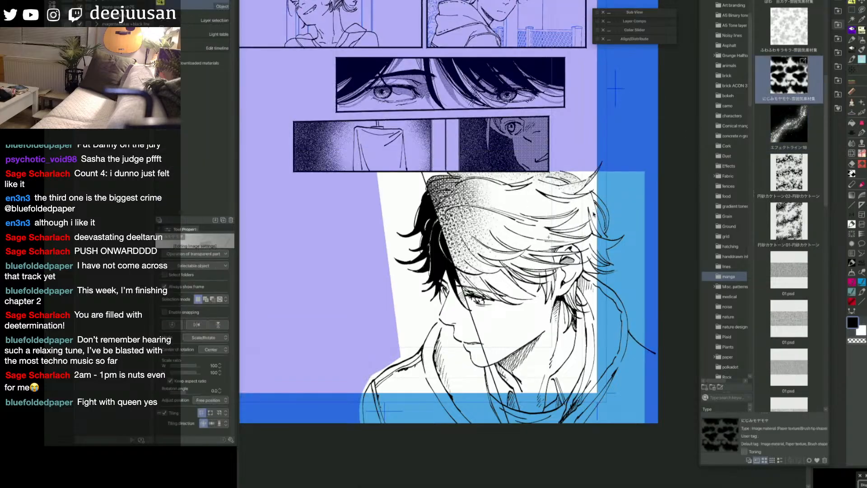
Step: Scale the hair tone to 65 and rotate it to -21.6 degrees, with its dark area over the bangs
scroll(594, 215, down, 1)
click(589, 344)
scroll(589, 344, down, 1)
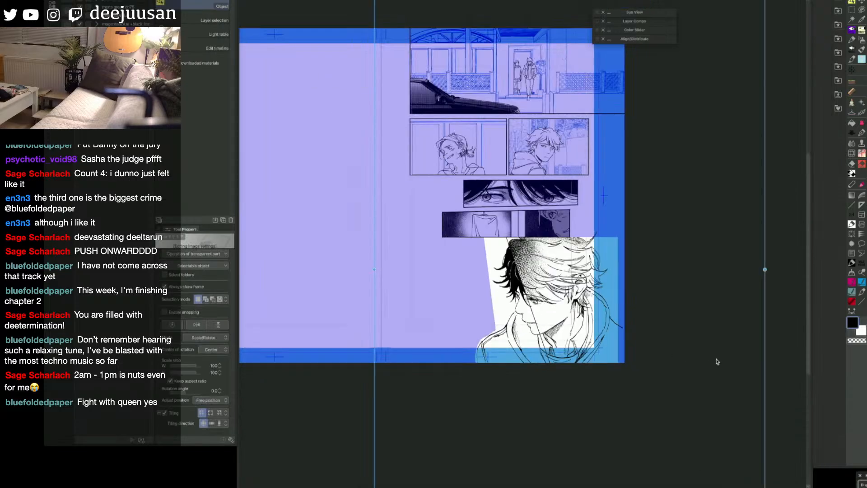
drag(765, 269, 695, 219)
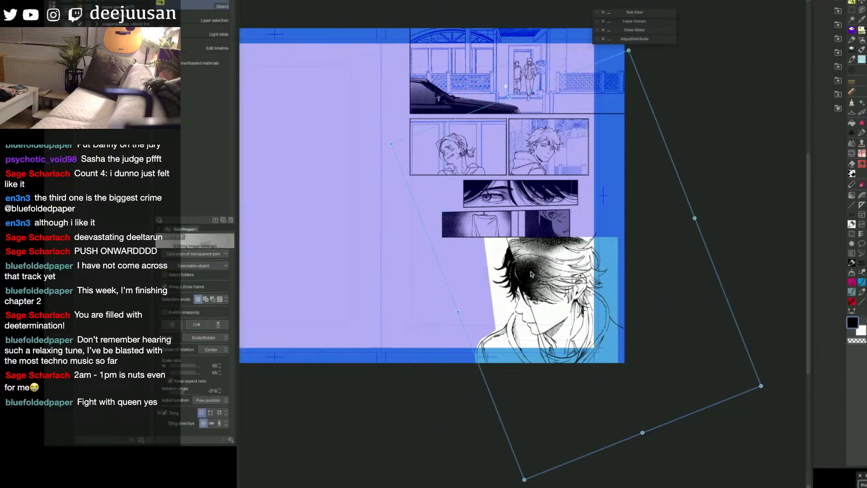
Step: Select the diagonal dividing line across the portrait and set it off in white against the dark hair tone
click(544, 342)
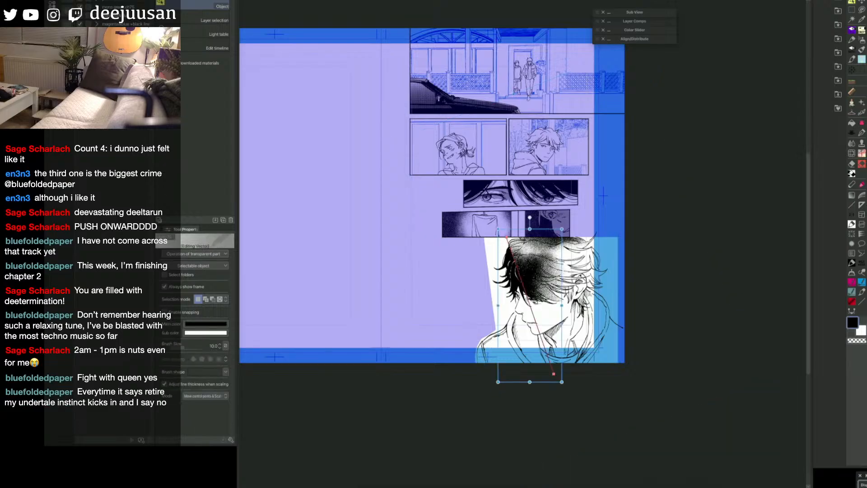
key(Delete)
key(h)
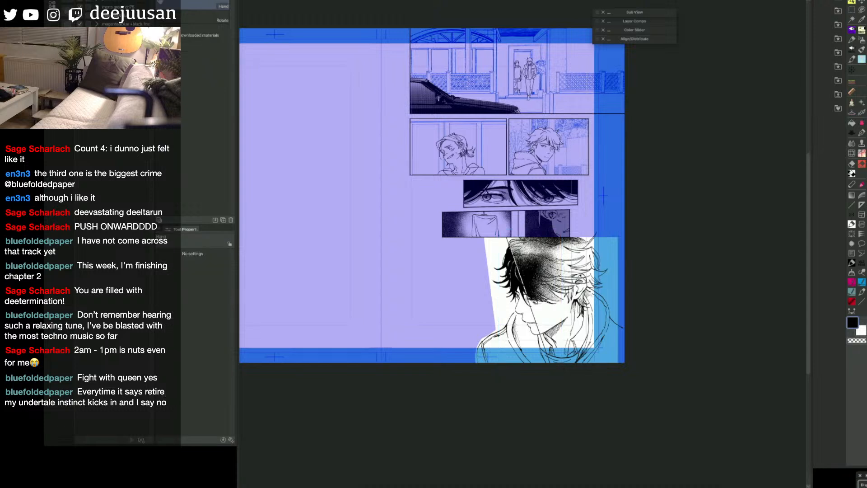
key(o)
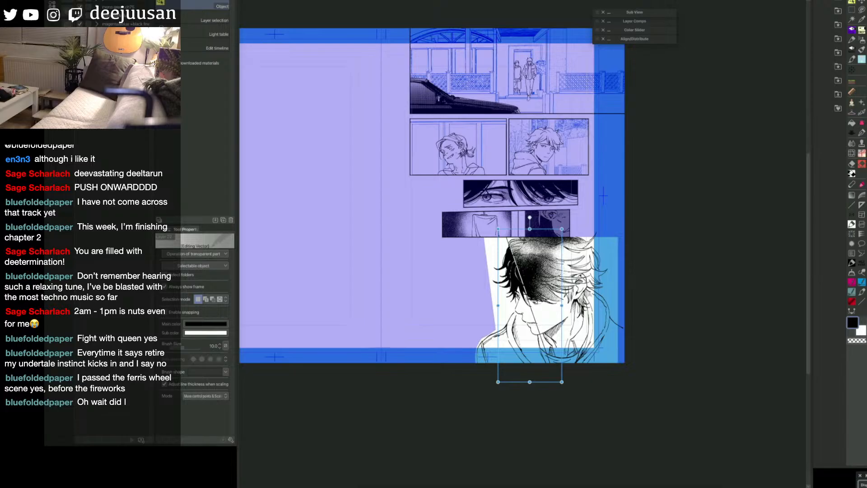
key(h)
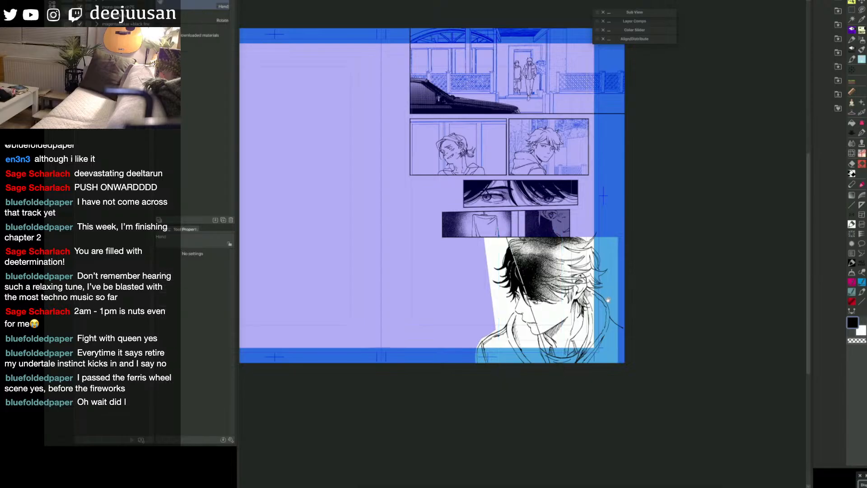
Step: Rotate the hair tone to -24.5 degrees and reposition it so its dark area sits over the bangs
drag(609, 300, 638, 241)
mouse_move(565, 220)
mouse_down()
mouse_move(568, 228)
mouse_move(571, 218)
mouse_up()
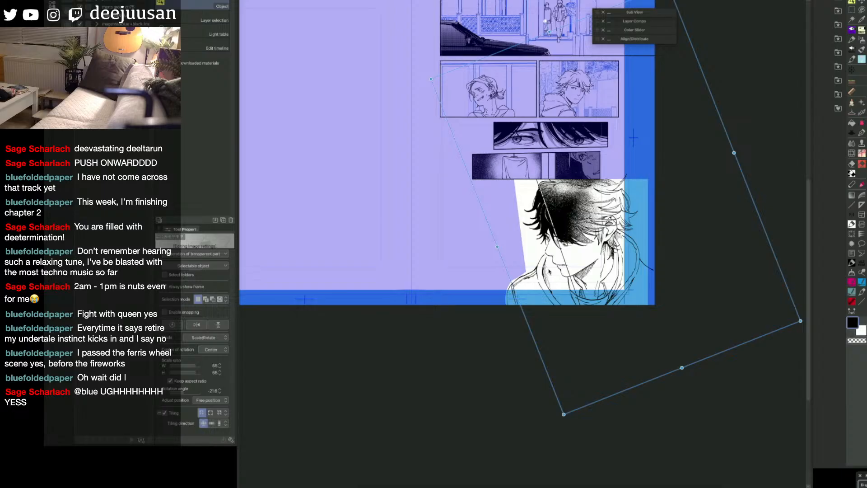
drag(740, 154, 737, 147)
drag(565, 225, 565, 222)
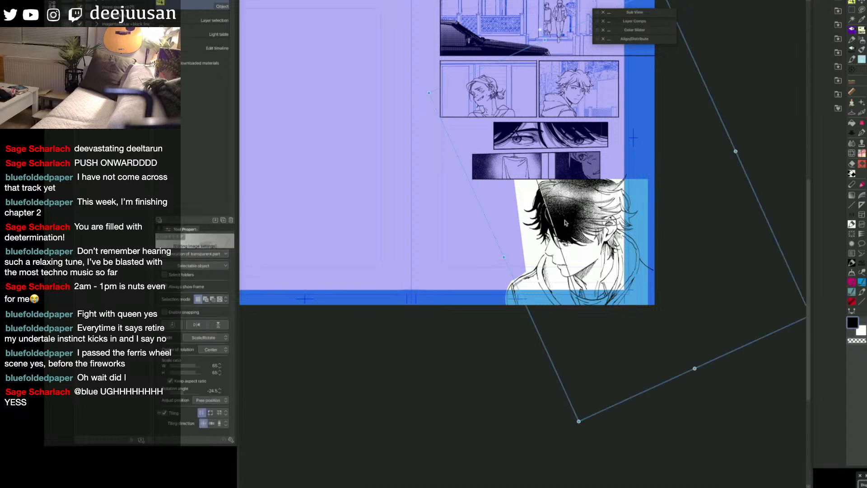
super+click(656, 238)
drag(656, 239, 646, 228)
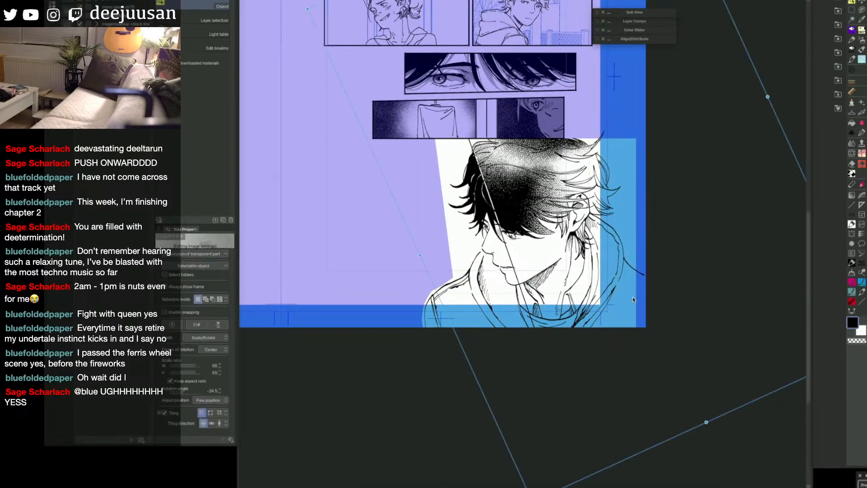
Step: Rotate the hair tone to -52.1 degrees, reposition it over the portrait's head, and deselect it
alt+click(623, 292)
drag(483, 269, 578, 232)
key(space)
drag(687, 344, 691, 343)
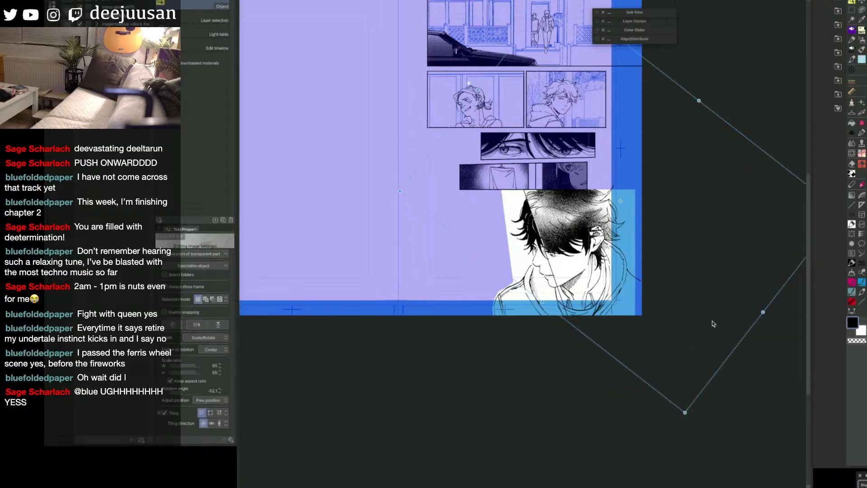
key(space)
drag(643, 236, 676, 214)
scroll(627, 233, up, 1)
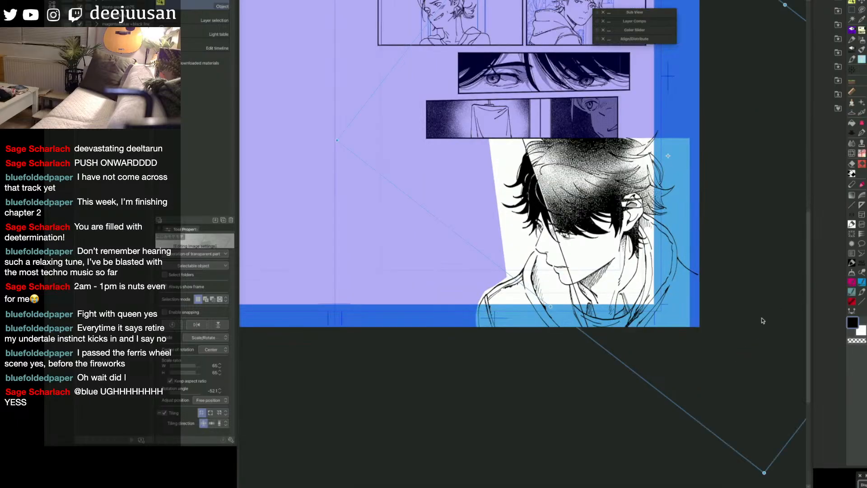
key(space)
drag(742, 349, 743, 352)
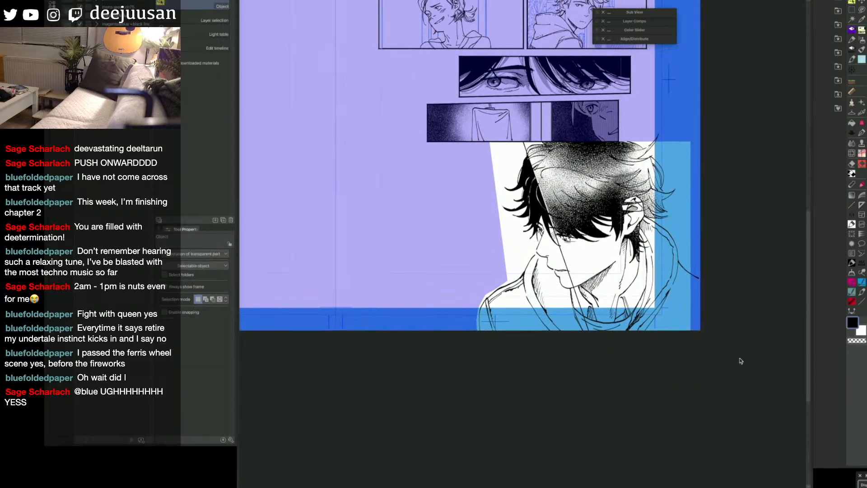
Step: Fill the large portrait's face and neck beside the diagonal dividing line, including the small gaps beneath the bangs
key(g)
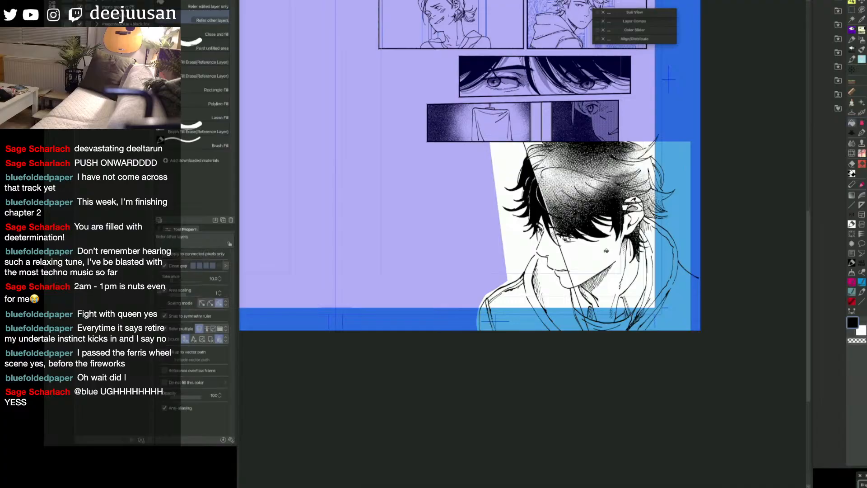
click(611, 245)
ctrl+click(612, 219)
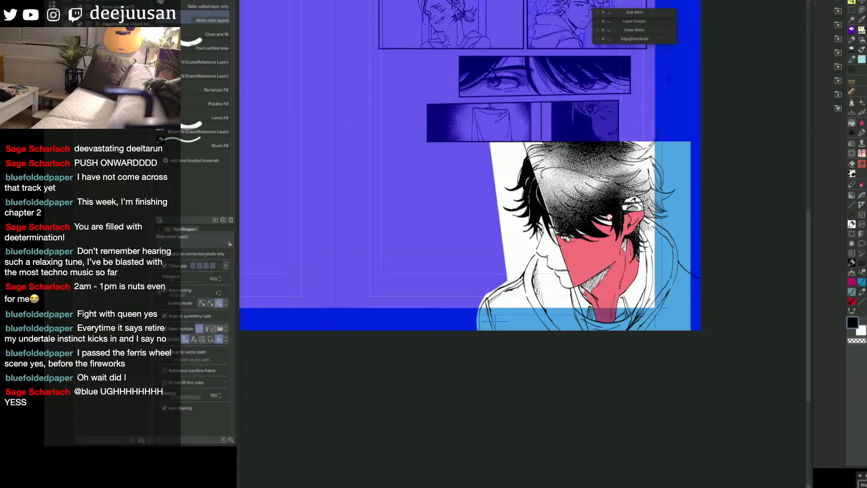
key(ctrl)
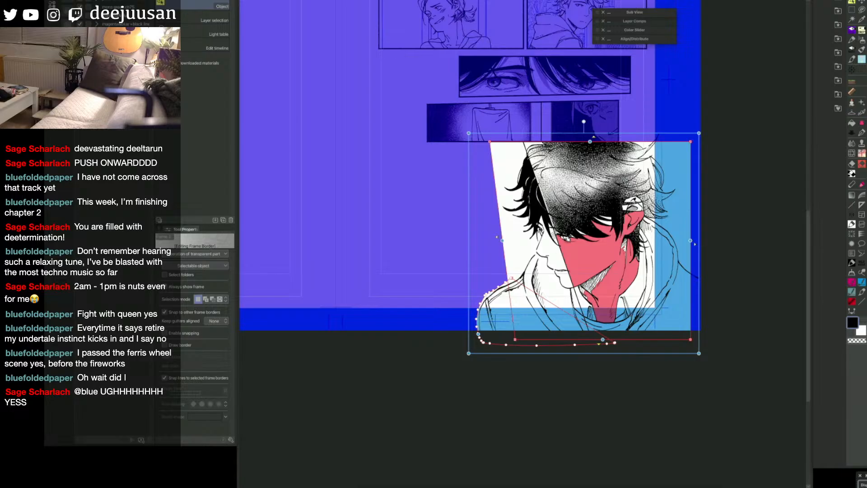
ctrl+click(607, 232)
click(604, 221)
click(608, 220)
click(612, 218)
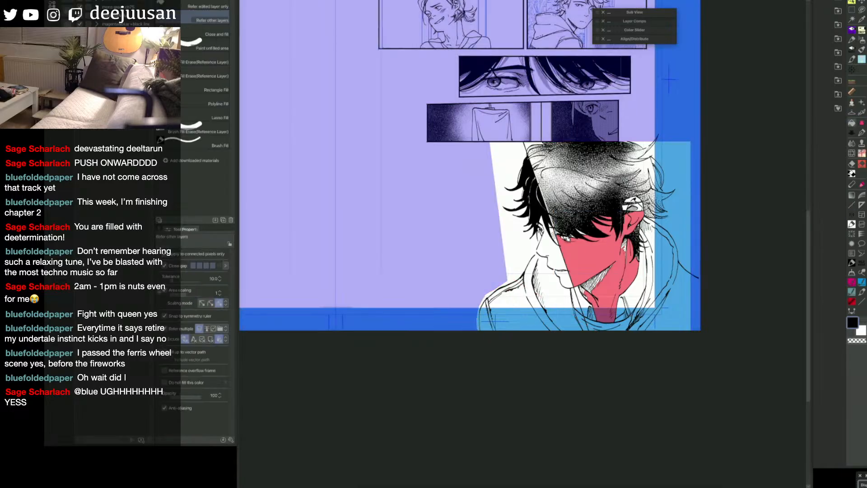
Step: Extend the fill into the unfilled parts of the portrait's ear, jaw edge and neck
click(628, 208)
click(637, 208)
click(634, 205)
click(635, 205)
click(635, 199)
click(625, 244)
click(626, 241)
key(ctrl+q)
click(621, 270)
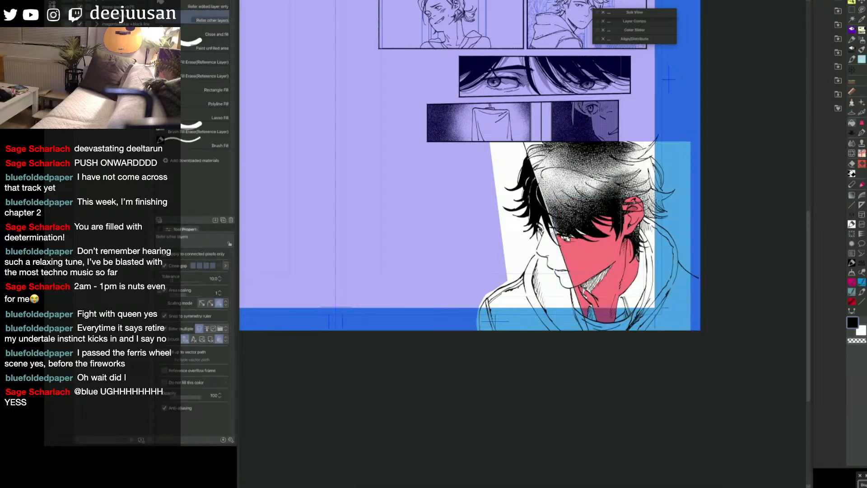
Step: Close the leftover gaps in the neck hatching and around the eye with the Enclose and fill tool
key(ctrl+q)
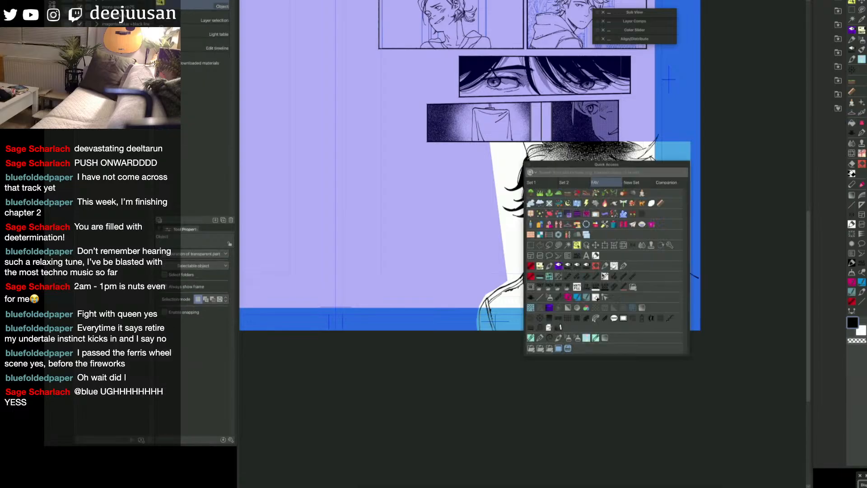
click(559, 246)
mouse_move(618, 238)
mouse_down()
mouse_move(618, 271)
mouse_move(580, 278)
mouse_move(622, 254)
mouse_up()
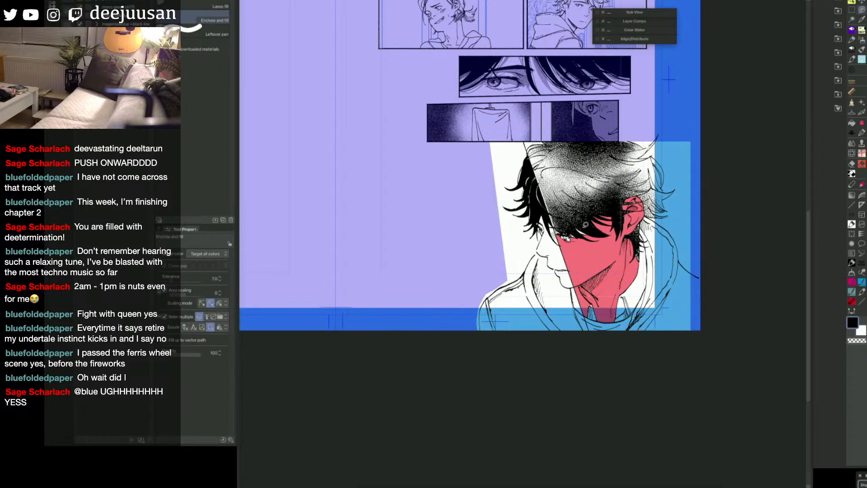
mouse_move(569, 247)
mouse_down()
mouse_move(554, 218)
mouse_move(568, 232)
mouse_up()
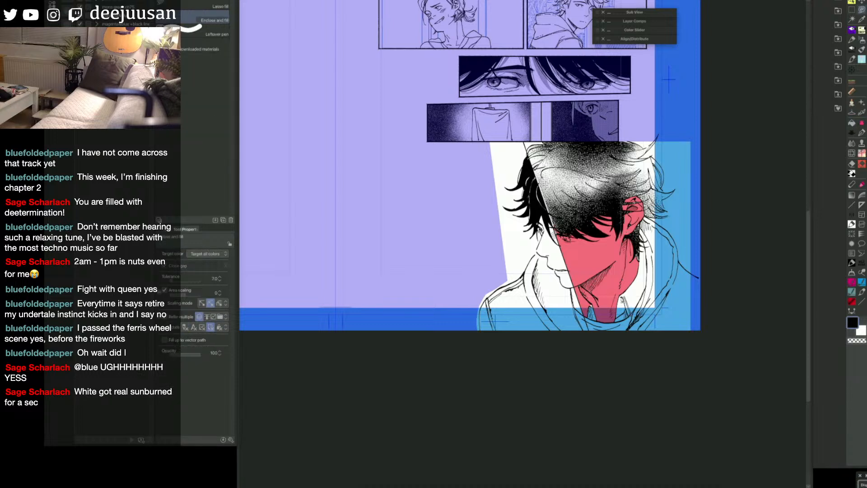
Step: Fill the hood's inner areas and the collar around the portrait's neck with Refer other layers
key(g)
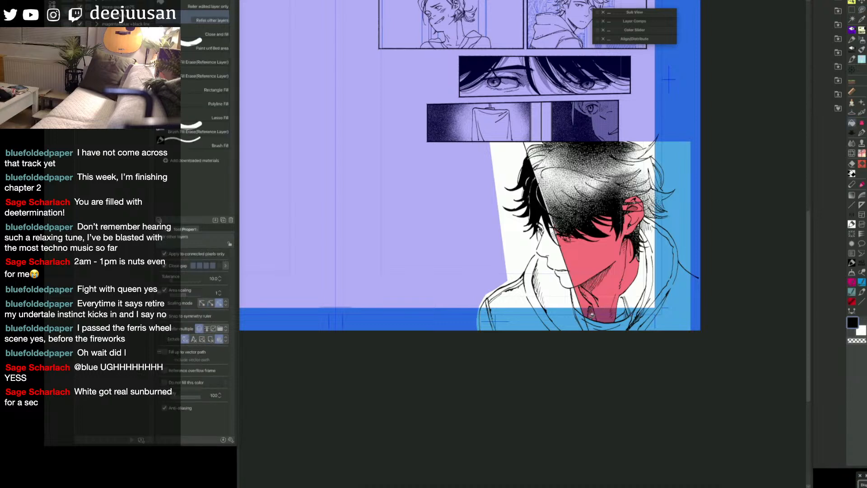
click(626, 312)
click(621, 315)
click(634, 289)
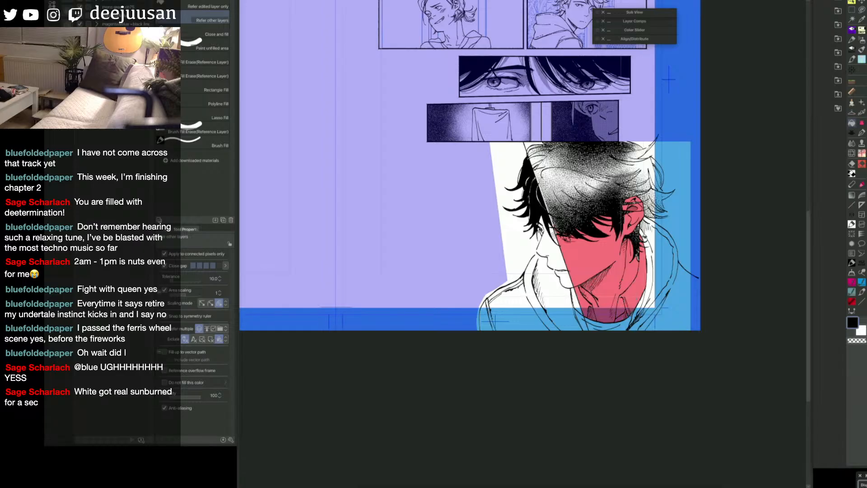
click(595, 323)
Step: Fill the hoodie's shoulder beside the diagonal line out to the page edge
key(g)
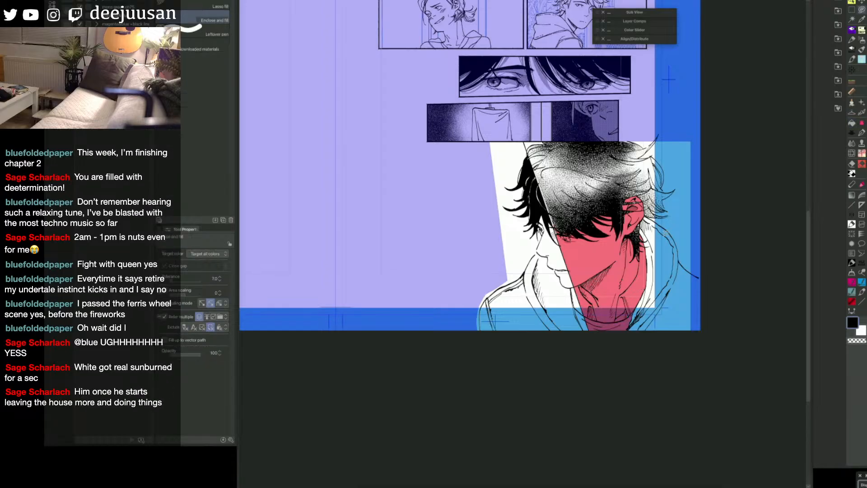
key(g)
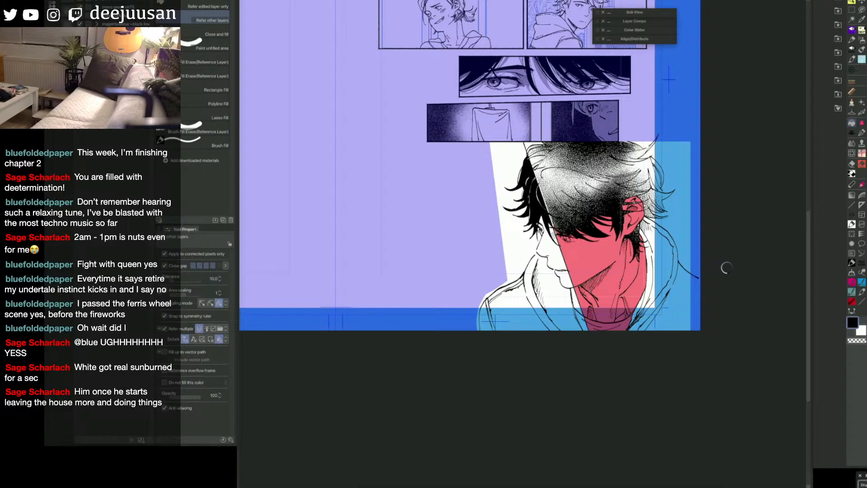
key(g)
key(ctrl+z)
key(q)
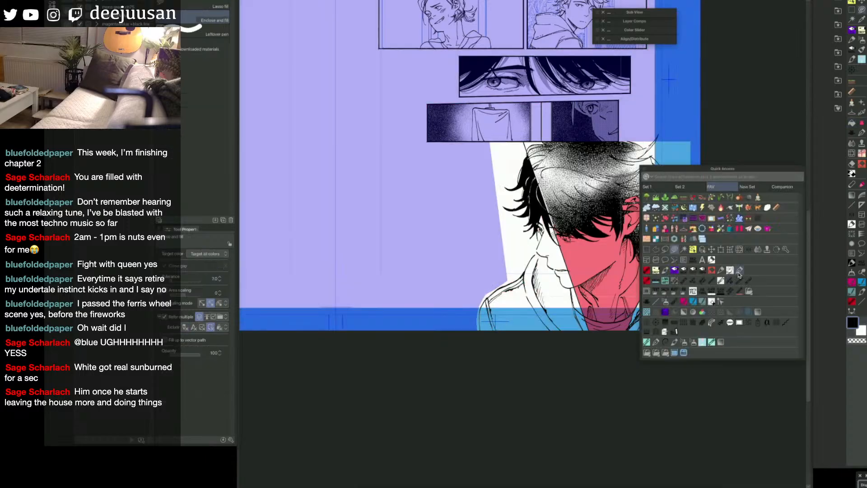
click(738, 271)
key(g)
click(699, 289)
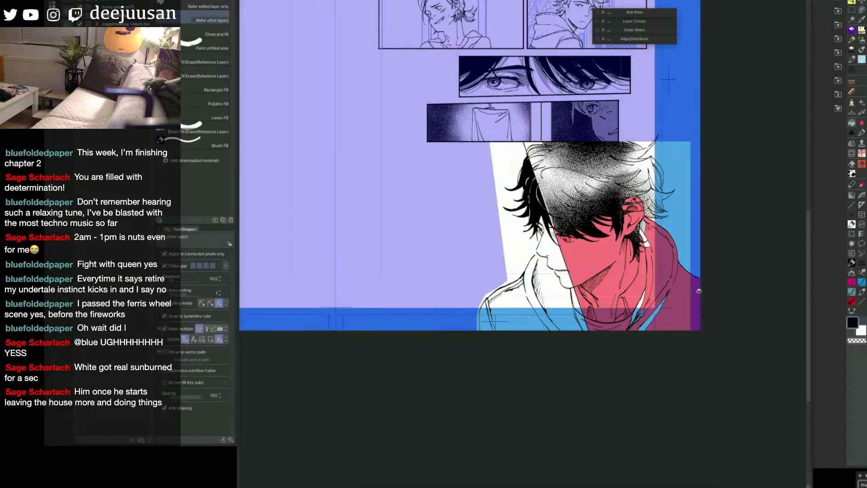
Step: Enclose and fill the remaining gaps in the hoodie and turn the filled face and hoodie area into a selection
key(p)
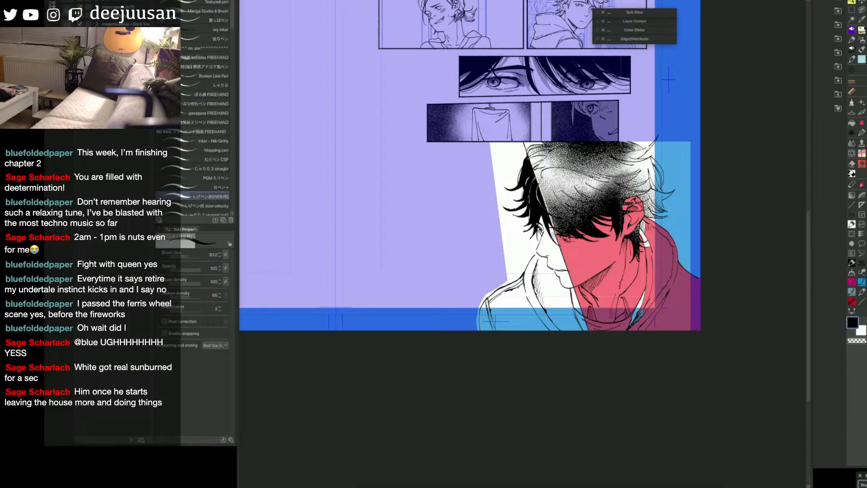
key(q)
click(600, 211)
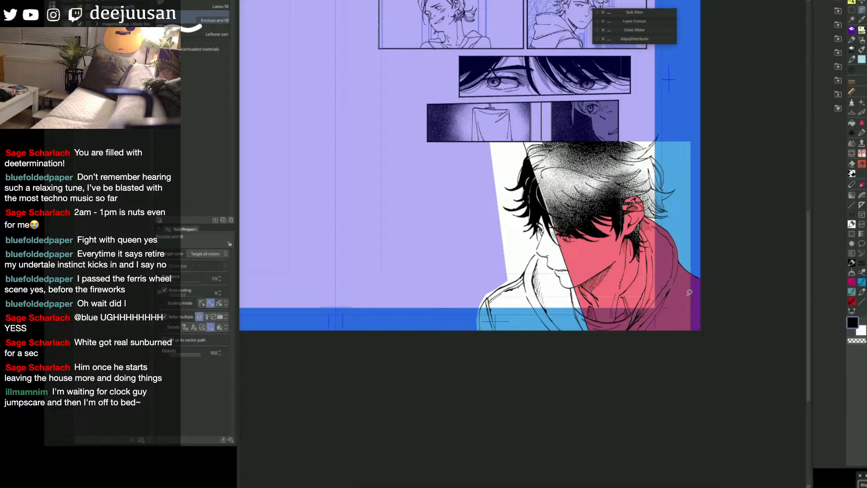
key(q)
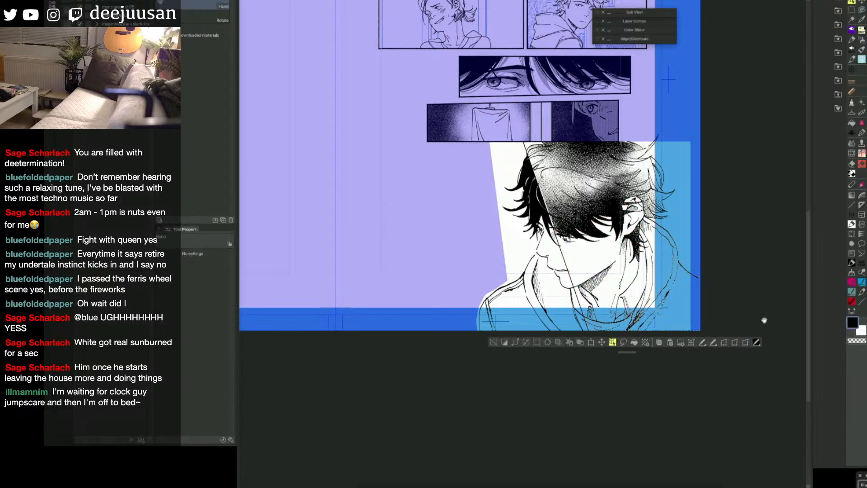
Step: Place the light mottled tone material from the manga texture folder onto the selected face and hoodie area
drag(778, 281, 763, 275)
click(839, 40)
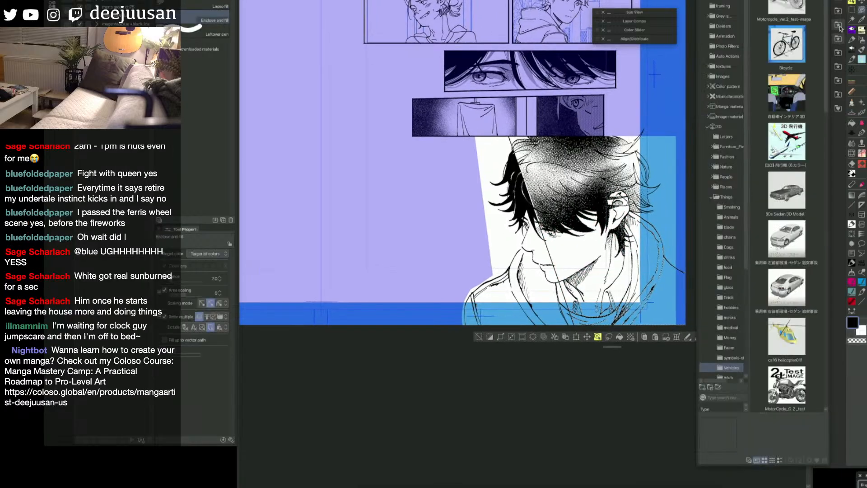
click(840, 24)
click(789, 4)
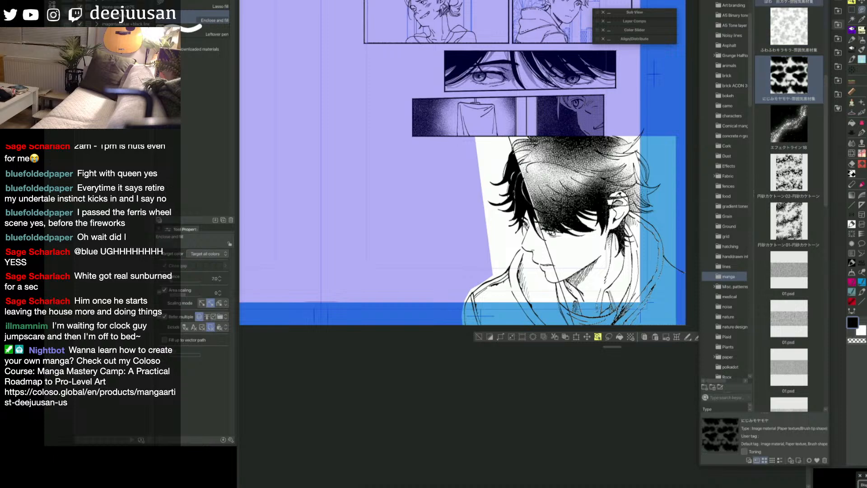
drag(789, 3, 573, 264)
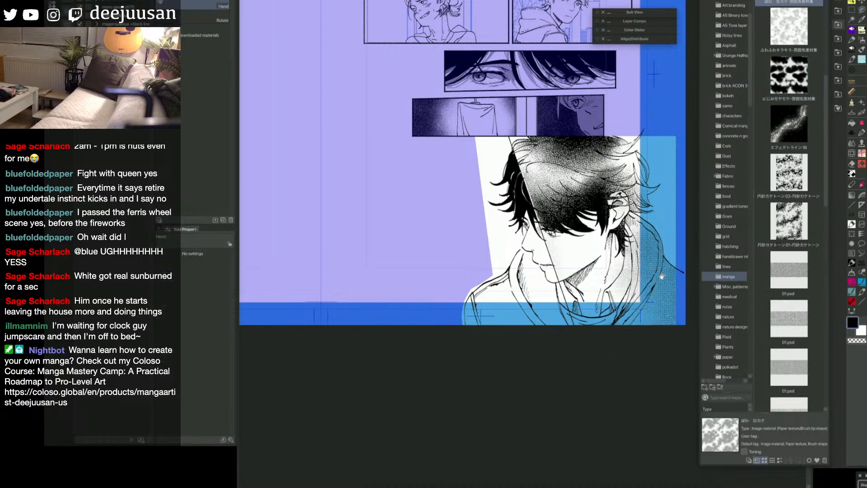
drag(666, 292, 638, 282)
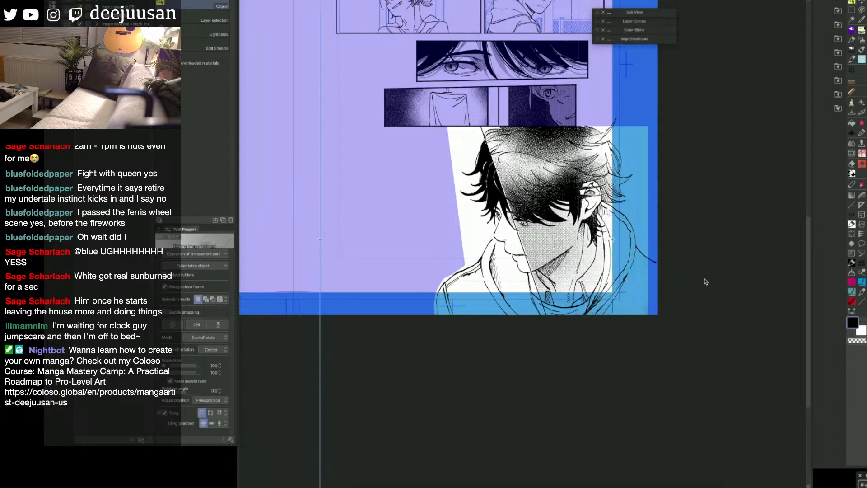
Step: Scale the face and hoodie tone to 80 and reposition it over the portrait's shaded side
key(space)
key(q)
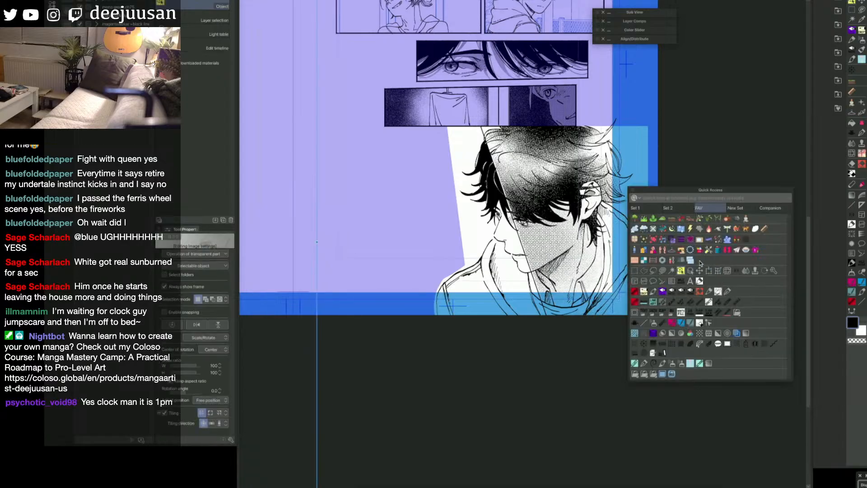
click(683, 274)
scroll(690, 275, down, 1)
key(space)
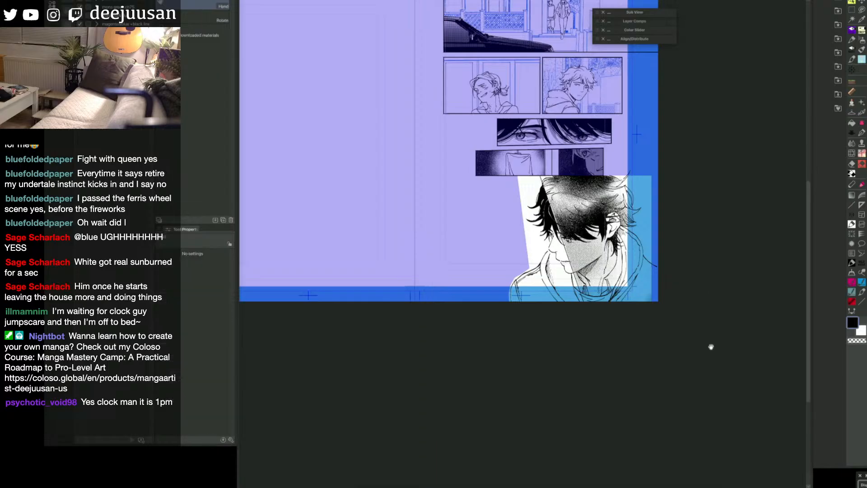
drag(710, 346, 625, 317)
drag(735, 224, 670, 222)
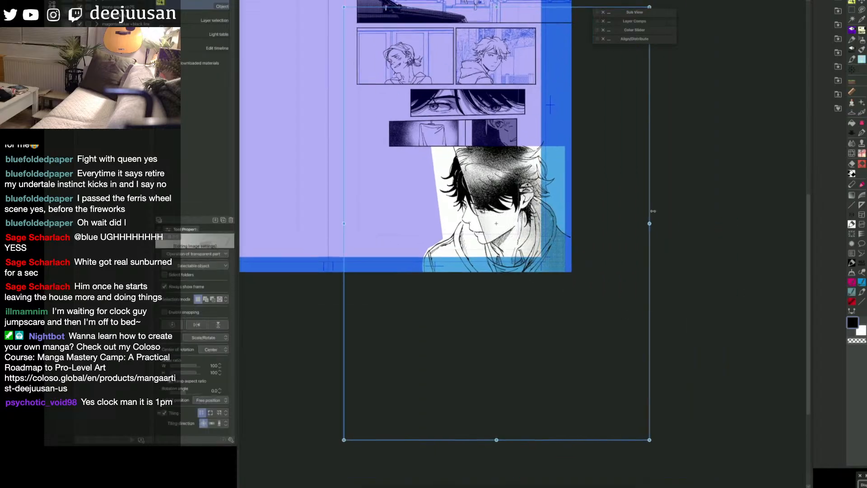
drag(572, 253, 577, 251)
key(space)
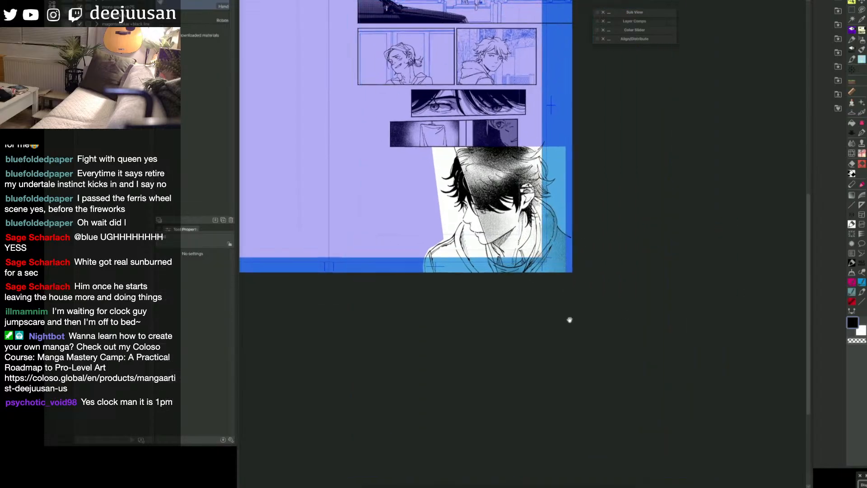
drag(570, 320, 650, 346)
key(space)
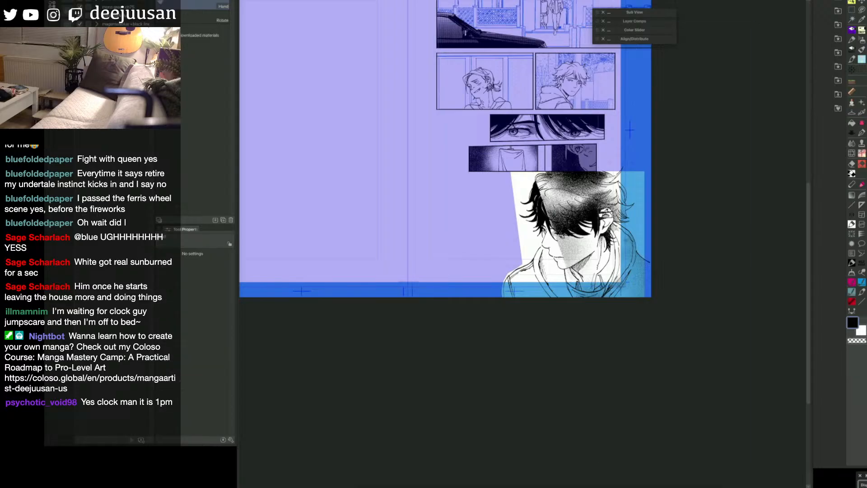
key(space)
key(space)
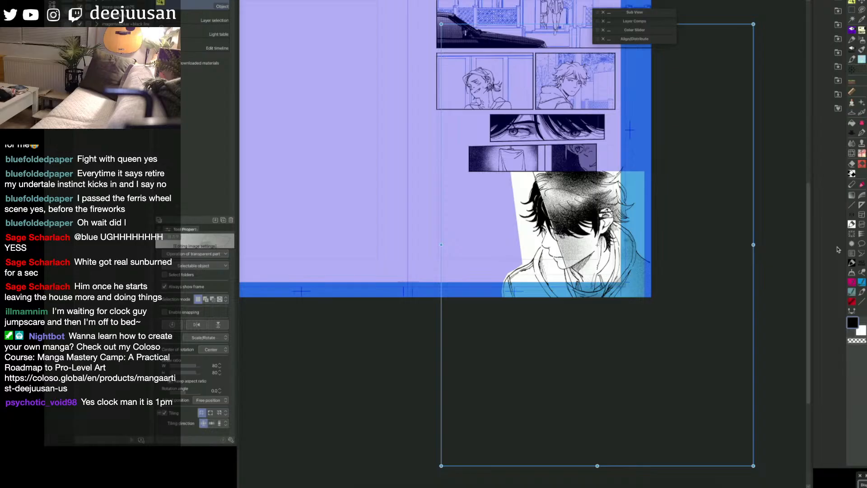
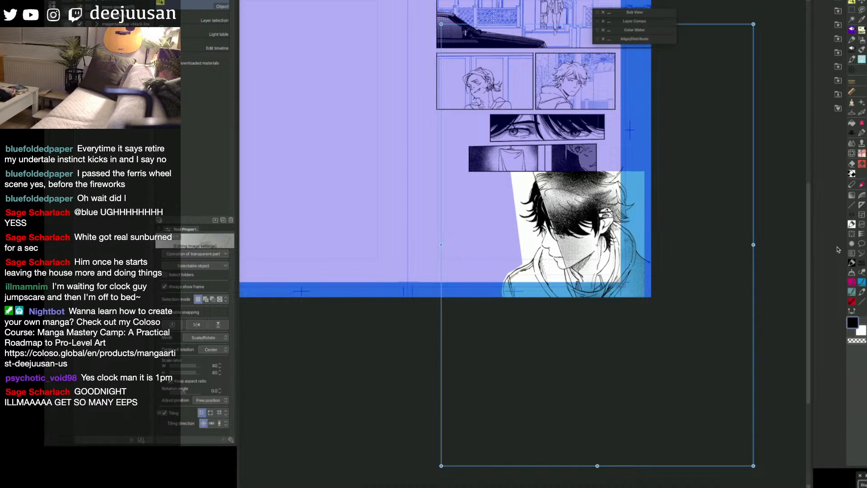
Step: Fill the hoodie's shoulder on the unshaded side of the diagonal line, out to the page edge
key(space)
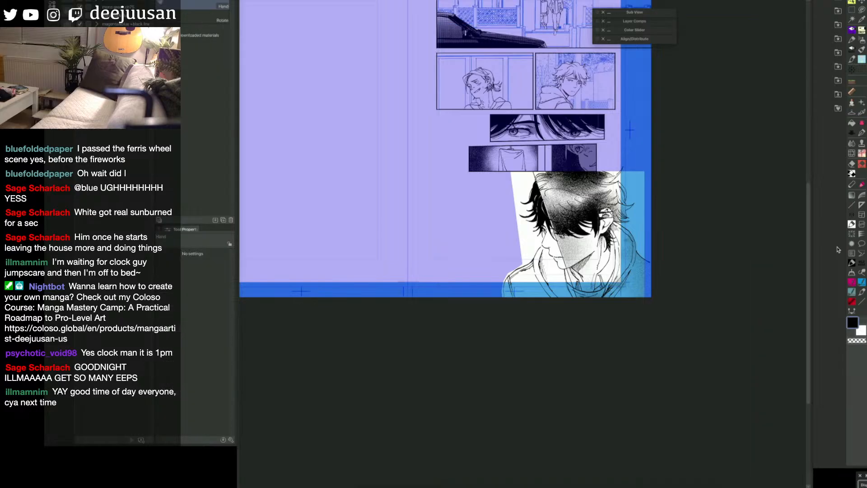
drag(612, 353, 667, 329)
scroll(592, 269, up, 1)
key(space)
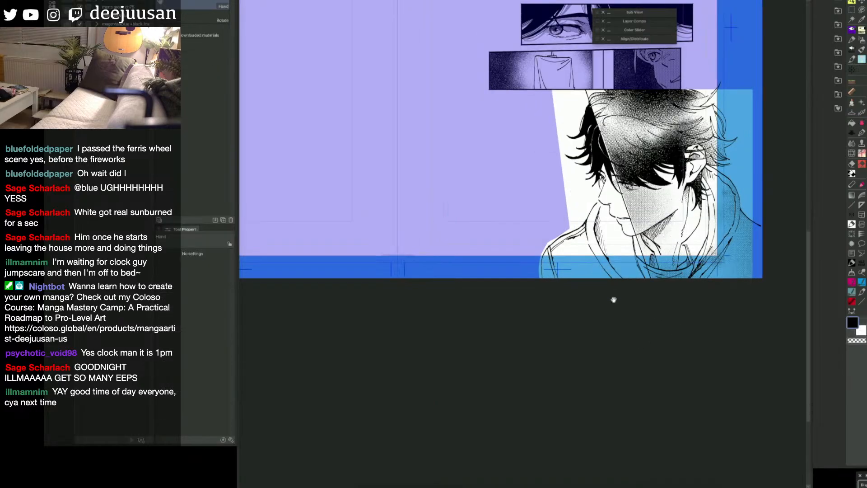
drag(614, 296, 596, 325)
key(g)
click(566, 262)
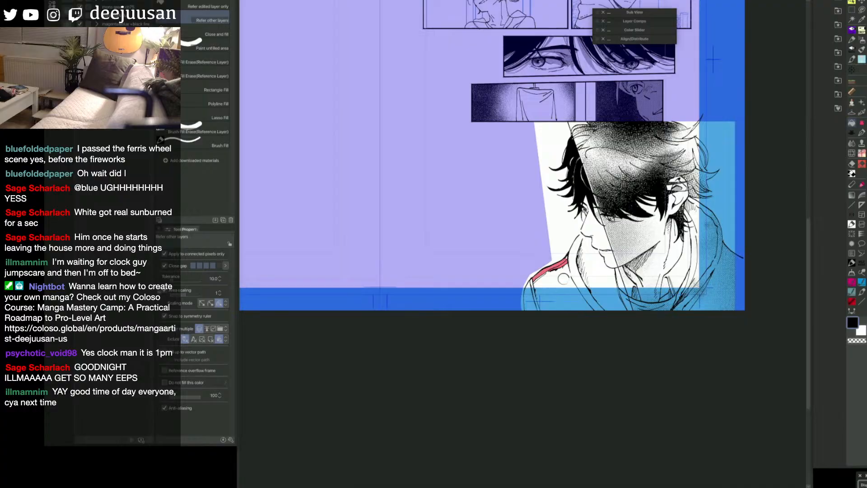
click(572, 257)
key(ctrl+z)
key(q)
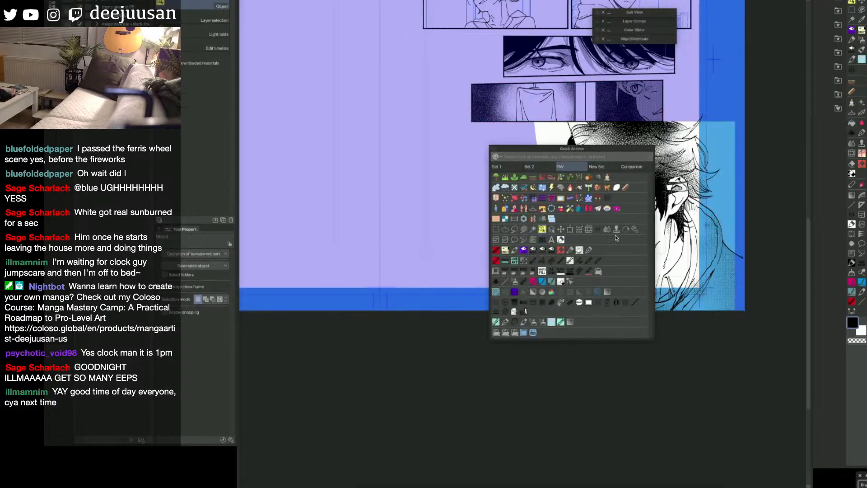
click(589, 250)
key(g)
click(562, 271)
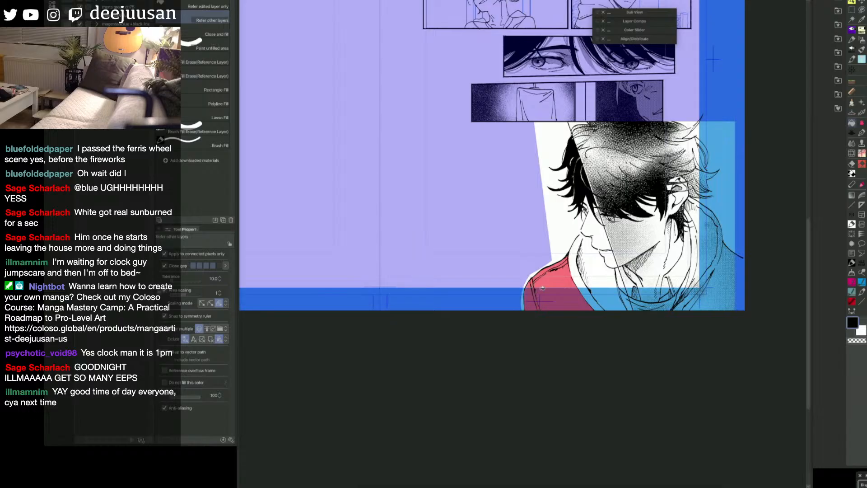
Step: Turn the filled shoulder into a selection and place the woven fabric texture from the favourite materials onto it
key(p)
key(q)
click(838, 108)
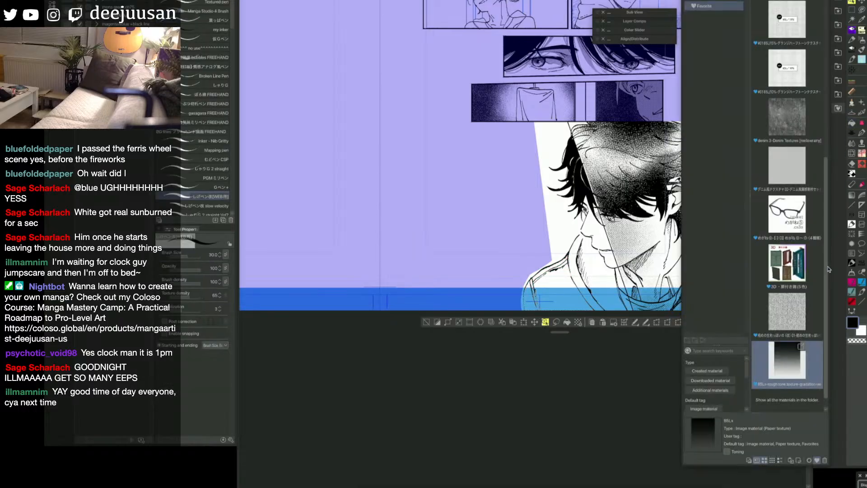
drag(788, 317, 564, 298)
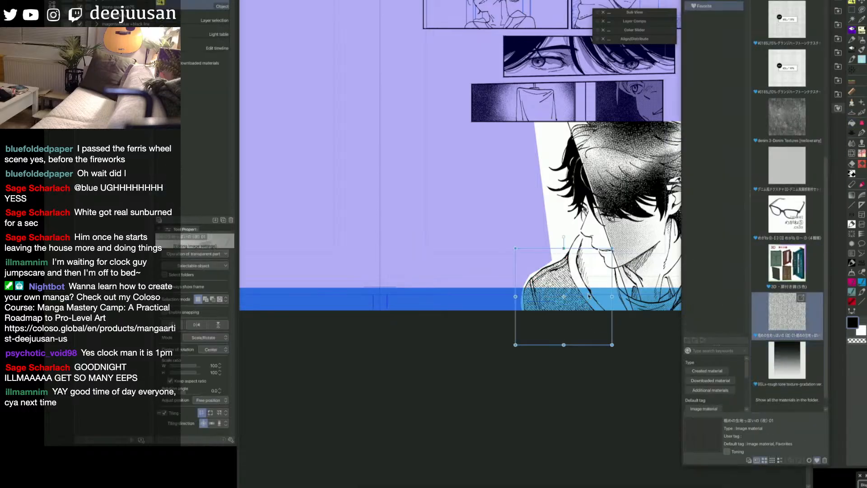
key(space)
drag(608, 372, 558, 399)
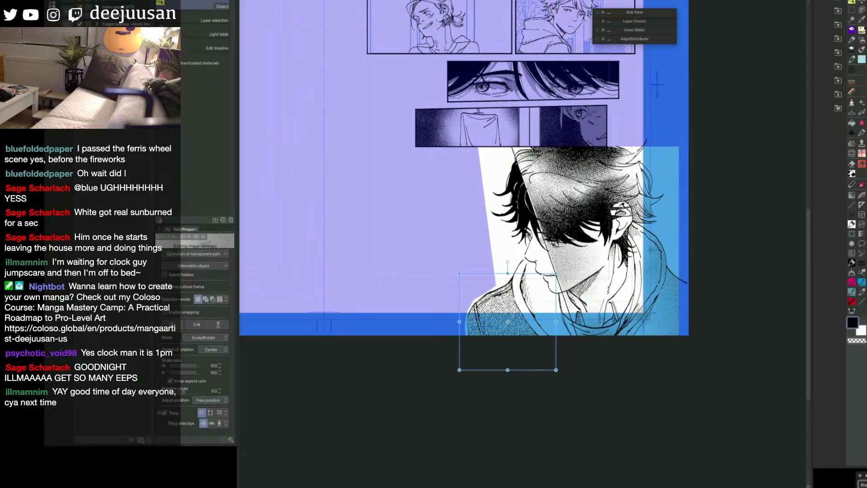
Step: Select the portrait panel's frame border and turn off the purple mask overlay across the page
click(679, 312)
key(ctrl+minus)
key(space)
drag(720, 303, 777, 347)
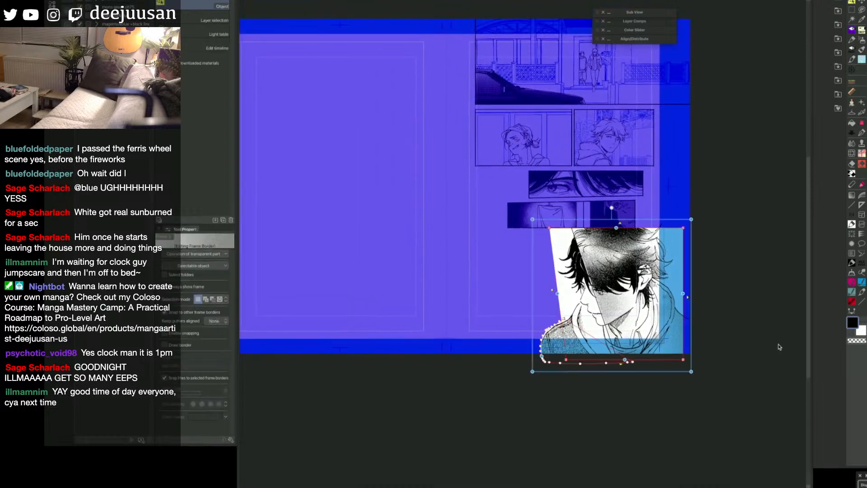
click(790, 344)
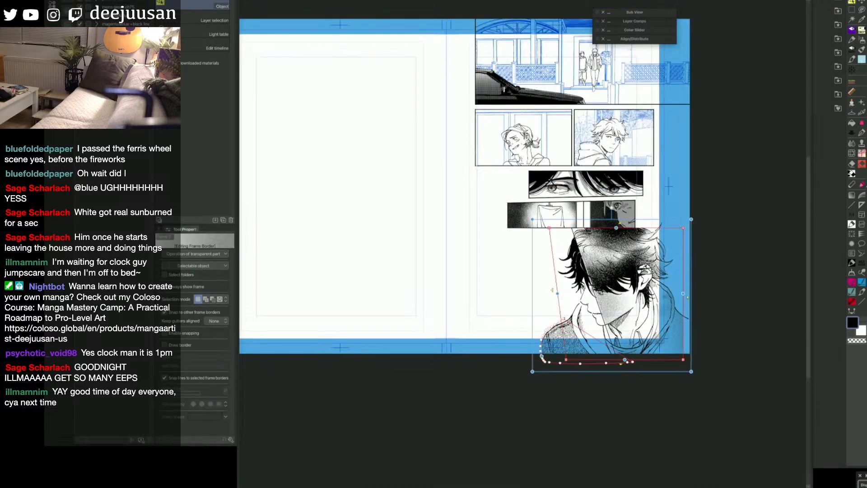
key(F6)
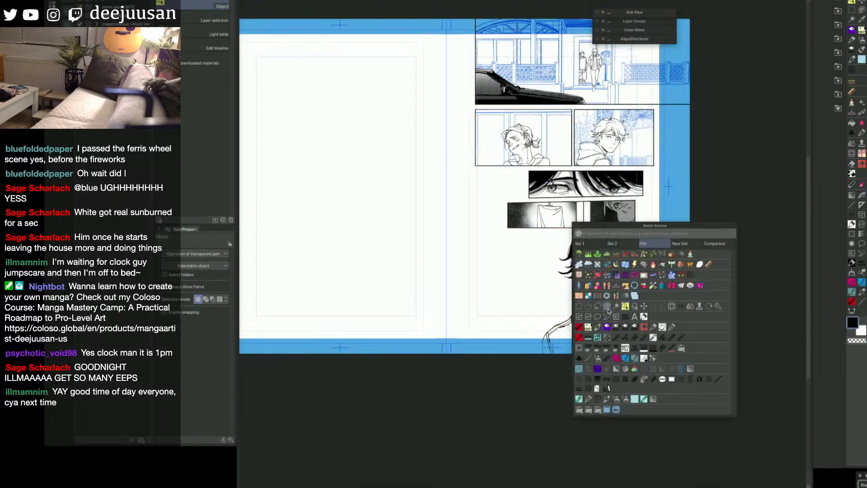
click(580, 307)
drag(575, 228, 736, 364)
drag(615, 309, 510, 381)
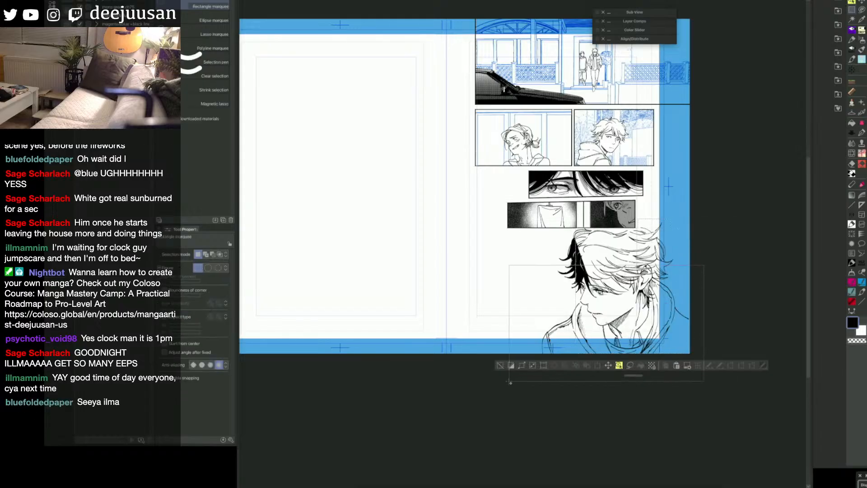
drag(597, 236, 500, 334)
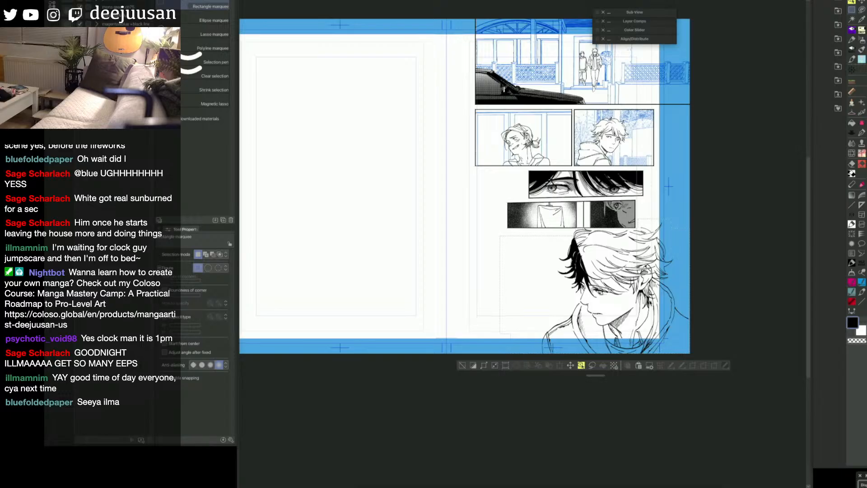
key(o)
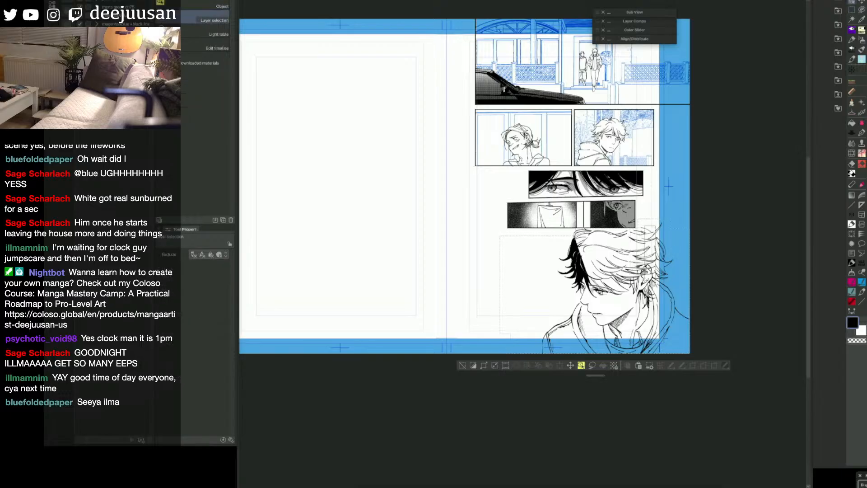
drag(548, 250, 644, 336)
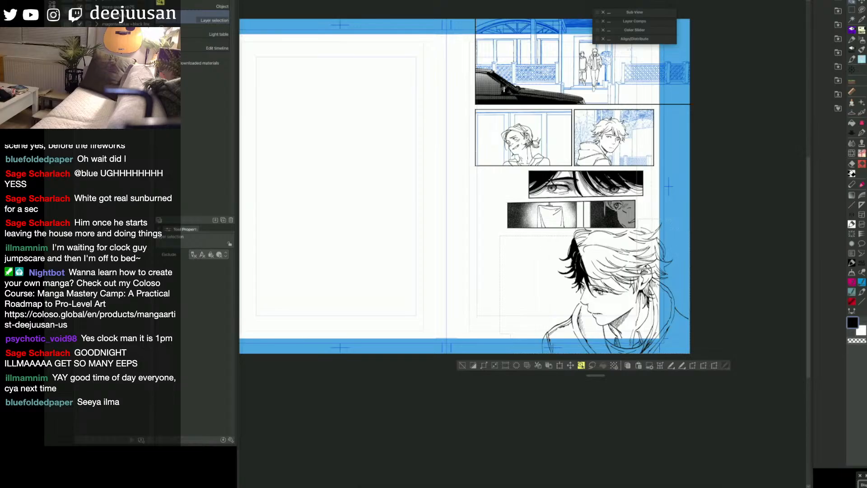
key(Delete)
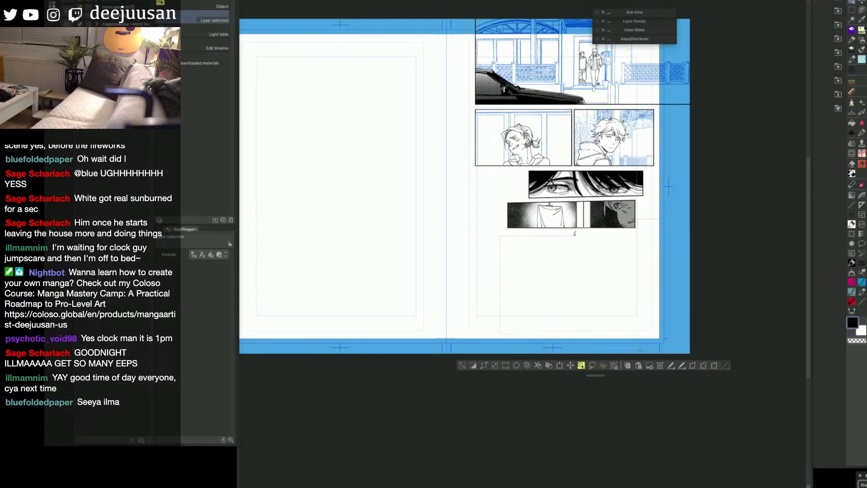
key(ctrl+z)
key(m)
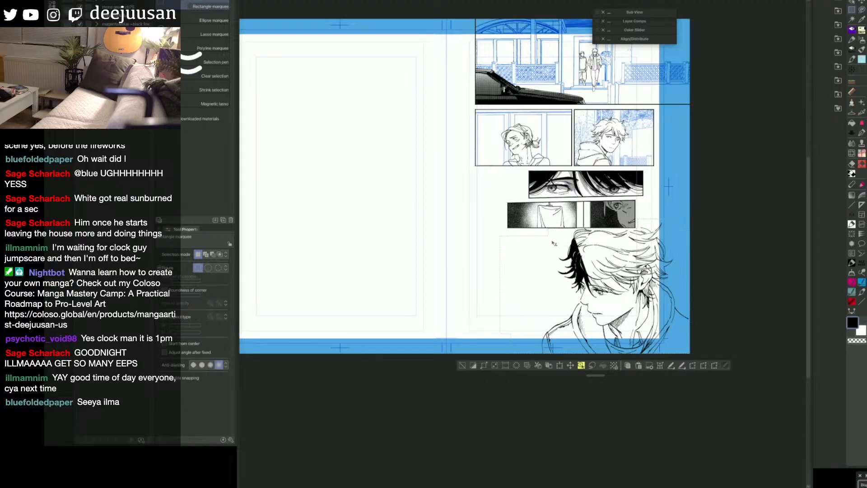
key(Delete)
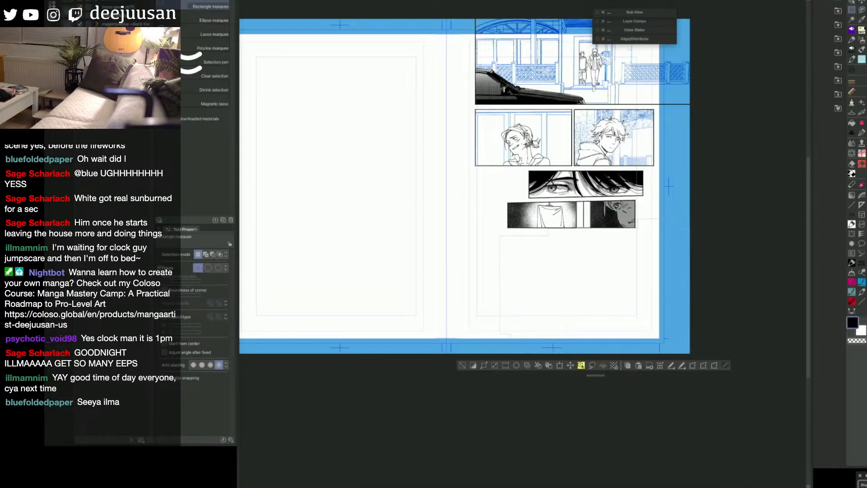
key(ctrl+z)
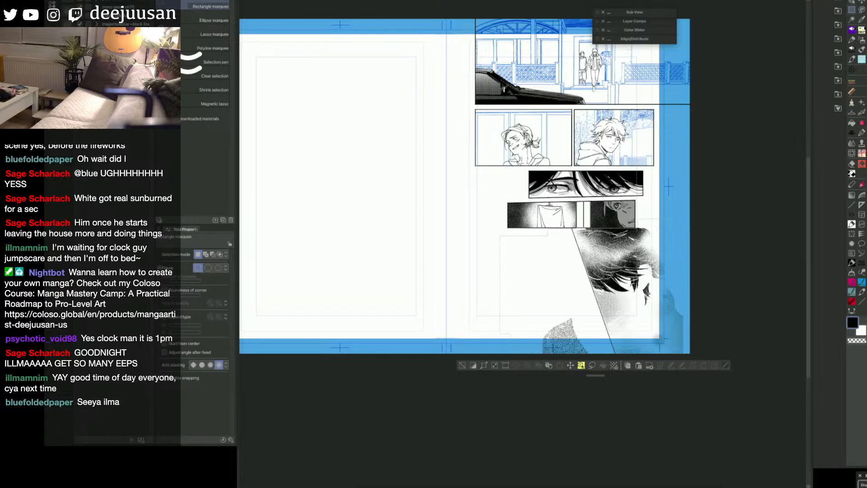
key(ctrl+z)
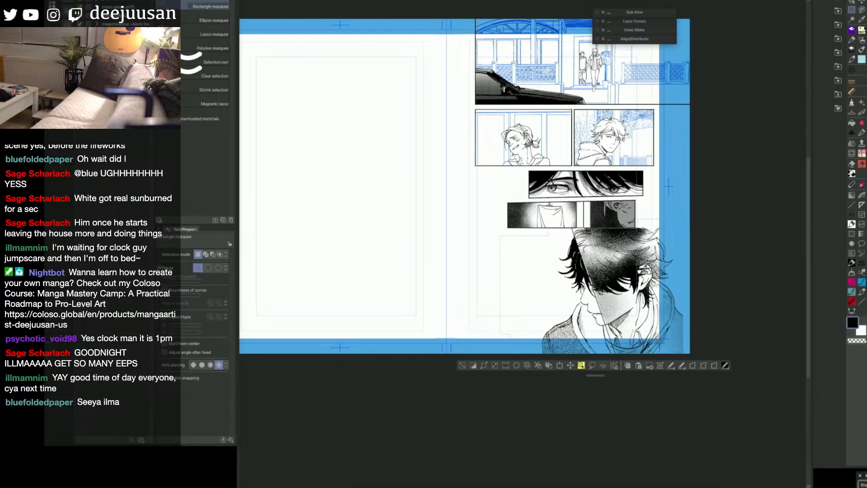
key(ctrl+d)
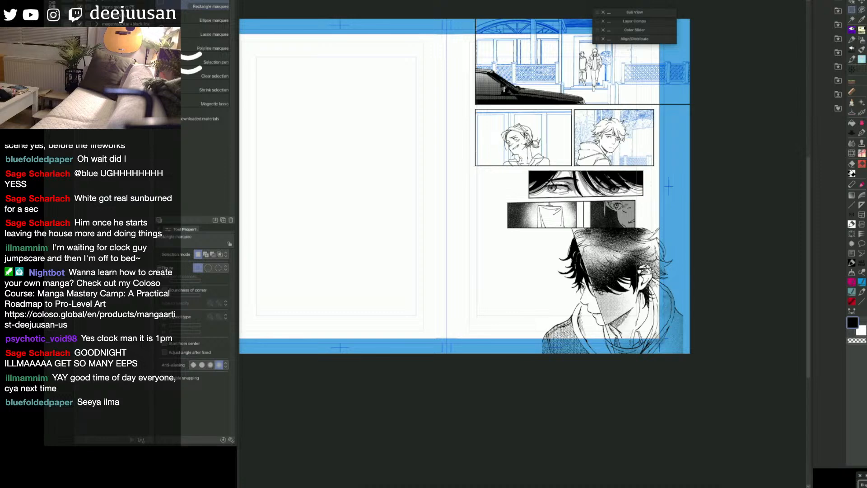
Step: Extend the outer side of the portrait's frame border past the page edge so the hoodie tone reaches it
drag(726, 412, 700, 389)
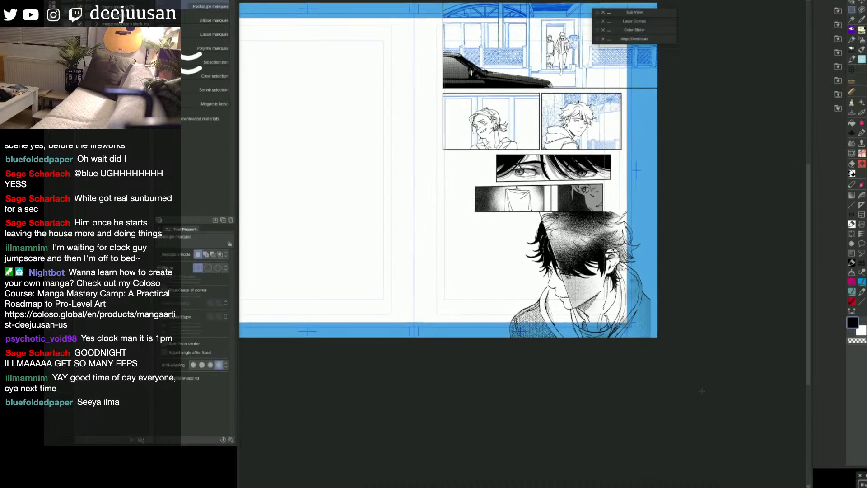
key(q)
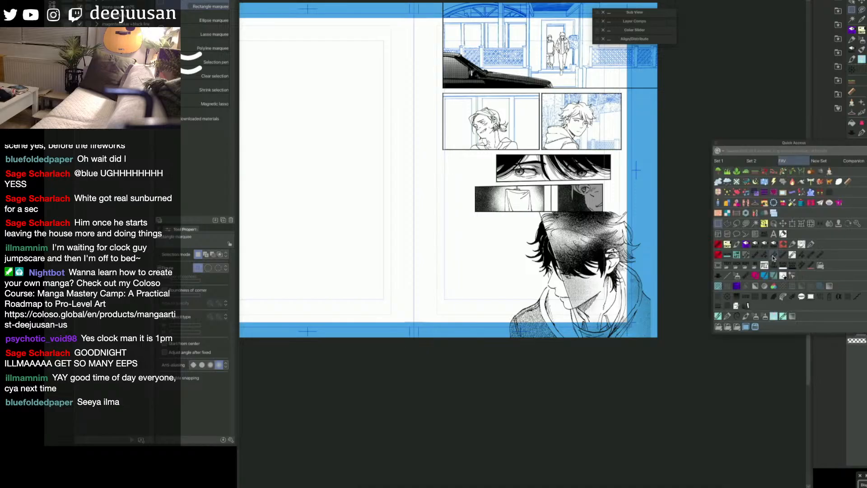
click(774, 226)
key(space)
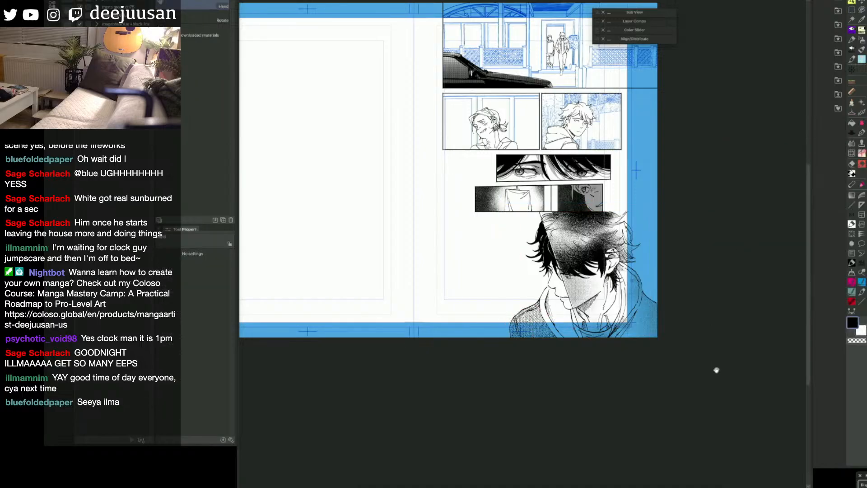
drag(716, 367, 757, 397)
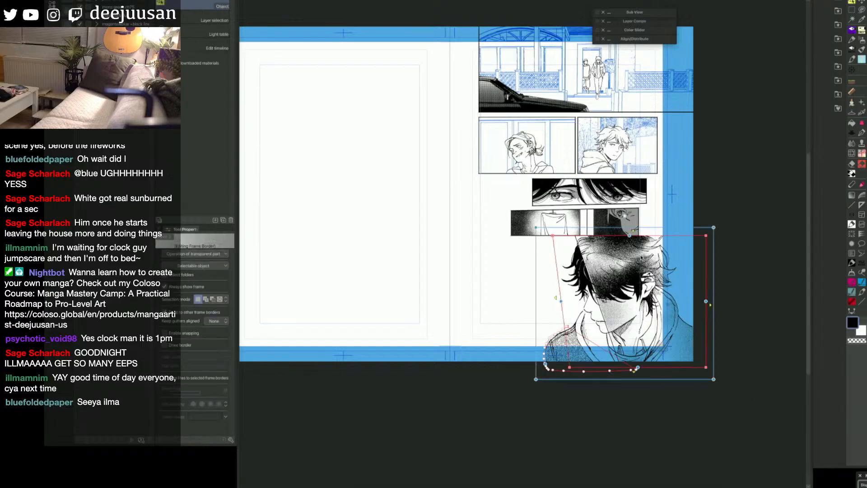
Step: Lower the upper edge of the portrait's frame border slightly to widen the gutter below the panel above
drag(631, 238, 631, 239)
key(space)
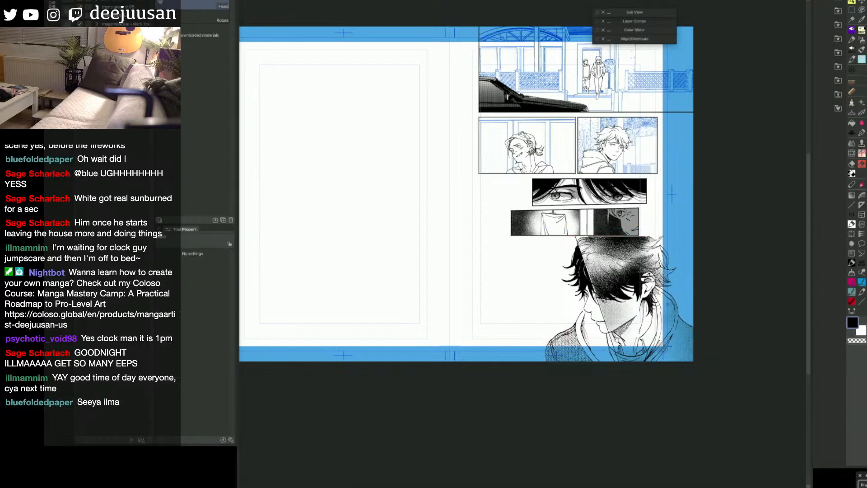
scroll(632, 239, up, 4)
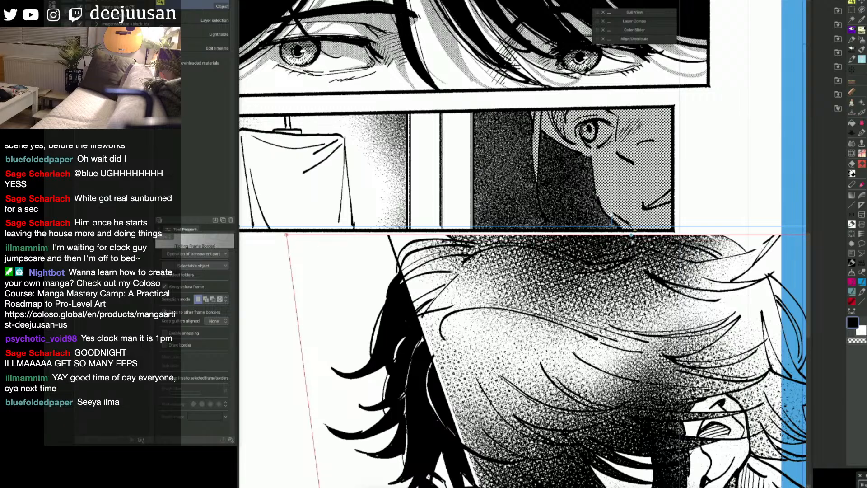
scroll(632, 237, up, 3)
scroll(630, 231, down, 7)
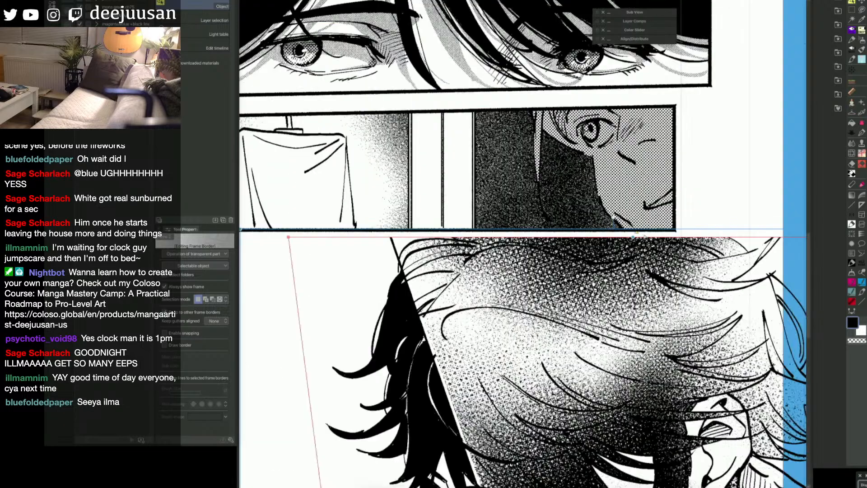
drag(731, 368, 729, 368)
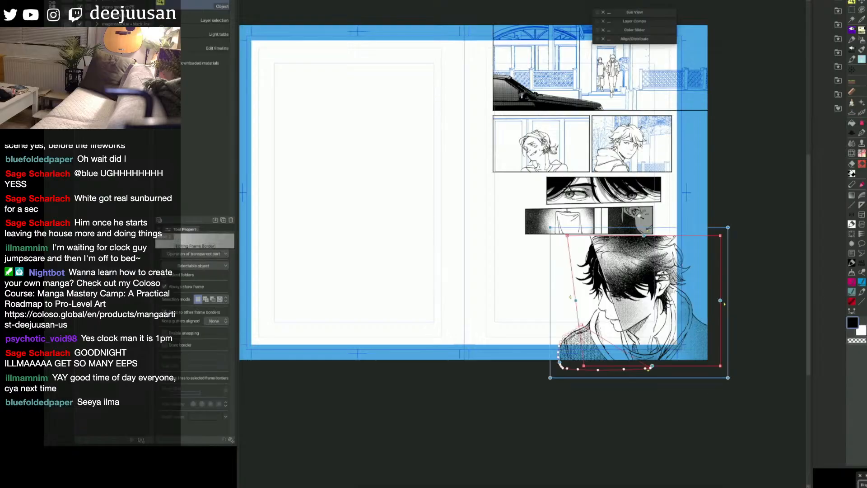
Step: Make the night street panel beside the large portrait visible
drag(743, 321, 747, 404)
key(ctrl+plus)
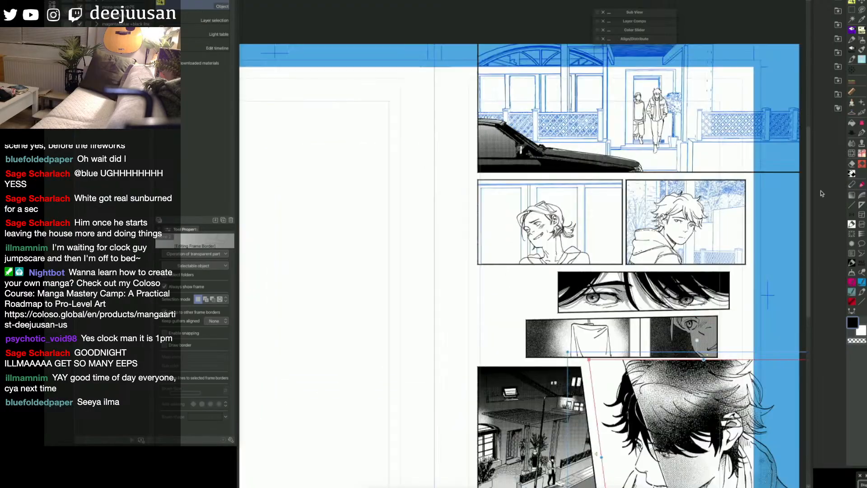
drag(742, 209, 762, 264)
scroll(750, 245, up, 1)
scroll(750, 245, down, 2)
scroll(763, 264, up, 1)
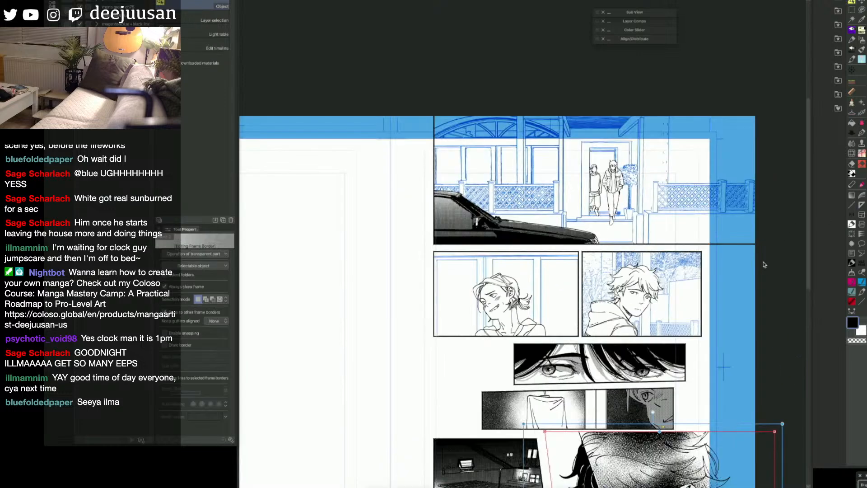
drag(745, 301, 778, 284)
Step: Clear the blue background line art from the two character panels in the second row
click(720, 314)
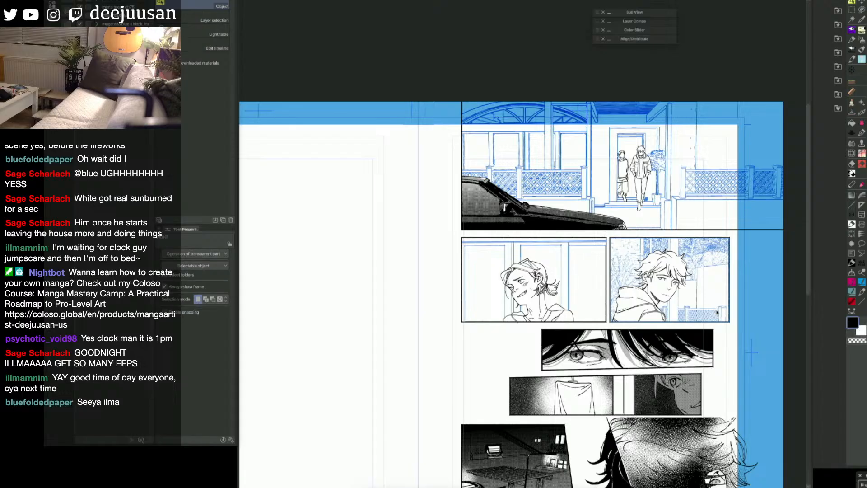
drag(728, 377, 733, 376)
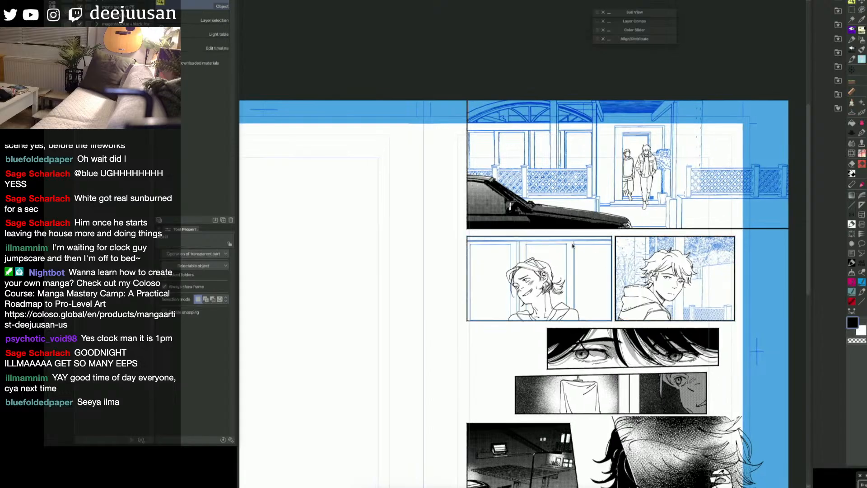
drag(576, 242, 575, 239)
key(ctrl+z)
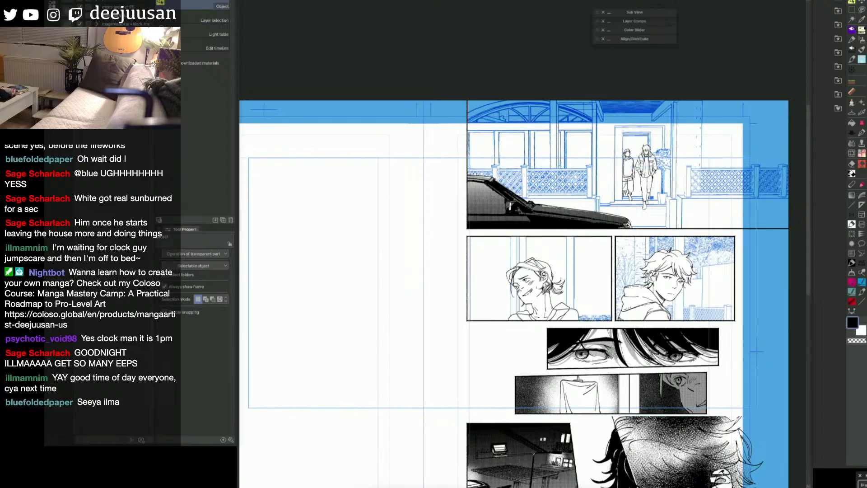
key(space)
drag(736, 389, 712, 262)
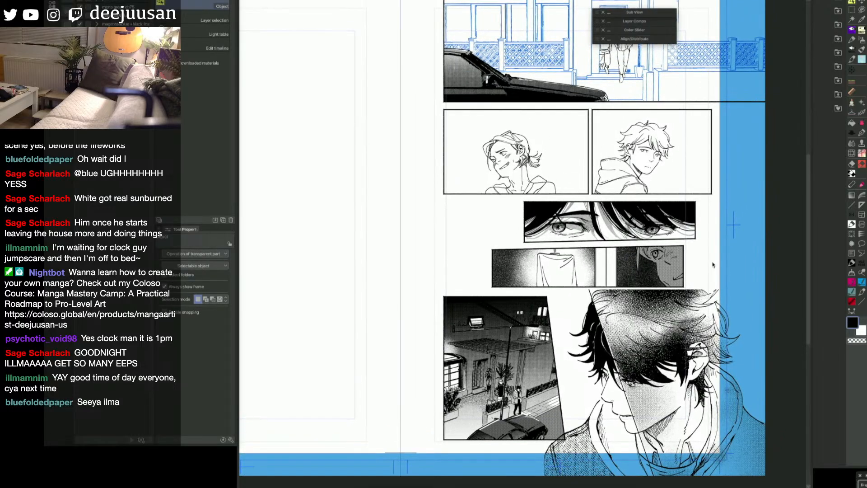
Step: Remove the blue foliage and fence background behind the hooded character in the second row's right panel
key(space)
drag(713, 265, 731, 338)
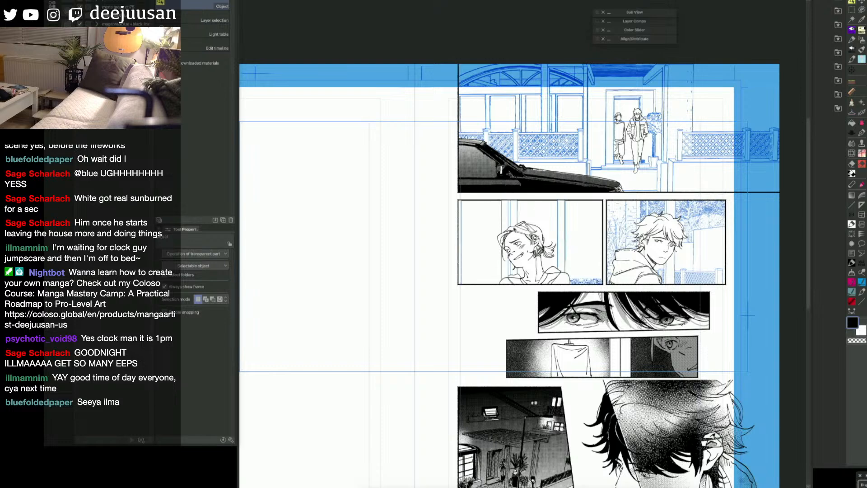
key(space)
drag(559, 234, 555, 214)
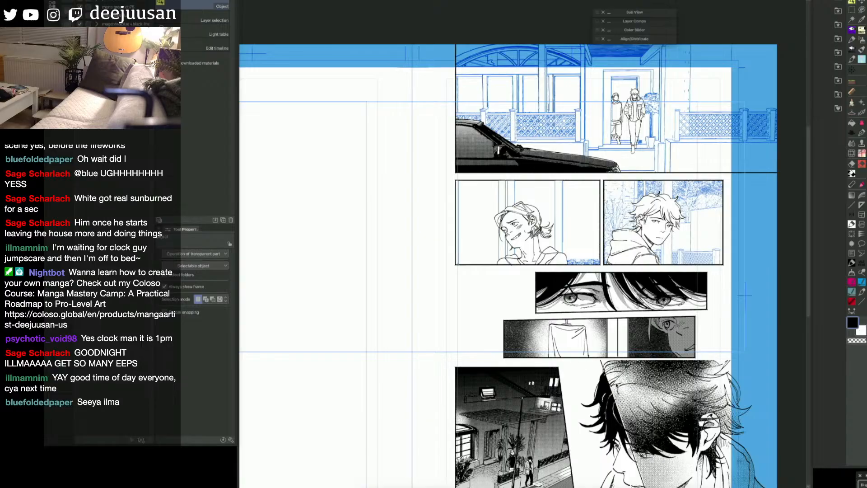
scroll(615, 380, up, 1)
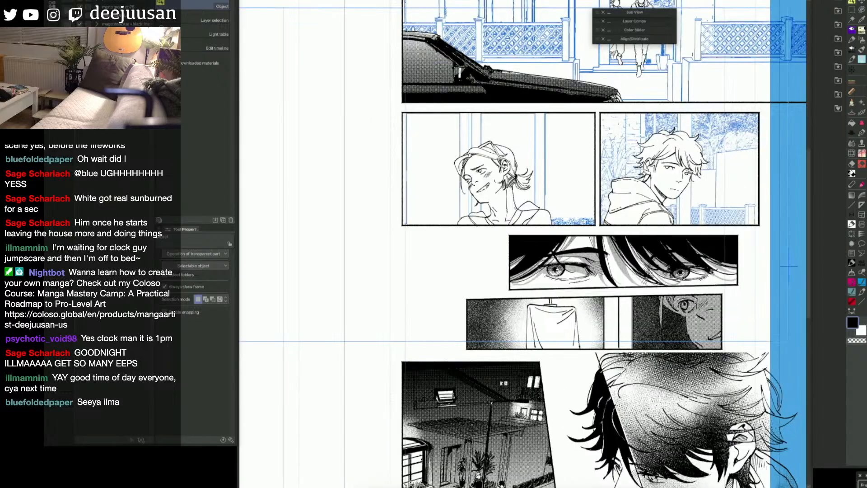
key(space)
drag(732, 277, 708, 340)
drag(764, 330, 762, 332)
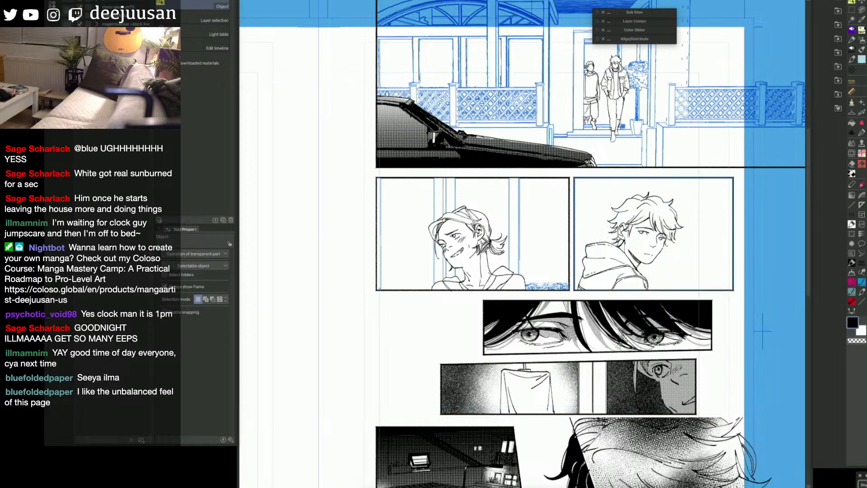
Step: Remove the blue background line art behind the grinning character in the second row's left panel
mouse_move(529, 289)
mouse_down()
mouse_move(728, 271)
mouse_move(655, 285)
mouse_move(618, 311)
mouse_up()
key(e)
key(o)
key(Delete)
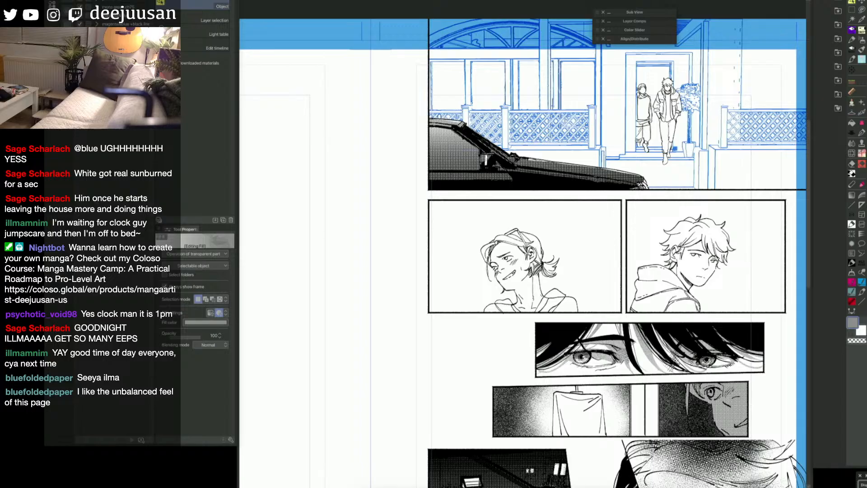
Step: Fill the grinning character's top solid black in the second row's left panel
drag(669, 285, 706, 267)
click(731, 207)
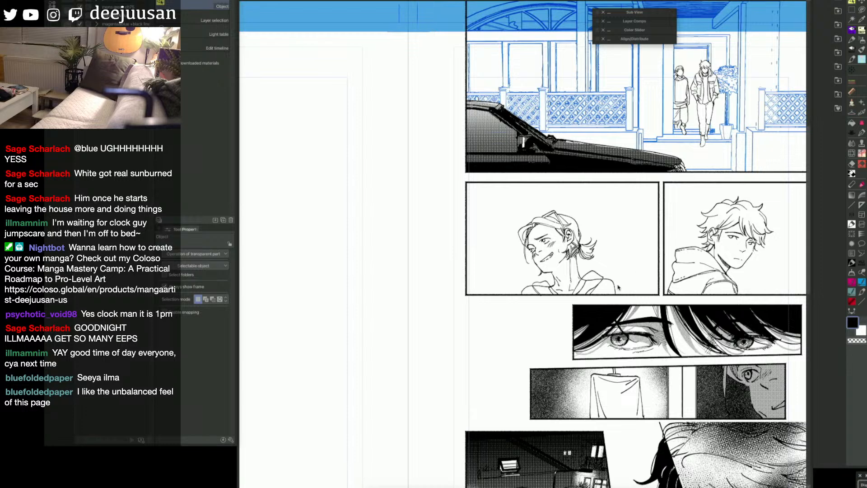
key(g)
click(599, 282)
click(592, 289)
click(603, 285)
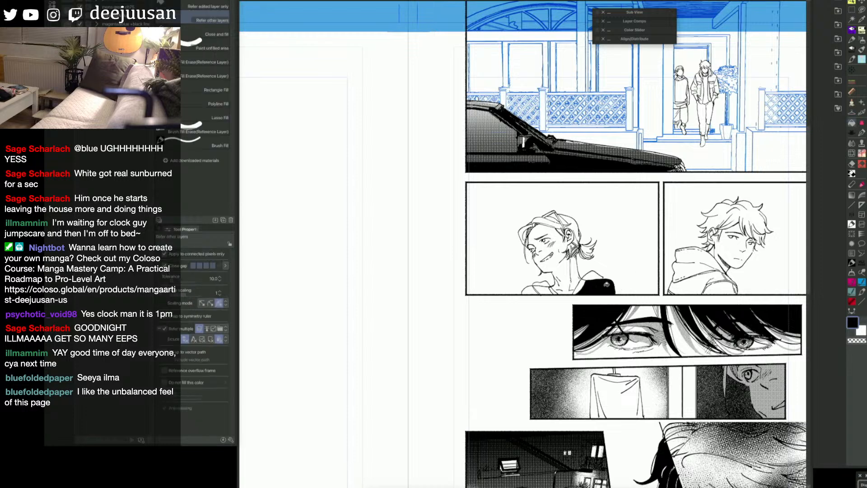
click(544, 291)
click(533, 291)
Step: Mark the collar areas of the grinning character's top with a mask fill and turn them into a selection
key(o)
key(space)
drag(680, 293, 667, 272)
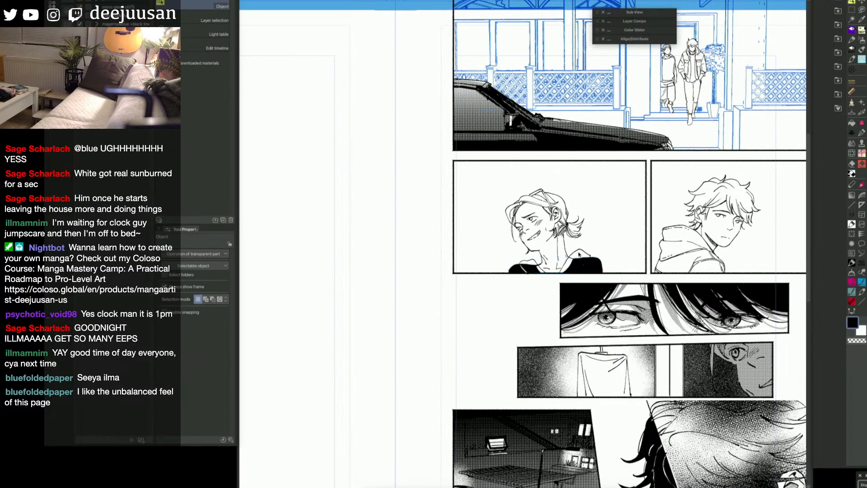
key(g)
click(532, 262)
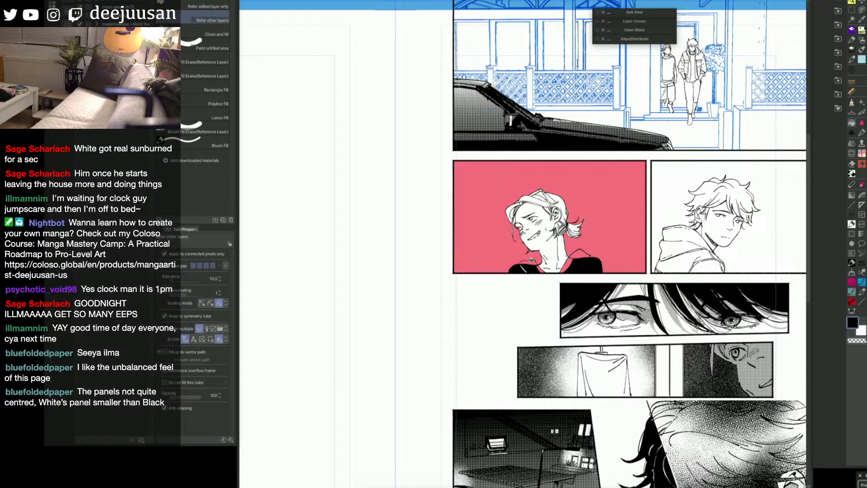
key(q)
key(F7)
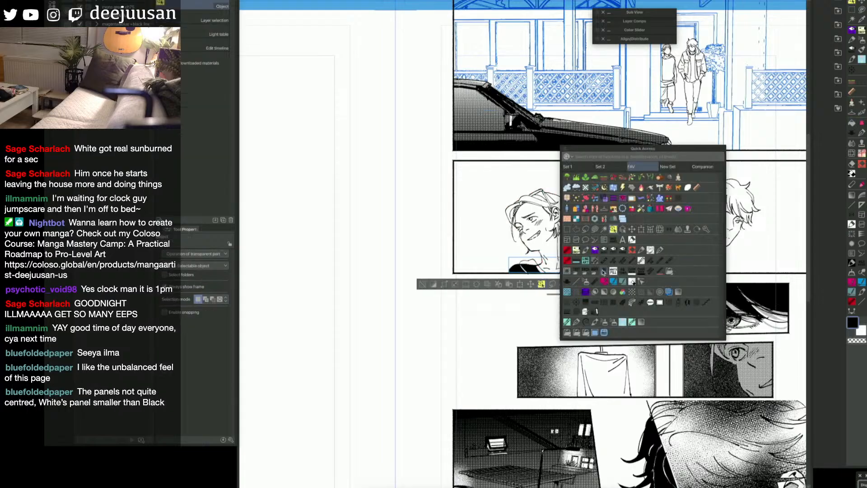
Step: Brush a netted stocking texture over the selected collar areas at brush size 175, clearing the selection when done
click(603, 210)
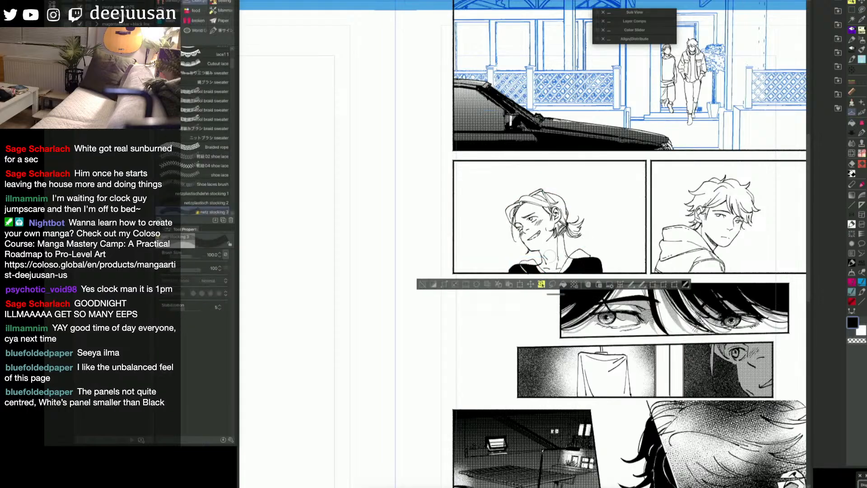
key(bracketright)
key(bracketright)
key(bracketright)
mouse_move(514, 262)
mouse_down()
mouse_move(544, 269)
mouse_move(626, 257)
mouse_up()
click(424, 285)
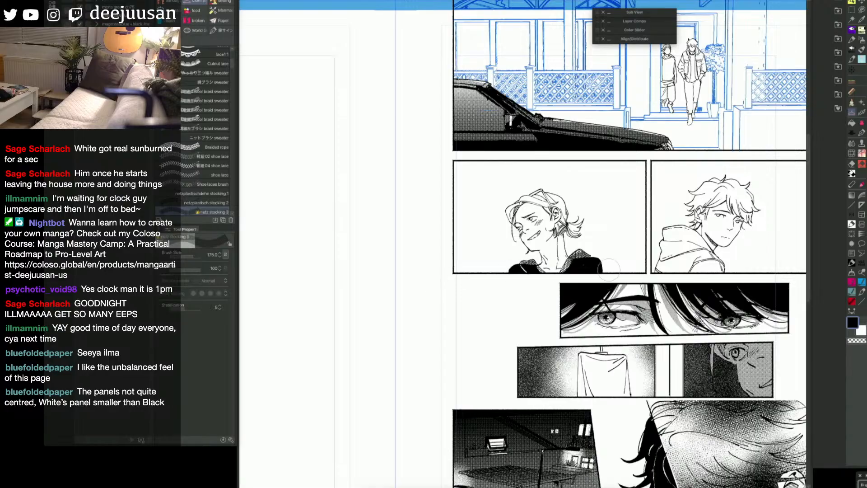
Step: Mark the body and sleeve of the hooded character's hoodie with a mask fill and turn them into a selection
drag(709, 264, 689, 268)
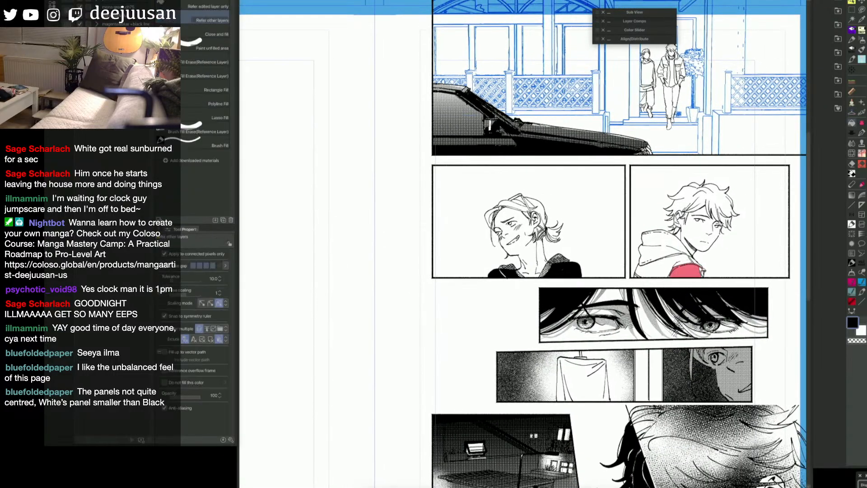
key(g)
click(680, 261)
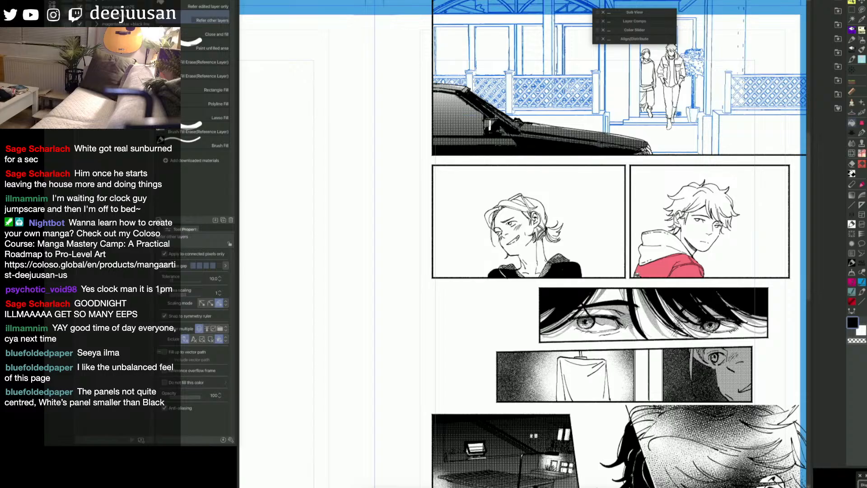
click(852, 112)
key(q)
Step: Add the favourite grey fabric texture material to the selected hoodie area and scale it to 76
click(838, 112)
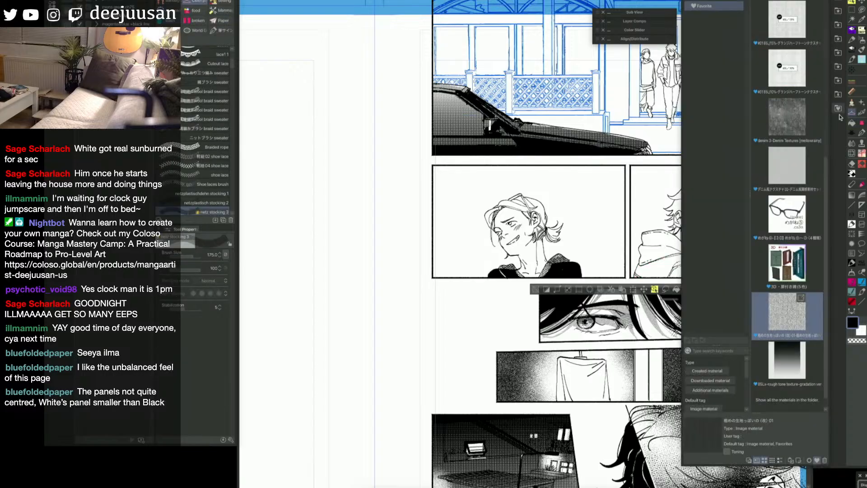
drag(794, 299, 656, 265)
key(space)
drag(636, 339, 562, 329)
drag(650, 186, 621, 221)
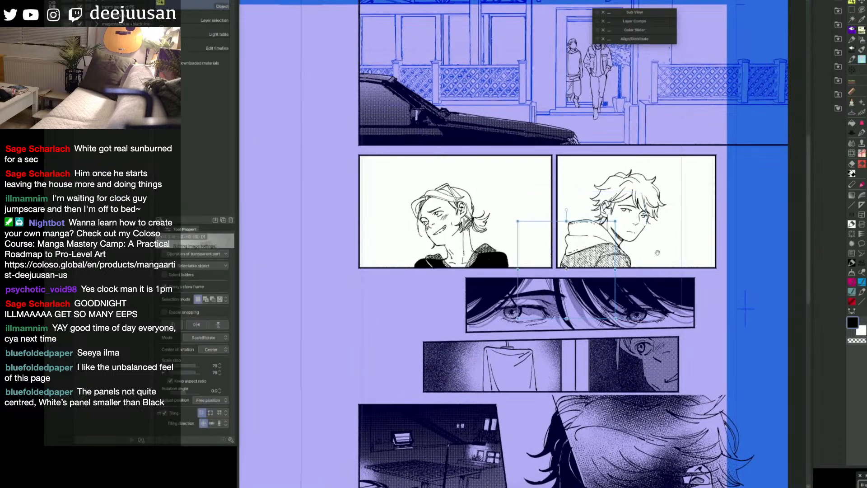
drag(567, 269, 611, 289)
click(538, 280)
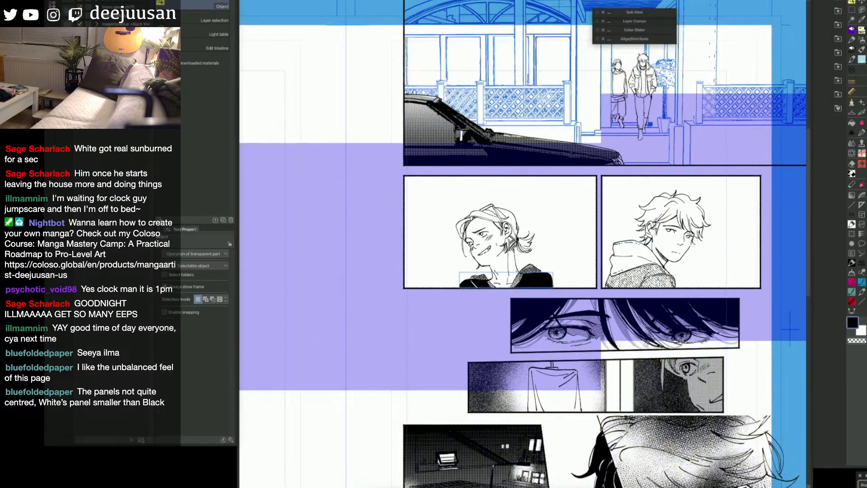
Step: Fill the hooded character's hair solid black, closing gaps and leftover spots along the fringe with the pen
key(p)
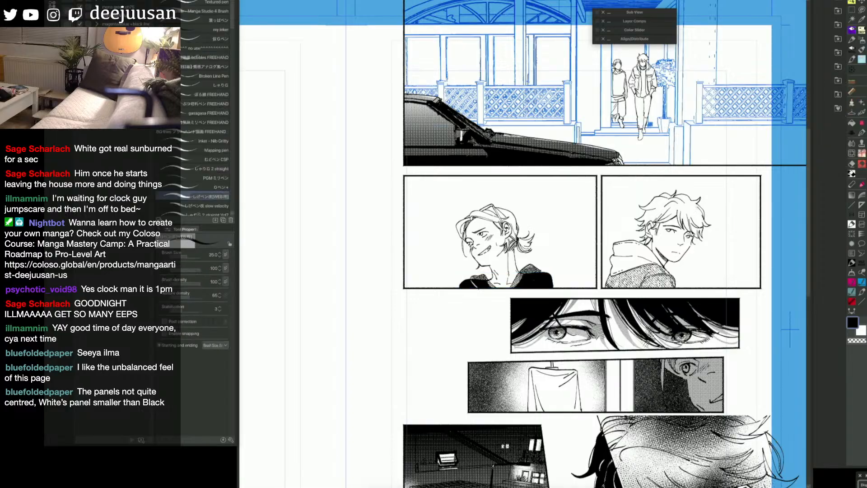
mouse_move(700, 204)
mouse_down()
mouse_move(692, 237)
mouse_move(701, 228)
mouse_move(691, 201)
mouse_move(700, 202)
mouse_up()
key(g)
click(666, 208)
click(683, 210)
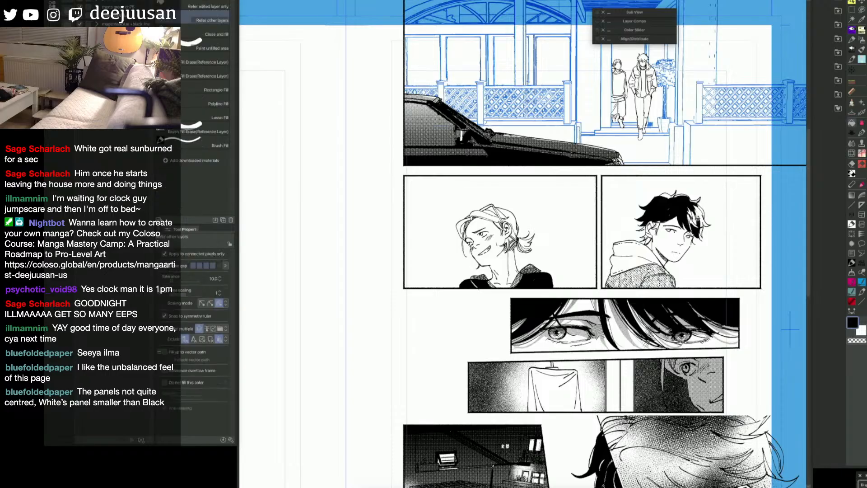
click(691, 222)
click(697, 218)
click(694, 222)
key(p)
drag(698, 218, 703, 229)
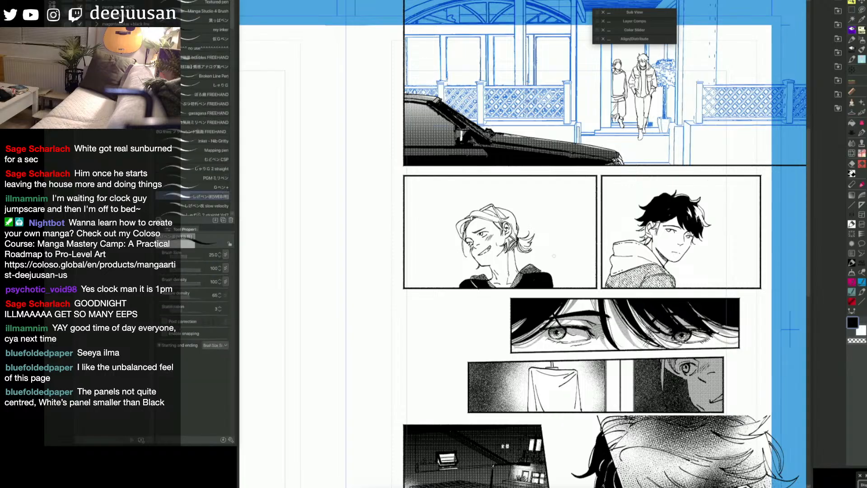
Step: Refine the hooded character's black hair by carving out and re-inking thin strands along the fringe and crown
key(x)
key(c)
drag(691, 208, 689, 219)
key(x)
drag(692, 204, 700, 212)
key(ctrl+z)
drag(693, 205, 701, 224)
drag(662, 196, 671, 193)
key(g)
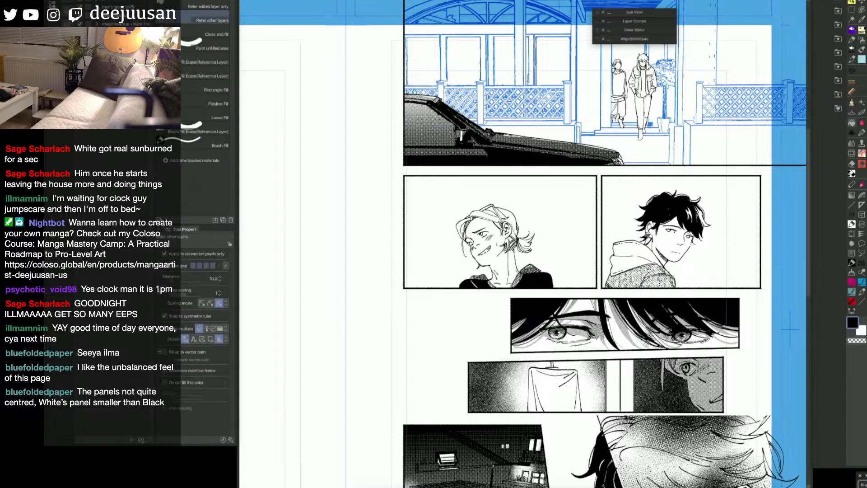
Step: Mark the highlight locks on the outer fringe of the hooded character's hair with a mask fill
key(p)
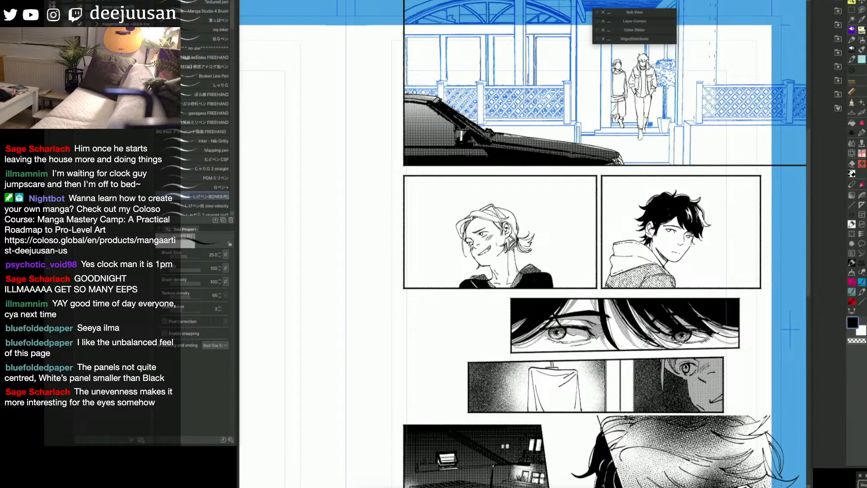
scroll(524, 253, down, 3)
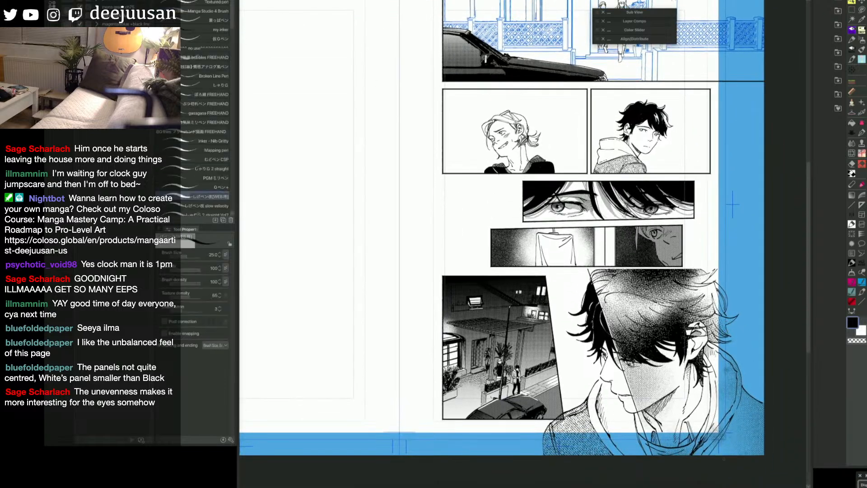
scroll(724, 459, up, 2)
drag(706, 147, 712, 351)
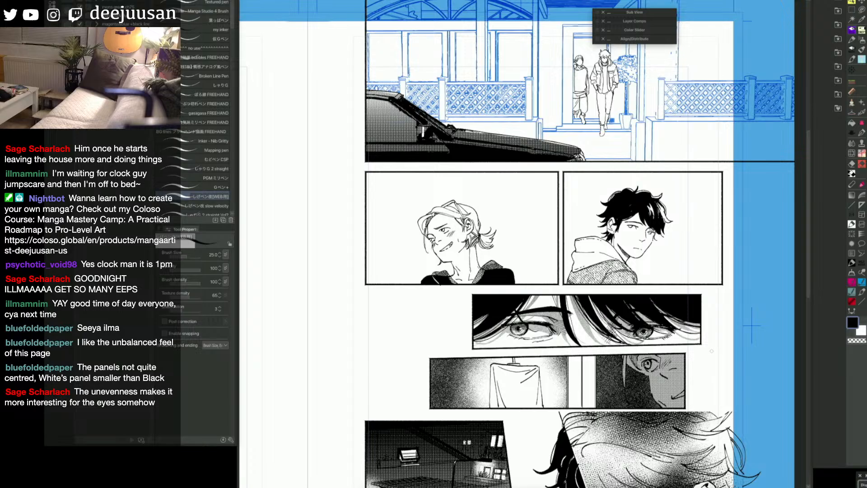
drag(730, 325, 723, 323)
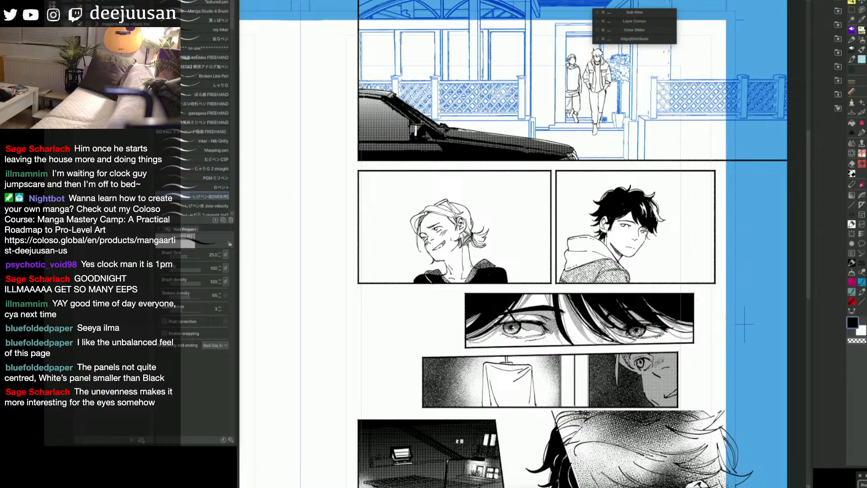
drag(744, 324, 737, 289)
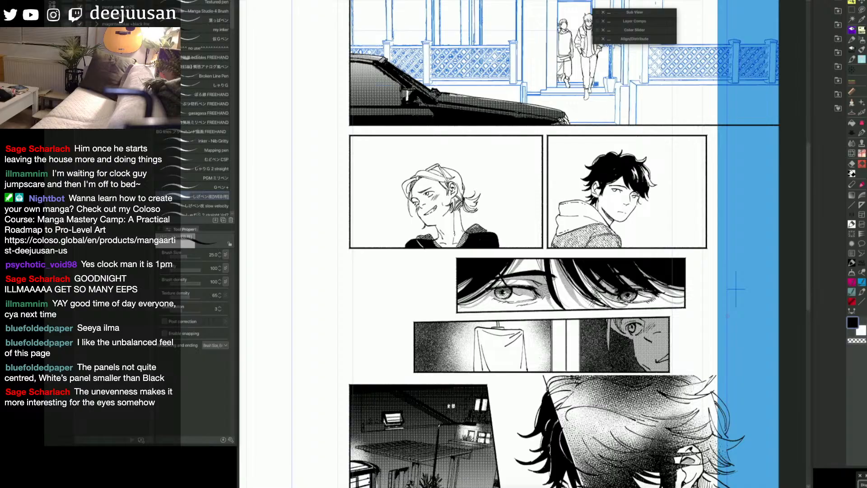
key(g)
drag(736, 290, 744, 331)
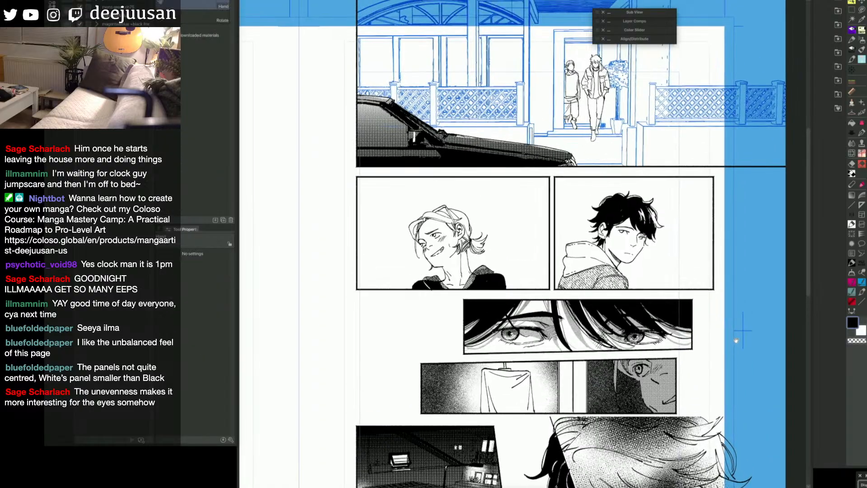
click(658, 220)
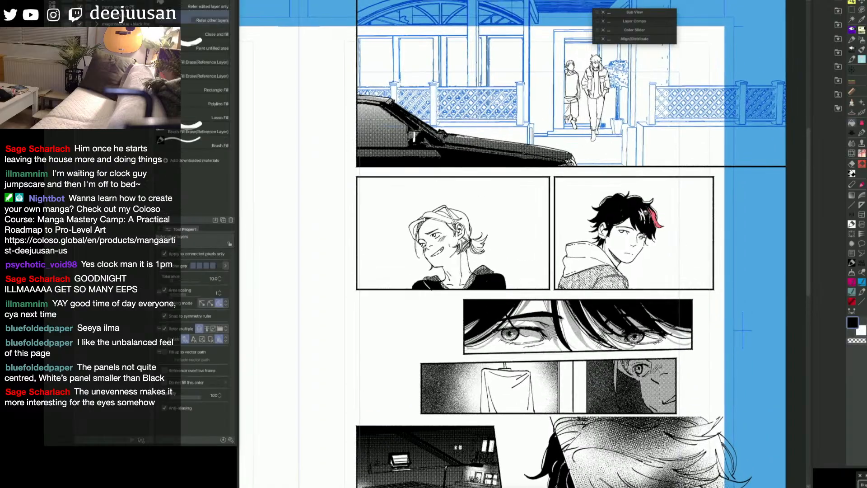
click(644, 213)
click(638, 195)
Step: Add the highlight strands on the crown to the hair mask and turn all marked areas into a selection
key(p)
key(ctrl+z)
key(g)
click(635, 196)
click(624, 195)
key(p)
key(Delete)
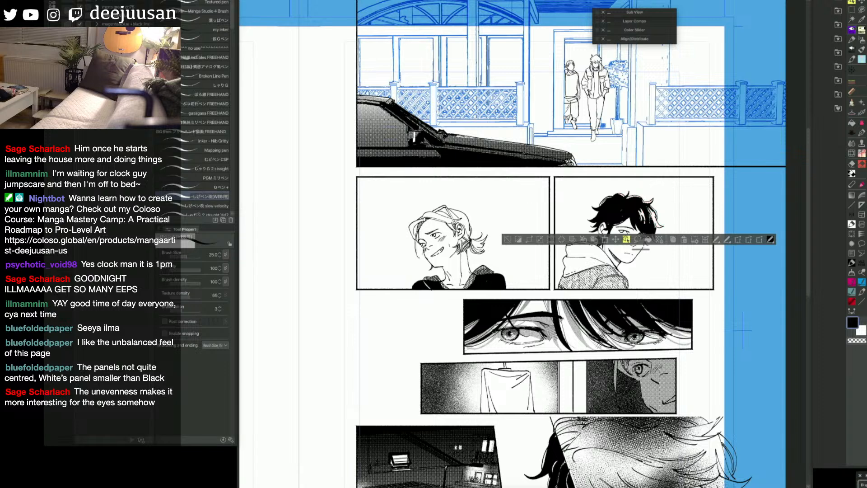
key(ctrl+z)
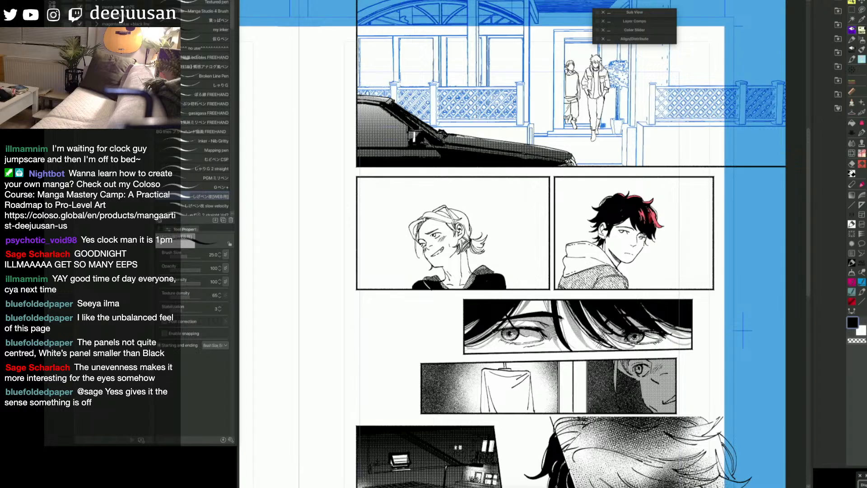
key(q)
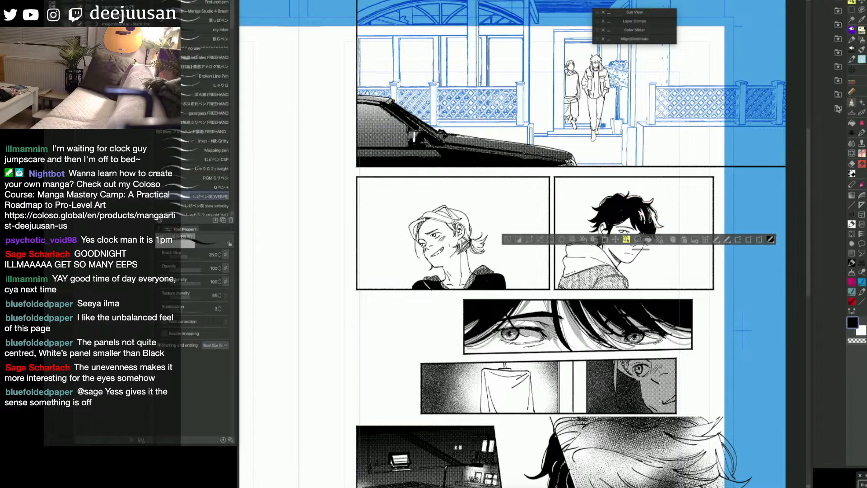
Step: Apply a circle-dot simple tone at 40% density to the selected hair highlights
click(659, 239)
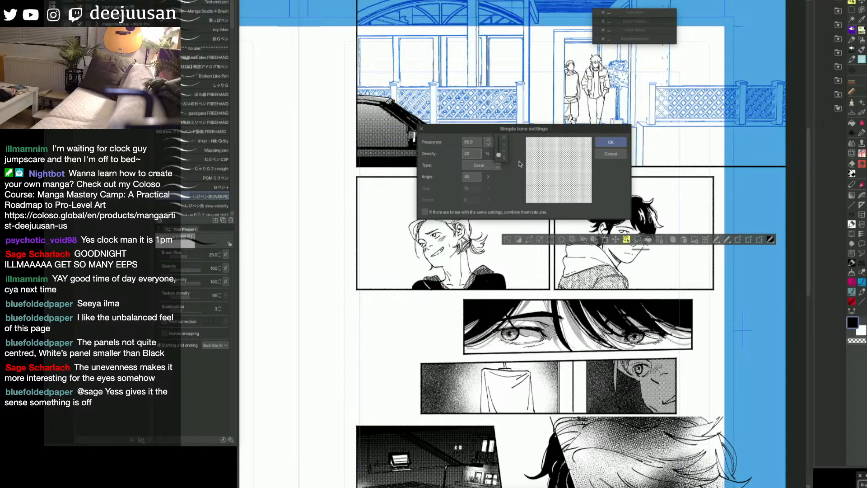
click(505, 141)
click(505, 141)
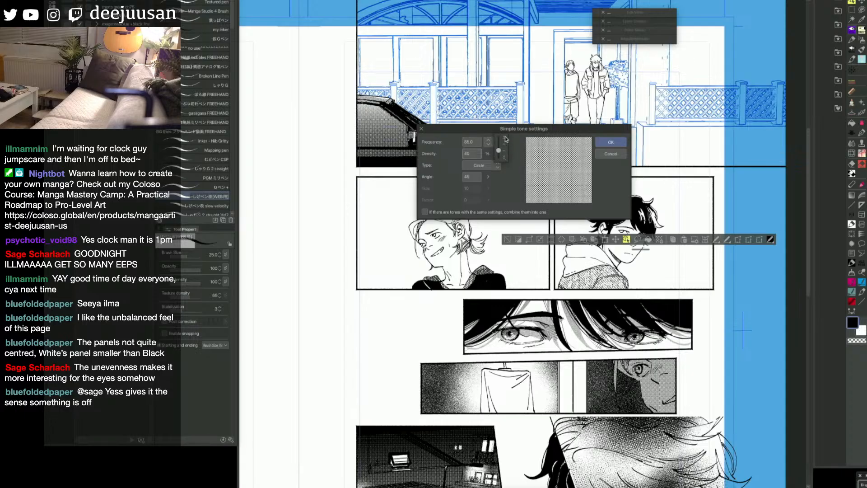
click(615, 142)
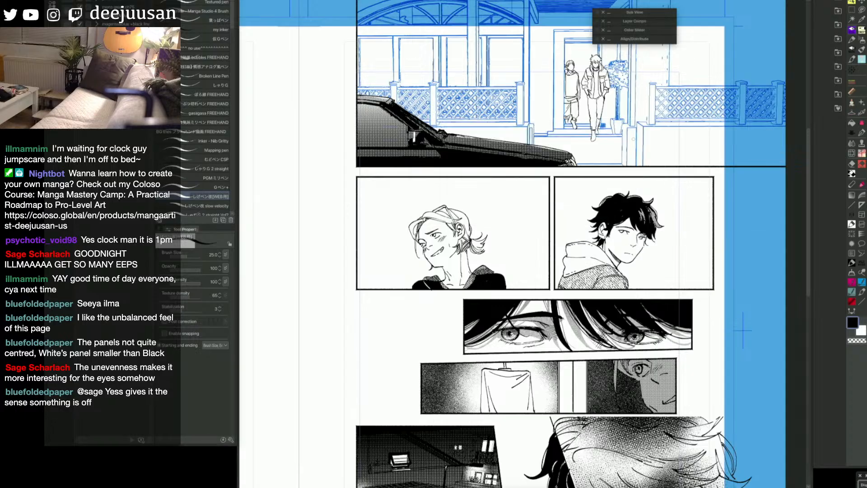
drag(720, 315, 714, 314)
drag(655, 321, 666, 322)
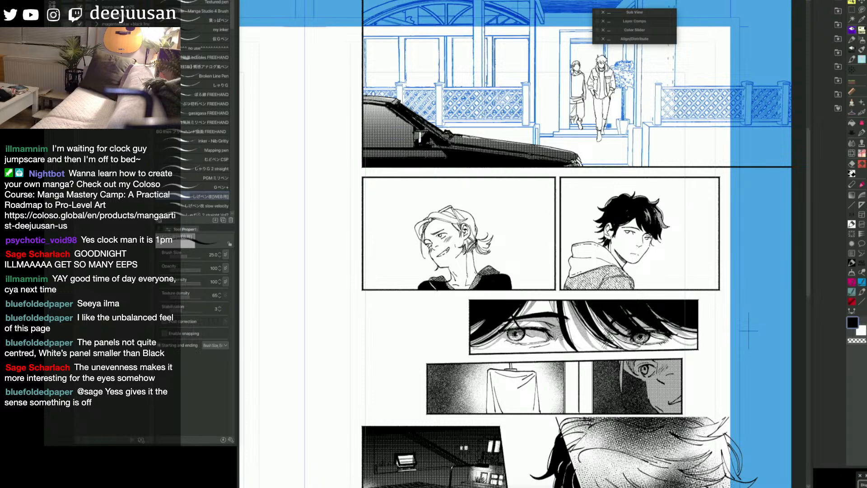
Step: Outline and fill tone shadows on the hooded character's face and hood, using the pen at brush size 30
drag(749, 331, 780, 289)
key(bracketright)
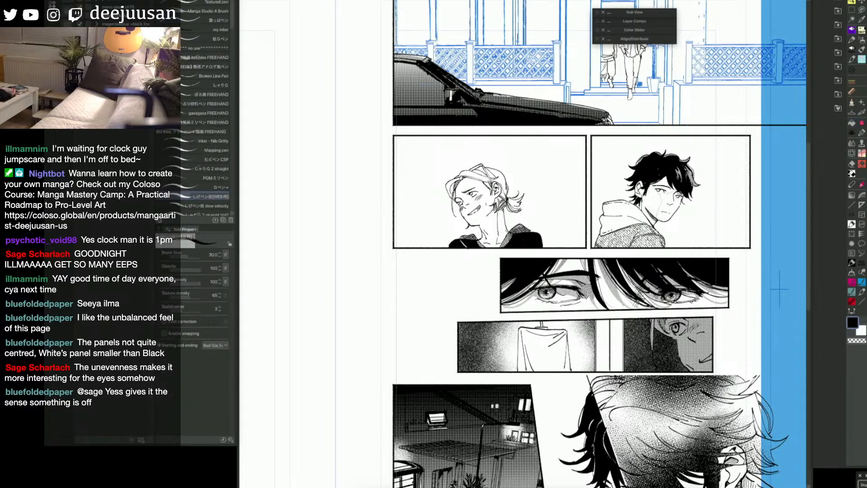
drag(660, 193, 658, 218)
key(g)
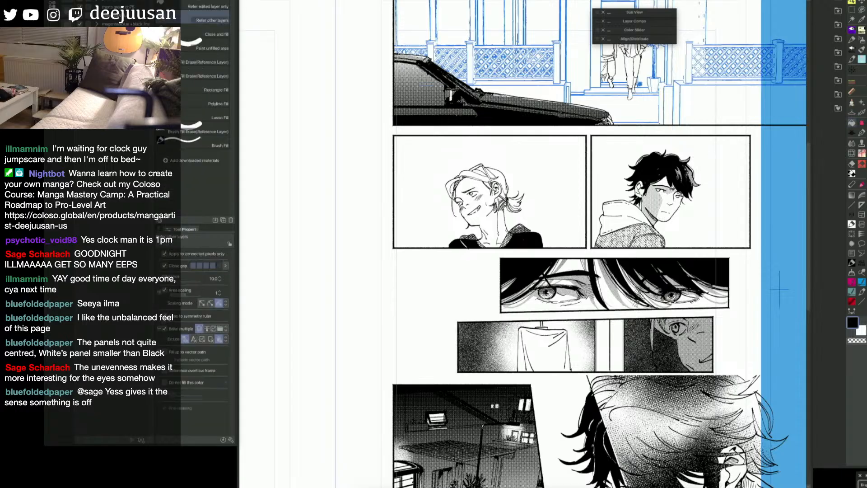
key(p)
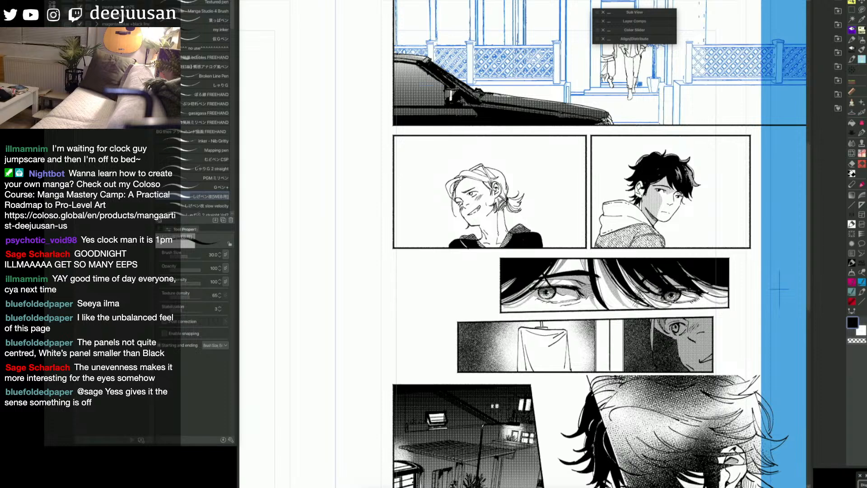
key(g)
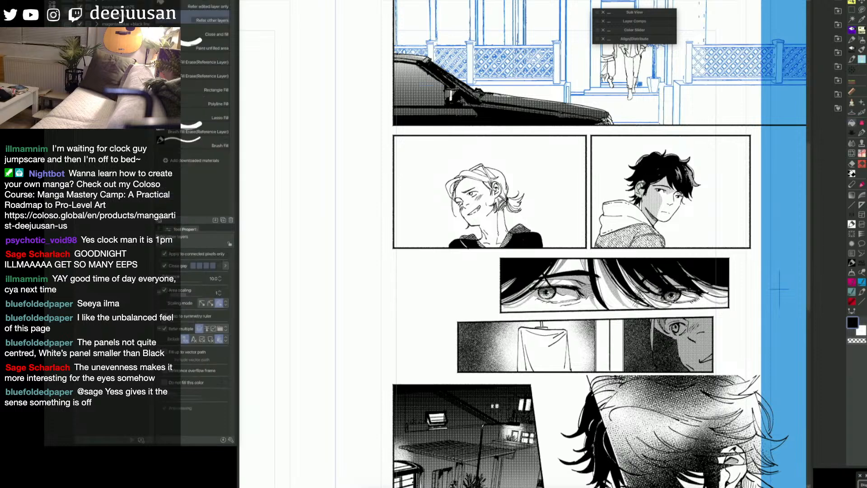
key(p)
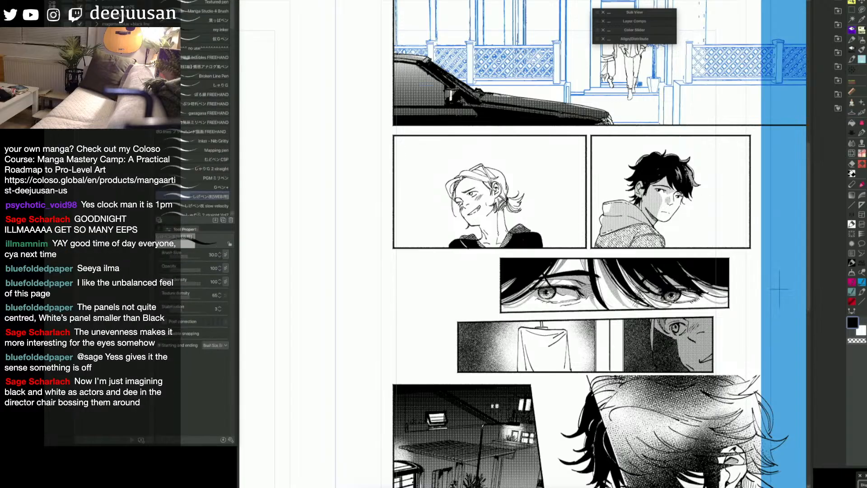
Step: Clean up and reshape the tone shadow on the hooded character's face by erasing and redrawing its edges
key(e)
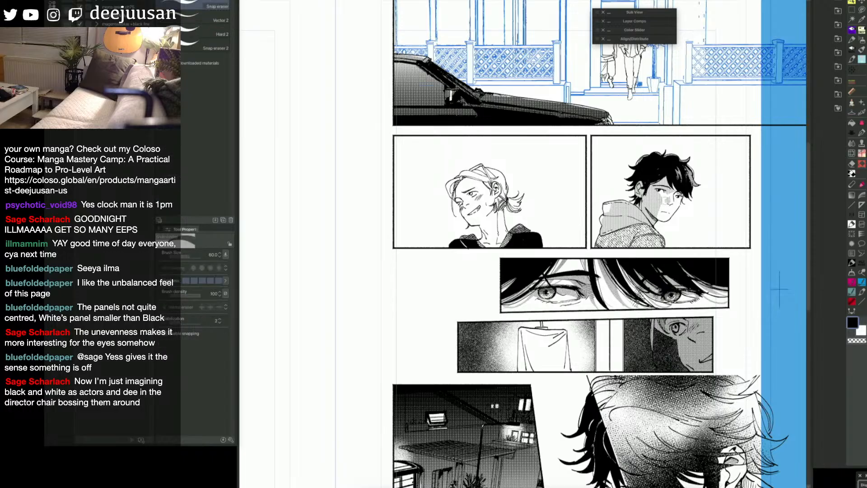
key(p)
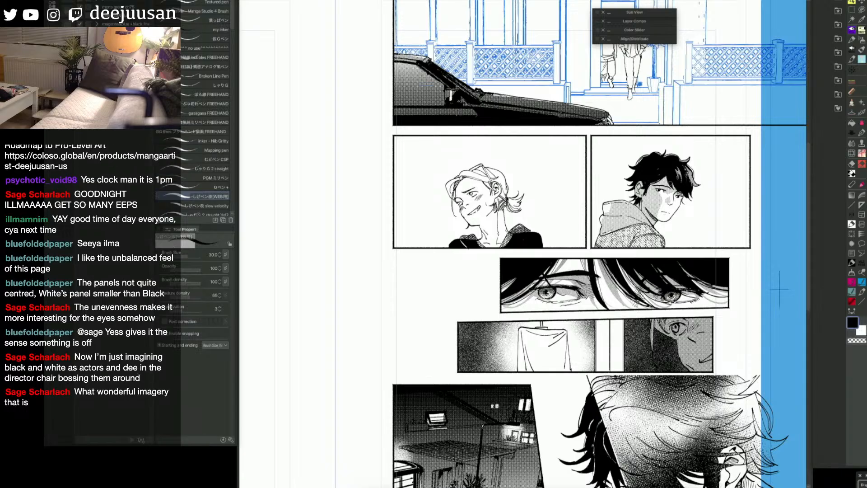
key(space)
drag(694, 279, 721, 285)
key(space)
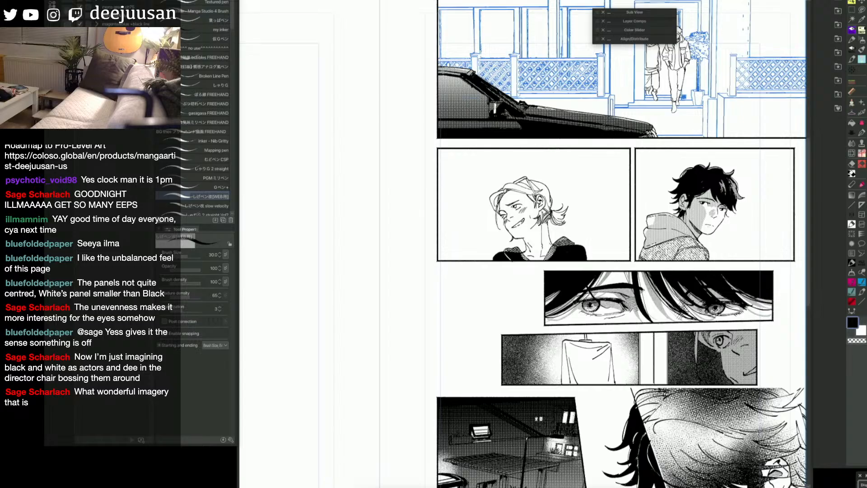
key(e)
key(p)
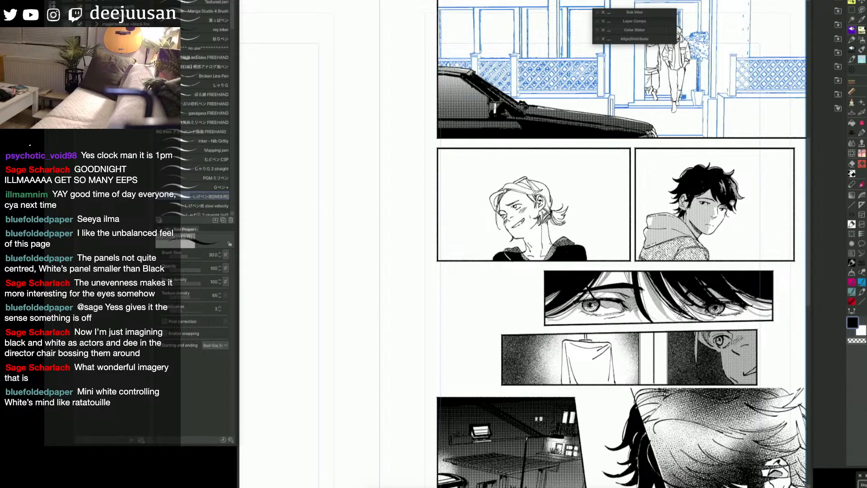
Step: Add a tone shadow to the ponytailed character's face and neck, using the pen at brush size 25
drag(567, 245, 584, 266)
key(bracketleft)
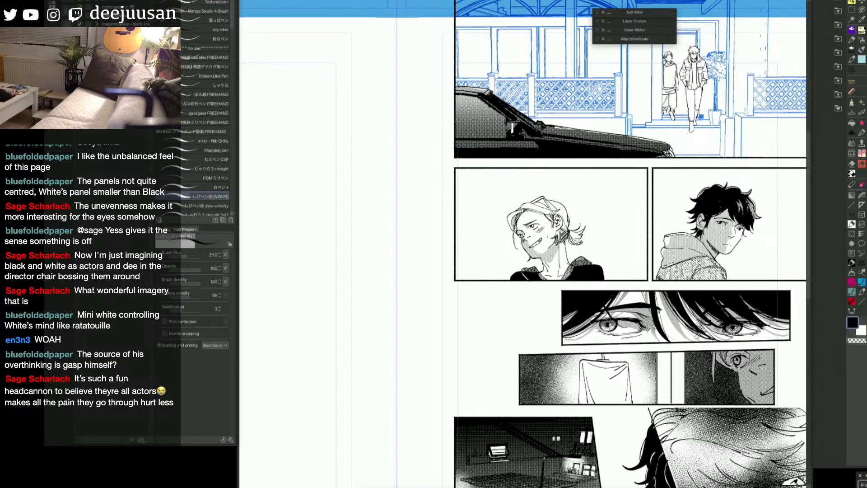
key(g)
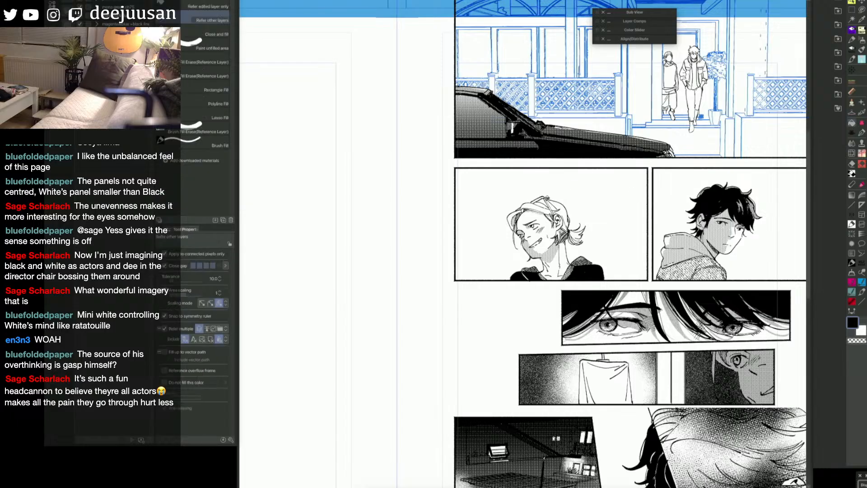
Step: Draw and fill in black the sunglasses resting on top of the ponytailed character's head
key(p)
key(g)
click(538, 199)
key(p)
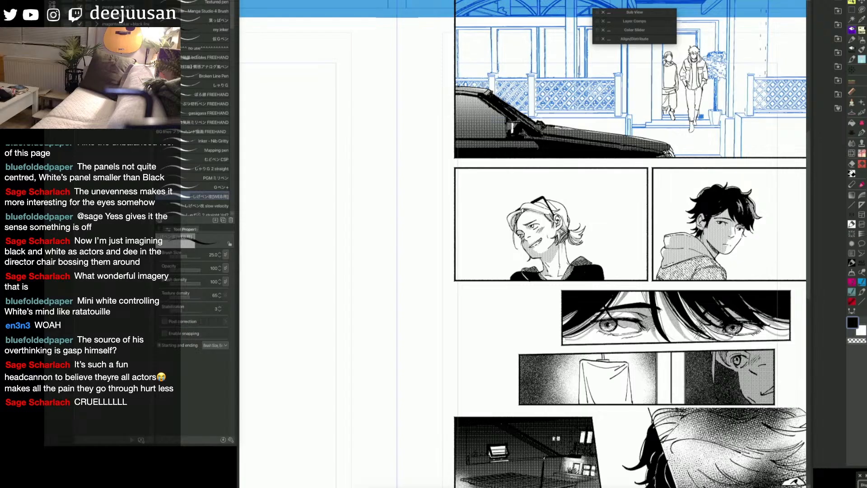
drag(522, 244, 532, 257)
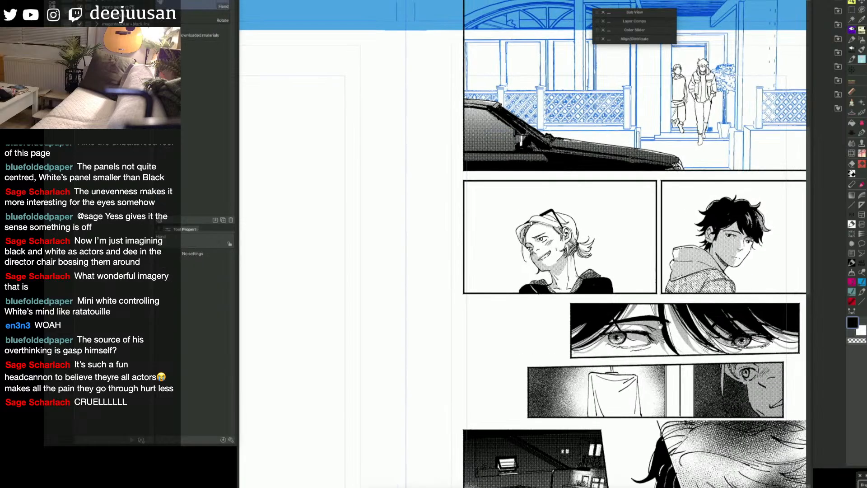
Step: Try inking the vertical background lines behind the ponytailed character with the straight-line tool at brush size 7
drag(733, 315, 680, 334)
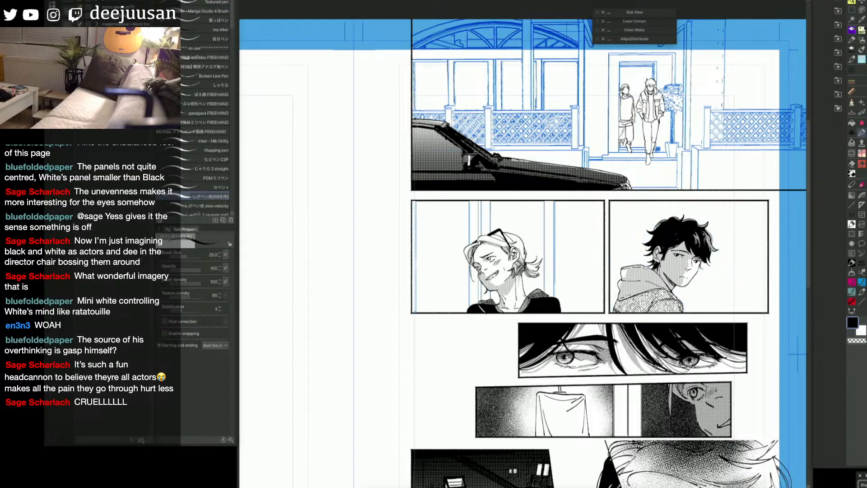
drag(646, 312, 739, 303)
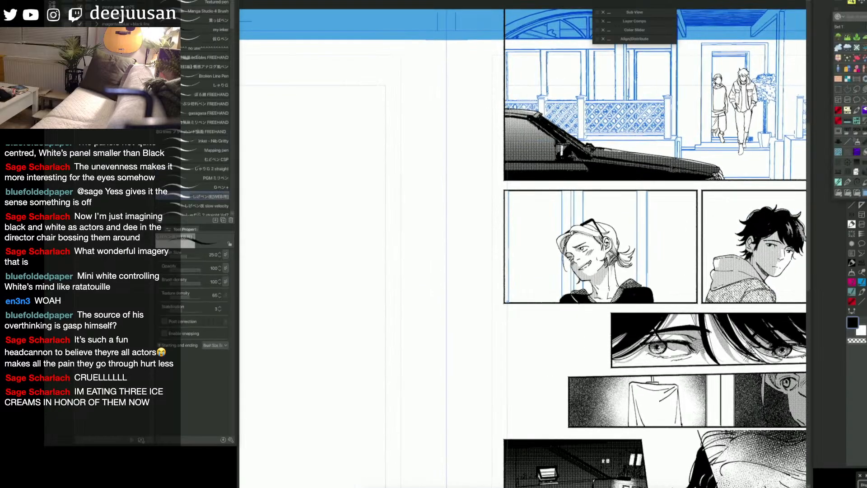
key(u)
drag(647, 191, 646, 281)
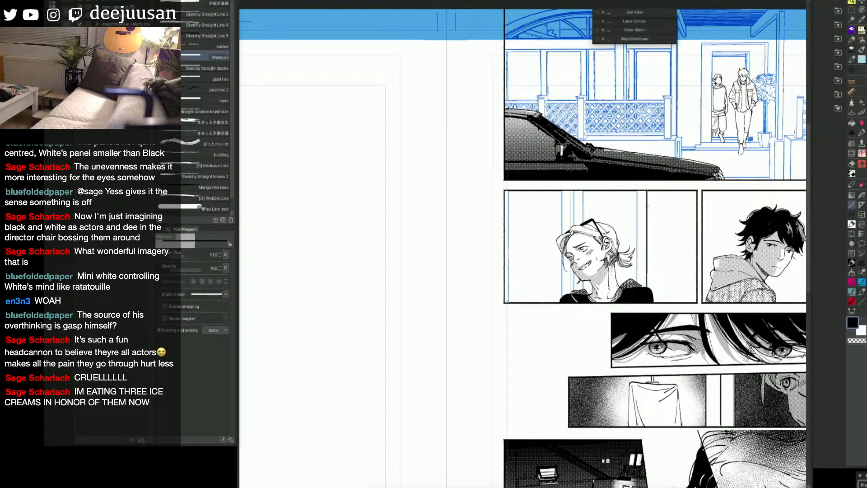
key(ctrl+z)
key(bracketleft)
key(bracketleft)
key(bracketleft)
mouse_move(646, 190)
mouse_down()
mouse_move(648, 288)
mouse_move(638, 198)
mouse_move(638, 283)
mouse_up()
mouse_move(583, 190)
mouse_down()
mouse_move(583, 221)
mouse_move(574, 198)
mouse_move(574, 223)
mouse_up()
key(ctrl+z)
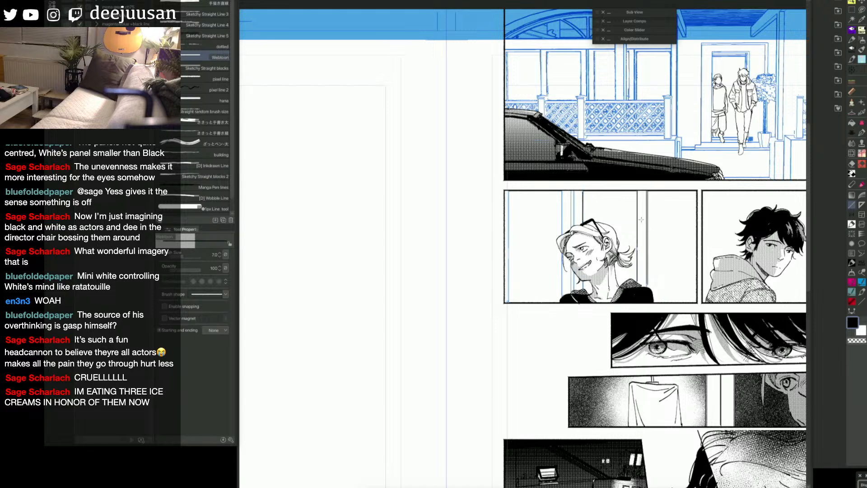
Step: Undo the trial lines and re-ink the vertical background lines behind the ponytailed character at brush size 8, including one beside the panel's left border
key(bracketleft)
key(ctrl+z)
key(ctrl+z)
key(ctrl+z)
drag(638, 191, 639, 278)
drag(584, 191, 583, 222)
mouse_move(574, 190)
mouse_down()
mouse_move(573, 224)
mouse_move(563, 208)
mouse_move(562, 296)
mouse_move(575, 278)
mouse_move(574, 290)
mouse_up()
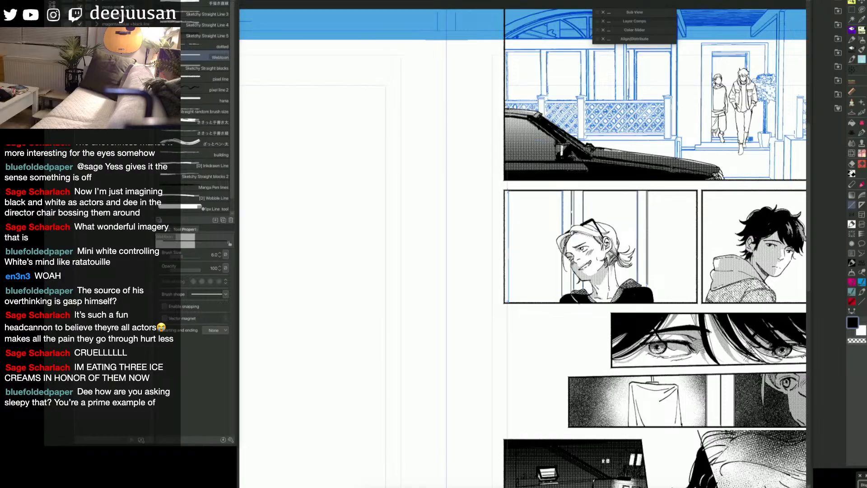
drag(508, 190, 508, 302)
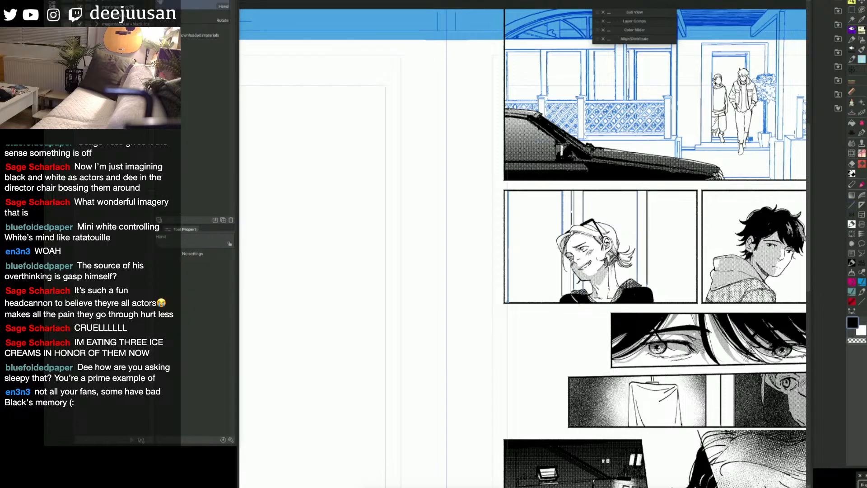
Step: Try marking the vertical background strips behind the ponytailed character with a mask fill
drag(661, 198, 622, 198)
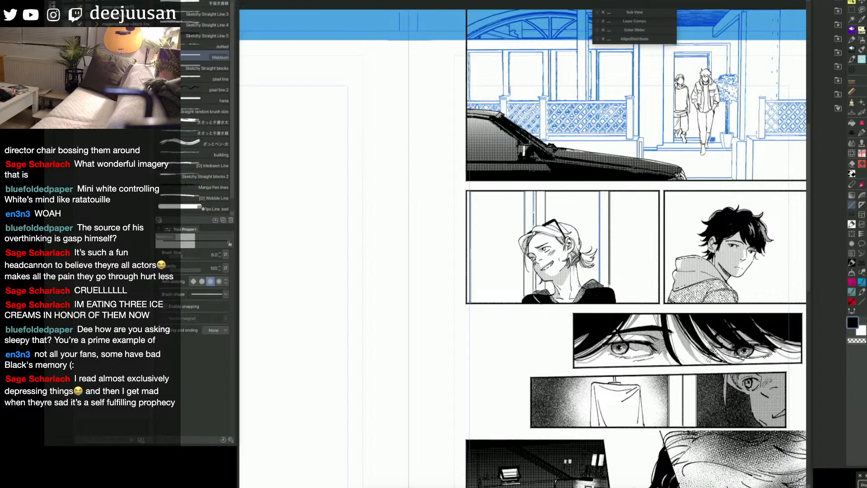
key(g)
click(605, 244)
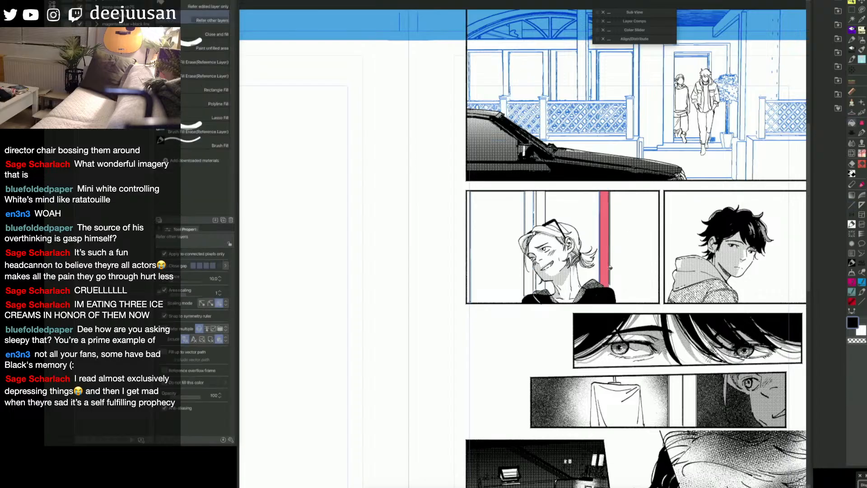
click(542, 205)
click(535, 209)
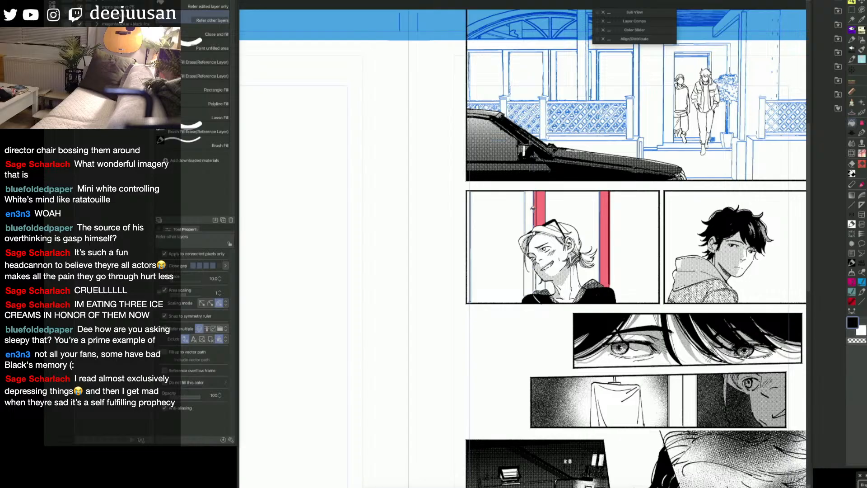
click(530, 214)
click(530, 261)
key(e)
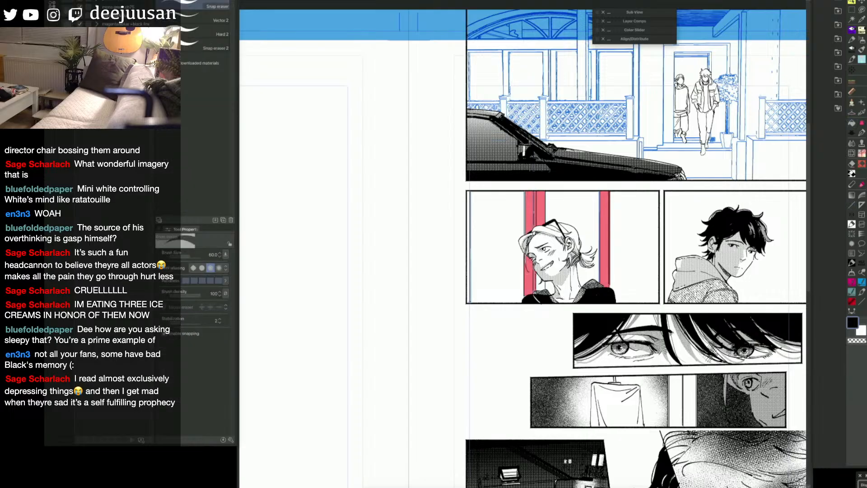
key(p)
key(g)
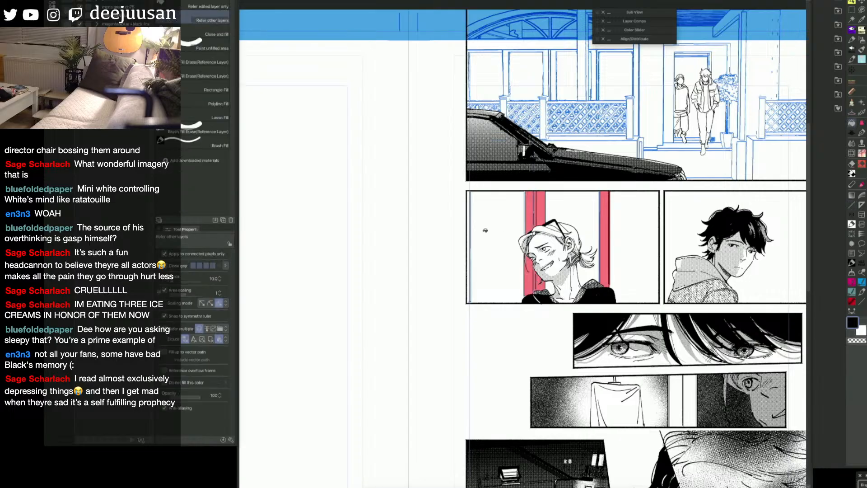
click(469, 234)
key(p)
Step: Clear the selection and try another straight vertical line beside the background strip behind the ponytail
key(space)
mouse_move(687, 324)
mouse_down()
mouse_move(662, 355)
mouse_move(699, 329)
mouse_up()
key(q)
key(space)
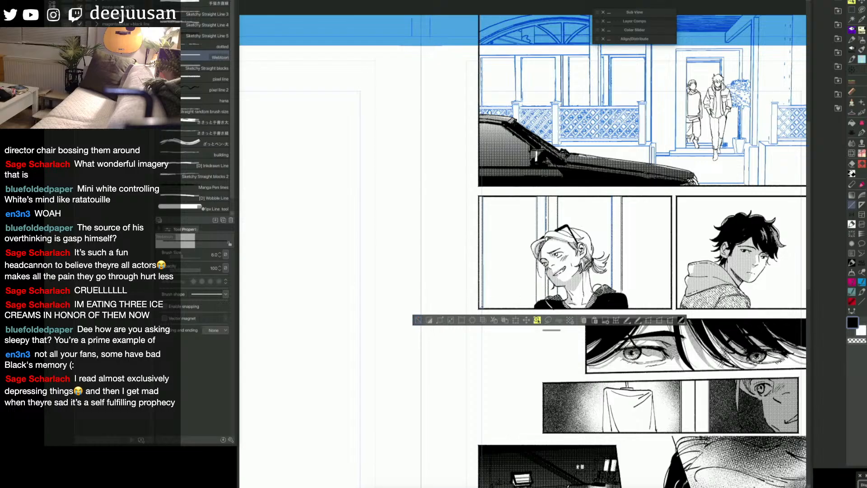
click(420, 320)
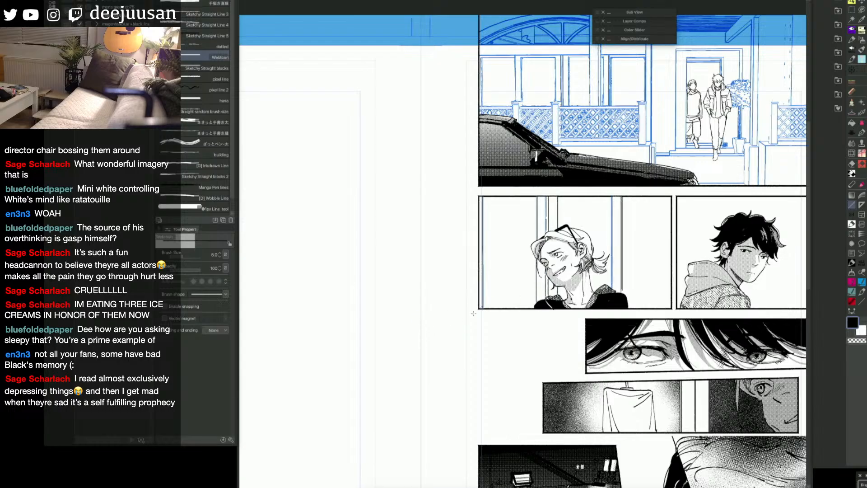
drag(626, 192, 615, 288)
key(ctrl+z)
Step: Lasso the inked vertical lines behind the ponytail and move them farther right within the panel
key(q)
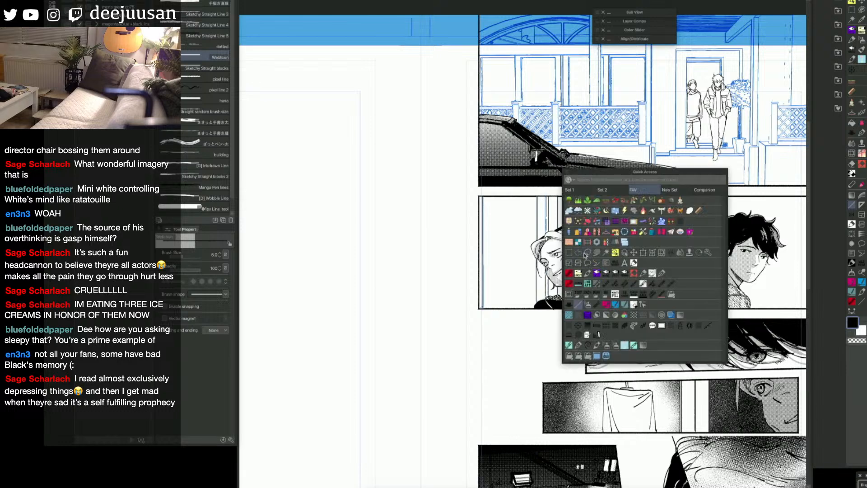
click(579, 256)
mouse_move(629, 284)
mouse_down()
mouse_move(615, 284)
mouse_move(610, 221)
mouse_move(636, 198)
mouse_up()
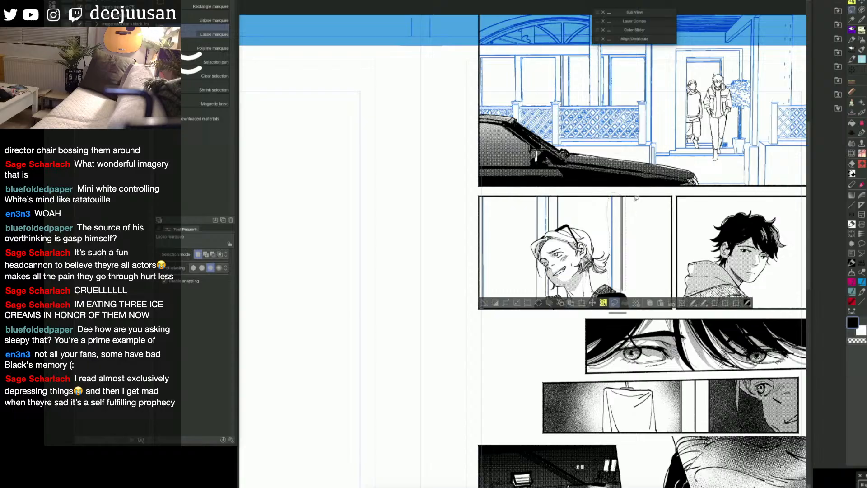
click(593, 303)
drag(627, 285, 651, 286)
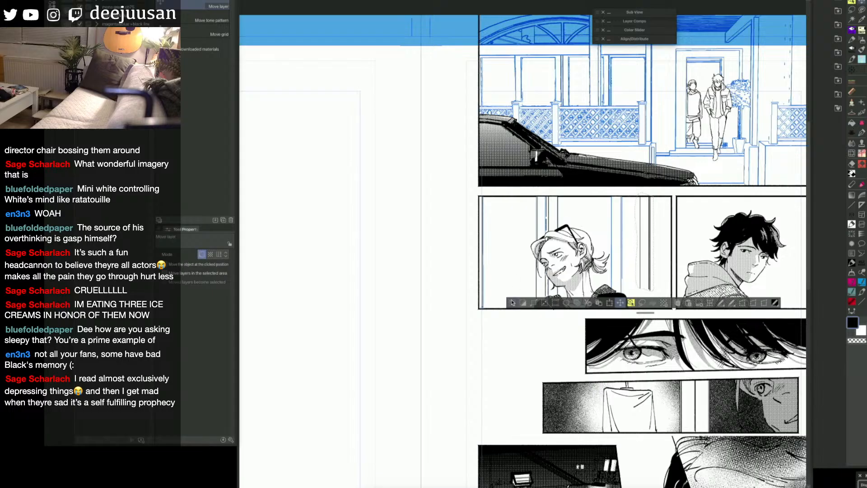
Step: Select the vertical line beside the panel's left border with a rectangle marquee, shift it slightly left, and deselect
key(F6)
click(409, 201)
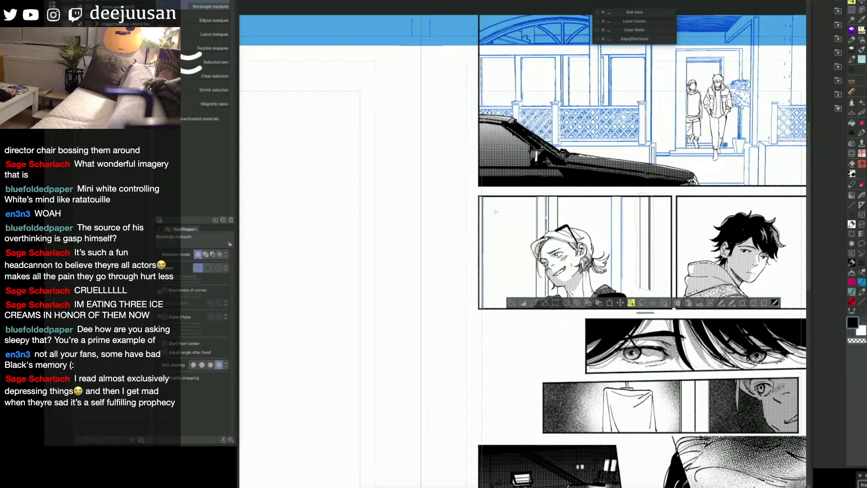
drag(467, 318, 467, 334)
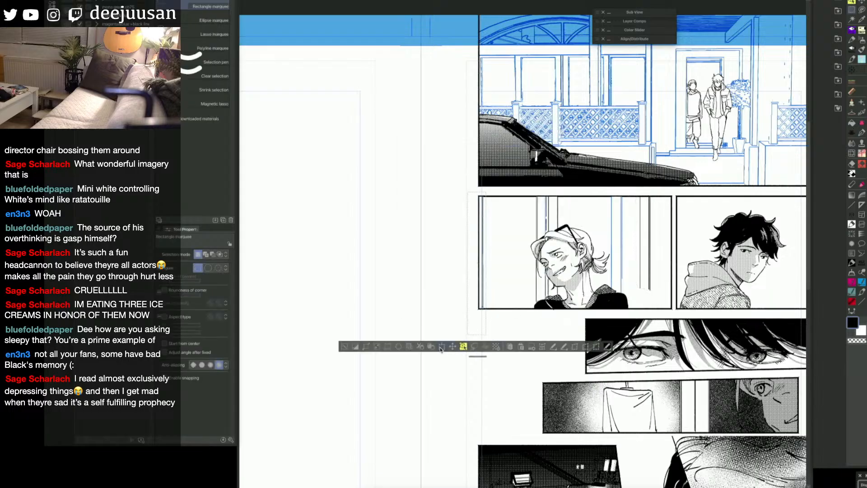
click(452, 346)
drag(483, 298, 479, 297)
click(354, 346)
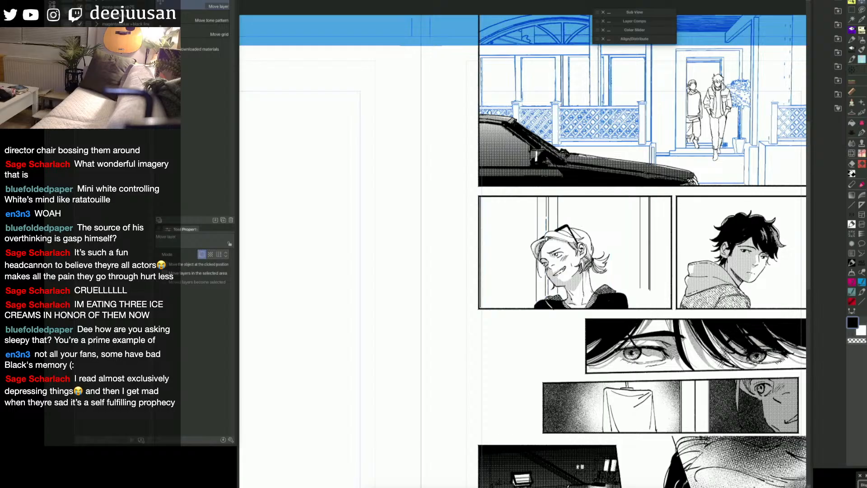
Step: Select the lower part of the inked vertical lines behind the ponytail with a rectangle marquee, move it down to the panel's bottom border, and deselect
key(q)
click(581, 228)
drag(654, 235, 635, 277)
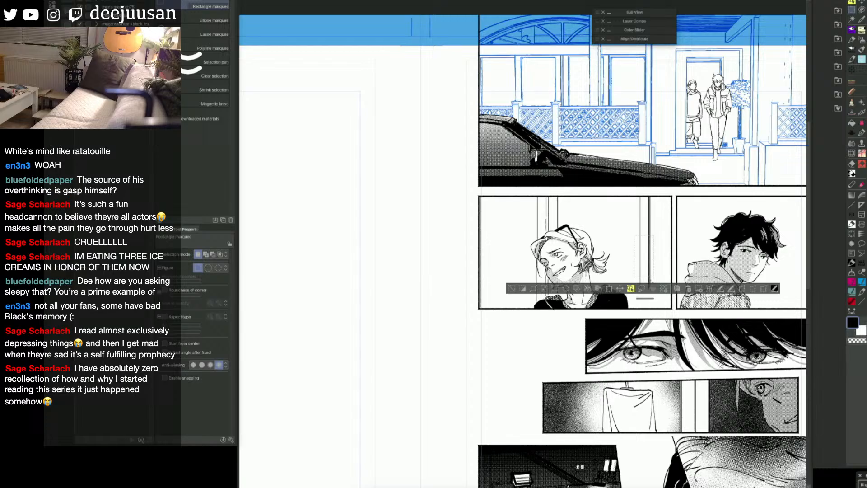
click(619, 289)
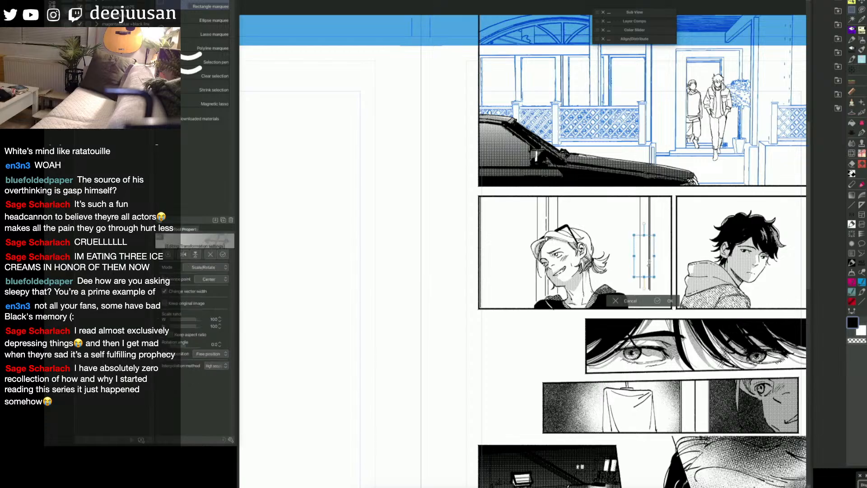
click(632, 301)
key(k)
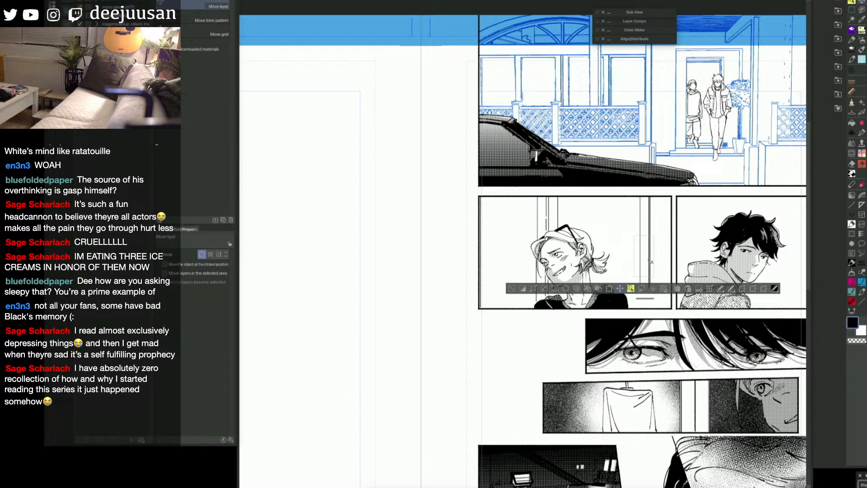
drag(651, 261, 651, 292)
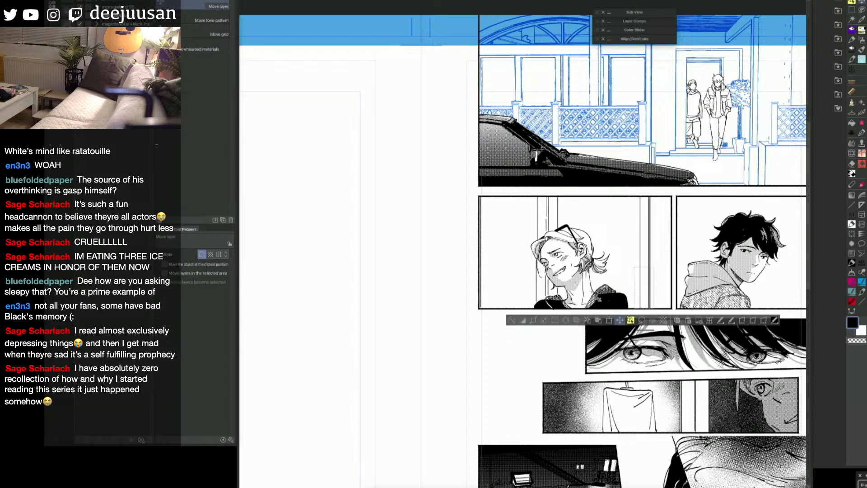
click(512, 321)
drag(688, 348, 687, 333)
Step: Mark the vertical background strips on both sides of the ponytailed character with the fill tool, referring to other layers
key(g)
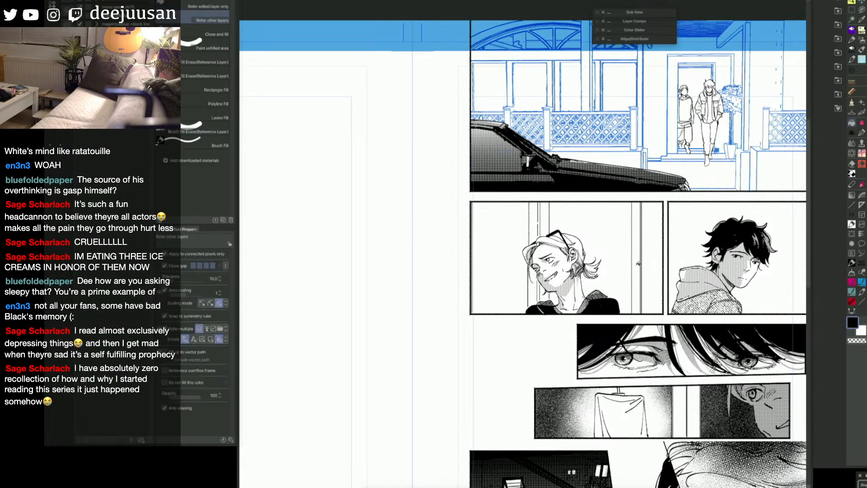
click(638, 262)
click(535, 225)
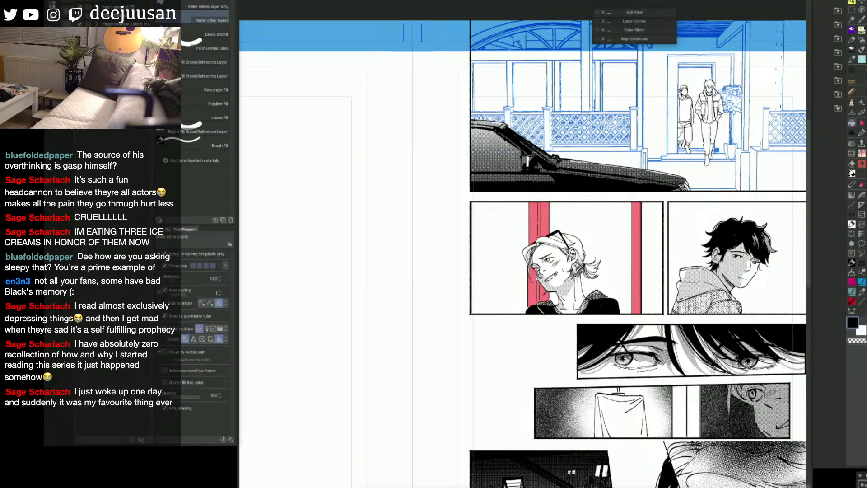
click(474, 271)
key(super+x)
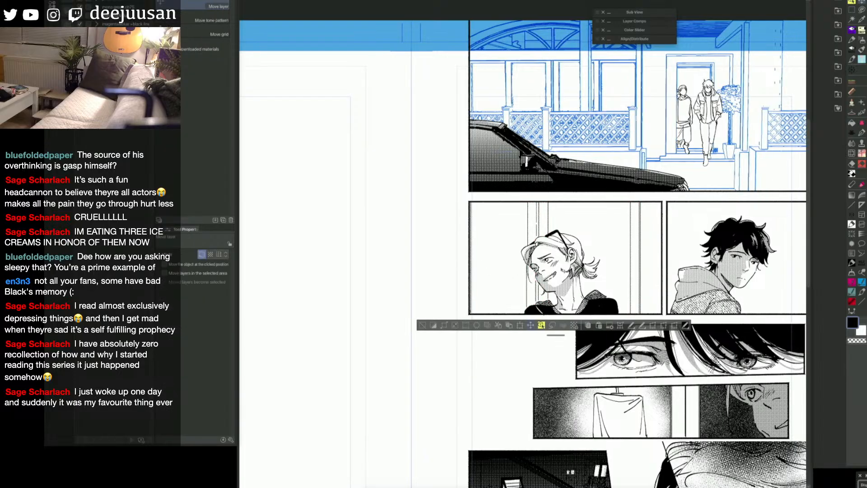
key(super+z)
key(e)
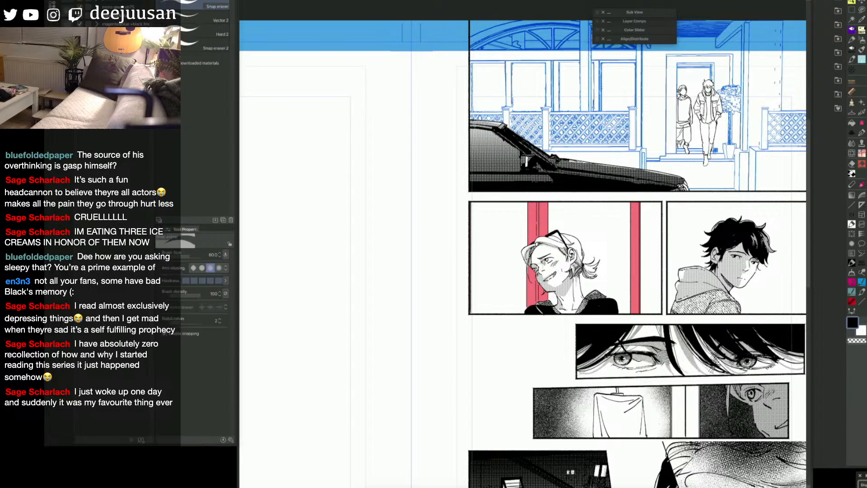
Step: Turn the marked background strips into a selection and apply a gray screentone to them
key(k)
key(super+x)
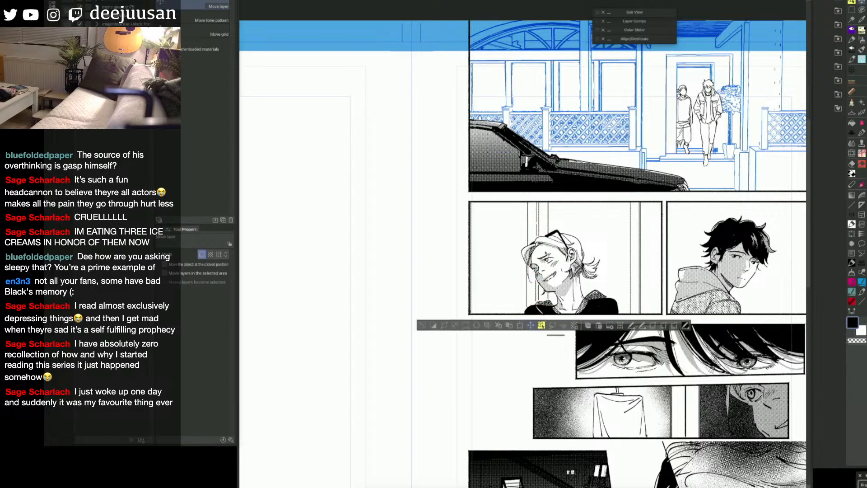
click(568, 325)
click(610, 142)
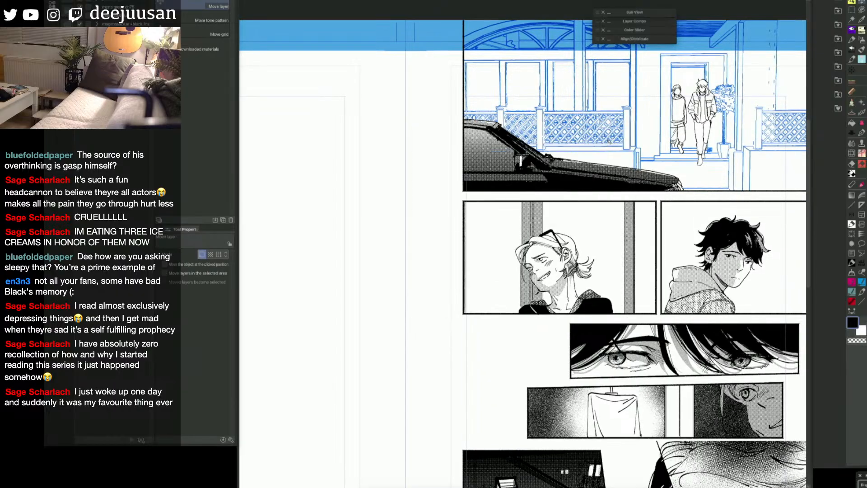
key(space)
drag(704, 358, 697, 357)
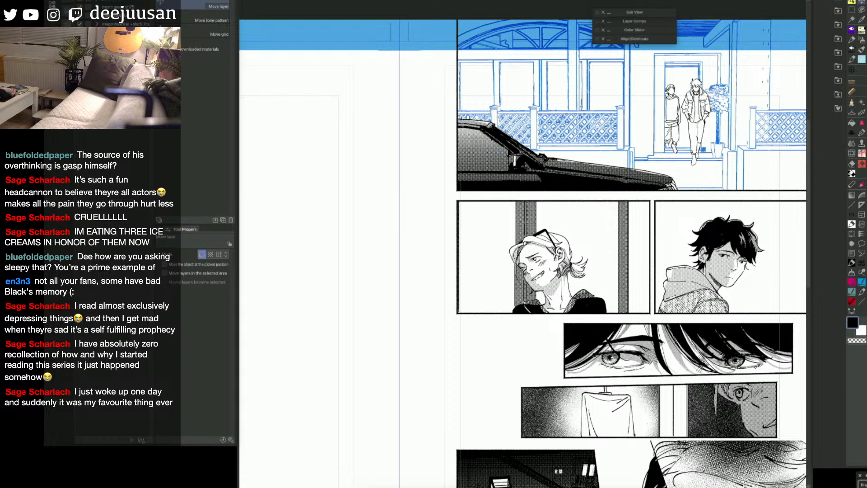
Step: Choose the サビ描きペン brush, enlarge it, and try rust texture strokes down the toned background strips
key(q)
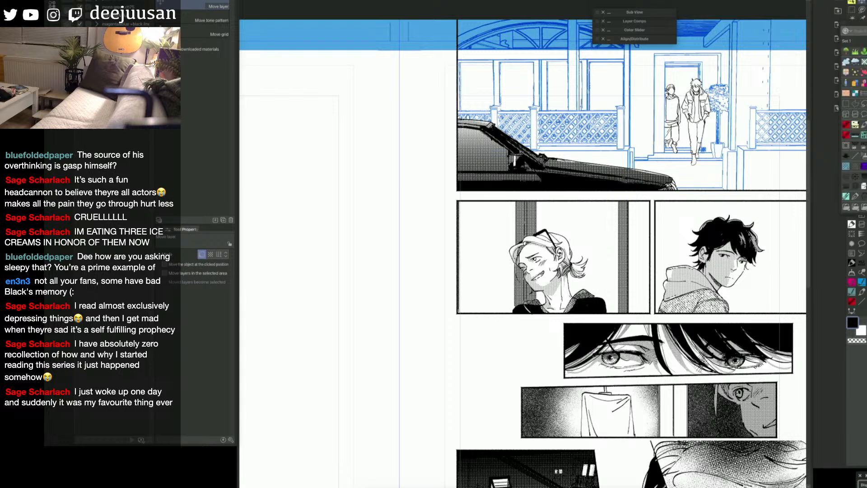
key(q)
key(q)
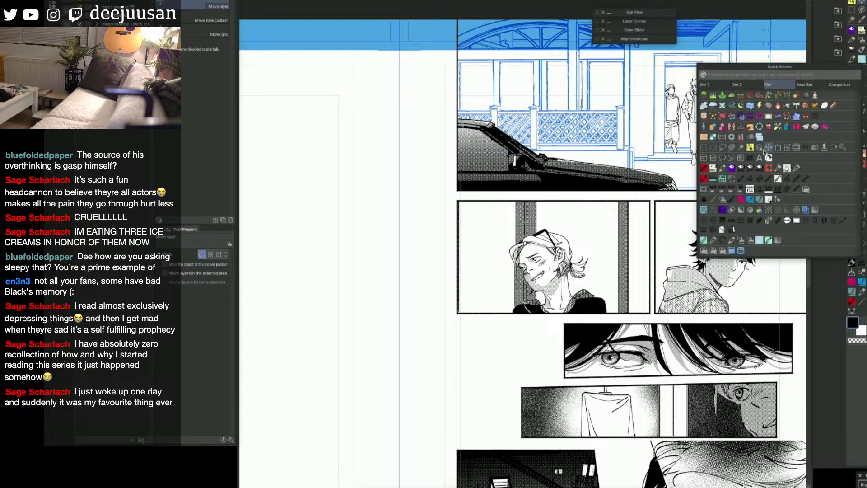
click(749, 141)
click(202, 204)
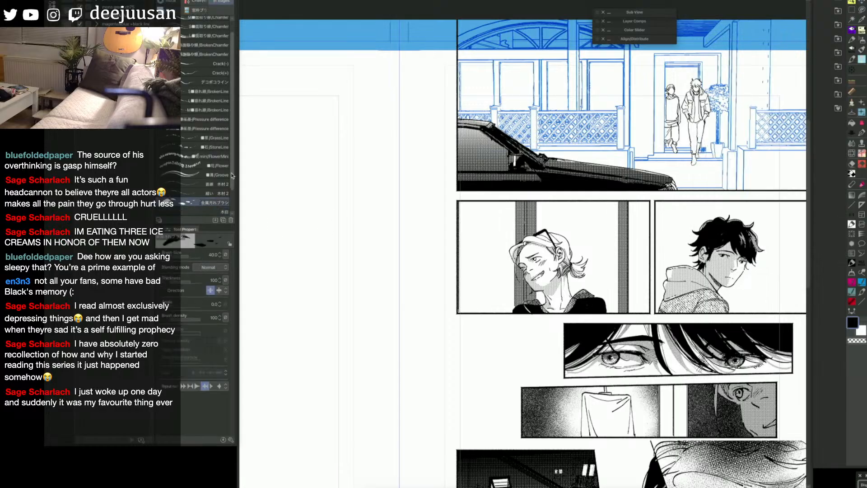
drag(233, 183, 232, 201)
click(205, 199)
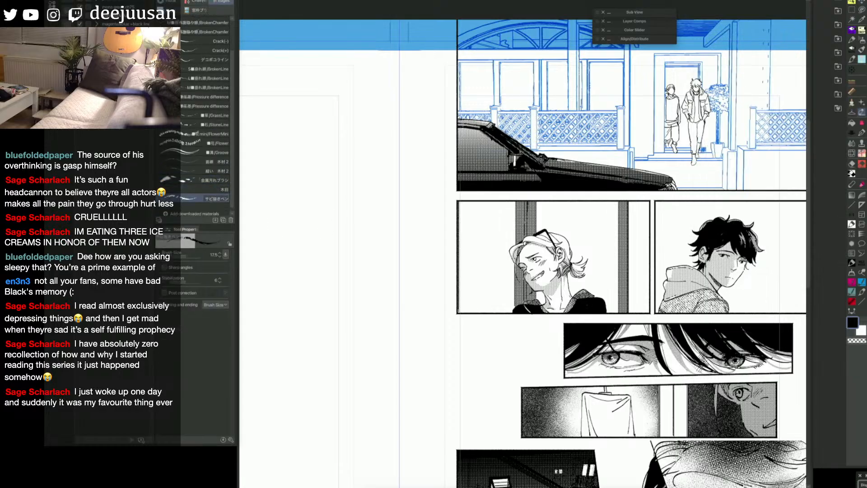
key(bracketright)
drag(619, 211, 619, 316)
drag(523, 280, 523, 292)
Step: Try marking the toned strips with the fill tool and selecting them for the wood-grain brush
click(217, 189)
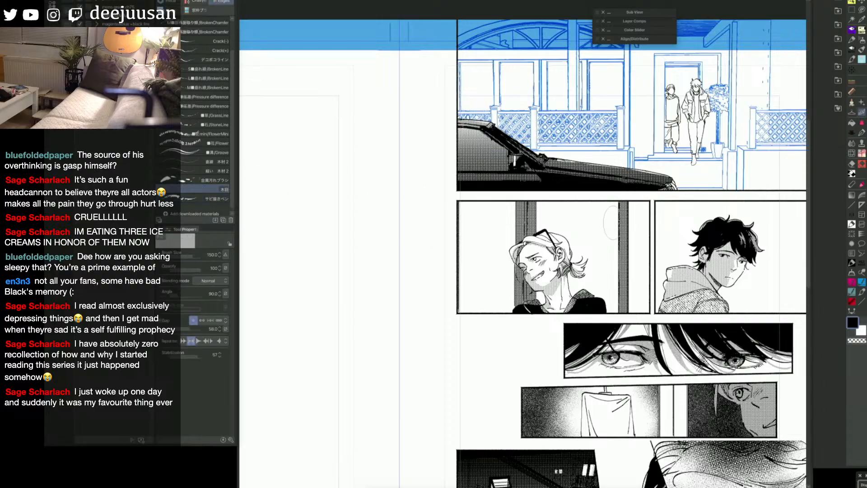
key(g)
click(626, 221)
click(533, 219)
click(522, 219)
key(b)
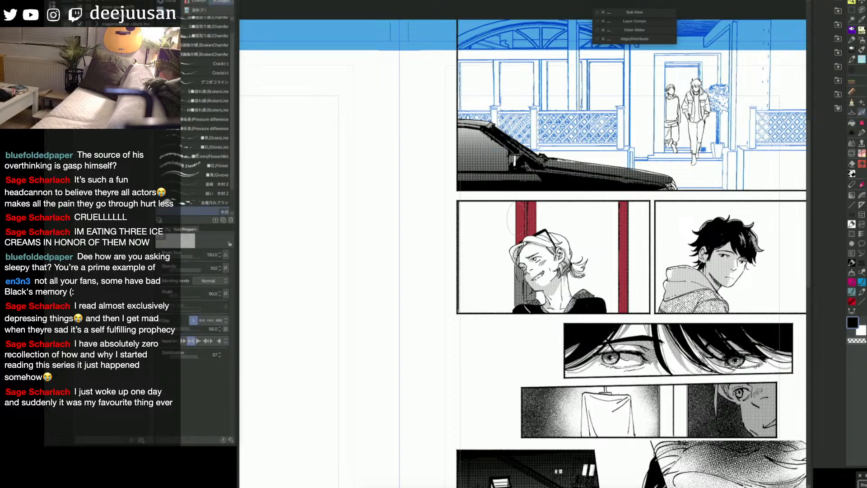
key(q)
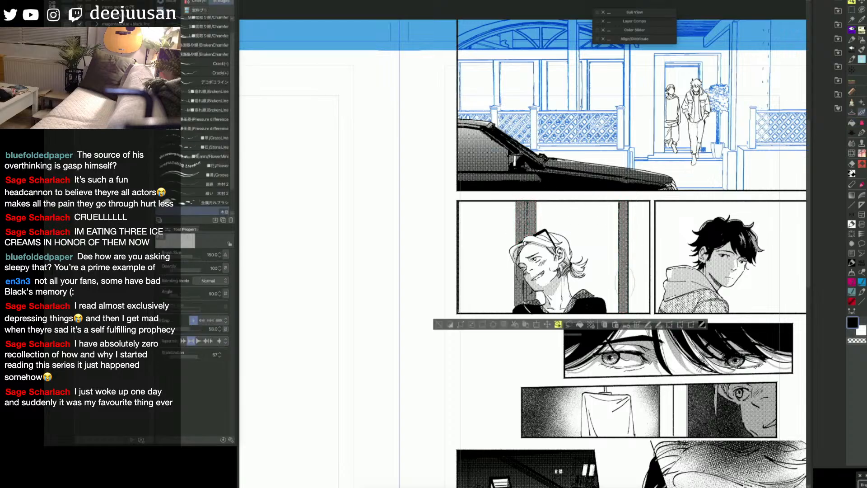
key(ctrl+d)
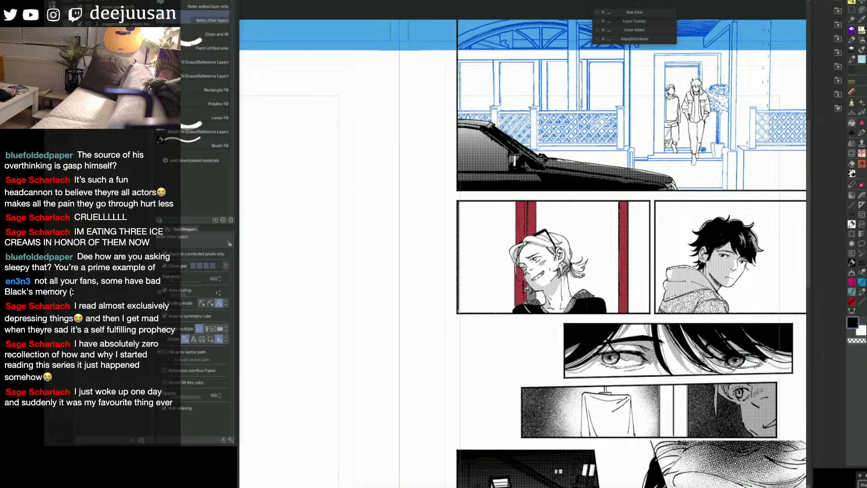
Step: Clear the strip selection, switch to the 金属汚れブラシ brush, undo a test stroke on the strip behind the head, and reduce the brush size
key(q)
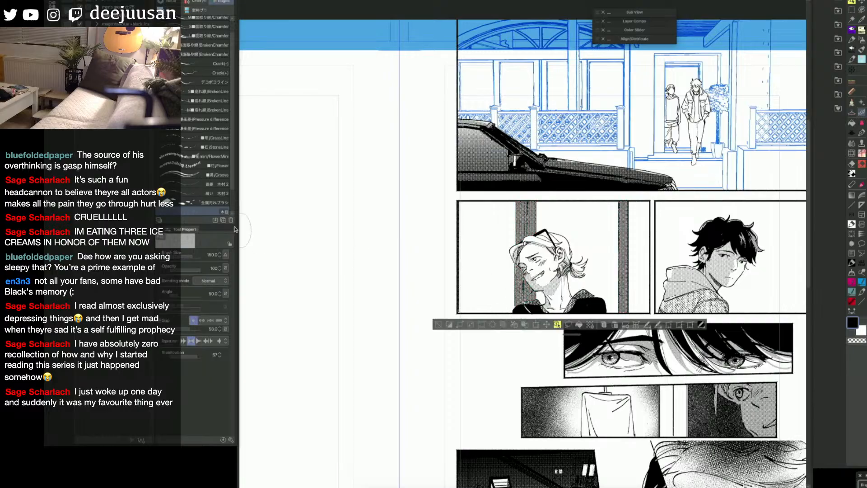
click(216, 203)
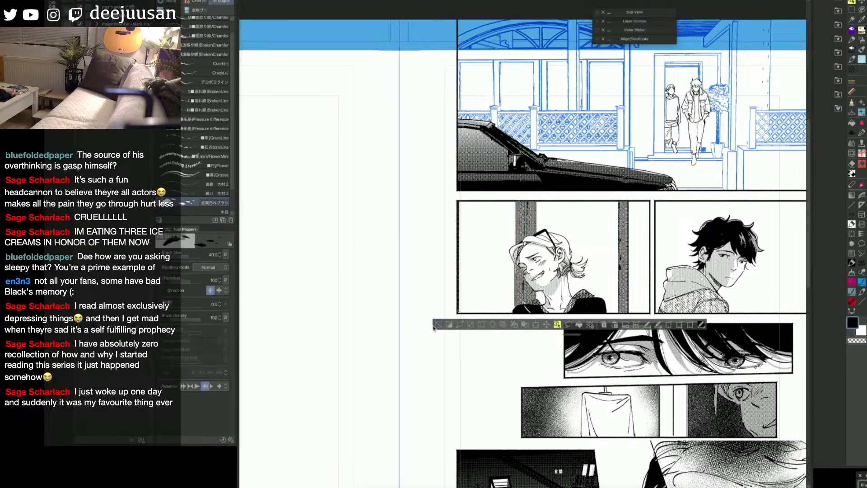
key(ctrl+d)
drag(528, 204, 528, 218)
key(ctrl+z)
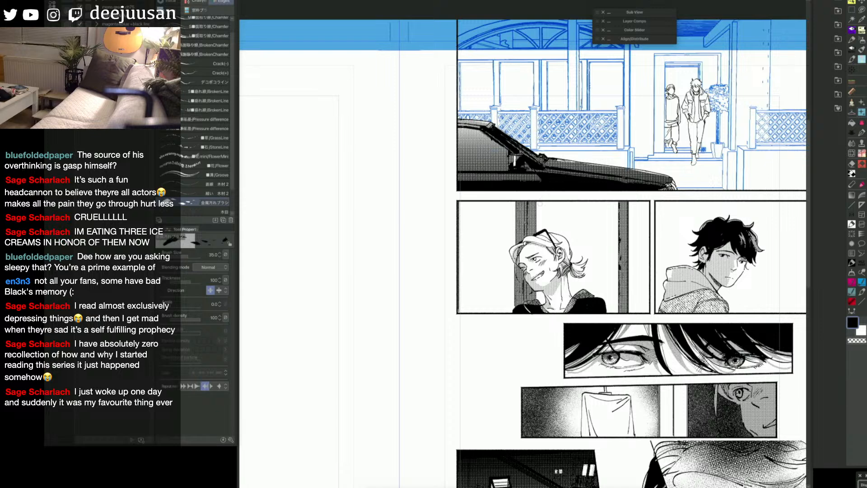
key(bracketleft)
key(bracketleft)
key(bracketleft)
key(bracketleft)
key(bracketleft)
key(bracketleft)
Step: Draw a straight vertical line along the outer edge of the strip behind the head with the Webtoon line tool at size 7
key(F6)
click(537, 267)
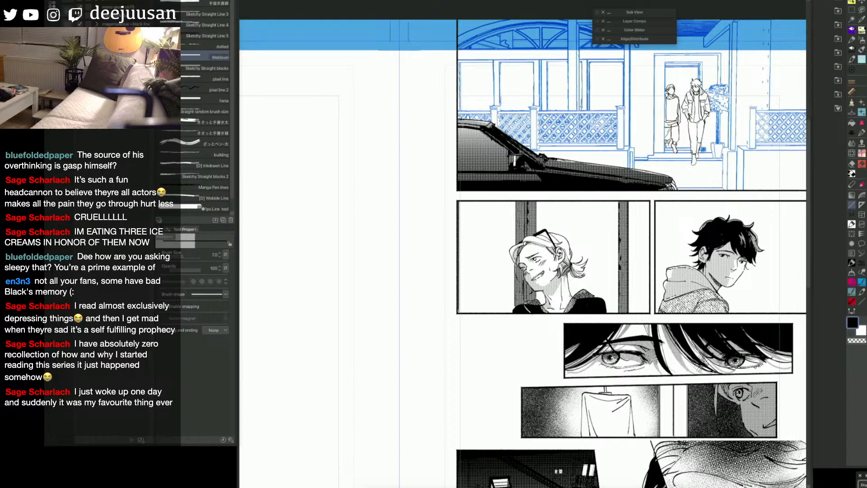
drag(515, 199, 515, 245)
drag(632, 280, 599, 287)
Step: Soften the lower ends of the toned background strips with the 1かけしごむ tone eraser at size 400
key(F6)
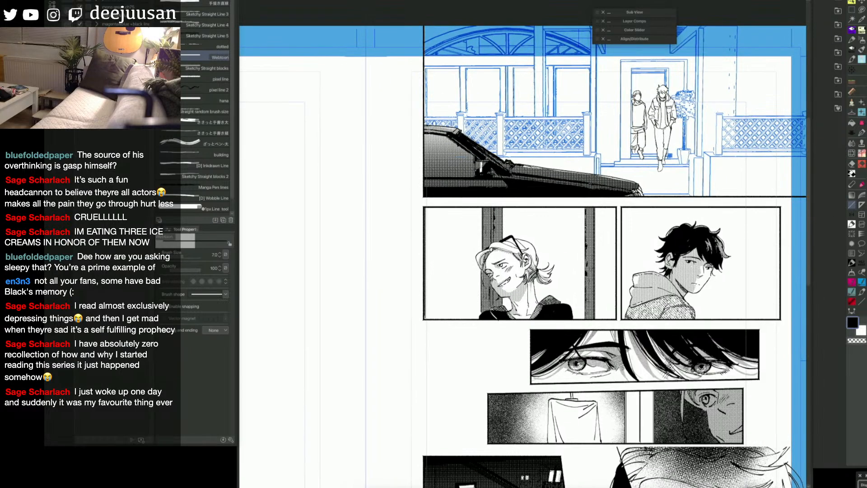
key(F6)
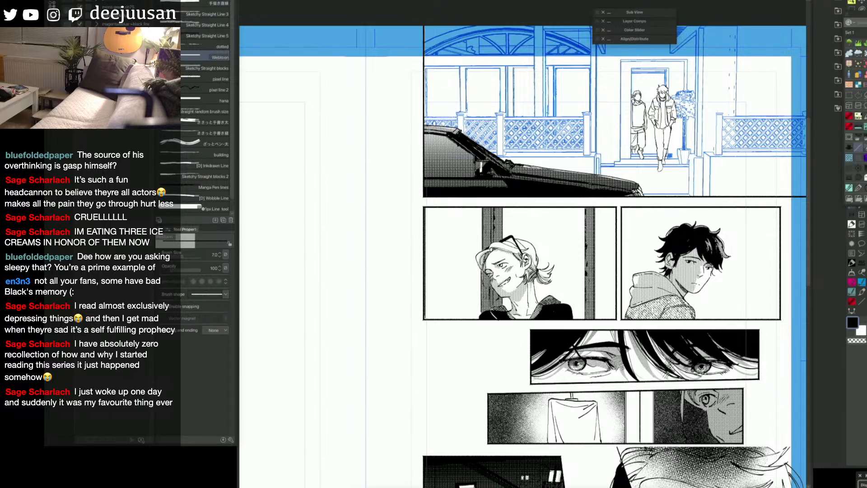
click(853, 167)
mouse_move(600, 306)
mouse_down()
mouse_move(592, 308)
mouse_move(595, 293)
mouse_up()
key(])
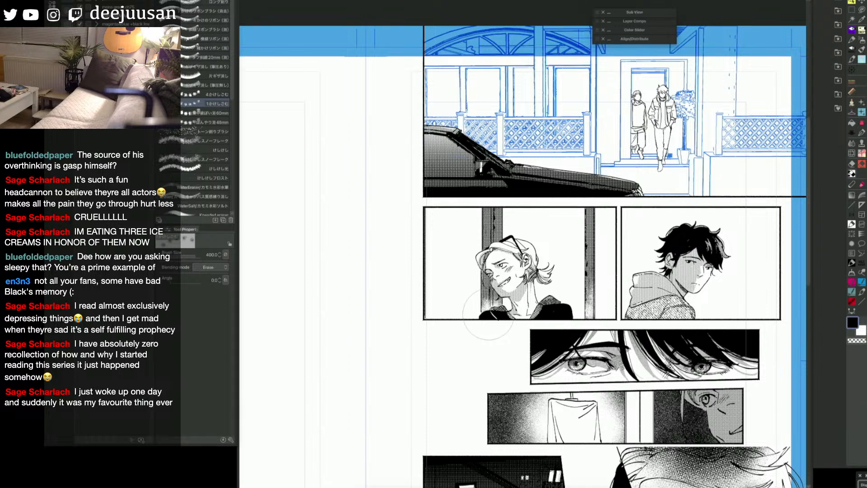
key(h)
drag(771, 302, 737, 297)
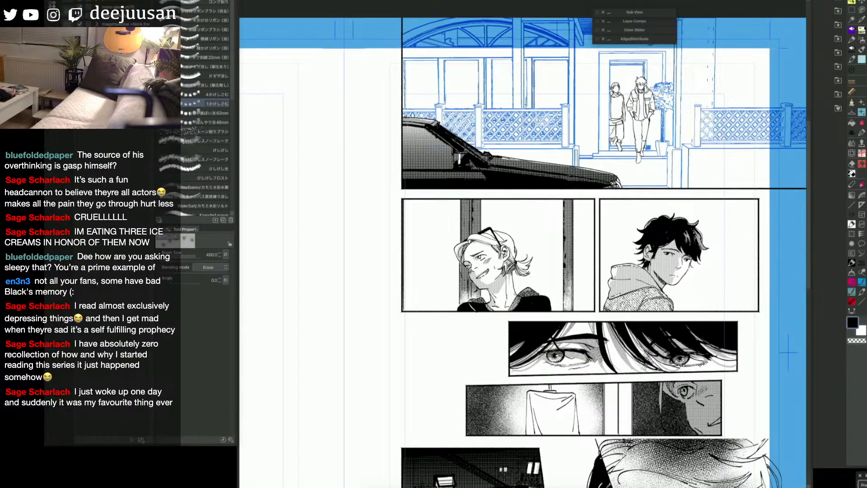
Step: Set the Turnip pen to size 125 and paint shadow tone over the ponytailed character's face and hair
key(q)
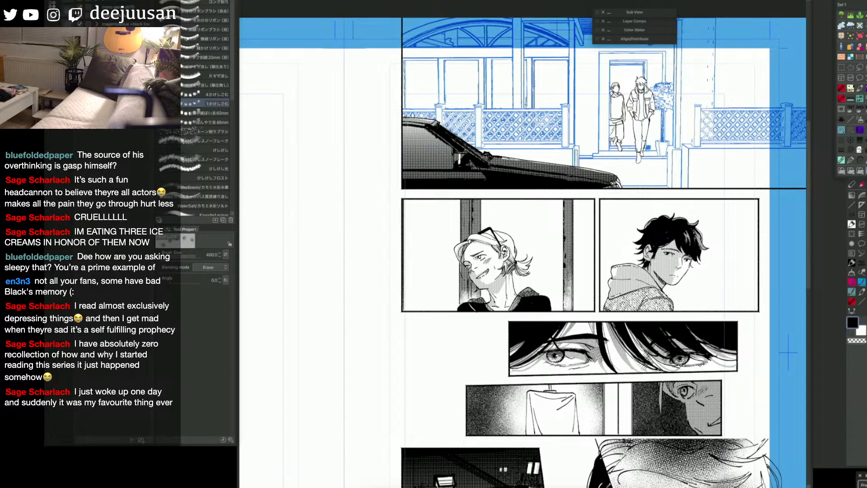
key(p)
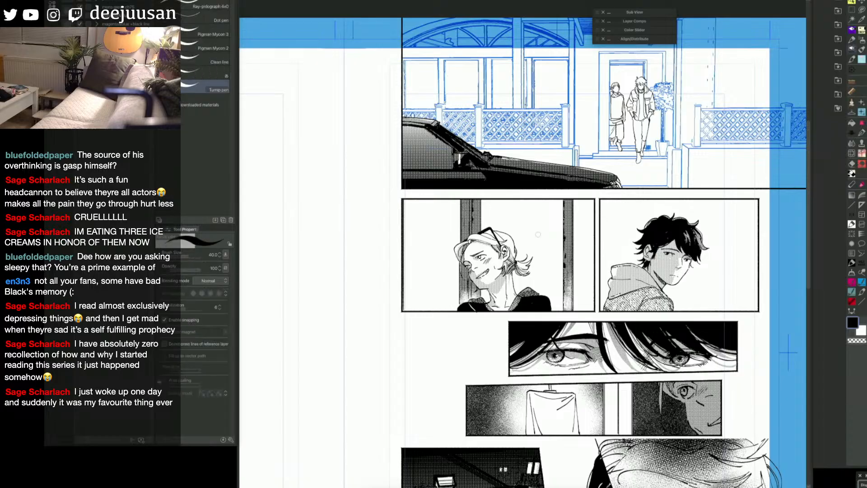
drag(737, 276, 736, 275)
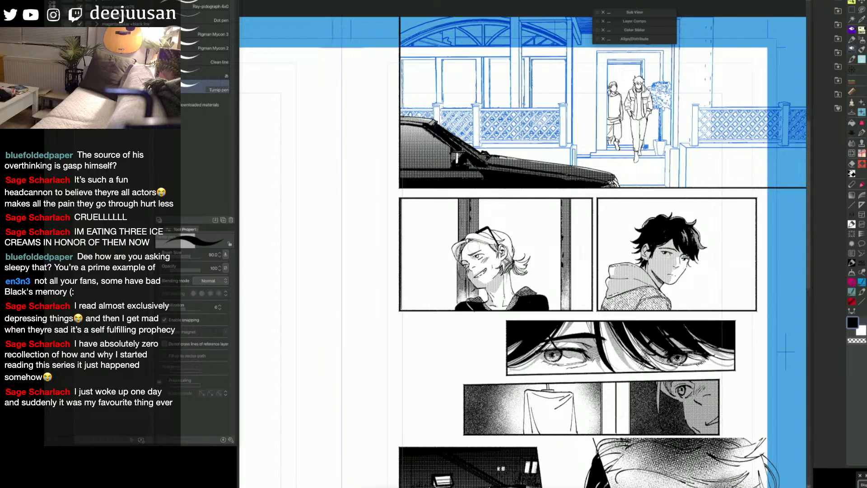
key(bracketright)
key(bracketright)
key(bracketright)
key(bracketright)
key(bracketright)
key(bracketright)
key(bracketright)
mouse_move(470, 249)
mouse_down()
mouse_move(495, 243)
mouse_move(473, 265)
mouse_move(500, 267)
mouse_move(504, 242)
mouse_move(481, 235)
mouse_move(503, 236)
mouse_up()
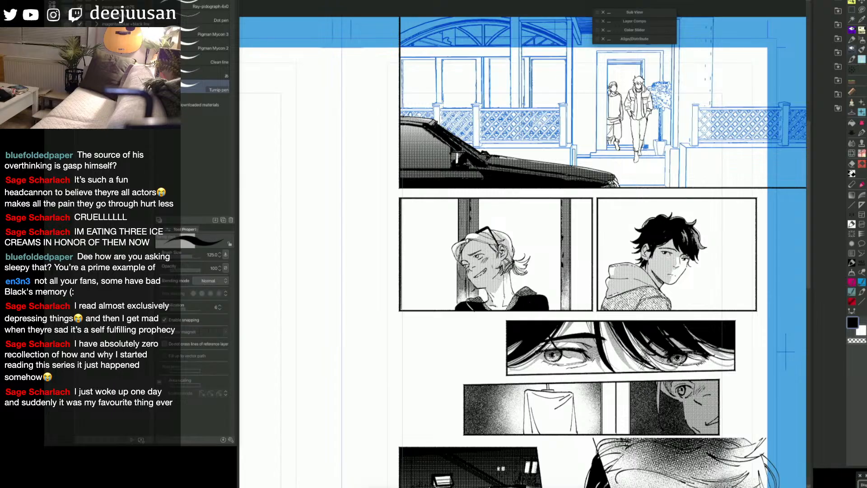
Step: Refine the shadow tone around the ponytailed character's cheek and neck with the eraser and the Turnip pen at size 100
mouse_move(508, 279)
mouse_down()
mouse_move(493, 306)
mouse_move(511, 290)
mouse_up()
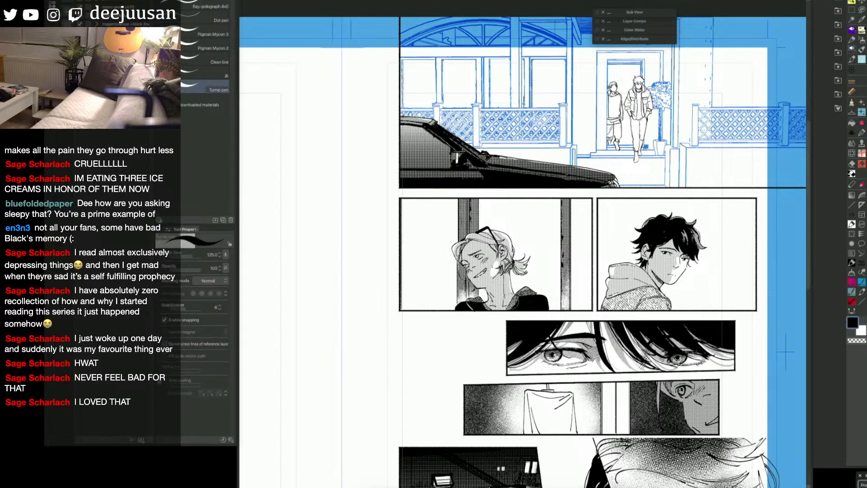
key(e)
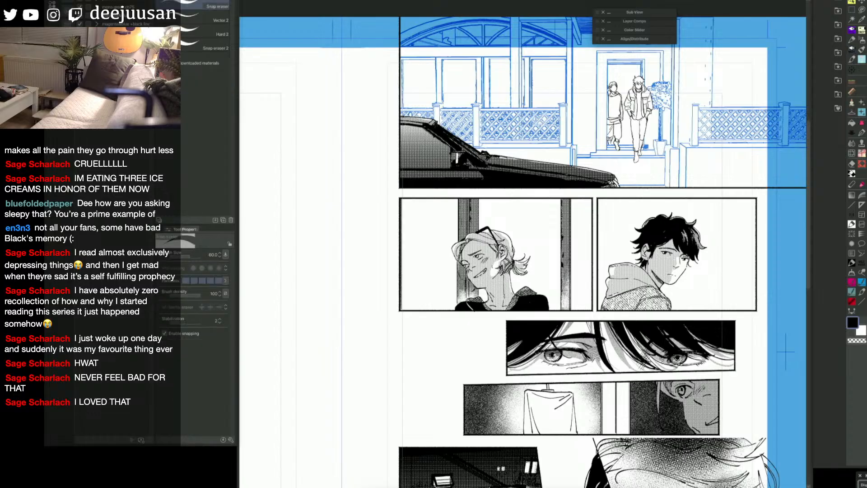
key(p)
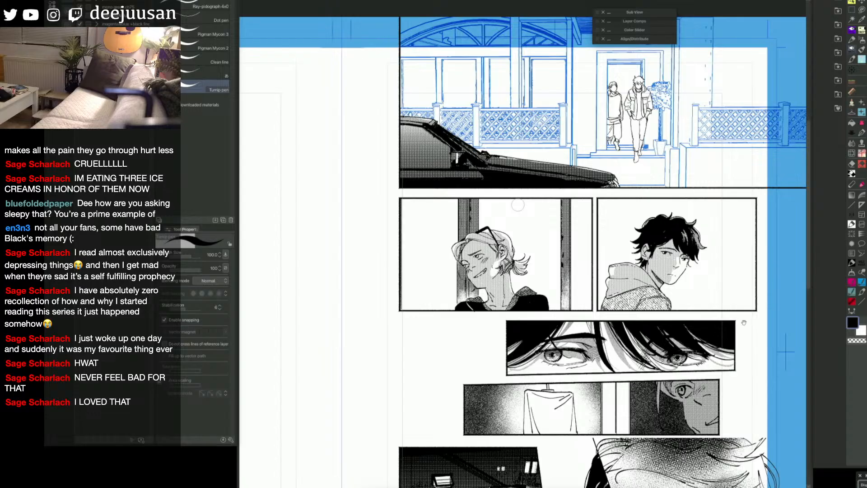
drag(518, 204, 505, 206)
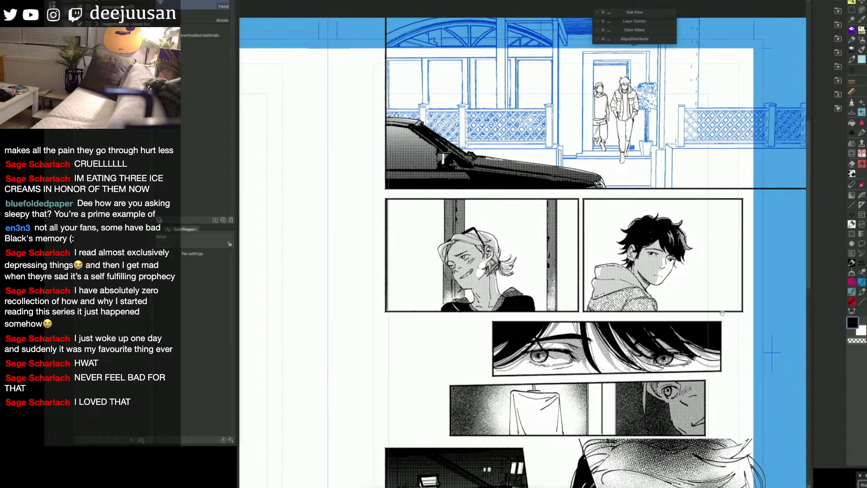
Step: Show the blue background sketch inside the dark-haired character's panel and save the page
drag(761, 293, 745, 291)
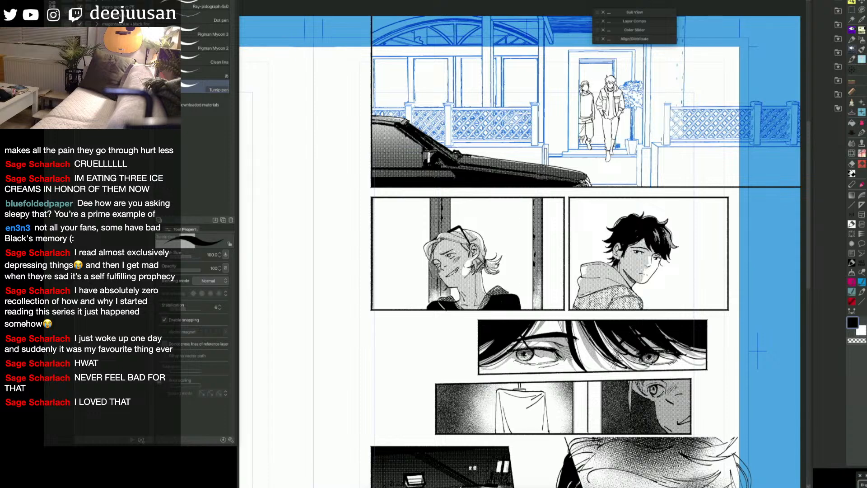
drag(758, 350, 717, 357)
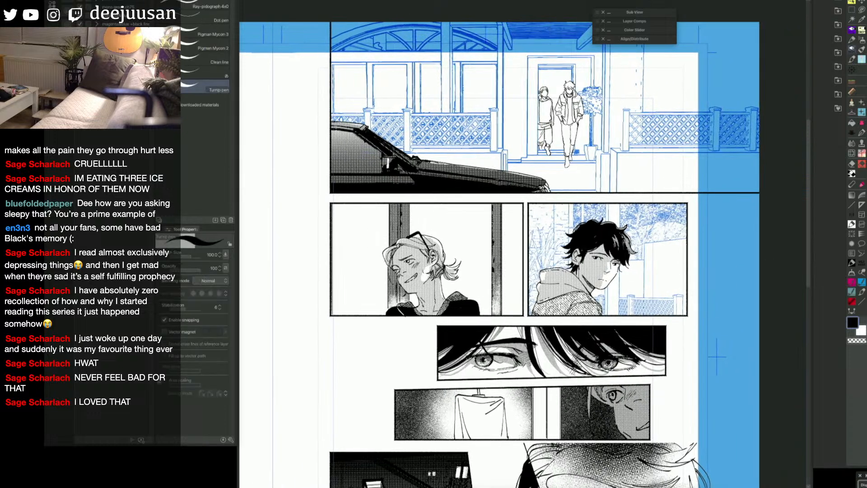
key(ctrl+t)
key(ctrl+s)
drag(680, 261, 708, 250)
Step: Draw straight vertical post lines behind and beside the dark-haired character's head with the Webtoon line tool, reducing its size to 5
key(q)
click(622, 273)
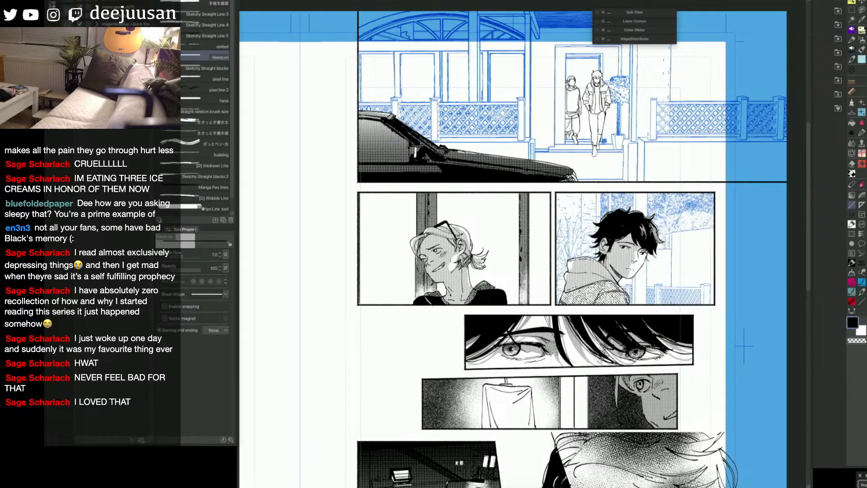
drag(647, 194, 646, 307)
key([)
key([)
drag(636, 192, 636, 305)
drag(633, 191, 633, 305)
key(e)
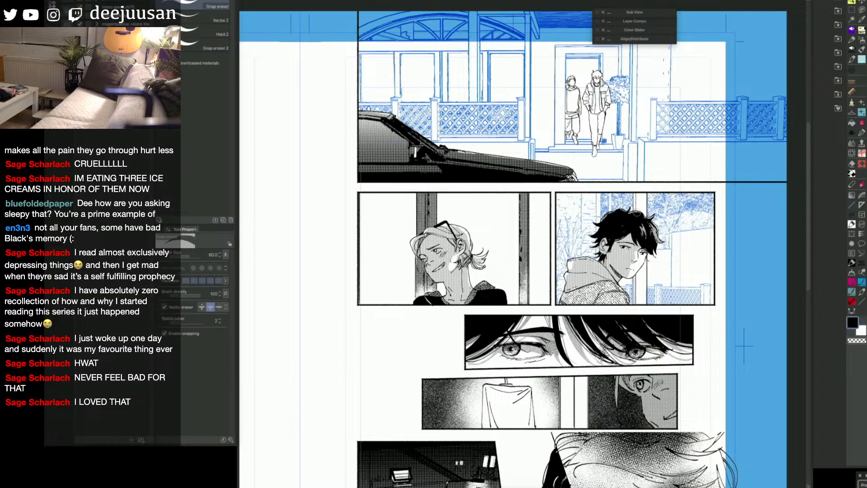
key(p)
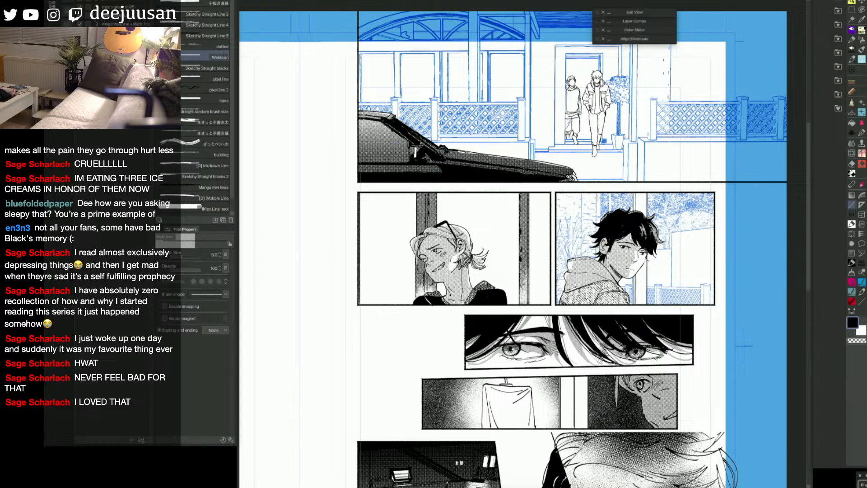
drag(596, 193, 596, 258)
drag(596, 192, 595, 216)
Step: Lasso the fence beside the dark-haired character's shoulder and try filling it with black
key(q)
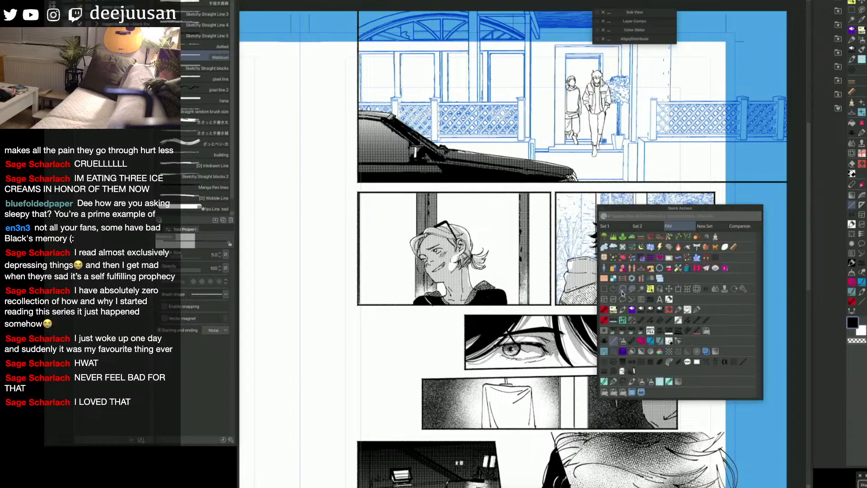
click(623, 290)
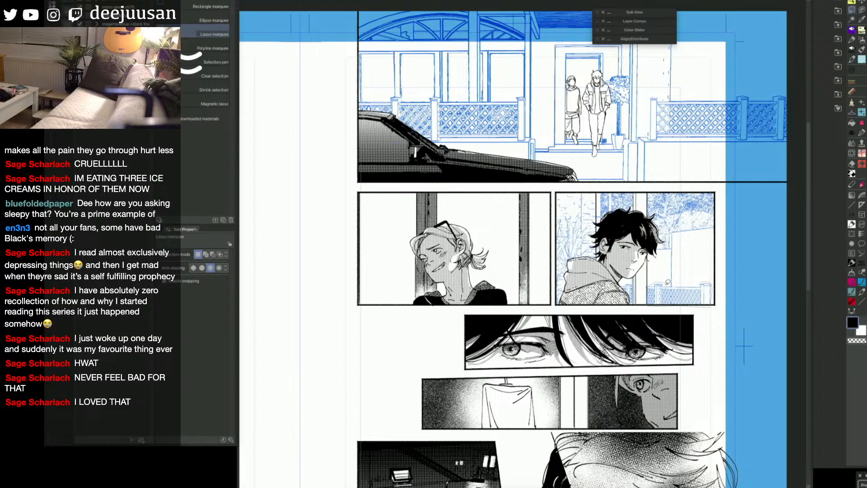
drag(668, 282, 703, 282)
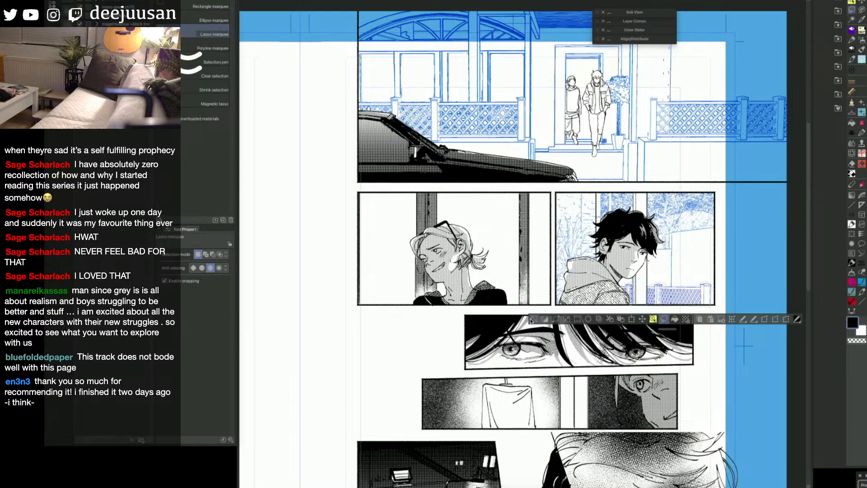
key(ctrl+d)
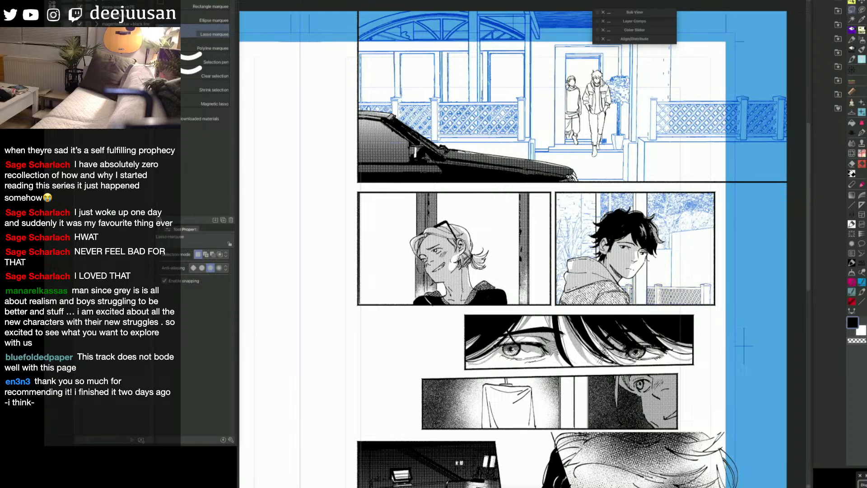
key(alt+Delete)
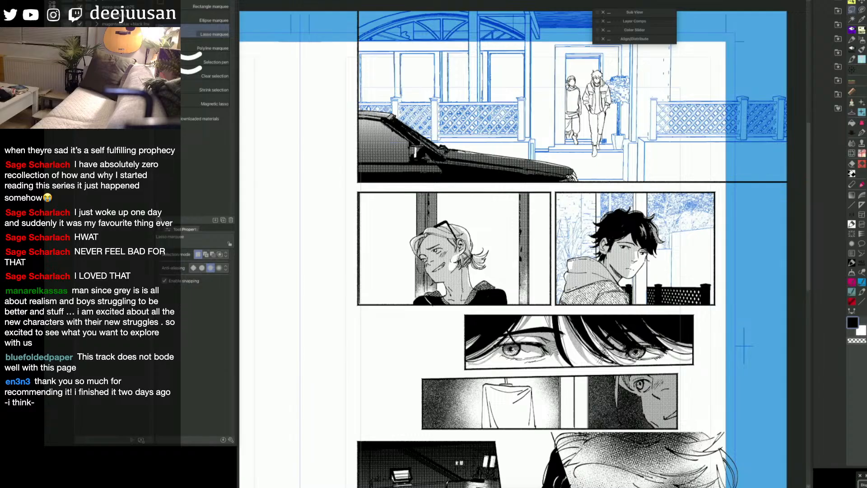
key(ctrl+z)
key(ctrl+z)
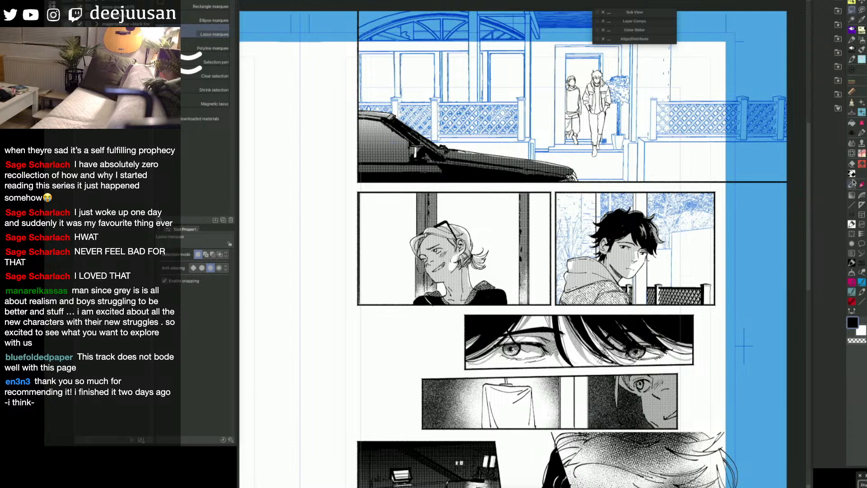
Step: Fill the enclosed areas of the fence behind the dark-haired character with the Refer other layers fill tool
key(g)
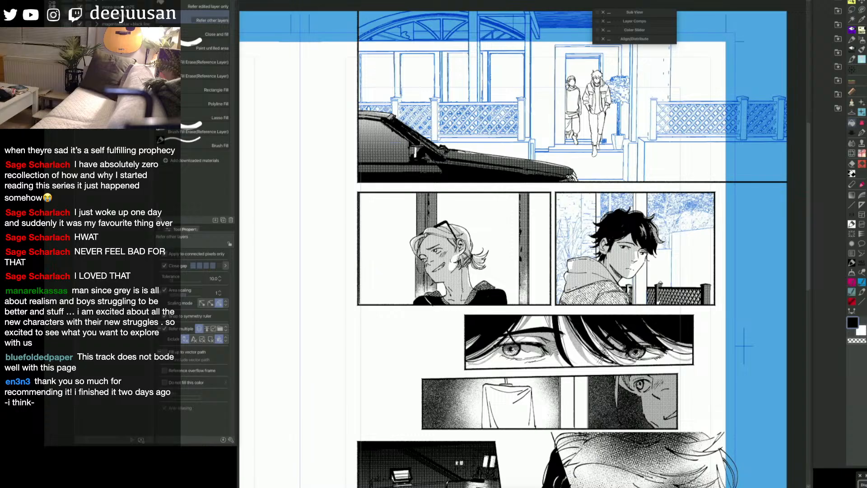
key(m)
key(g)
click(631, 288)
key(m)
scroll(668, 315, up, 1)
key(g)
click(677, 278)
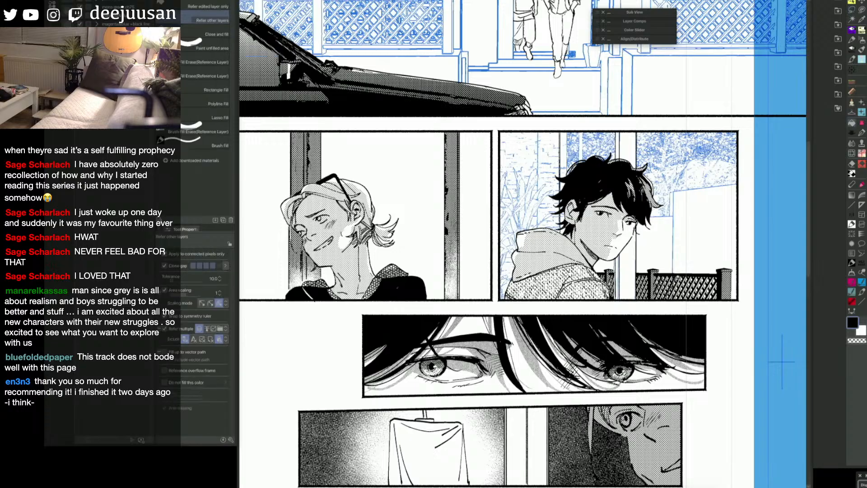
key(m)
scroll(677, 276, up, 1)
key(q)
click(696, 286)
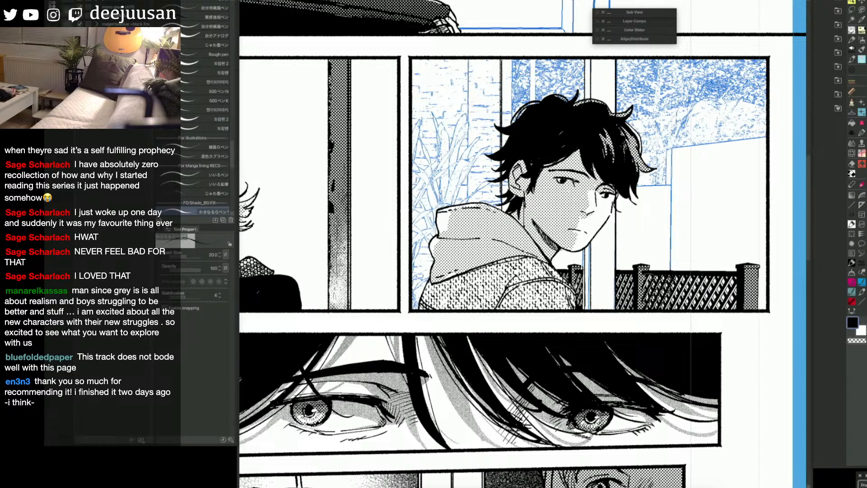
key(g)
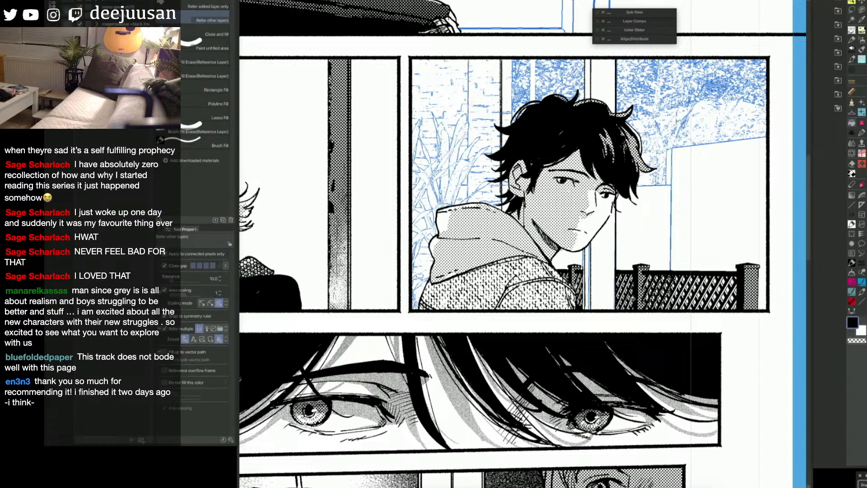
key(p)
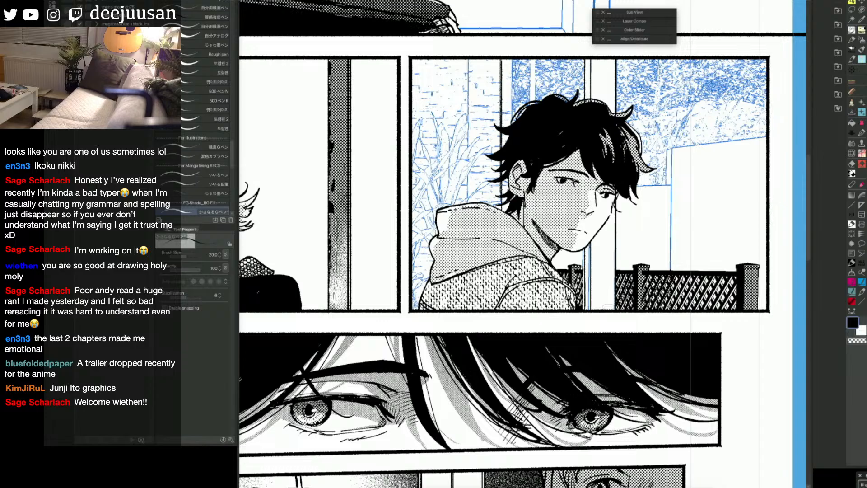
scroll(608, 307, down, 2)
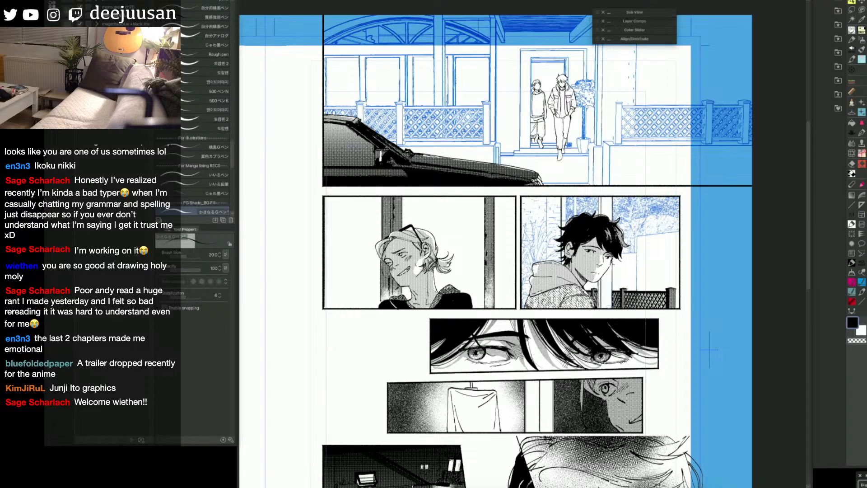
scroll(608, 307, up, 2)
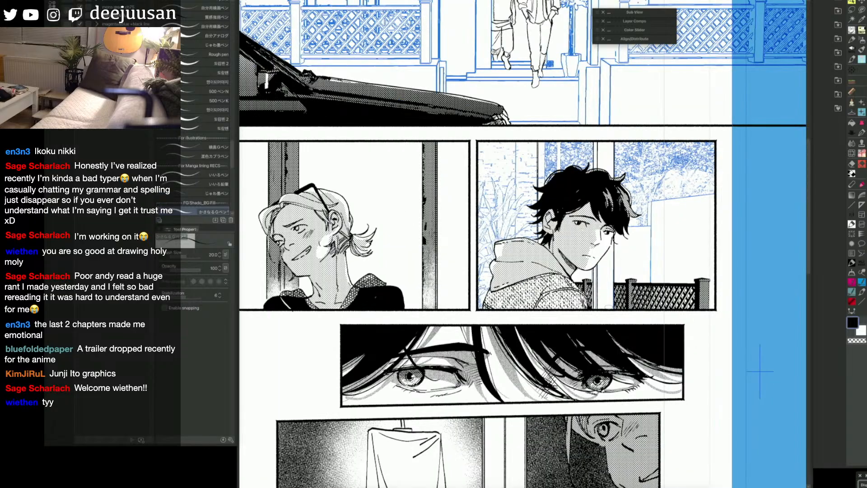
Step: Display the screentones in teal layer colour and examine the shading on the dark-haired character and the fence
key(q)
click(660, 285)
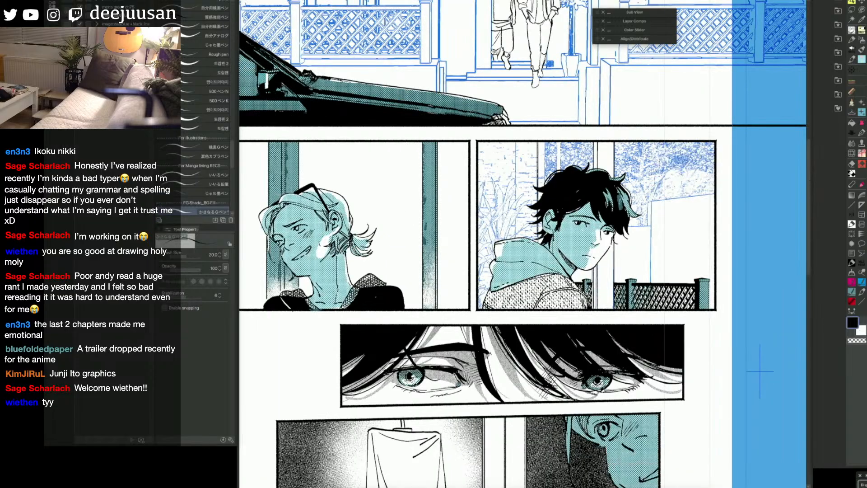
scroll(656, 297, up, 2)
key(g)
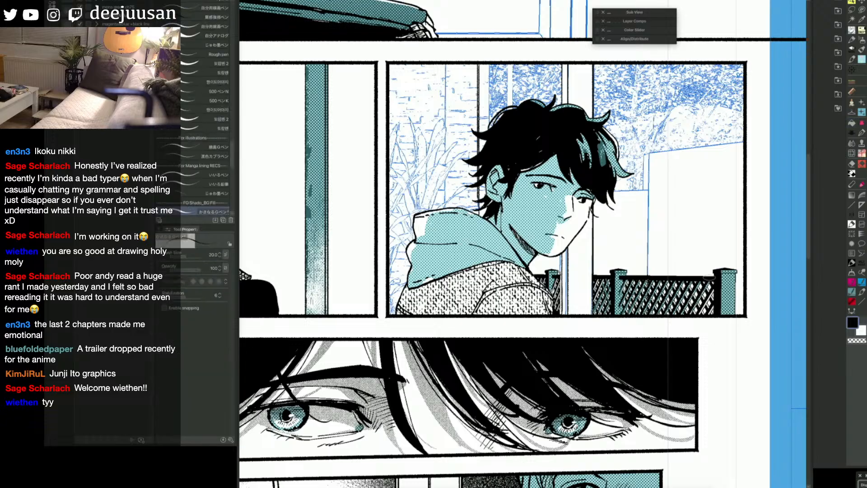
key(p)
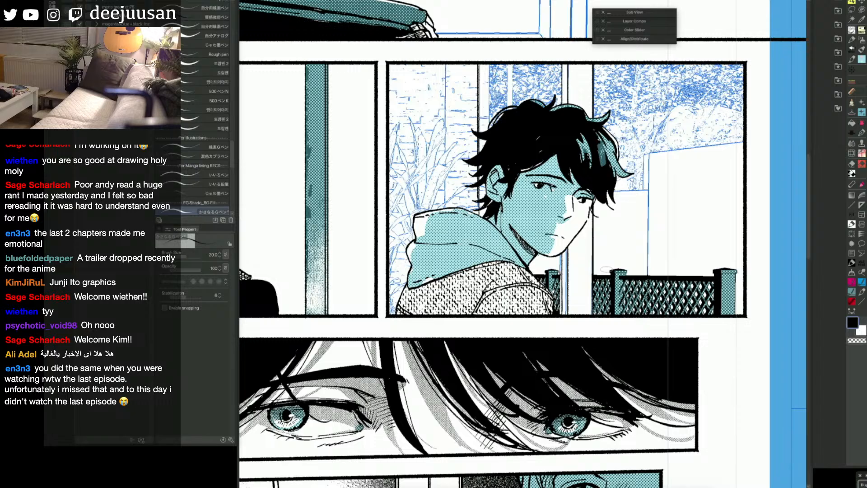
key(space)
drag(611, 327, 627, 335)
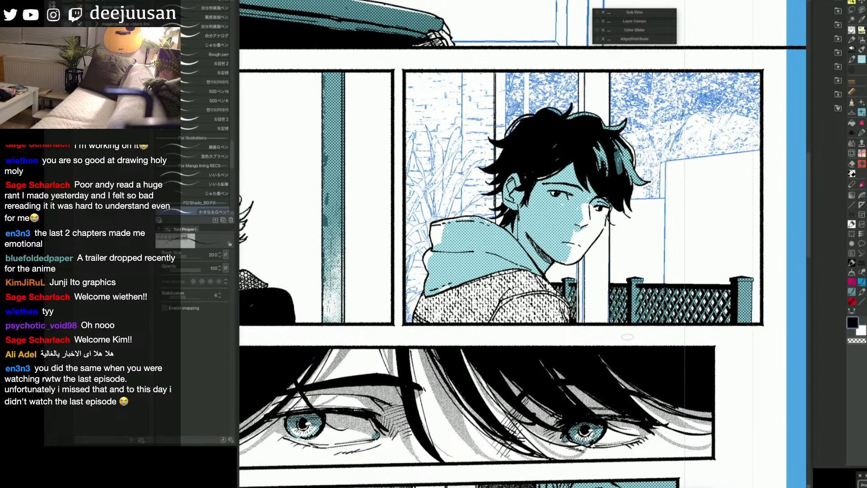
drag(590, 197, 574, 208)
key(ctrl+z)
scroll(606, 202, down, 2)
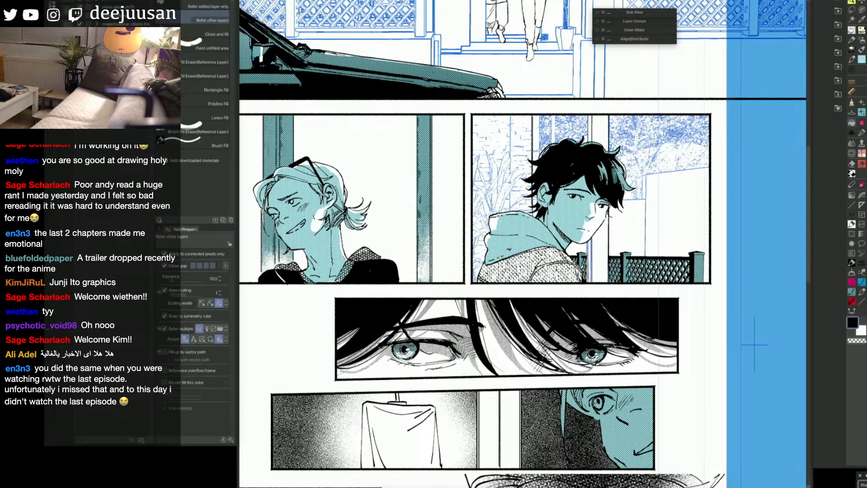
Step: Turn off the teal layer colour of the screentones across the page
scroll(755, 344, down, 3)
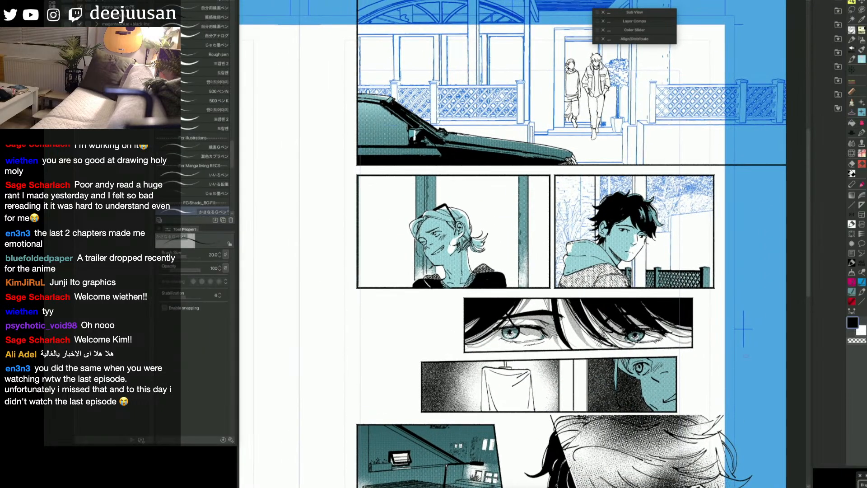
key(q)
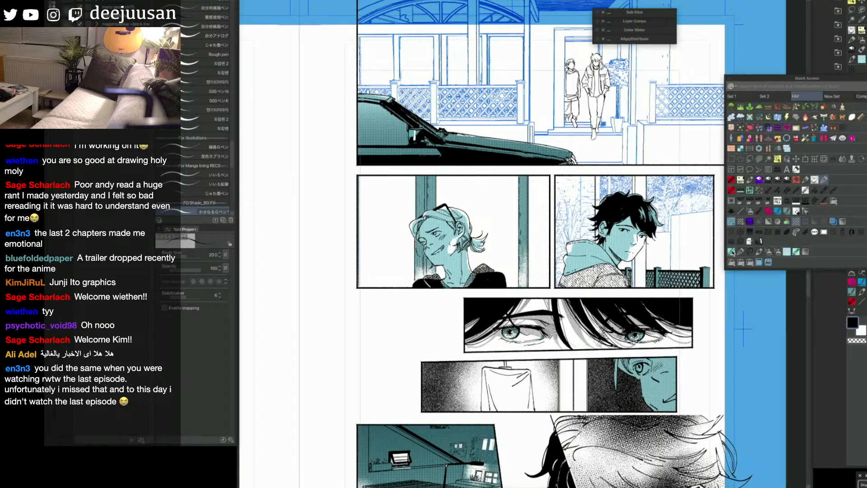
click(731, 222)
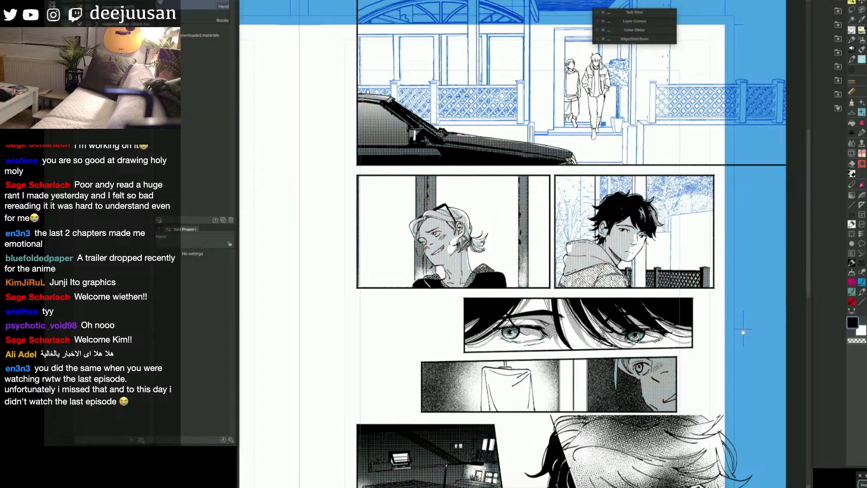
drag(621, 308, 614, 315)
Step: Remove the blue background sketch from the dark-haired character's panel, keeping the inked fence and post lines
key(g)
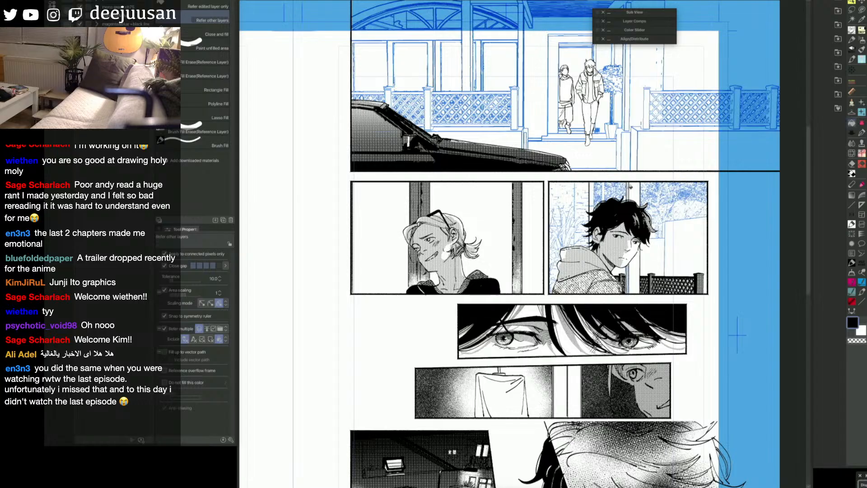
key(p)
key(Delete)
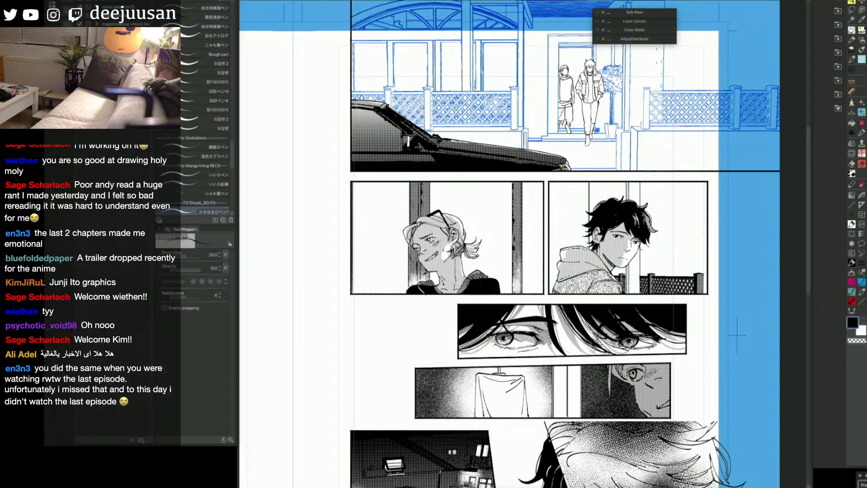
key(ctrl+z)
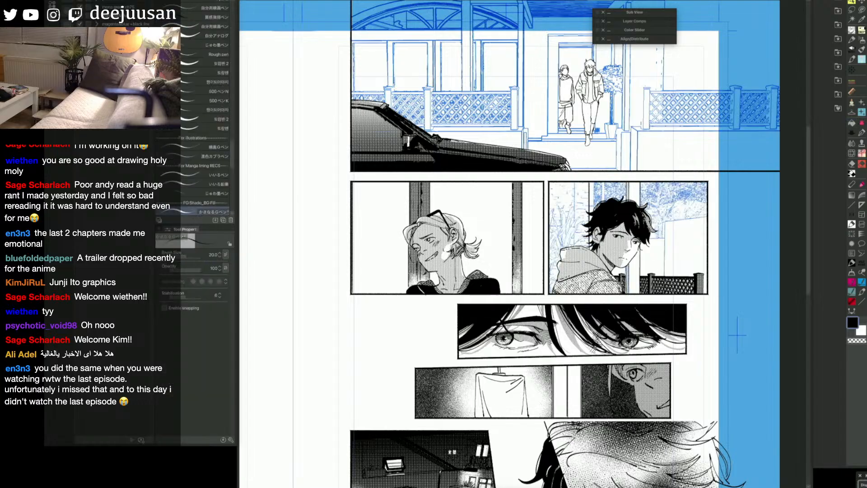
key(Delete)
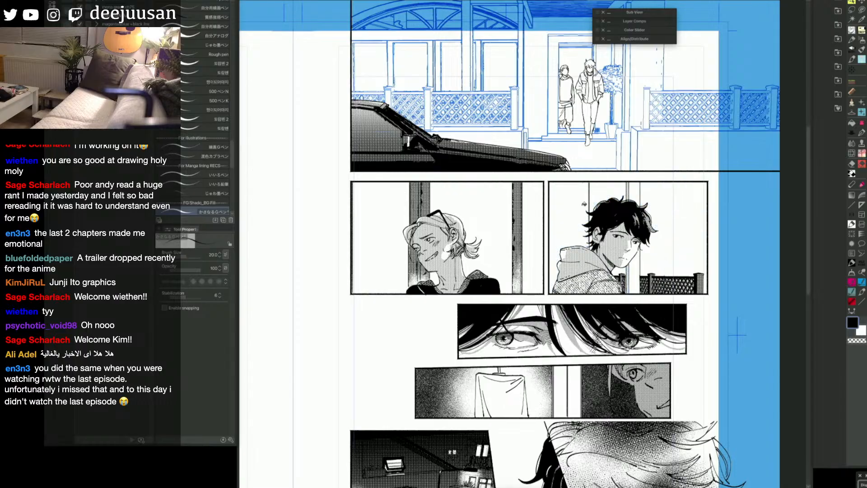
Step: Try texturing the background strip beside the dark-haired character with the 金属汚れブラシ brush at size 15
key(q)
click(581, 247)
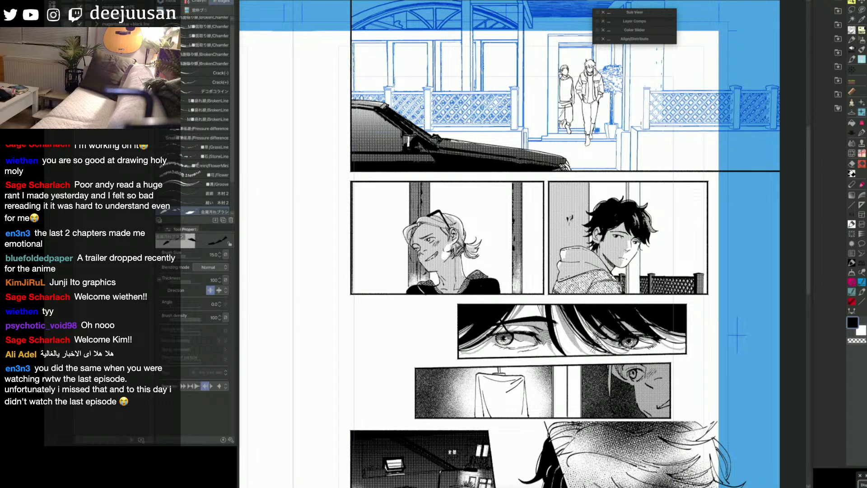
mouse_move(589, 191)
mouse_down()
mouse_move(588, 209)
mouse_move(589, 195)
mouse_up()
key(ctrl+z)
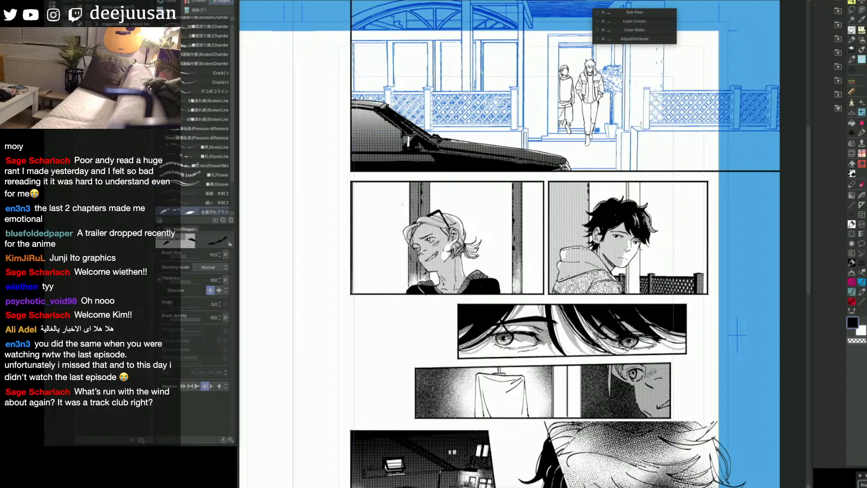
Step: Paint vertical wood grain over the background strip behind the hooded character with the wood-grain brush at size 150
drag(232, 175, 232, 199)
click(203, 191)
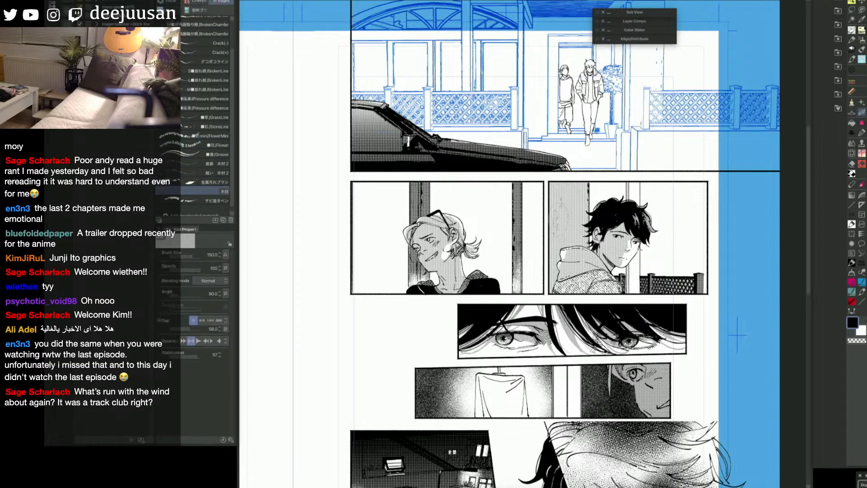
drag(561, 210, 561, 244)
drag(576, 187, 574, 239)
key(q)
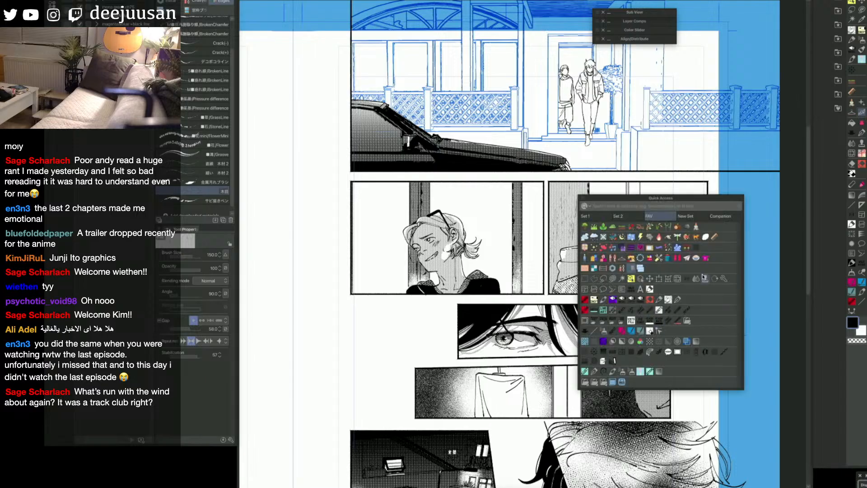
click(669, 299)
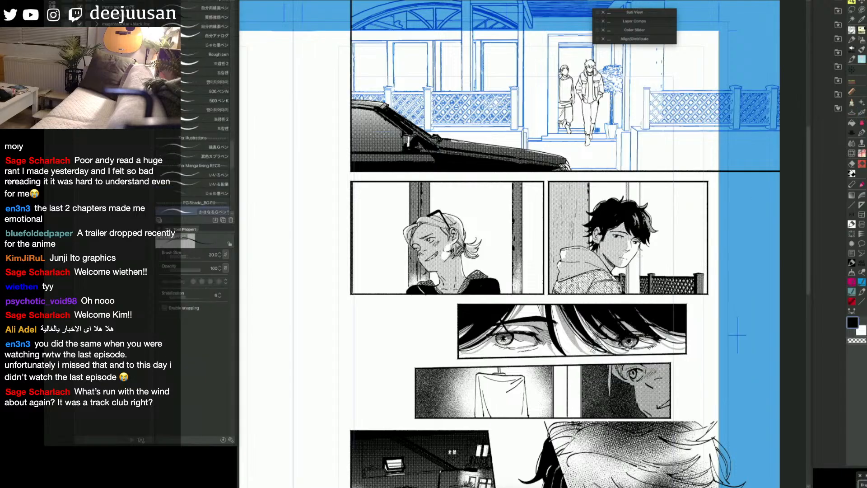
Step: Ink short vertical strokes along the wooden post beside the dark-haired character, and undo the last stroke
mouse_move(639, 260)
mouse_down()
mouse_move(638, 291)
mouse_move(636, 274)
mouse_move(628, 293)
mouse_up()
drag(634, 182, 629, 200)
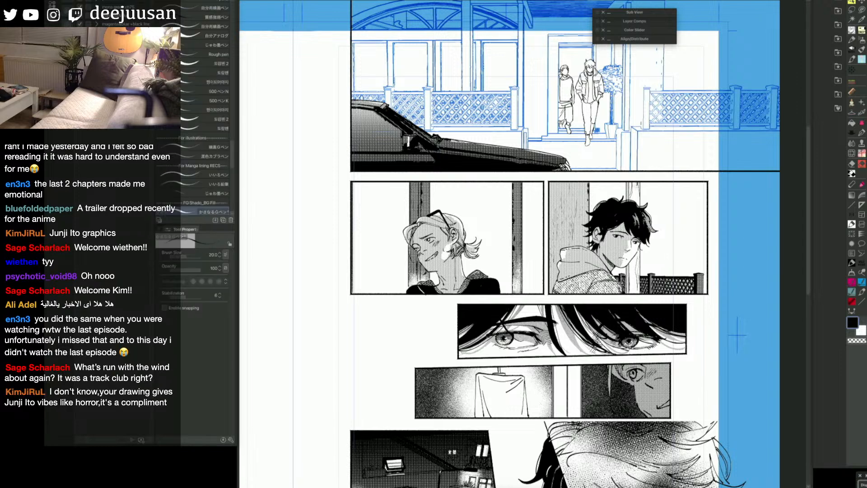
drag(638, 188, 641, 199)
drag(633, 275, 633, 292)
key(ctrl+z)
scroll(735, 368, down, 1)
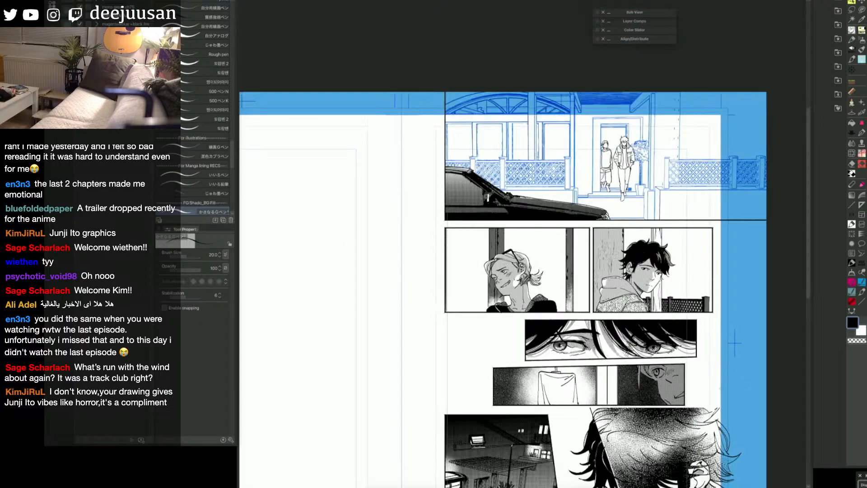
drag(738, 442, 738, 359)
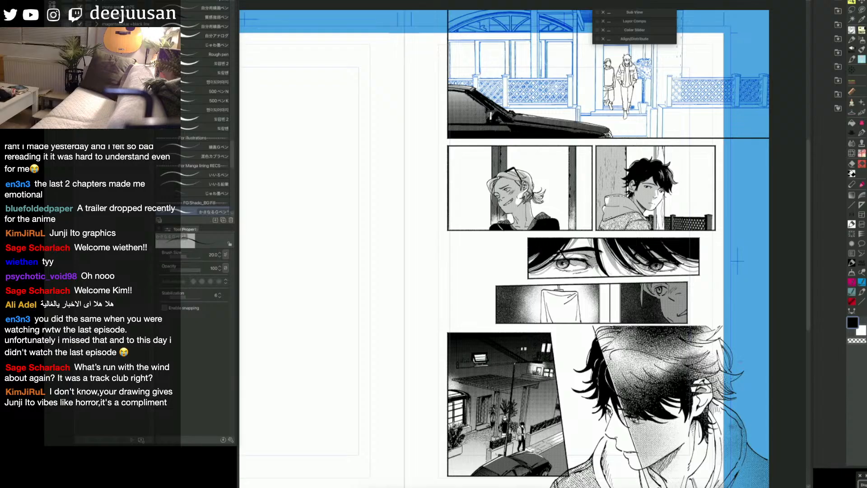
scroll(738, 261, up, 1)
drag(738, 262, 737, 228)
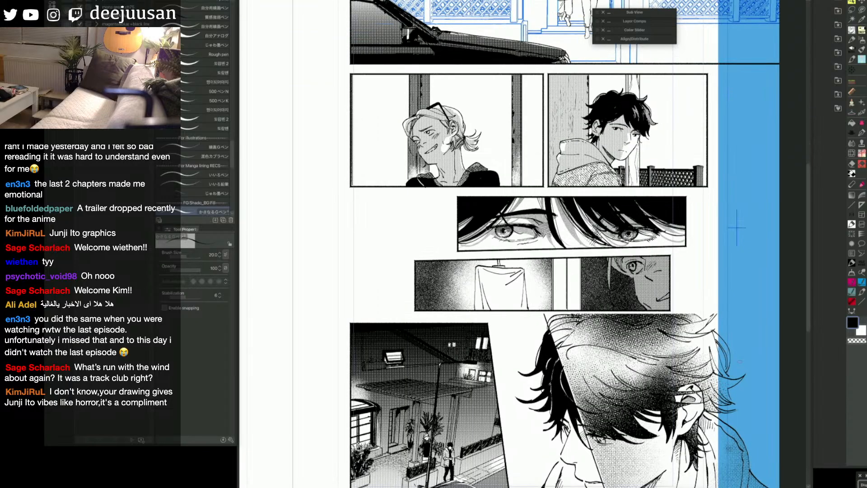
drag(701, 190, 699, 206)
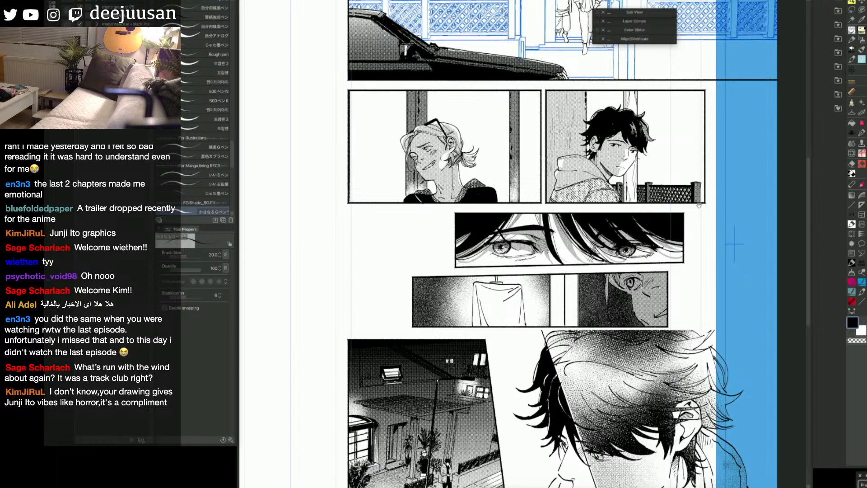
drag(709, 248, 713, 308)
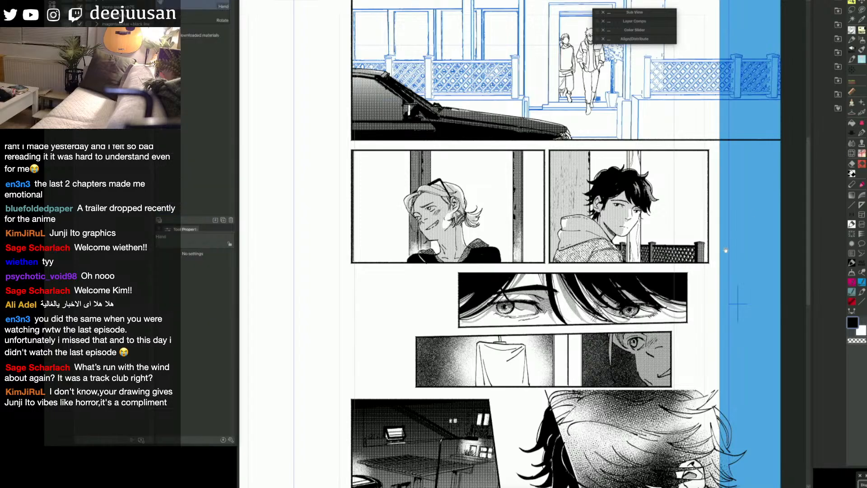
drag(726, 250, 717, 281)
Step: Select the wood-grained background strip behind the hooded, dark-haired character using a temporary fill
ctrl+shift+click(665, 227)
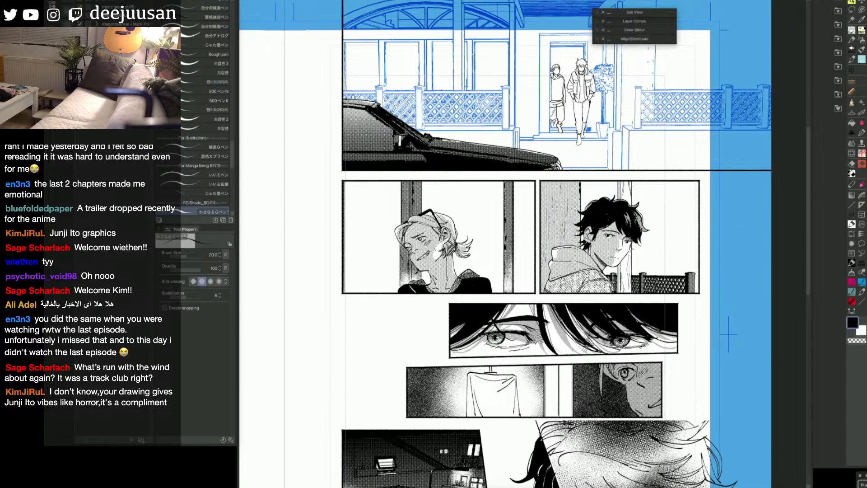
key(q)
click(525, 220)
key(ctrl+z)
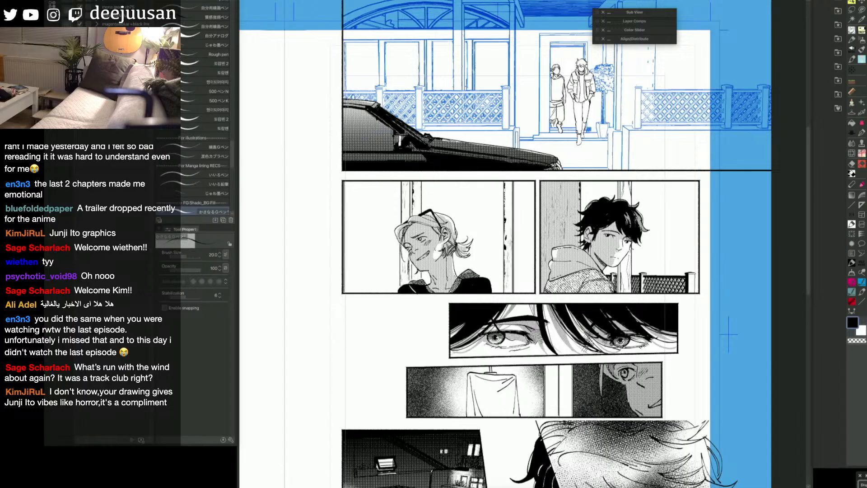
key(g)
click(560, 235)
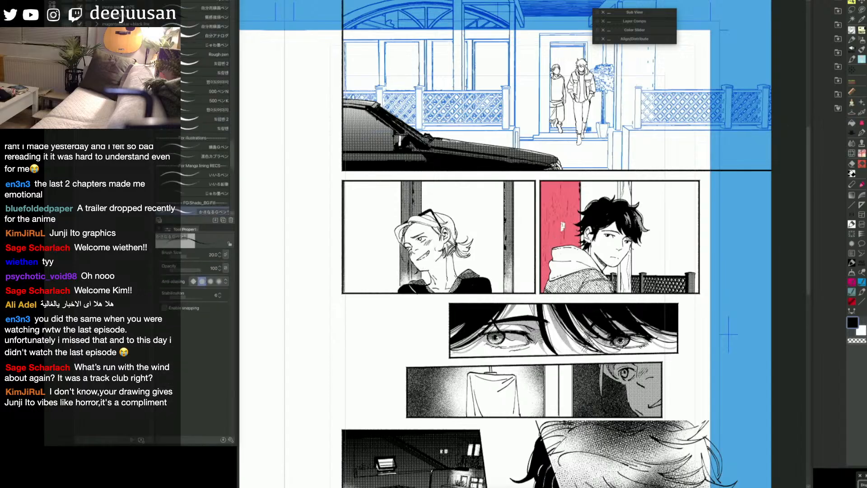
key(p)
key(ctrl+z)
Step: Choose the 観葉植物06 plant brush and try one stamp at size 250 over the selected strip
key(q)
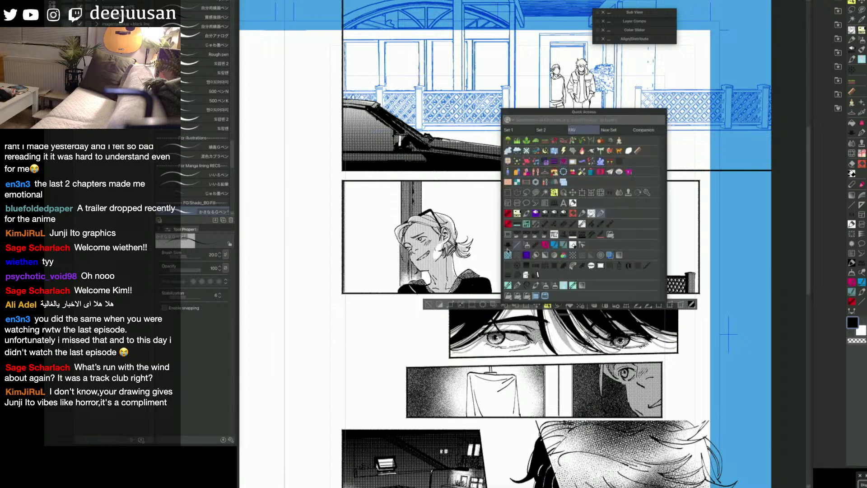
click(527, 141)
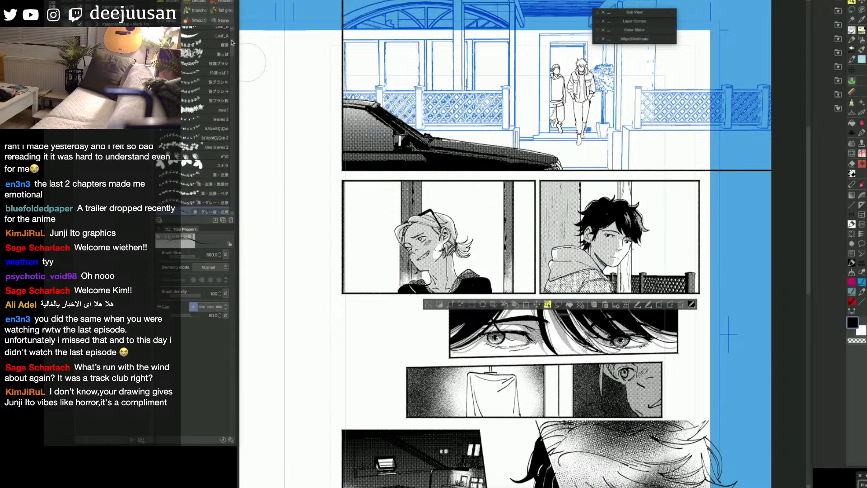
drag(232, 40, 233, 161)
click(204, 165)
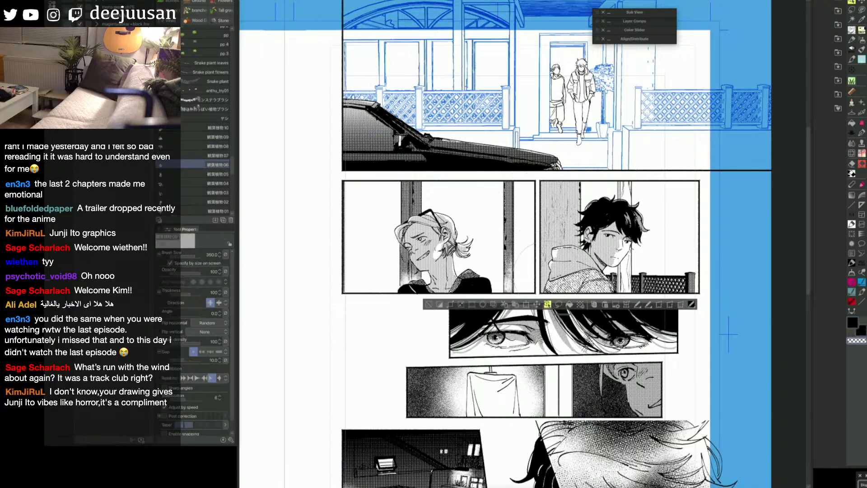
key(c)
click(553, 235)
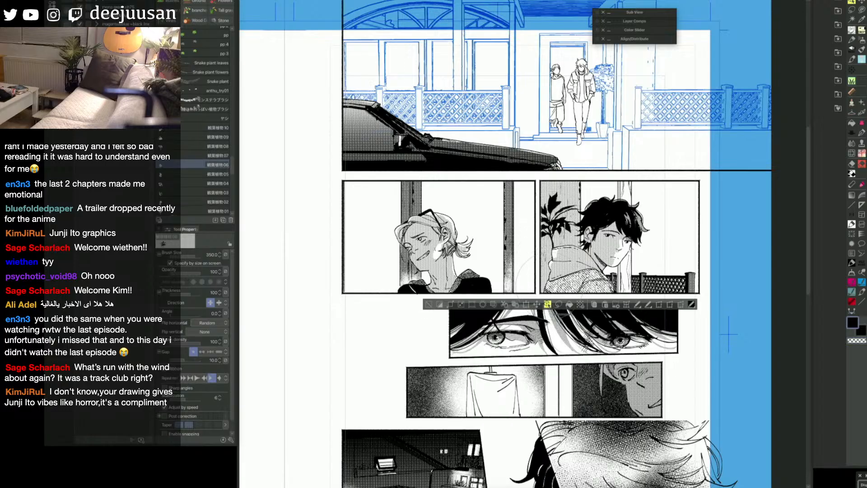
key(ctrl+z)
Step: Stamp overlapping dark plant leaves at size 600 over the strip behind the hooded character and clear the selection
key(bracketright)
key(bracketright)
click(537, 256)
key(ctrl+z)
key(bracketright)
click(531, 265)
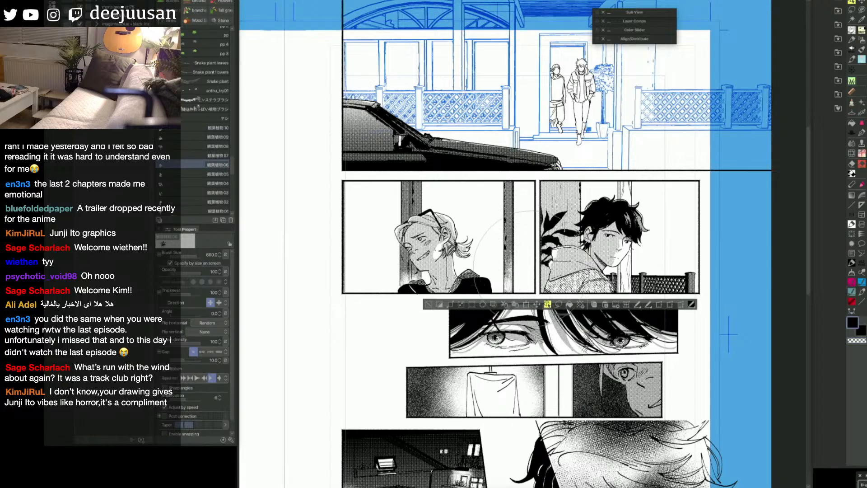
click(530, 262)
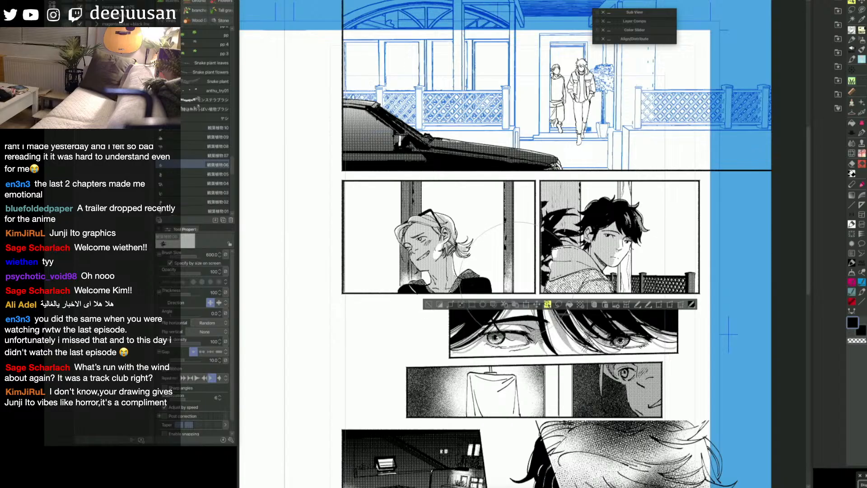
click(428, 304)
Step: Fill the open background areas on both sides of the post behind the dark-haired character with pink and select them
key(space)
drag(692, 333, 669, 335)
key(space)
drag(732, 304, 732, 302)
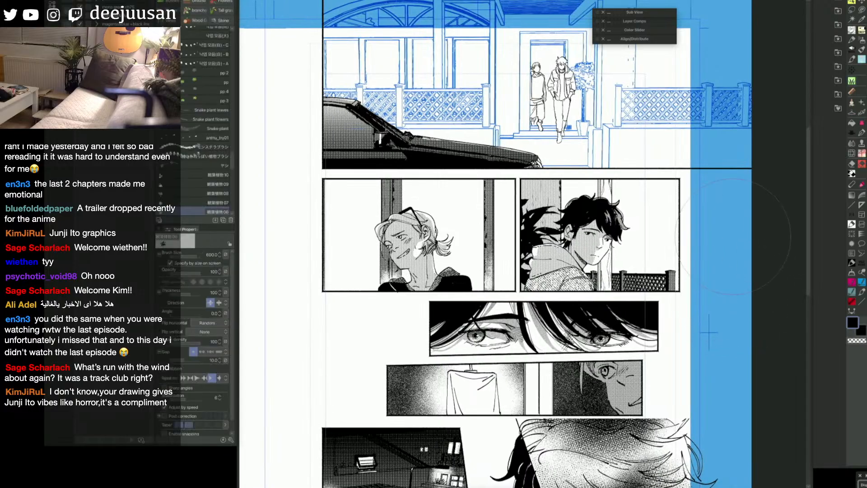
key(g)
click(663, 251)
click(590, 187)
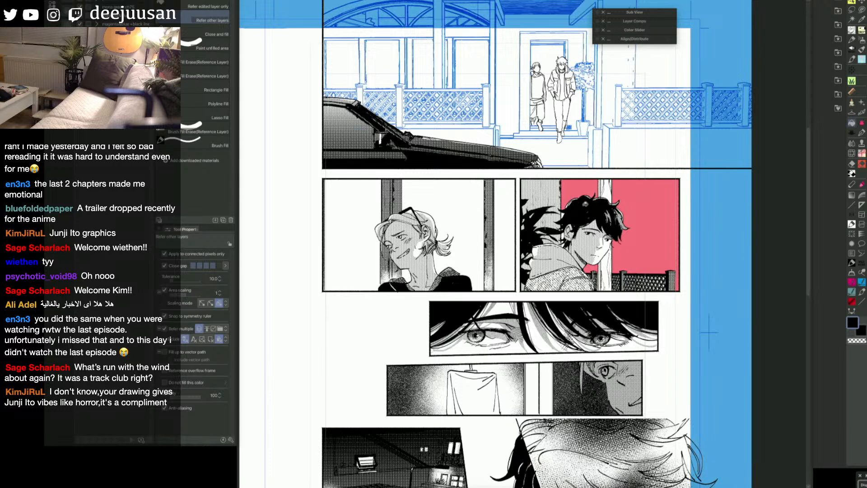
key(q)
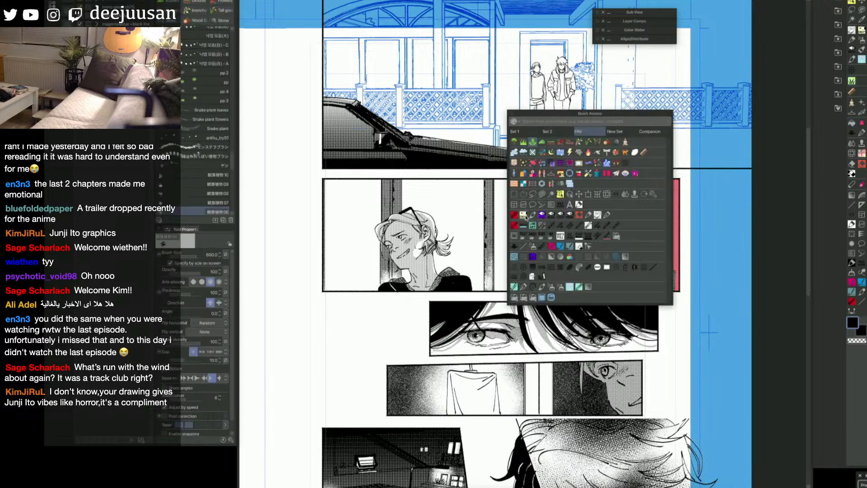
click(555, 221)
key(g)
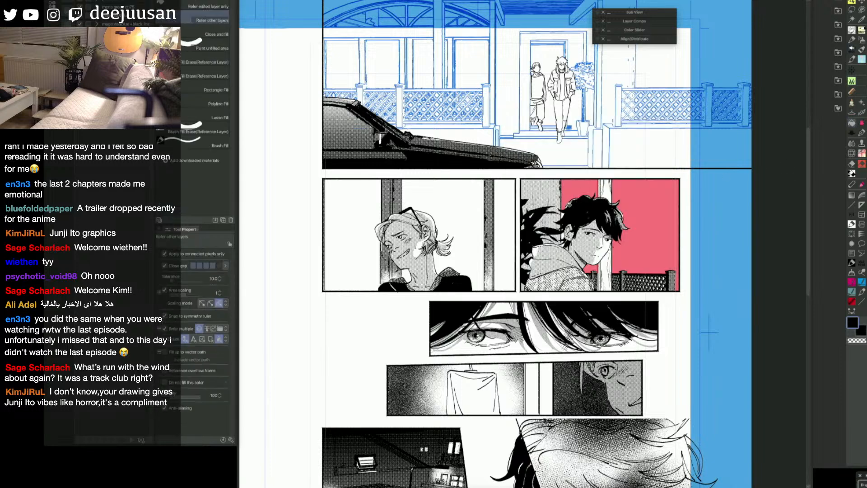
key(p)
key(q)
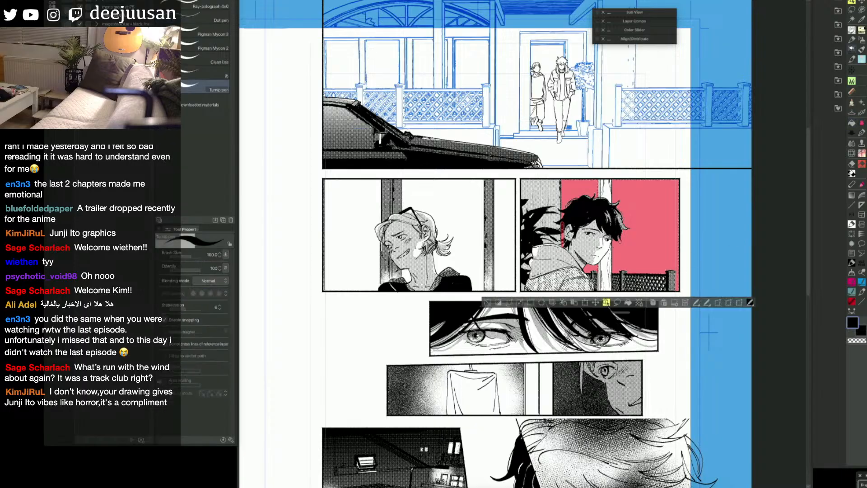
key(a)
click(580, 254)
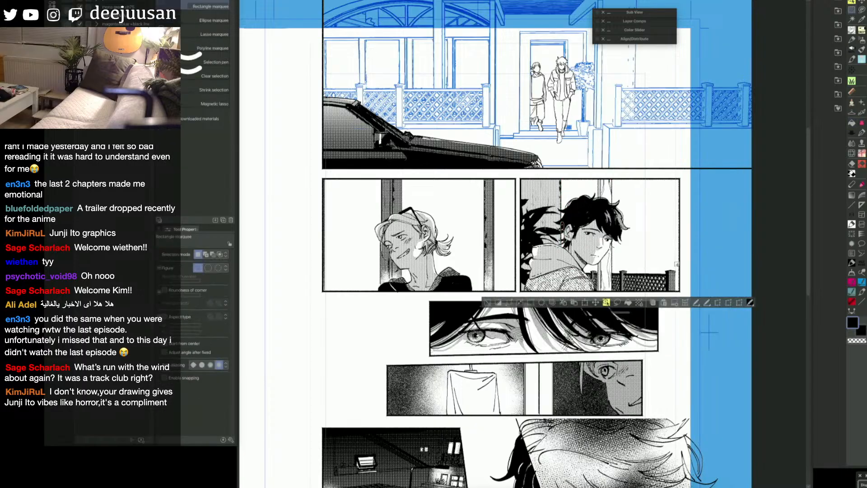
Step: Place the blue foliage and wall drawing in the background behind the dark-haired character and turn off its blue layer colour
drag(611, 263, 679, 293)
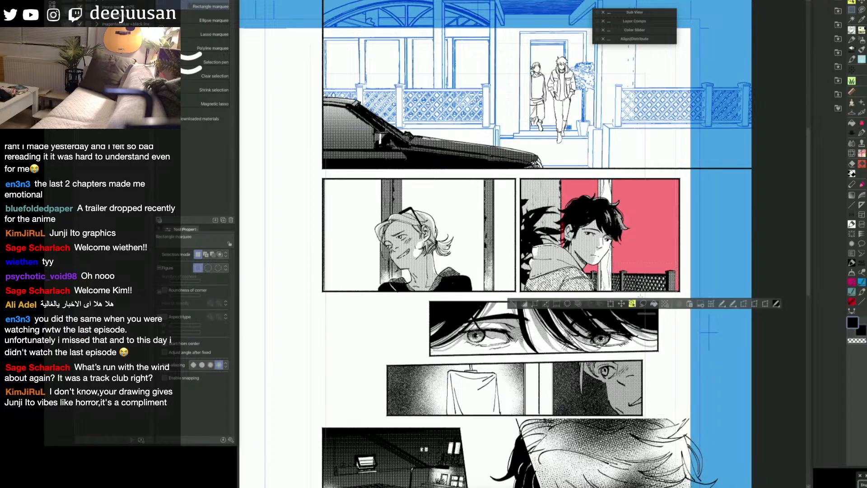
click(653, 304)
click(688, 303)
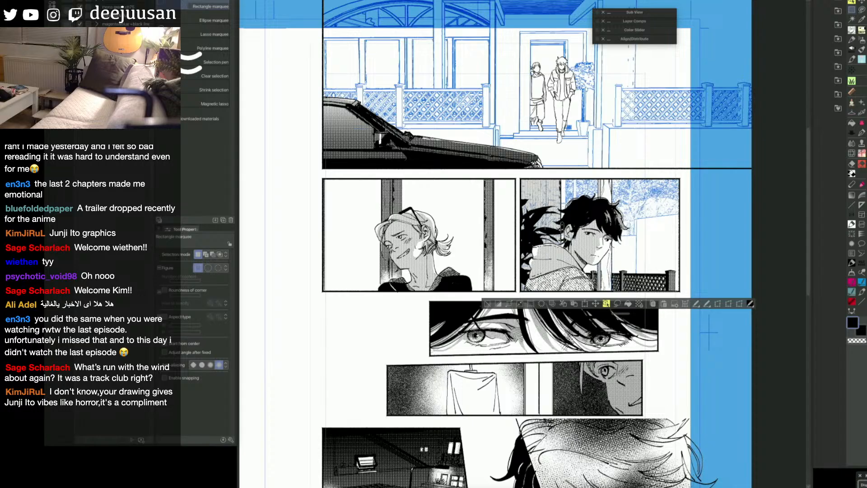
click(488, 304)
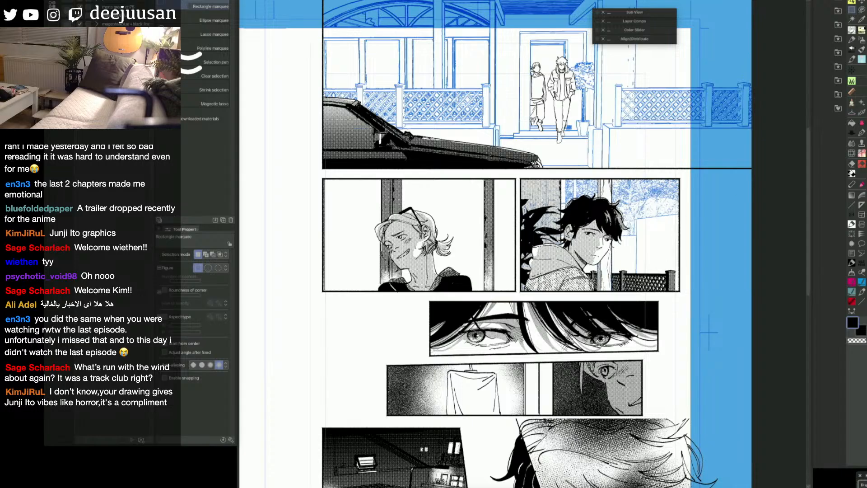
key(super+b)
key(super+b)
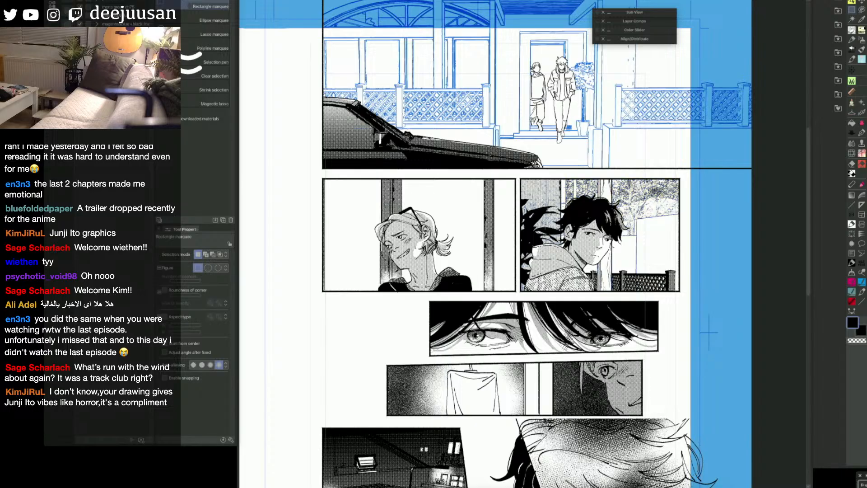
key(Delete)
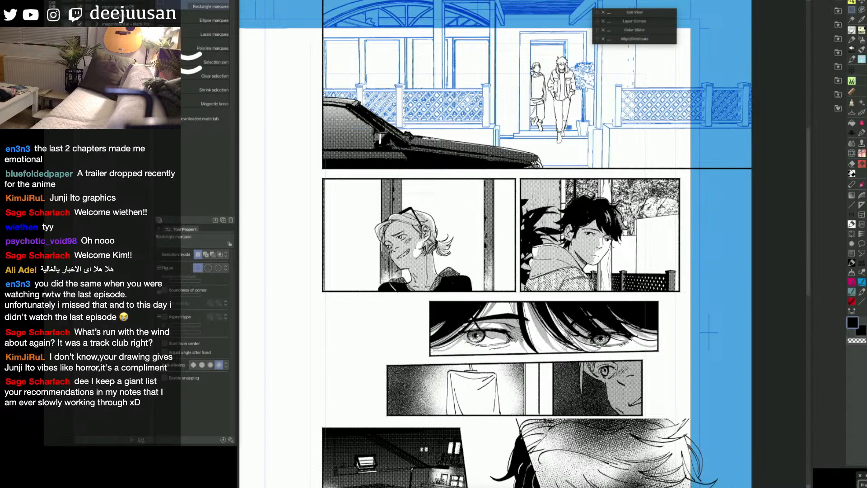
Step: Ink the edge of the wood-grained strip with the size 30 pen and tidy the wall above the fence with the size 60 eraser
key(e)
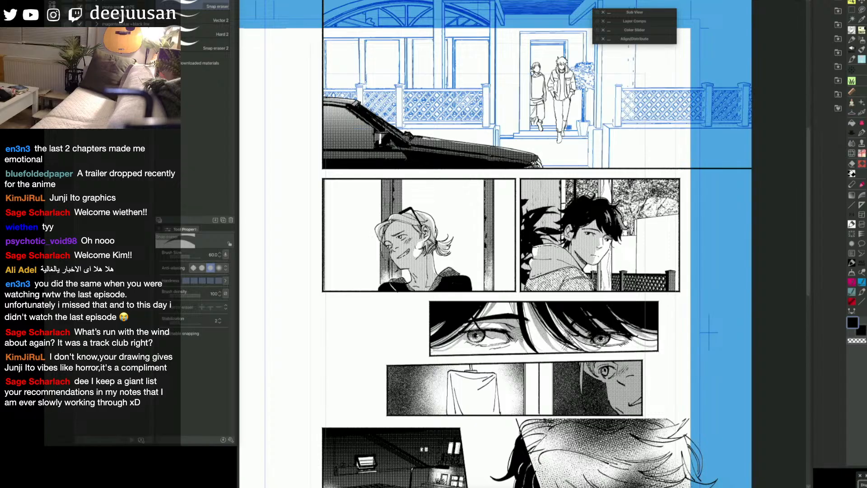
key(m)
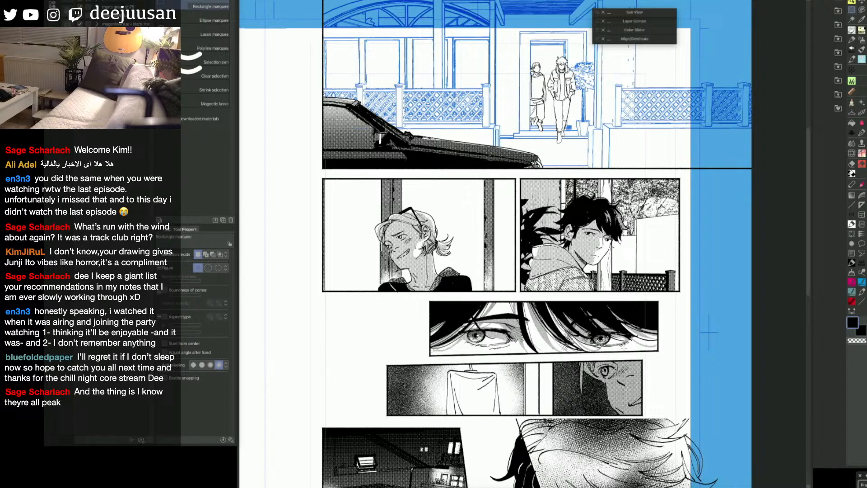
key(q)
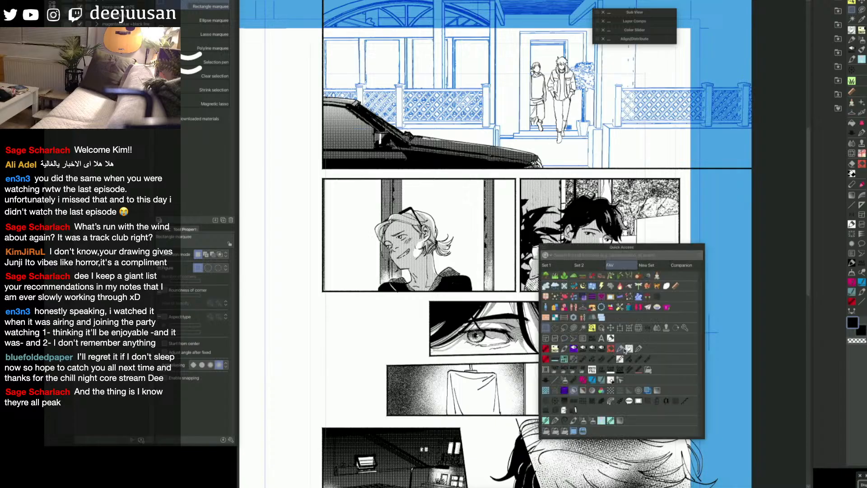
click(574, 349)
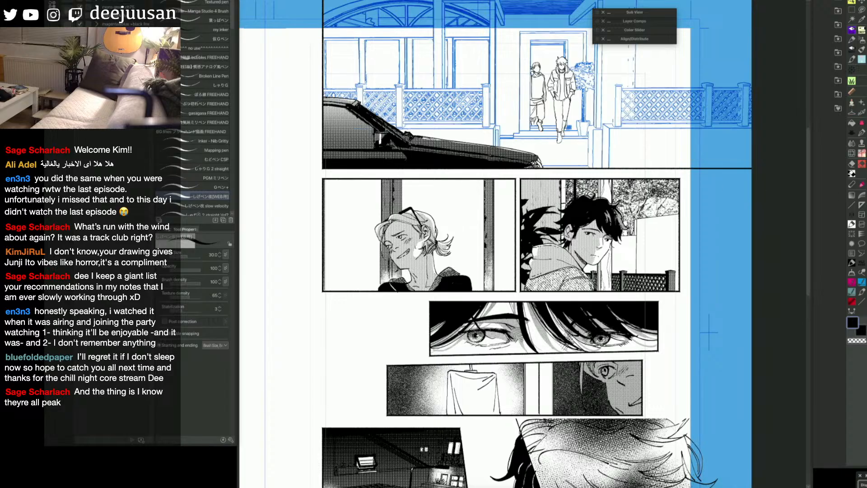
drag(564, 181, 564, 247)
key(e)
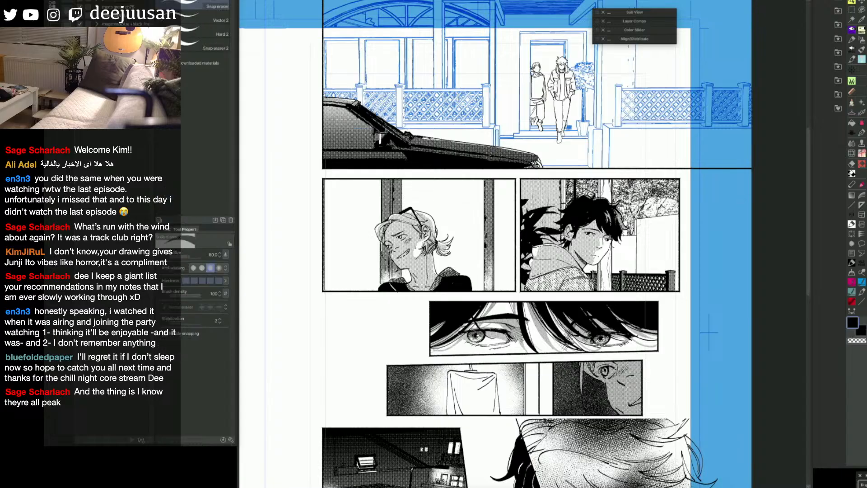
key(p)
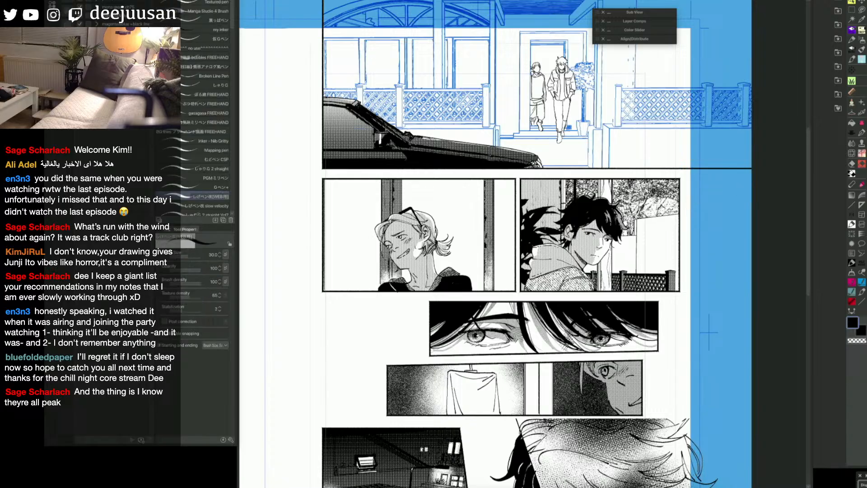
key(e)
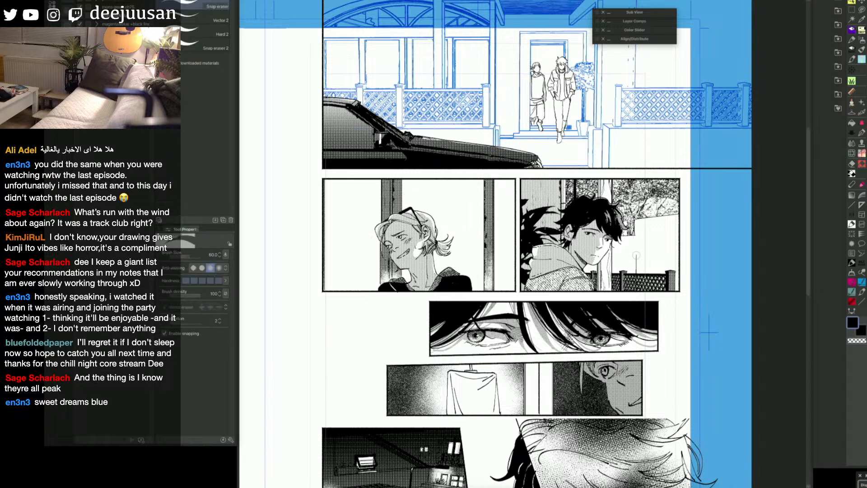
key(p)
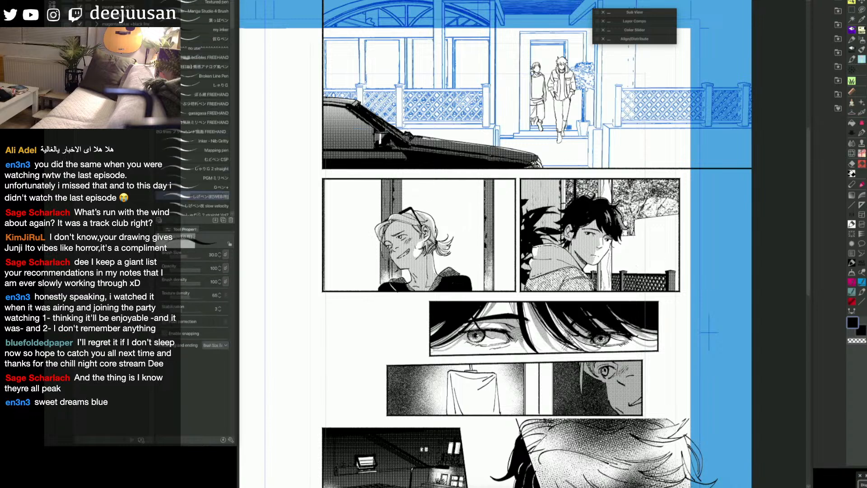
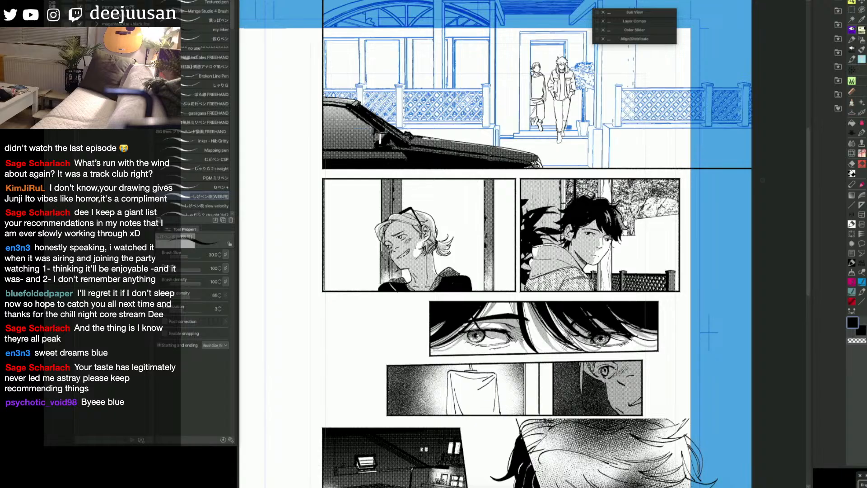
Step: Fill a red mask silhouette over the dark-haired character in the right middle comic panel and erase the spill below the frame
key(F6)
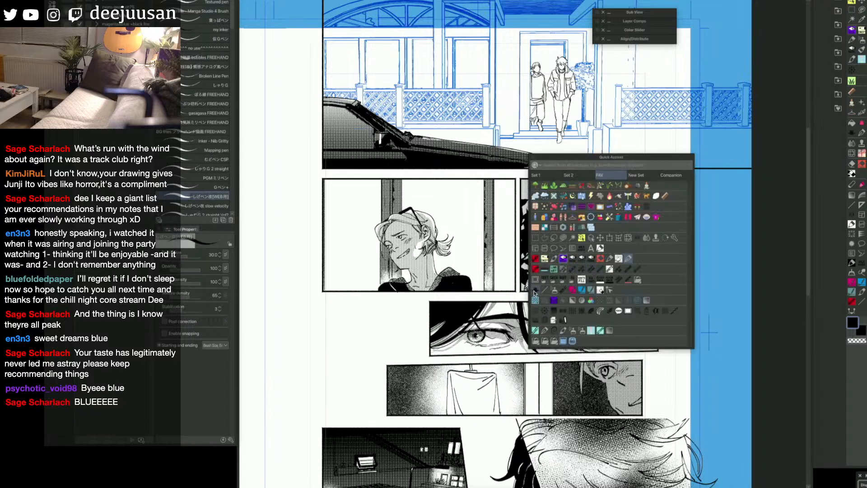
click(537, 312)
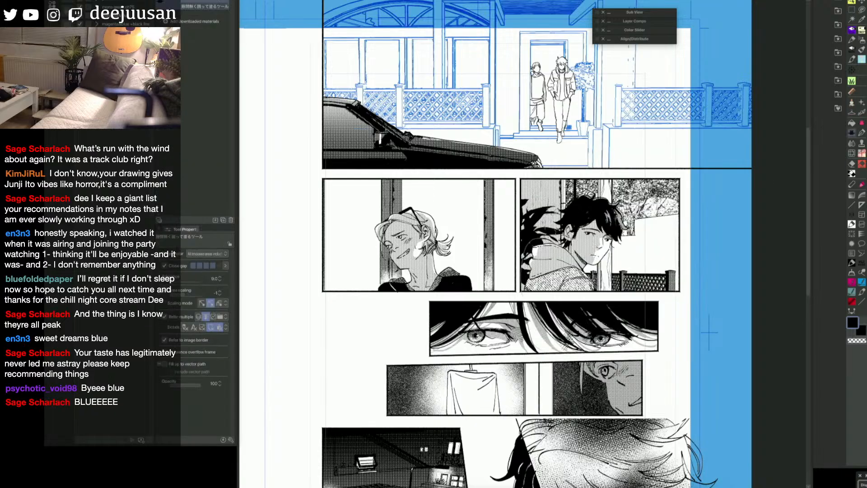
mouse_move(626, 239)
mouse_down()
mouse_move(607, 262)
mouse_move(604, 286)
mouse_move(531, 303)
mouse_up()
key(e)
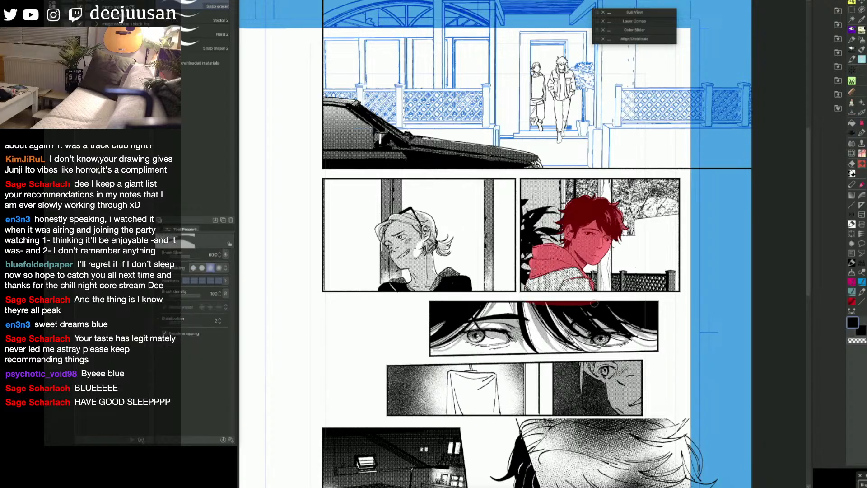
drag(595, 303, 533, 303)
Step: Cover the unmasked lower part of the dark-haired character's hoodie so the red silhouette reaches the panel frame
key(q)
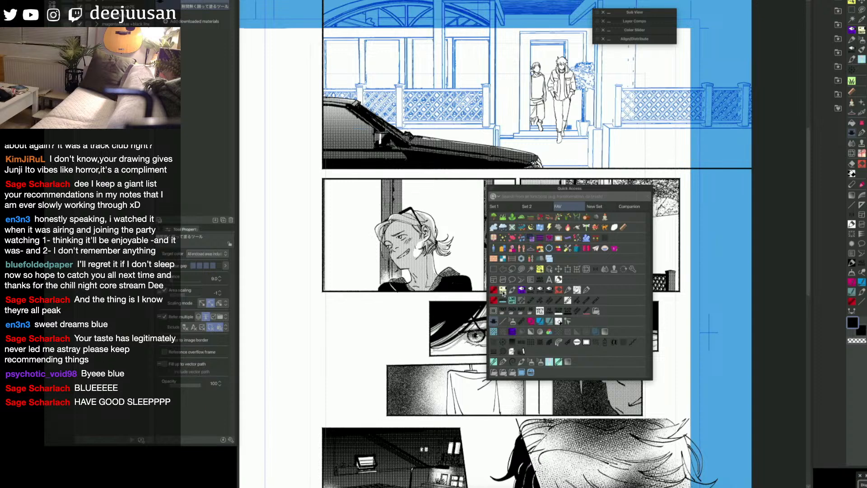
click(505, 294)
mouse_move(532, 292)
mouse_down()
mouse_move(597, 287)
mouse_move(525, 284)
mouse_up()
Step: Fill a red mask silhouette over the blond character in the left middle panel, including the gap beside the face and neck
key(q)
click(525, 329)
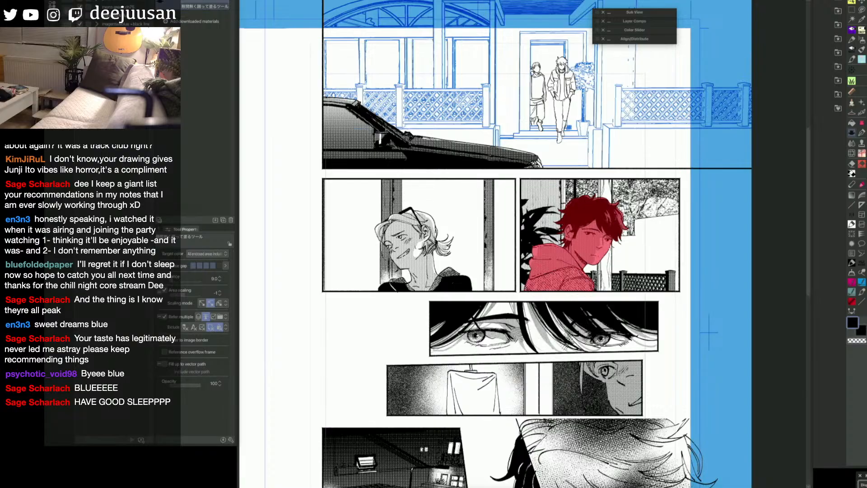
mouse_move(465, 268)
mouse_down()
mouse_move(541, 272)
mouse_move(451, 305)
mouse_move(451, 228)
mouse_move(552, 274)
mouse_move(506, 276)
mouse_up()
key(g)
click(502, 291)
key(u)
key(g)
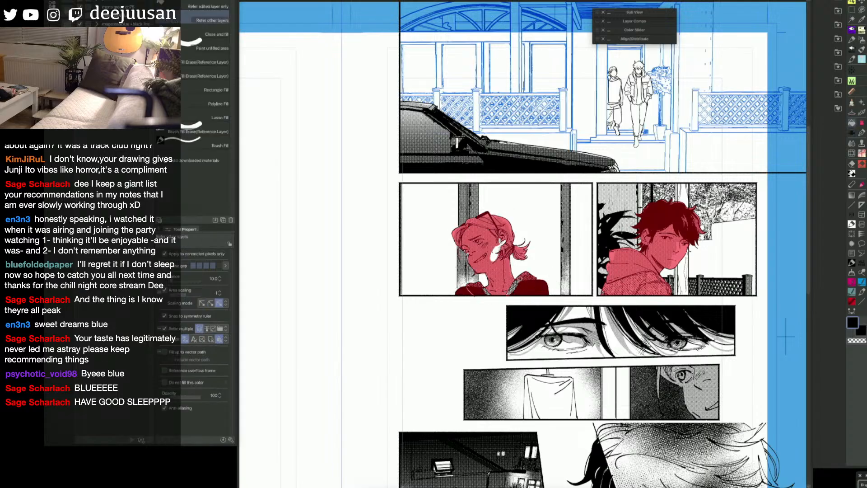
key(g)
mouse_move(511, 236)
mouse_down()
mouse_move(502, 229)
mouse_move(510, 237)
mouse_up()
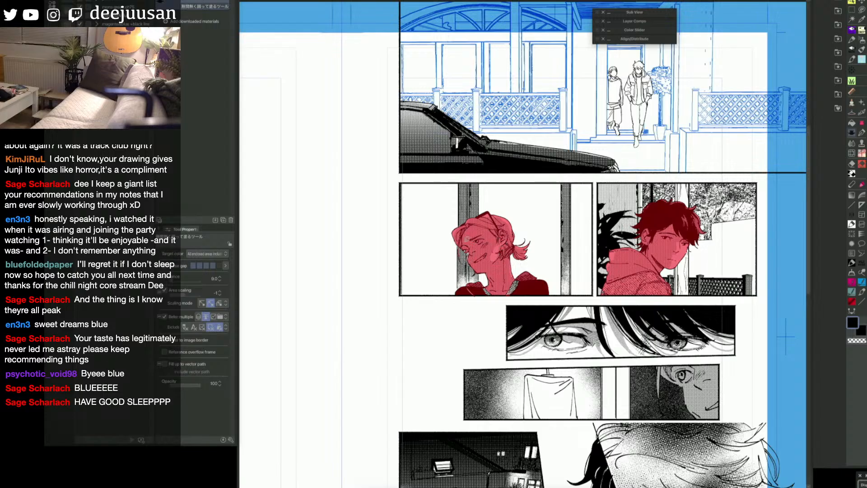
Step: Paint over the remaining gaps in the blond character's mask around the neck and collar with the Turnip pen
key(g)
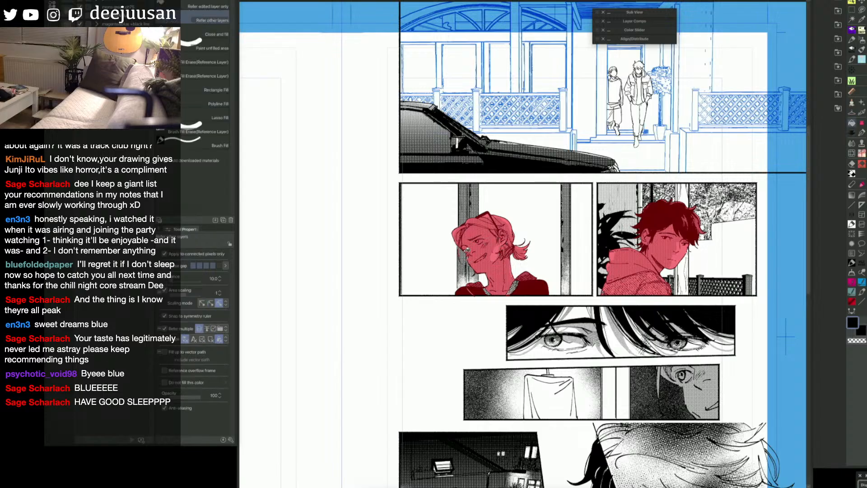
key(g)
key(q)
click(451, 243)
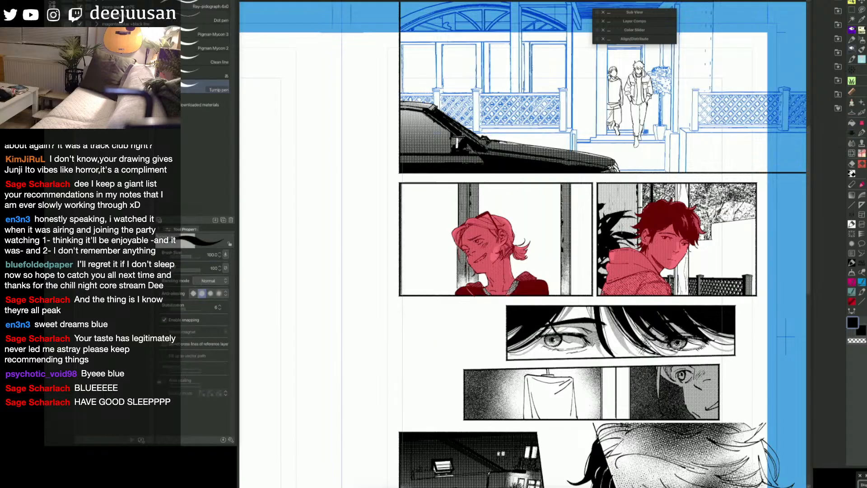
mouse_move(483, 288)
mouse_down()
mouse_move(488, 295)
mouse_move(520, 280)
mouse_up()
Step: Convert the red mask to a selection of both characters, fill it with white on the layer below, and deselect
key(q)
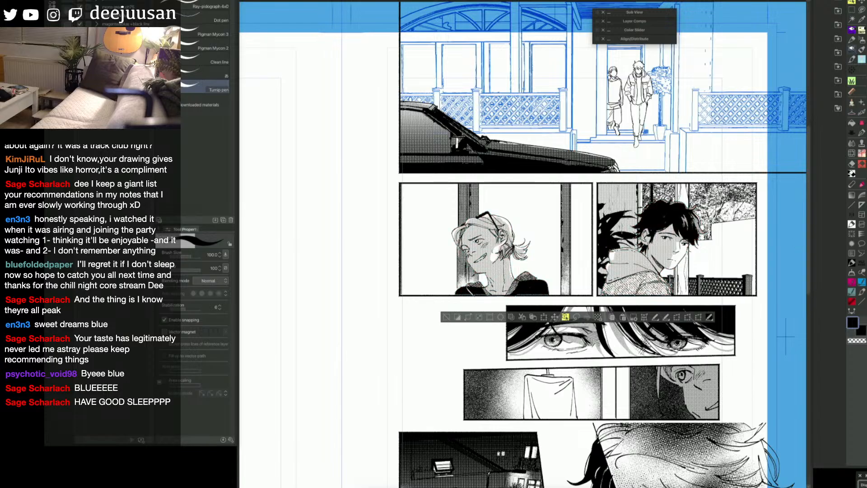
key(alt+bracketleft)
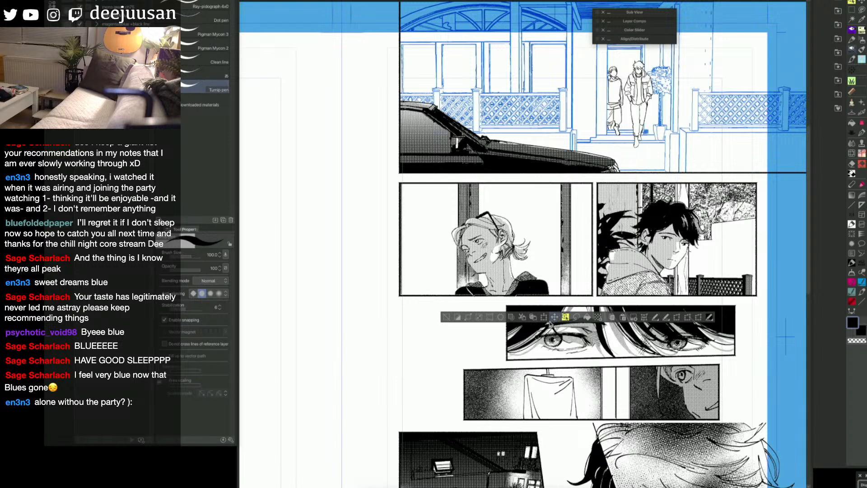
key(x)
alt+click(717, 262)
click(587, 317)
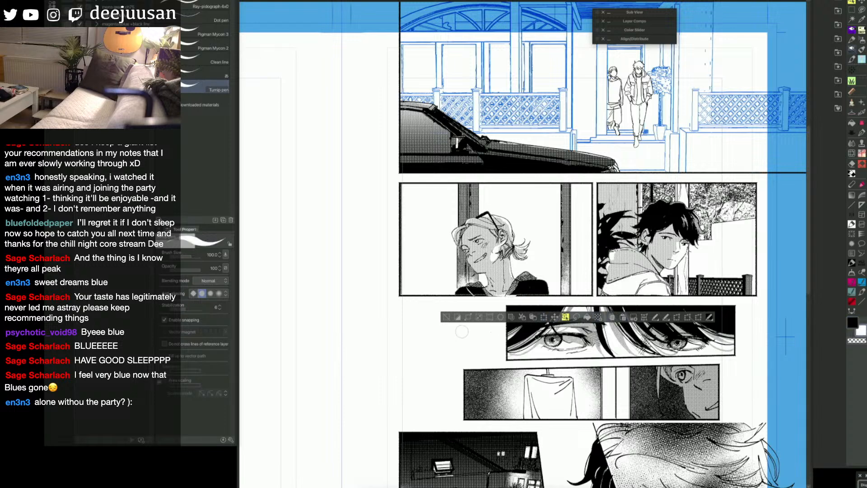
click(447, 317)
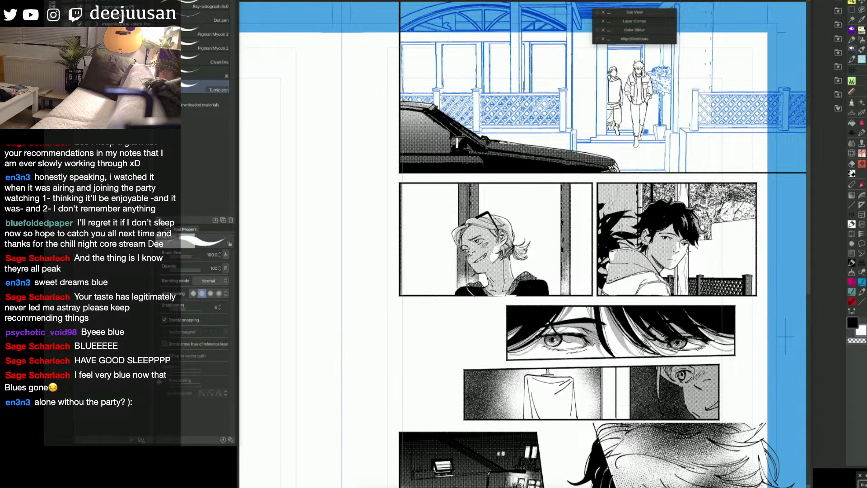
key(ctrl+v)
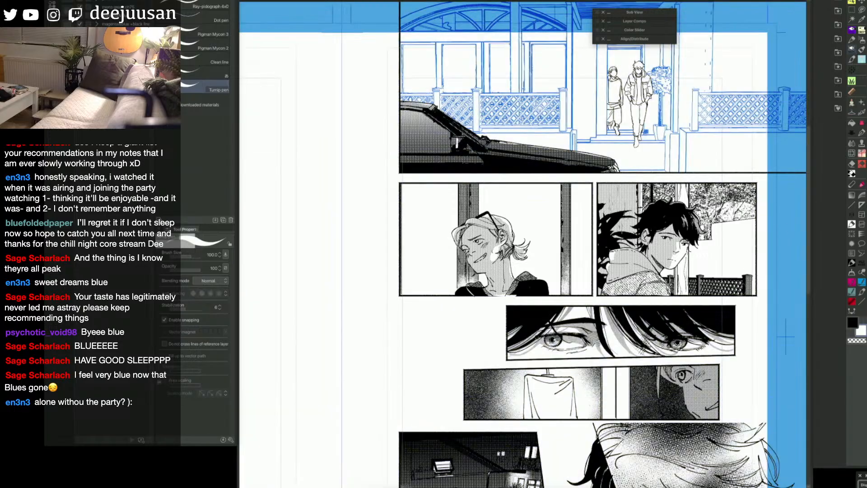
key(space)
drag(723, 359, 661, 383)
key(space)
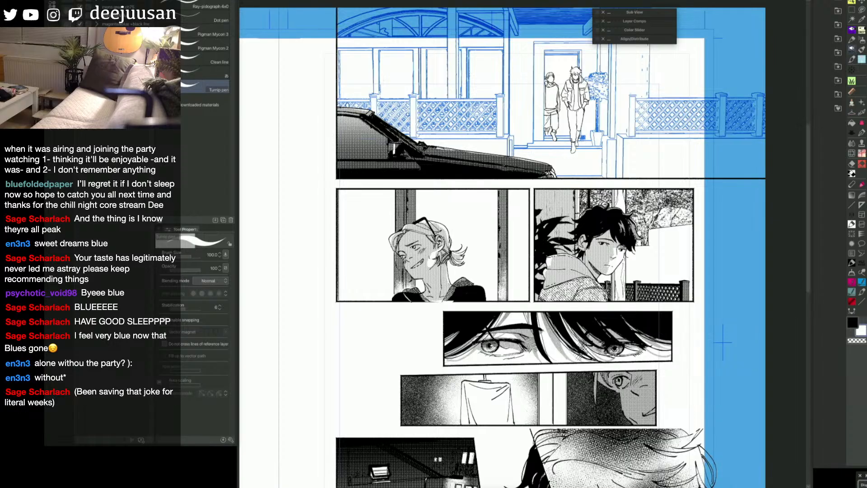
key(q)
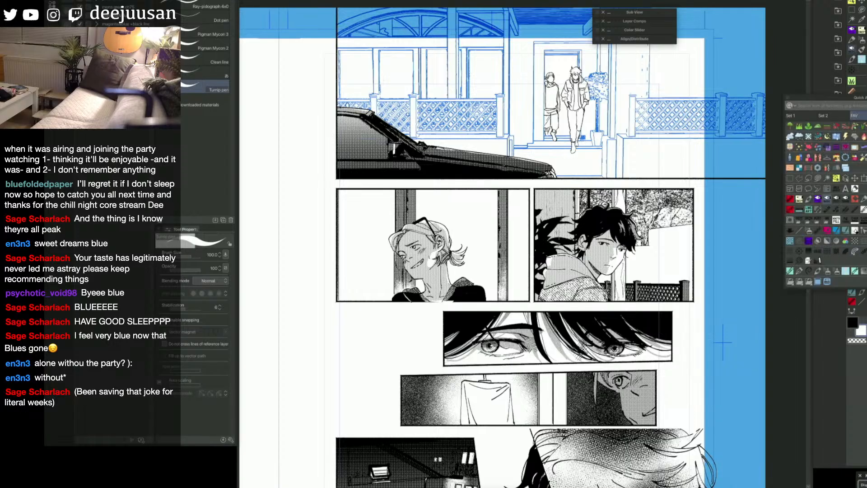
click(864, 254)
drag(456, 255, 457, 280)
key(ctrl+z)
Step: Select the right middle panel with a rectangular marquee and apply a top-down Manga gradient behind the dark-haired character
key(q)
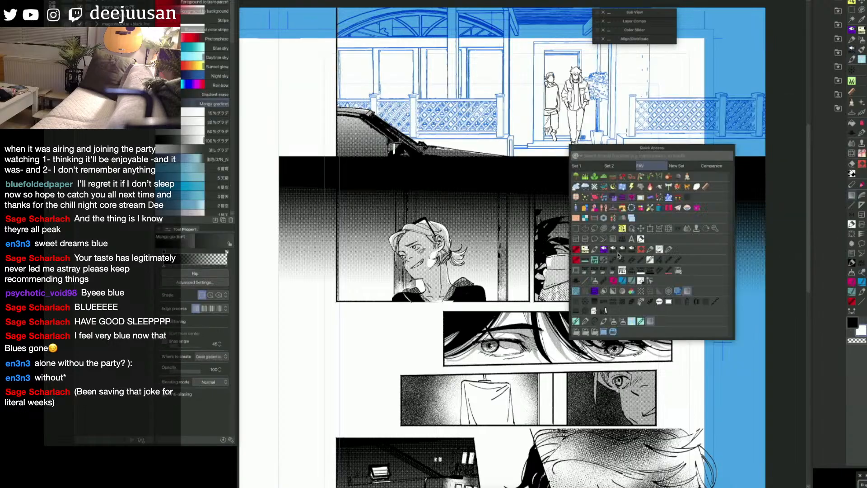
click(576, 230)
drag(695, 188, 534, 302)
key(q)
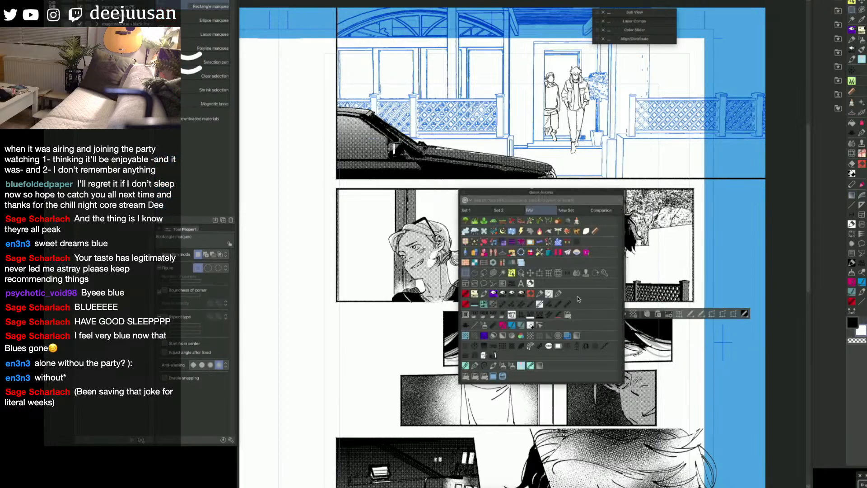
click(577, 335)
drag(663, 185, 665, 302)
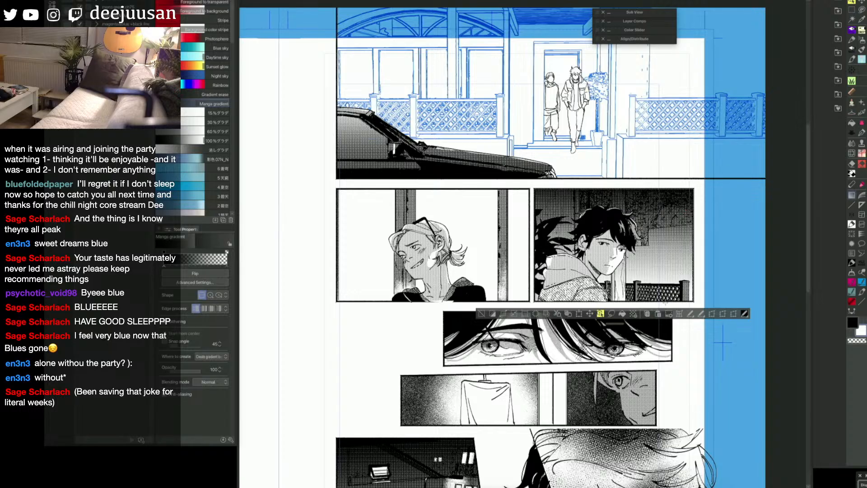
Step: Erase the gradient from the wall and plant behind the dark-haired character and from the post beside the head
key(e)
mouse_move(579, 191)
mouse_down()
mouse_move(566, 248)
mouse_move(556, 233)
mouse_move(540, 251)
mouse_up()
drag(624, 191, 625, 214)
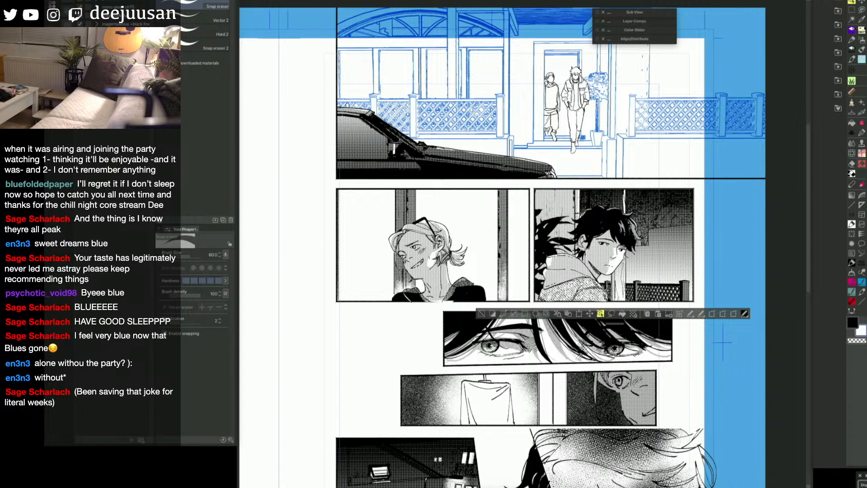
Step: Try the dotted tone brush in transparent colour on the right middle panel, clear the selection, and undo the gradient
key(q)
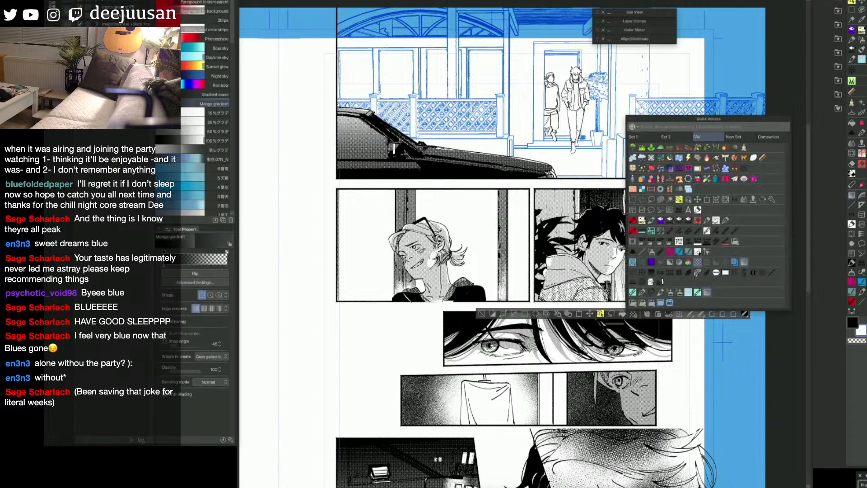
click(642, 272)
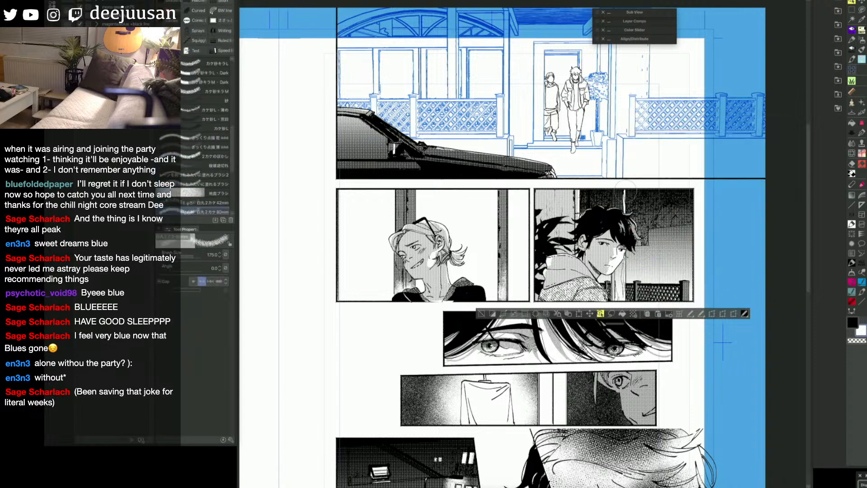
key(c)
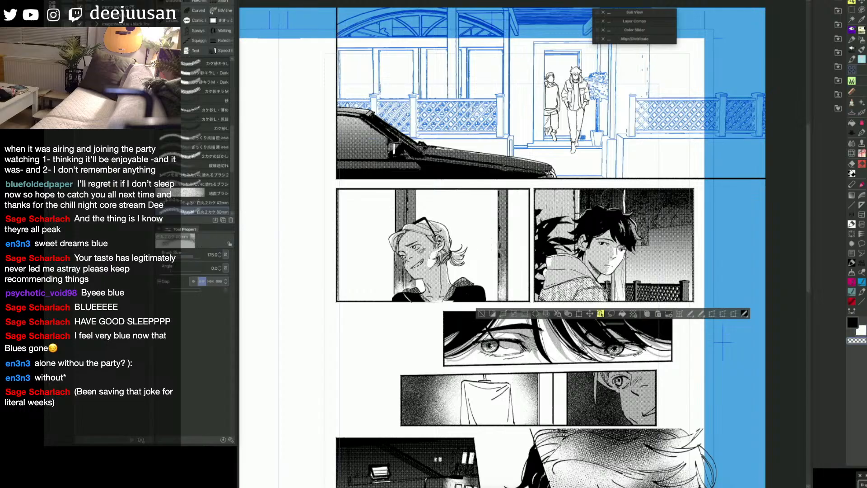
key(q)
key(q)
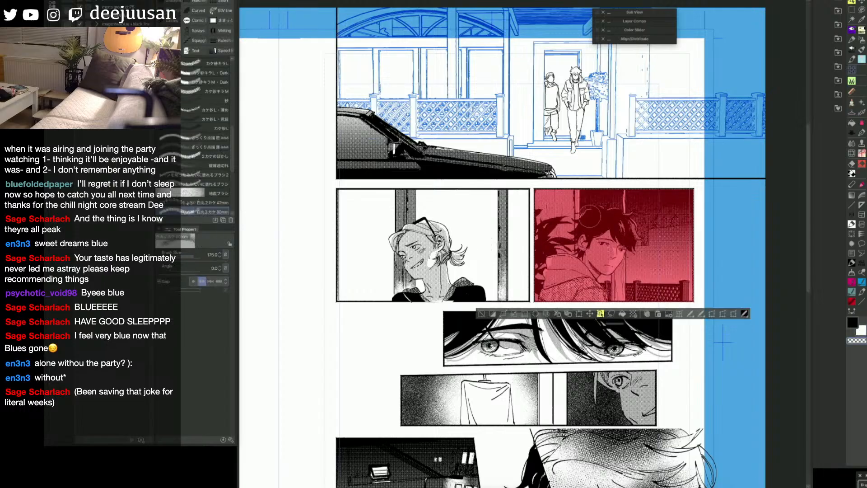
click(481, 314)
key(ctrl+z)
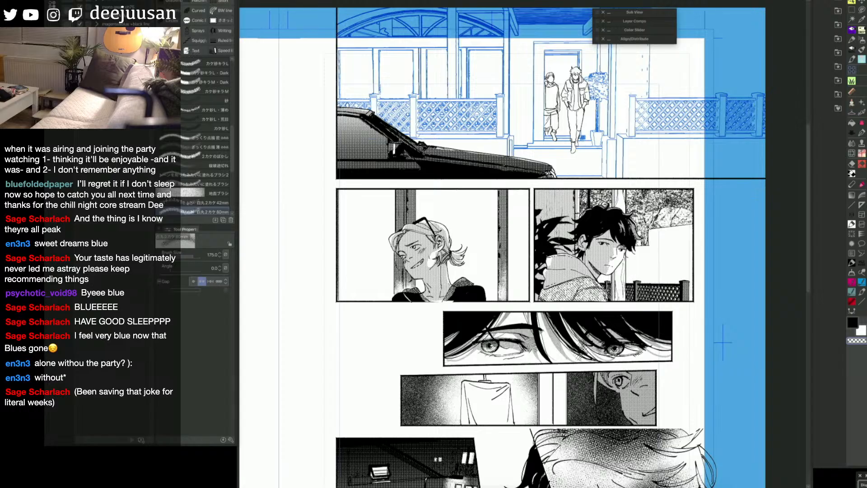
Step: Try reapplying the dark gradient tone to the background of the right middle panel and undo it
click(851, 176)
click(665, 195)
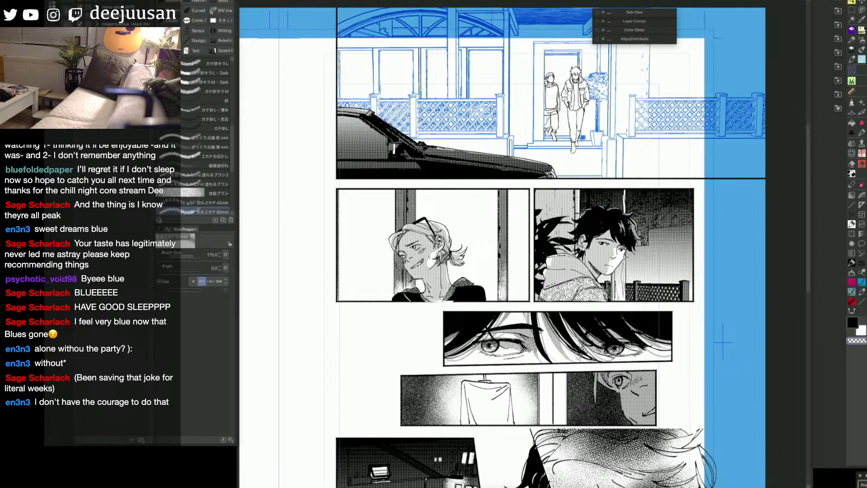
key(q)
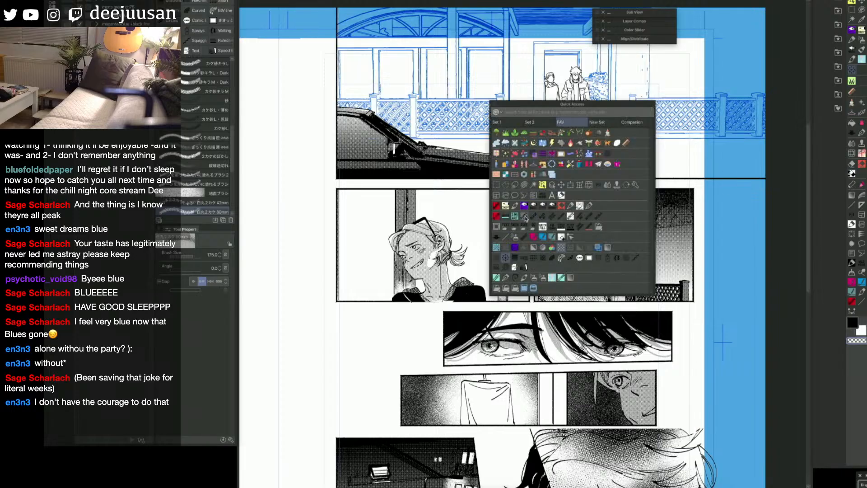
click(495, 186)
key(ctrl+z)
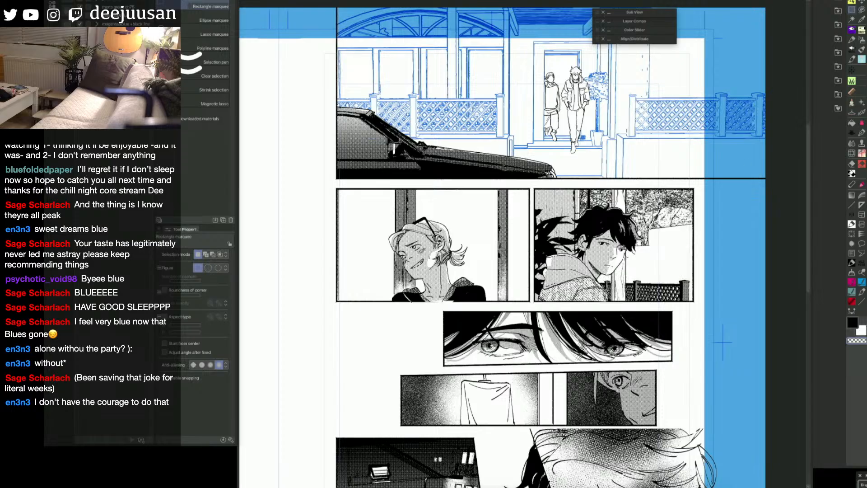
Step: Select the background areas on both sides of the post behind the dark-haired character and apply the dark gradient tone there
drag(613, 189, 580, 236)
mouse_move(626, 189)
shift+mouse_down()
mouse_move(681, 296)
mouse_move(693, 289)
shift+mouse_up()
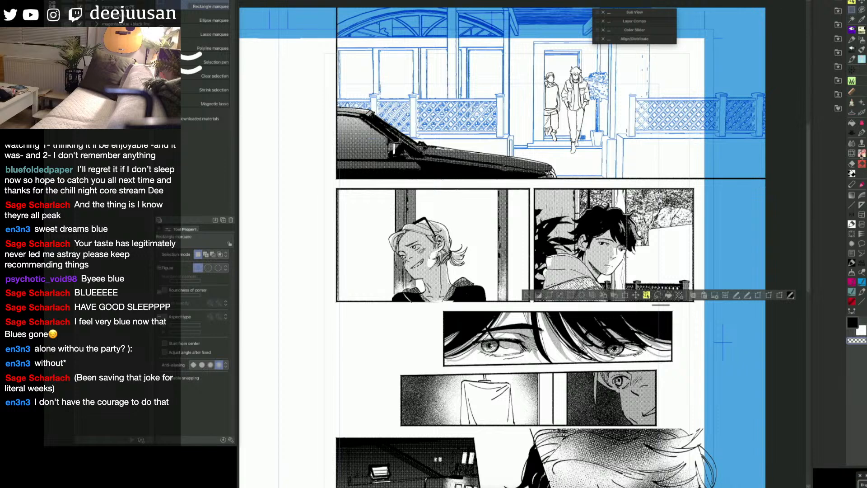
click(862, 156)
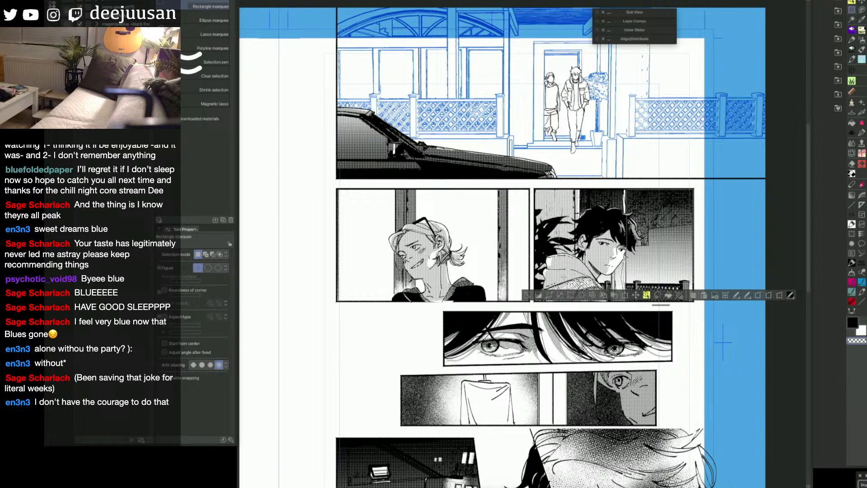
drag(613, 188, 579, 249)
key(ctrl+z)
drag(613, 189, 580, 237)
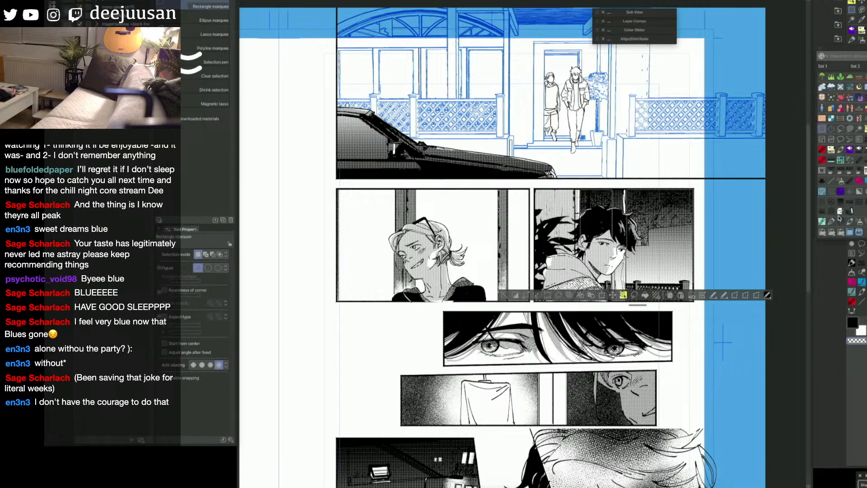
Step: Soften the gradient near the top of the post with an enlarged dotted tone brush in transparent colour, and deselect
click(829, 200)
key(bracketright)
key(bracketright)
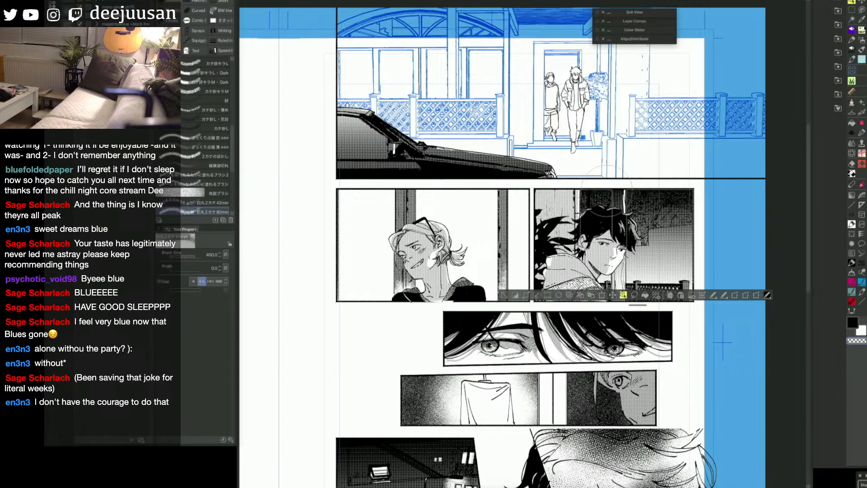
mouse_move(622, 180)
mouse_down()
mouse_move(596, 186)
mouse_move(625, 180)
mouse_up()
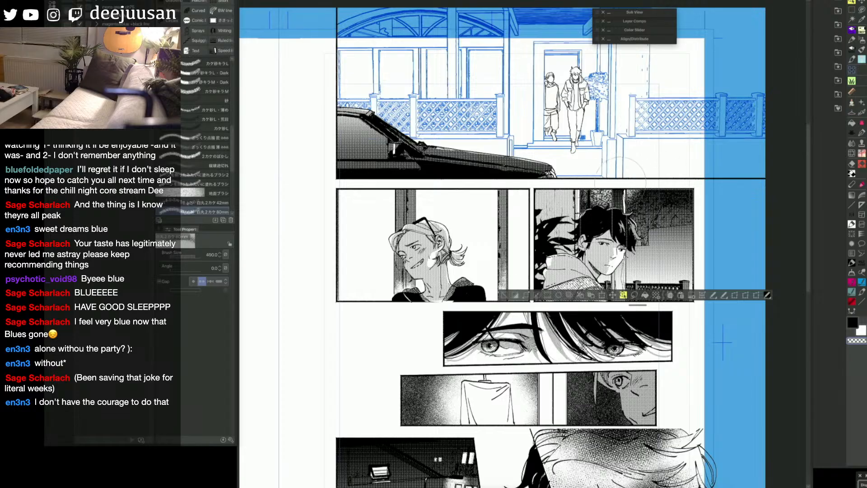
key(ctrl+d)
drag(504, 293, 555, 277)
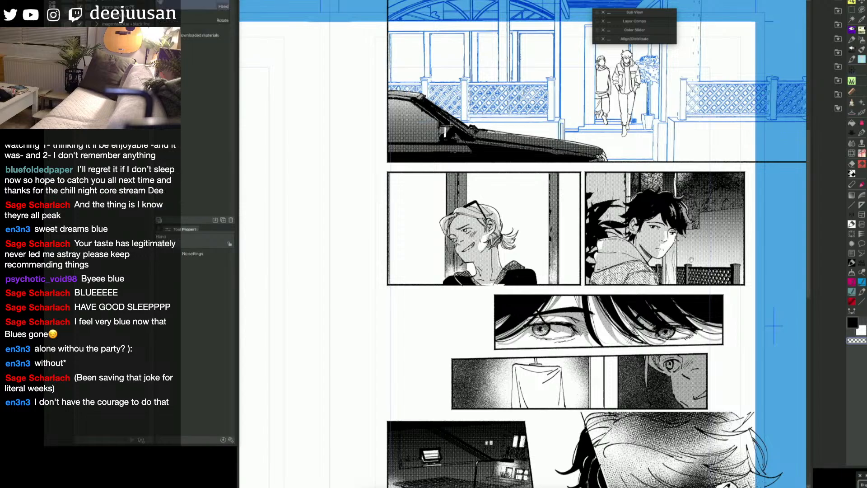
mouse_move(690, 284)
mouse_down()
mouse_move(707, 357)
mouse_move(703, 298)
mouse_up()
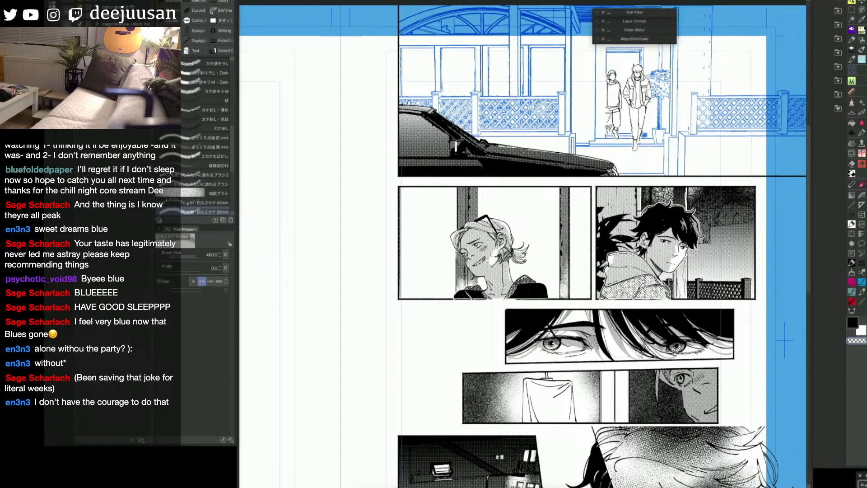
Step: Compare the middle panels with and without the dark tone on the posts by undoing and redoing it
key(ctrl+z)
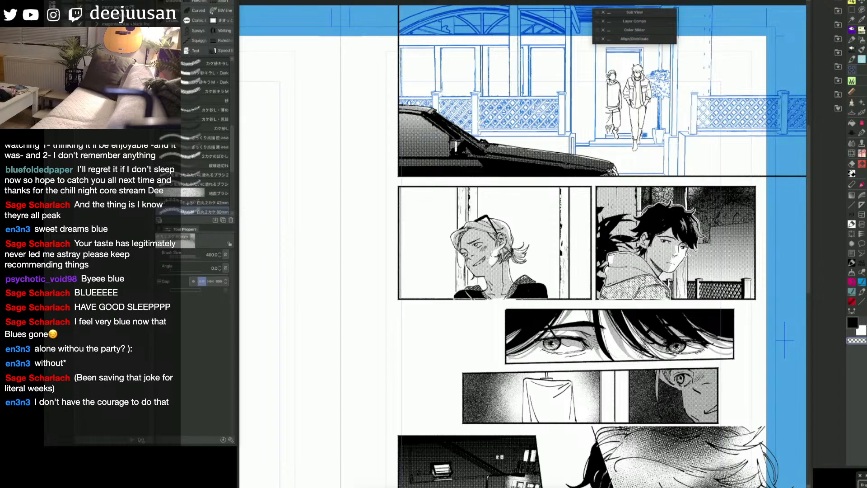
key(ctrl+y)
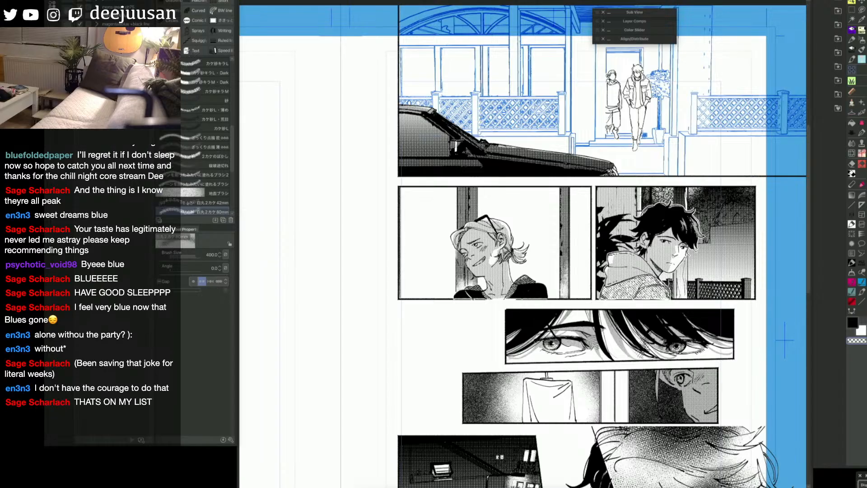
key(ctrl+y)
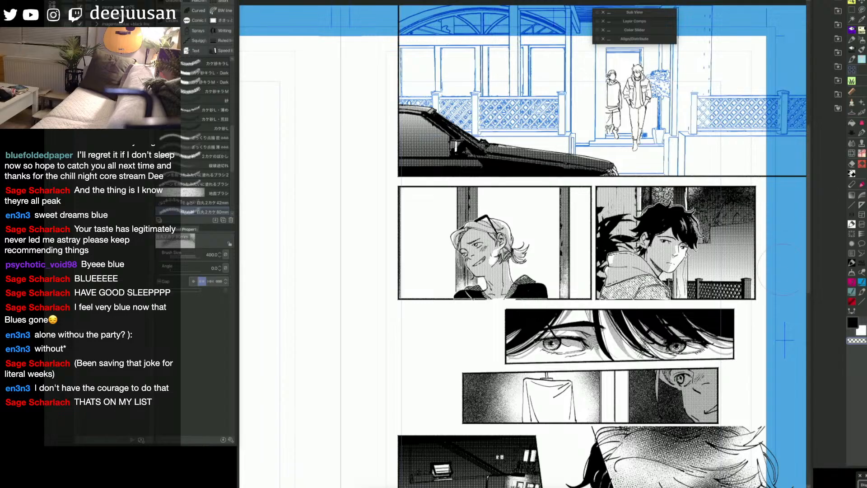
key(space)
key(space)
scroll(788, 264, down, 2)
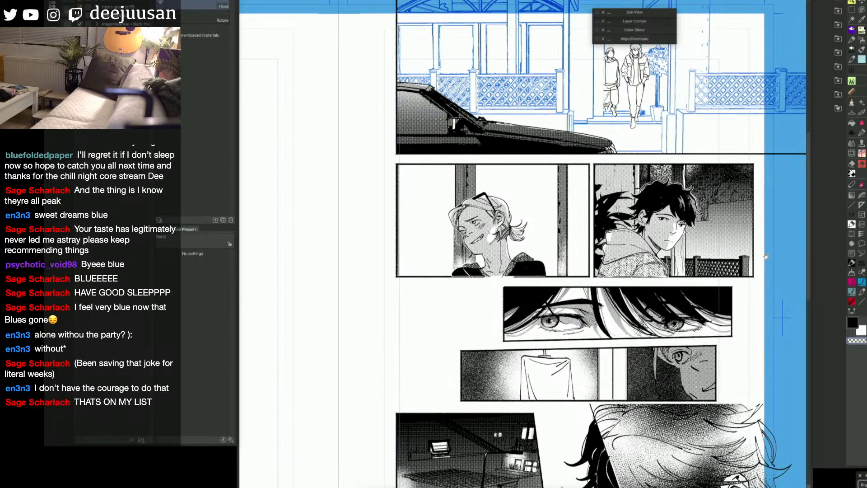
scroll(752, 337, down, 1)
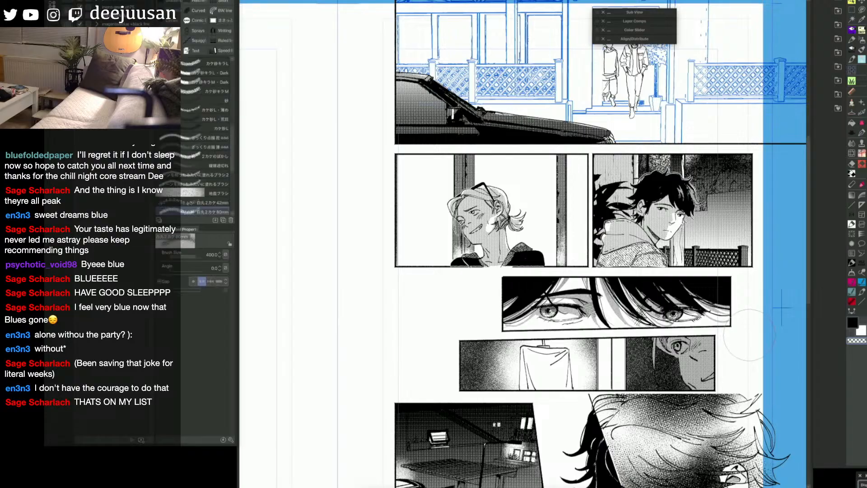
key(space)
drag(755, 333, 726, 333)
key(space)
key(space)
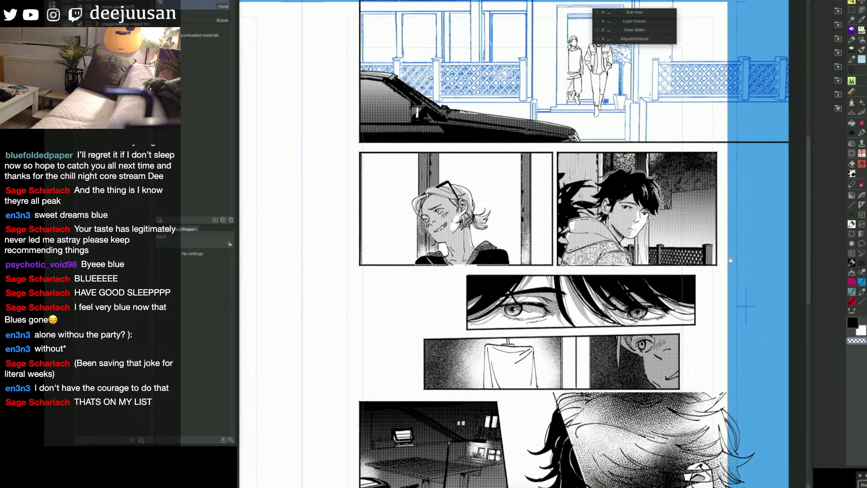
drag(728, 262, 761, 350)
Step: Select both middle panels with a rectangle, try clearing the artwork layer by layer, undo the deletions and deselect
key(q)
click(690, 322)
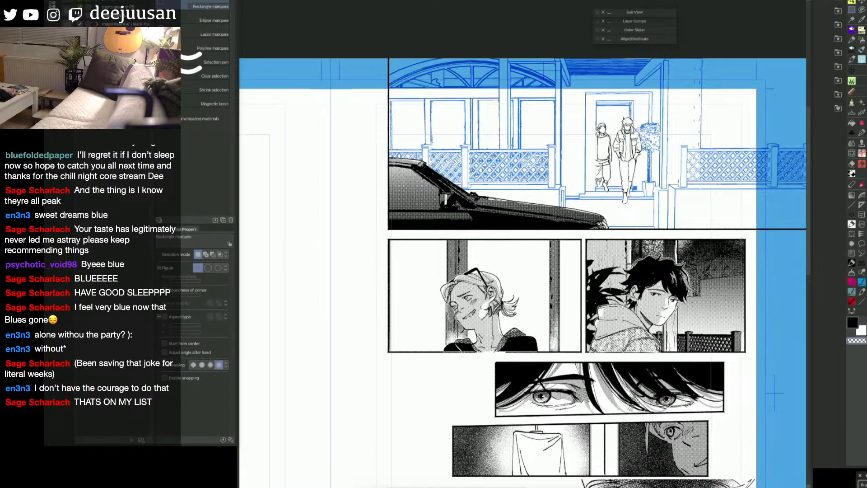
drag(751, 236, 382, 357)
key(o)
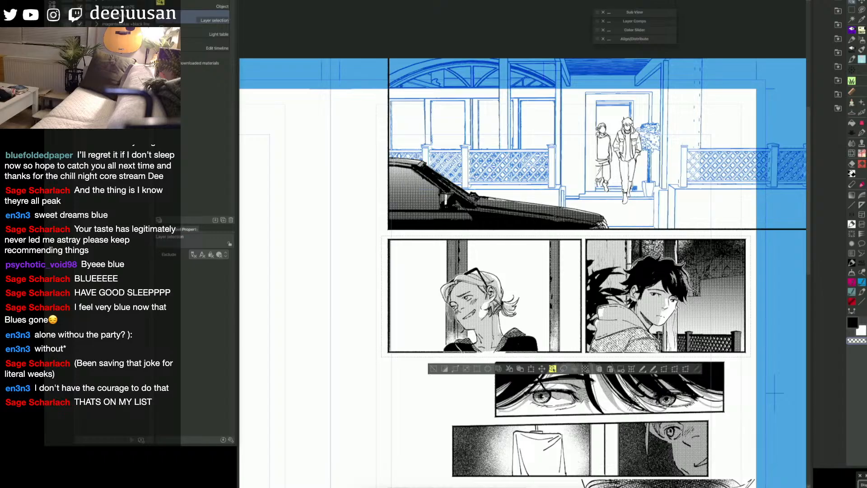
key(Delete)
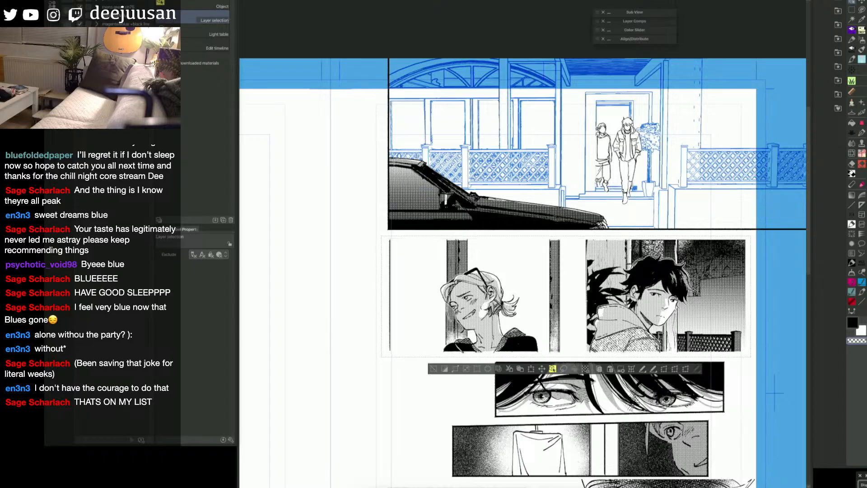
key(ctrl+z)
key(Delete)
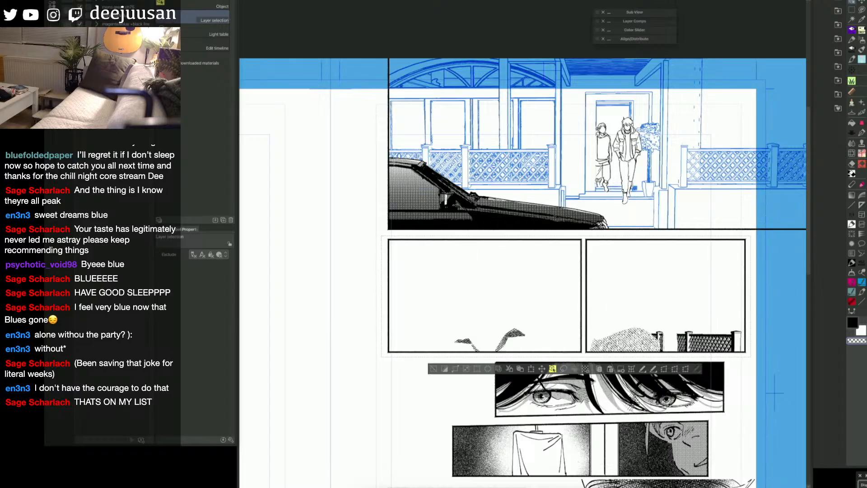
key(ctrl+z)
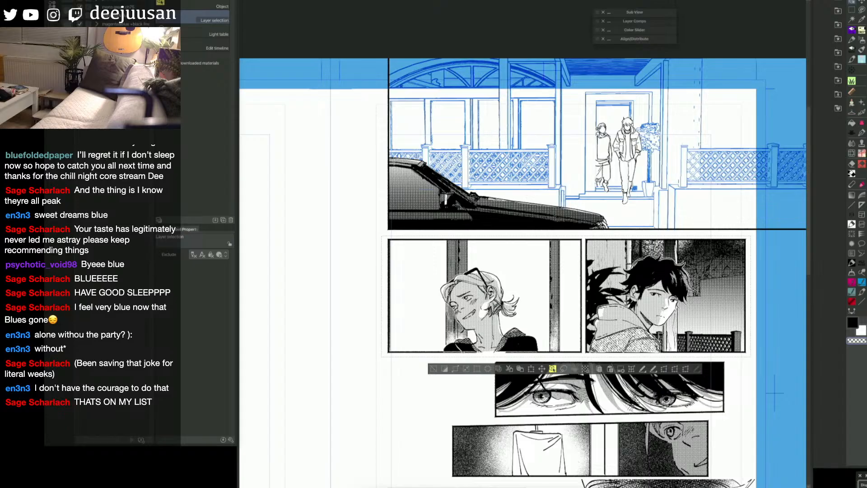
key(Delete)
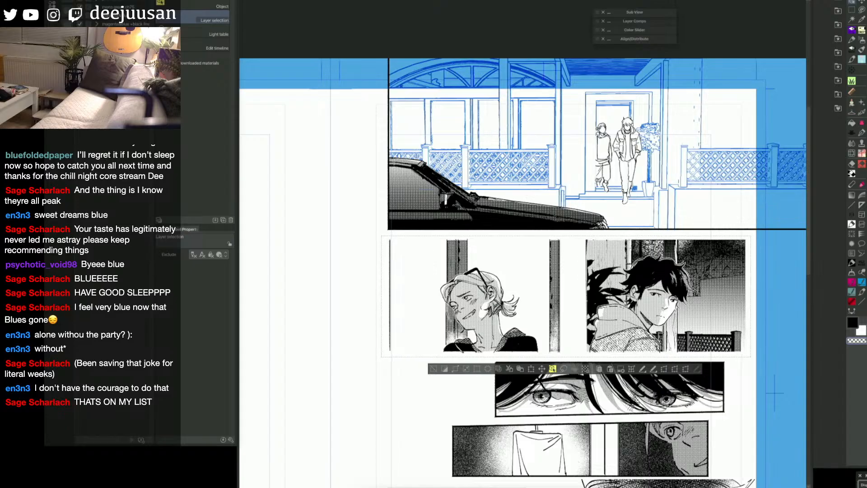
key(Delete)
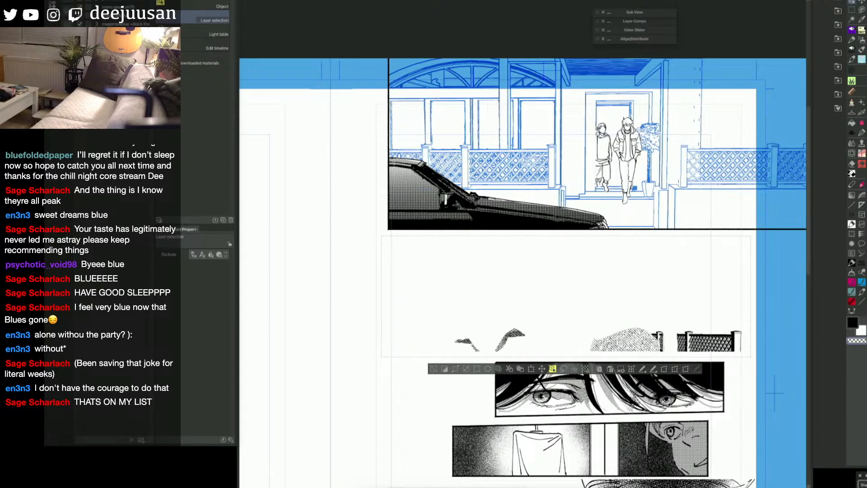
key(ctrl+z)
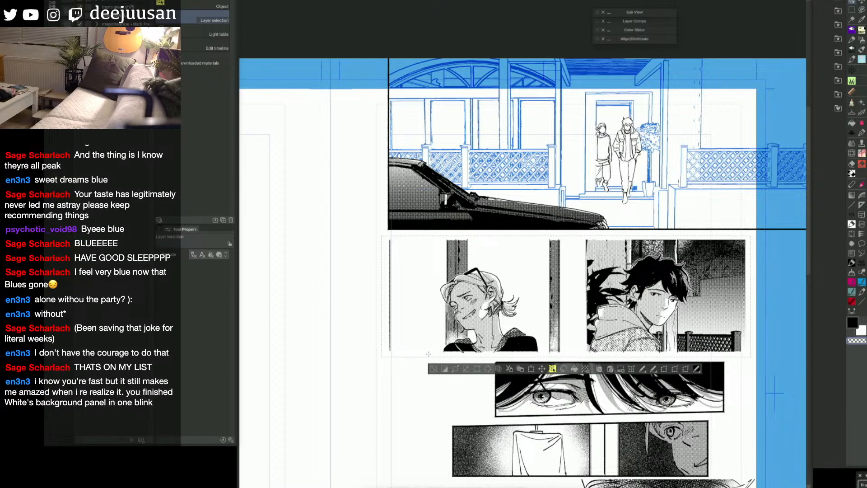
key(Delete)
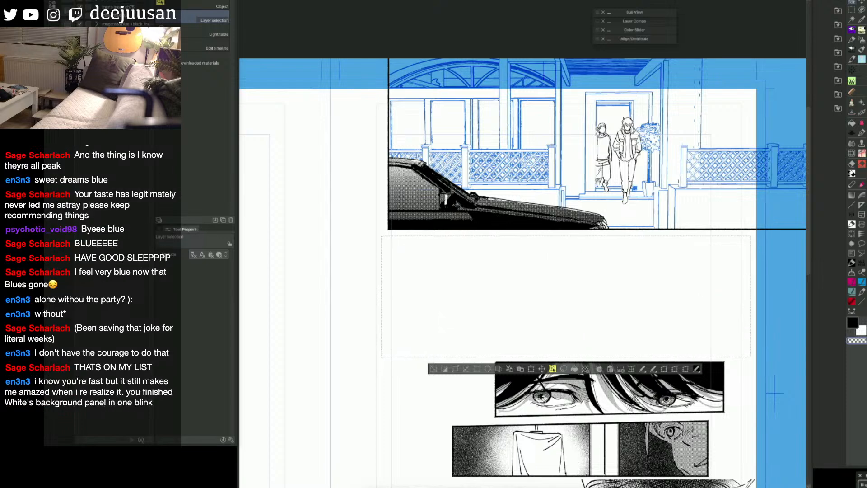
key(ctrl+z)
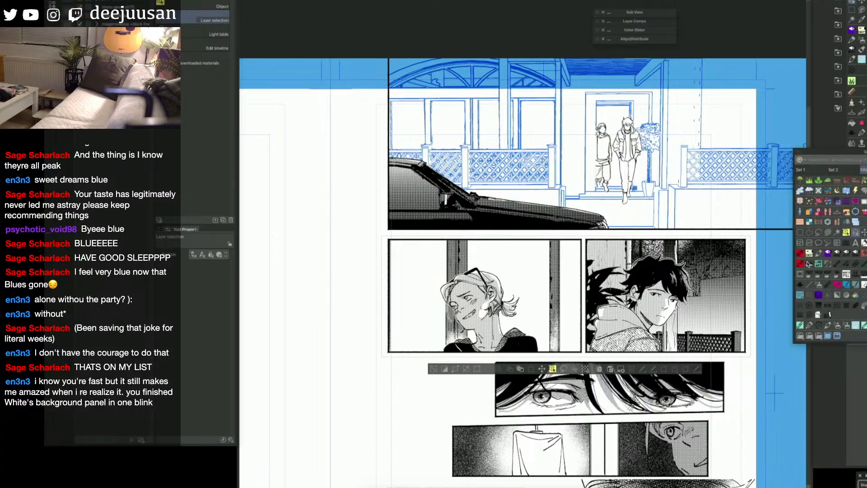
click(433, 368)
Step: Save the manga page
key(space)
drag(751, 347, 744, 406)
key(space)
drag(756, 295, 746, 314)
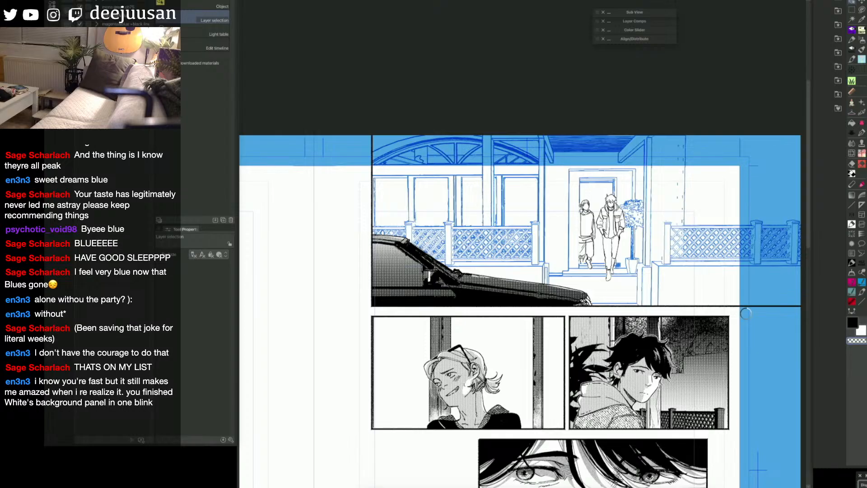
key(ctrl+s)
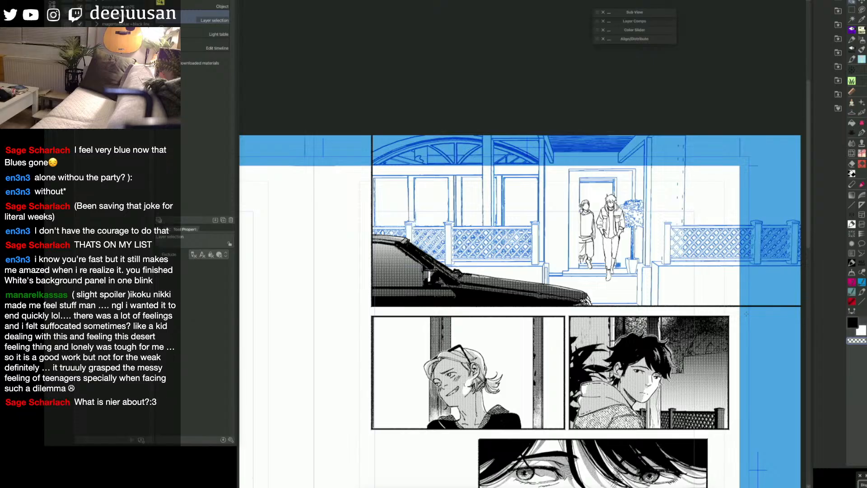
Step: Try isolating the outer border edge of the blond character's panel with a narrow rectangular selection, and deselect
drag(678, 290, 644, 231)
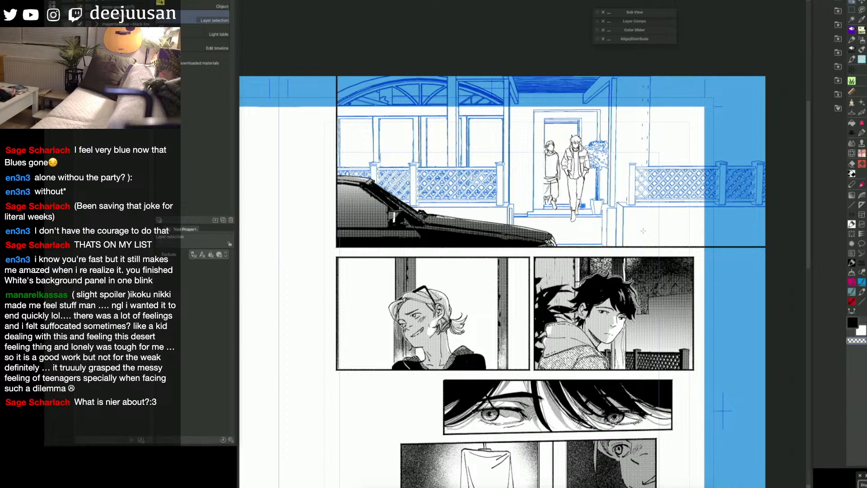
drag(649, 288, 721, 263)
key(F6)
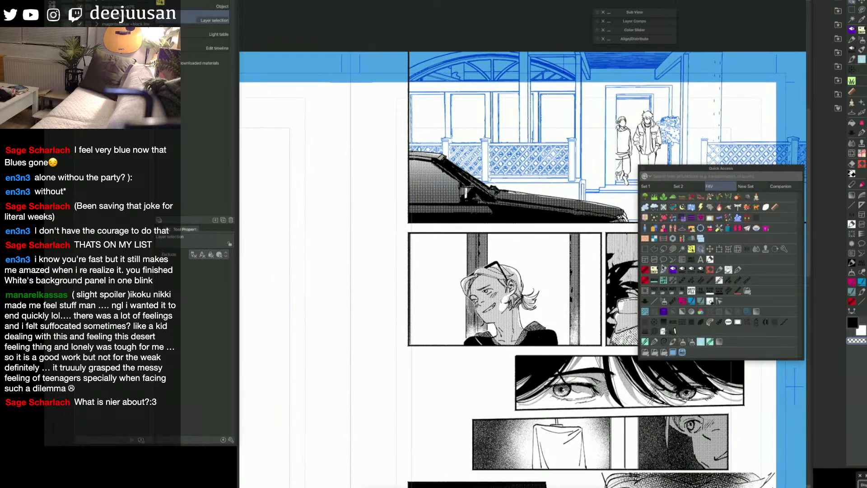
click(683, 270)
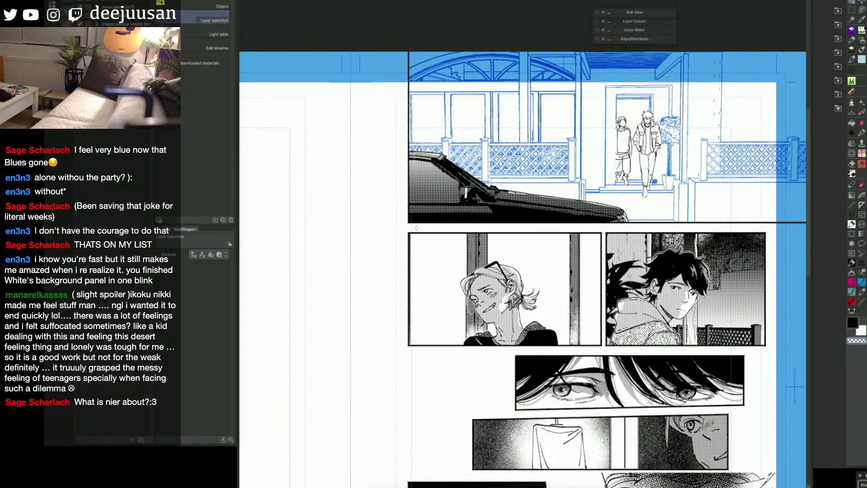
drag(417, 228, 391, 355)
key(o)
key(d)
key(m)
drag(422, 205, 402, 306)
drag(398, 355, 398, 367)
key(k)
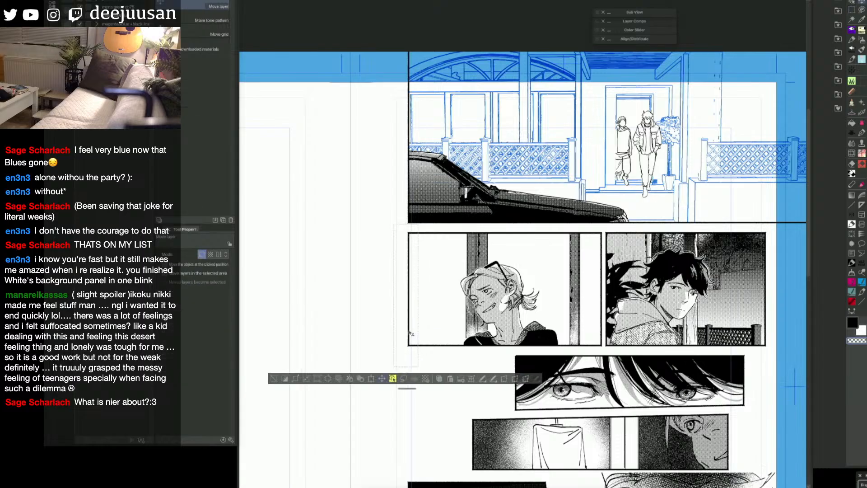
key(ctrl+d)
Step: Fill the shirt and hair of the taller figure in the top panel's doorway with solid black
drag(794, 309, 784, 313)
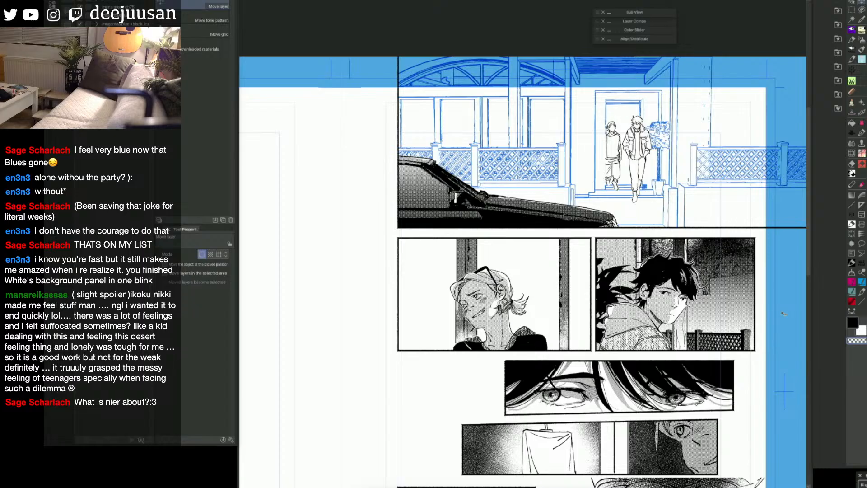
click(854, 324)
key(space)
drag(692, 363, 686, 350)
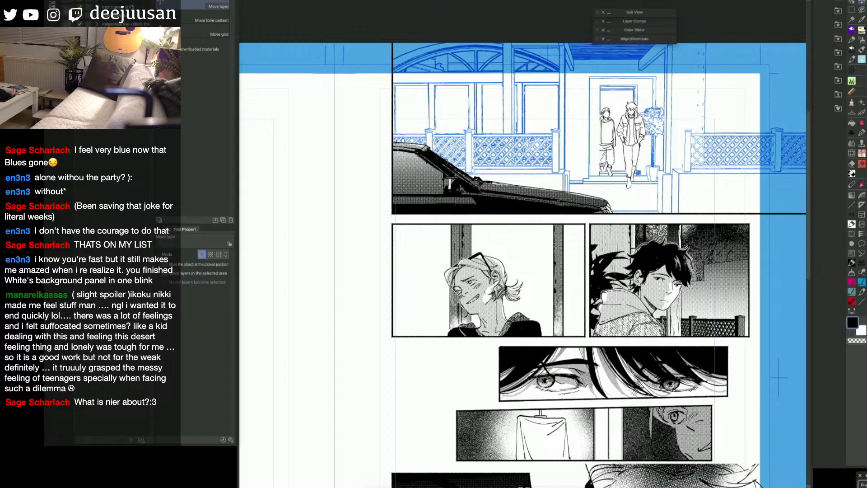
key(space)
drag(735, 282, 757, 308)
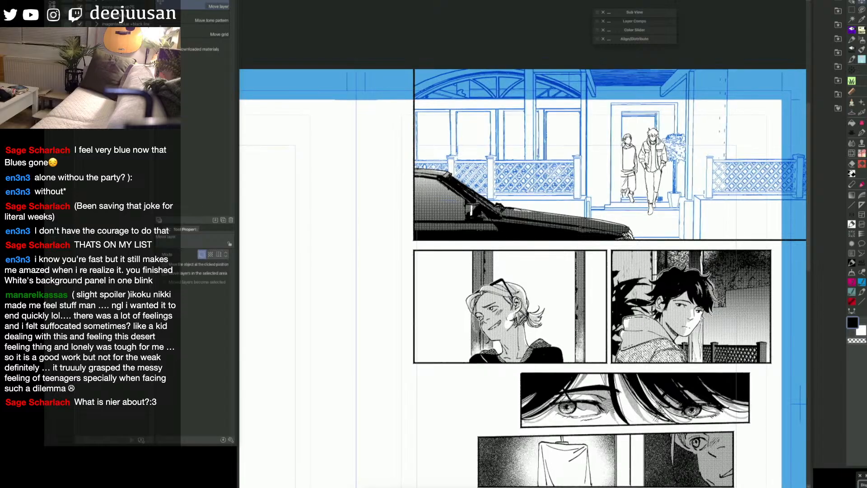
key(space)
key(g)
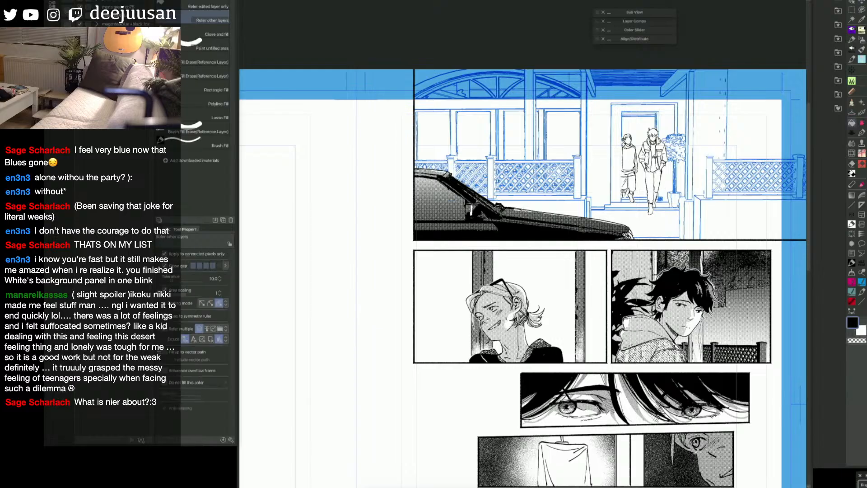
click(654, 157)
click(658, 132)
click(653, 132)
click(659, 134)
Step: Fill the taller doorway figure's shoes with solid black, undoing a misplaced fill
click(657, 212)
click(651, 208)
click(656, 199)
key(ctrl+z)
click(655, 199)
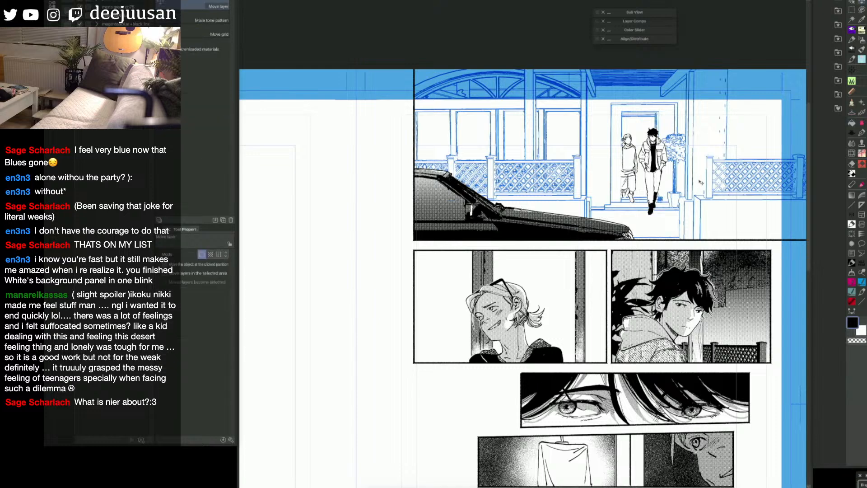
Step: Select the taller figure's trousers with a fill and apply the denim texture material from the favourites to them
click(657, 190)
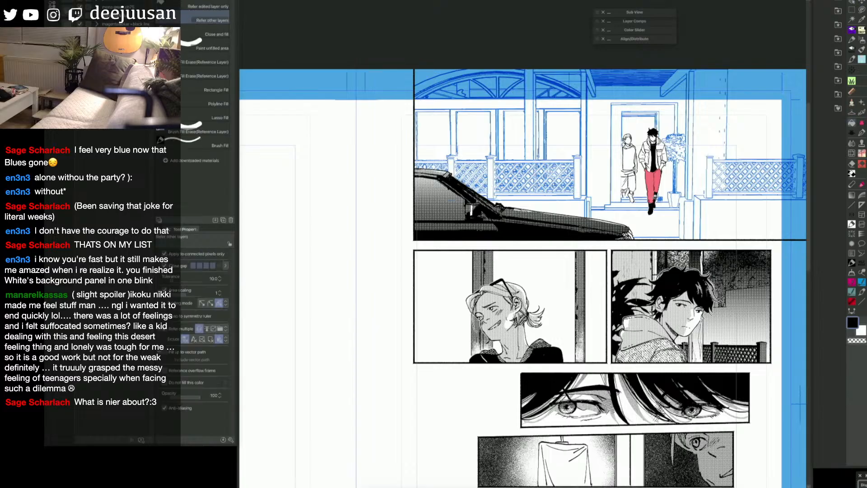
key(ctrl+q)
click(841, 107)
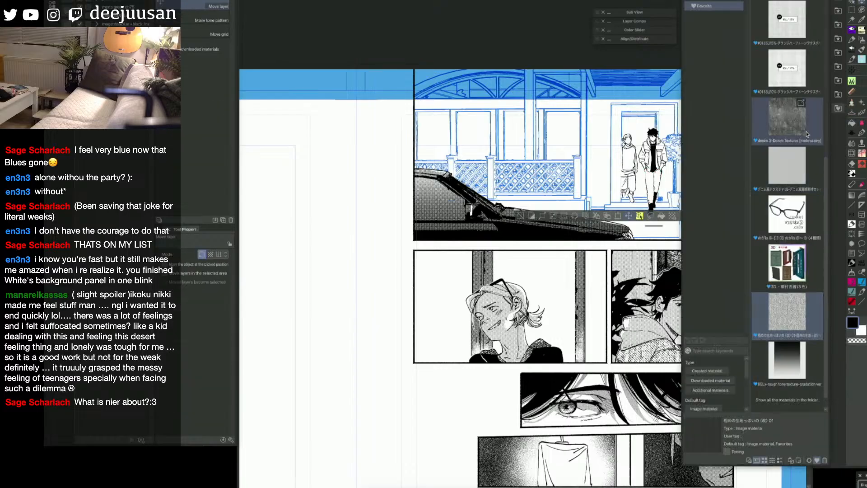
drag(808, 134, 657, 242)
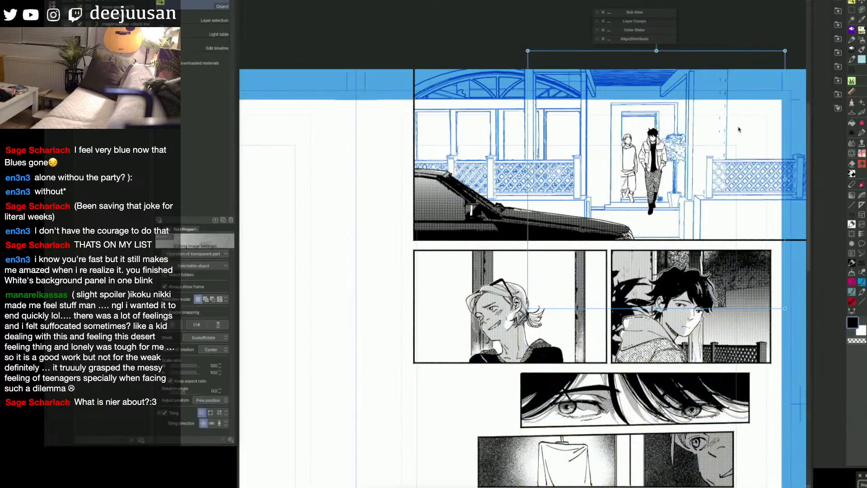
Step: Fill the taller figure's jacket sections with the speckled texture used on the dark-haired character's hoodie
key(space)
drag(760, 170, 738, 198)
key(g)
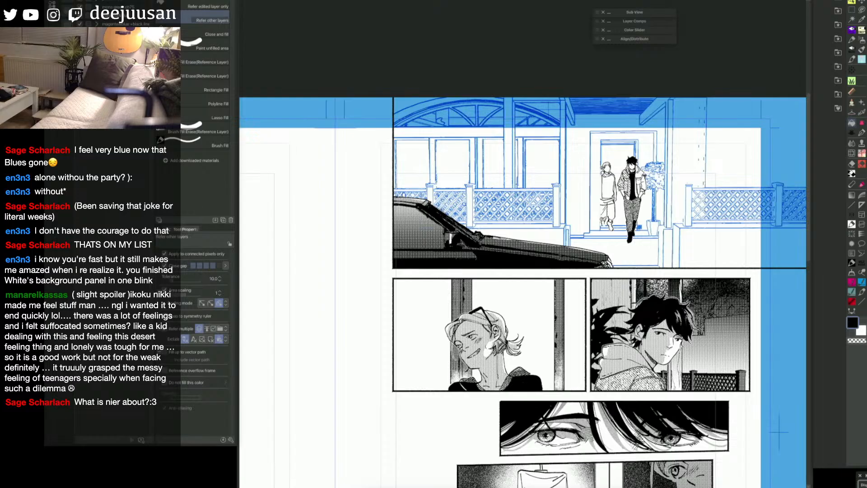
click(640, 180)
click(643, 184)
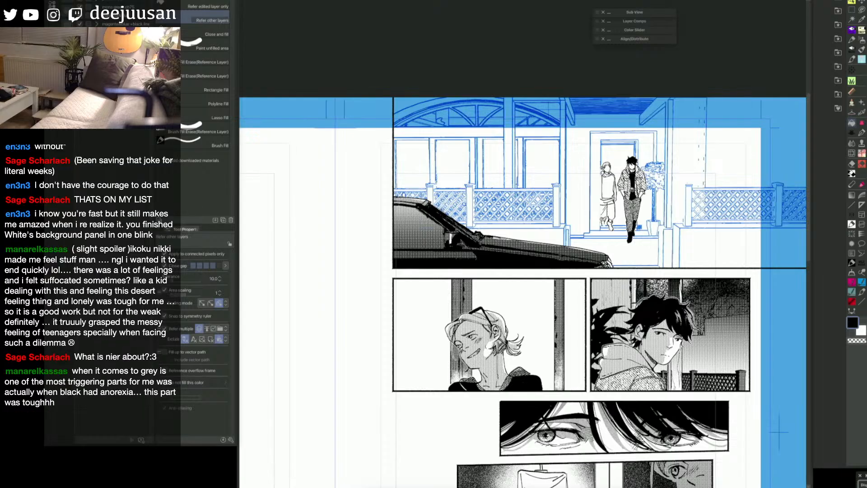
Step: Check the jacket texture layer and examine how the toned figure reads alongside the rest of the page
key(o)
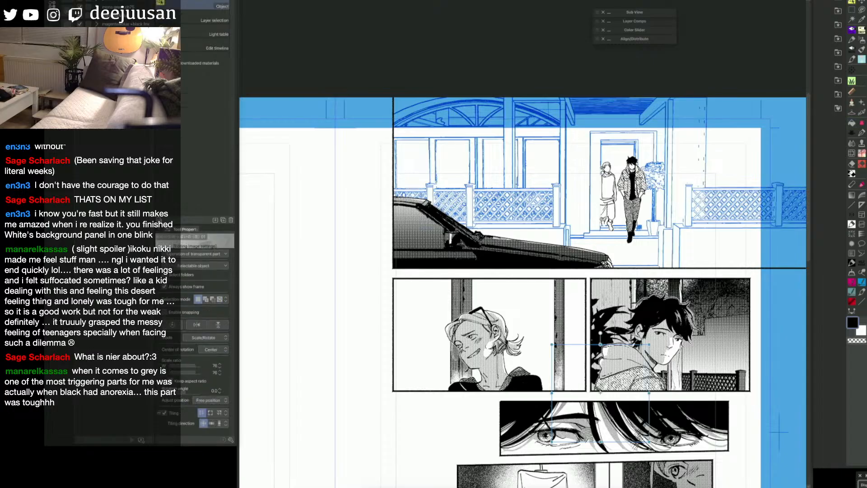
key(d)
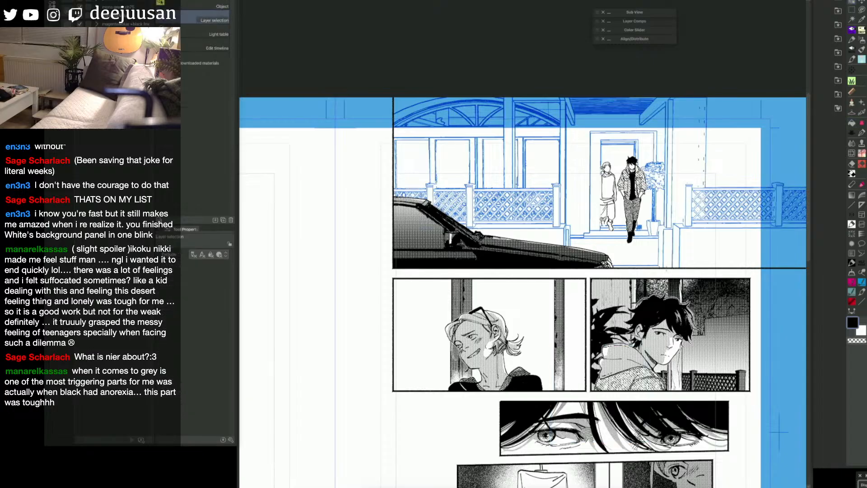
key(ctrl+minus)
drag(732, 300, 750, 207)
drag(741, 271, 750, 188)
drag(713, 282, 716, 343)
key(o)
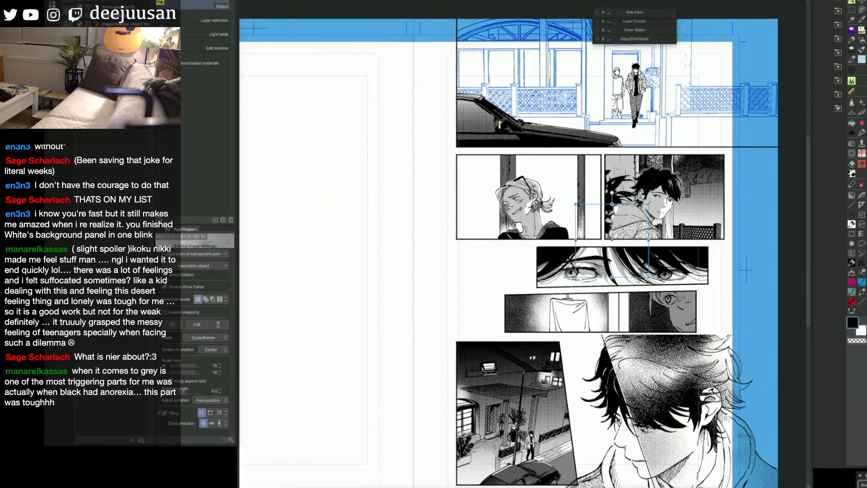
Step: Scale the taller figure's jacket texture down to 41 percent, reposition it and deselect it
drag(589, 265, 609, 244)
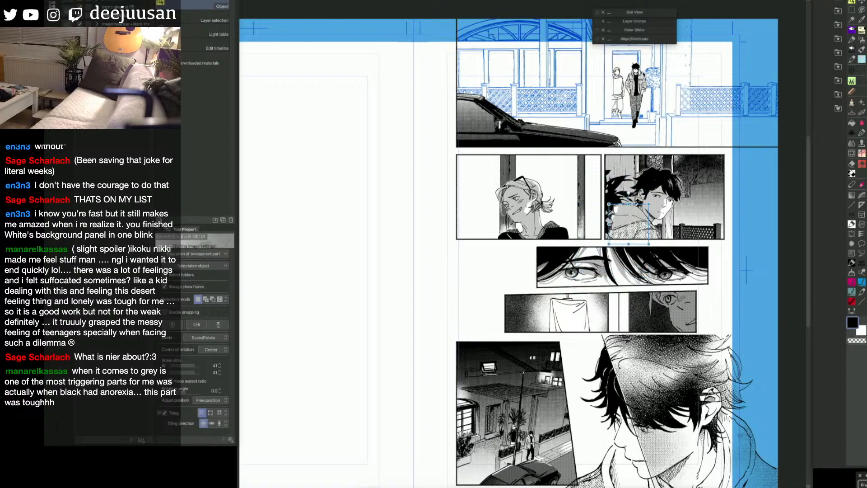
scroll(643, 75, up, 1)
drag(643, 72, 653, 3)
drag(754, 134, 778, 228)
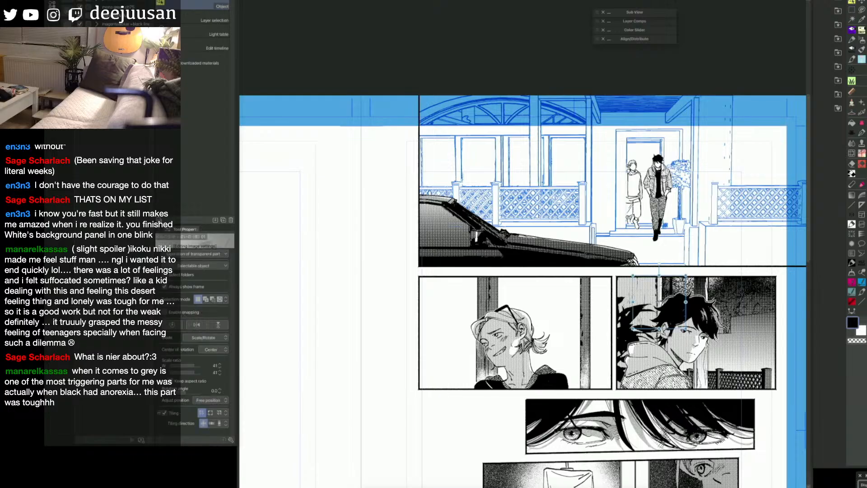
key(ctrl+d)
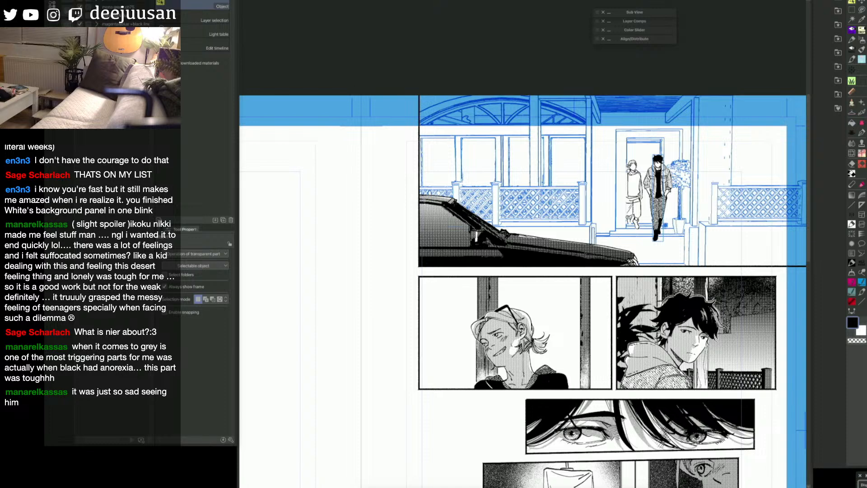
Step: Fill the shorter doorway figure's shoe and shirt body with solid black
key(e)
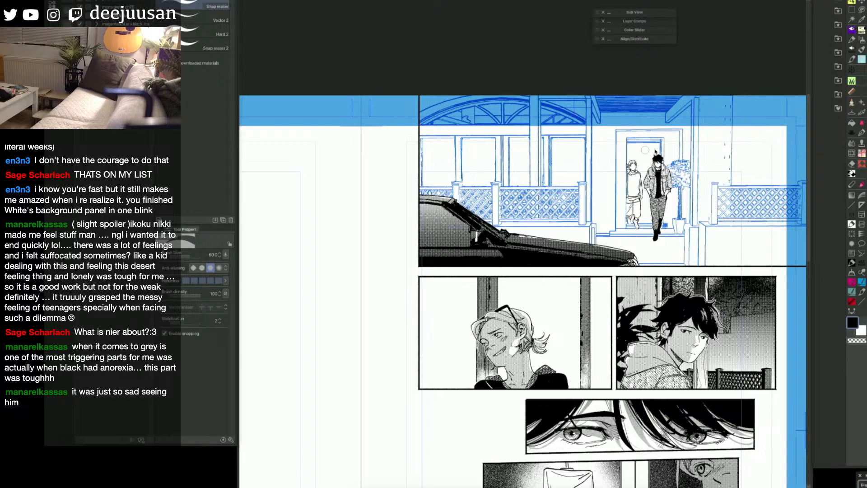
key(space)
drag(725, 256, 729, 260)
key(o)
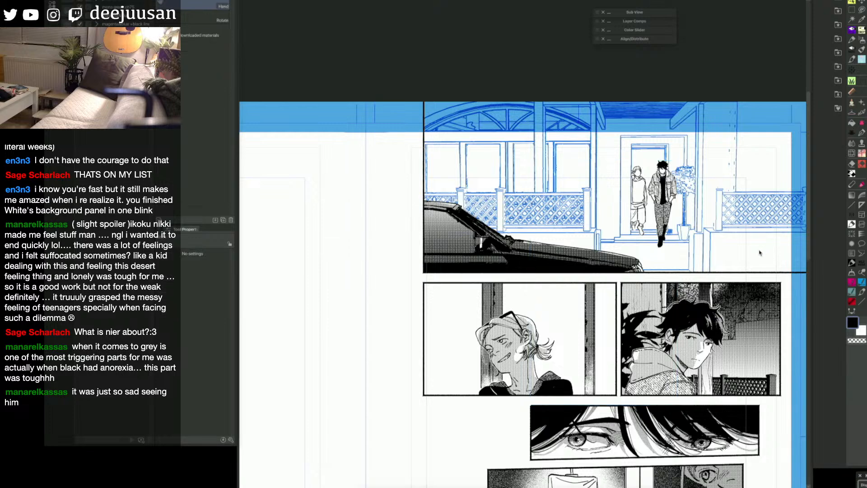
drag(748, 271, 760, 261)
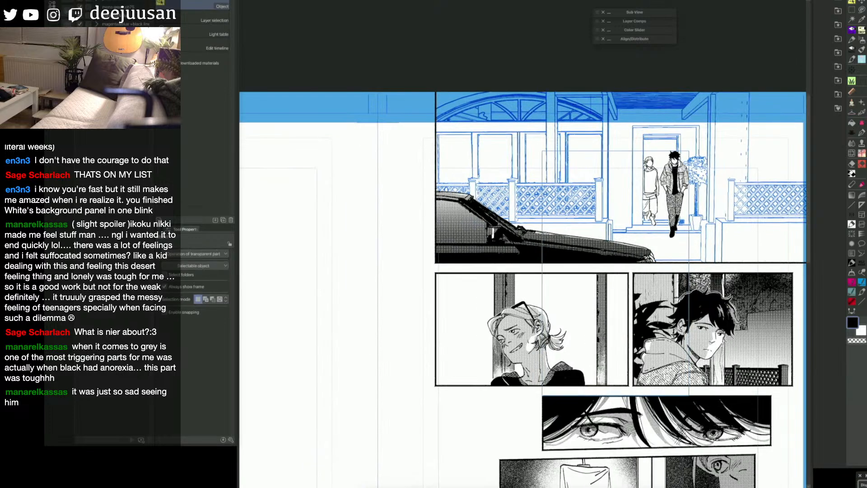
key(g)
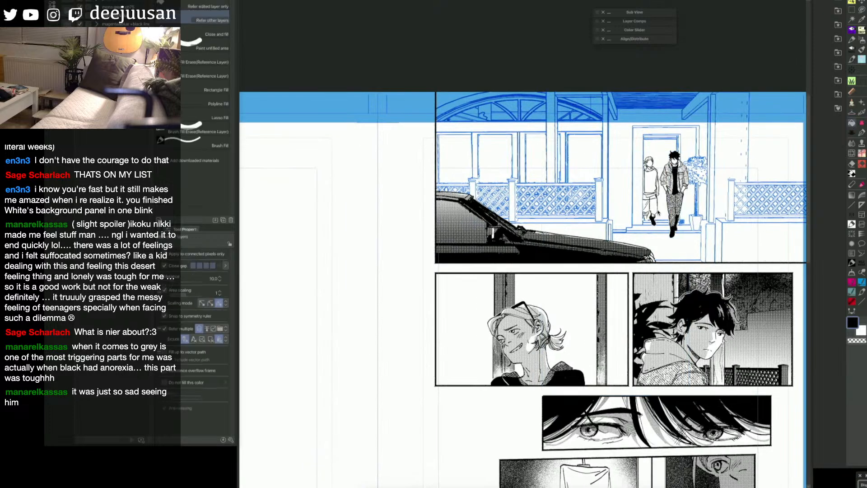
click(652, 183)
key(o)
key(g)
click(648, 193)
key(o)
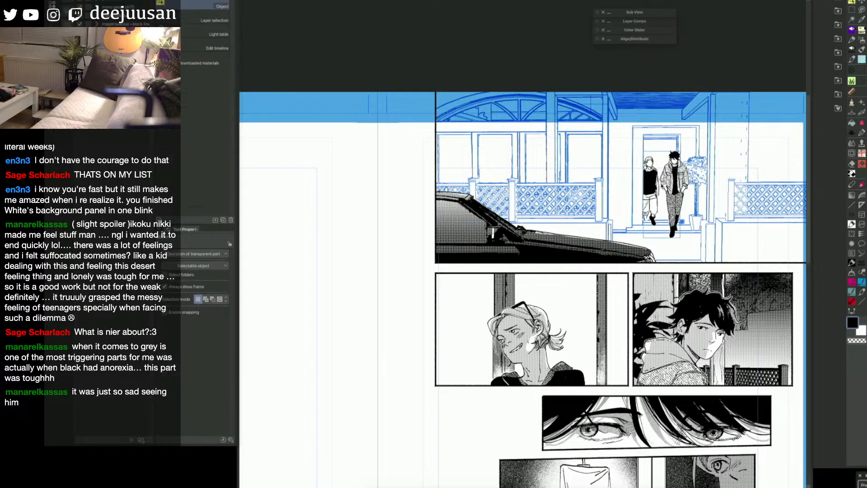
Step: Select the shorter figure's sleeves, texture them with the netz stocking brush and clear the selection
key(g)
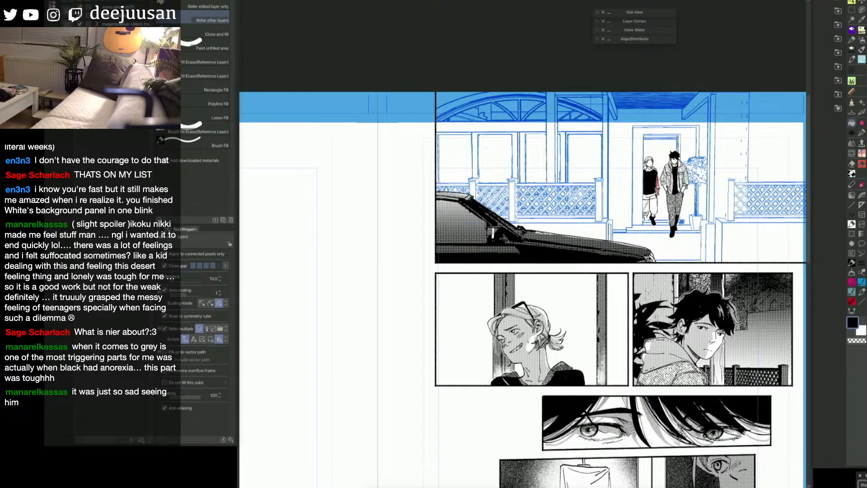
key(e)
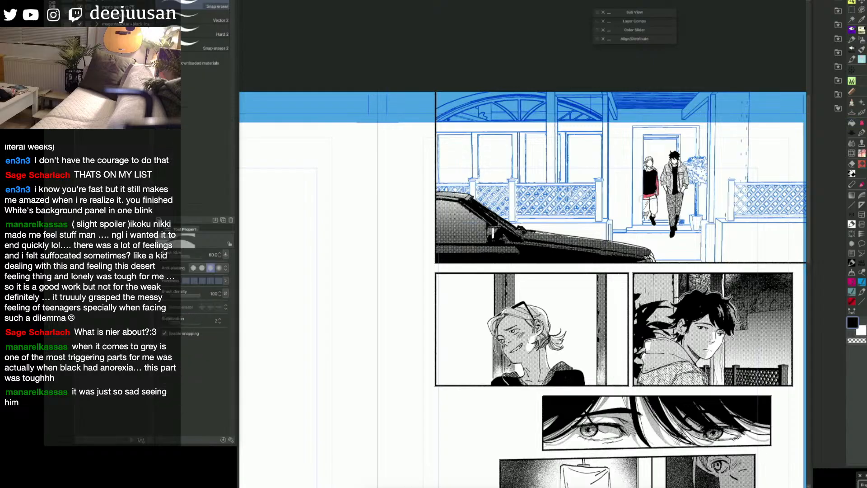
key(g)
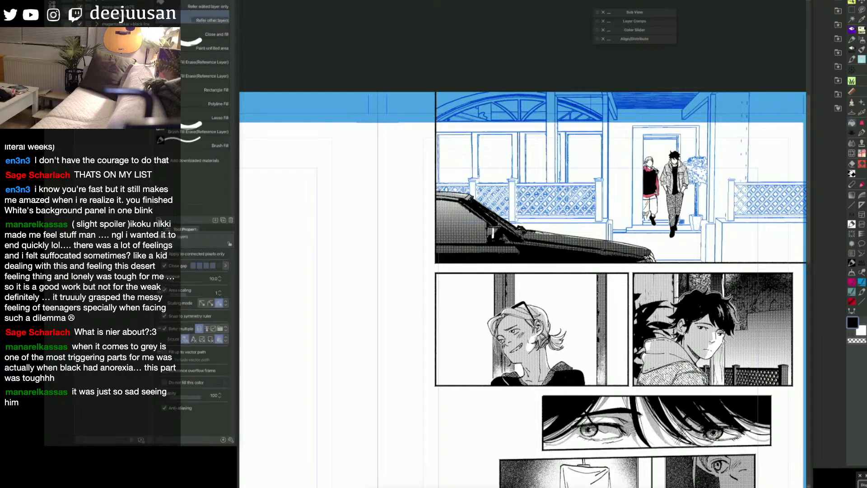
key(o)
key(ctrl+shift+d)
key(q)
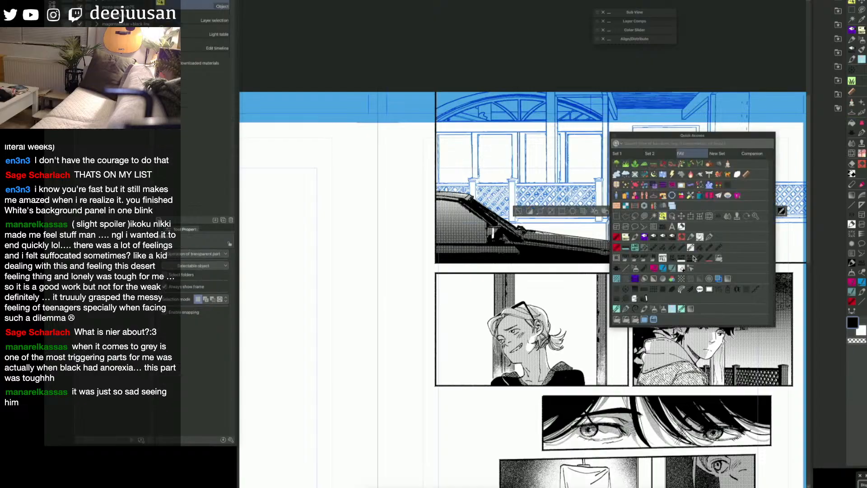
click(654, 196)
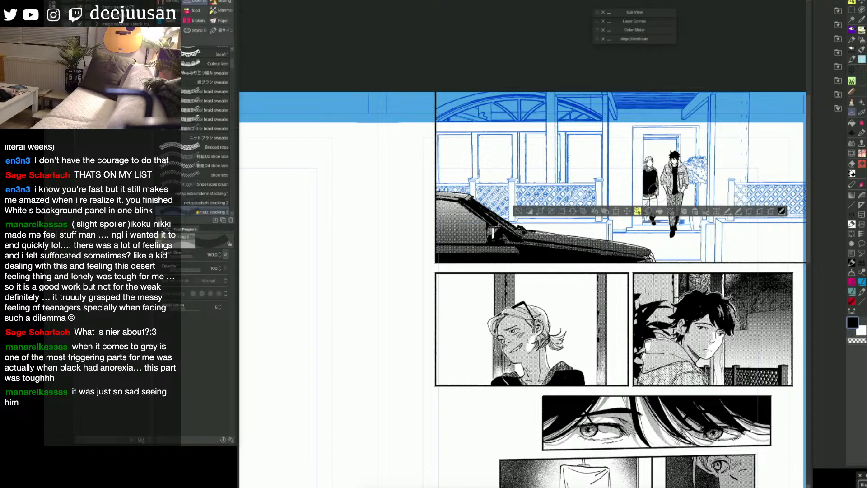
key(ctrl+d)
drag(645, 214, 654, 208)
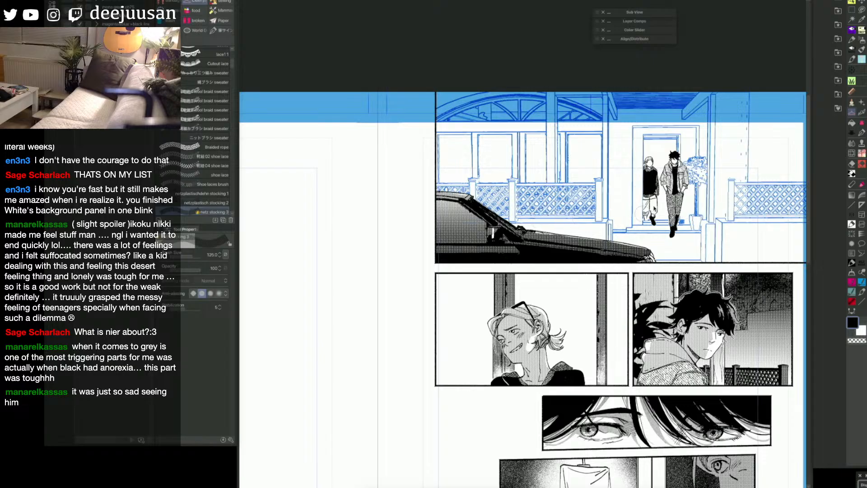
Step: Select the shorter figure's shorts, shade part of them with the 10% S/40 K/20 tone brush and deselect
key(g)
click(651, 207)
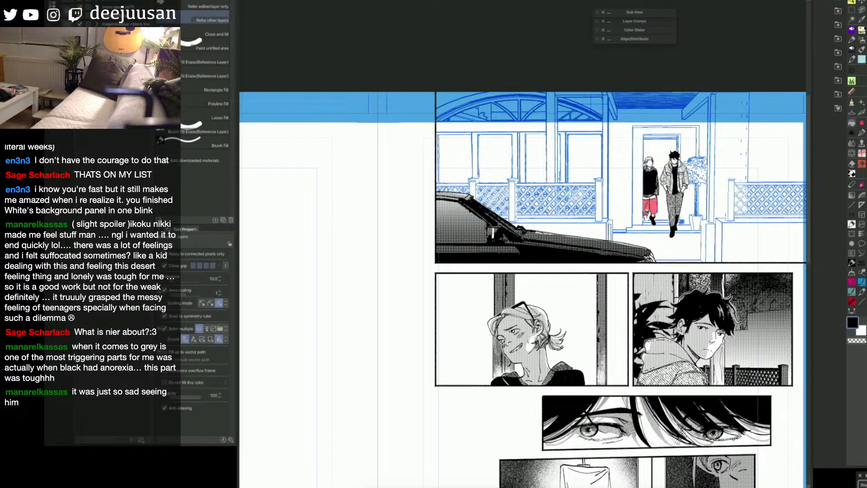
click(647, 212)
key(b)
key(q)
key(w)
click(780, 281)
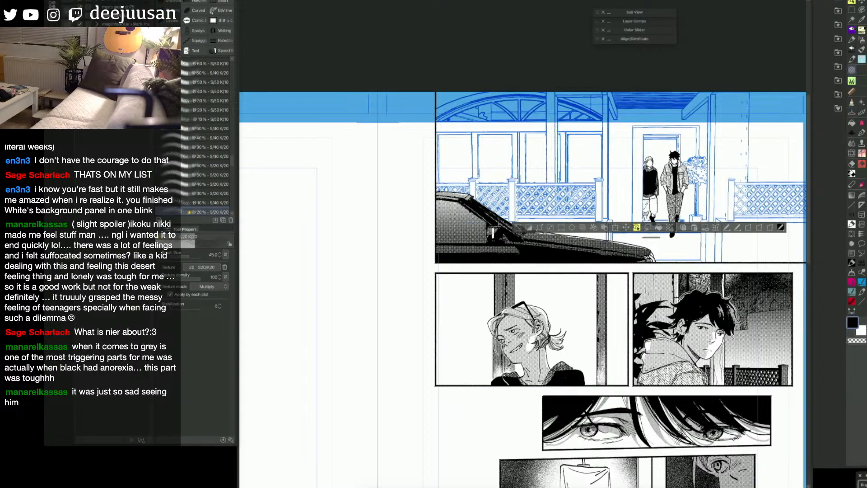
click(226, 206)
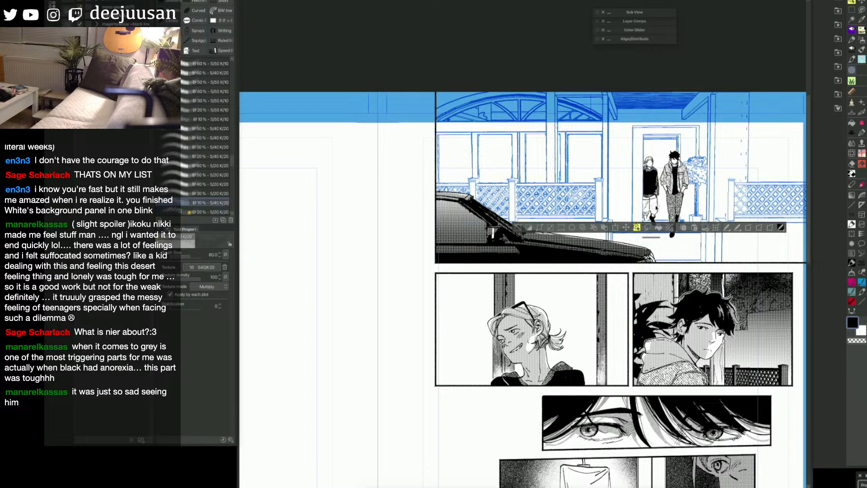
drag(655, 206, 651, 216)
click(519, 228)
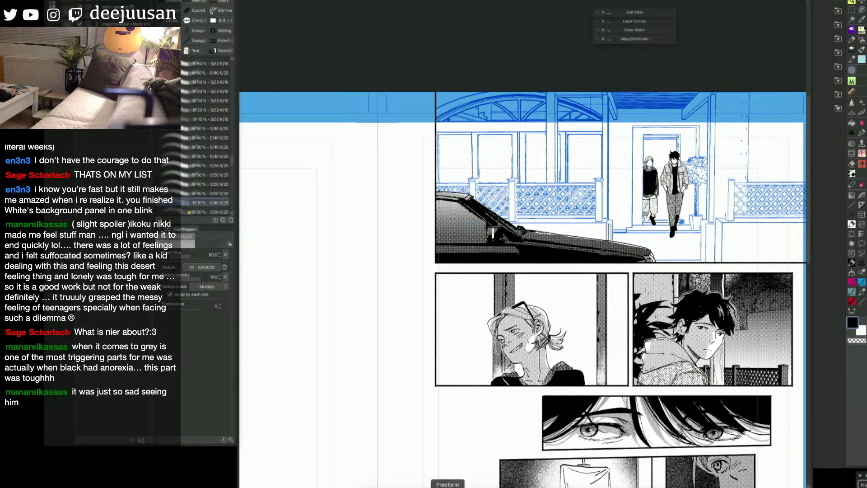
Step: Switch to the Turnip pen at size 45 and look over the toned doorway figures
key(space)
drag(518, 238, 505, 255)
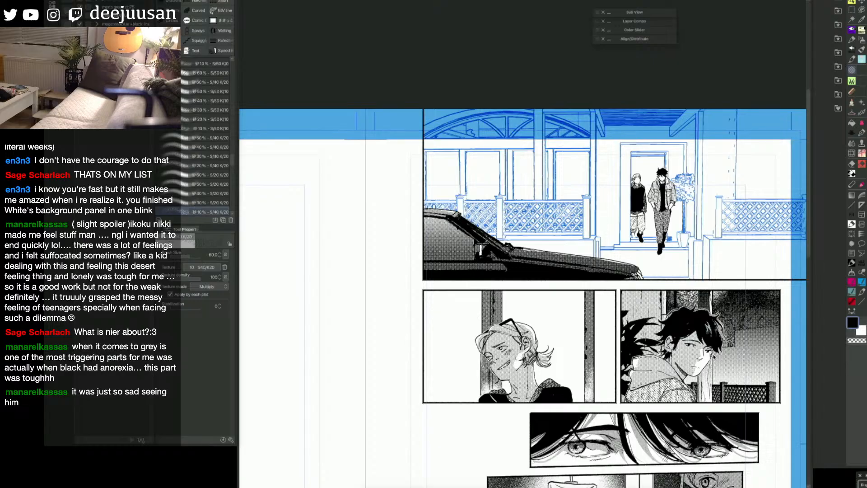
key(space)
drag(715, 357, 703, 361)
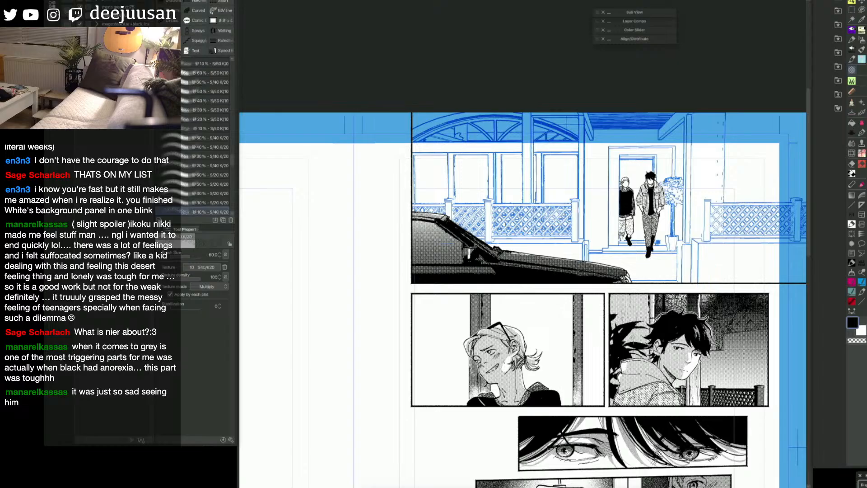
key(F6)
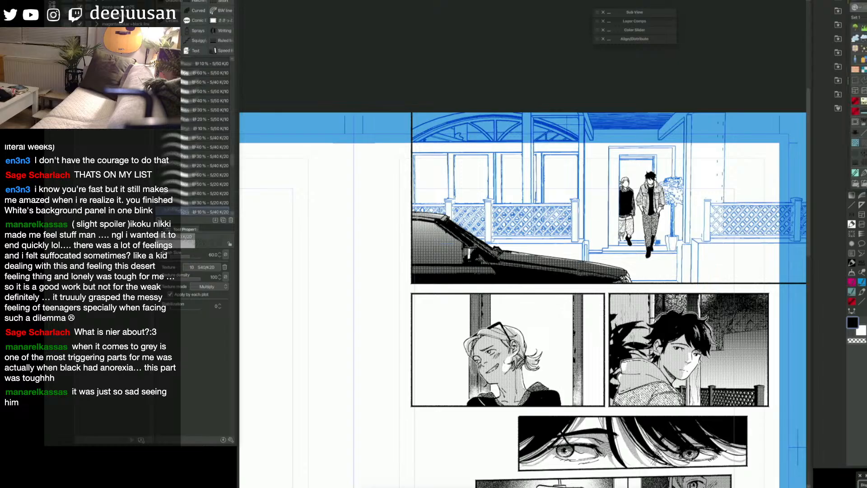
key(p)
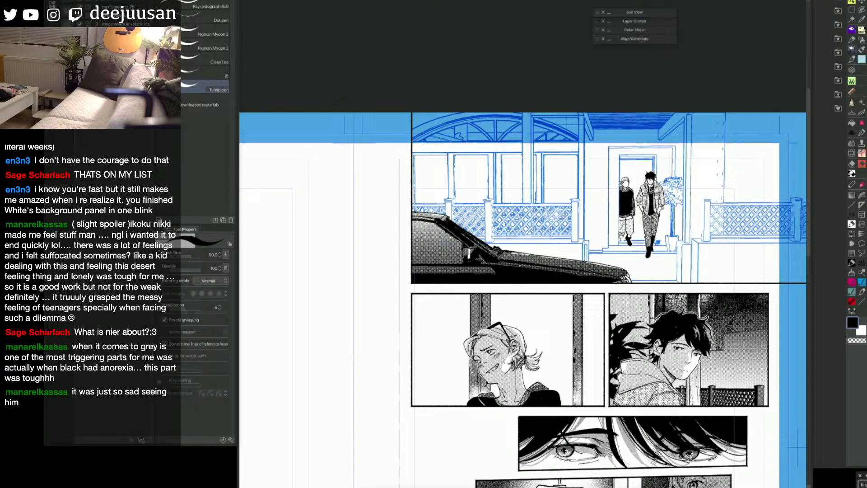
key(bracketleft)
key(bracketleft)
key(bracketleft)
key(bracketleft)
key(bracketleft)
key(h)
drag(671, 283, 694, 284)
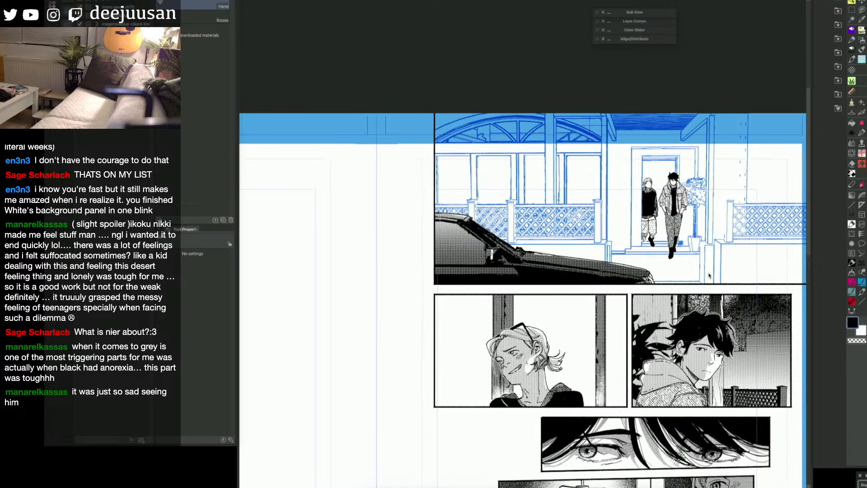
drag(766, 275, 712, 278)
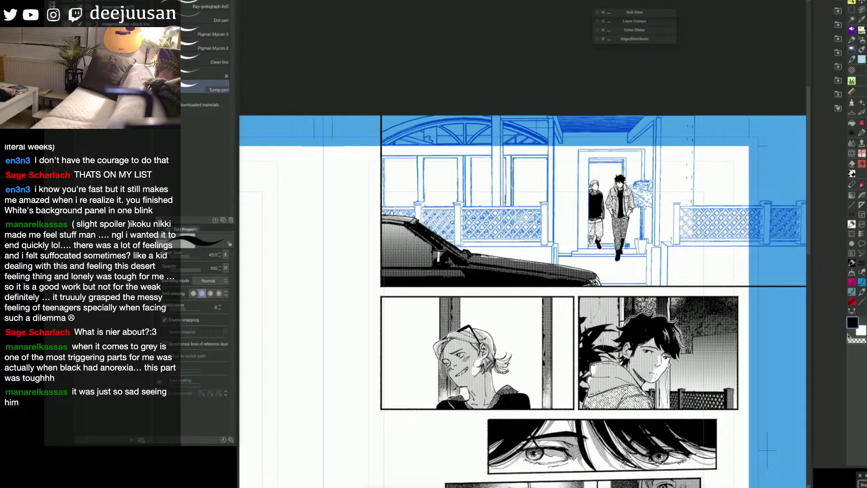
Step: Pick the unneeded layer with the Object tool, delete it and confirm the deletion
key(q)
click(627, 284)
click(649, 266)
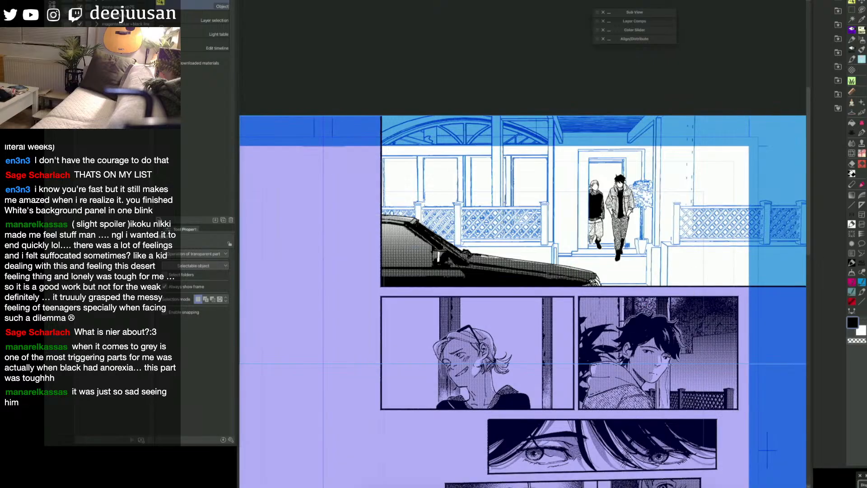
key(ctrl+minus)
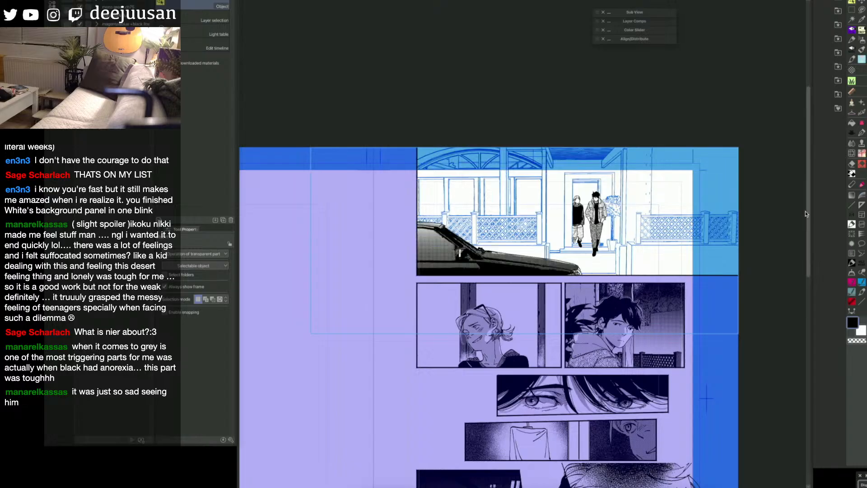
drag(687, 243, 734, 258)
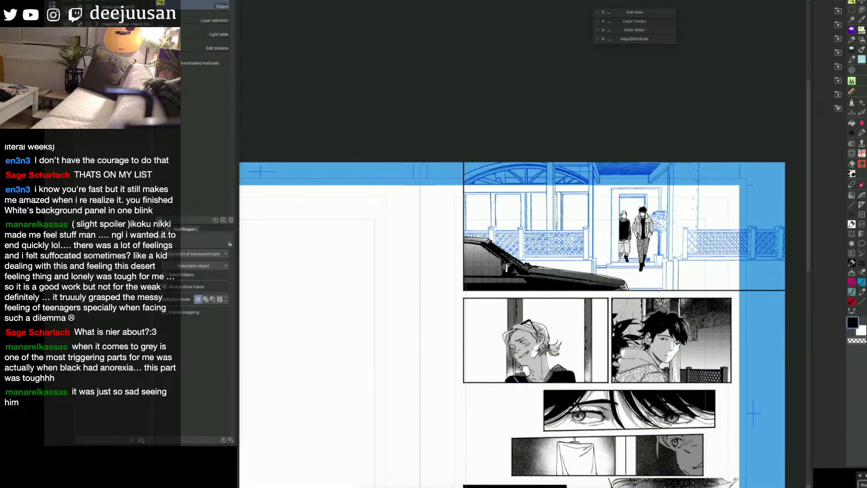
key(Delete)
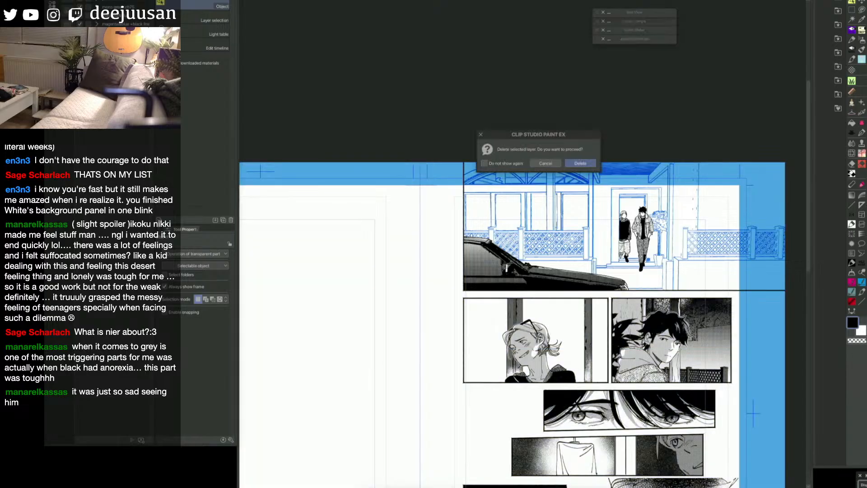
click(580, 163)
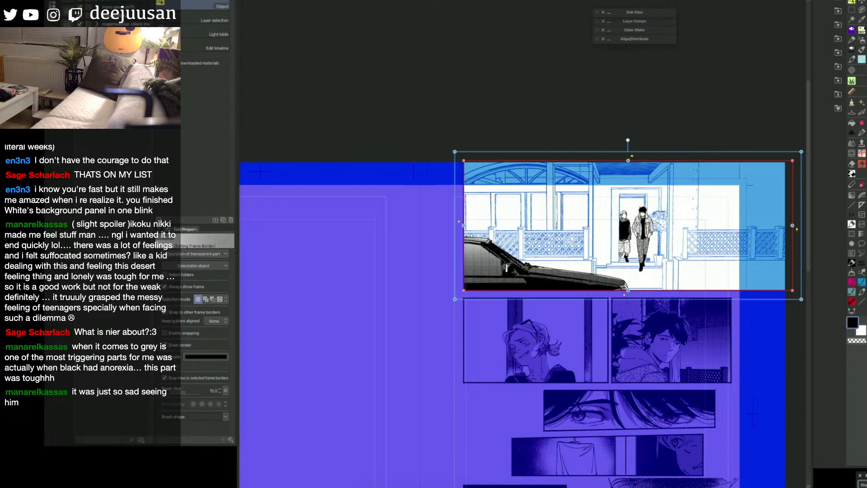
Step: Hide the top panel's frame folder, marquee the two figures to select their layers, move them into that folder and show it again
key(super+plus)
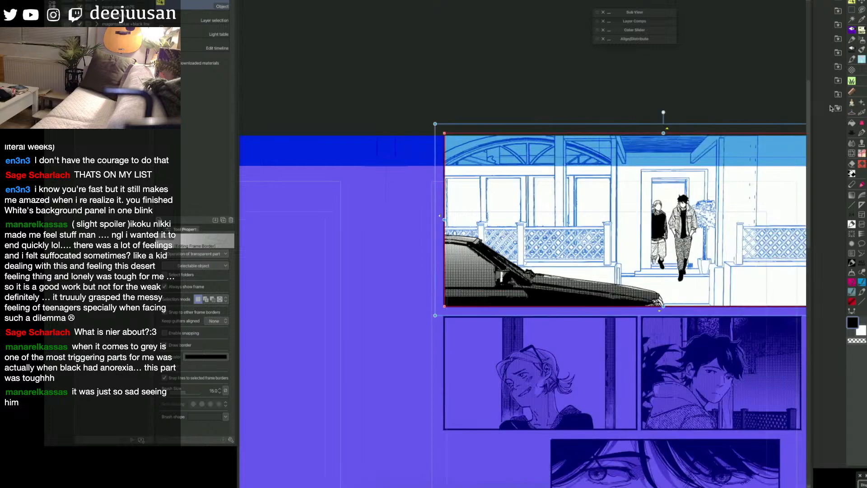
key(Delete)
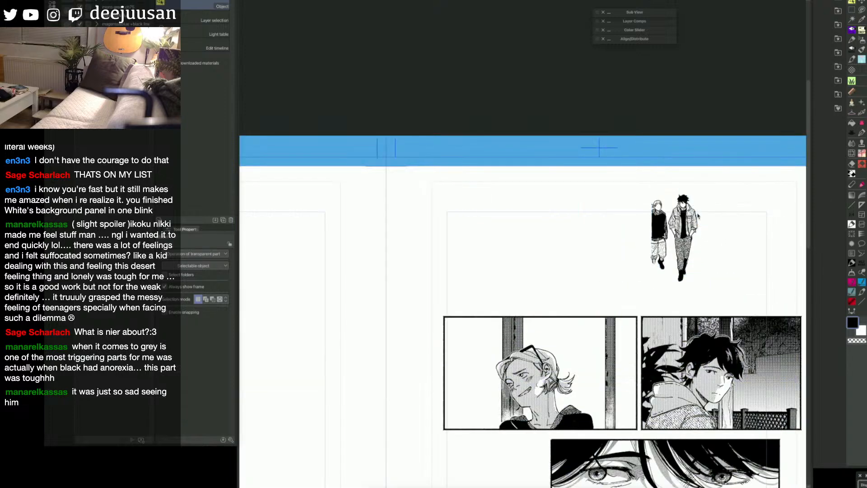
key(m)
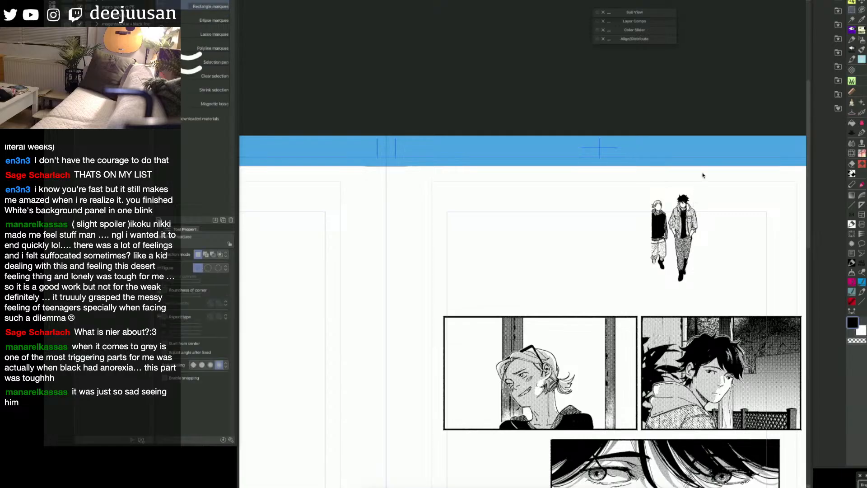
drag(709, 171, 630, 287)
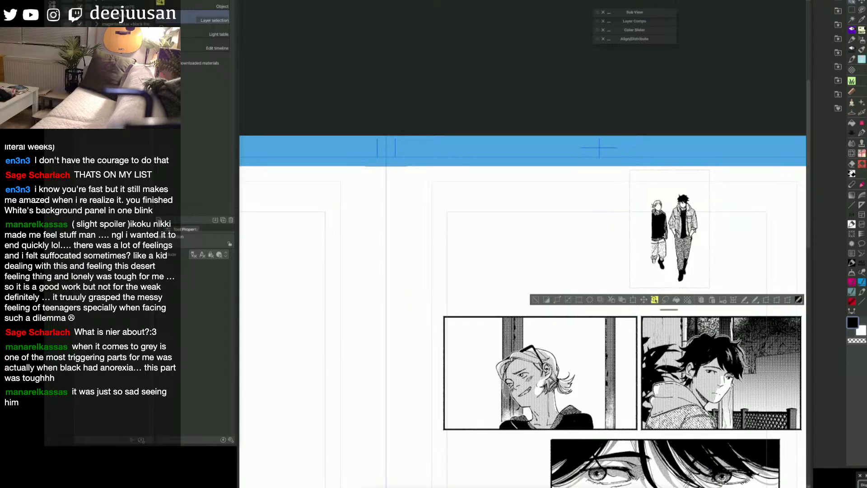
key(ctrl+x)
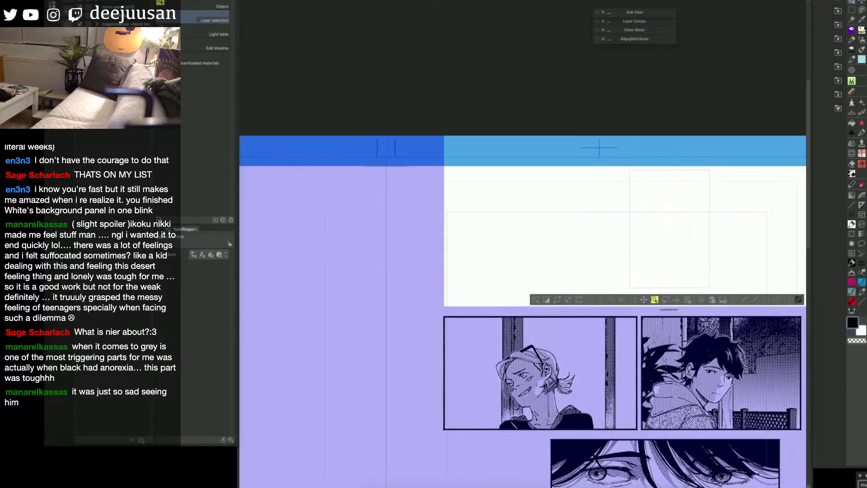
key(ctrl+z)
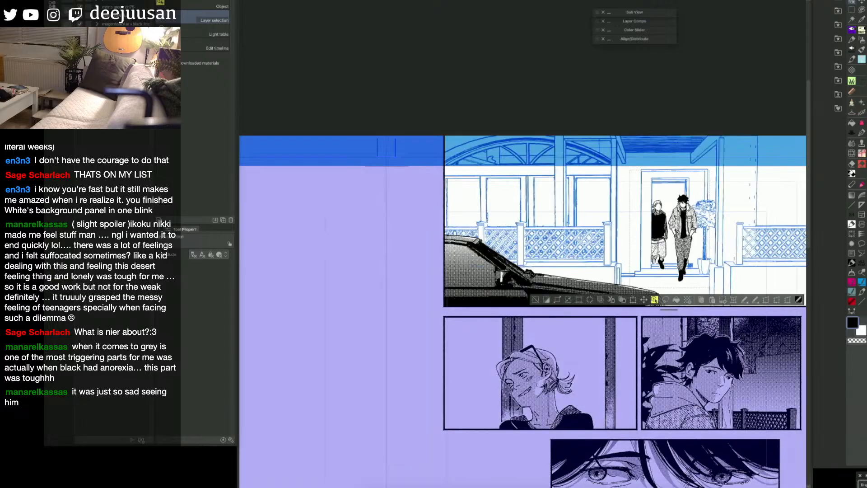
Step: Clear the selection around the two figures and save the page
key(ctrl+d)
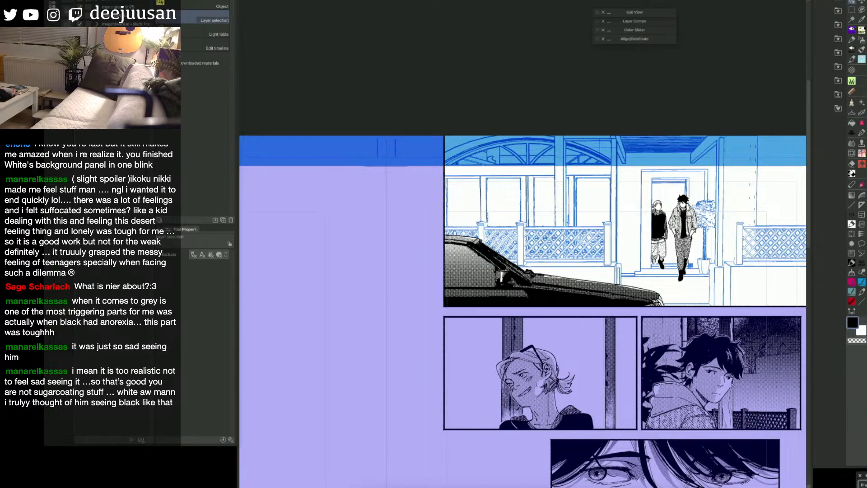
drag(786, 267, 759, 285)
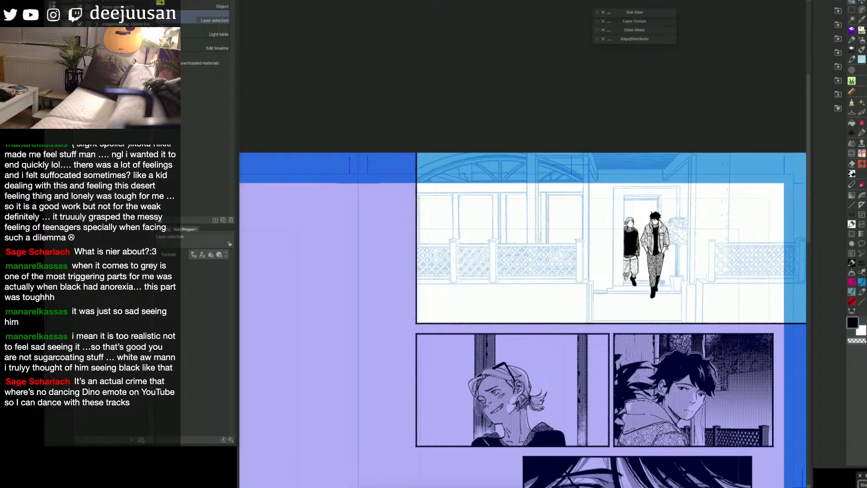
drag(662, 283, 638, 246)
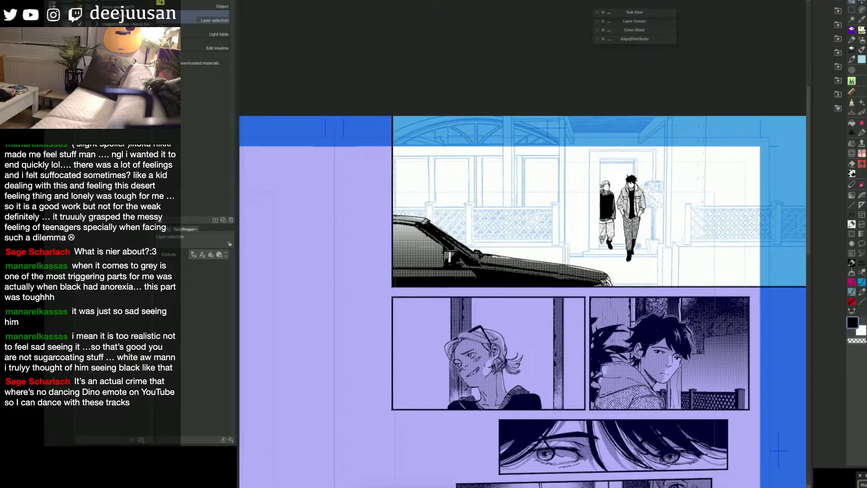
key(ctrl+s)
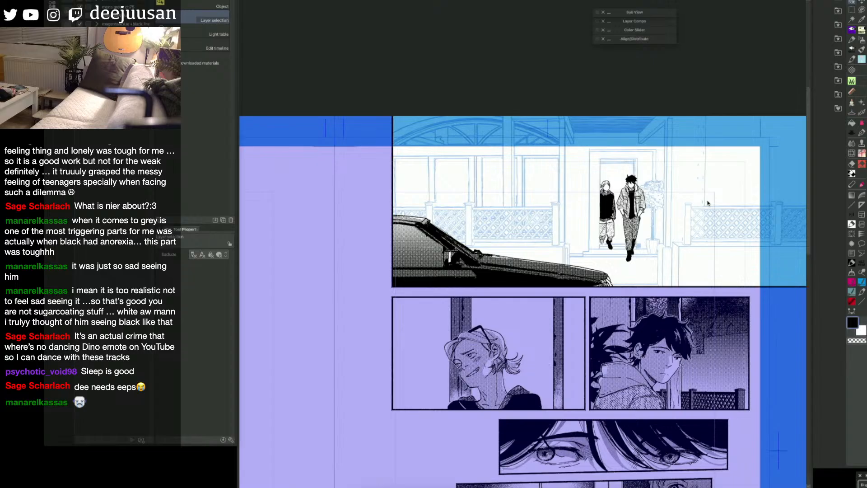
Step: Select the right-hand fence and the low wall beneath it in the top panel with the Rectangle marquee
key(q)
click(589, 309)
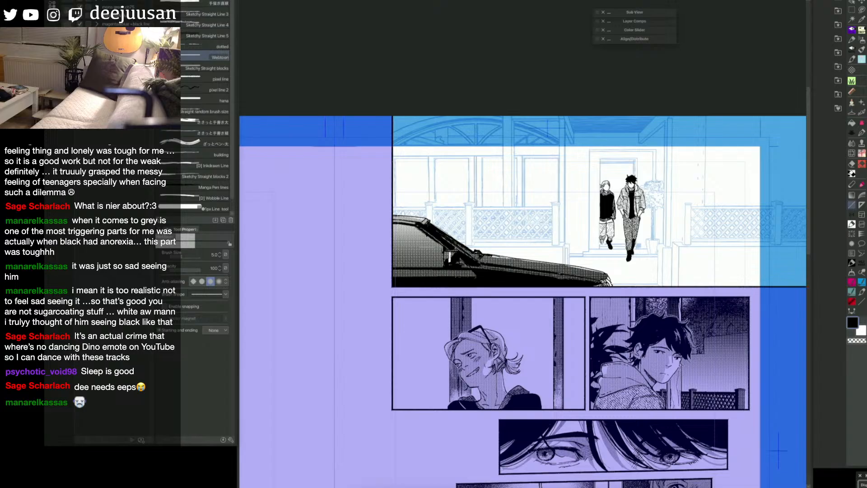
key(h)
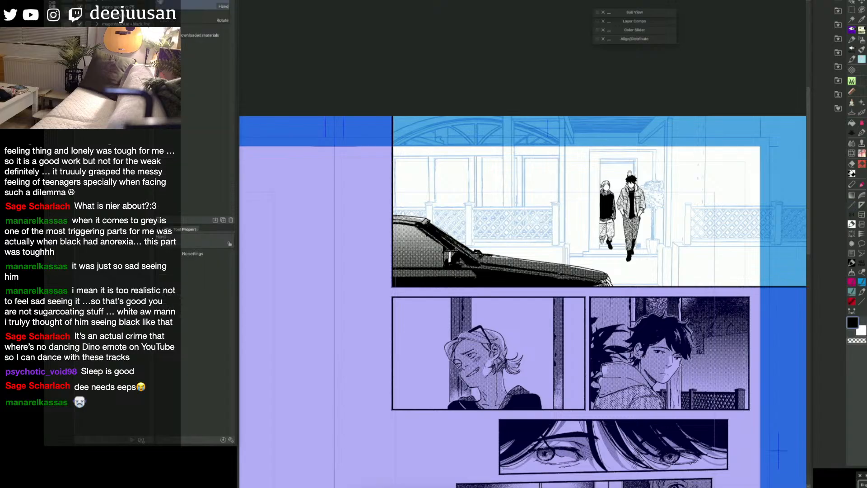
drag(702, 253, 661, 220)
key(q)
click(732, 154)
key(space)
key(q)
click(692, 154)
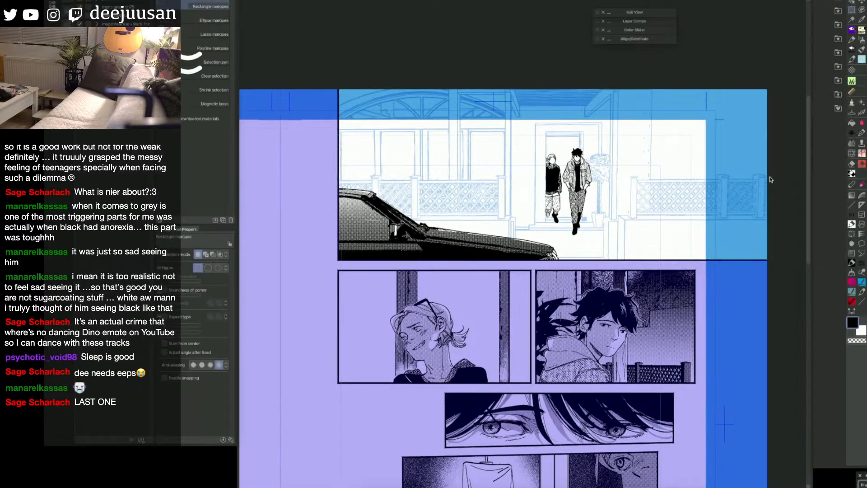
drag(769, 173, 632, 261)
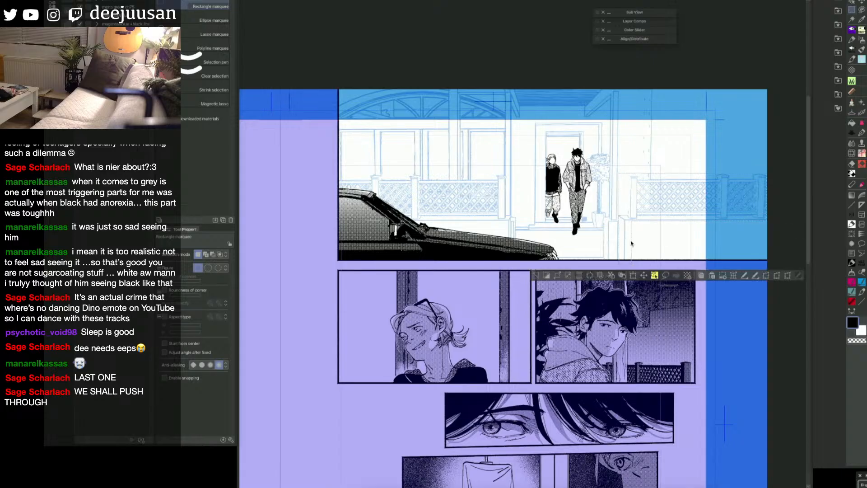
drag(628, 216, 616, 262)
Step: Add the left-hand fence, its low wall and the strips along the rails to the selection, turn their lines black and deselect
drag(511, 216, 334, 265)
drag(509, 174, 327, 226)
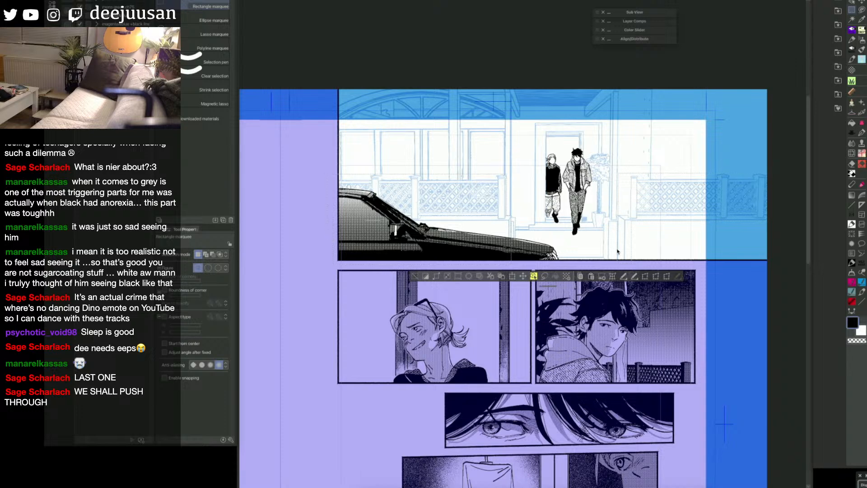
drag(471, 169, 429, 178)
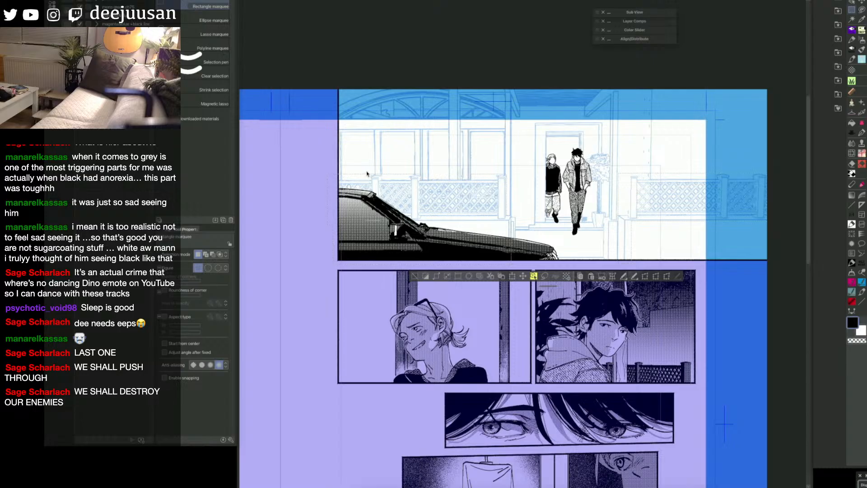
drag(366, 172, 331, 180)
drag(668, 170, 643, 180)
key(space)
drag(542, 221, 603, 205)
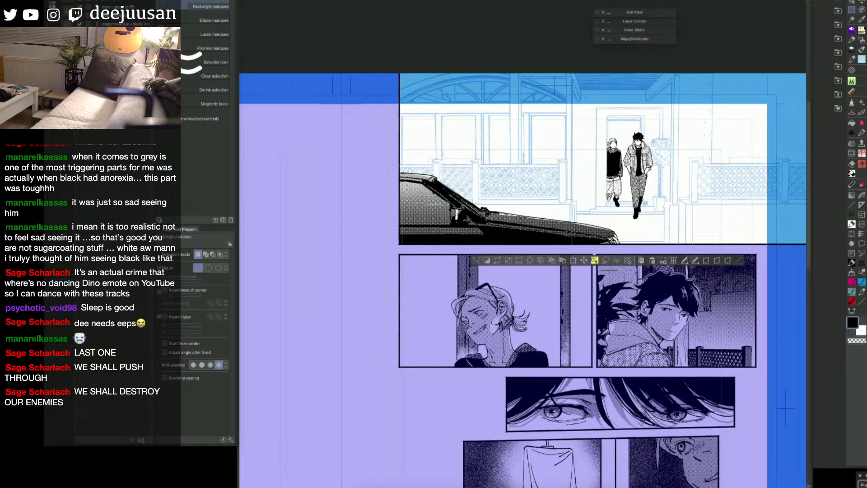
click(476, 261)
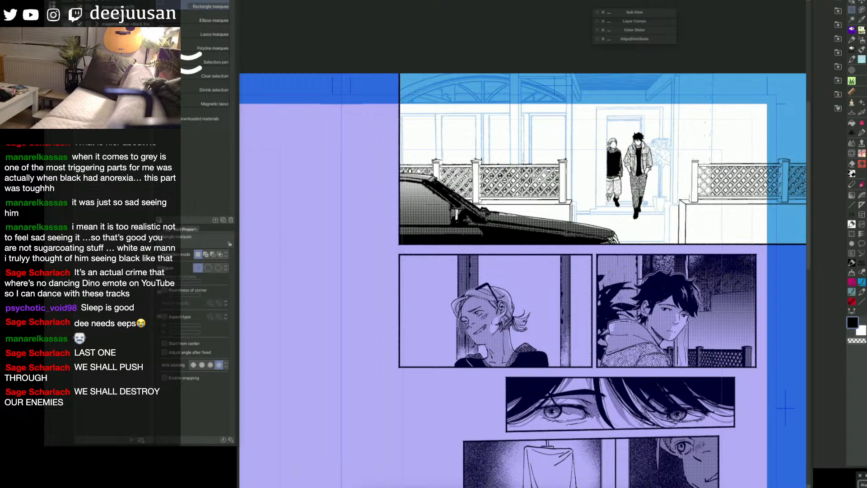
key(F8)
click(780, 135)
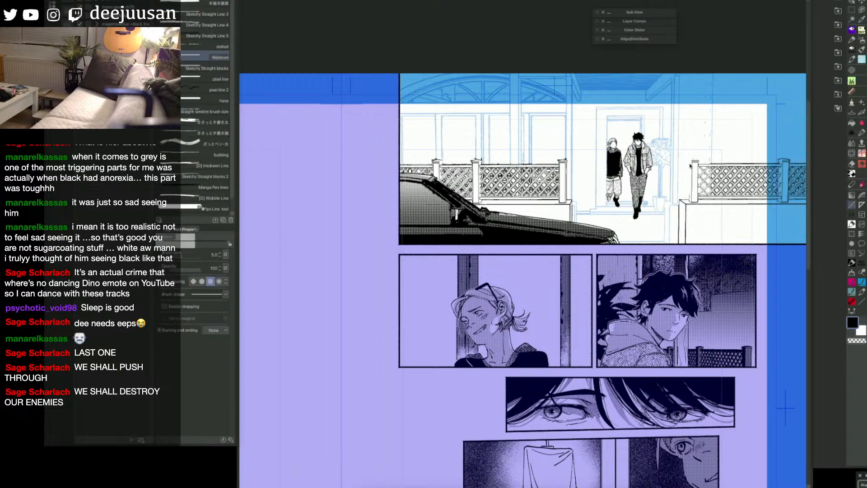
drag(690, 163, 691, 201)
key(ctrl+z)
Step: Set the inking pen to size 25 and fill the shaded sides of the right fence's first two posts with black
key(F8)
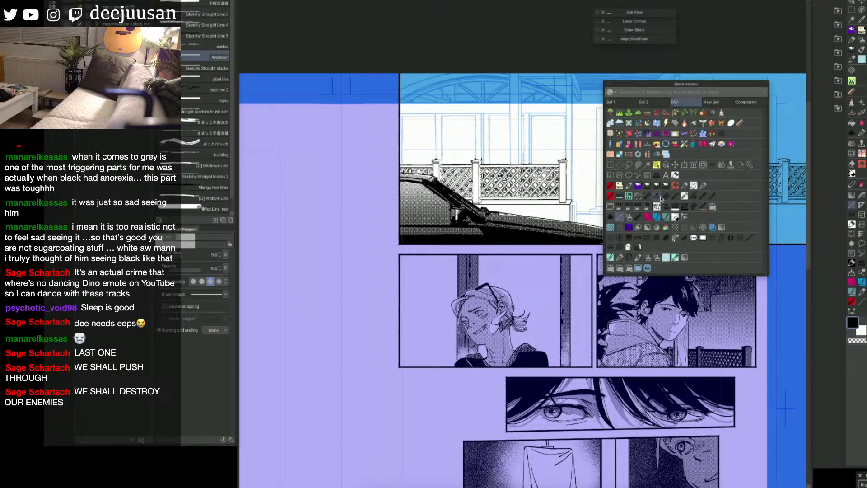
click(701, 188)
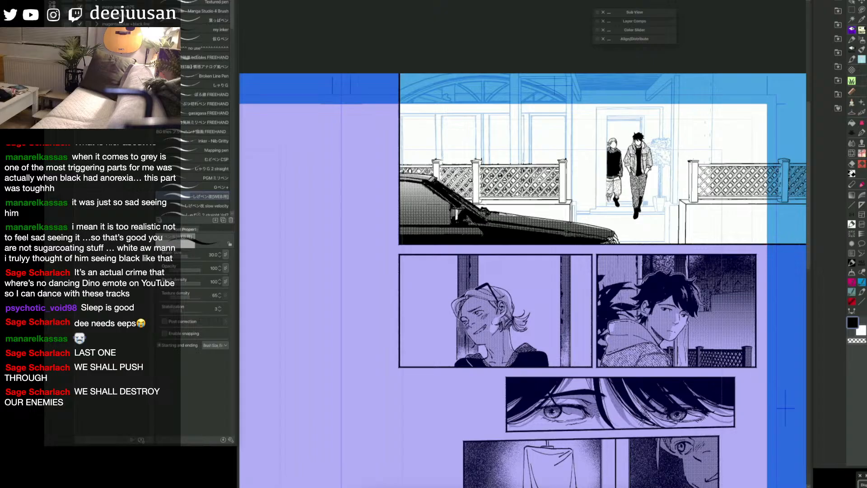
key(bracketleft)
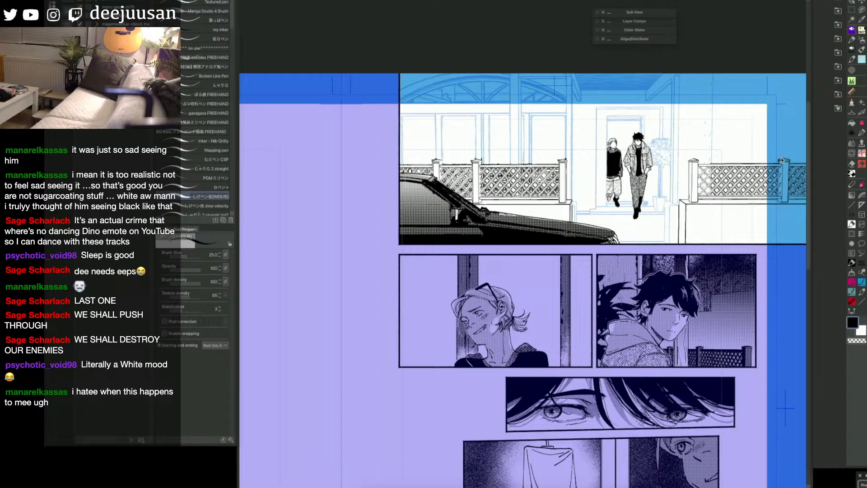
key(g)
click(692, 170)
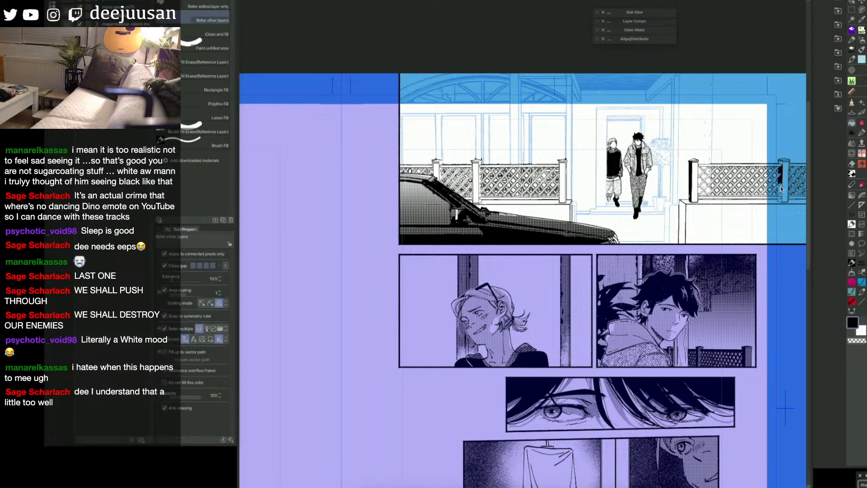
Step: Draw straight Webtoon lines under the right fence's top rail and down its near post, and touch up the second post's cap
key(p)
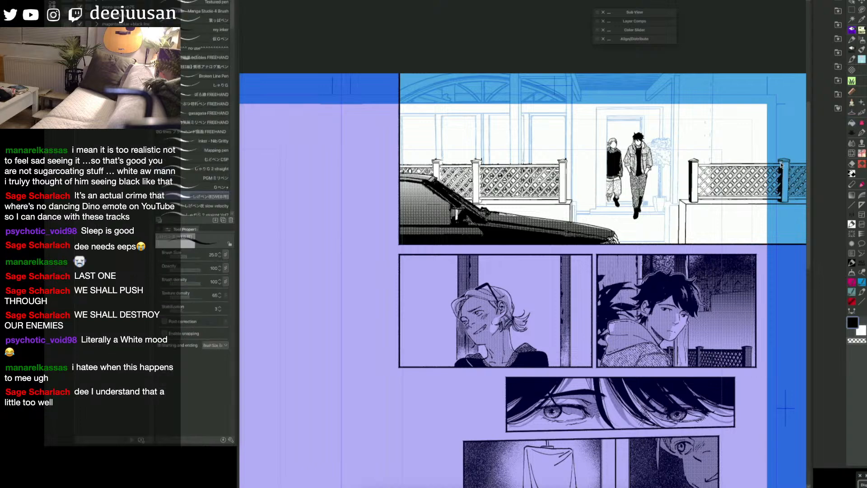
key(q)
click(710, 192)
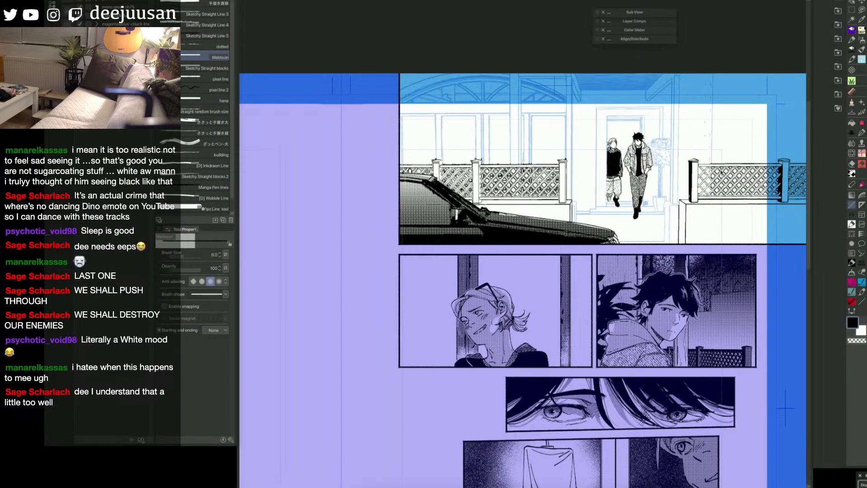
key(bracketright)
drag(699, 166, 780, 167)
drag(698, 165, 698, 199)
key(e)
drag(787, 162, 788, 167)
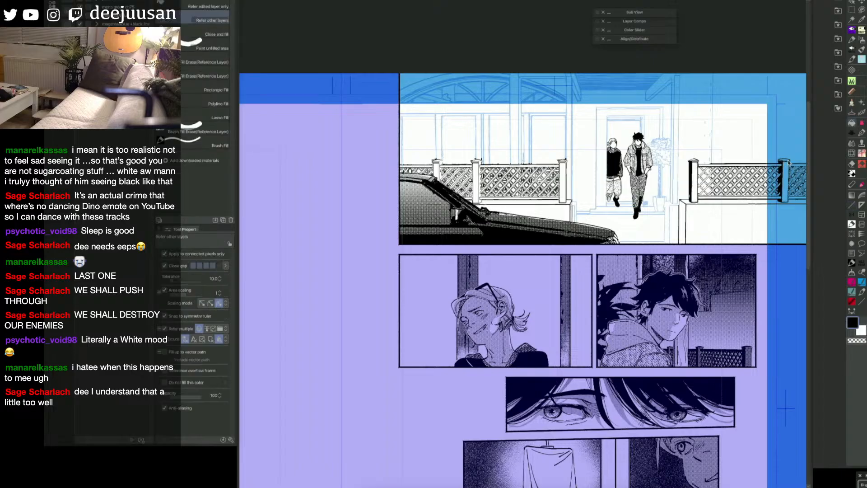
Step: Set the Webtoon straight line to size 7, thicken the right fence's lattice and clean it up with the Snap eraser
key(u)
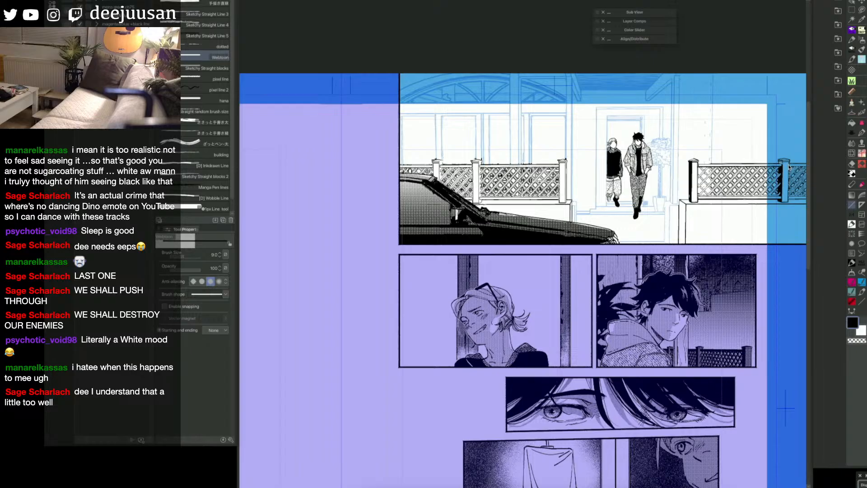
key(q)
click(806, 168)
drag(781, 163, 759, 168)
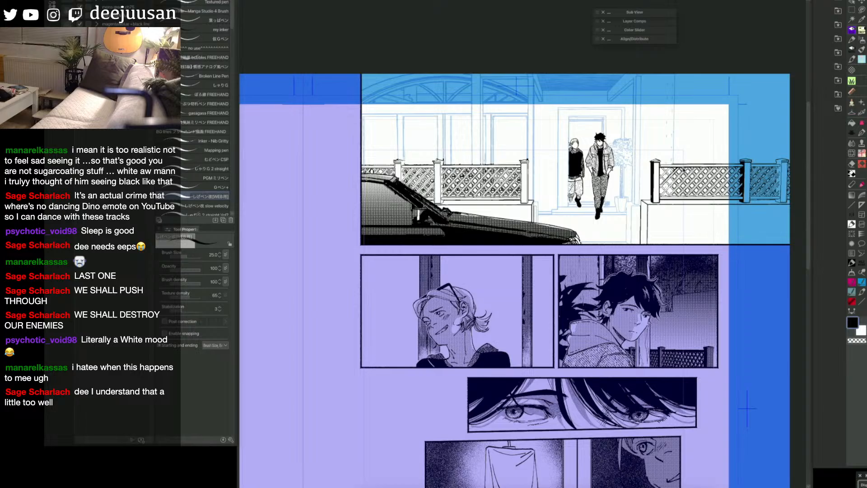
key(F6)
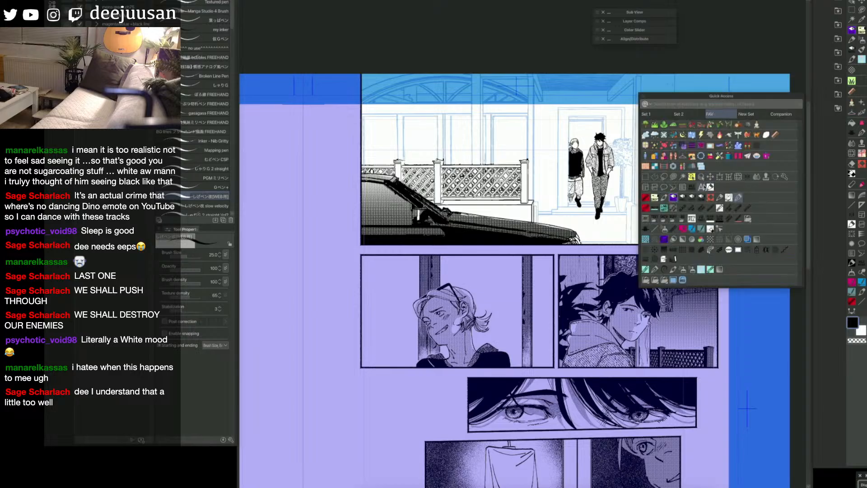
click(655, 229)
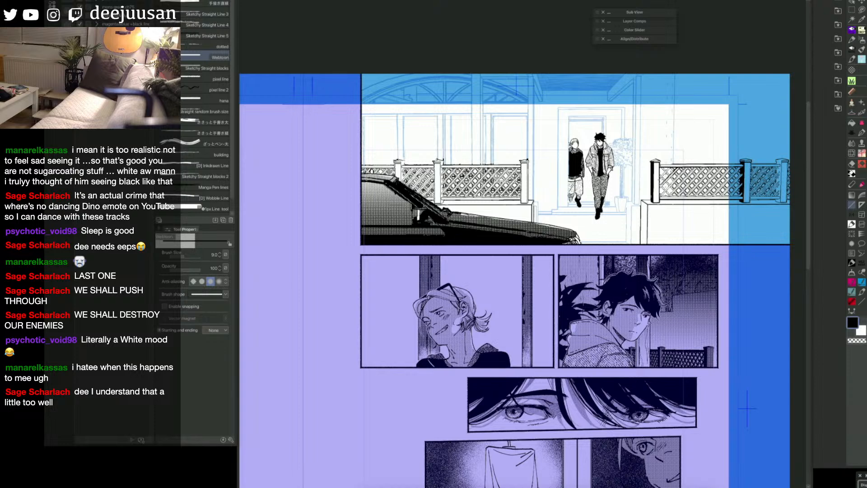
key(bracketleft)
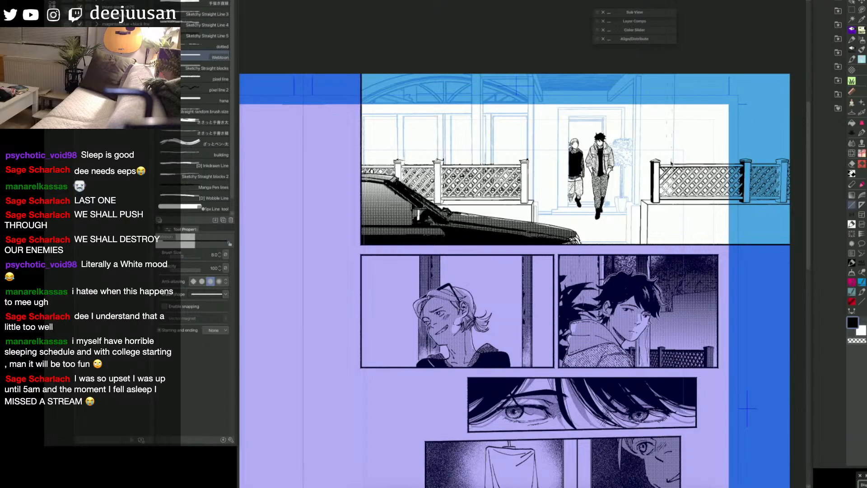
key(bracketleft)
drag(667, 158, 699, 217)
key(e)
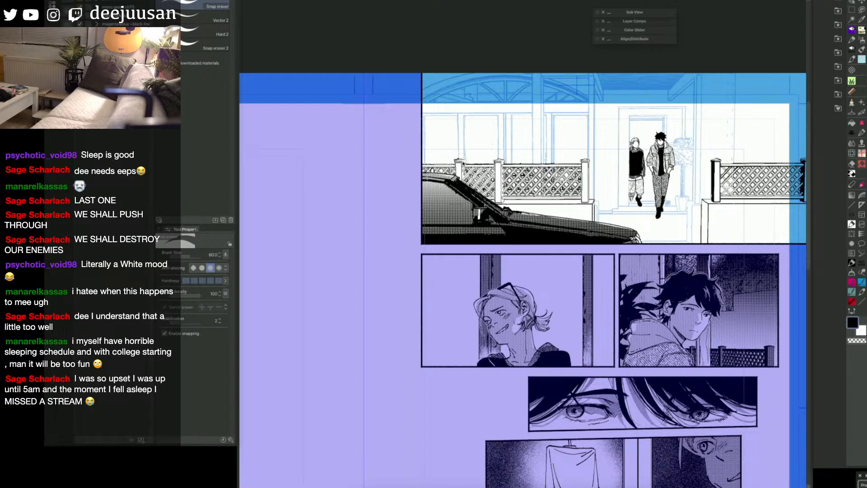
key(u)
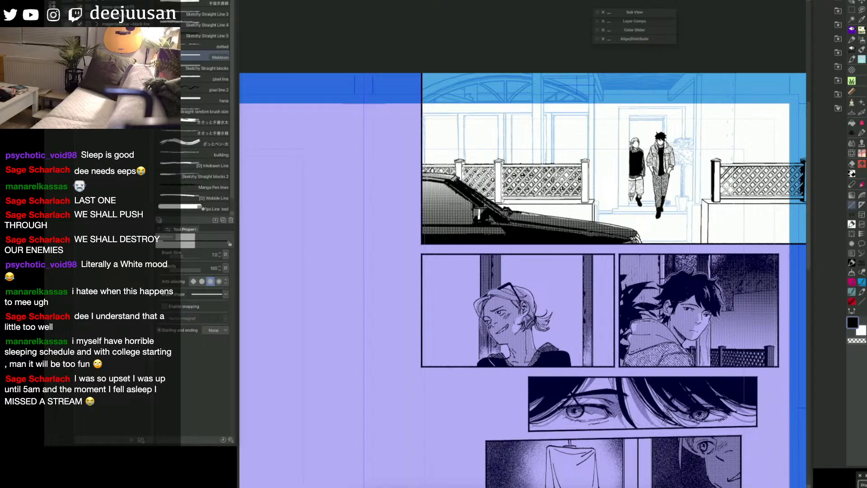
drag(771, 262, 673, 262)
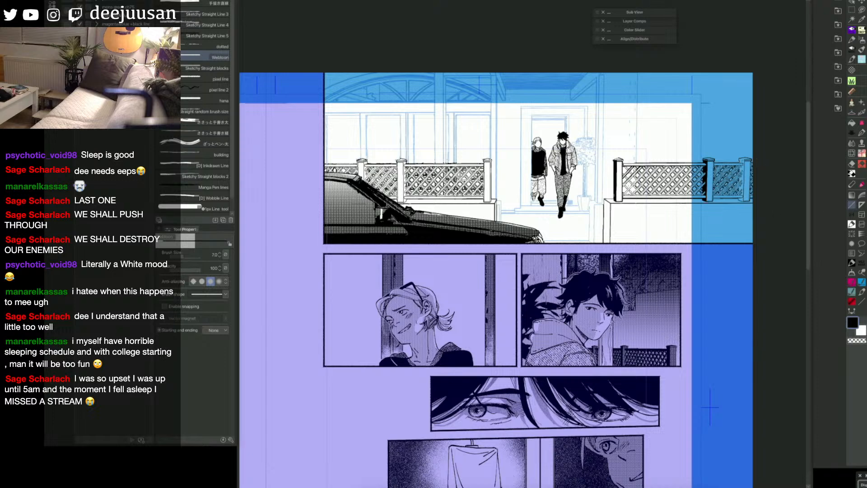
Step: Switch to another layer and fill the shaded side of the right fence's farthest post with black
click(862, 424)
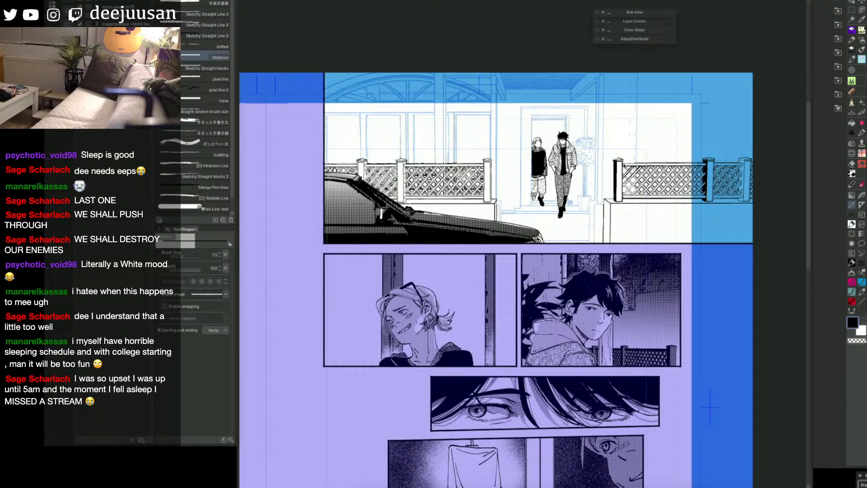
key(q)
key(q)
key(q)
key(q)
key(q)
key(q)
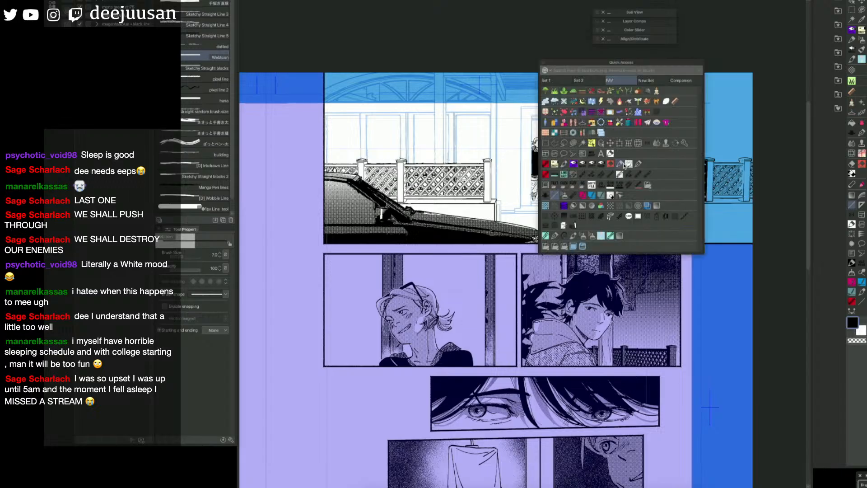
key(q)
key(q)
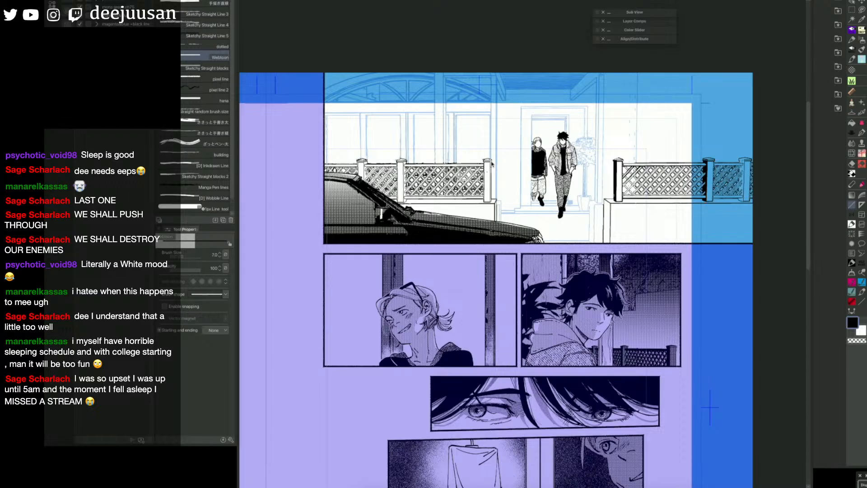
key(g)
key(u)
key(g)
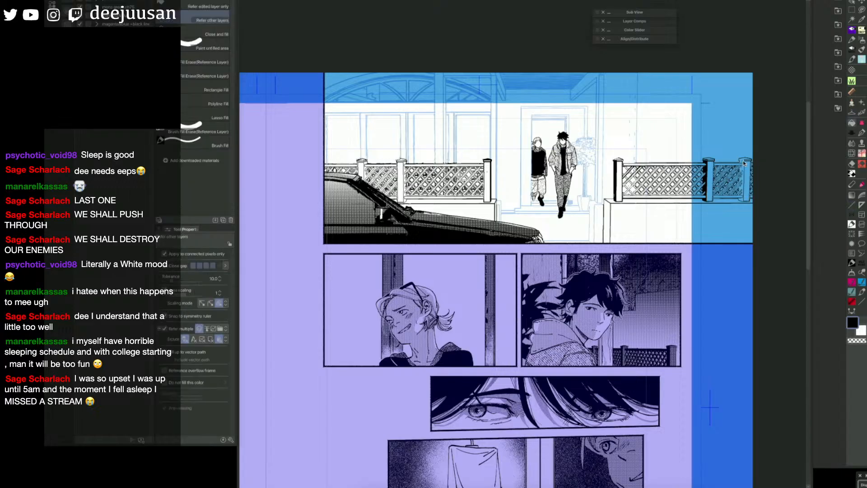
key(h)
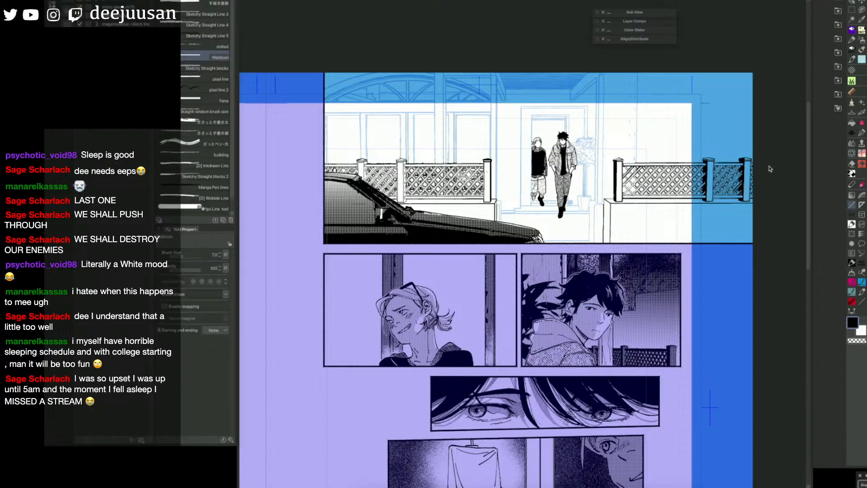
Step: Set the Webtoon straight line to size 10 and thicken the first diagonal slats beside the right fence's near post, filling them with black
key(u)
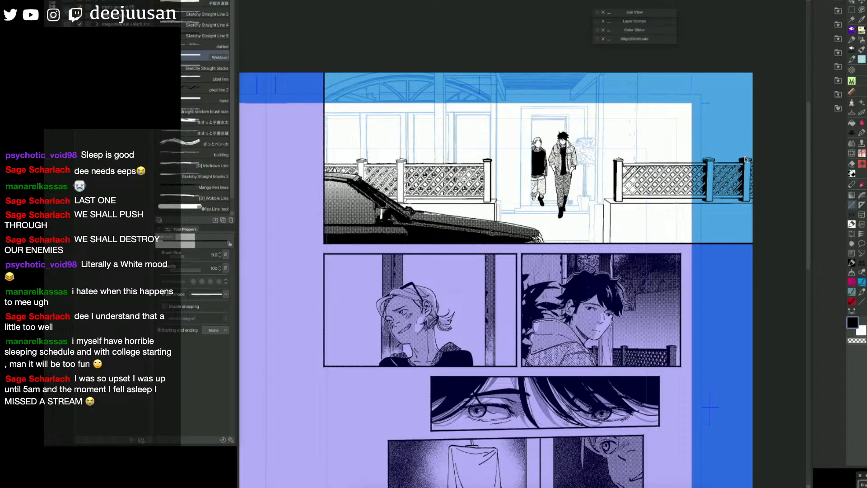
key(])
key(])
key(bracketleft)
key(g)
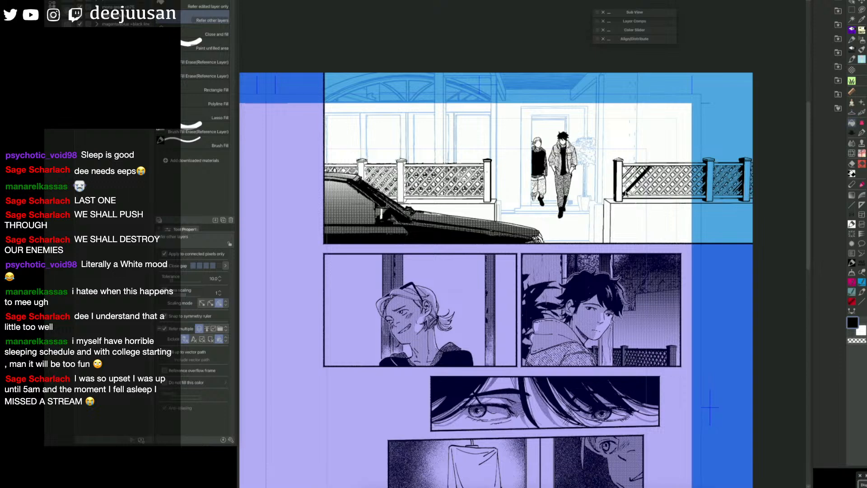
key(u)
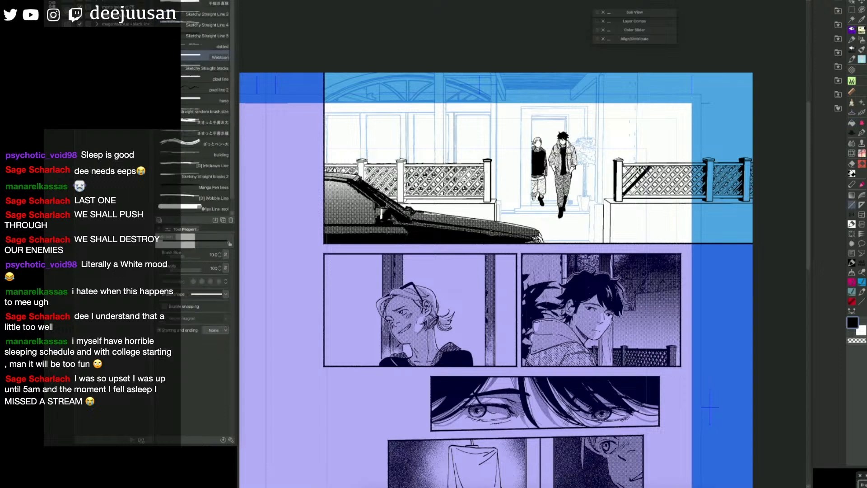
key(g)
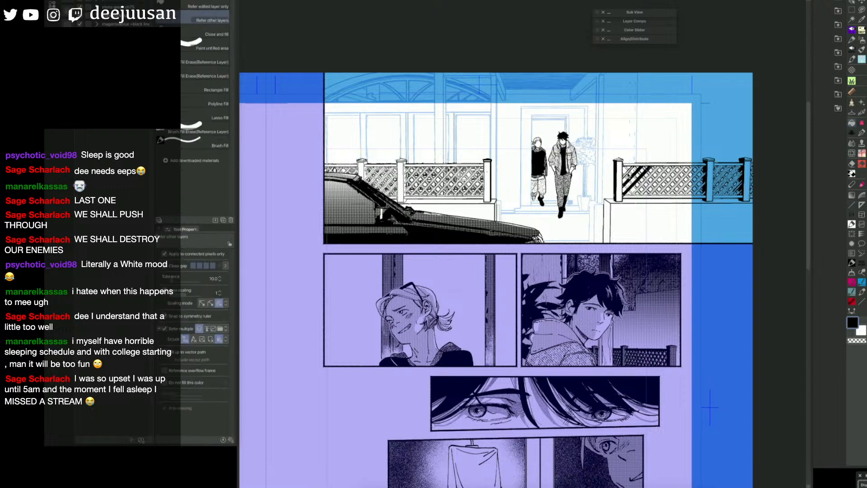
key(u)
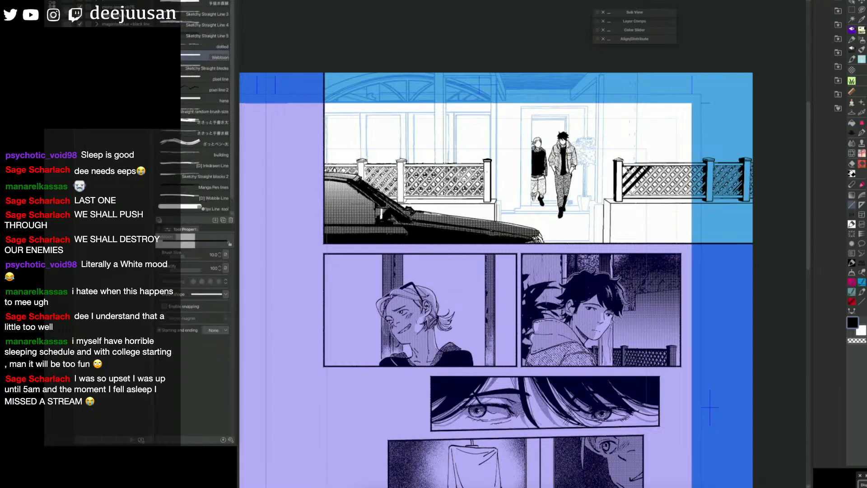
Step: Draw straight lines for the crossing diagonals at the near end of the right fence's lattice and fill them with black
drag(625, 165, 651, 193)
mouse_move(624, 165)
mouse_down()
mouse_move(647, 191)
mouse_move(651, 175)
mouse_up()
key(g)
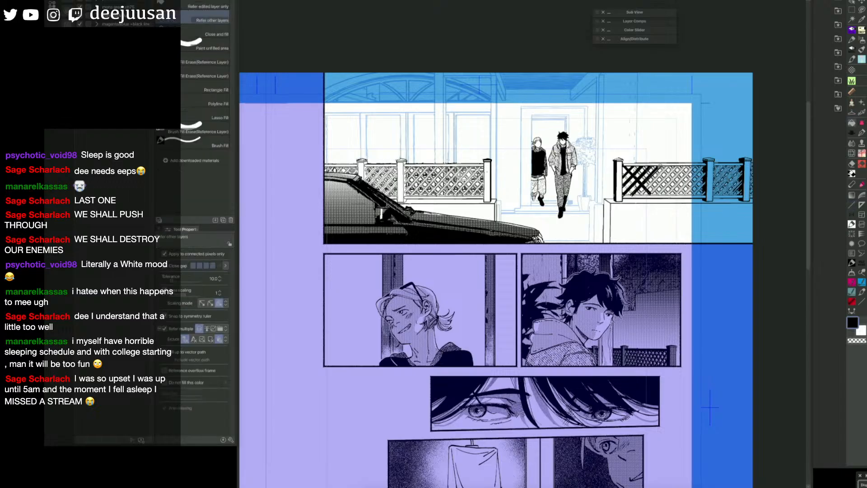
key(u)
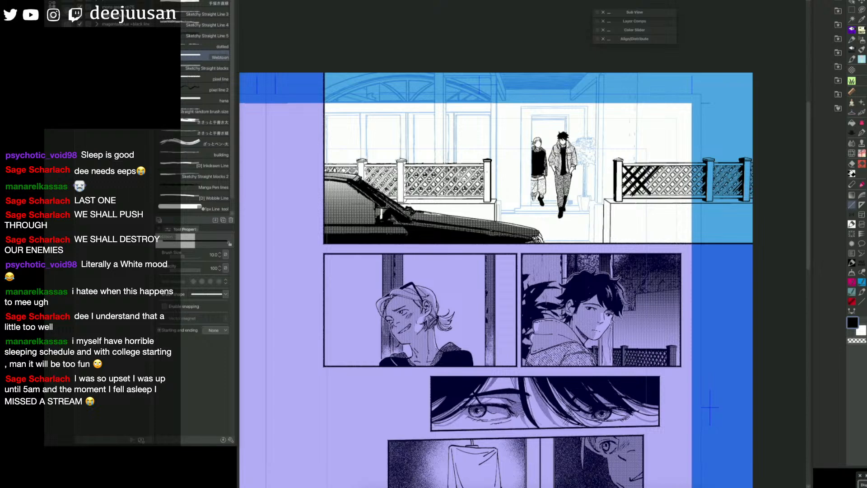
key(g)
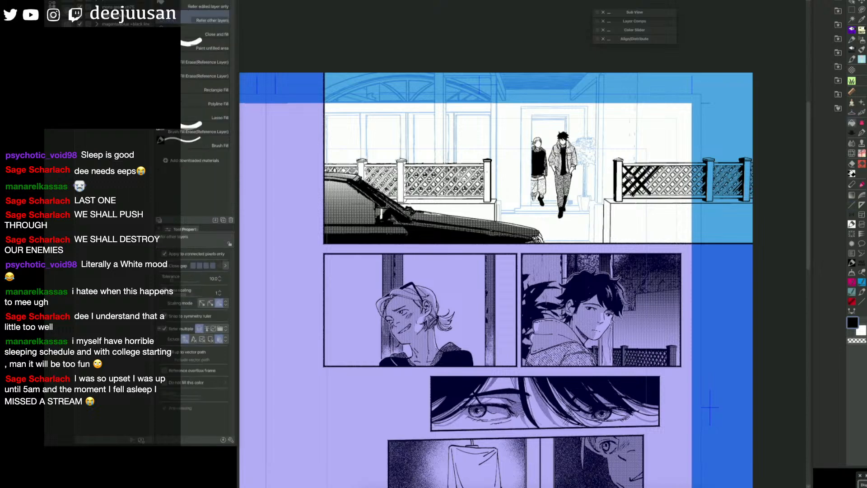
key(u)
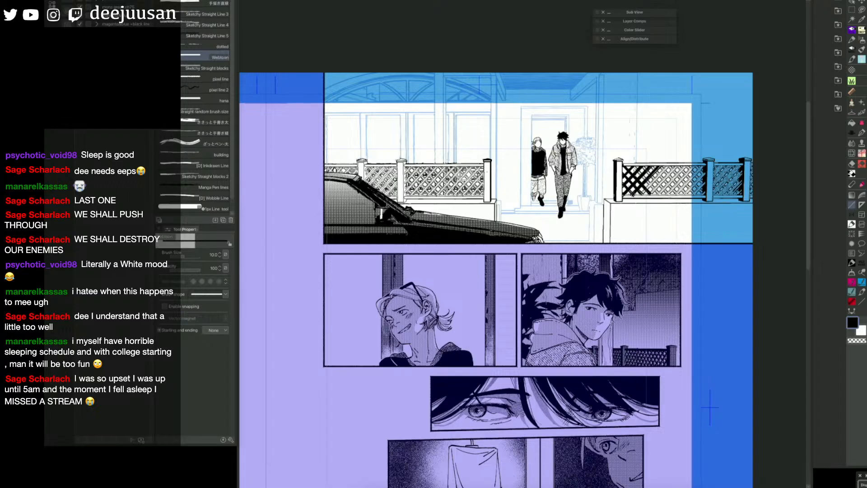
Step: Set the straight line to size 12.5 and thicken the bottom edge of the right fence's lattice, filling its gaps with black
key(bracketright)
key(g)
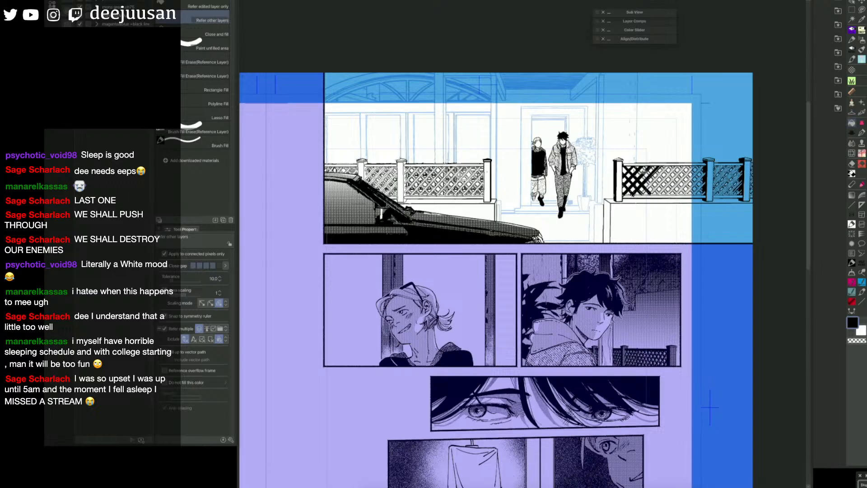
key(p)
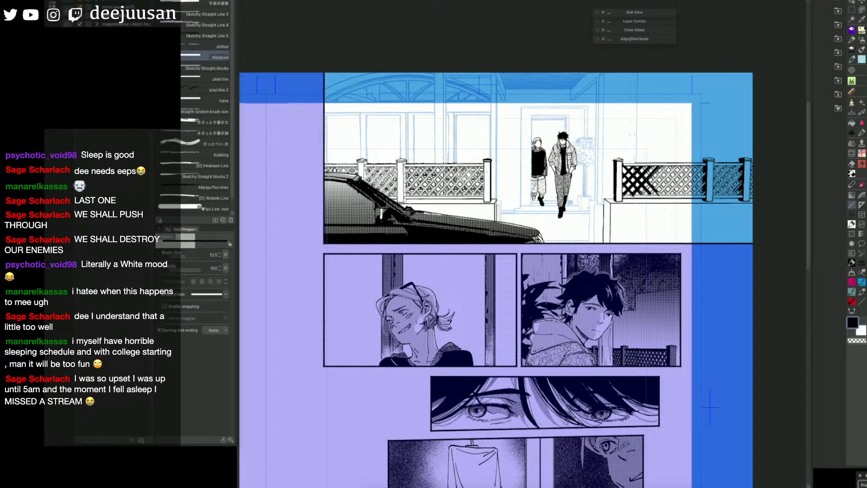
key(g)
key(p)
key(g)
key(p)
key(g)
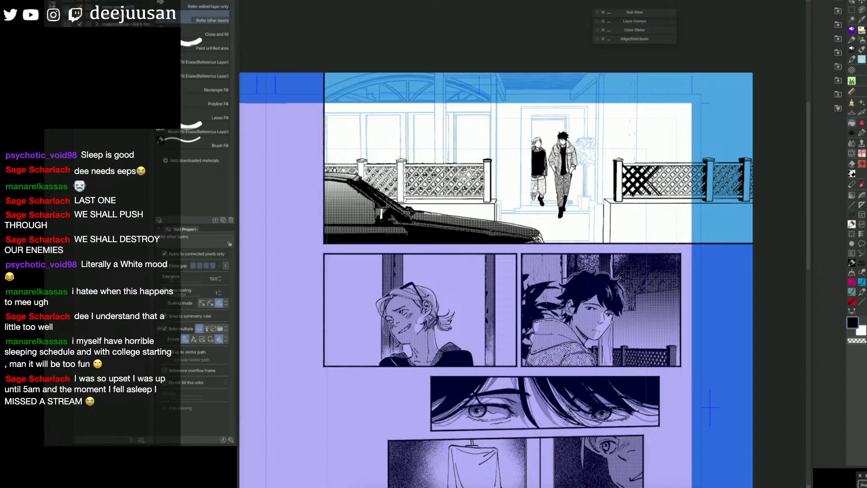
key(p)
key(g)
key(p)
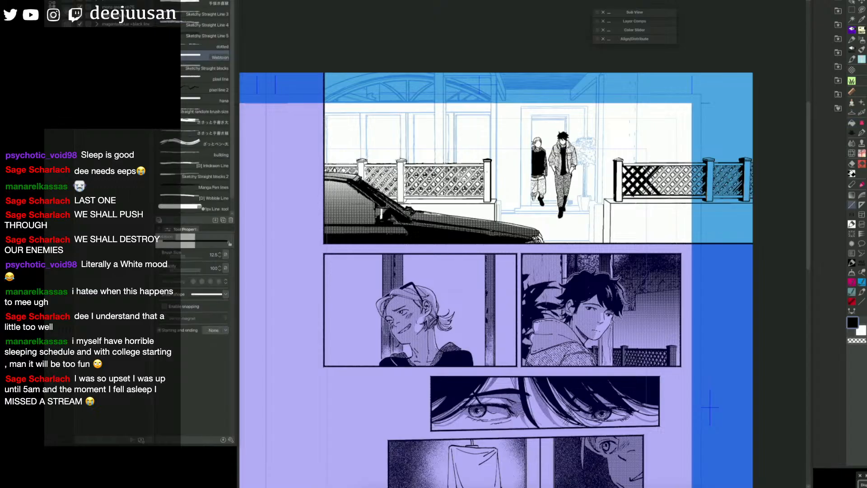
key(g)
click(663, 199)
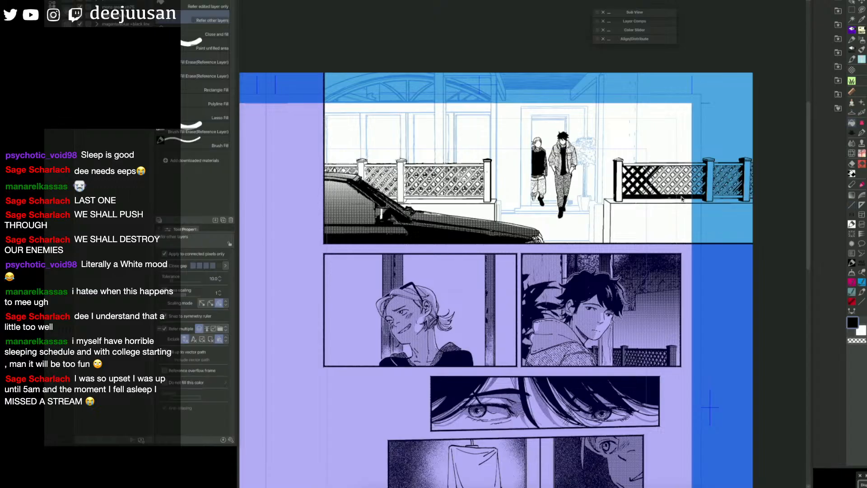
Step: Set the straight line to size 10 and thicken the diagonal slats in the middle of the right fence's lattice with black
key(p)
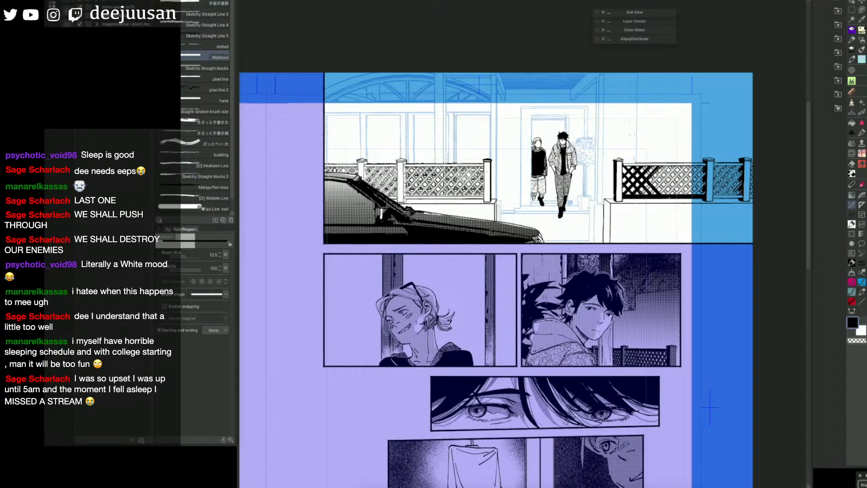
key(bracketleft)
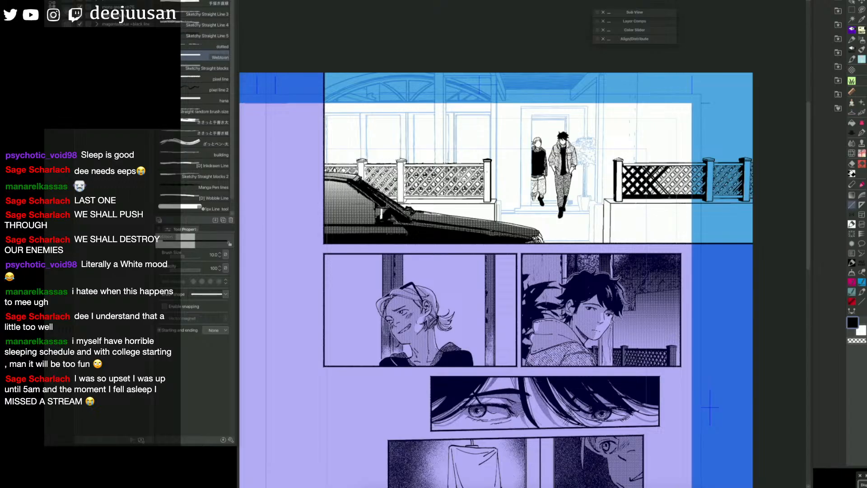
key(g)
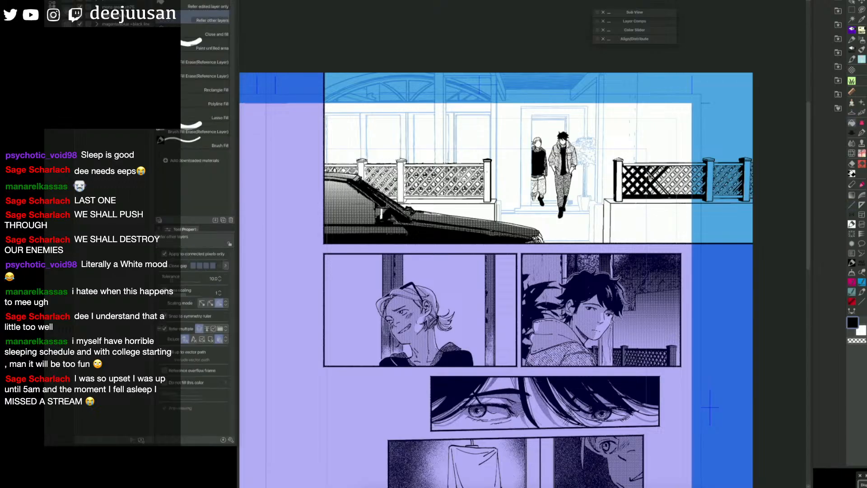
key(u)
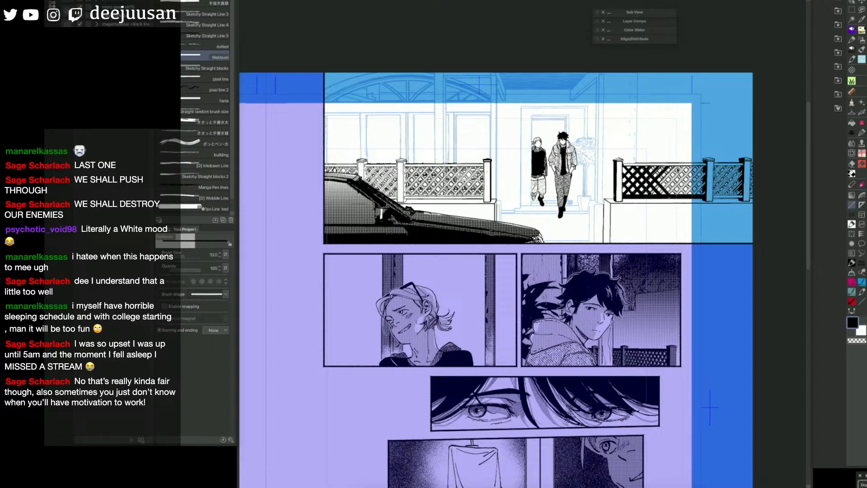
key(g)
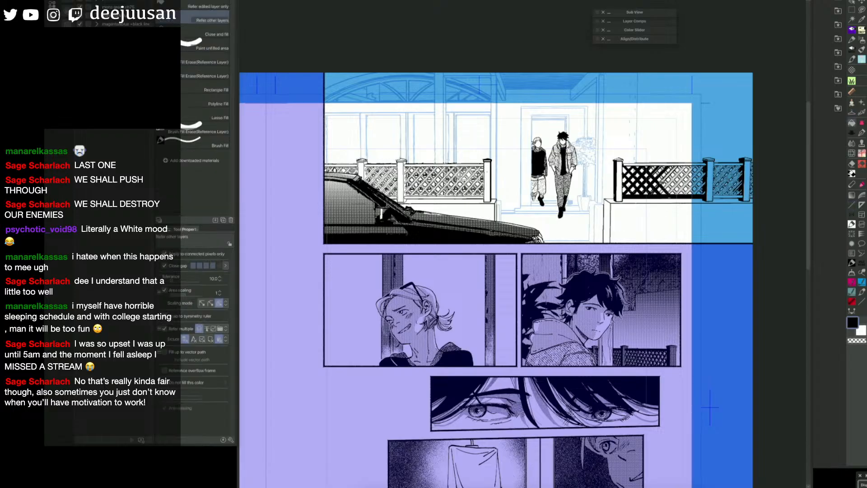
Step: Add further straight diagonals past the middle of the right fence's lattice and fill the gaps inside the slats with black
key(u)
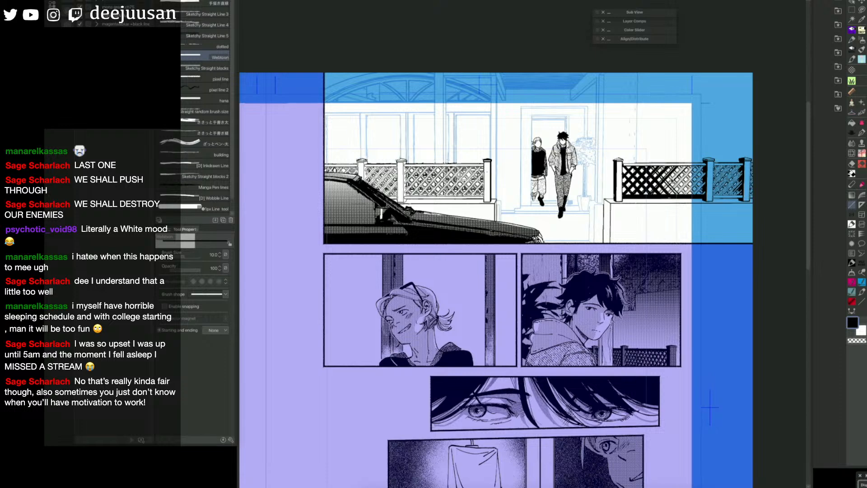
key(g)
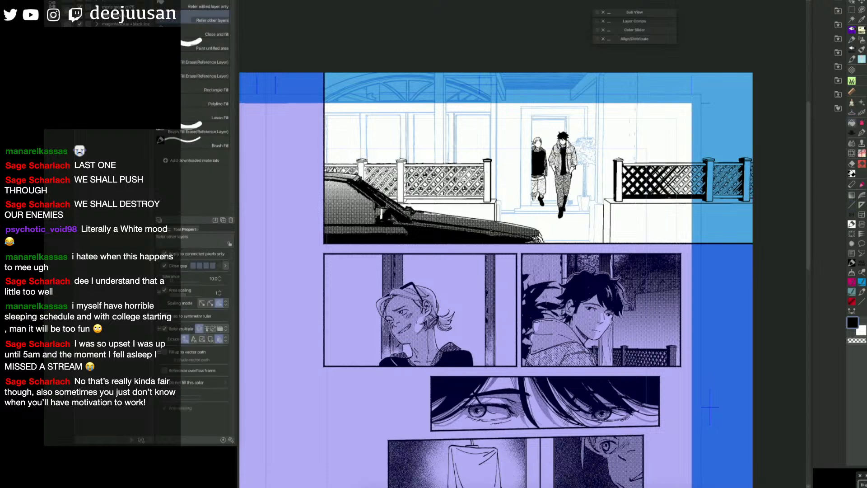
click(677, 176)
key(u)
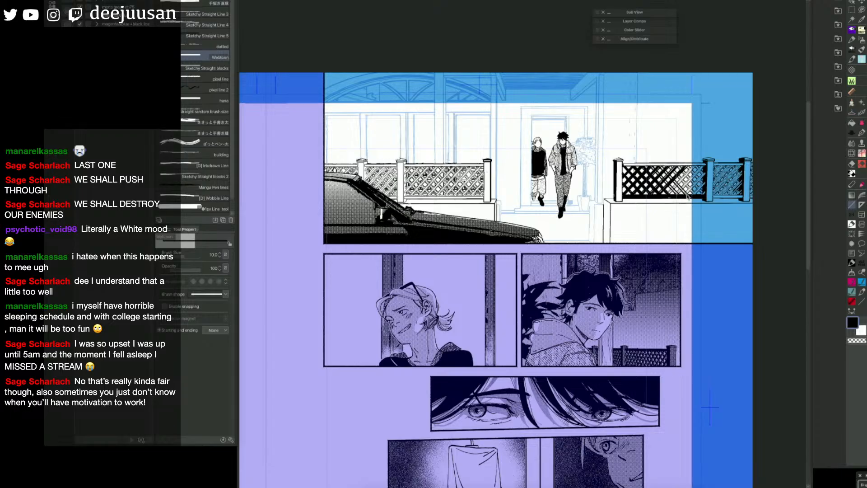
key(g)
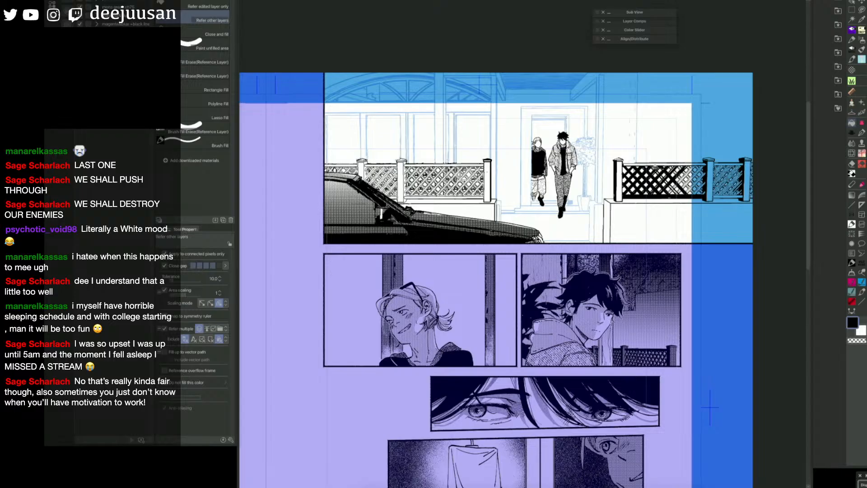
key(u)
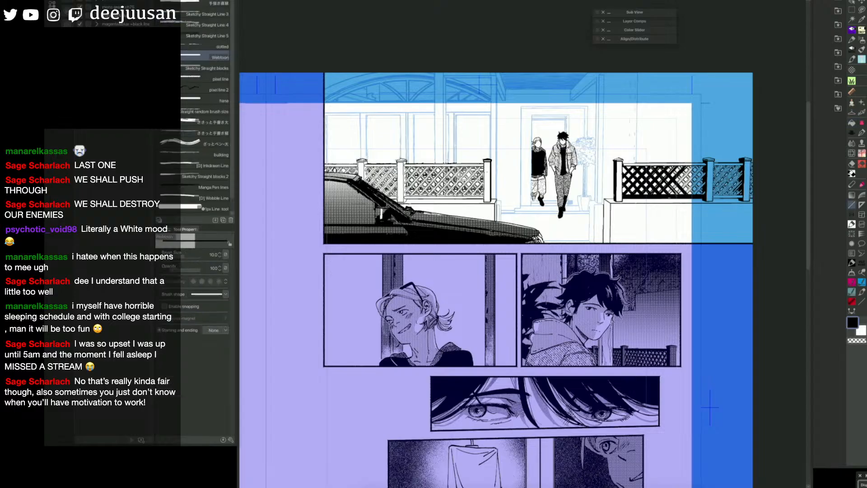
Step: Set the straight line to size 8 and outline the slats toward the right fence's second post, filling the descending diagonals with black
scroll(677, 192, up, 1)
drag(740, 313, 703, 338)
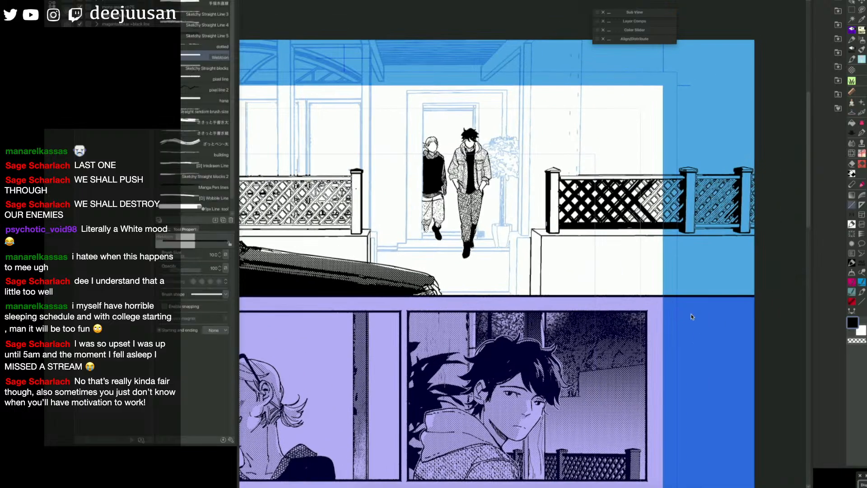
key([)
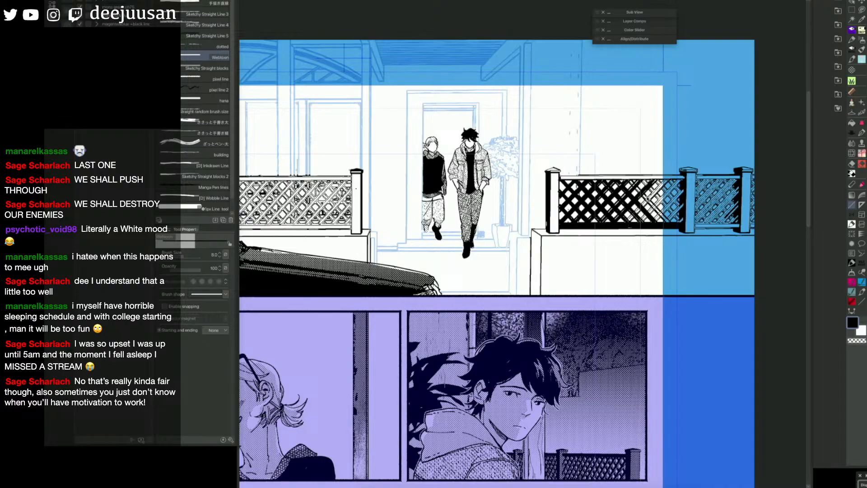
key(g)
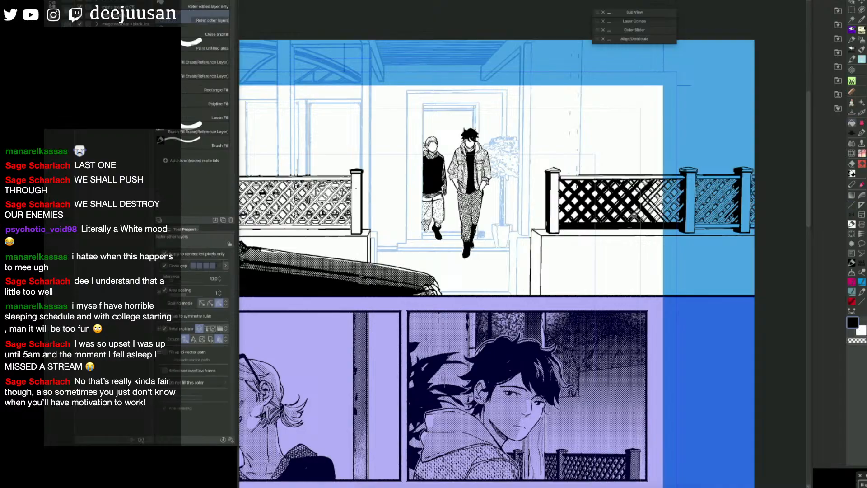
key(p)
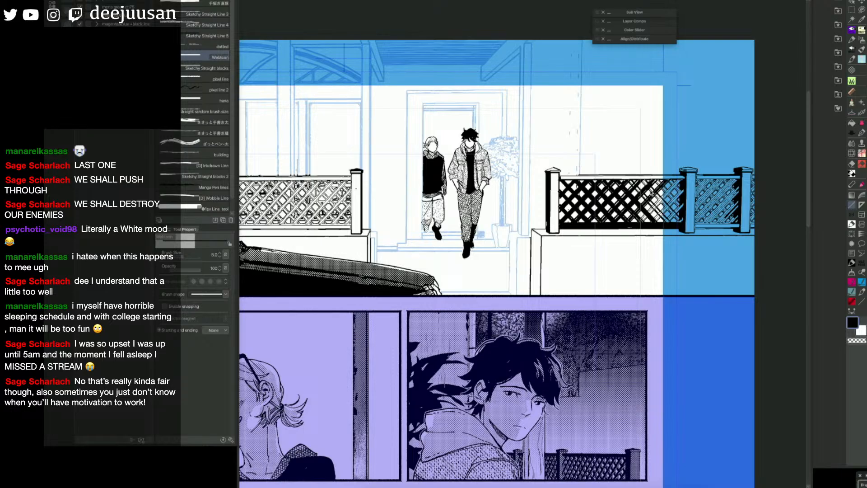
key(g)
key(p)
key(g)
click(654, 188)
click(661, 198)
click(672, 207)
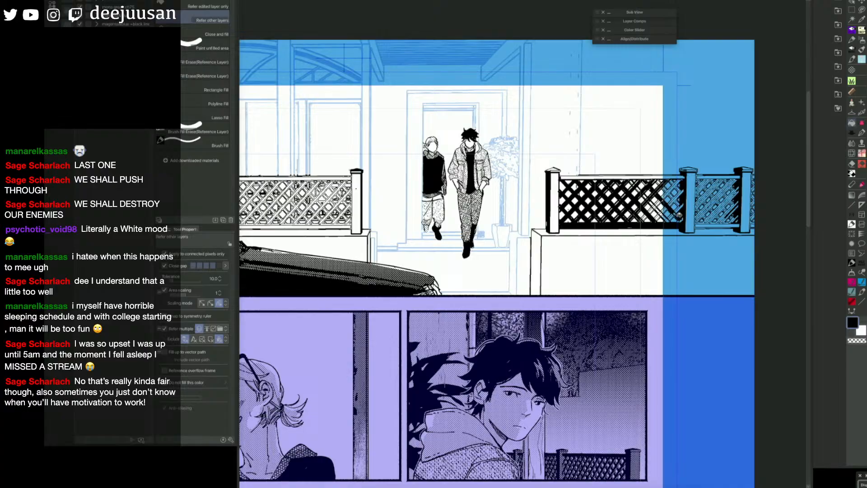
Step: Close the remaining slat gaps before the right fence's second post with straight lines and fill them with black
key(u)
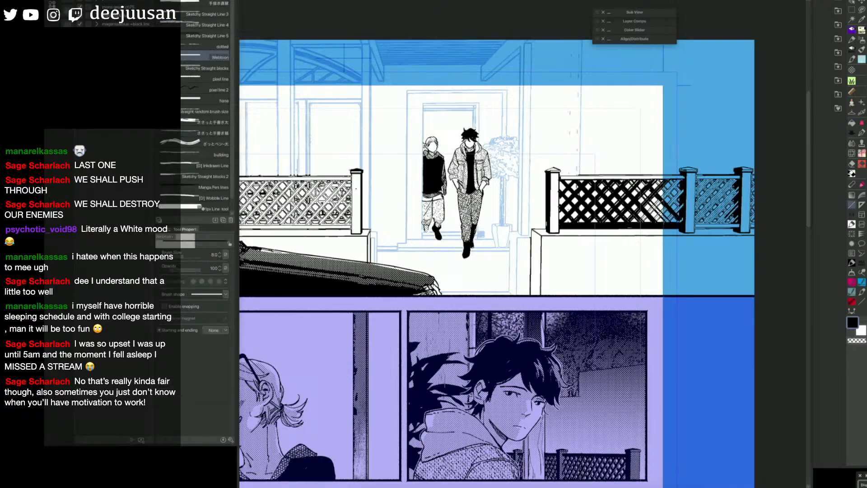
key(g)
click(673, 213)
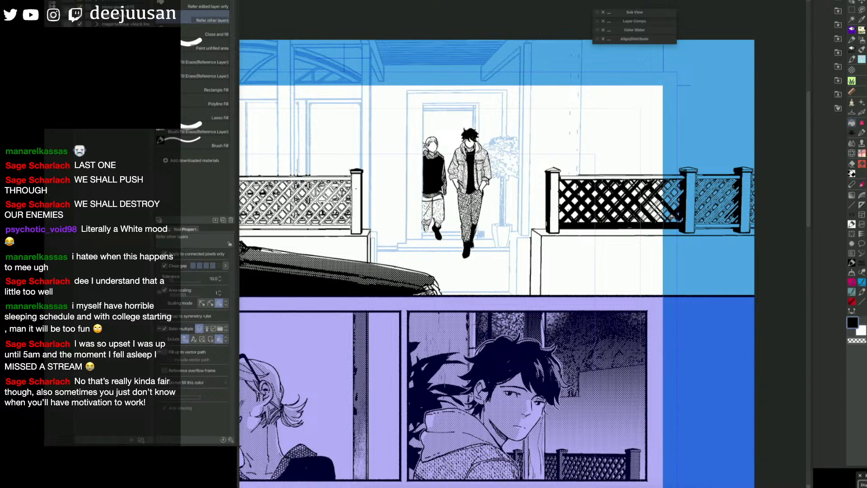
key(u)
key(g)
click(638, 186)
click(646, 194)
key(u)
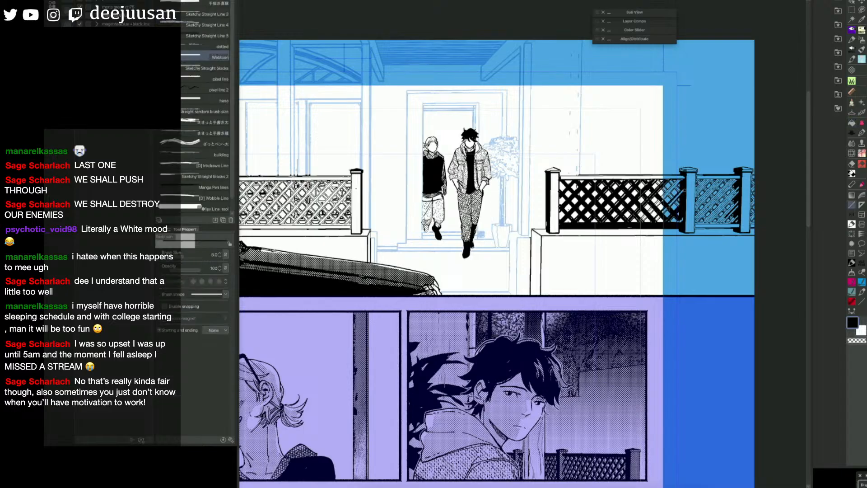
key(g)
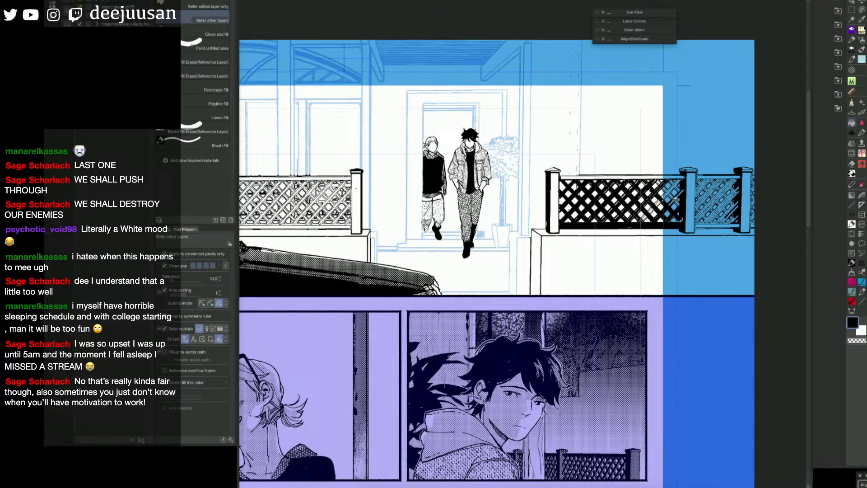
key(u)
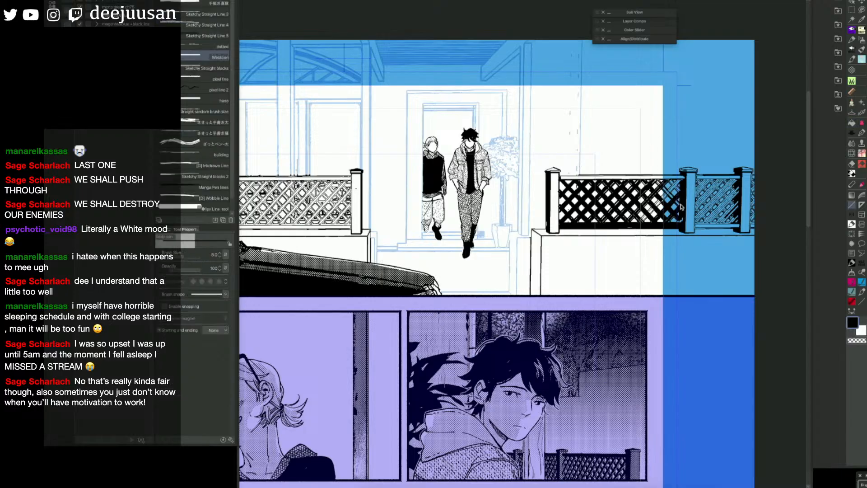
key(g)
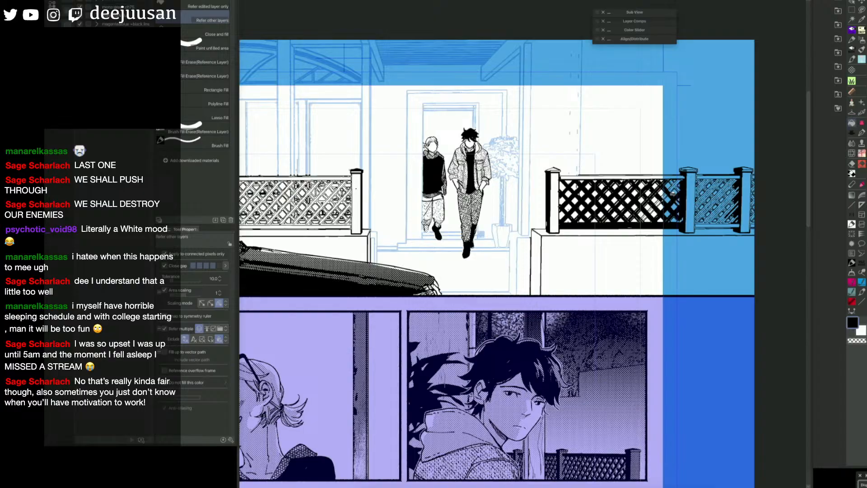
Step: Line the edge beside the right fence's second post with size 8 straight lines and fill the next section's frame with black
key(u)
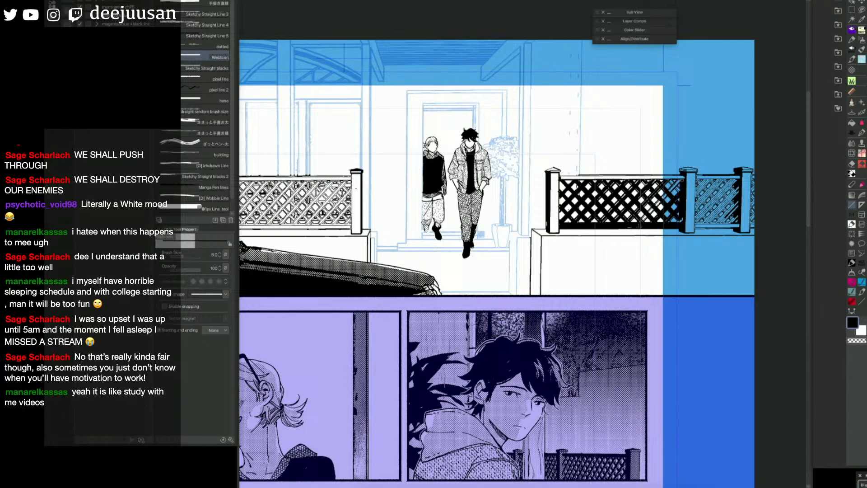
key(g)
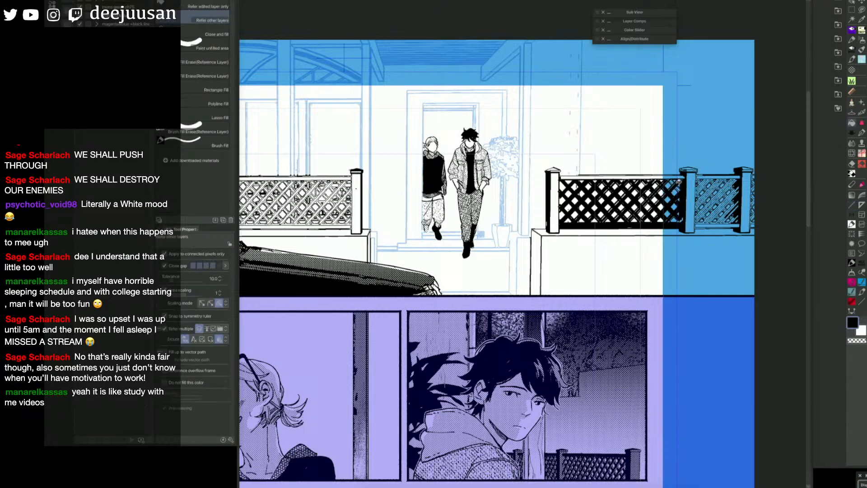
key(p)
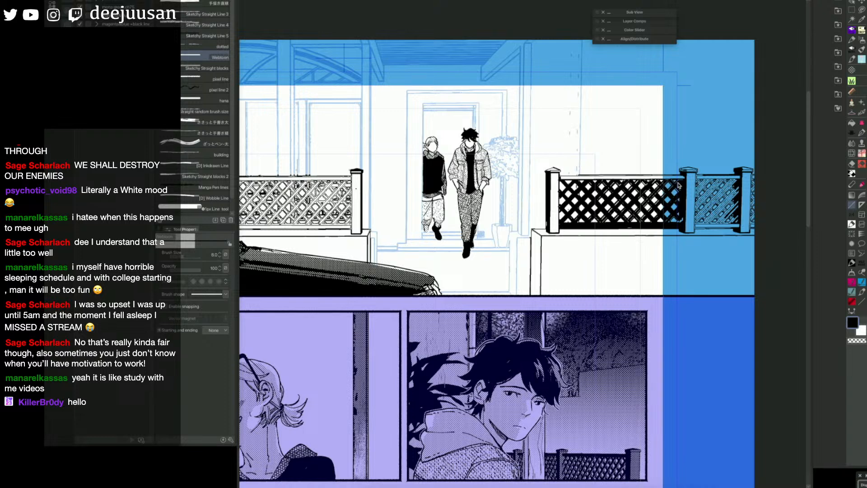
drag(697, 176, 696, 225)
key(g)
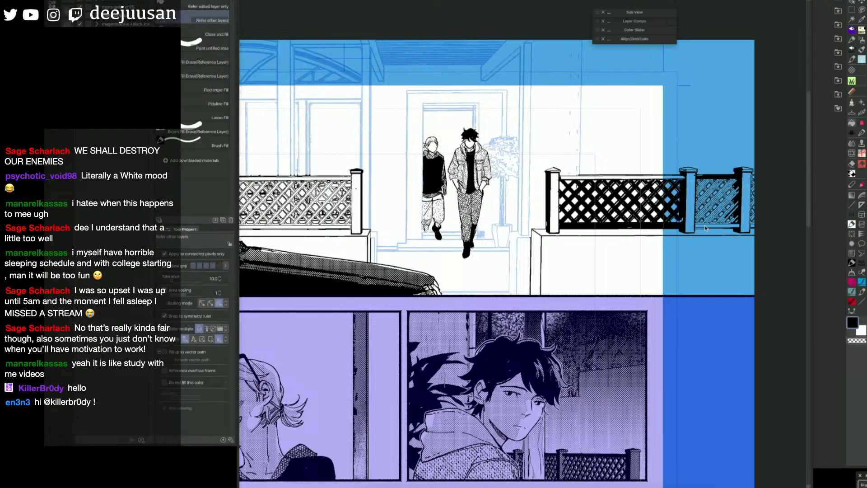
Step: Set the straight line to size 9 and fill the diagonal slats between the right fence's second and third posts with black
key(u)
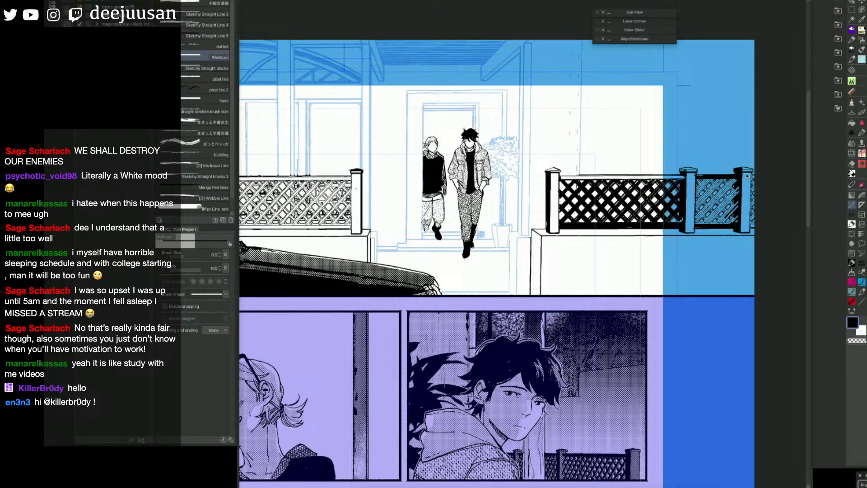
key(bracketright)
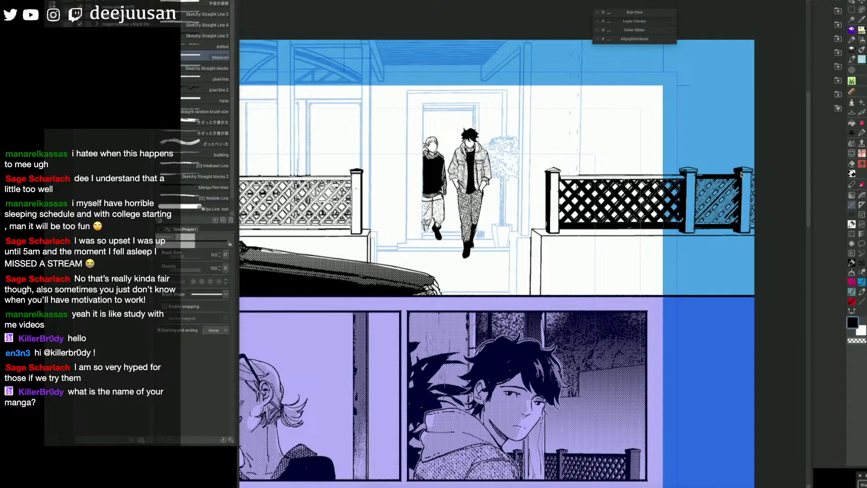
key(g)
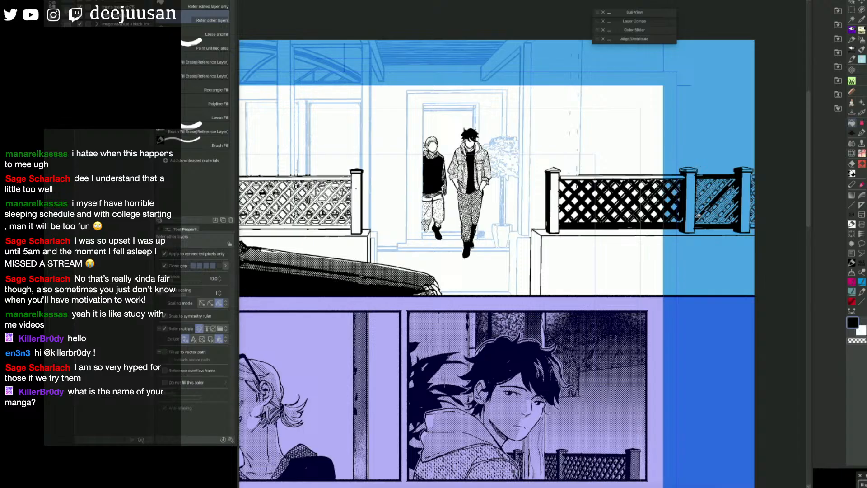
key(u)
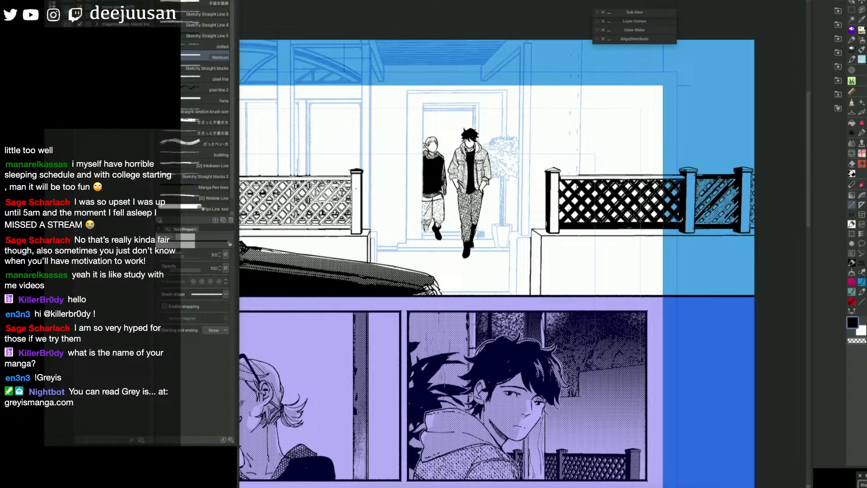
key(g)
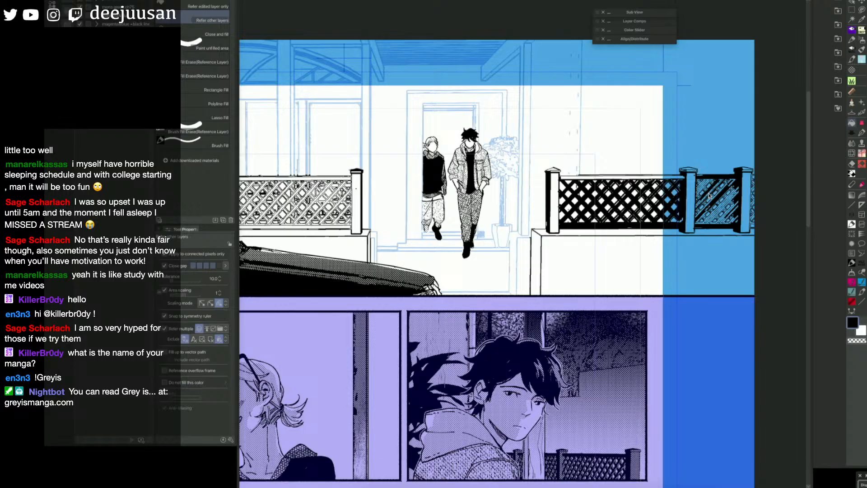
Step: Set the straight line to size 10 and thicken the remaining diagonals between the right fence's second and third posts
key(p)
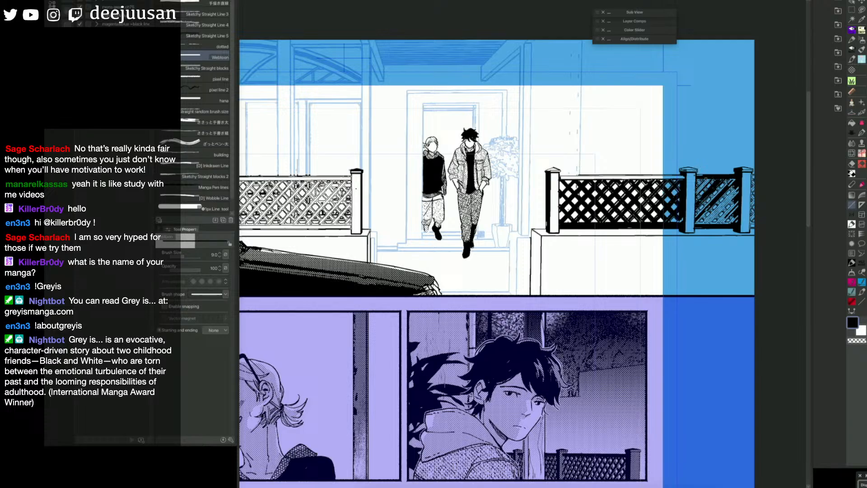
key(g)
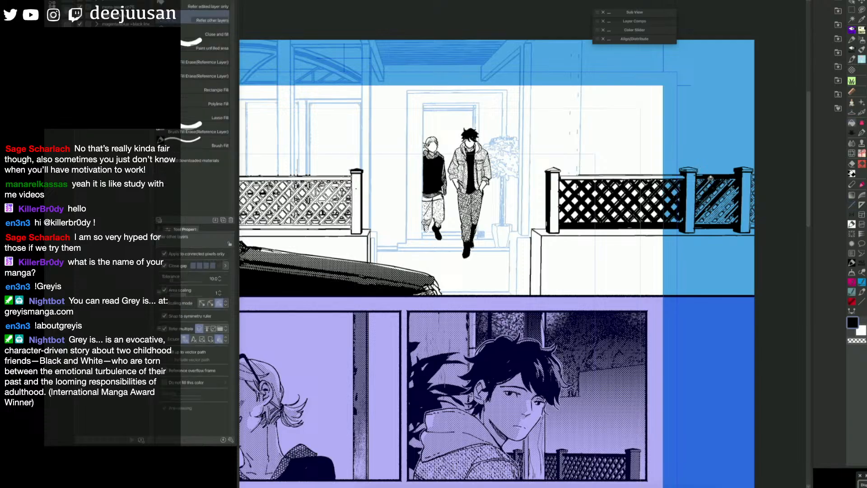
key(u)
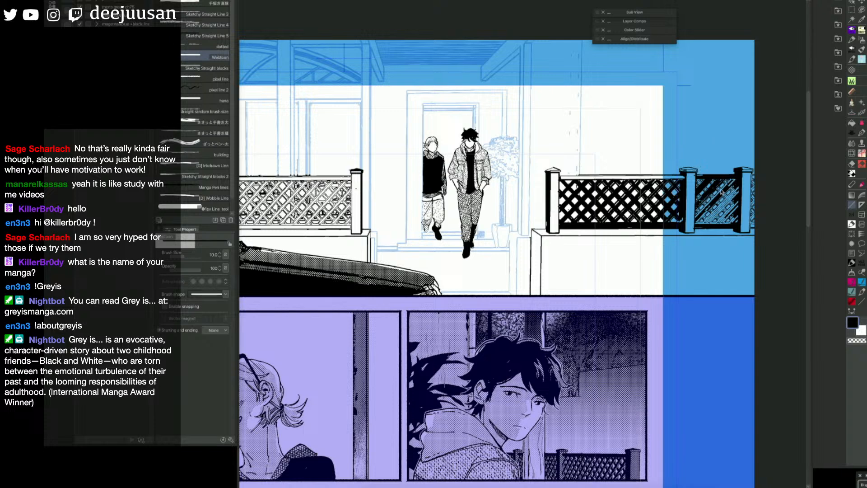
drag(736, 177, 697, 221)
Step: Reduce the line size and draw straight lines down the first post's lattice edge and along the top rail of the right fence
key(space)
drag(545, 247, 578, 248)
key([)
drag(592, 176, 591, 221)
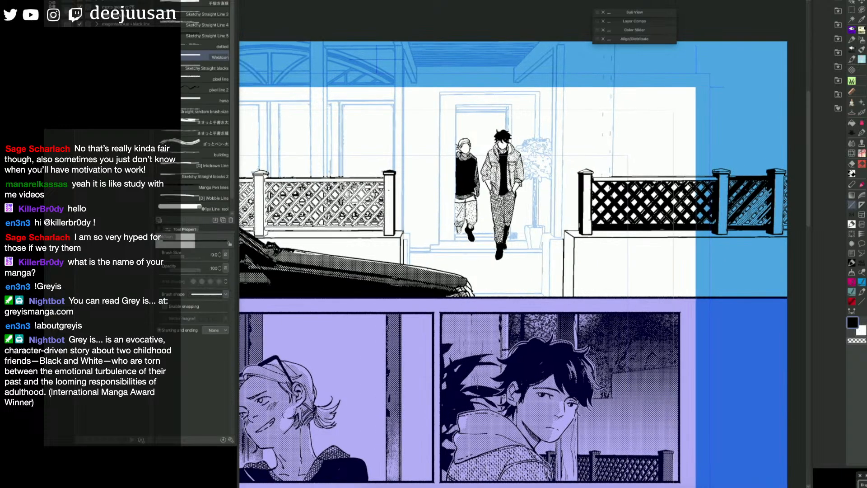
key([)
drag(593, 176, 719, 176)
Step: Outline the top and bottom rails of the left fence's section nearest the doorway with size 8 straight lines and fill them with black
key(space)
drag(427, 259, 384, 268)
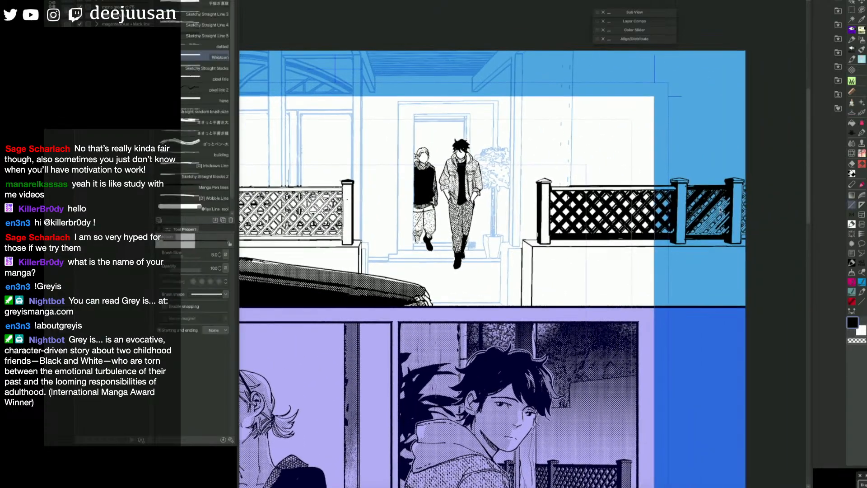
key(space)
drag(730, 205, 708, 207)
key(space)
drag(334, 261, 697, 236)
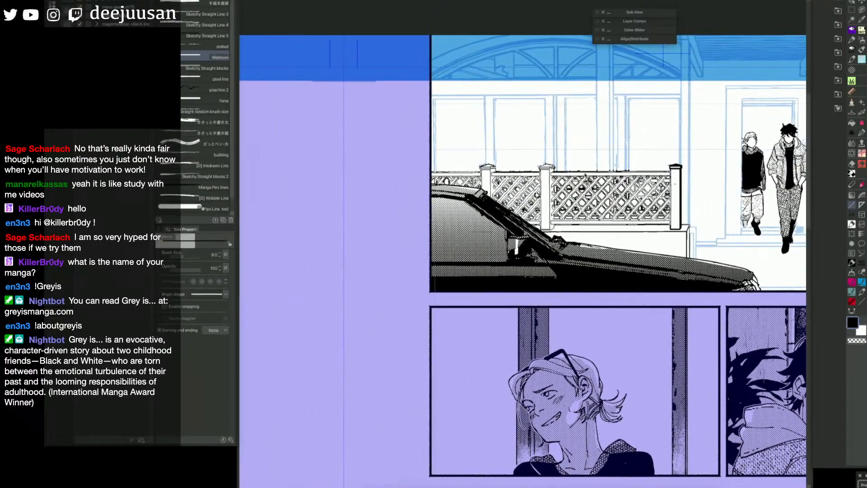
key(e)
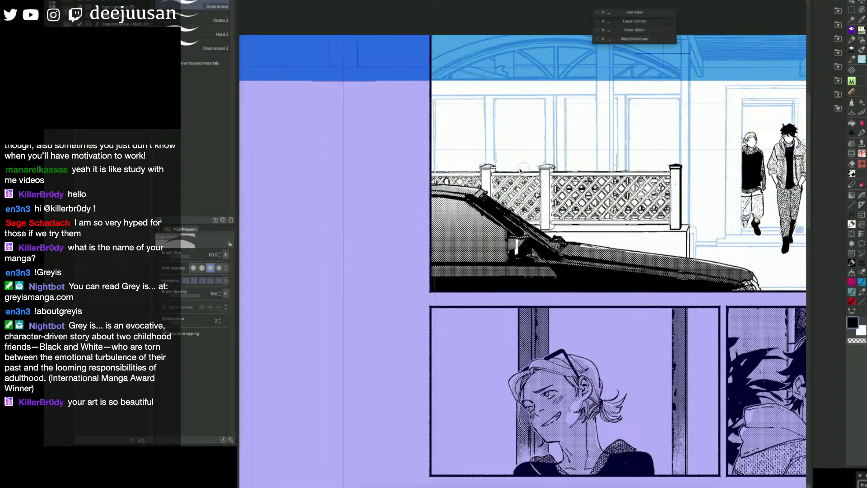
key(u)
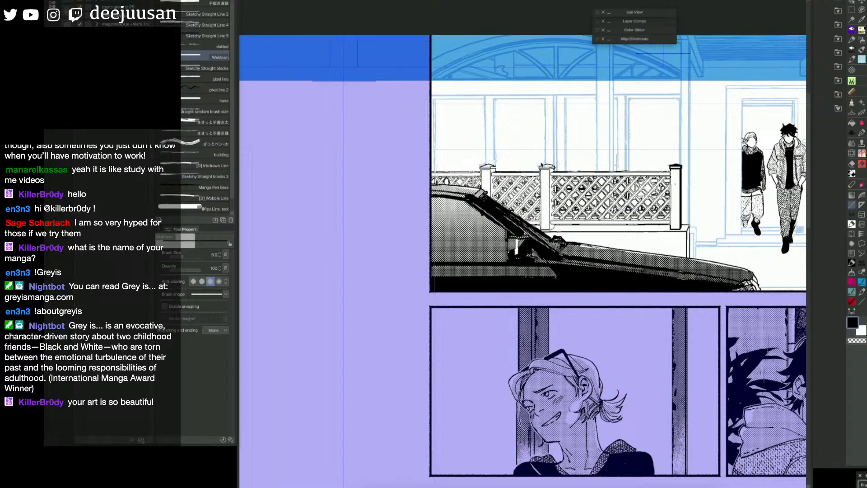
key(g)
click(668, 174)
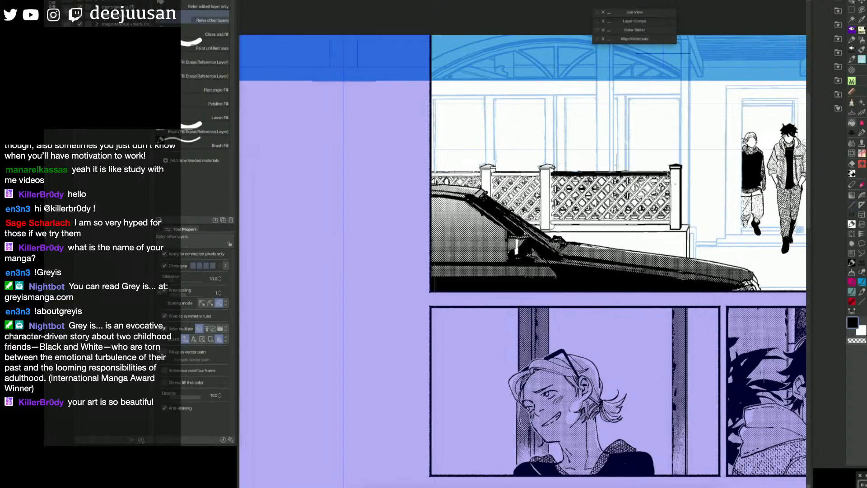
click(606, 223)
Step: Thicken the rails of the left fence's section nearest the doorway with straight lines and fill the strip beside its middle post with black
key(u)
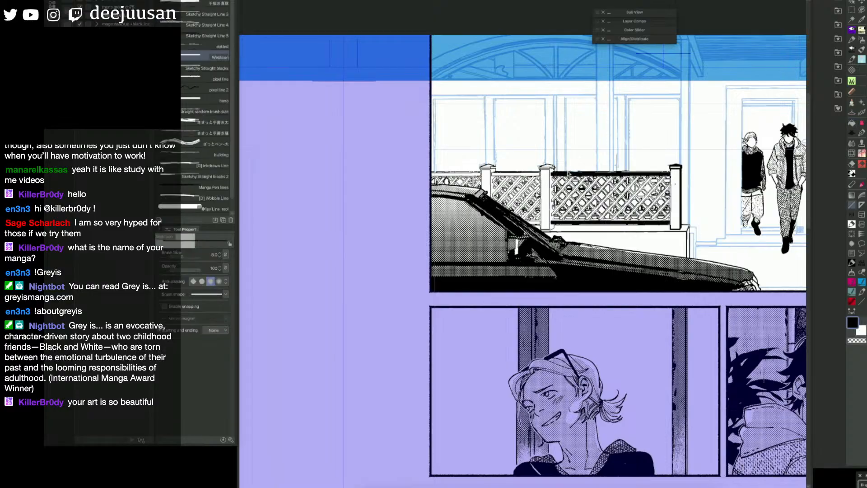
drag(556, 172, 654, 171)
drag(556, 219, 666, 219)
key(g)
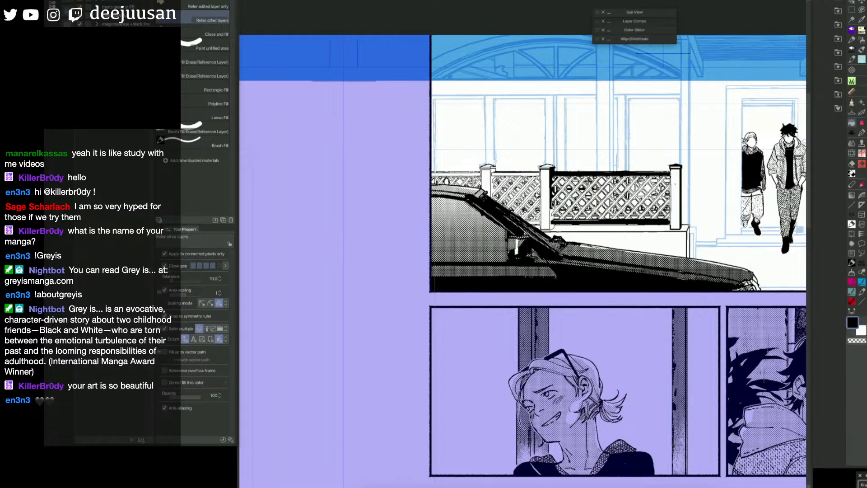
Step: Draw a straight line down the far side of the left fence's middle post and fill the top rails around the next post with black
key(u)
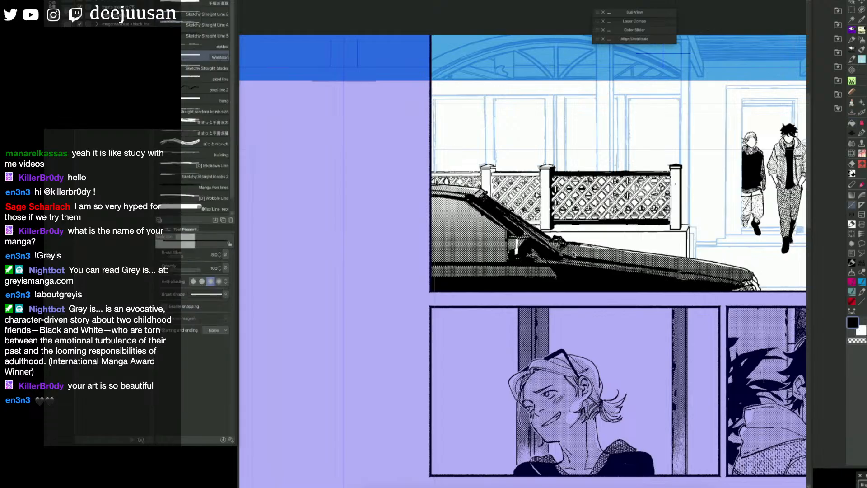
key(space)
drag(626, 239, 600, 235)
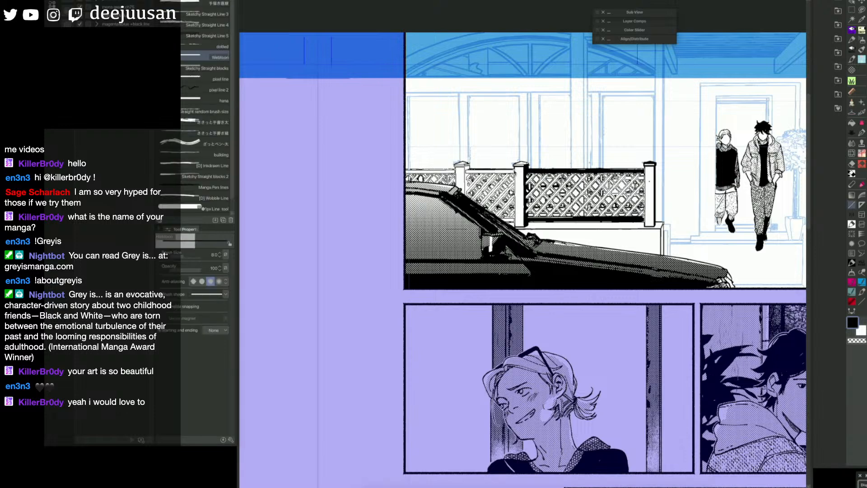
drag(515, 169, 515, 224)
key(g)
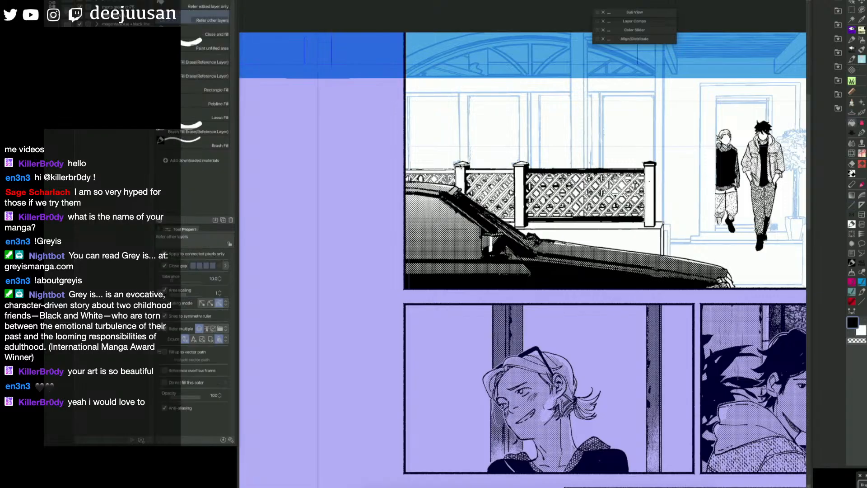
key(u)
key(g)
click(451, 172)
click(480, 171)
Step: Hide the car and complete the left fence's lower rails and far post behind it, filling them with black
key(u)
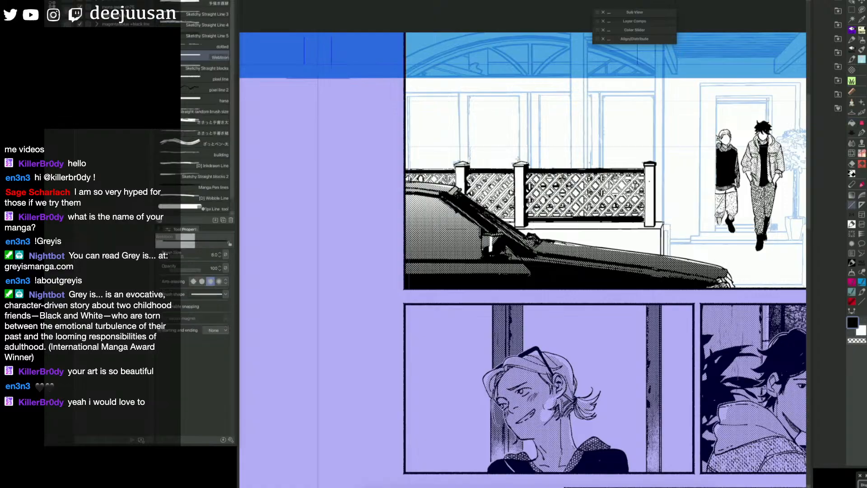
mouse_move(539, 222)
mouse_down()
mouse_move(377, 213)
mouse_move(506, 217)
mouse_up()
key(p)
key(u)
key(space)
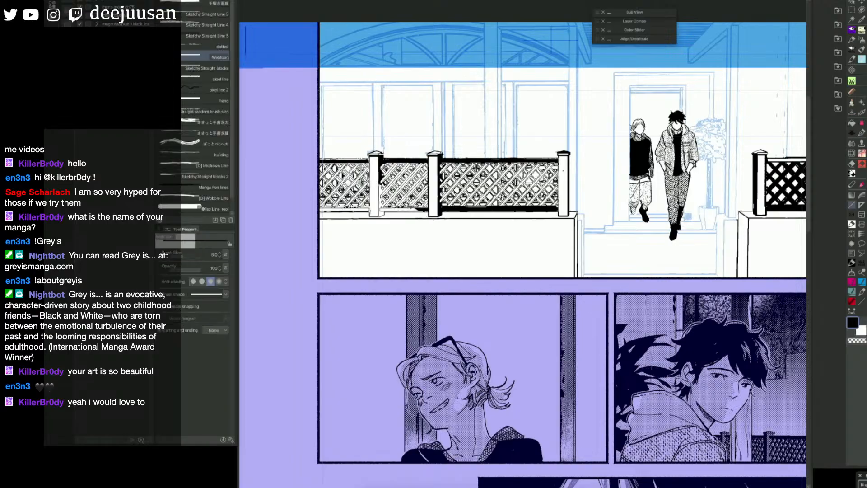
key(g)
click(375, 207)
click(365, 210)
key(u)
Step: Set the straight line to size 25 and draw parallel black diagonals across the doorway end of the left fence's lattice
key(space)
mouse_move(575, 238)
mouse_down()
mouse_move(487, 255)
mouse_move(555, 245)
mouse_up()
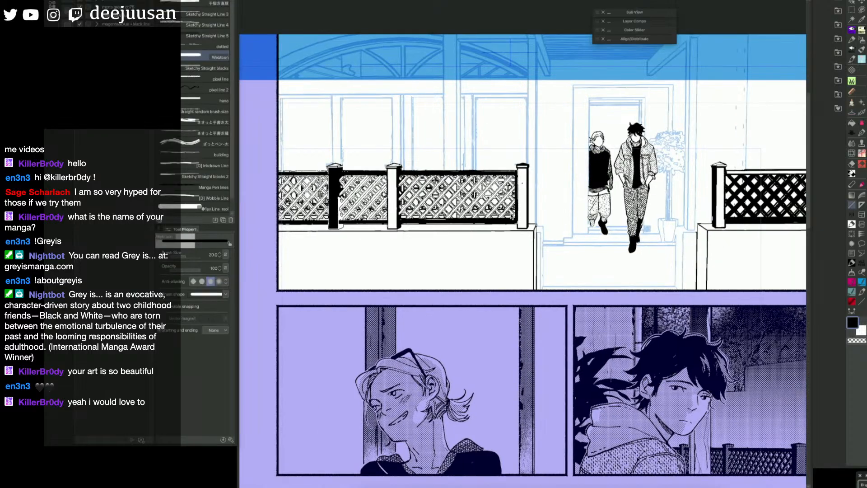
drag(516, 187, 483, 220)
key(ctrl+z)
key(])
mouse_move(516, 186)
mouse_down()
mouse_move(484, 219)
mouse_move(510, 219)
mouse_up()
mouse_move(514, 176)
mouse_down()
mouse_move(471, 220)
mouse_move(461, 213)
mouse_move(457, 221)
mouse_up()
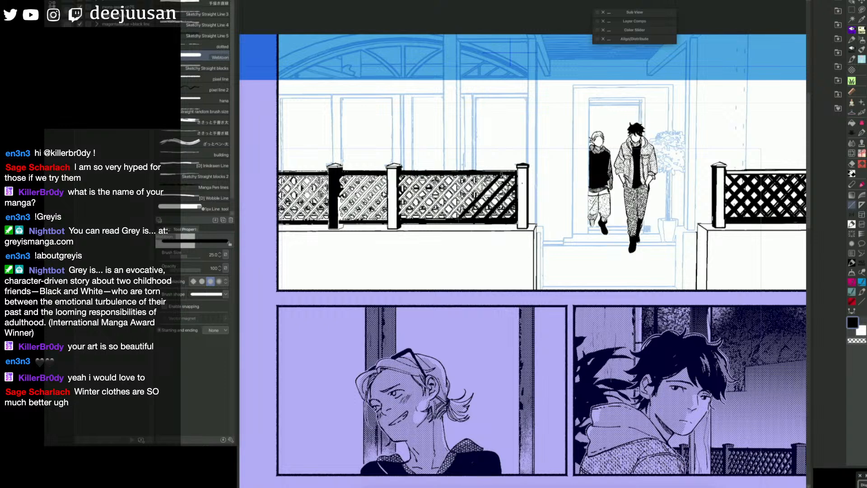
Step: Continue the parallel black diagonals toward the left fence's middle post, raising the line size from 25 to 30
drag(489, 174, 445, 221)
drag(477, 174, 431, 223)
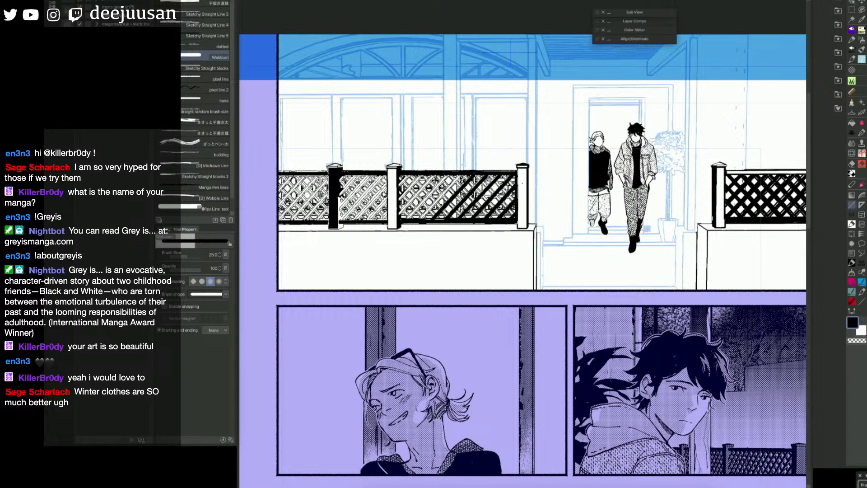
key(bracketright)
drag(464, 173, 417, 221)
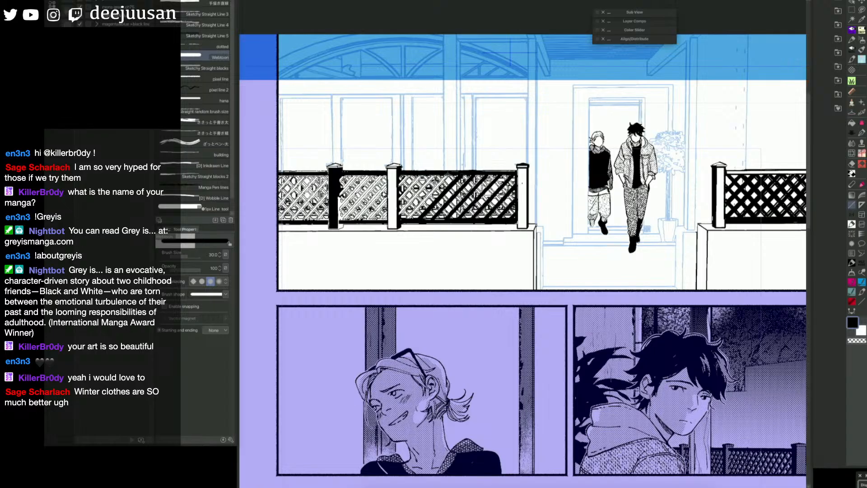
drag(450, 172, 405, 220)
Step: Set the line size back to 25 and redraw the last parallel diagonals beside the left fence's middle post
drag(438, 174, 402, 213)
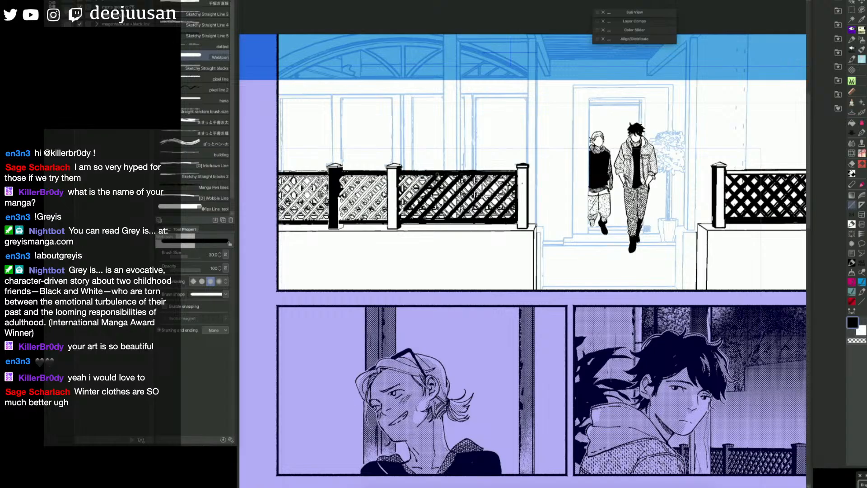
key(bracketleft)
key(ctrl+z)
drag(437, 174, 400, 215)
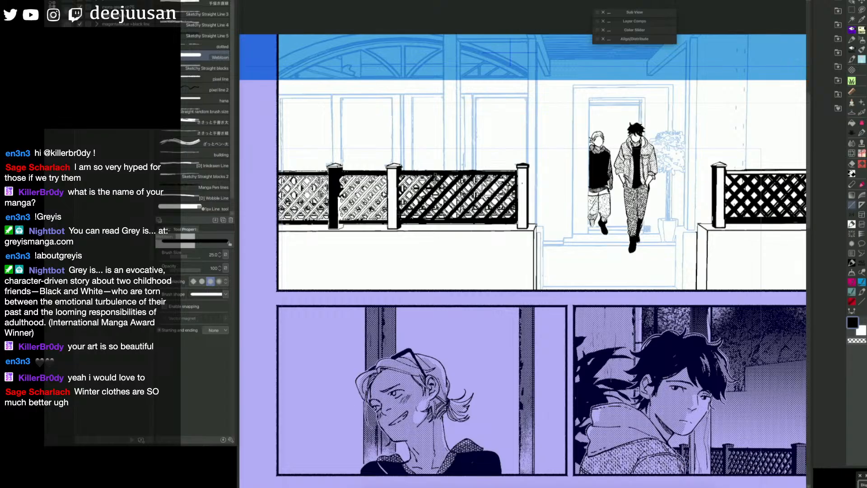
key(ctrl+z)
drag(437, 174, 400, 216)
drag(423, 175, 397, 201)
key(ctrl+z)
mouse_move(423, 174)
mouse_down()
mouse_move(397, 201)
mouse_move(399, 185)
mouse_up()
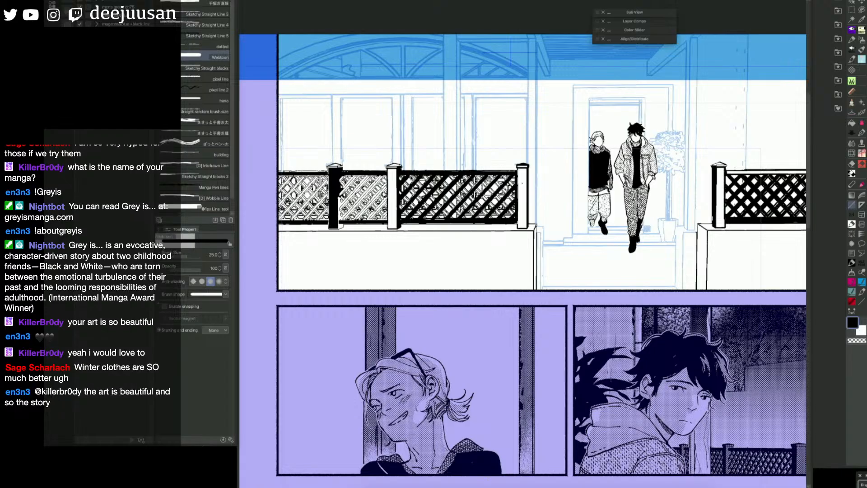
Step: Draw a size 25 diagonal in the crossing direction over the left fence's lattice, starting near the middle post's top
drag(409, 174, 453, 221)
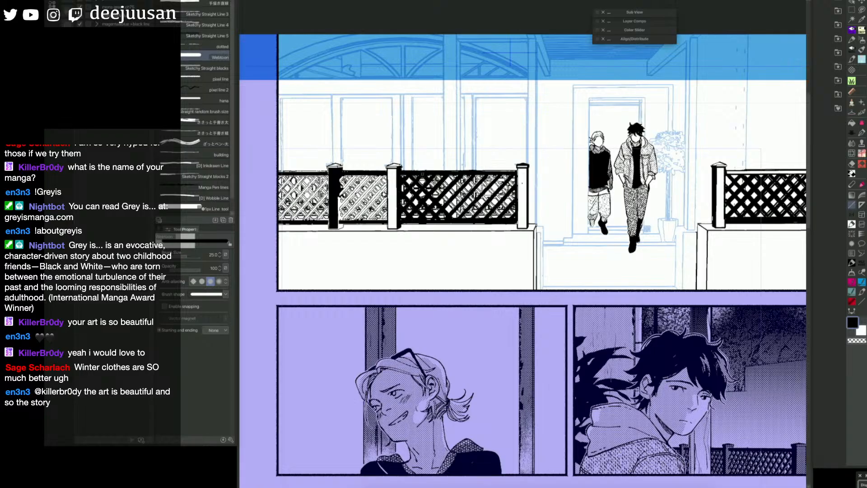
Step: Draw the remaining size 25 crossing diagonals over the left fence's lattice section nearest the doorway
drag(435, 174, 479, 221)
drag(450, 175, 492, 220)
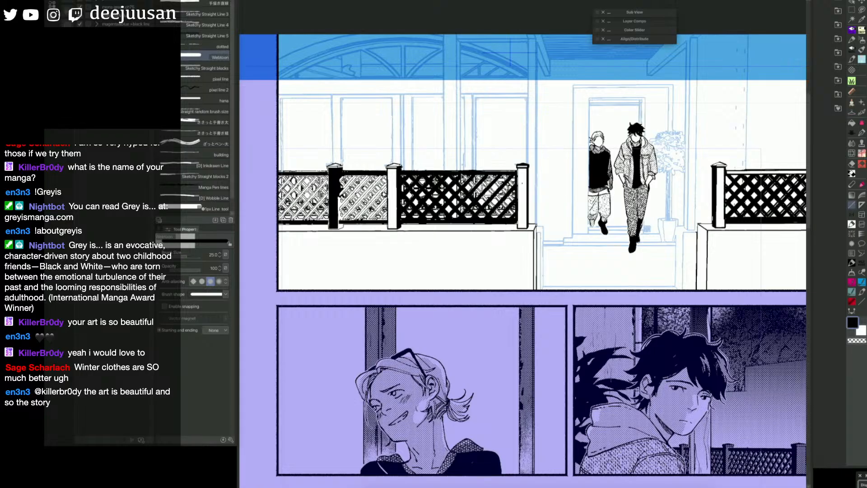
drag(464, 176, 505, 220)
mouse_move(474, 174)
mouse_down()
mouse_move(514, 219)
mouse_move(517, 205)
mouse_up()
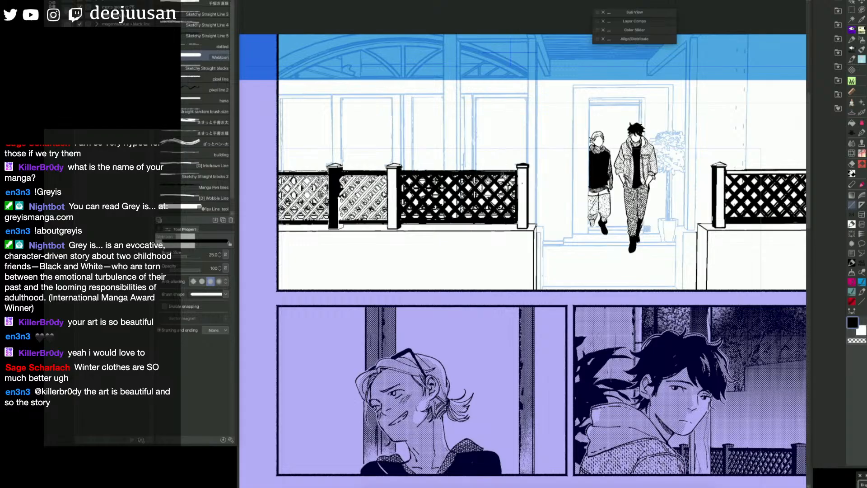
drag(502, 175, 516, 190)
Step: Draw a white size 17.5 straight line along the top rail of the lattice section nearest the doorway
key(space)
drag(587, 305, 435, 325)
drag(483, 297, 637, 304)
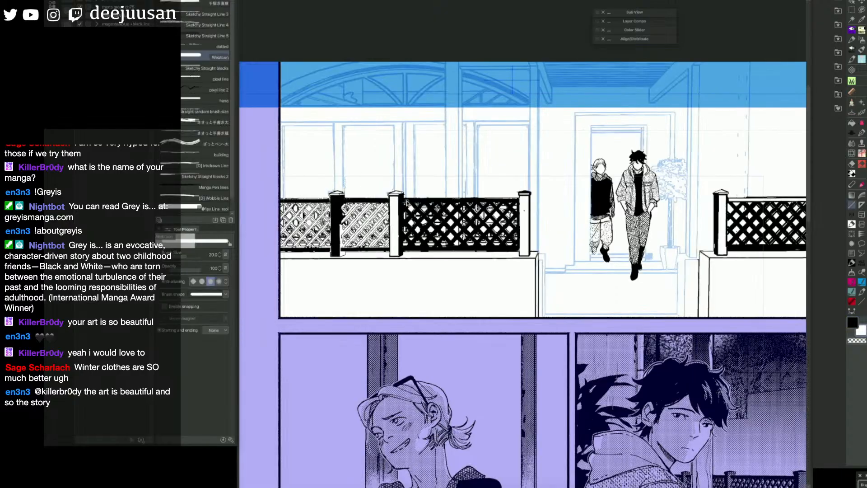
key(x)
drag(404, 202, 519, 200)
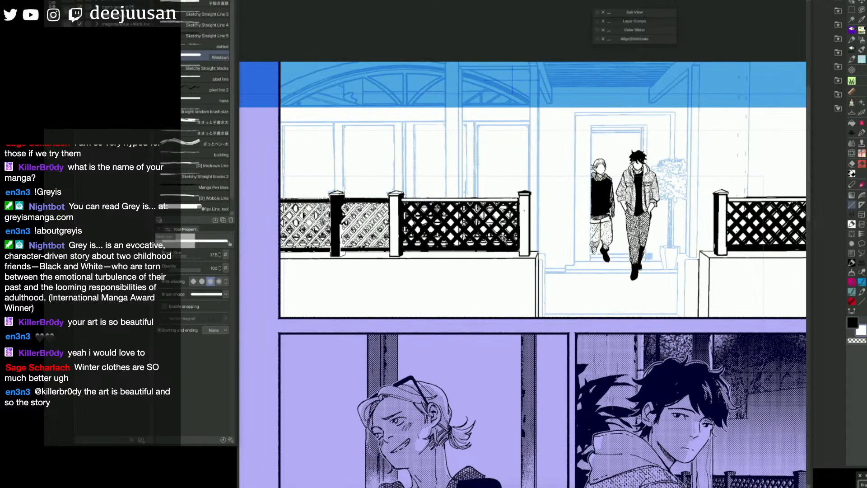
Step: Draw parallel black size 25 diagonals across the short lattice section between the black post and the middle post
key(space)
drag(642, 284, 708, 278)
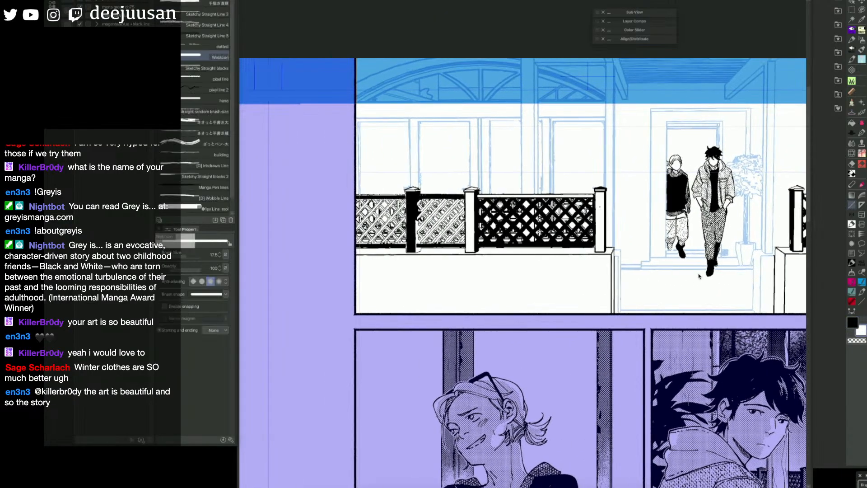
key(x)
key(bracketright)
key(bracketright)
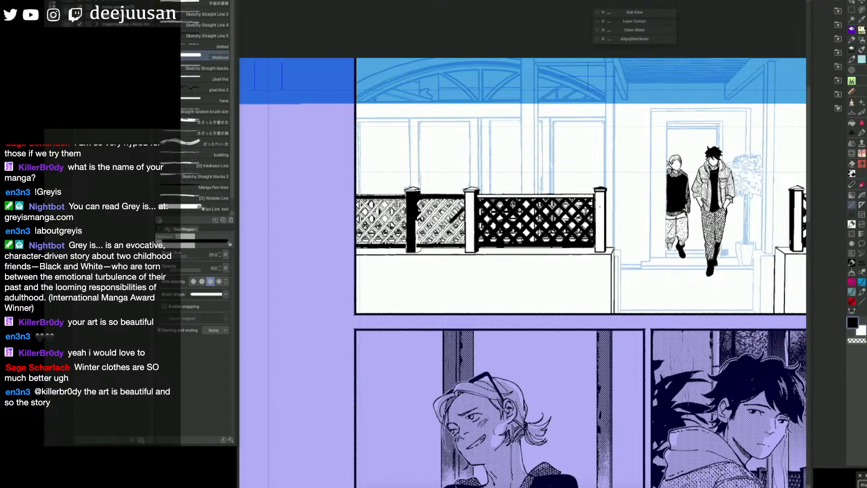
mouse_move(465, 207)
mouse_down()
mouse_move(434, 244)
mouse_move(446, 244)
mouse_up()
drag(461, 199, 419, 244)
drag(449, 199, 416, 233)
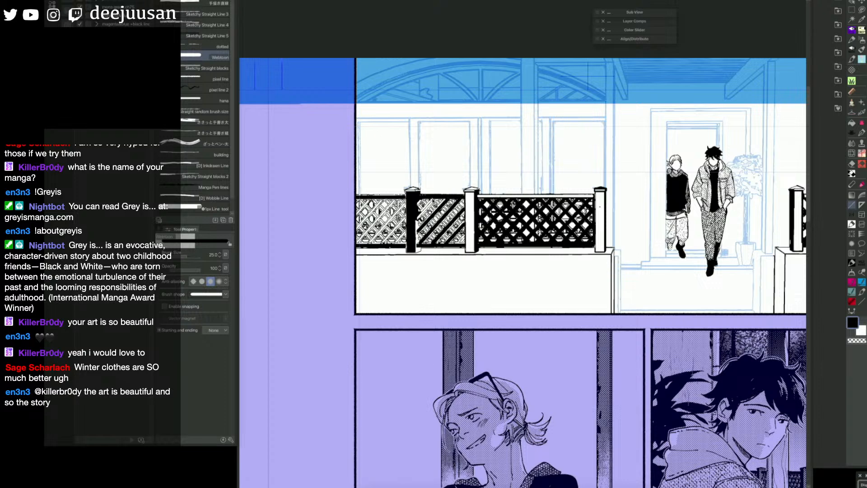
drag(434, 200, 415, 219)
Step: Raise the line size to 30 and draw the crossing black diagonals over the short lattice section
drag(416, 205, 452, 247)
key(ctrl+z)
key(])
drag(416, 205, 454, 246)
drag(424, 203, 463, 242)
key(ctrl+z)
drag(425, 200, 463, 241)
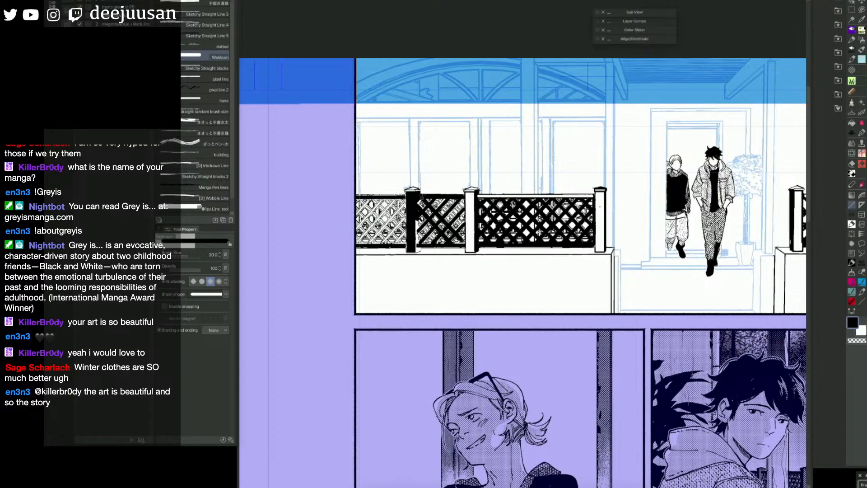
drag(435, 197, 464, 228)
drag(449, 197, 465, 216)
Step: Erase the lattice ink overlapping the middle post's edge and set the straight line back to size 25
key(e)
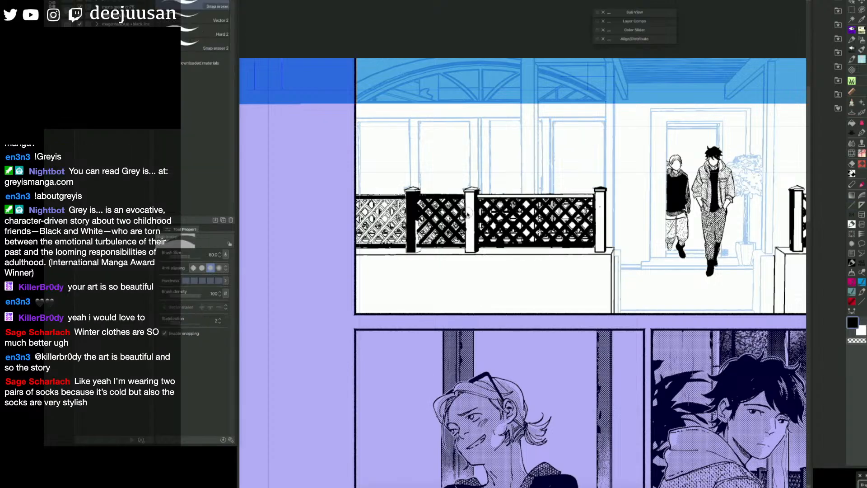
drag(468, 214, 469, 235)
key(u)
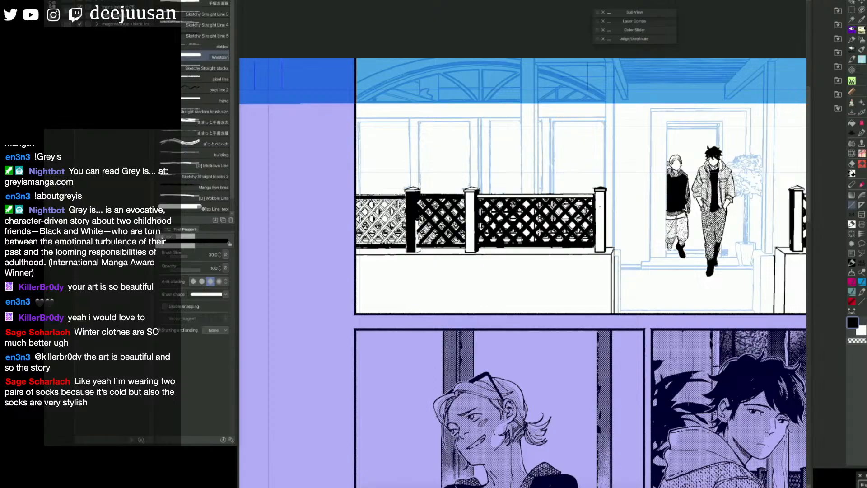
key(bracketright)
key(bracketleft)
key(bracketleft)
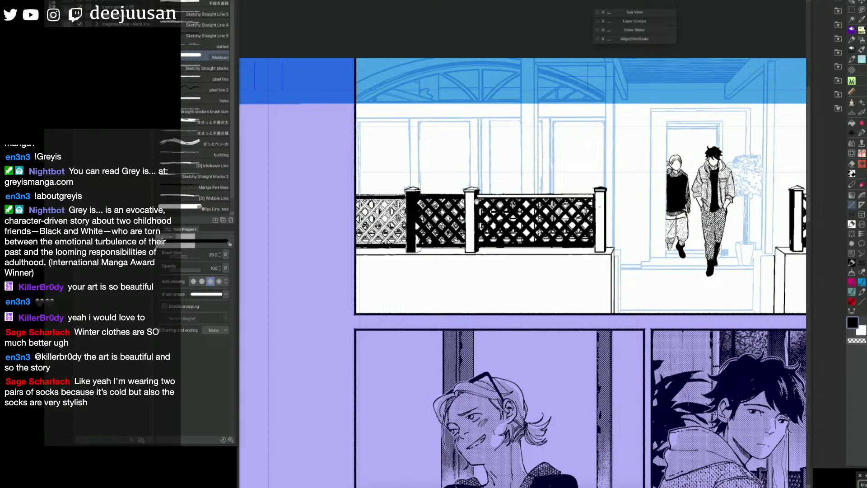
Step: Cover the left fence's black post with a white straight line of size 50
key(space)
drag(489, 224, 572, 227)
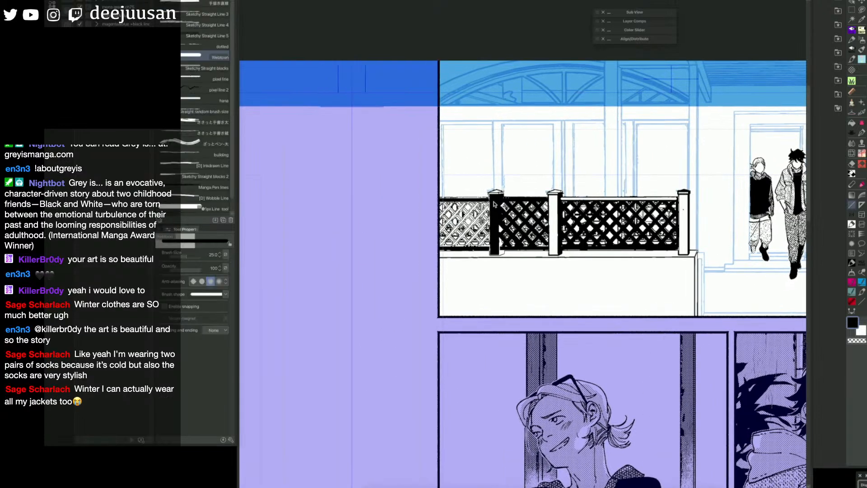
key(bracketright)
key(bracketright)
key(bracketright)
key(bracketright)
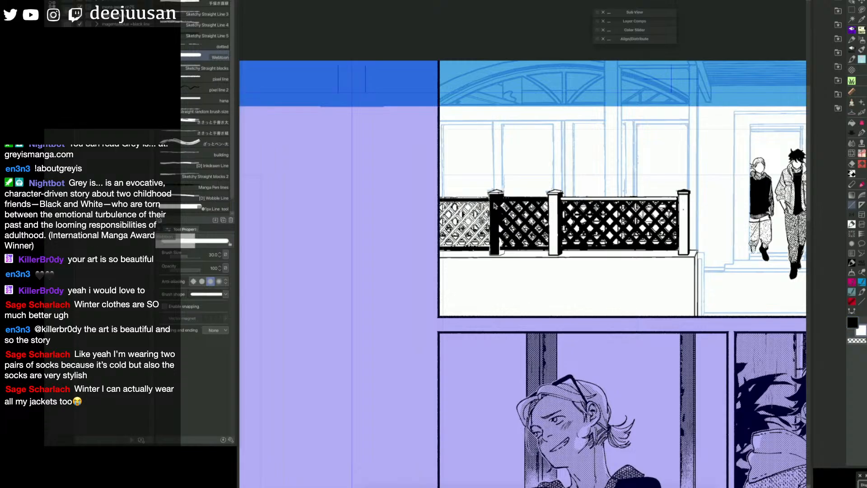
mouse_move(494, 199)
mouse_down()
mouse_move(495, 253)
mouse_move(496, 244)
mouse_up()
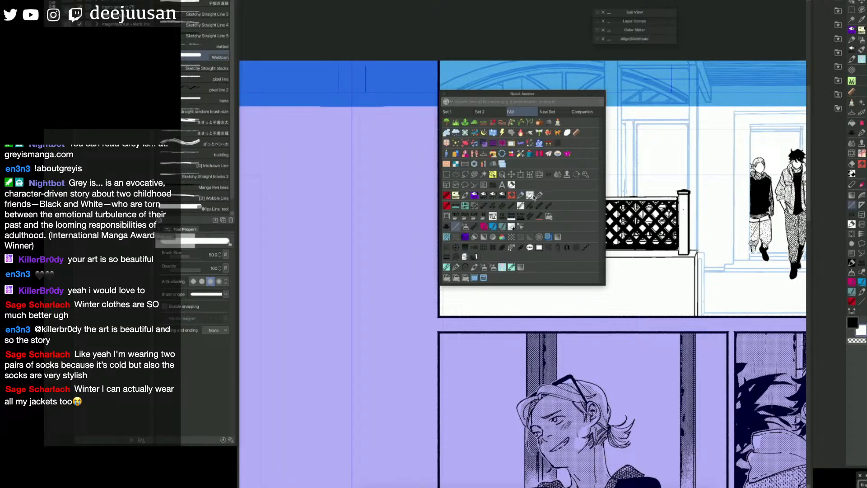
Step: Retouch the whitened post below its cap and at its base with the size 25 freehand pen
click(539, 195)
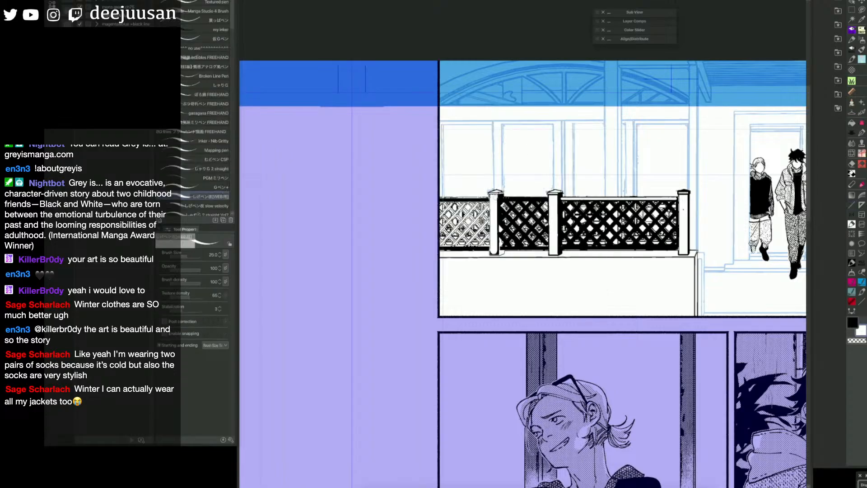
key(c)
key(c)
drag(498, 197, 501, 203)
key(x)
key(c)
drag(497, 244, 495, 255)
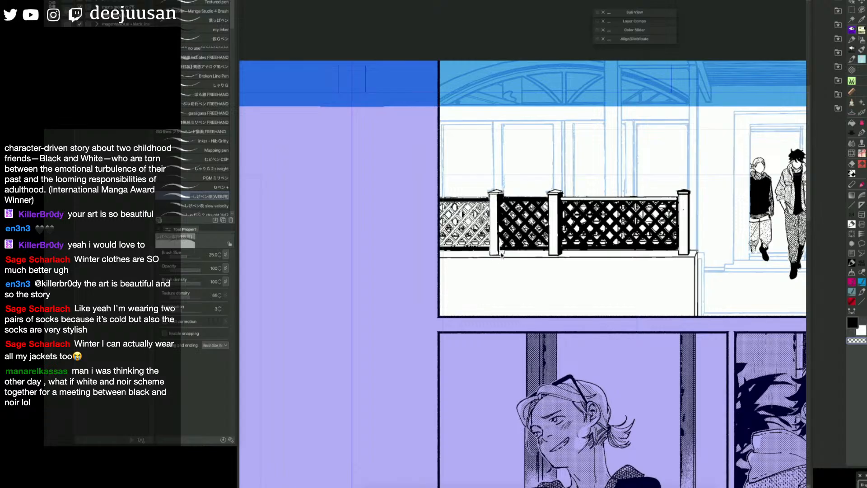
Step: Erase the excess ink just below the whitened post's base with the snap eraser
key(c)
key(e)
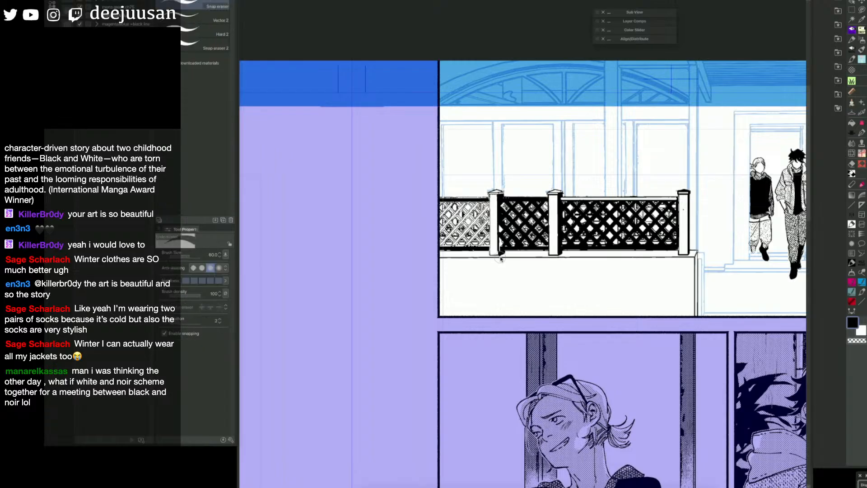
drag(501, 259, 503, 256)
key(p)
Step: Draw a white size 17.5 straight line along the top rail of the lattice section at the panel border
key(space)
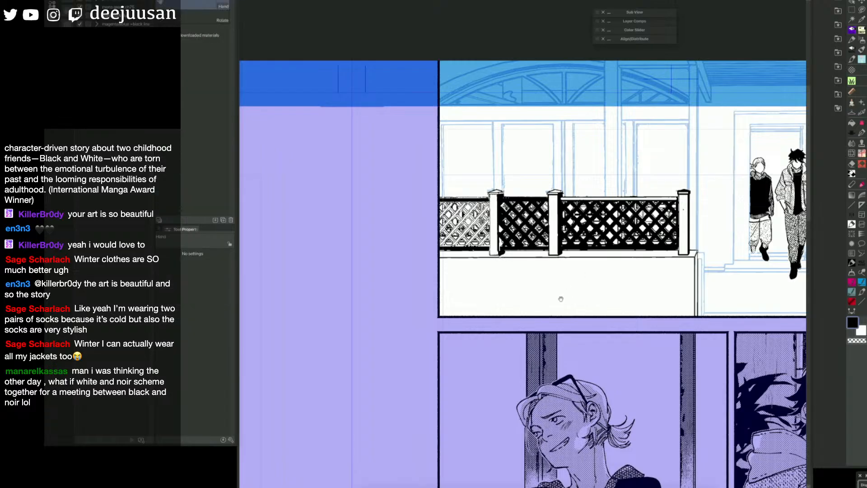
drag(561, 299, 568, 304)
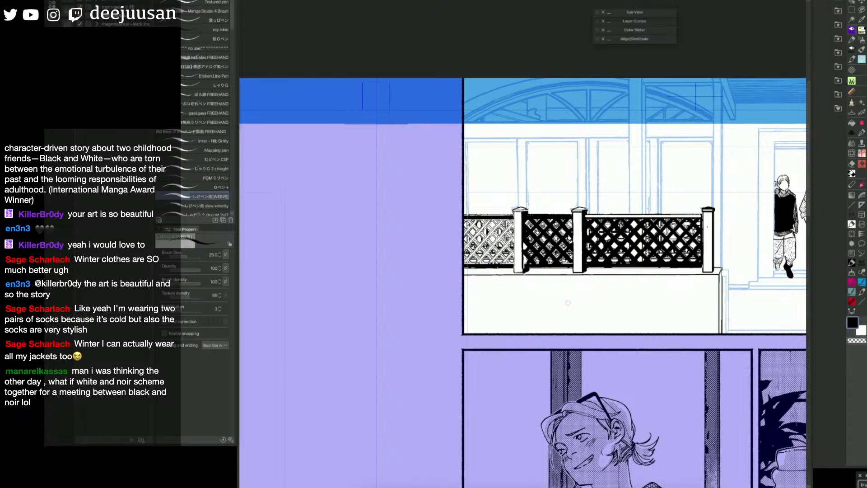
key(q)
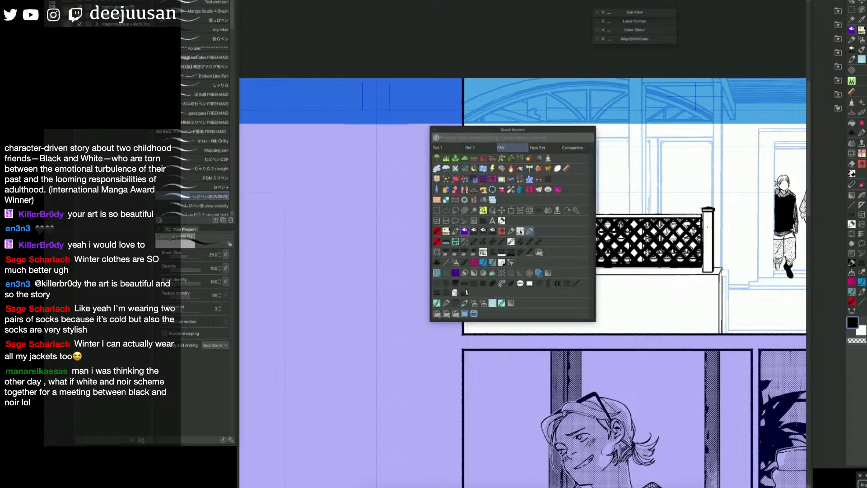
click(454, 251)
key(q)
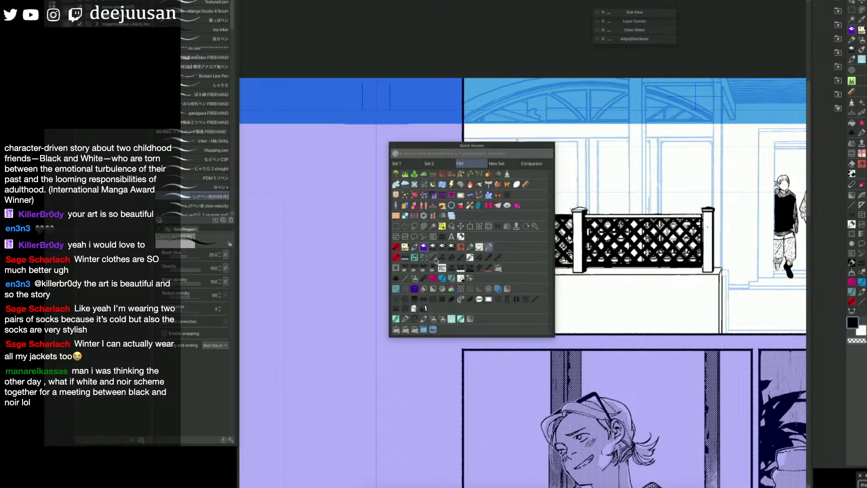
click(407, 274)
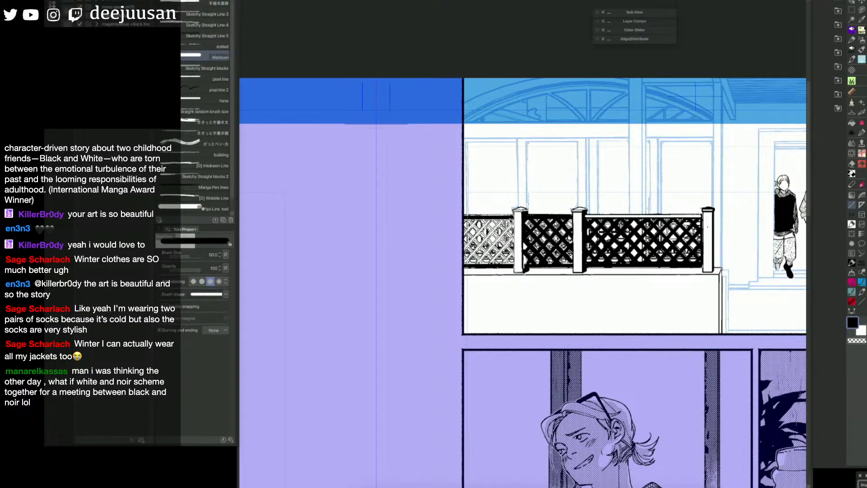
key(x)
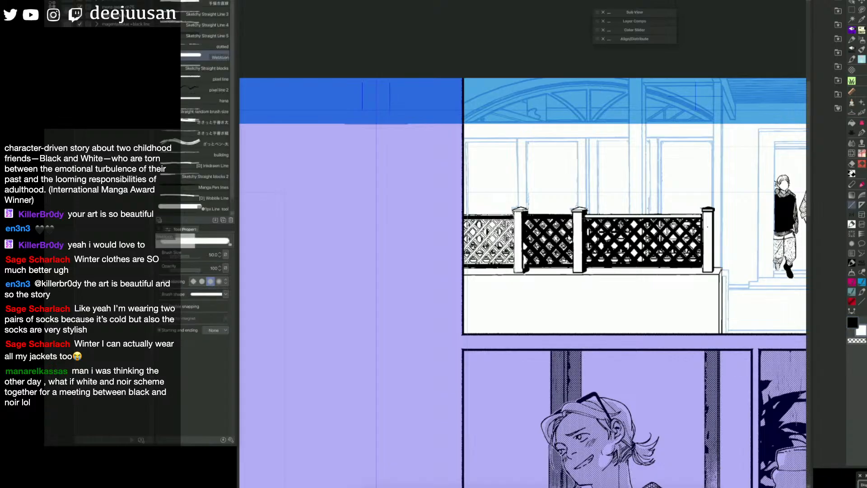
drag(574, 215, 533, 216)
key(ctrl+z)
key([)
key(bracketleft)
key(bracketleft)
key(bracketleft)
key(bracketleft)
key(bracketleft)
key(bracketleft)
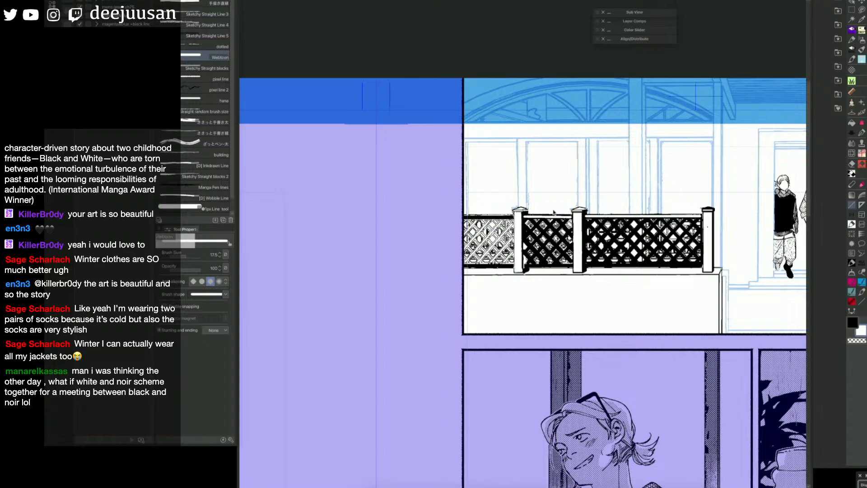
drag(513, 218, 464, 218)
Step: Redraw the left fence's top rail lines in black, size 12.5 at the panel border and size 10 near the doorway
key(bracketleft)
key(bracketleft)
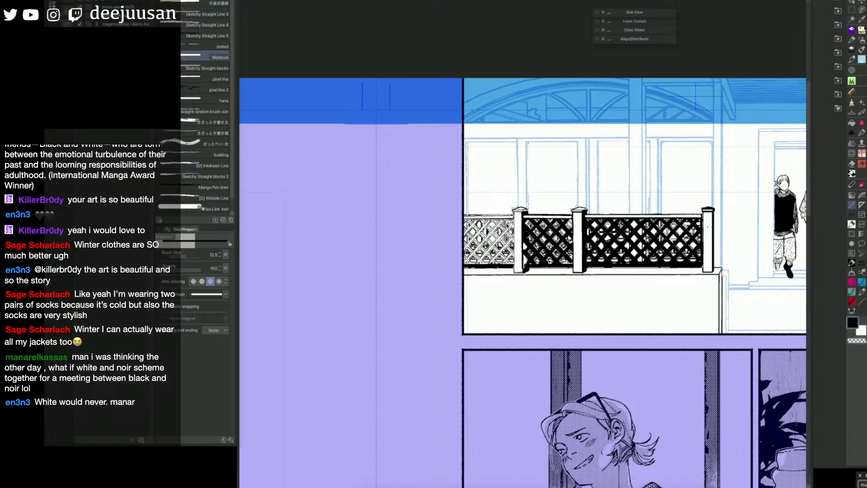
drag(465, 216, 513, 215)
key(bracketleft)
drag(586, 216, 703, 215)
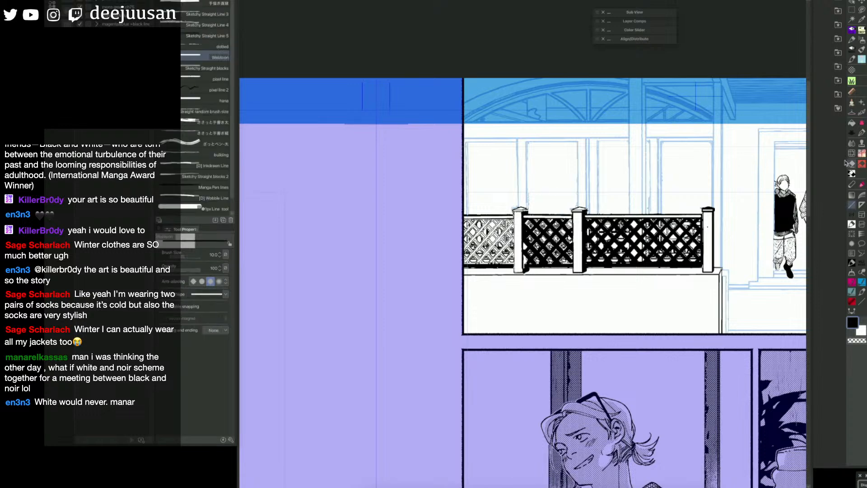
Step: Reduce the line size to 7 and ink fine black outlines at the whitened post's base and the doorway-end post's edge
key(e)
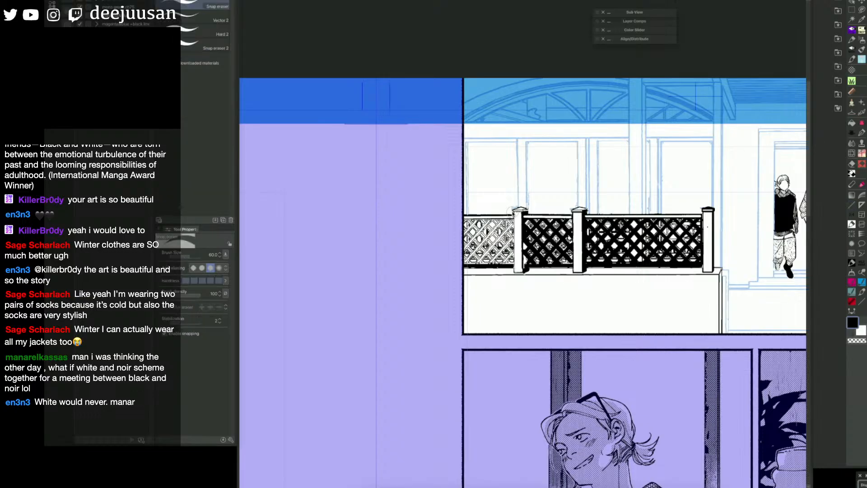
key(u)
drag(515, 215, 515, 267)
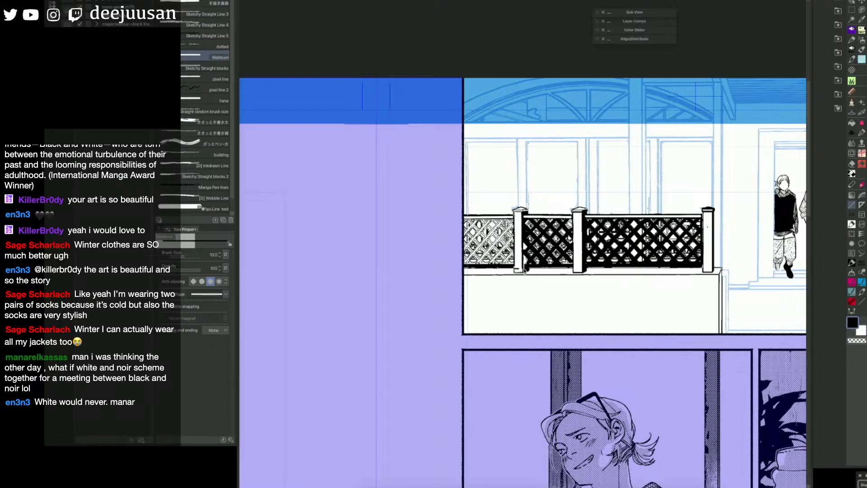
key(ctrl+z)
key(bracketleft)
key(bracketleft)
key(bracketleft)
drag(515, 269, 524, 268)
drag(703, 215, 702, 241)
key(q)
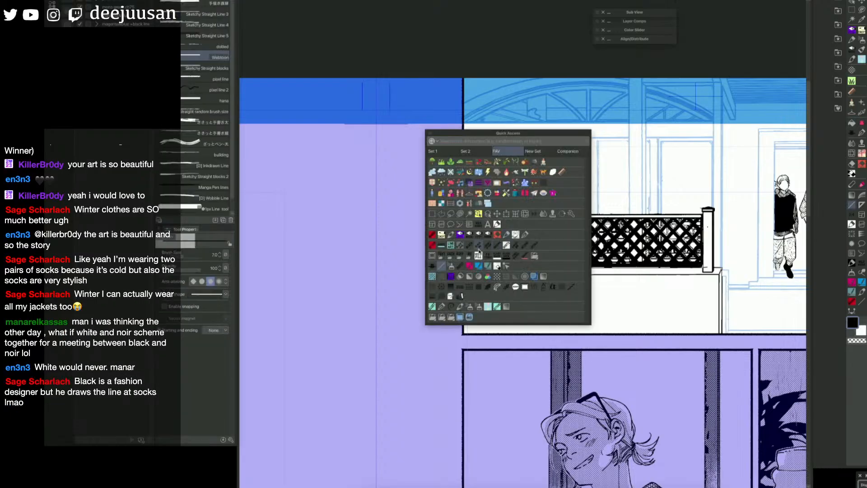
key(q)
key(bracketright)
key(bracketright)
key(bracketright)
drag(515, 222, 487, 251)
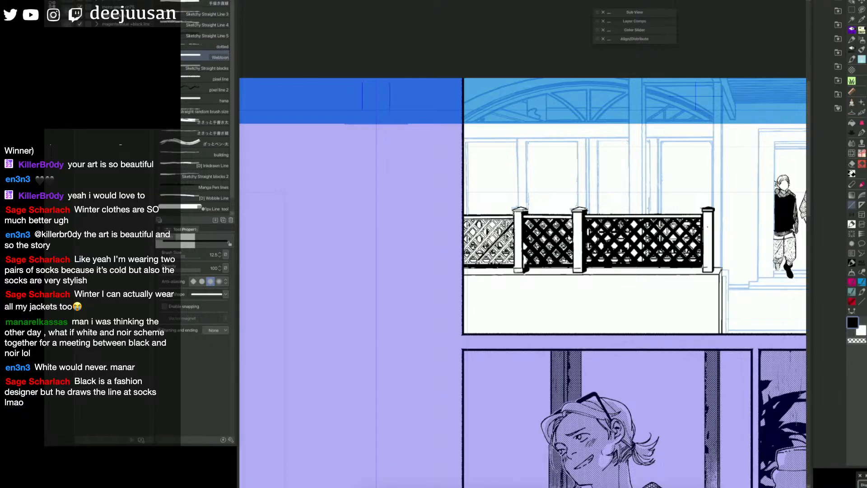
key(ctrl+z)
key(bracketright)
key(bracketright)
key(bracketright)
key(bracketright)
key(bracketright)
mouse_move(514, 222)
mouse_down()
mouse_move(478, 264)
mouse_move(478, 248)
mouse_move(464, 264)
mouse_up()
key(ctrl+z)
Step: Draw parallel black size 25 diagonals across the lattice section at the panel border
key(bracketleft)
key(bracketleft)
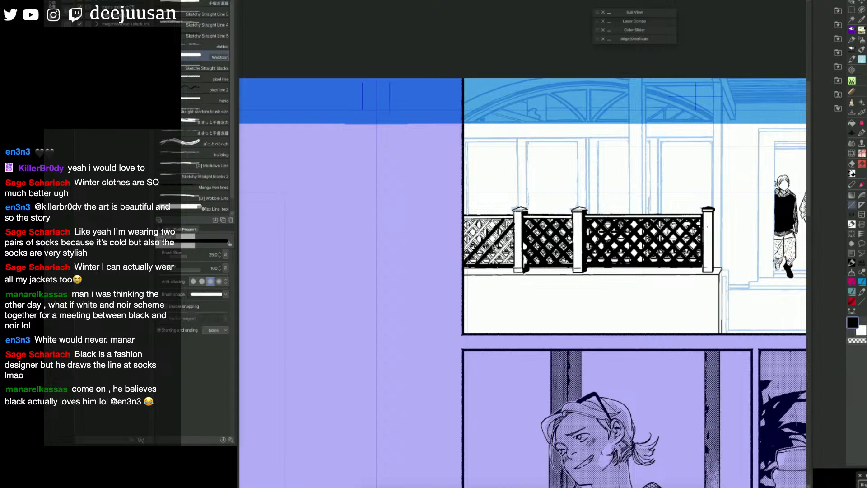
drag(492, 219, 464, 250)
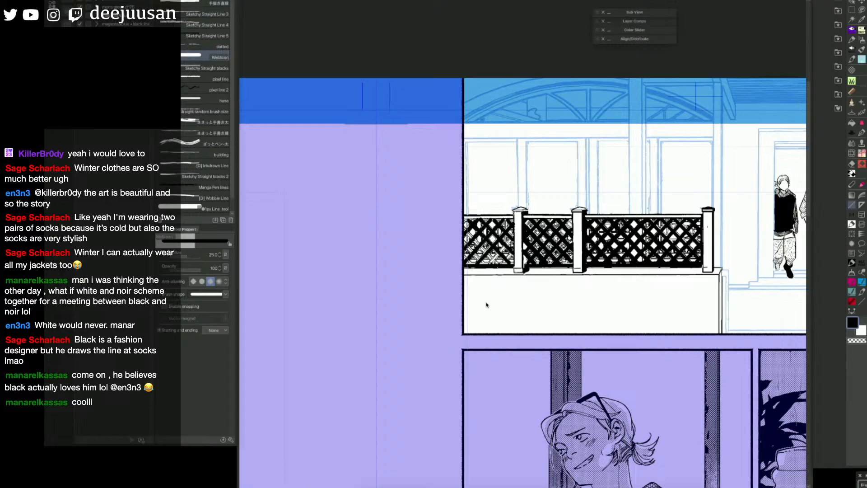
Step: Complete the border lattice section with black diagonals in both directions at its lower corners and set the line size to 20
drag(711, 307, 456, 315)
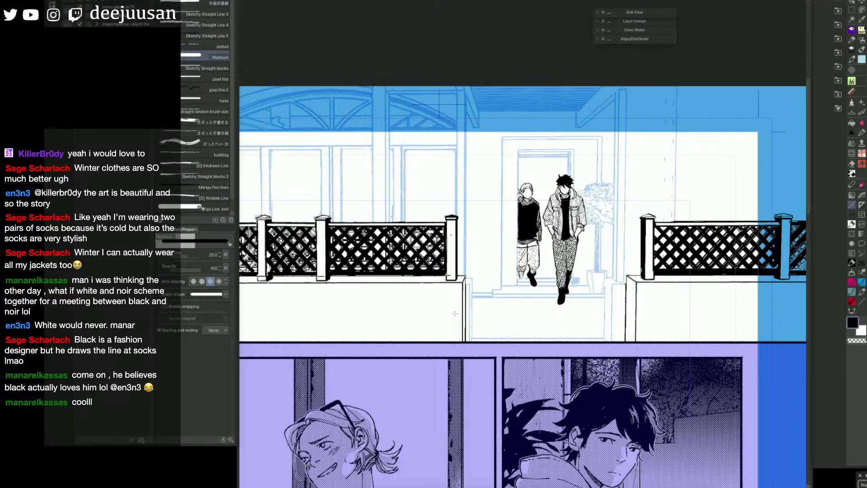
mouse_move(504, 280)
mouse_down()
mouse_move(581, 261)
mouse_move(712, 256)
mouse_up()
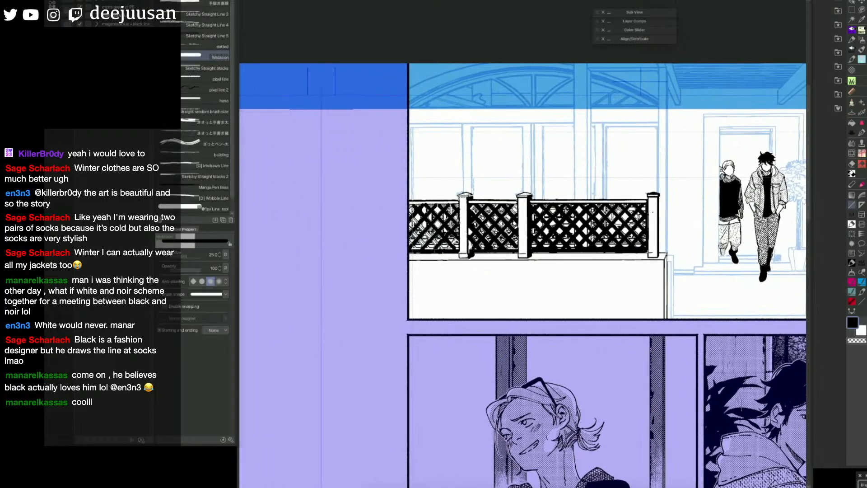
drag(460, 236, 447, 250)
drag(411, 214, 447, 253)
mouse_move(410, 229)
mouse_down()
mouse_move(432, 254)
mouse_move(420, 251)
mouse_up()
key(bracketleft)
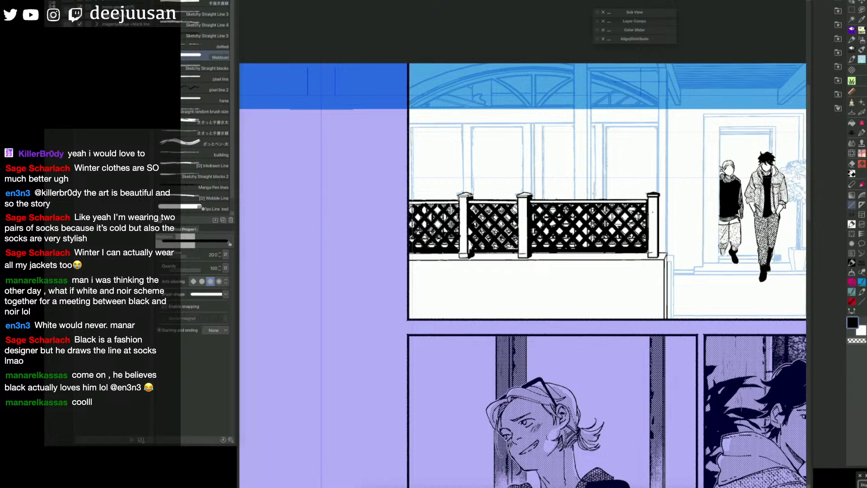
Step: Mask the posts of both lattice fences by filling each post area in the quick mask
key(bracketleft)
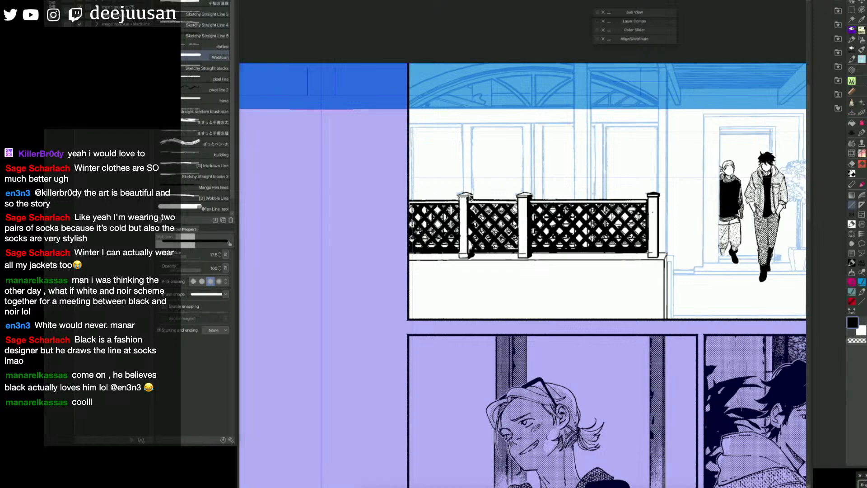
scroll(471, 197, down, 2)
drag(754, 287, 676, 291)
drag(616, 278, 671, 293)
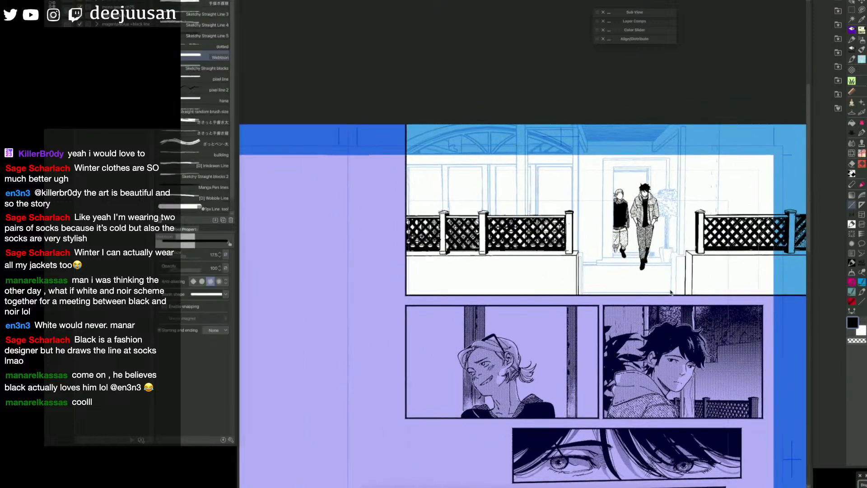
key(g)
click(570, 231)
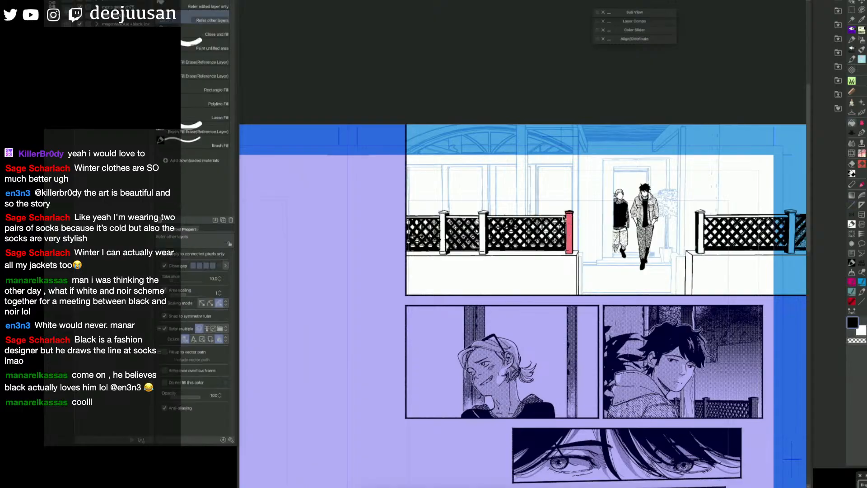
click(484, 221)
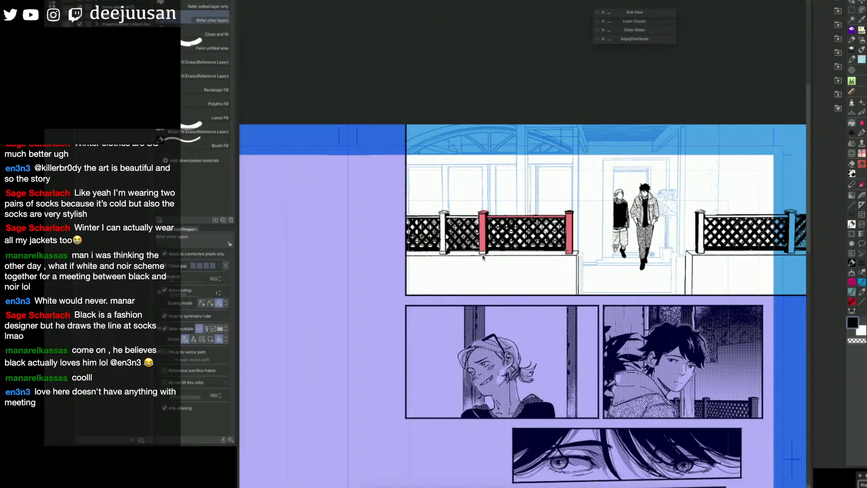
click(447, 216)
click(702, 223)
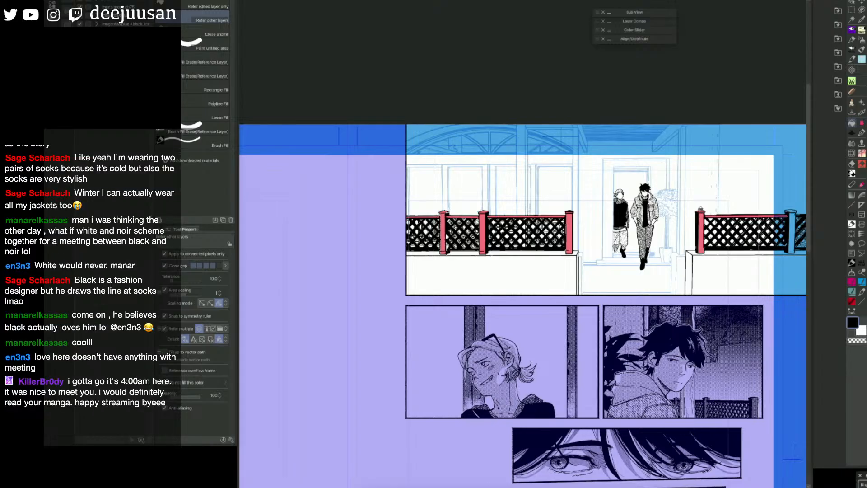
drag(792, 211, 738, 211)
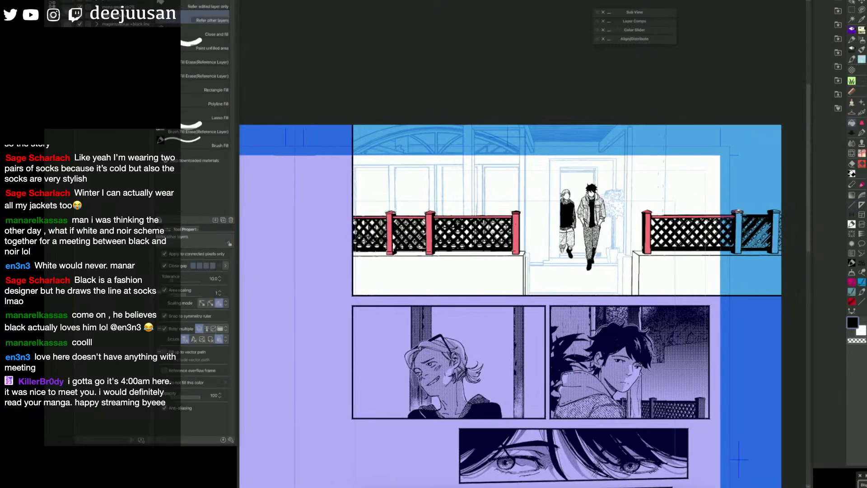
click(739, 219)
Step: Convert the mask to a selection and fill the fence posts with a simple circle-dot tone
key(u)
key(q)
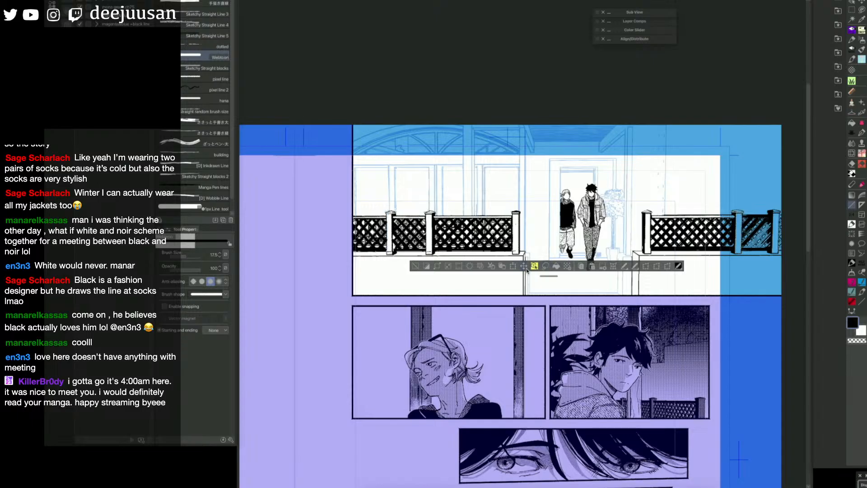
click(568, 266)
click(495, 154)
click(500, 141)
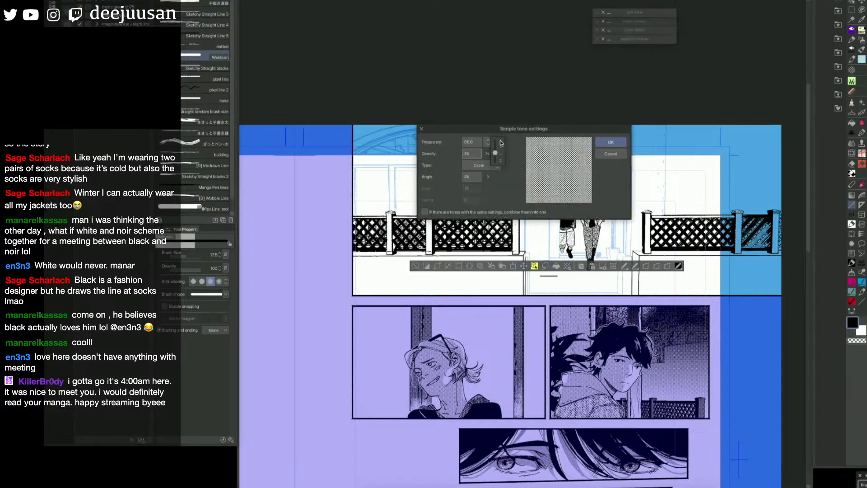
click(611, 142)
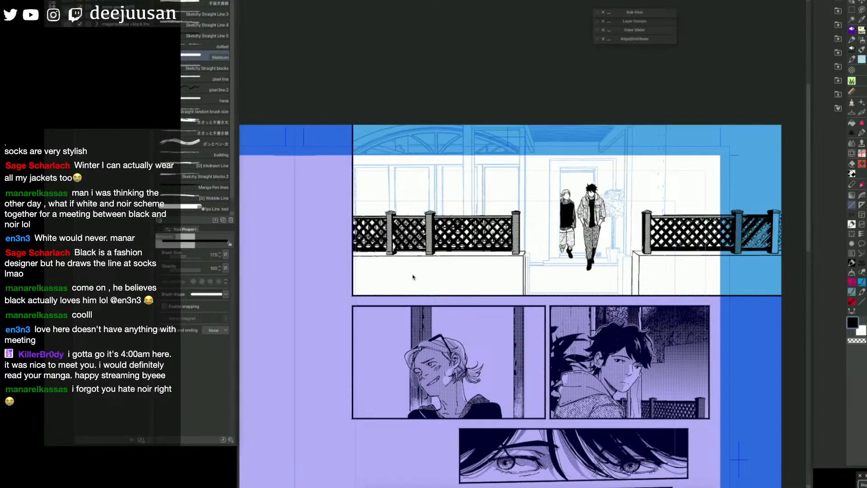
Step: Mask the narrow end faces of both low walls on either side of the doorway path
drag(522, 285, 548, 285)
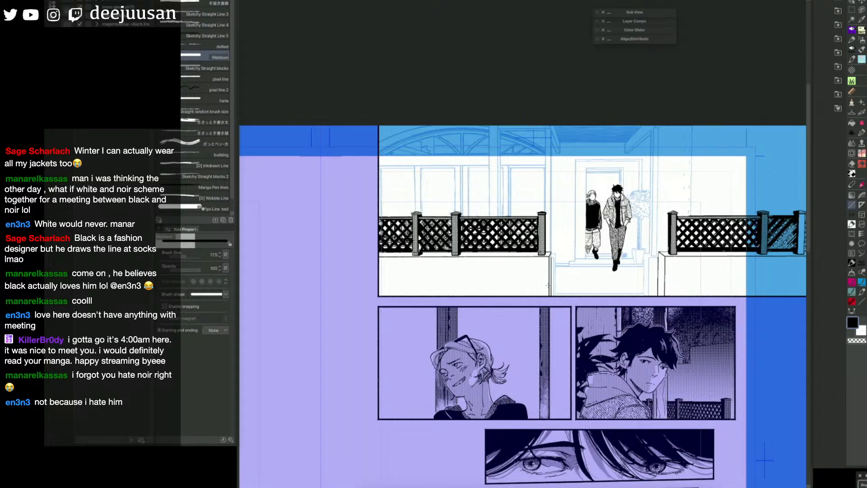
drag(668, 308, 650, 315)
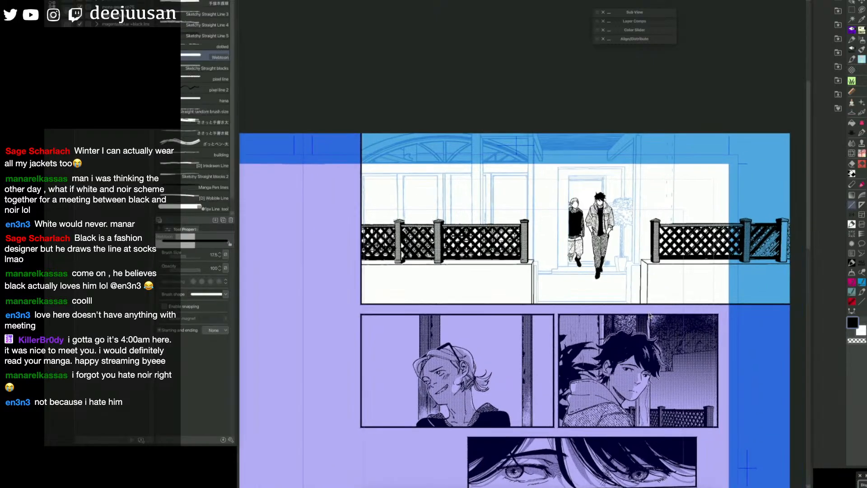
key(g)
click(646, 286)
click(533, 283)
key(u)
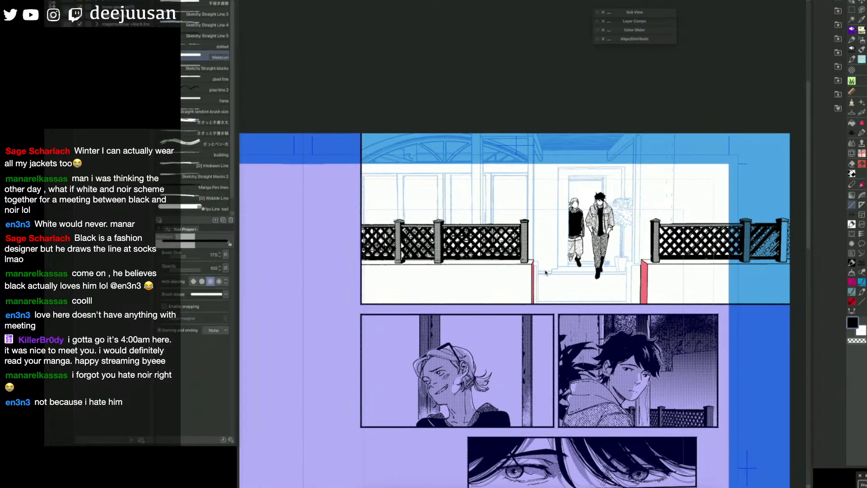
Step: Convert the mask to a selection, shade the walls' end faces with a size 35 hatching brush and deselect
key(q)
key(F6)
click(669, 332)
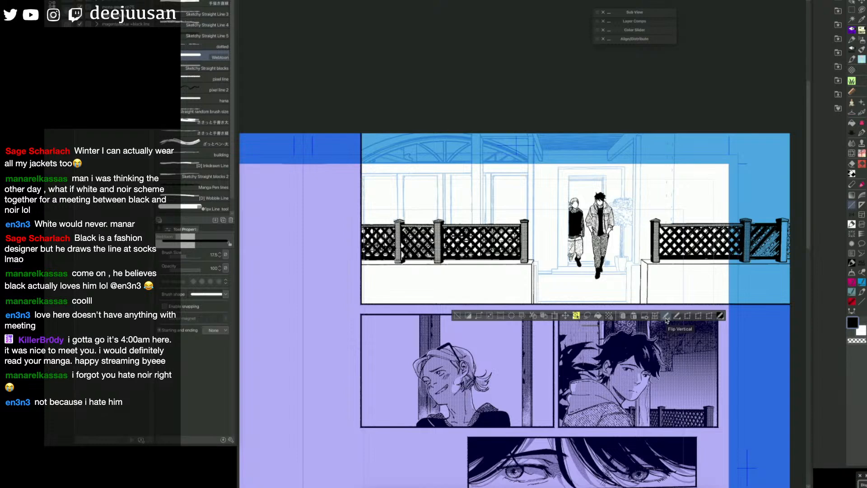
key(F6)
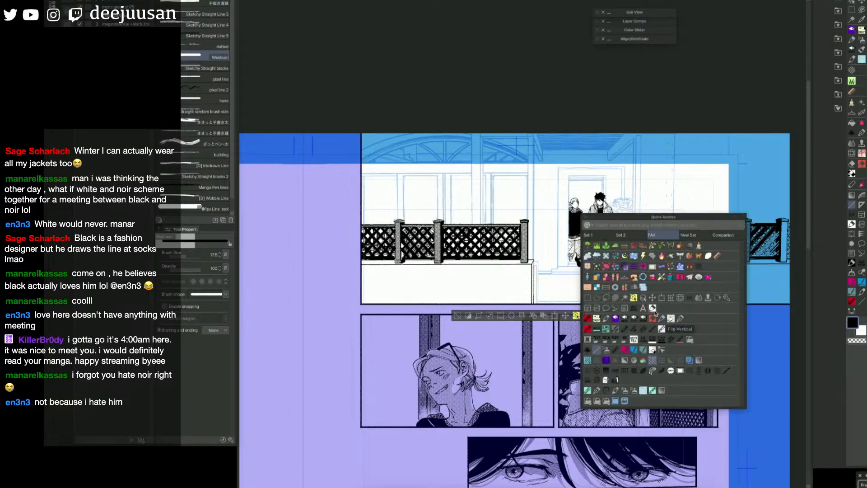
click(634, 373)
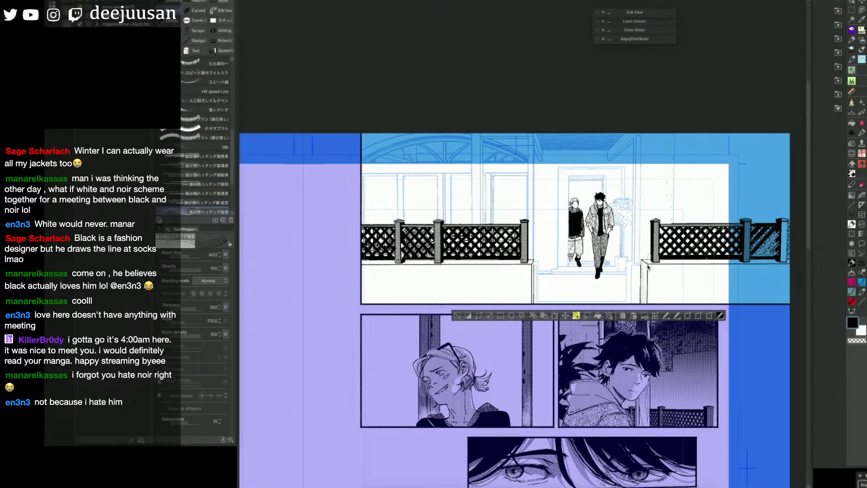
key(ctrl+z)
key(])
key(bracketleft)
key(ctrl+z)
key(bracketleft)
drag(644, 270, 642, 305)
click(457, 316)
Step: Mask the front faces of both low walls and convert the mask to a selection
key(g)
click(681, 278)
click(463, 290)
key(p)
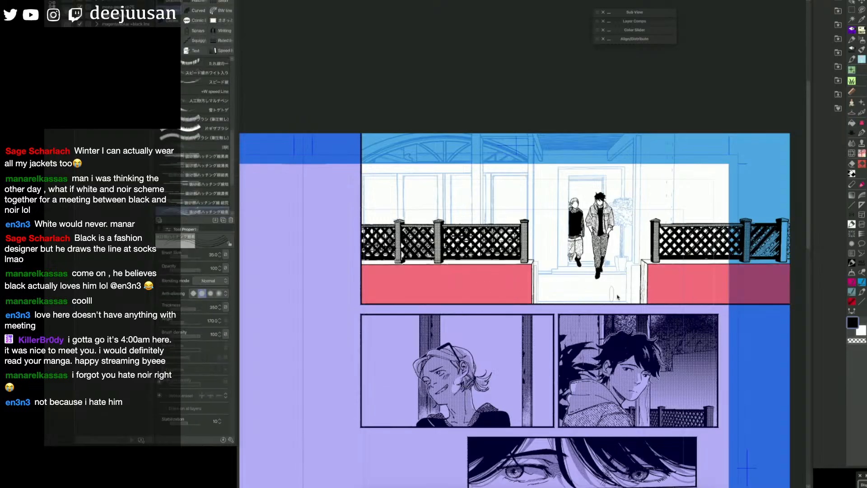
key(q)
Step: Paint weathering marks beneath both walls' top ledges with the 金属汚れブラシ brush at size 15
key(F1)
click(593, 269)
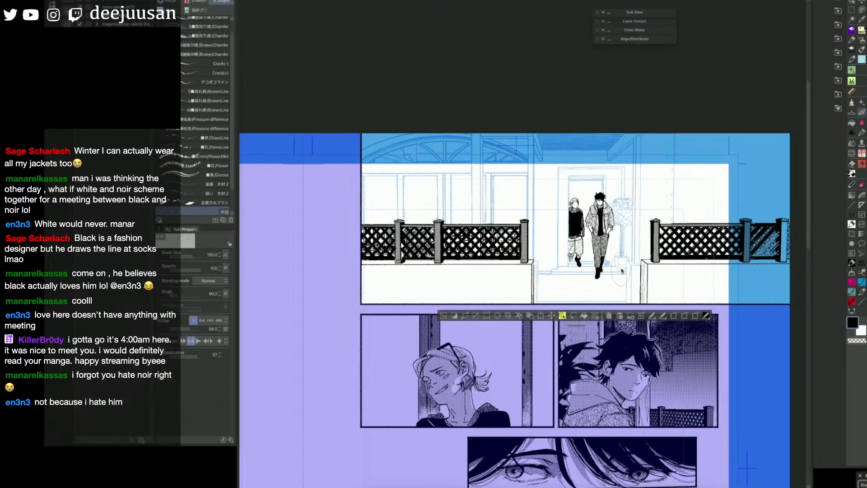
click(209, 202)
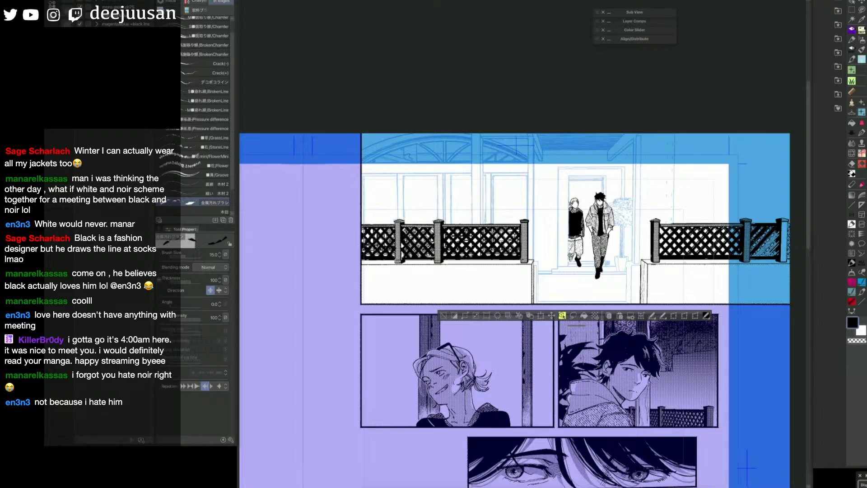
drag(748, 265, 761, 266)
drag(407, 266, 660, 273)
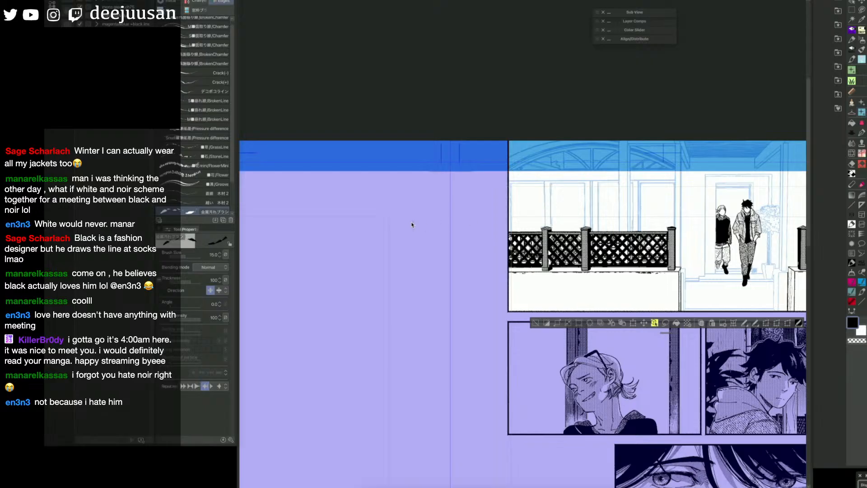
Step: Add grain streaks to the walls' front faces with the 木目 brush at size 150
drag(232, 145, 233, 173)
click(223, 186)
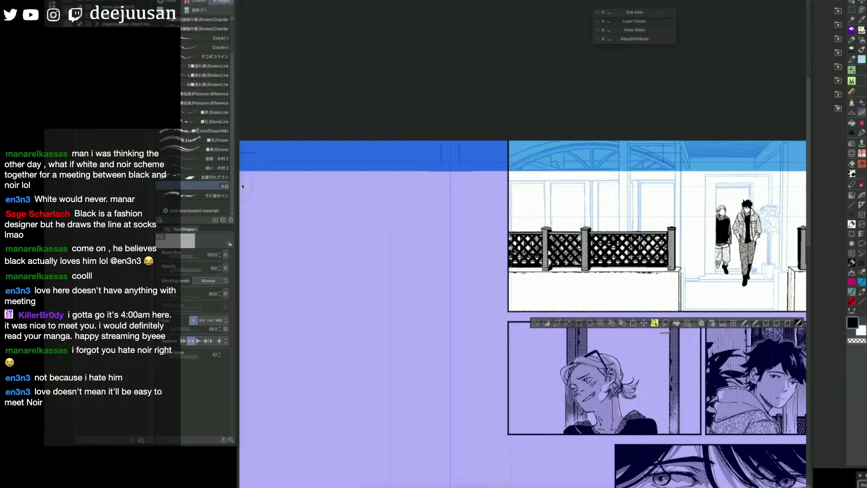
mouse_move(517, 287)
mouse_down()
mouse_move(529, 299)
mouse_move(516, 303)
mouse_up()
mouse_move(653, 277)
mouse_down()
mouse_move(681, 270)
mouse_move(686, 291)
mouse_move(683, 275)
mouse_up()
key(space)
drag(735, 281, 576, 264)
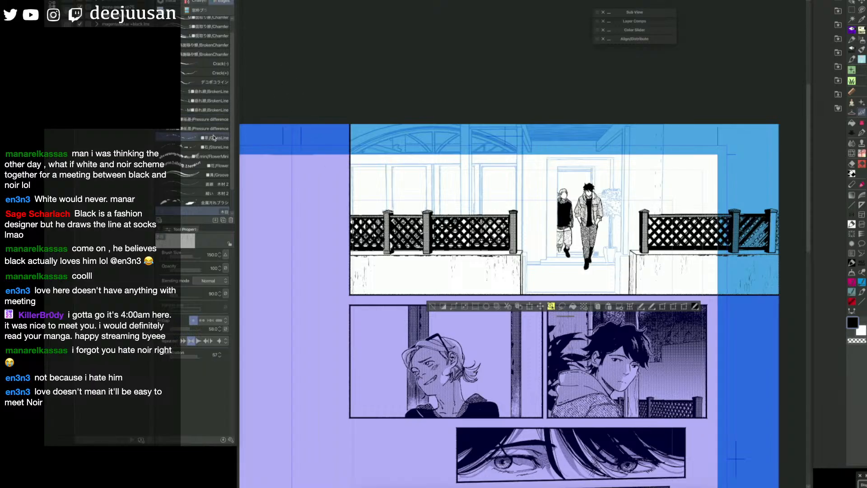
Step: Try texturing the left wall with the Scratch_1 brush at size 450, and undo the stroke
scroll(225, 52, up, 1)
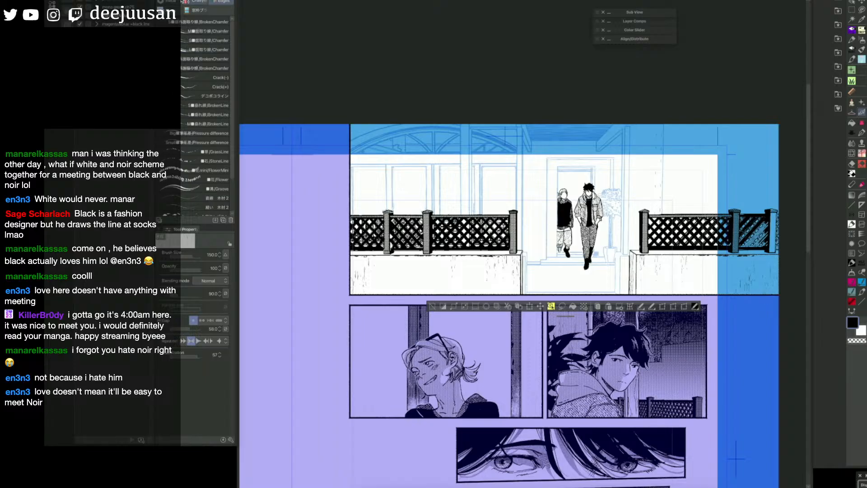
key(q)
click(572, 261)
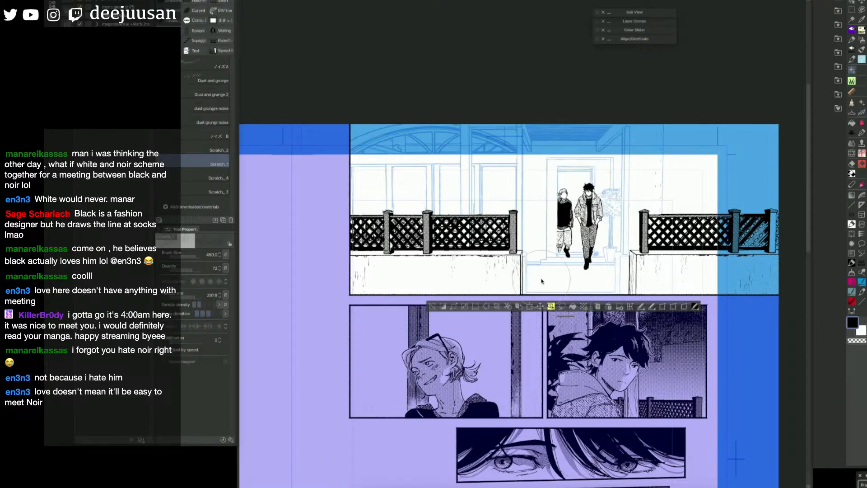
drag(451, 284, 461, 277)
key(ctrl+z)
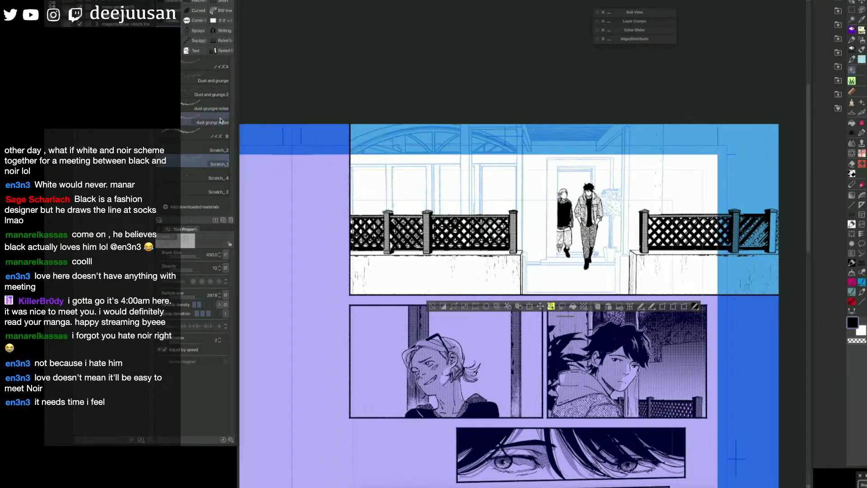
Step: Speckle the right wall beneath its top ledge with the Dust and grunge 2 brush at size 250
click(211, 93)
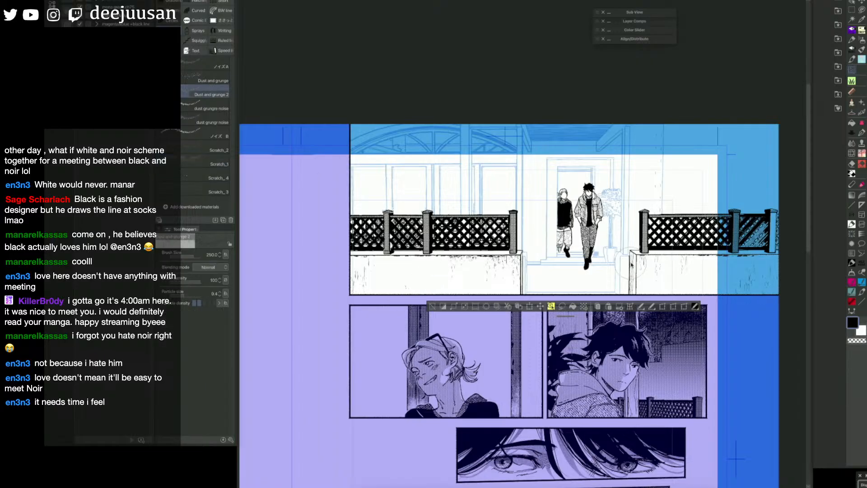
key(])
drag(655, 253, 703, 252)
Step: Add the end faces of both low walls to the masked wall area and convert it to a selection
key(g)
click(634, 284)
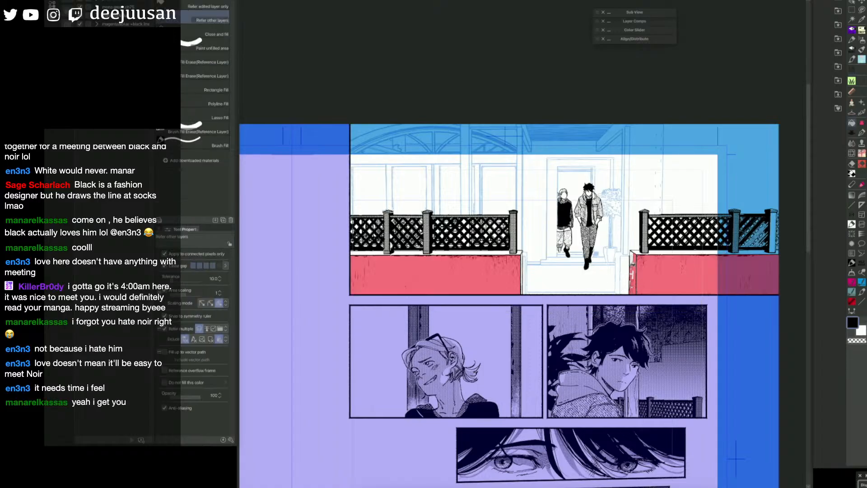
click(633, 270)
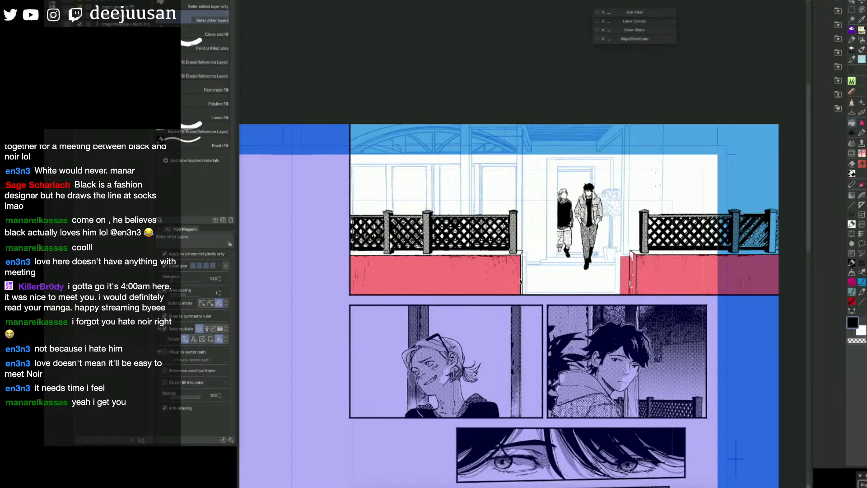
click(522, 280)
key(b)
key(q)
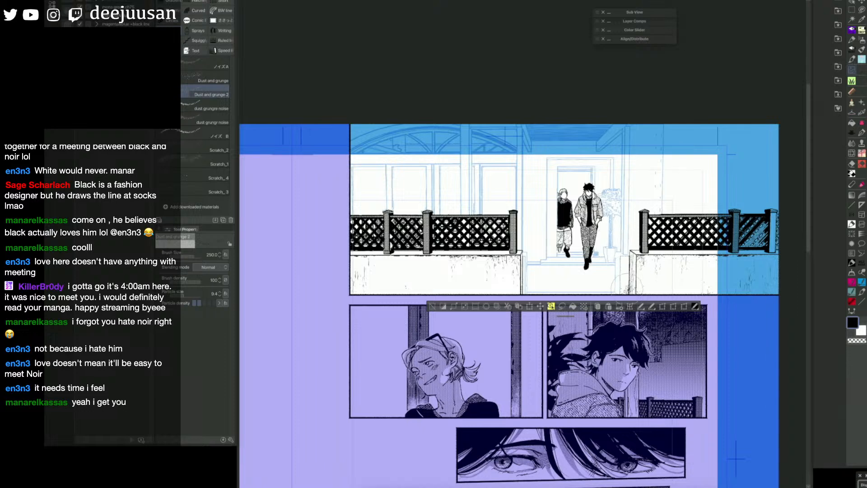
Step: Erase the mask spilling past the right wall's doorway edge, convert it to a selection and deselect
key(q)
key(e)
key(e)
key(e)
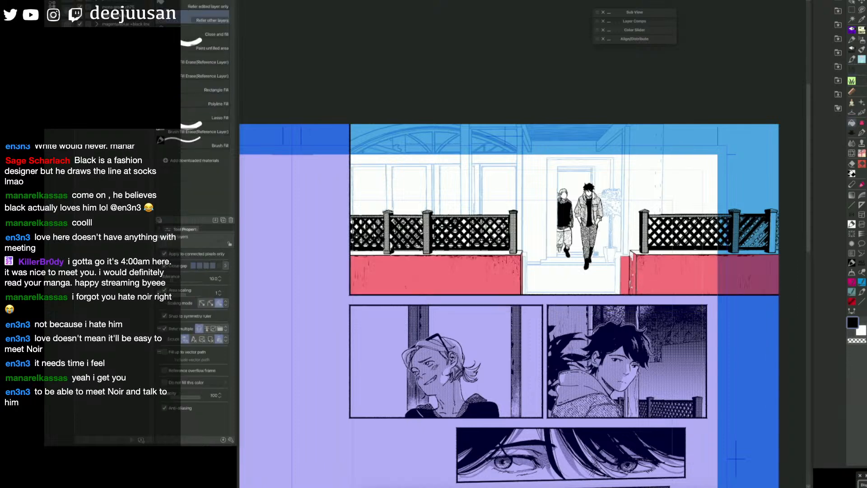
drag(620, 257, 624, 293)
key(b)
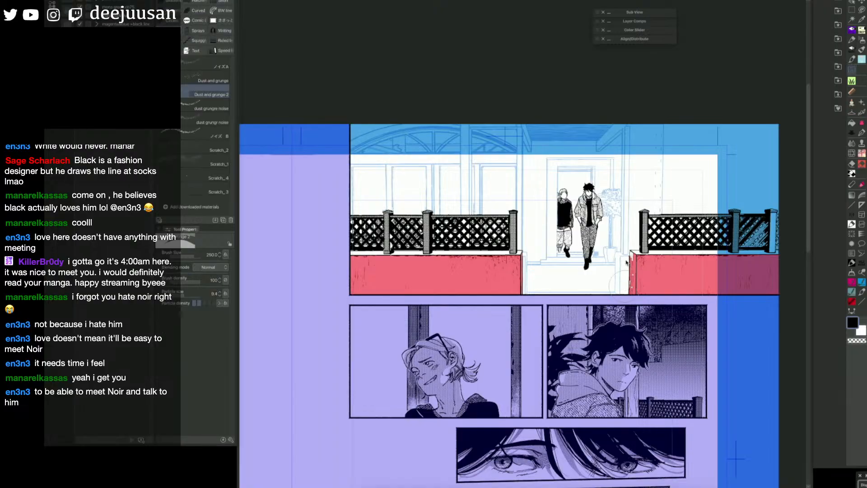
key(q)
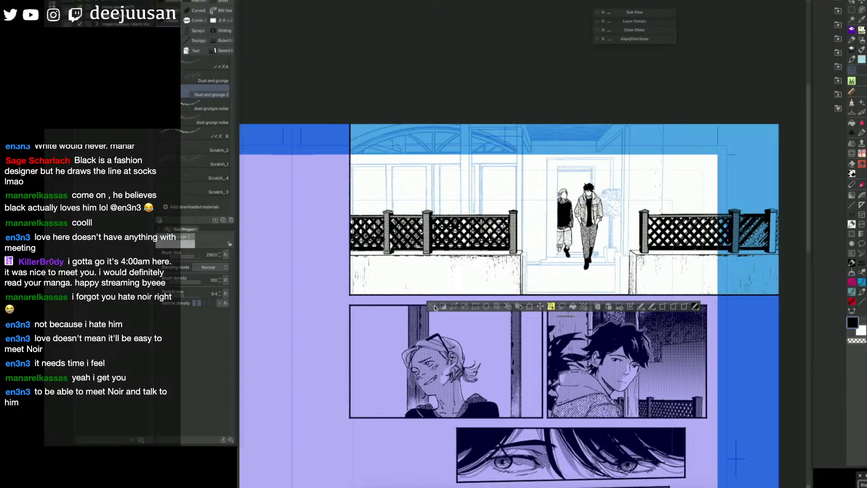
key(ctrl+d)
key(space)
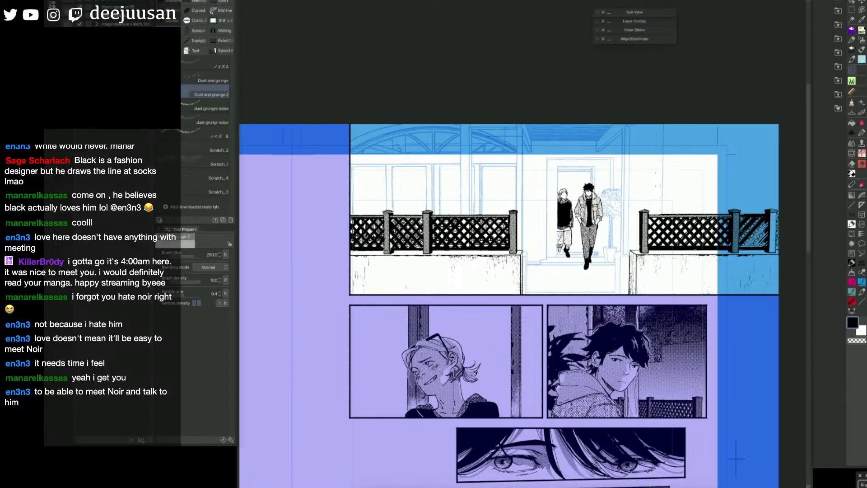
key(space)
mouse_move(716, 286)
mouse_down()
mouse_move(736, 289)
mouse_move(702, 293)
mouse_up()
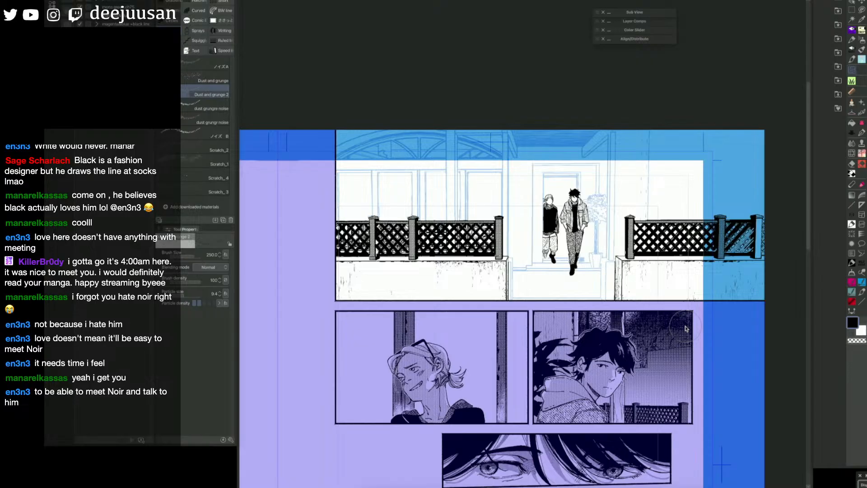
drag(453, 185, 493, 202)
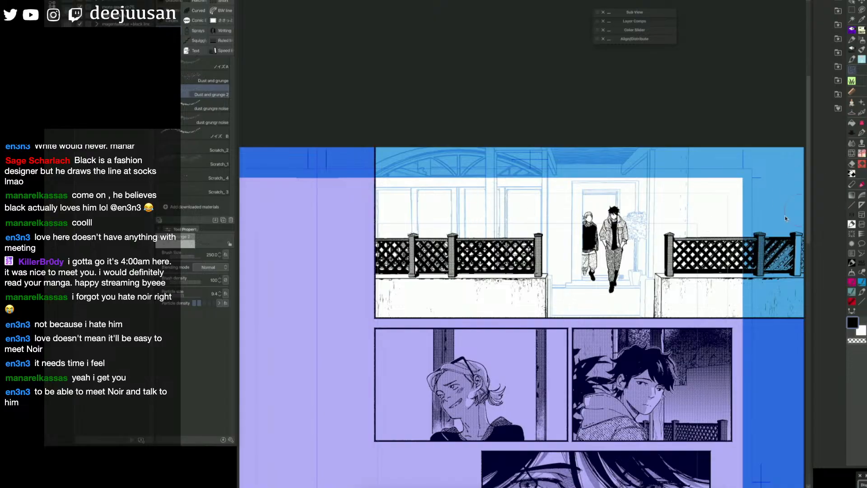
drag(785, 219, 748, 210)
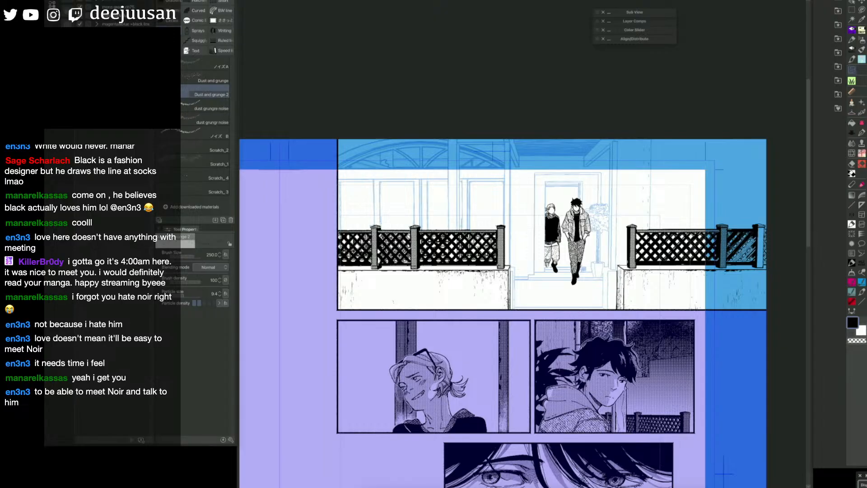
Step: Mask the right and left lattice fences together with the low walls beneath them by lassoing around each side with the enclose-and-fill tool
key(q)
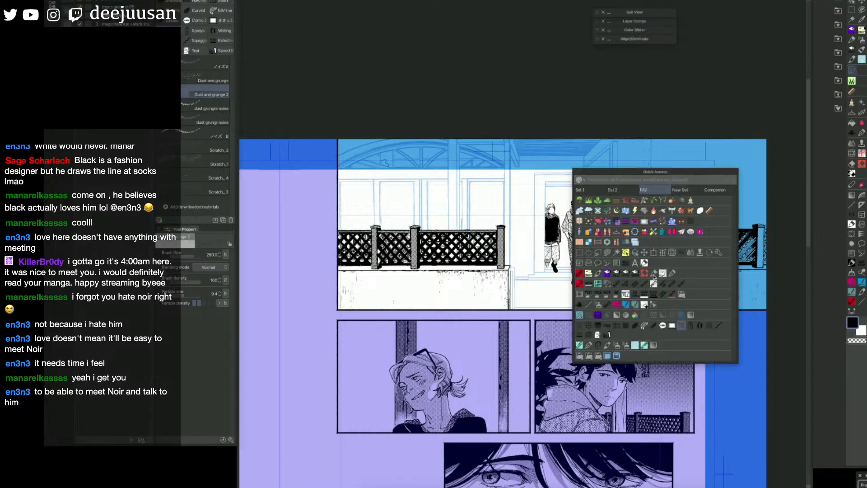
click(581, 308)
mouse_move(615, 267)
mouse_down()
mouse_move(631, 215)
mouse_move(767, 205)
mouse_move(766, 311)
mouse_up()
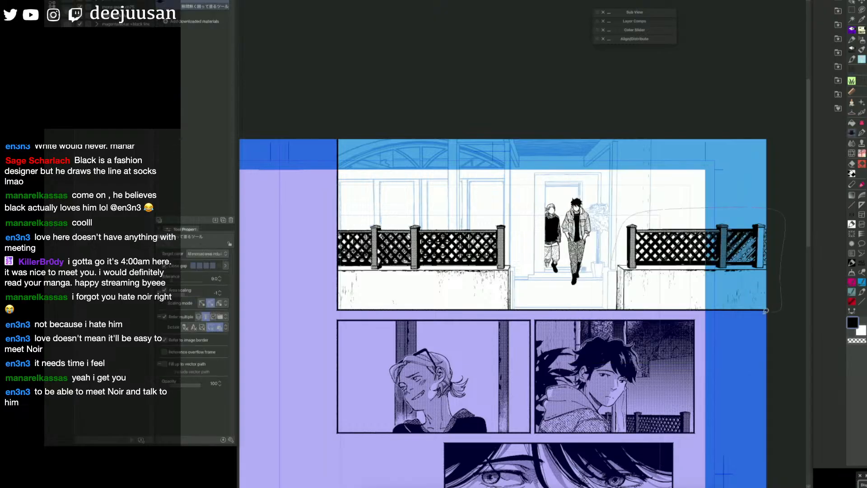
drag(608, 312, 612, 251)
mouse_move(533, 244)
mouse_down()
mouse_move(625, 245)
mouse_move(608, 312)
mouse_up()
mouse_move(426, 316)
mouse_down()
mouse_move(423, 245)
mouse_move(488, 218)
mouse_move(604, 224)
mouse_up()
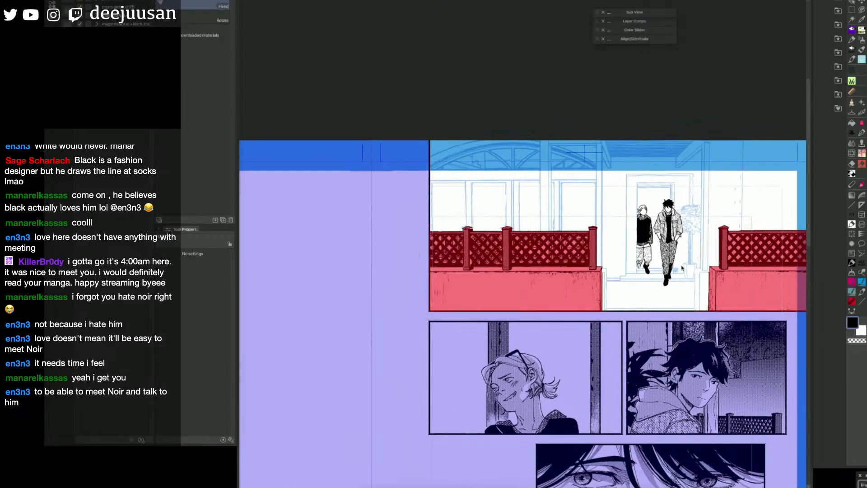
drag(673, 283, 536, 283)
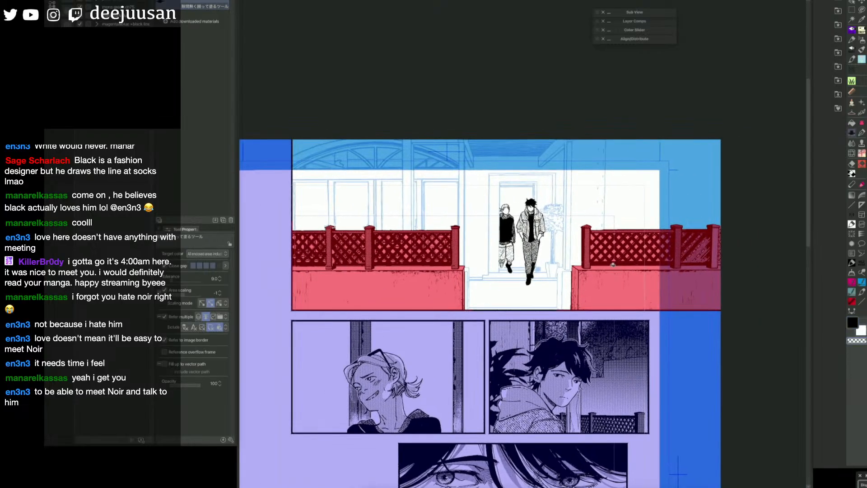
Step: Try clearing the mask from the right fence's lattice holes with the Fill tool, and undo the fills
key(g)
click(595, 258)
key(ctrl+z)
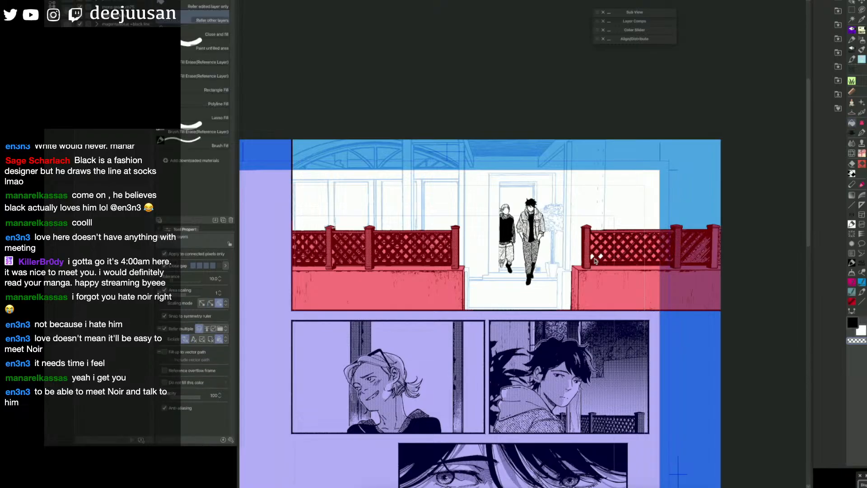
click(602, 242)
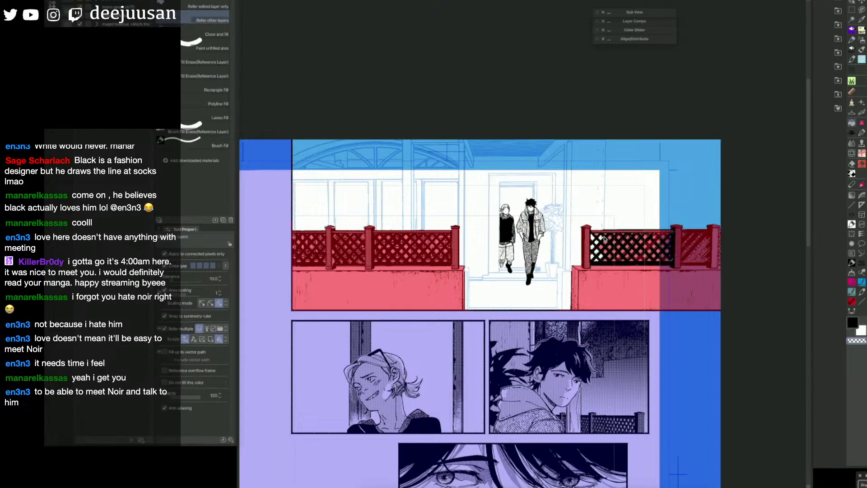
key(ctrl+z)
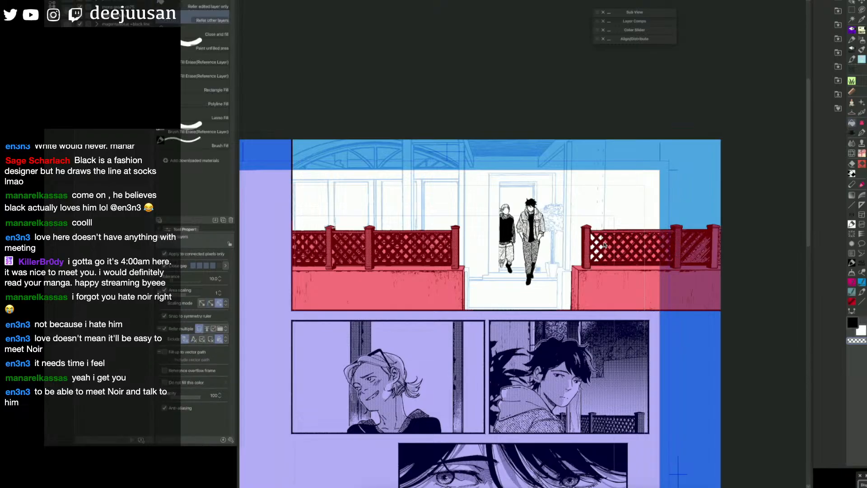
key(g)
Step: Clear the mask from the right fence's lattice between its first two posts using a rectangular selection, and deselect
key(q)
click(612, 221)
drag(590, 233, 674, 262)
click(611, 274)
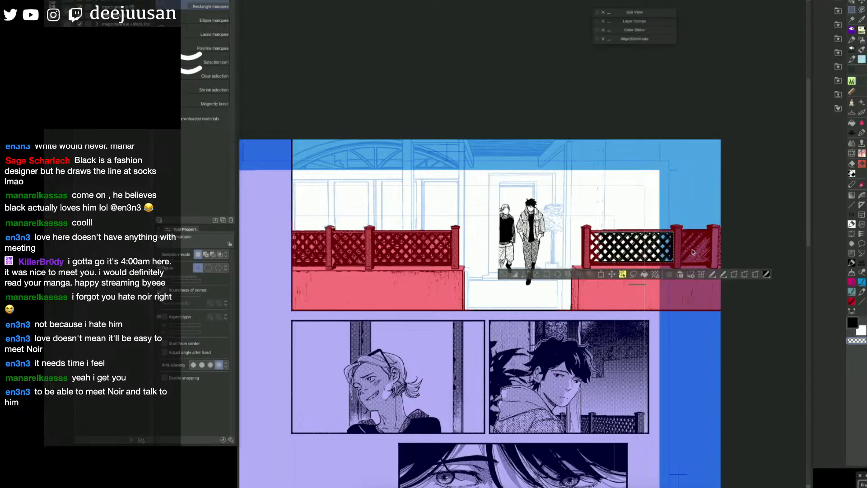
key(ctrl+d)
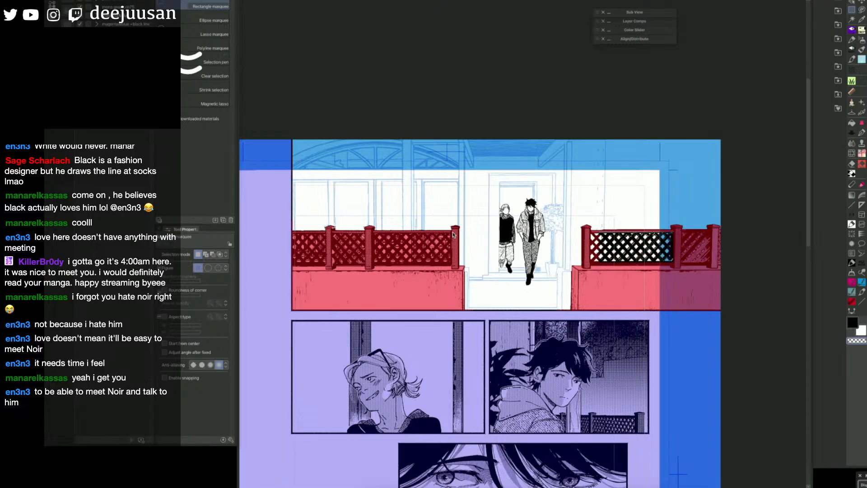
Step: Clear the mask from the left fence's lattice sections between the posts using rectangular selections, and deselect
drag(451, 233, 374, 262)
key(Delete)
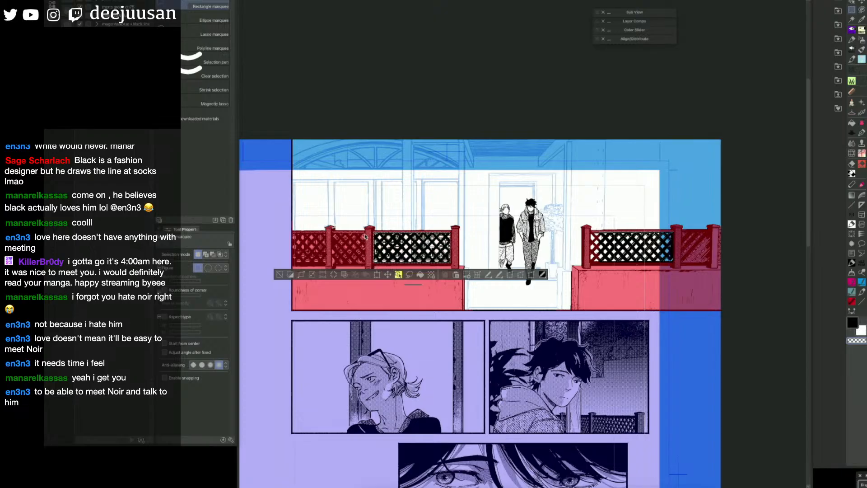
mouse_move(367, 233)
mouse_down()
mouse_move(332, 261)
mouse_move(301, 258)
mouse_move(290, 266)
mouse_up()
key(Delete)
key(Delete)
click(247, 276)
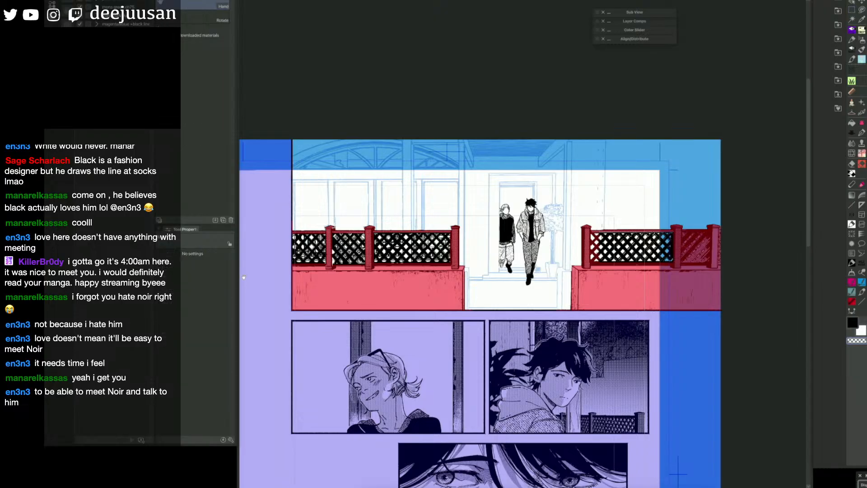
Step: Convert the masked area of fence posts and low walls to a selection, and deselect
drag(556, 322, 598, 333)
key(q)
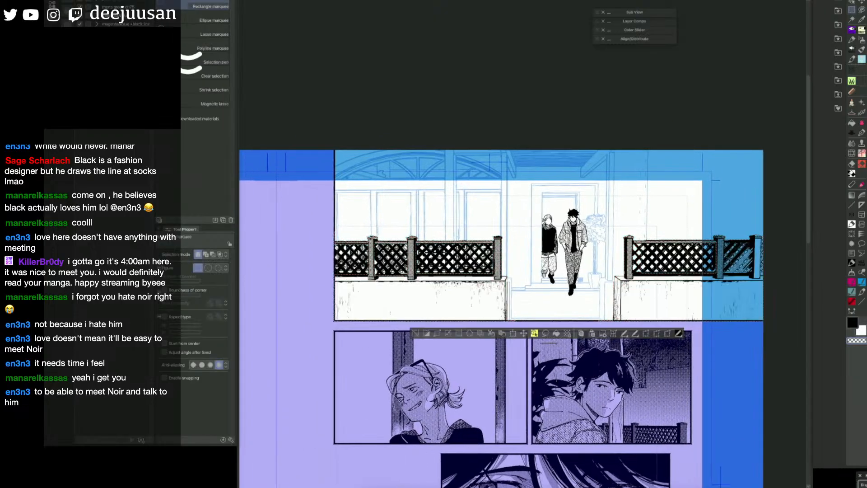
key(q)
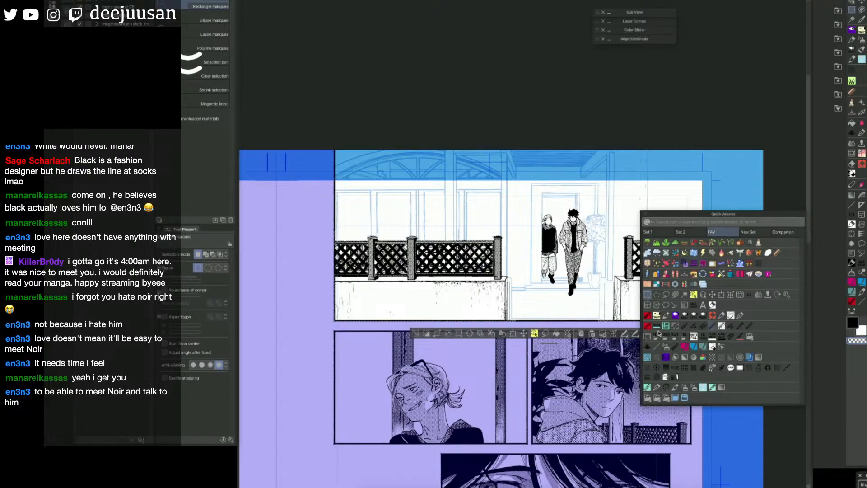
click(407, 334)
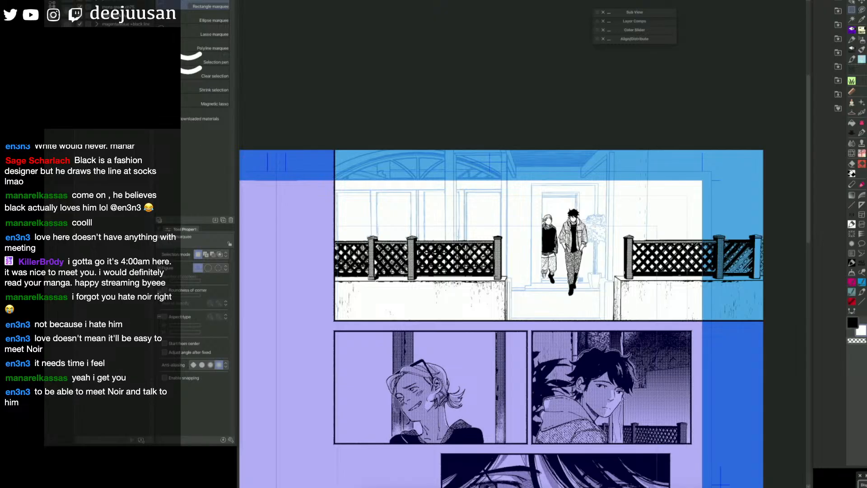
Step: Ink the two vertical edges of the porch post right of the doorway with the Webtoon straight-line tool at size 7
key(q)
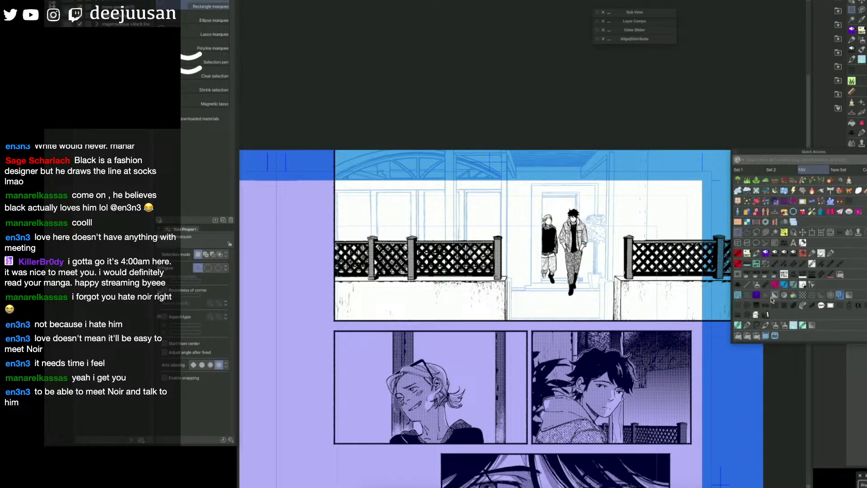
click(822, 267)
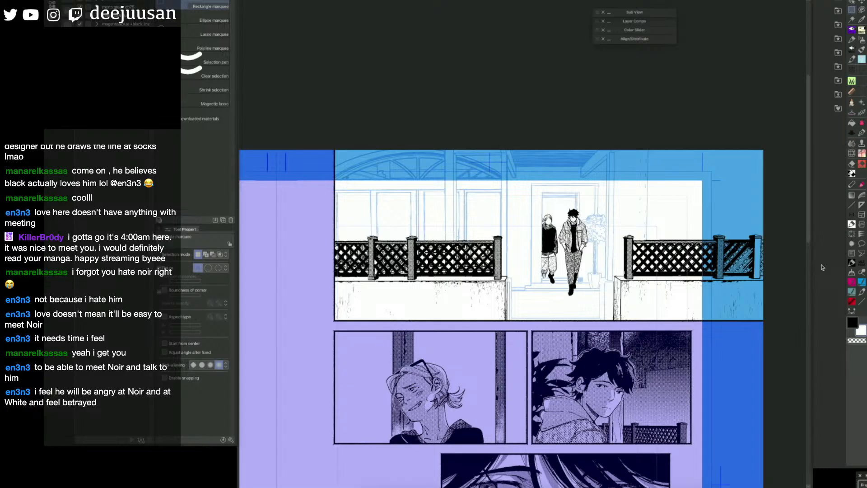
key(q)
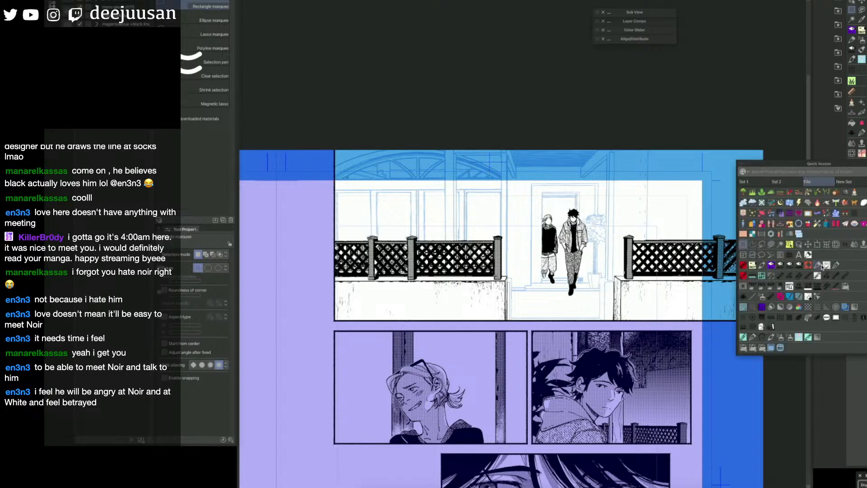
click(751, 299)
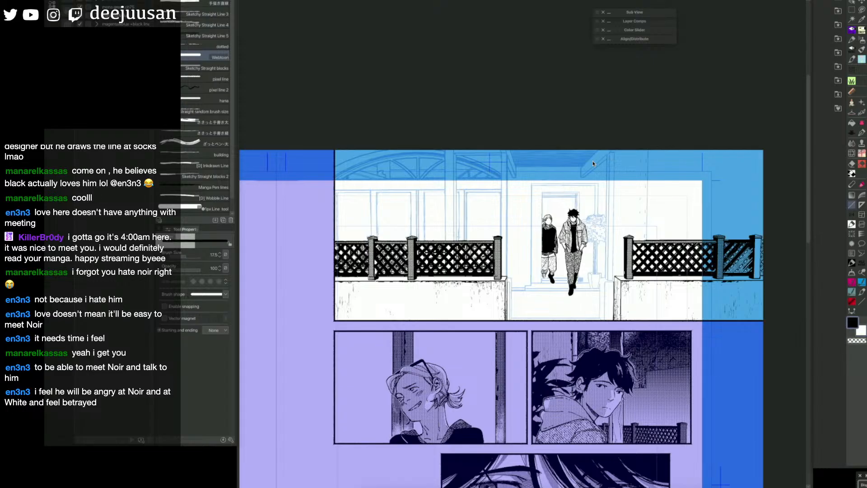
key(bracketleft)
key(bracketleft)
key(bracketleft)
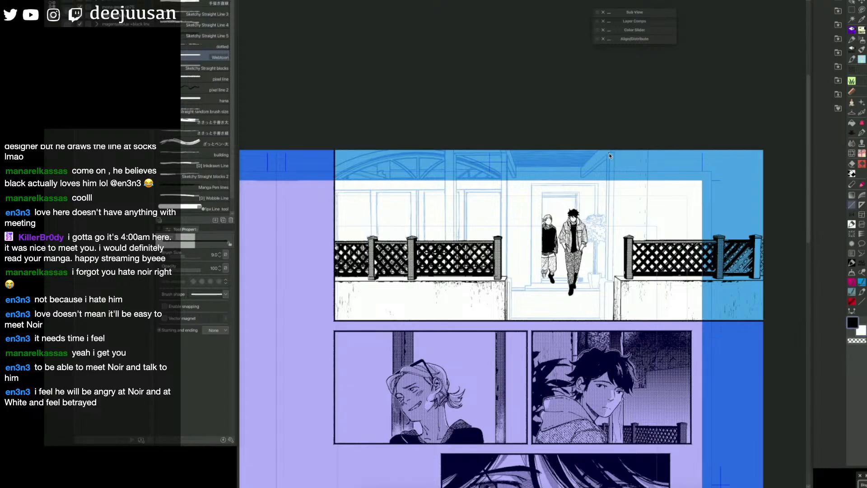
key(bracketleft)
key(bracketleft)
drag(609, 153, 614, 280)
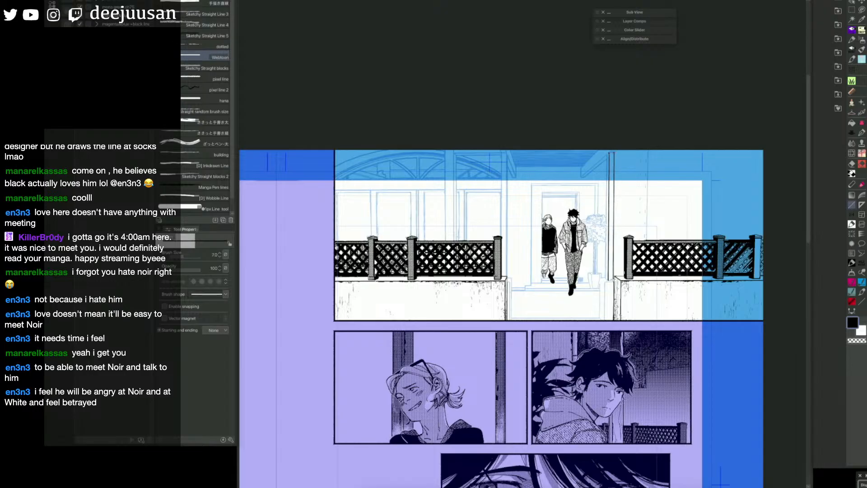
drag(608, 156, 608, 281)
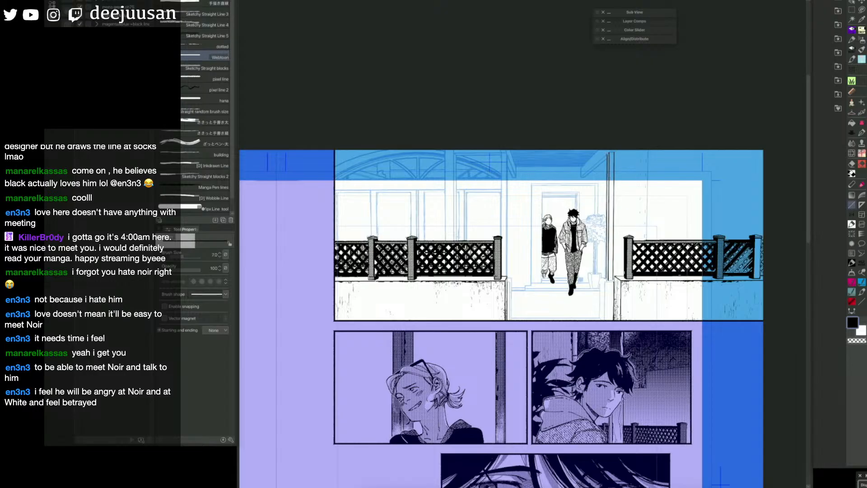
Step: Ink the left edge of the low pillar beneath the right porch post with a thinner straight line
key(bracketleft)
drag(605, 281, 605, 320)
key(q)
click(628, 280)
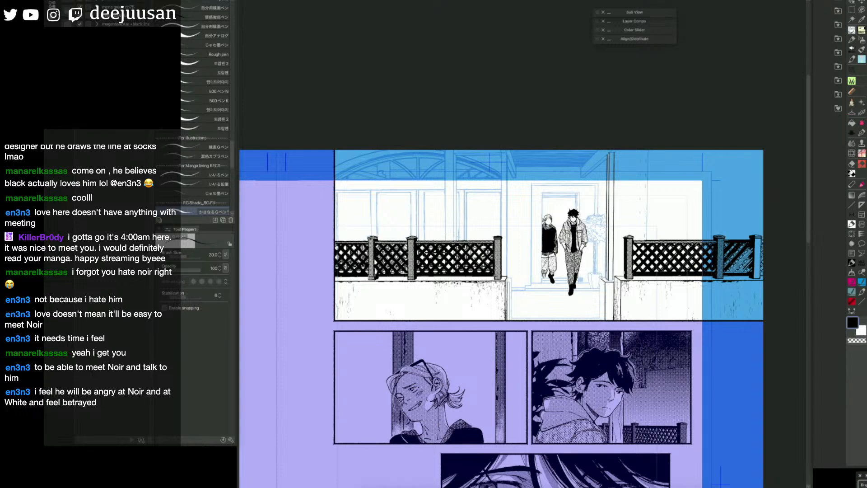
scroll(613, 274, up, 2)
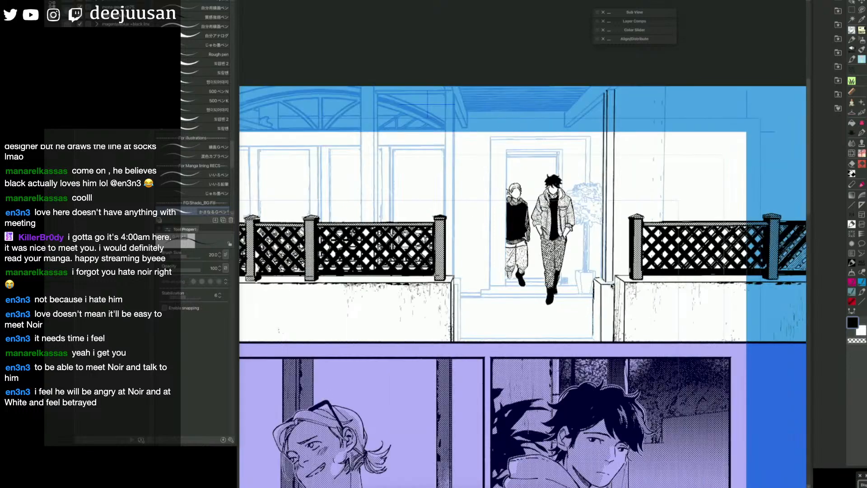
drag(609, 283, 665, 278)
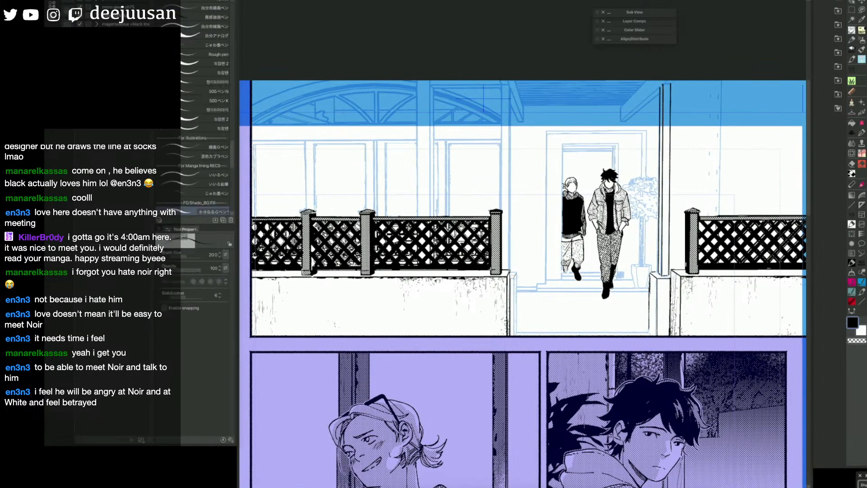
Step: Ink the left wall's doorway-side edge and a vertical edge of the porch post above it with size 5 straight lines
key(F6)
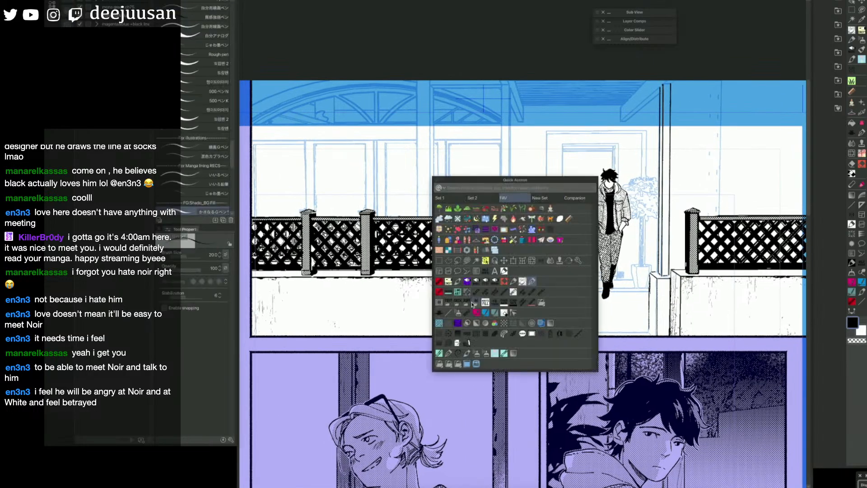
click(449, 312)
drag(518, 273, 516, 337)
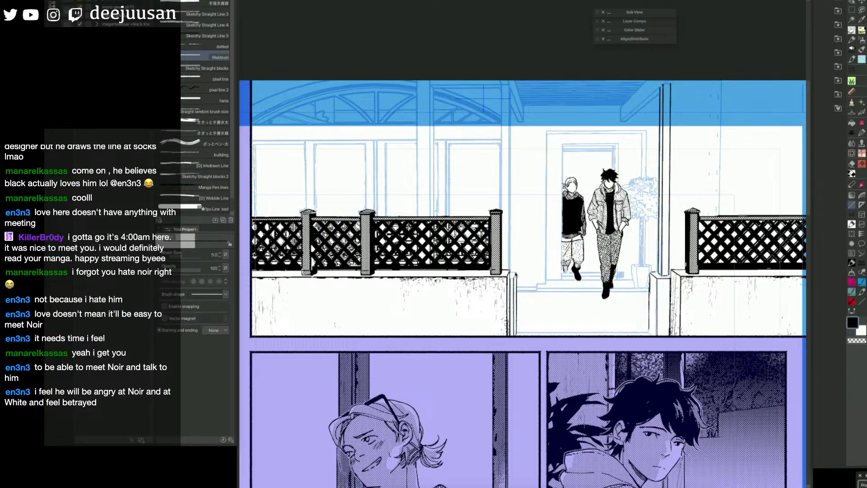
drag(509, 86, 508, 270)
Step: Ink the left porch post's remaining vertical edges and the slanted roof beams on both sides of the doorway
drag(510, 91, 523, 121)
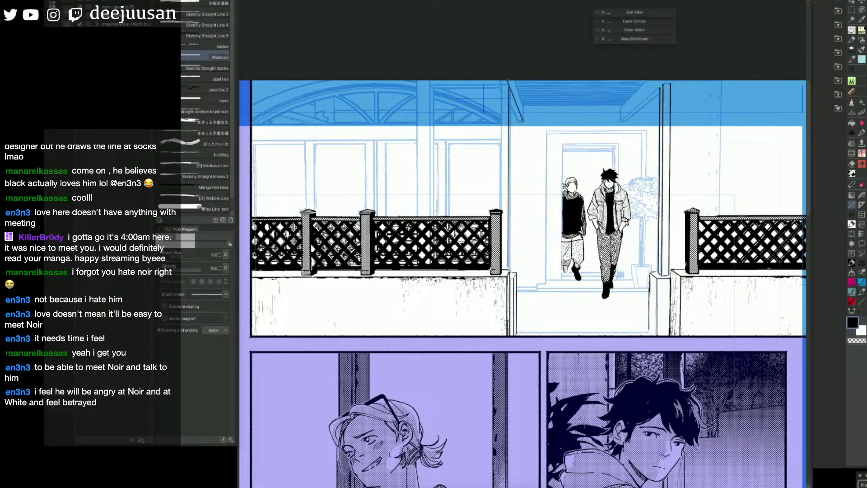
drag(511, 88, 511, 272)
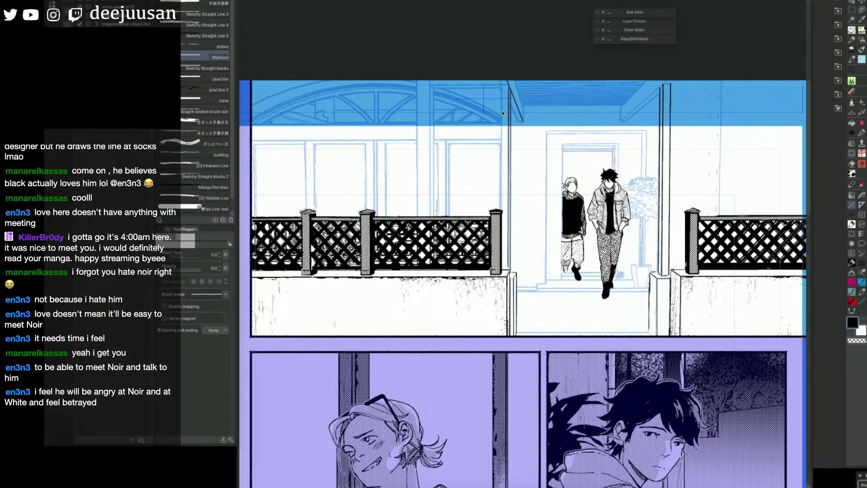
drag(502, 86, 501, 209)
drag(524, 122, 514, 78)
mouse_move(622, 121)
mouse_down()
mouse_move(672, 81)
mouse_move(628, 122)
mouse_up()
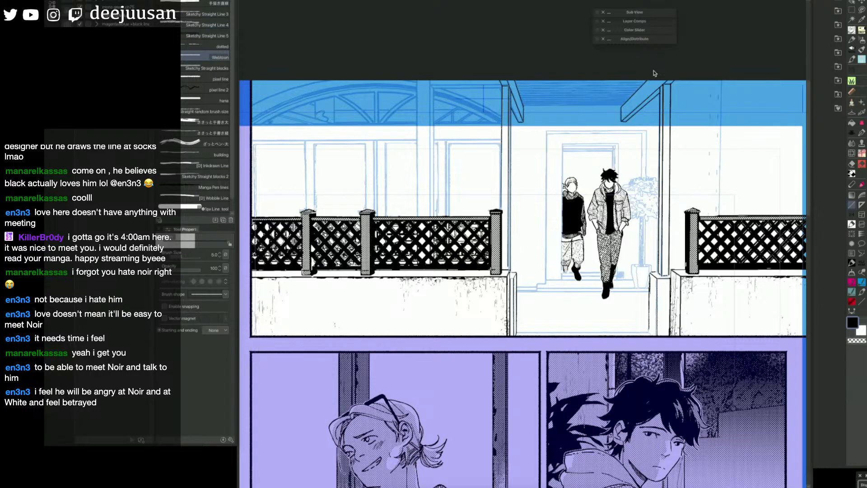
Step: Fill the entrance wall around the door frame and the porch ceiling above it with the mask colour
key(g)
click(604, 103)
click(607, 102)
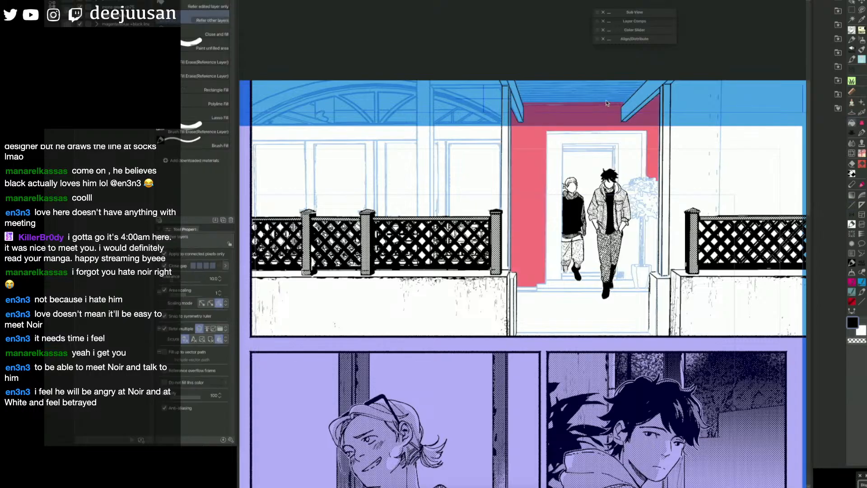
mouse_move(607, 102)
mouse_down()
mouse_move(624, 86)
mouse_move(606, 89)
mouse_up()
Step: Outline the gap beside the left slanted roof beam with the Polyline marquee, and deselect
key(u)
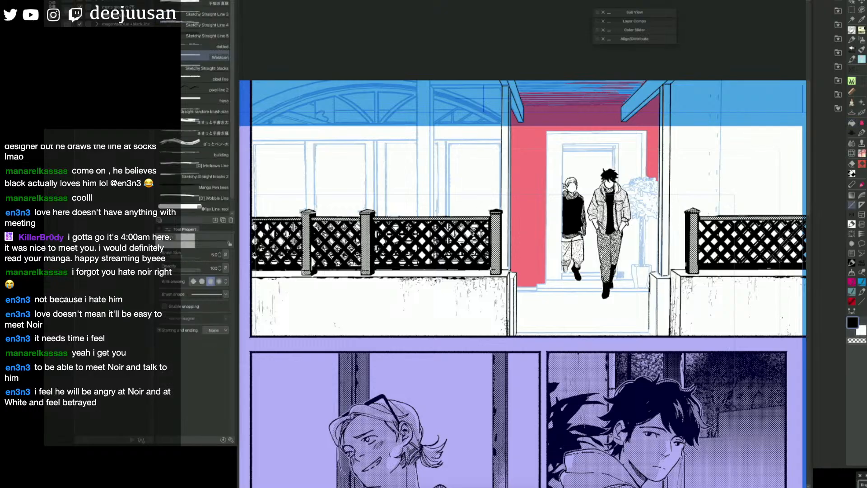
key(6)
click(413, 187)
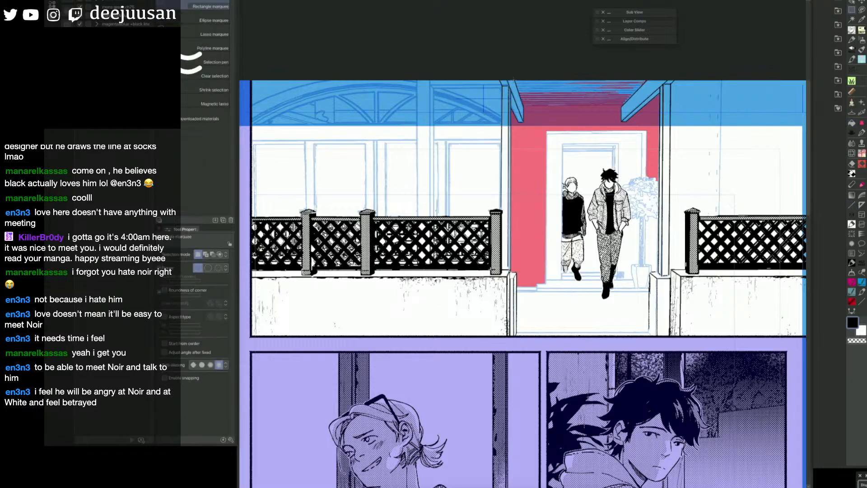
drag(512, 82, 521, 86)
key(6)
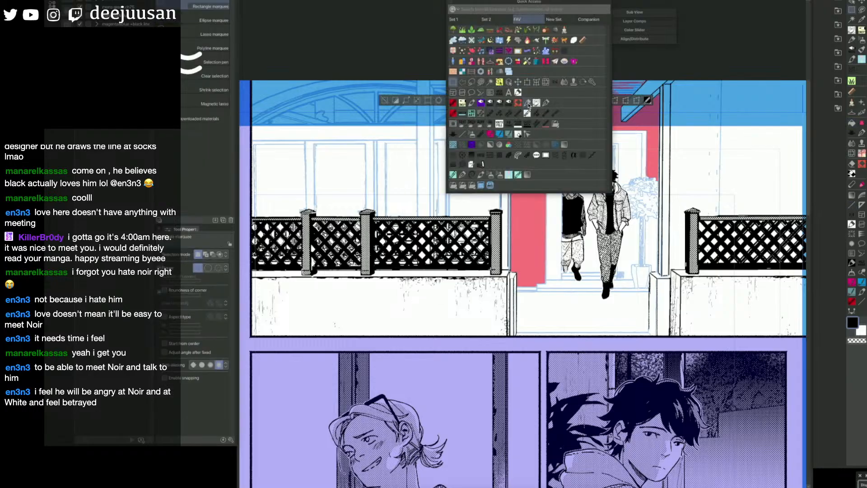
click(463, 83)
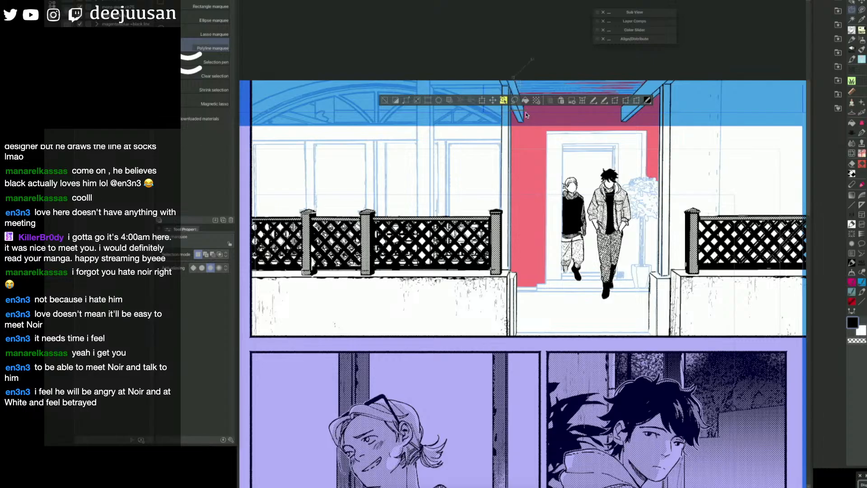
key(ctrl+d)
Step: Outline the gap beside the right slanted roof beam with the Polyline marquee, fill it with the mask colour, and deselect
click(622, 109)
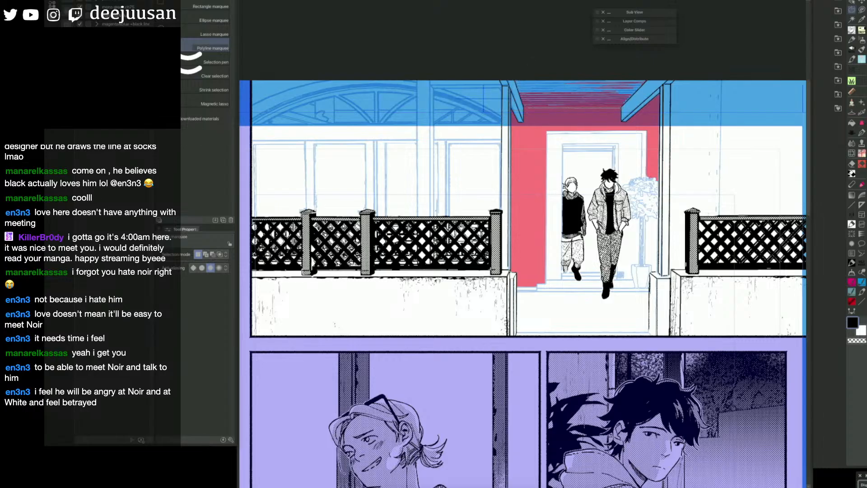
click(663, 63)
double_click(622, 108)
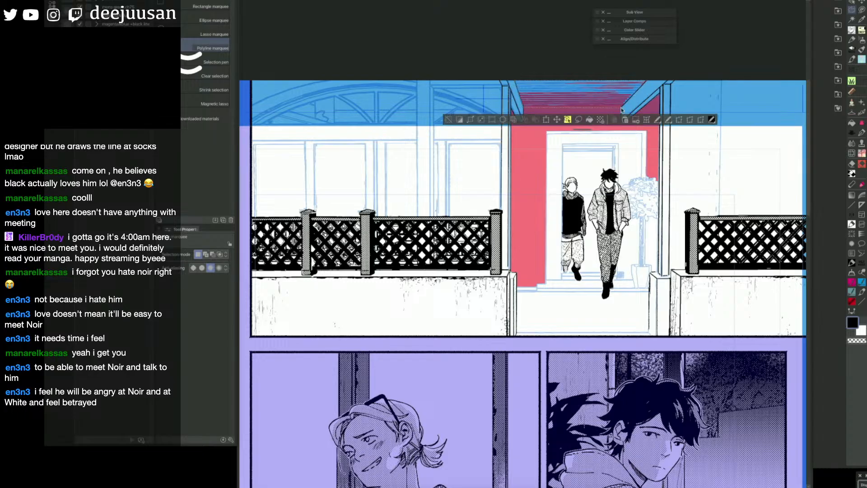
click(590, 120)
click(449, 120)
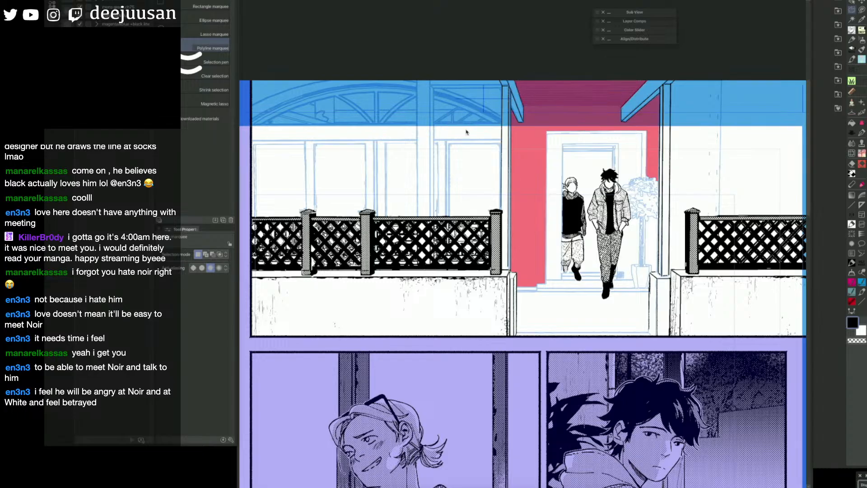
Step: Turn the masked porch area into a selection and set up the 5-1a stripe brush at size 60
key(q)
key(F1)
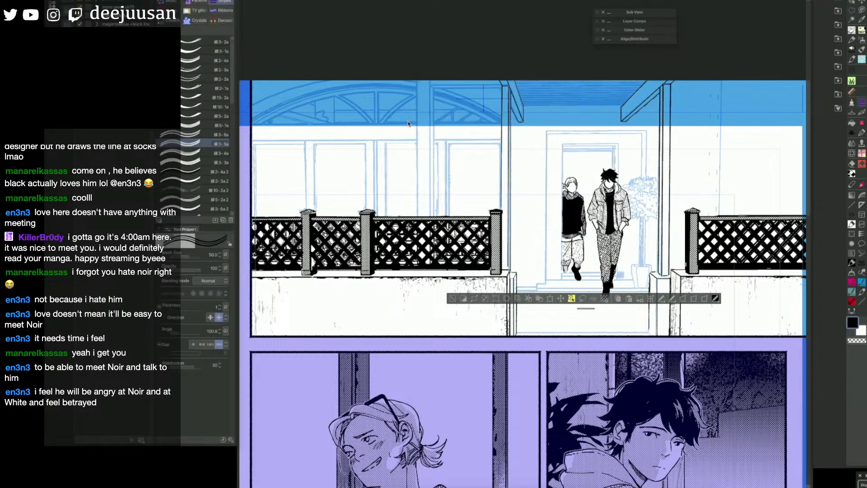
click(476, 109)
click(222, 125)
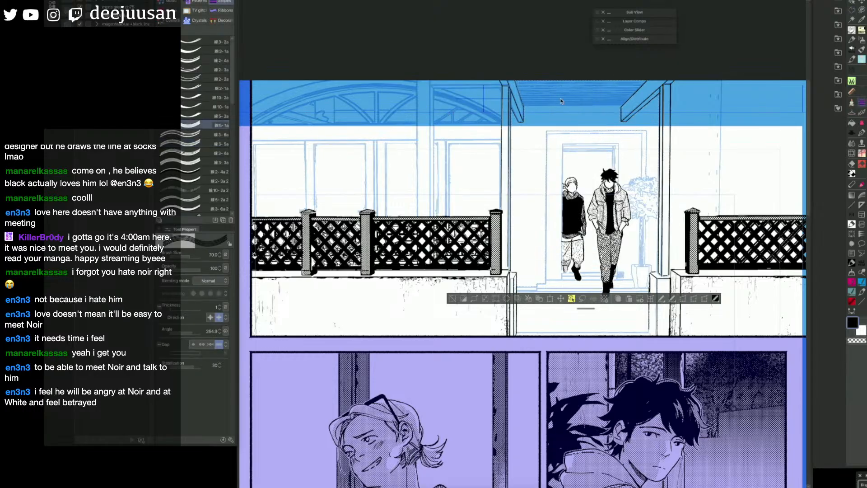
drag(633, 101, 654, 101)
key(ctrl+z)
key([)
Step: Try horizontal stripe strokes across the porch ceiling between the slanted roof beams
key(F1)
click(724, 171)
drag(518, 105, 657, 103)
key(ctrl+z)
mouse_move(518, 103)
mouse_down()
mouse_move(644, 113)
mouse_move(628, 127)
mouse_move(653, 127)
mouse_up()
key(ctrl+z)
key(q)
key(e)
key(b)
key(q)
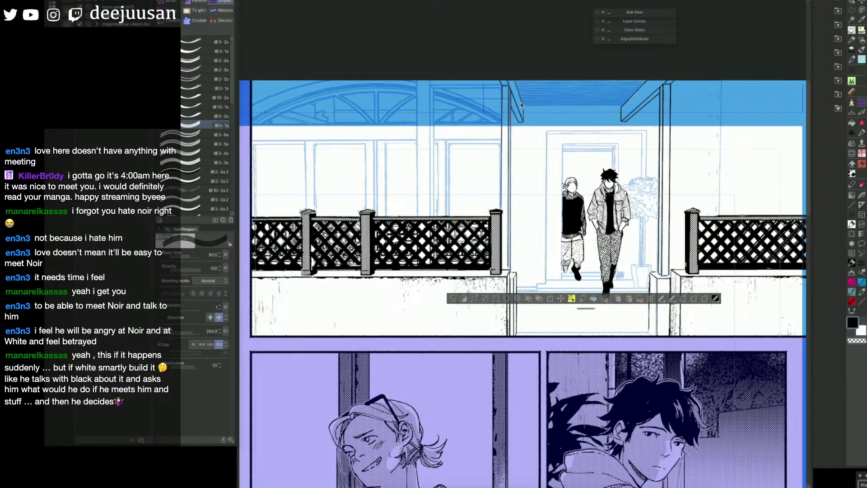
Step: Cover the porch ceiling between the slanted beams with horizontal stripes in three strokes, and deselect
drag(521, 105, 627, 105)
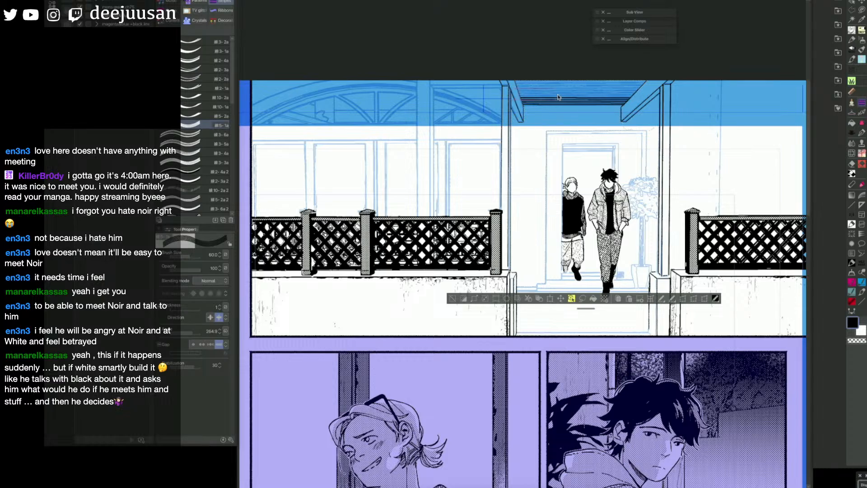
drag(519, 94, 642, 94)
drag(515, 87, 660, 87)
click(454, 299)
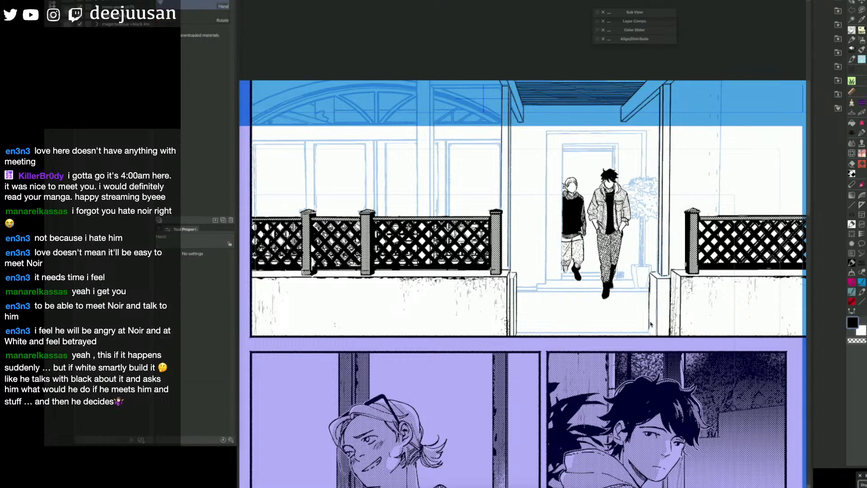
Step: Ink the outer left, top and right edges of the door frame with size 4.5 Webtoon straight lines
drag(628, 309, 592, 300)
key(ctrl+comma)
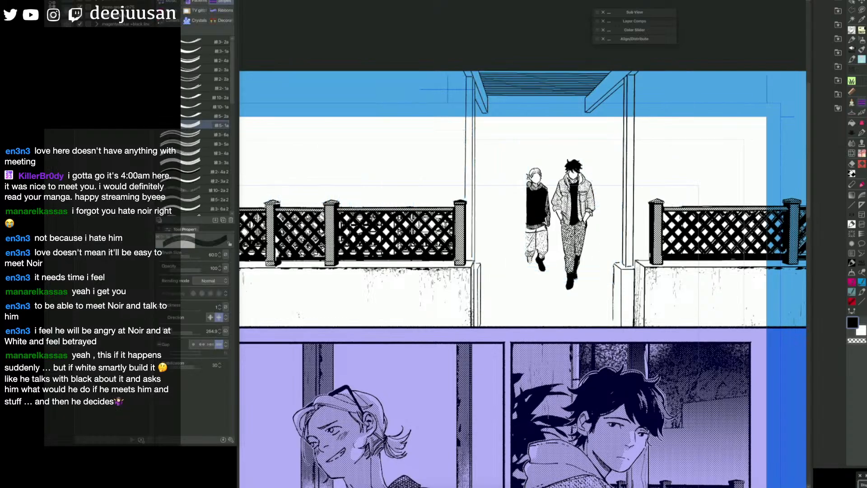
key(ctrl+comma)
key(q)
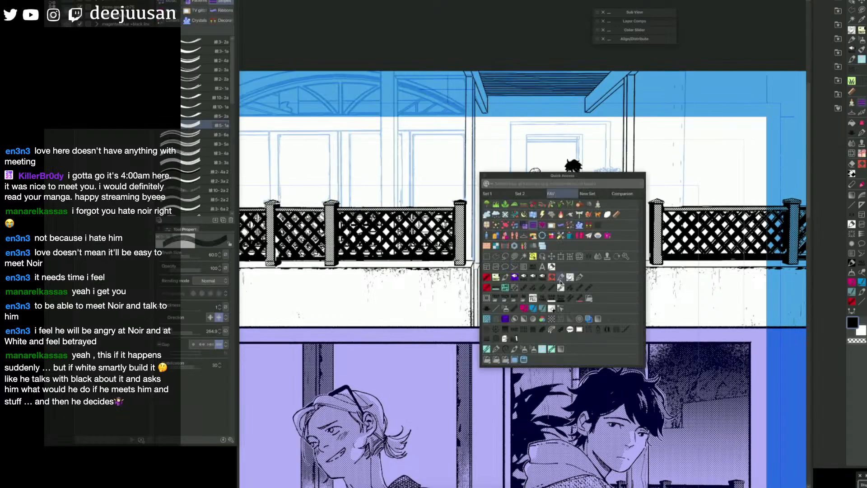
click(498, 309)
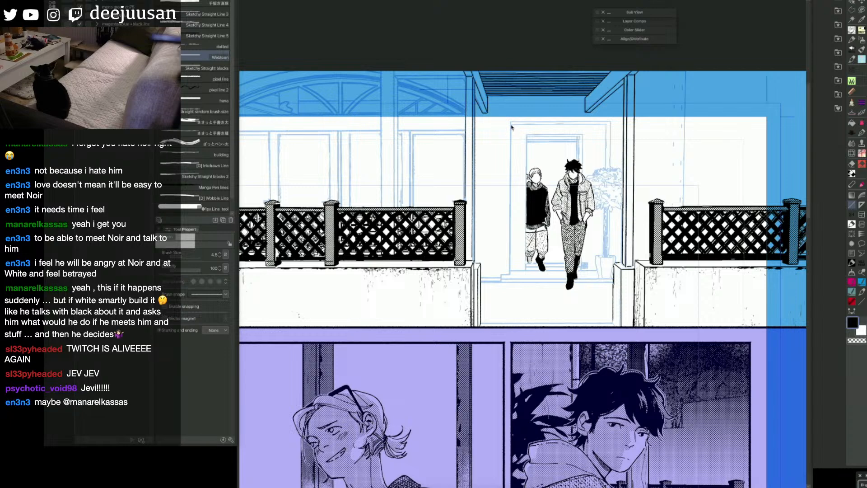
drag(510, 122, 510, 274)
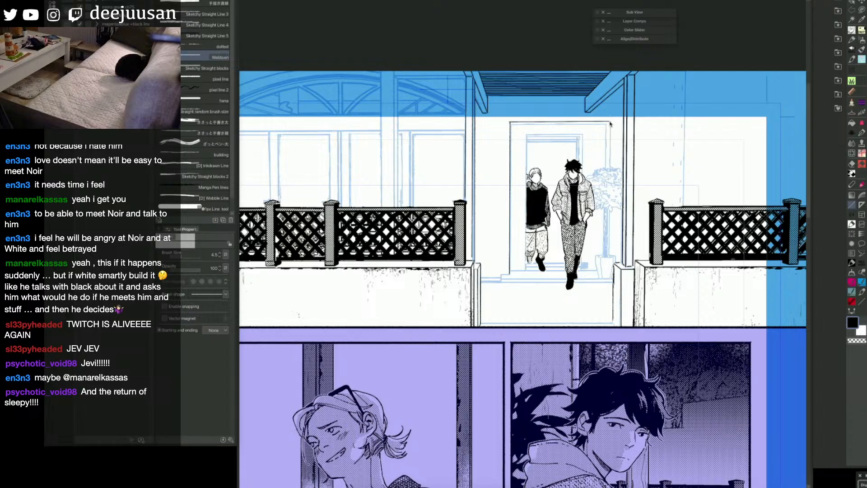
drag(610, 123, 609, 252)
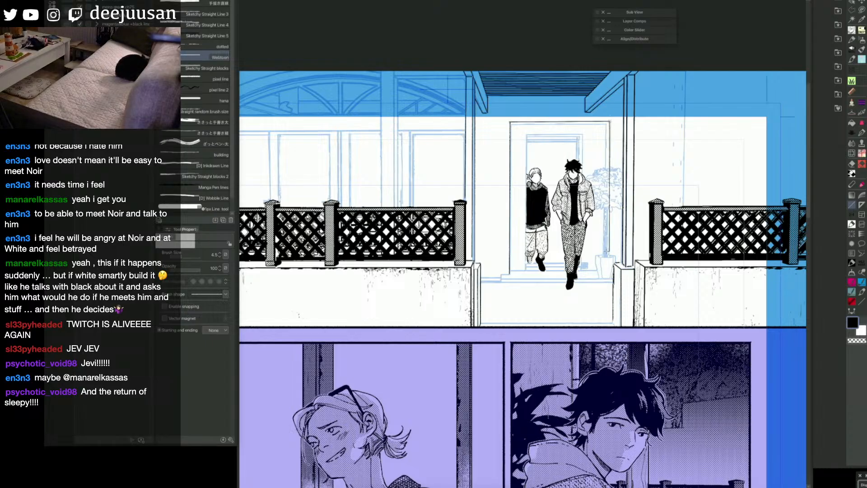
Step: Ink the door frame's second, inner contour and its bottom edge behind the figures' feet
drag(610, 121, 600, 229)
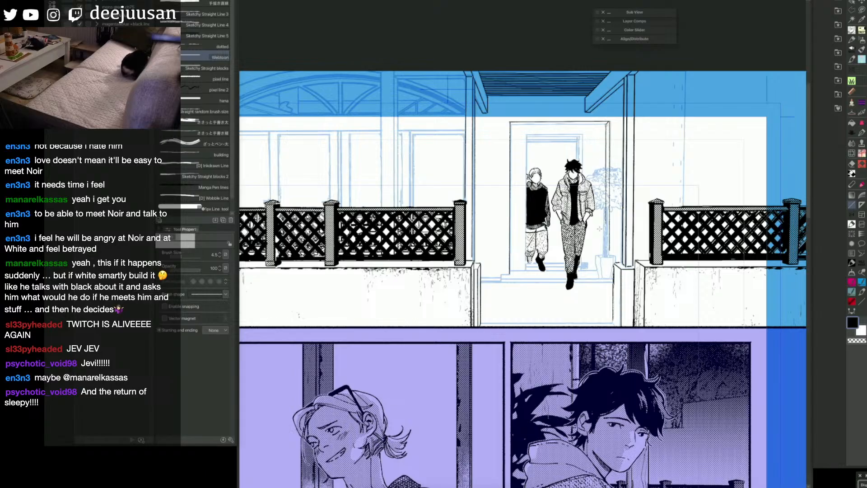
mouse_move(606, 125)
mouse_down()
mouse_move(513, 124)
mouse_move(510, 275)
mouse_up()
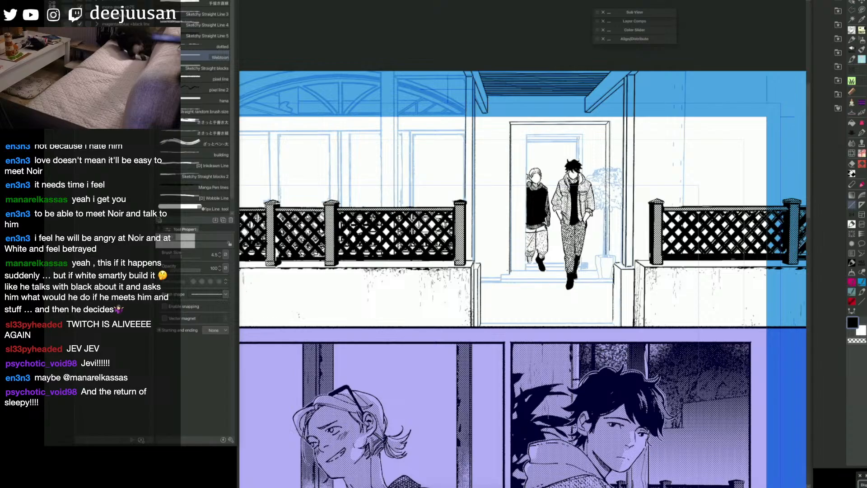
key(space)
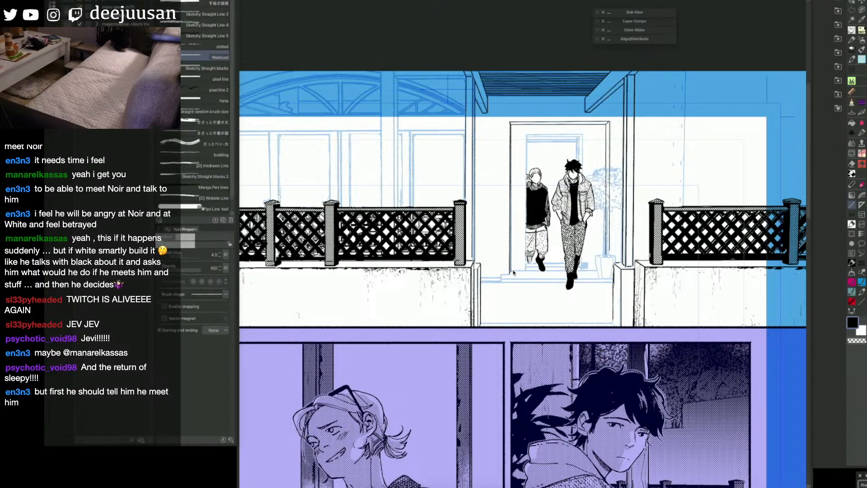
drag(511, 272, 598, 270)
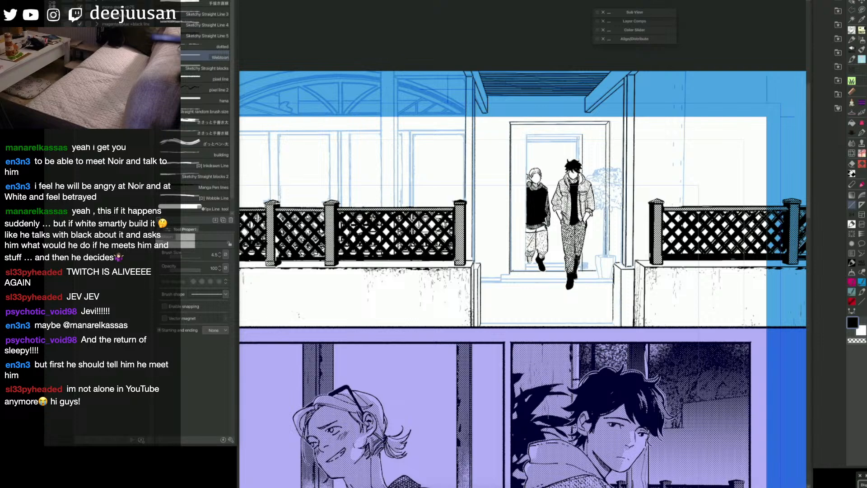
Step: Ink the top and side edges of the door opening, raising the straight line brush size to 5
mouse_move(582, 145)
mouse_down()
mouse_move(583, 137)
mouse_move(527, 134)
mouse_up()
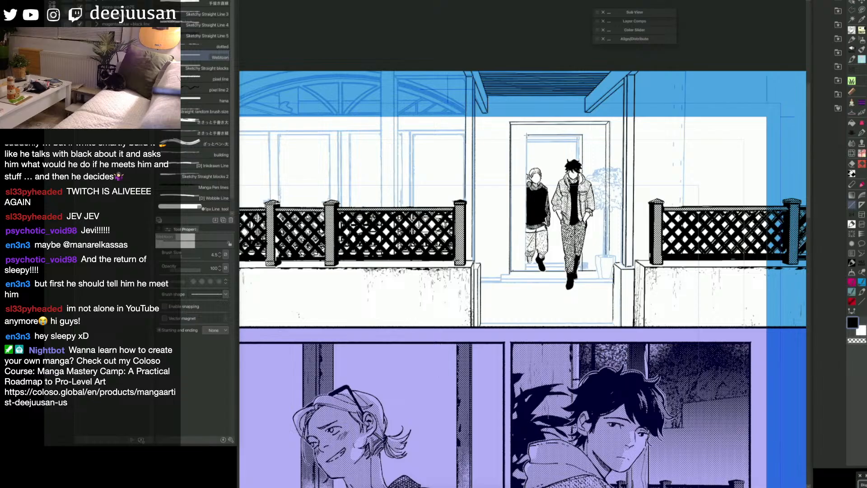
key(ctrl+z)
key(])
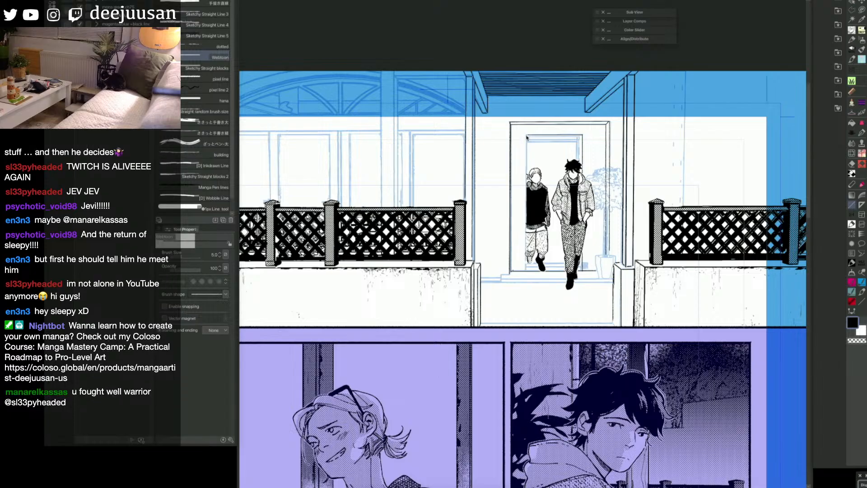
drag(527, 135, 528, 260)
key(ctrl+z)
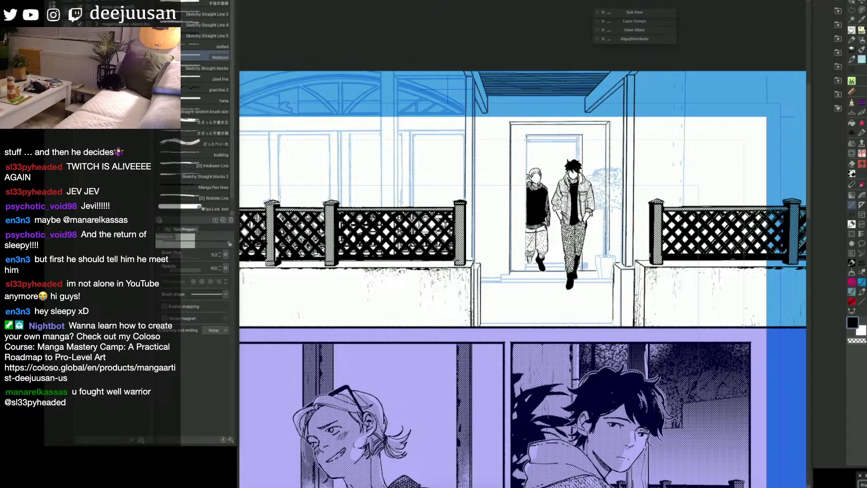
drag(527, 138, 527, 268)
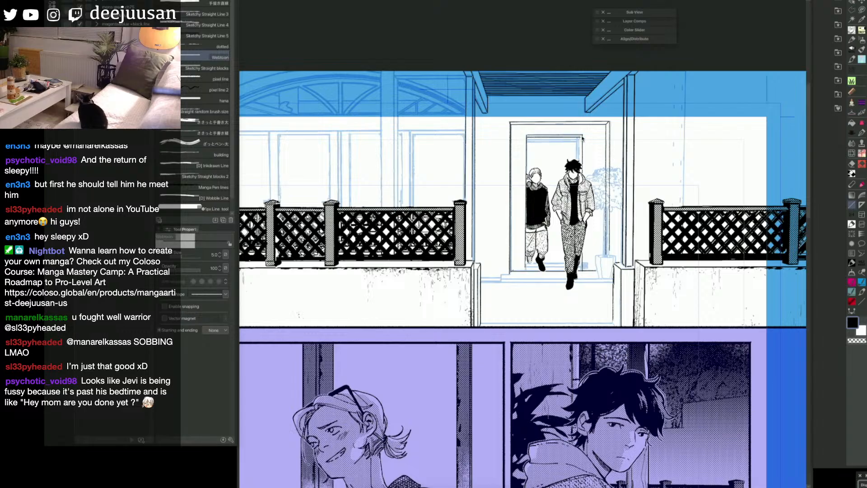
Step: Ink the inner edges of the door opening and the open door's vertical edge above the figures
drag(581, 137, 580, 162)
drag(529, 138, 526, 172)
drag(570, 139, 571, 168)
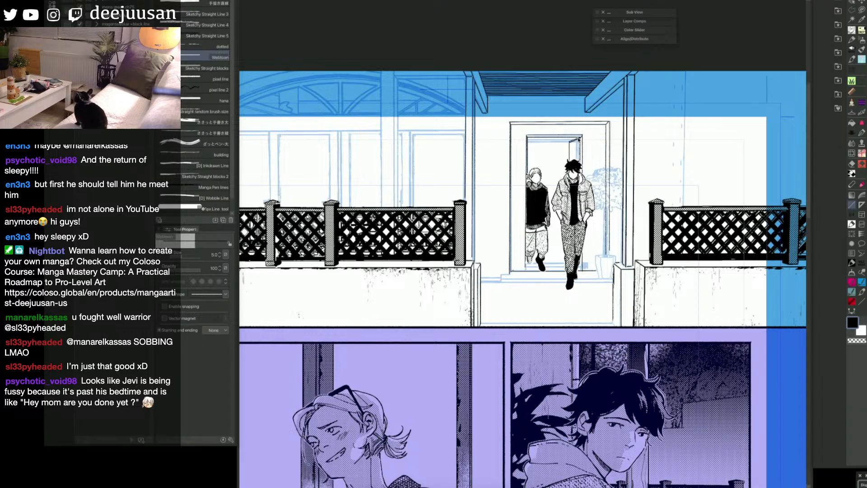
Step: Compare the inks with the sketch hidden, and ink the doorstep's horizontal edges below the figures with Webtoon straight lines
drag(618, 277, 634, 286)
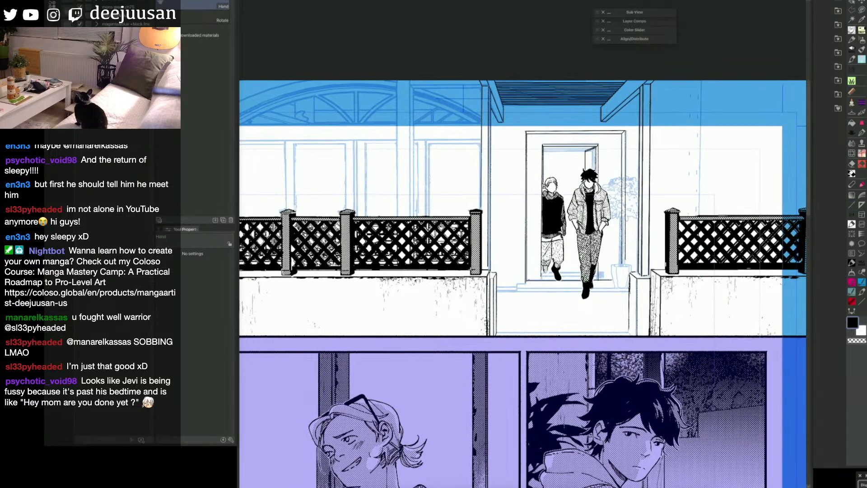
key(ctrl+comma)
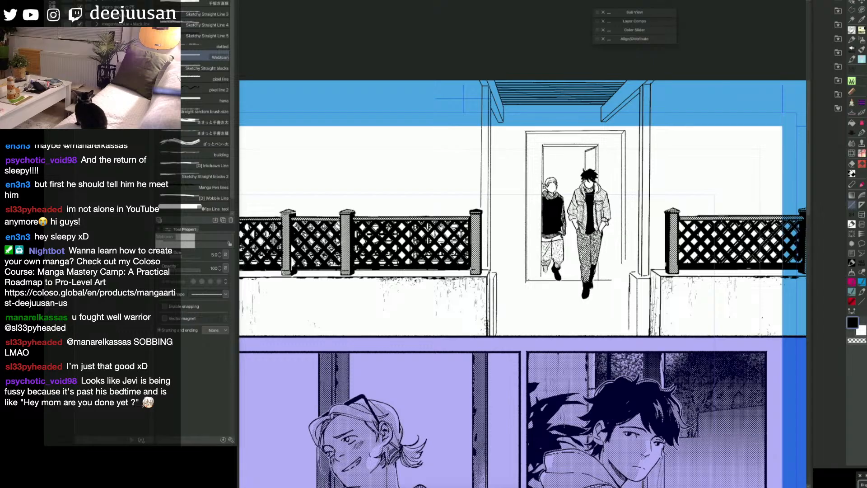
key(q)
click(864, 148)
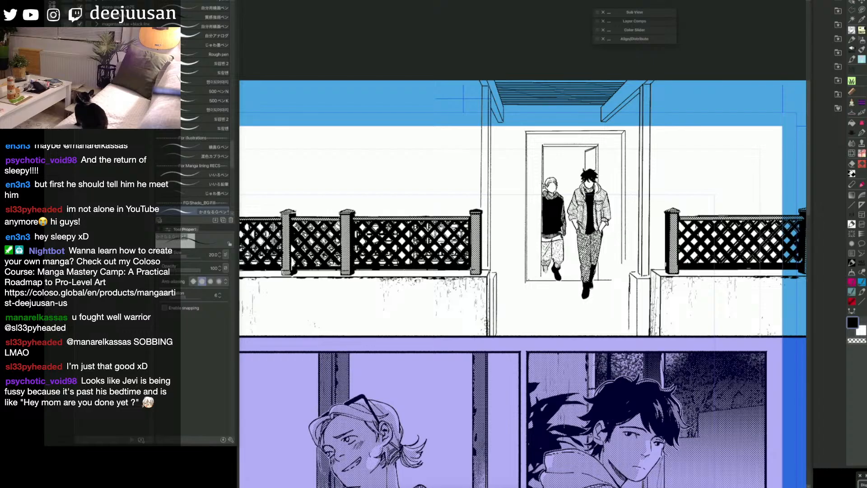
drag(648, 292, 653, 291)
key(q)
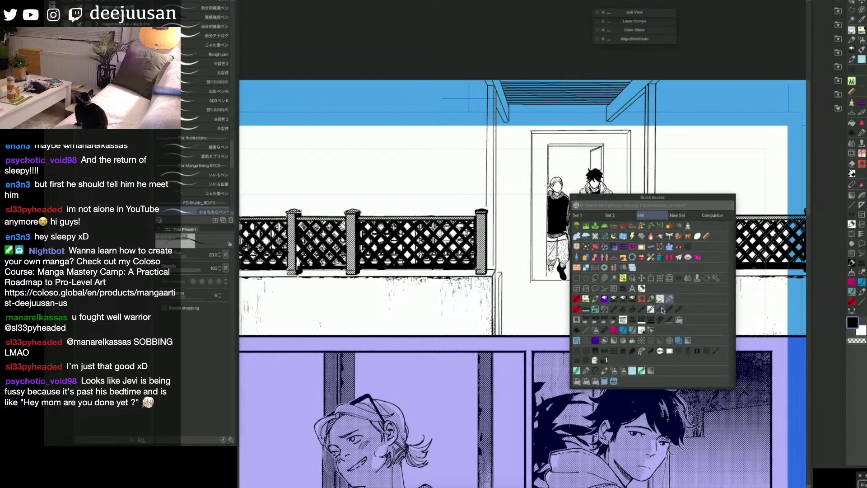
click(587, 331)
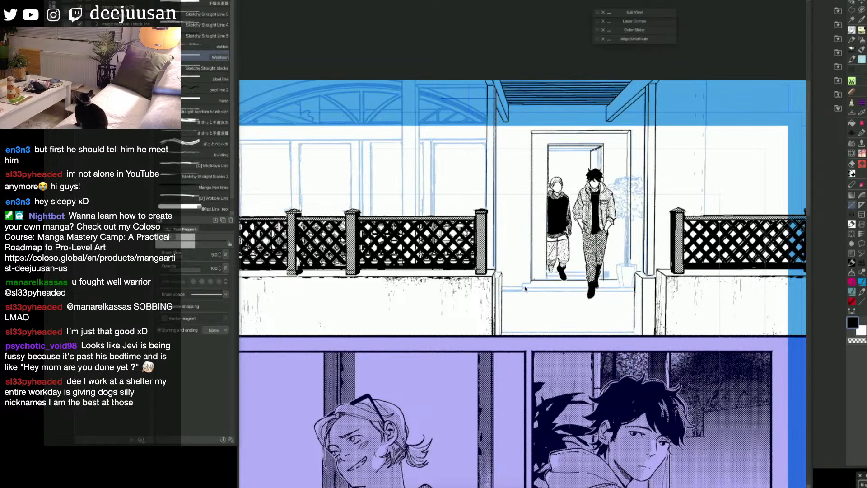
drag(525, 289, 632, 288)
drag(523, 294, 632, 292)
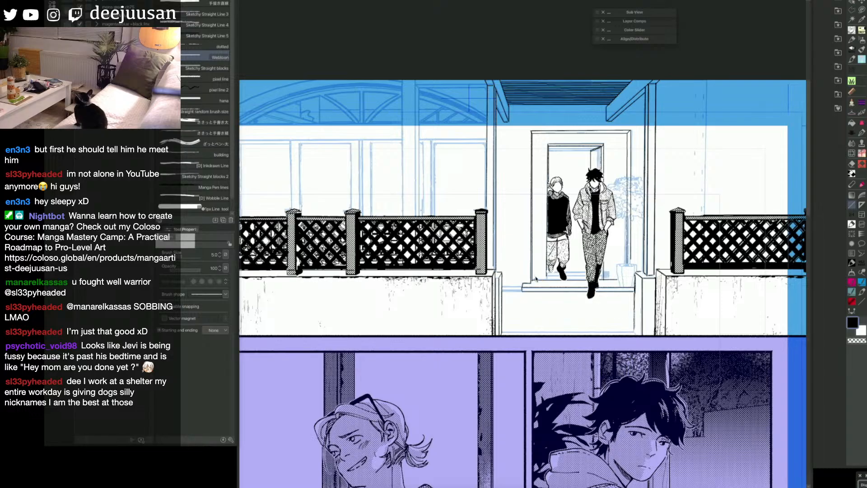
Step: Thicken the top edge of the outer door frame and the upper edges of the door opening
key(g)
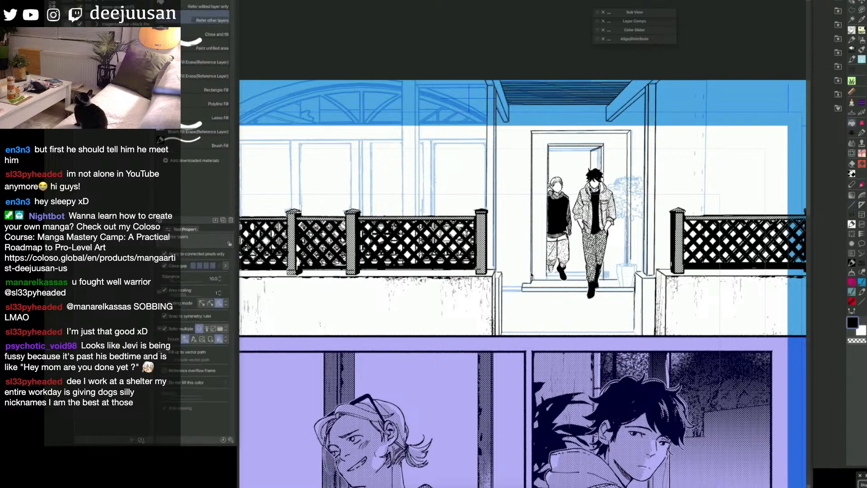
key(p)
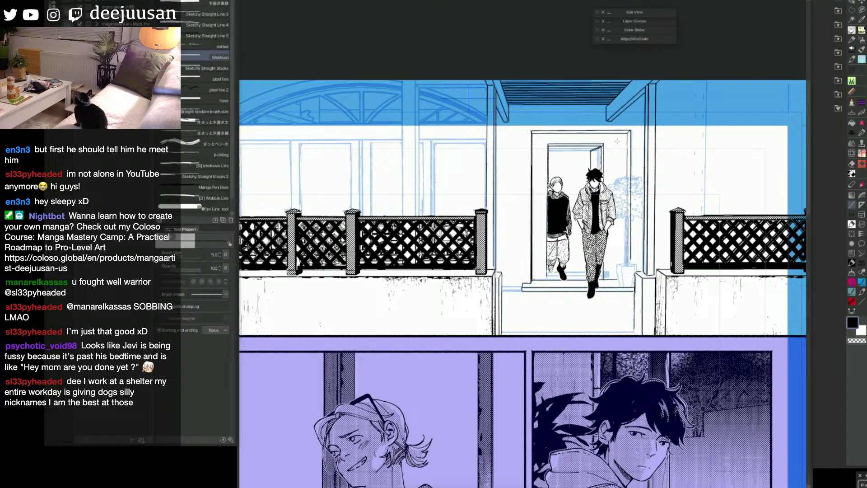
key(g)
key(p)
mouse_move(548, 215)
mouse_down()
mouse_move(548, 162)
mouse_move(597, 146)
mouse_up()
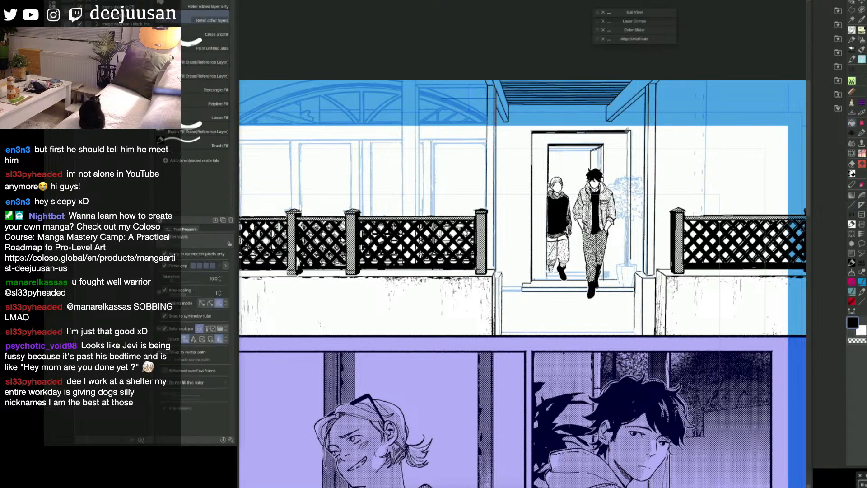
key(space)
drag(631, 231, 633, 242)
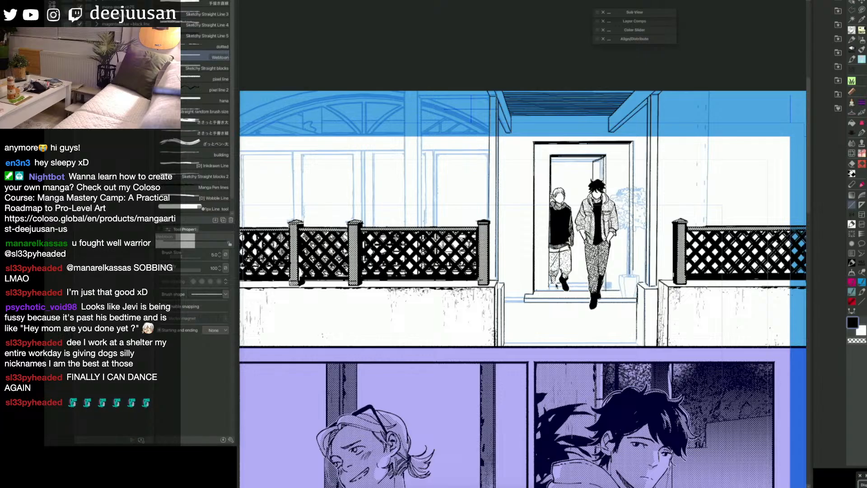
Step: Touch up the inked door frame and doorstep edges around the figures, alternating between the Snap eraser and Webtoon straight lines
key(e)
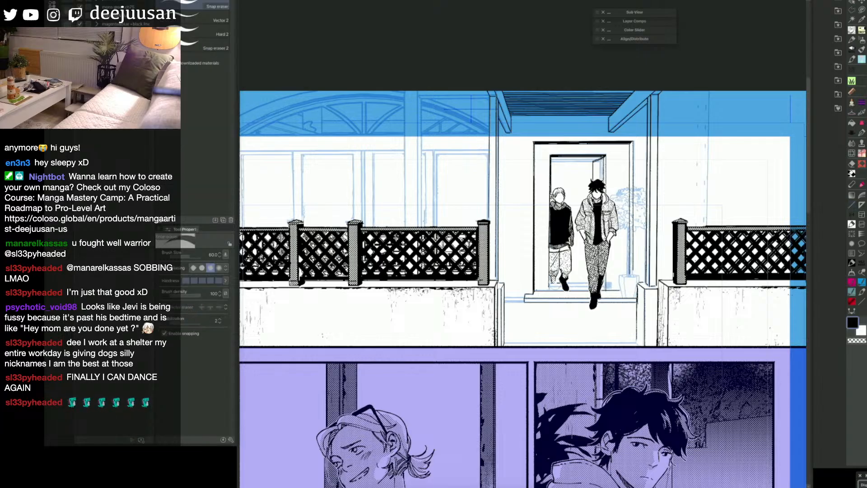
key(p)
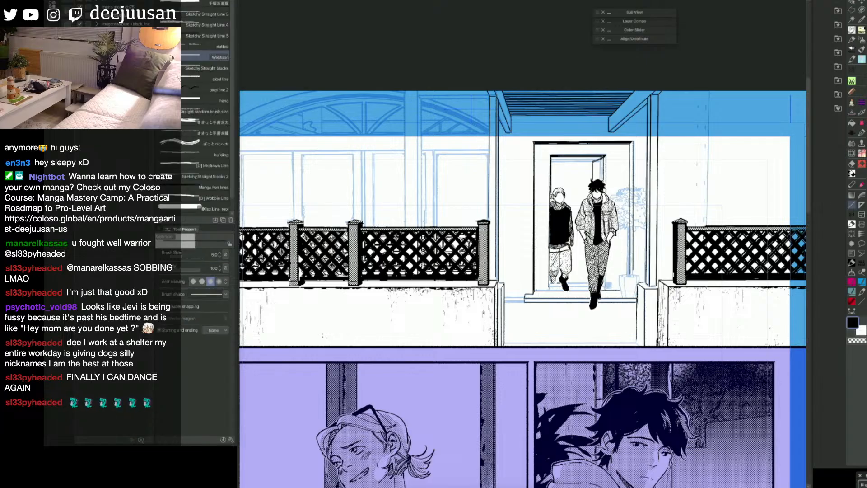
key(e)
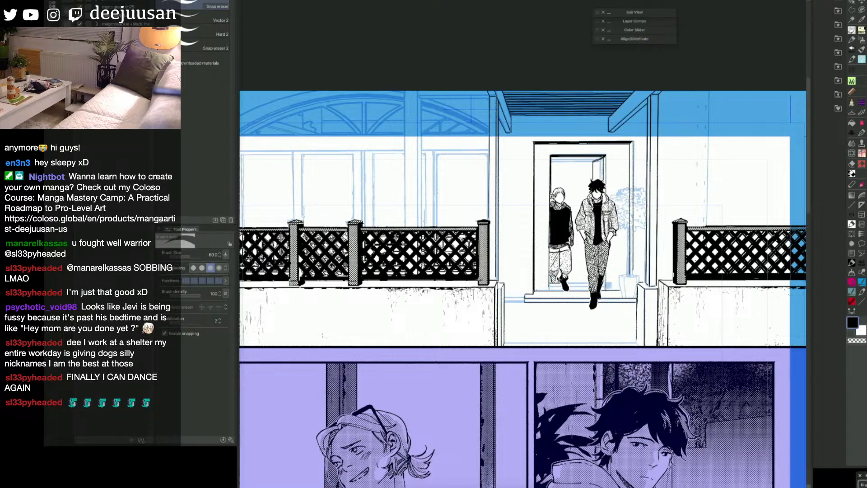
key(p)
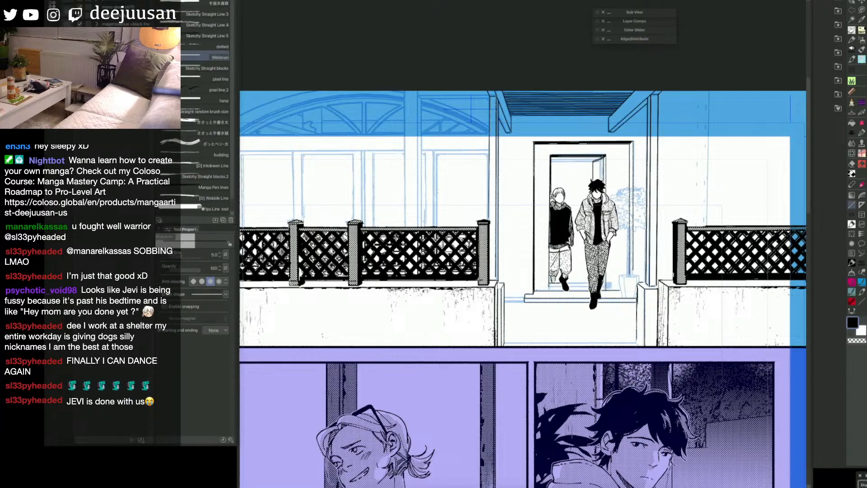
key(alt+bracketleft)
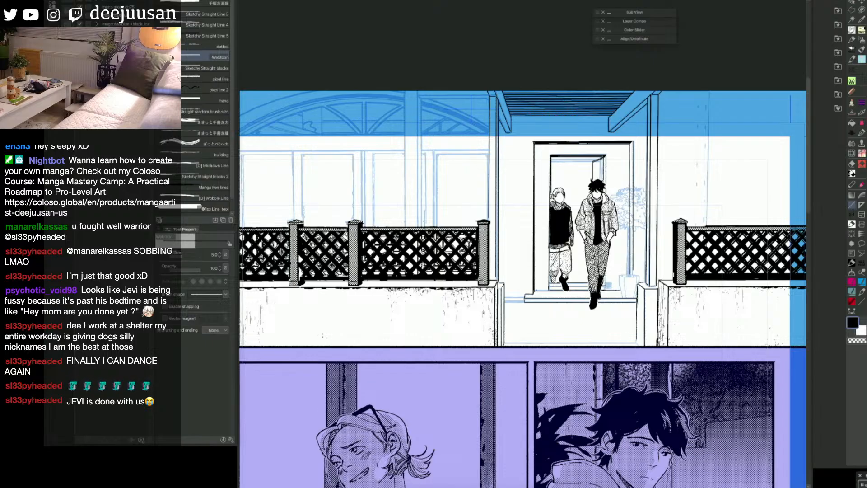
key(space)
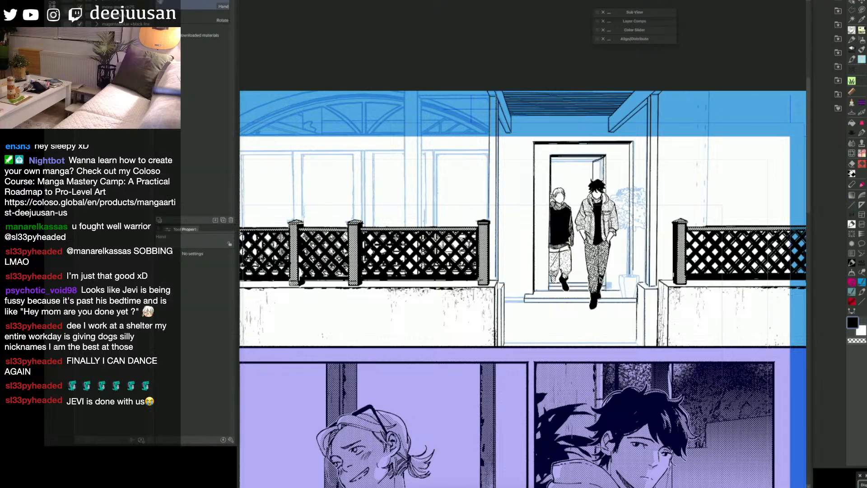
drag(603, 278, 602, 288)
key(space)
drag(575, 171, 600, 171)
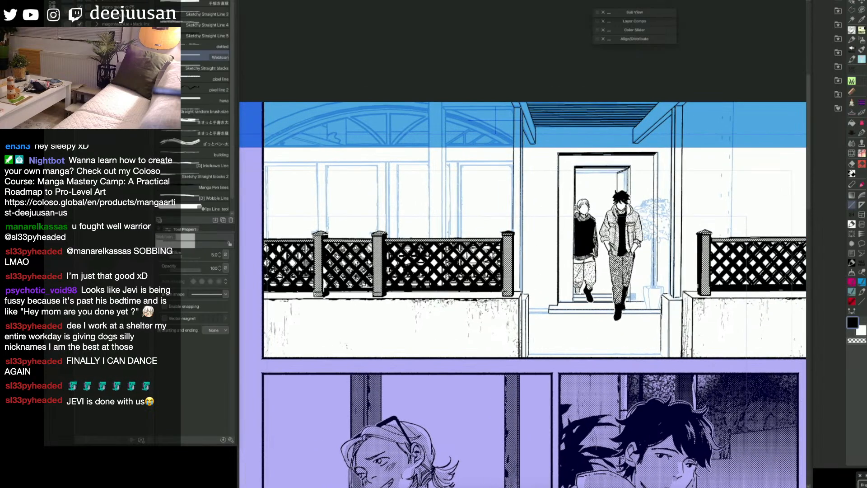
Step: Fill the narrow sides of the porch roof's two slanted support beams with black, referring to other layers
click(848, 162)
key(ctrl+minus)
key(space)
drag(681, 329, 569, 353)
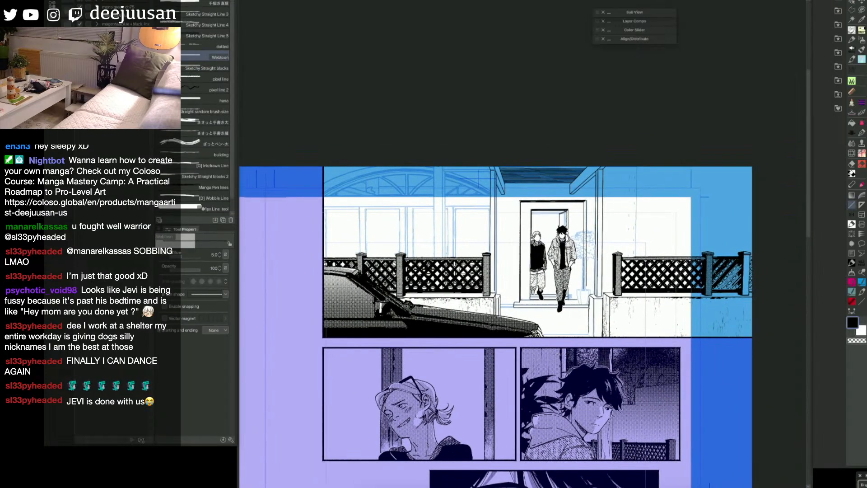
mouse_move(638, 170)
mouse_down()
mouse_move(639, 252)
mouse_move(624, 251)
mouse_up()
key(space)
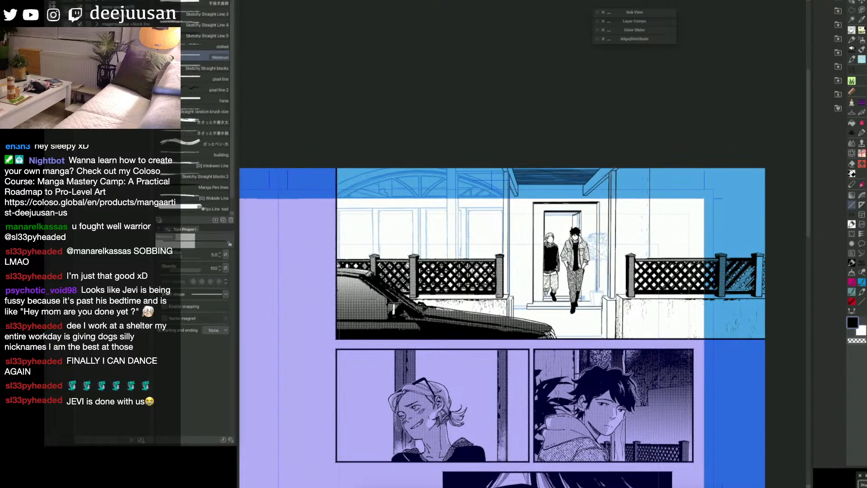
key(space)
drag(614, 174, 622, 176)
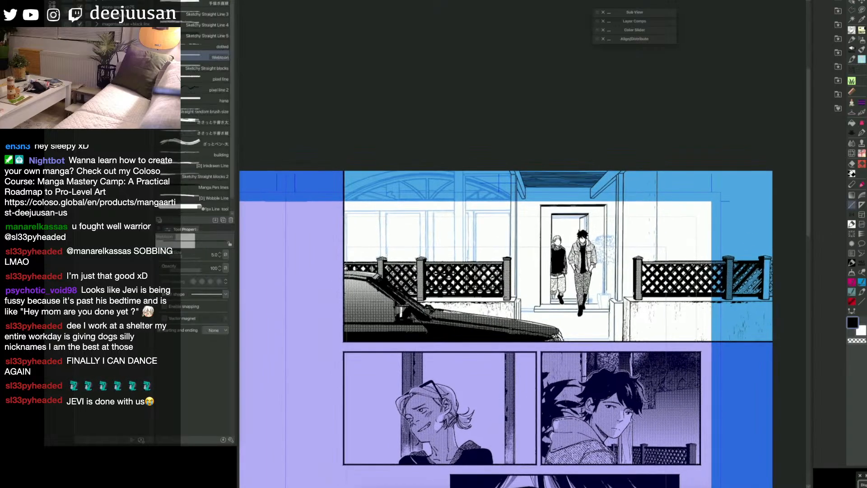
key(g)
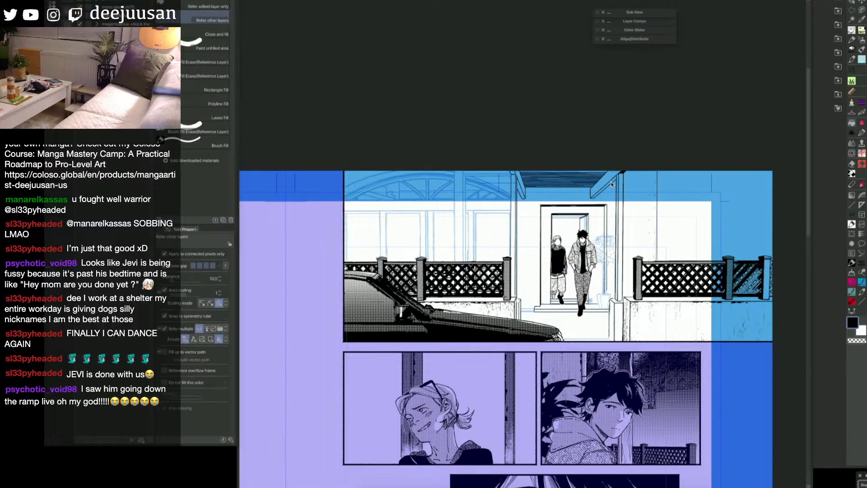
click(525, 195)
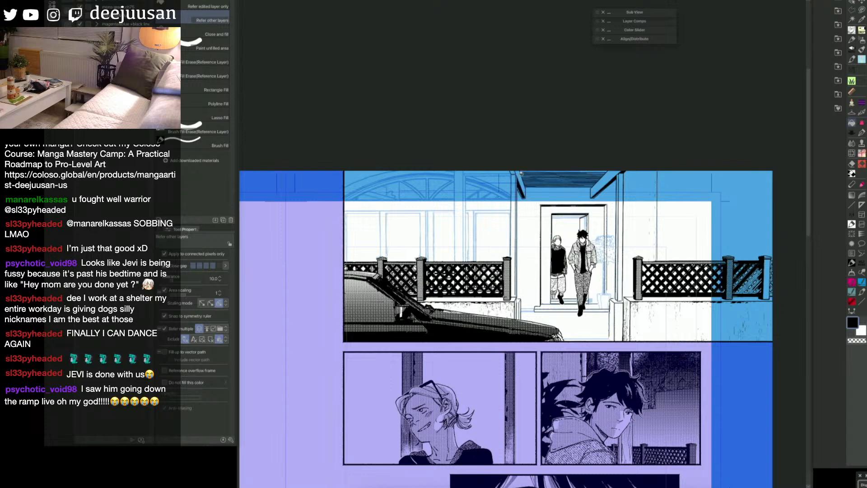
Step: Ink the vertical wall edge between the porch post and the far fence section with a size 5 Webtoon straight line
key(u)
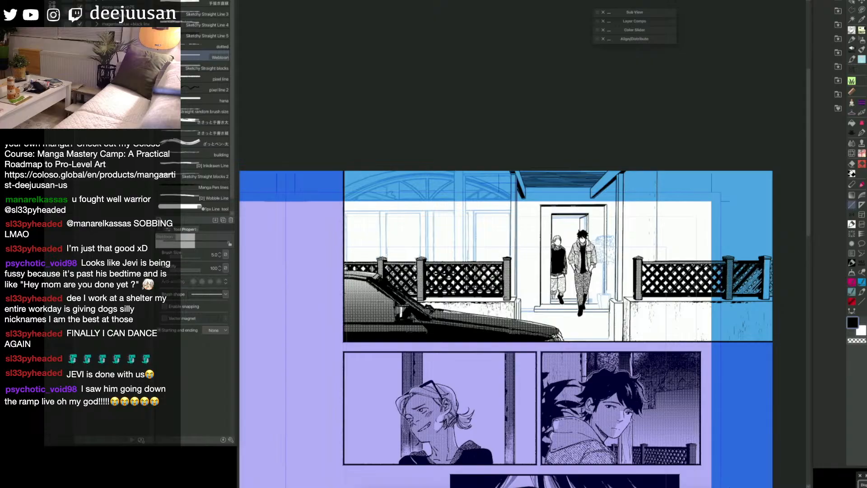
key(p)
key(u)
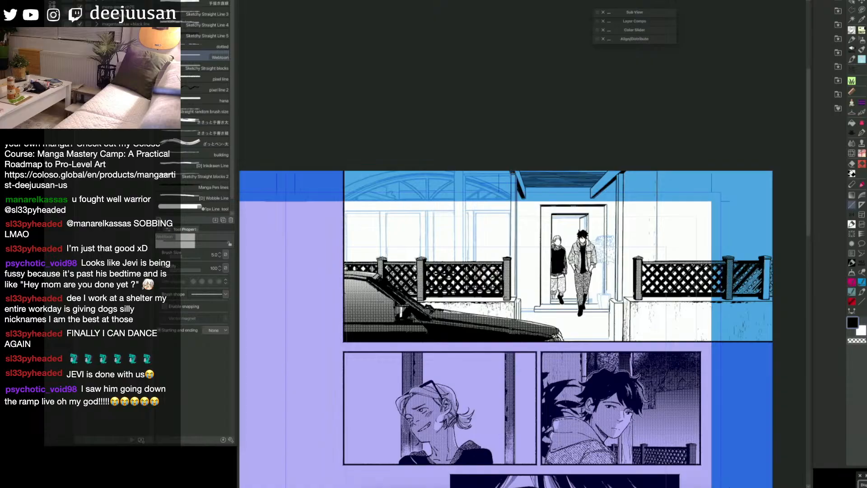
key(g)
key(u)
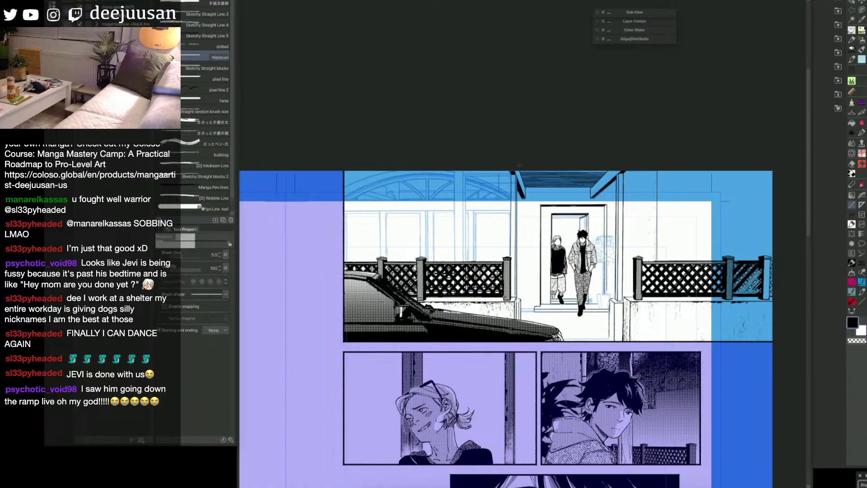
key(space)
drag(685, 391, 689, 386)
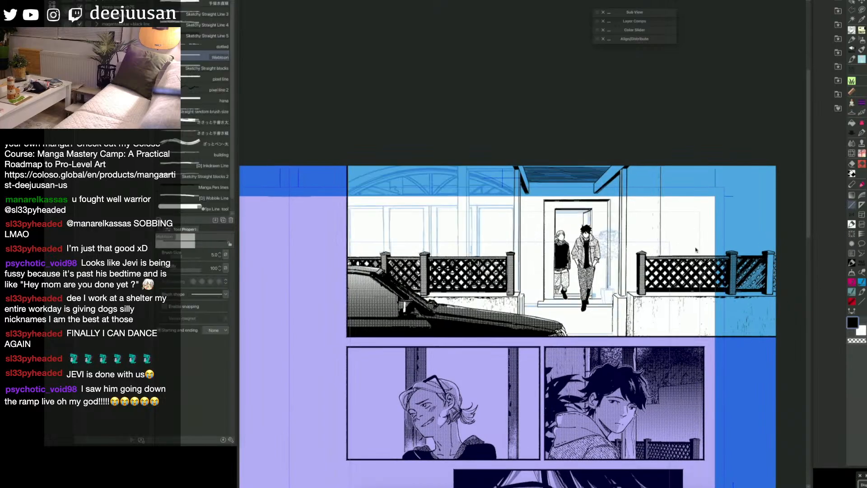
Step: Hide the sketch and mask the wall areas around the doorway and beside the porch post, leaving the figures and posts unmasked
key(p)
key(u)
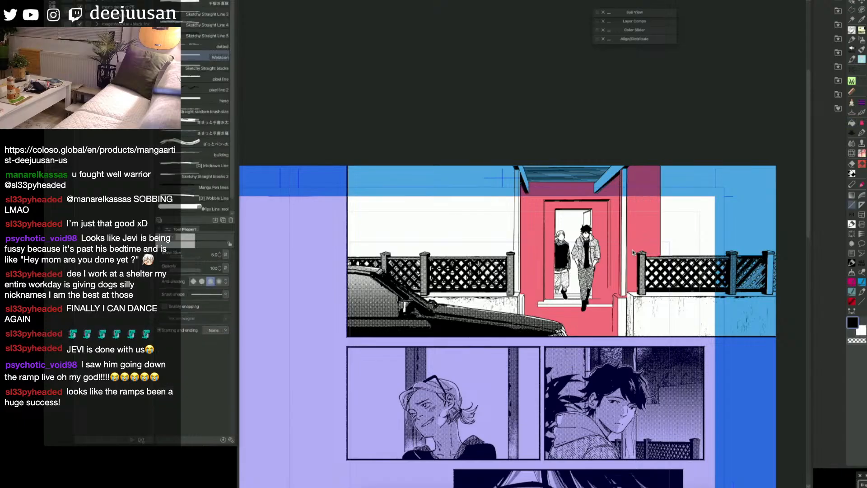
key(ctrl+z)
key(ctrl+z)
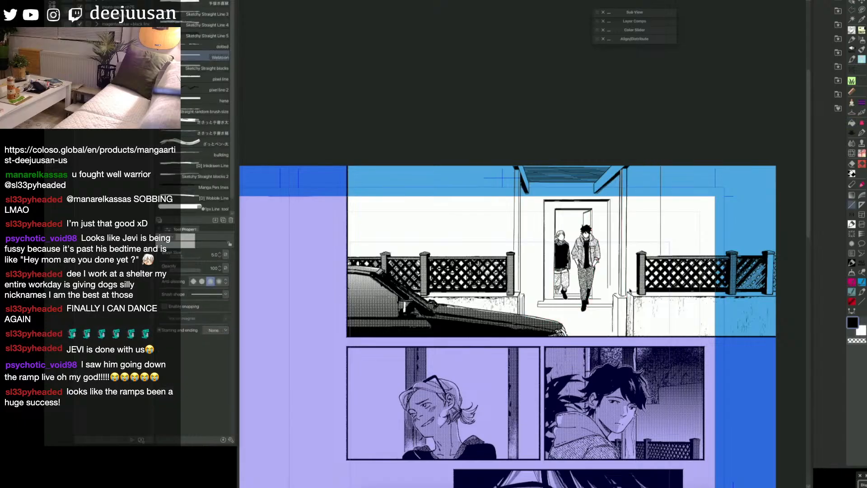
key(q)
click(640, 298)
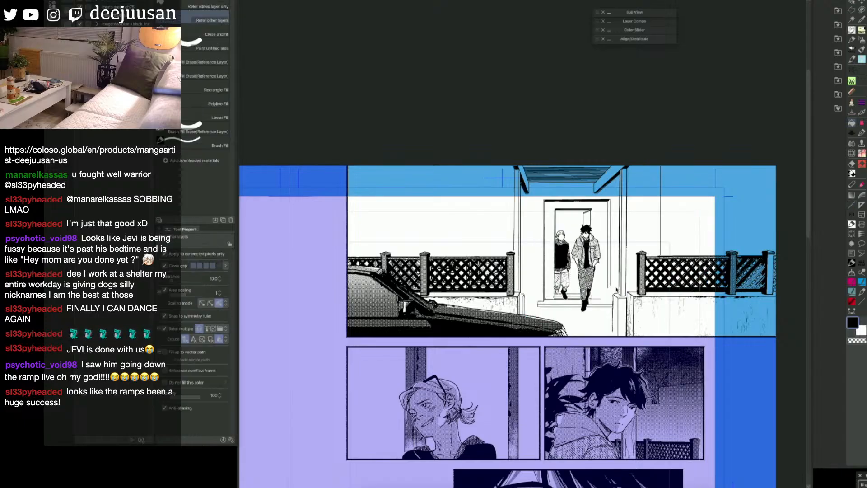
key(ctrl+y)
key(ctrl+y)
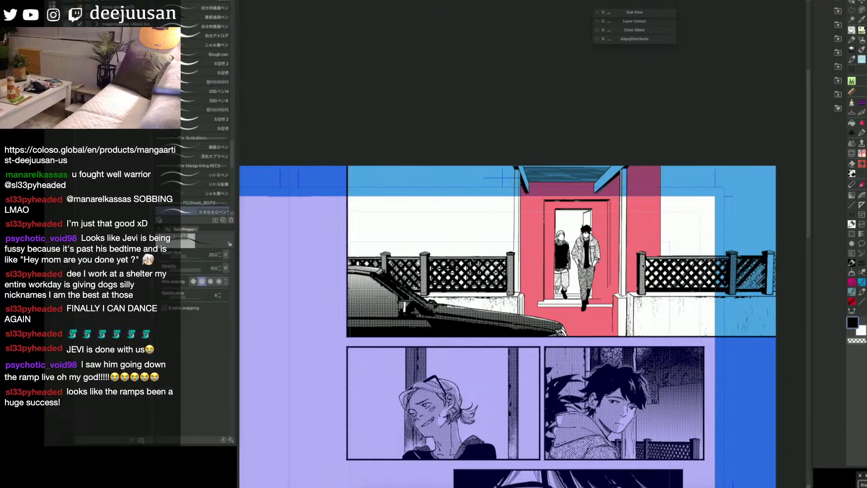
Step: Turn the mask into an active selection and choose a 観葉植物 houseplant brush
key(q)
key(q)
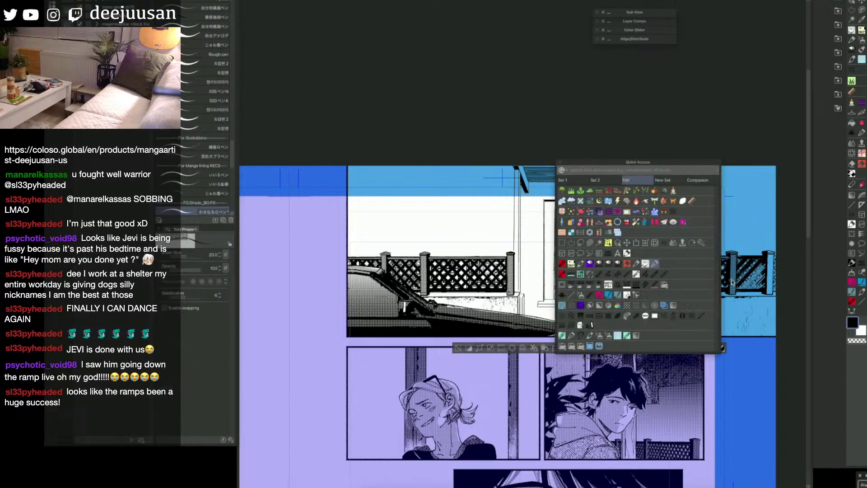
click(535, 257)
key(q)
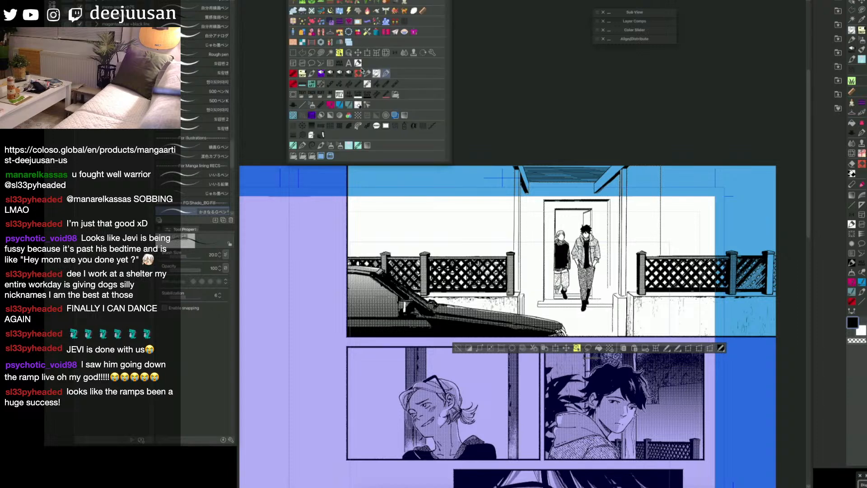
click(312, 5)
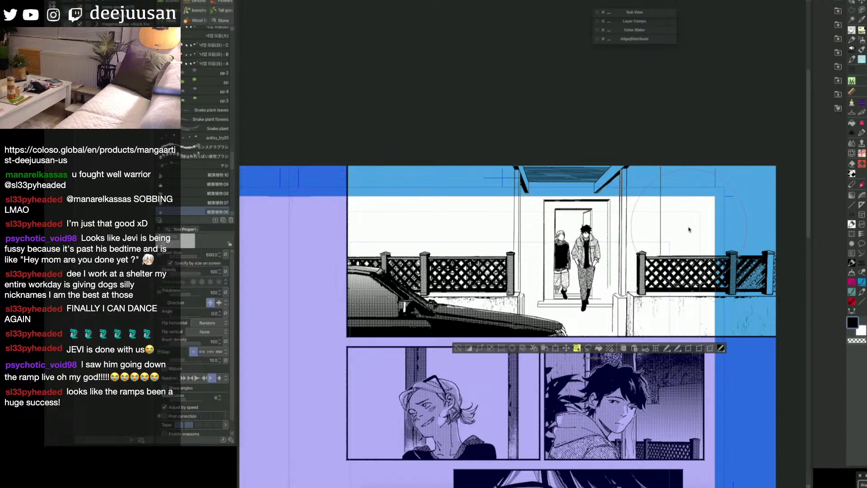
key(x)
alt+click(524, 332)
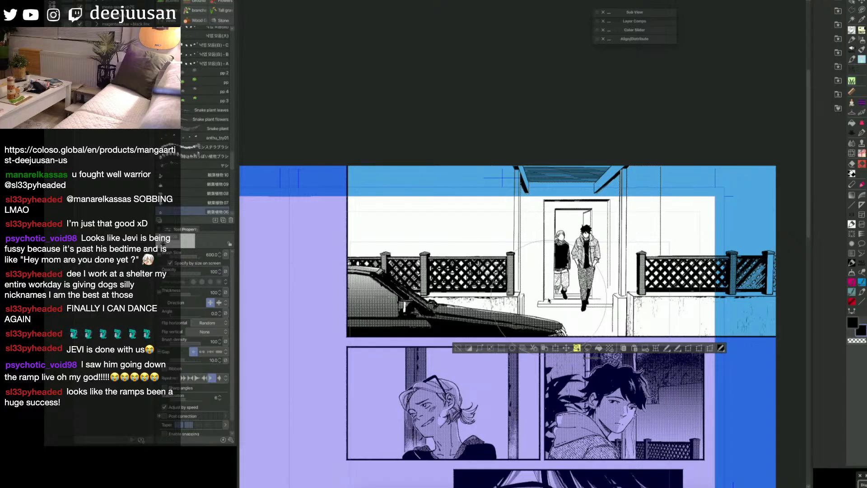
key(bracketright)
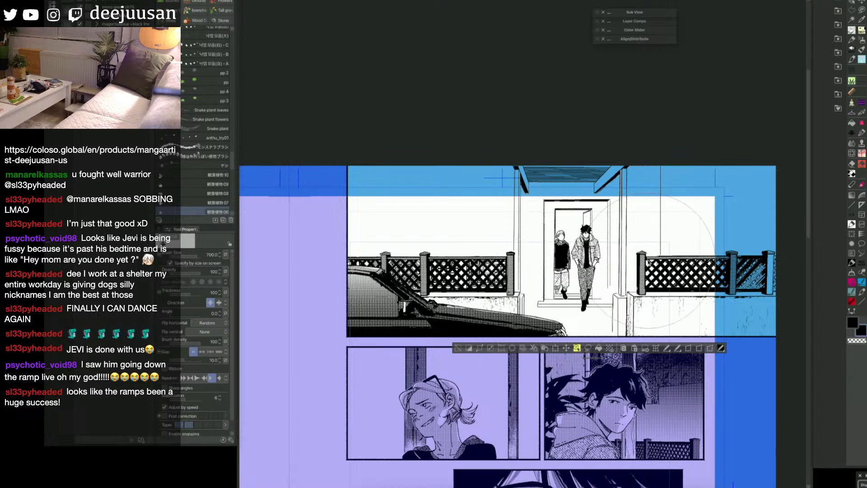
key(bracketleft)
click(631, 248)
key(ctrl+z)
Step: Reduce the plant brush to 250, stamp overlapping houseplant foliage behind the porch post beside the door, and clear the selection
key(bracketleft)
key(bracketleft)
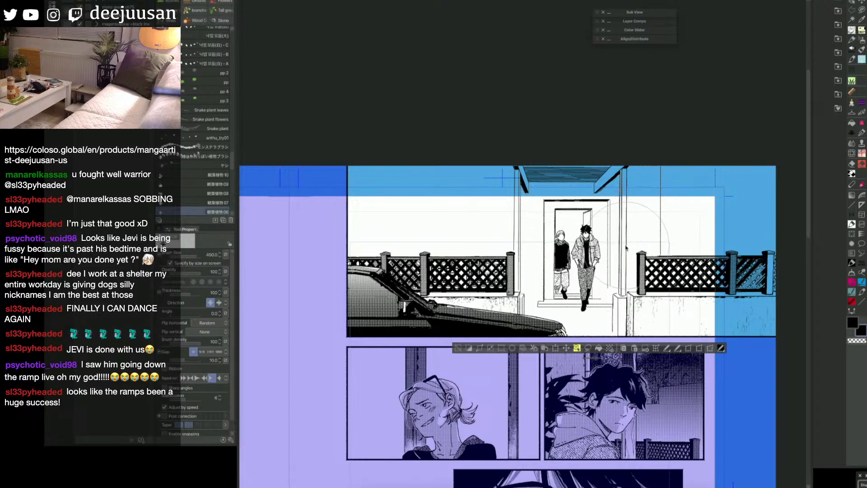
key(bracketleft)
key(bracketleft)
key(bracketleft)
key(bracketleft)
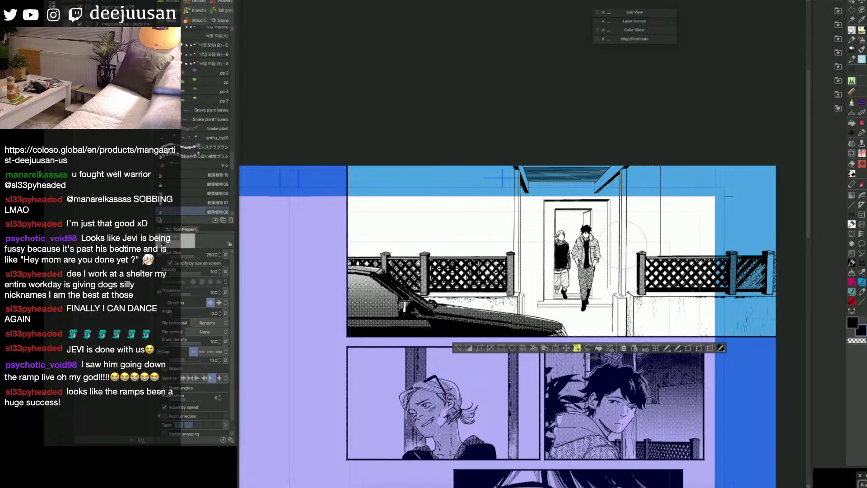
click(623, 244)
click(620, 231)
click(631, 228)
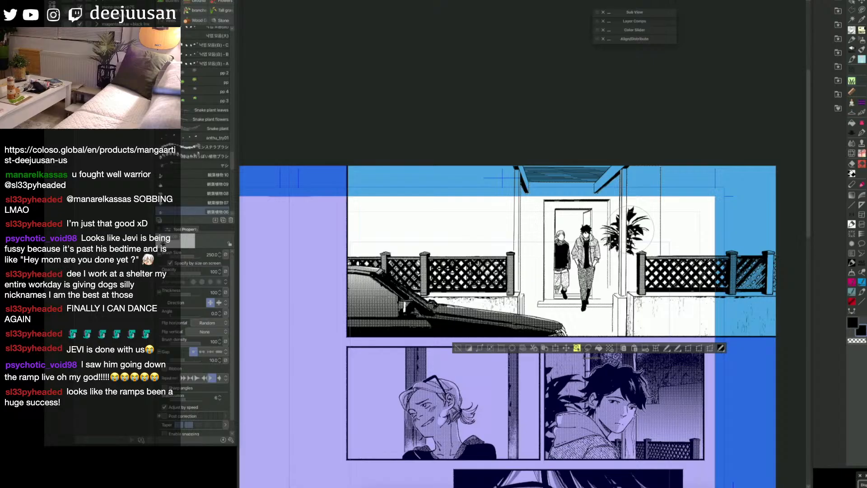
click(625, 258)
click(634, 251)
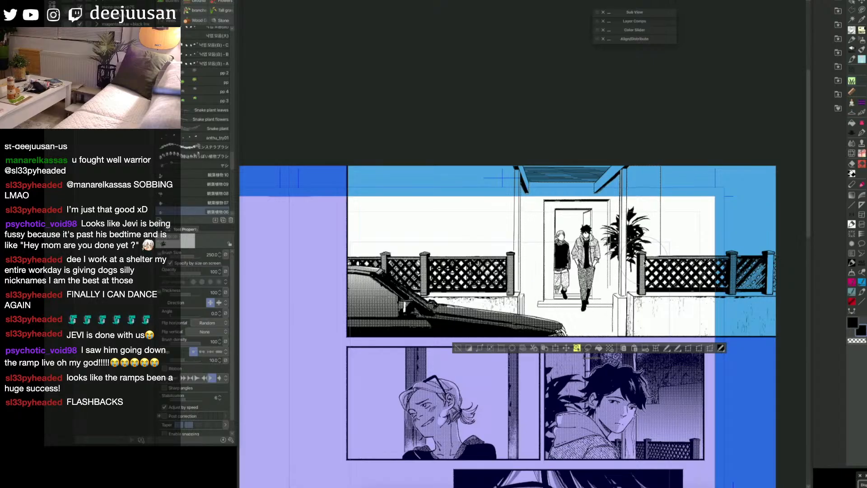
key(ctrl+d)
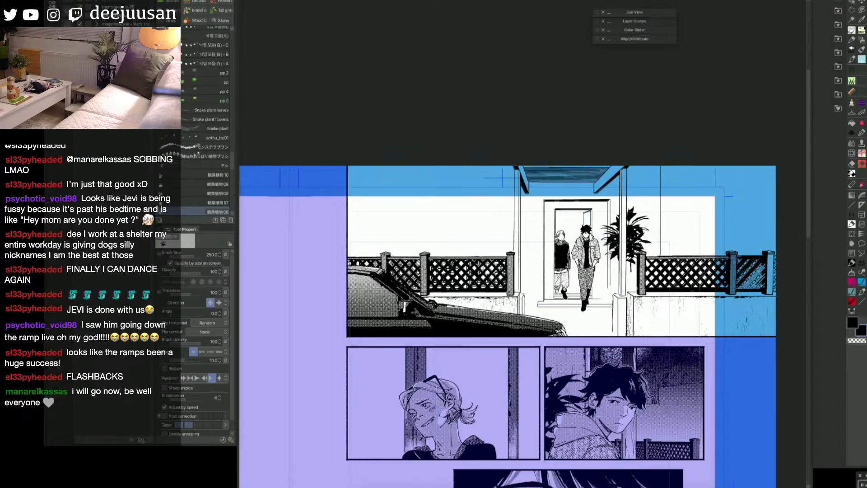
Step: Show the sketch and go over the vertical wall edge beside the plant with a size 5 Webtoon straight line
key(F6)
click(746, 261)
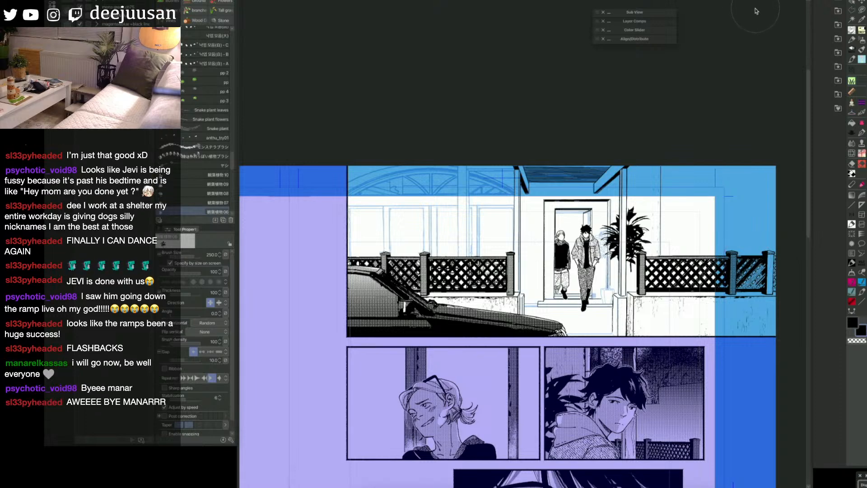
key(q)
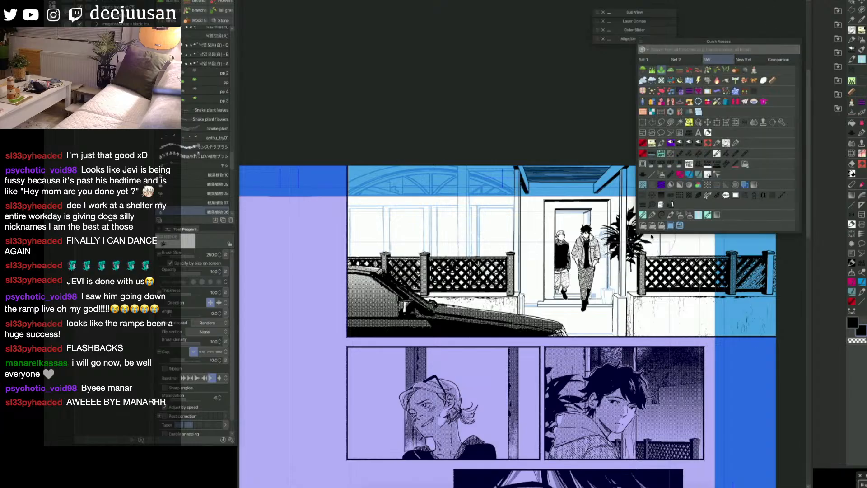
click(652, 174)
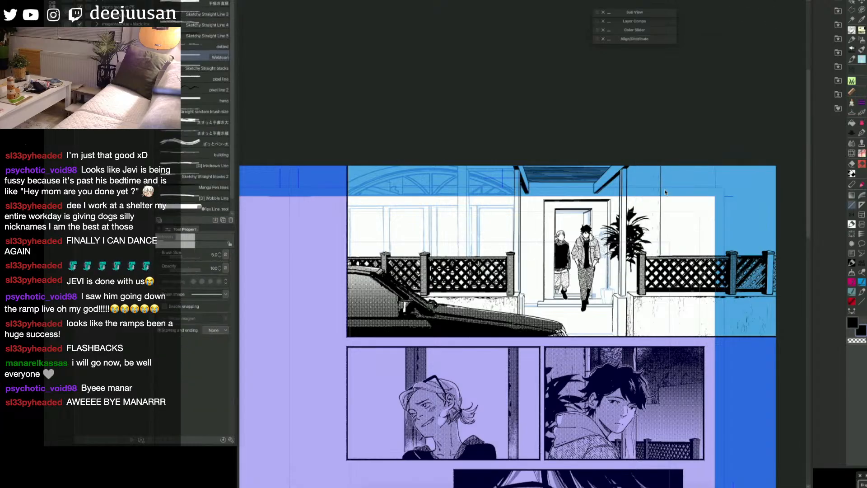
drag(662, 166, 662, 256)
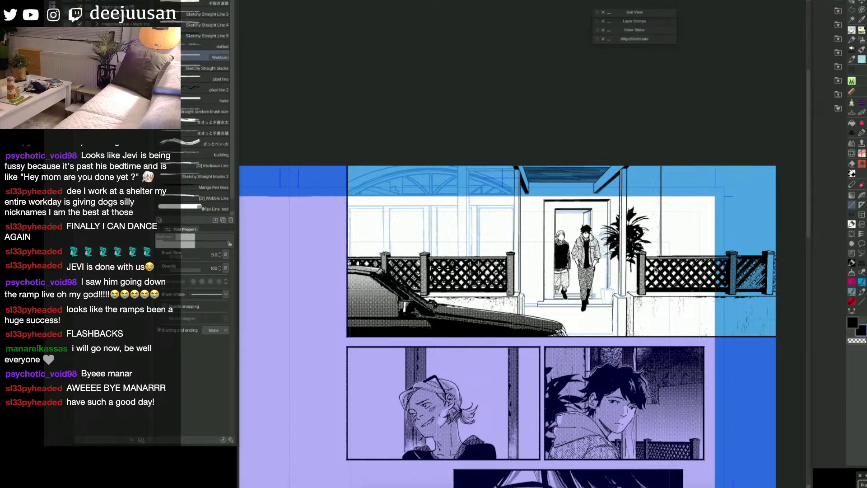
drag(592, 220, 640, 225)
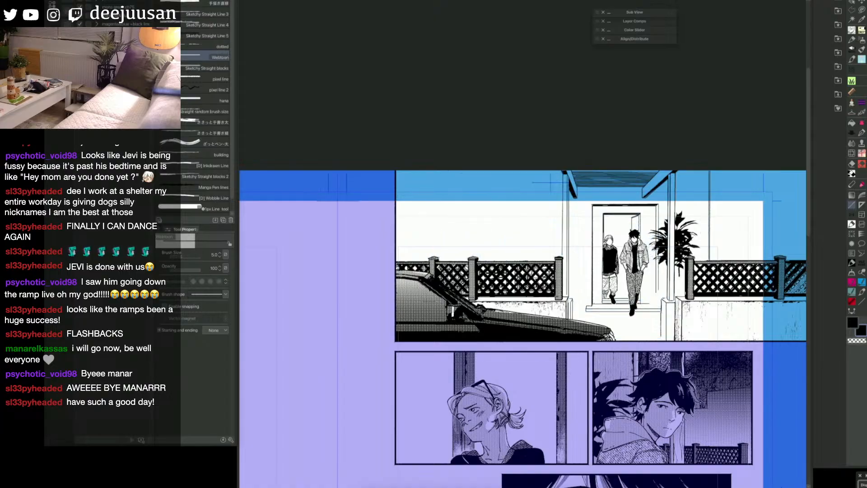
Step: Try stamping the pp plant brush beside the doorstep at size 250 and a reduced size of 175
key(q)
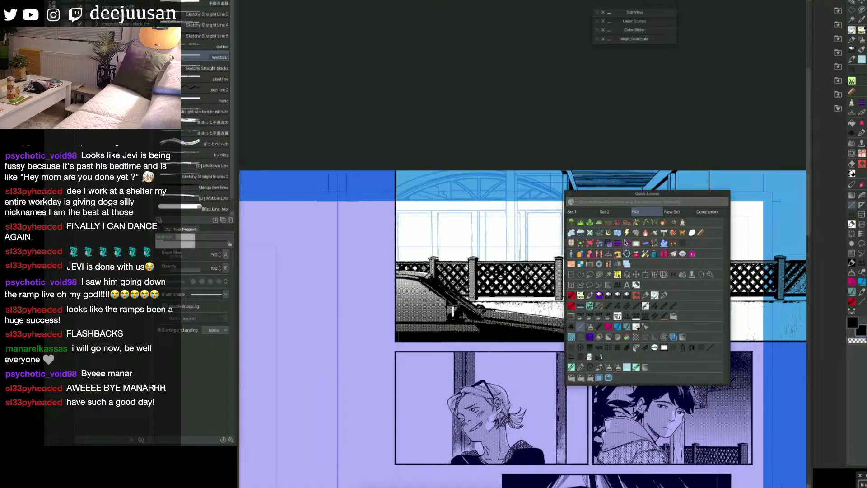
click(590, 222)
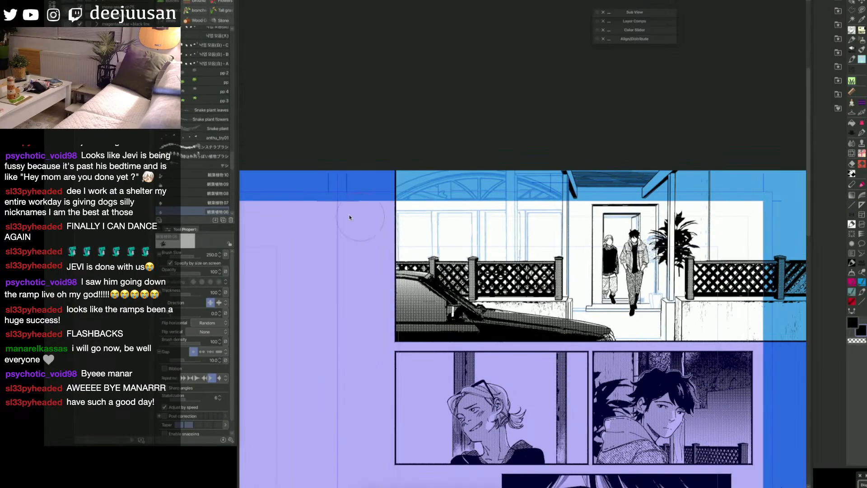
click(205, 83)
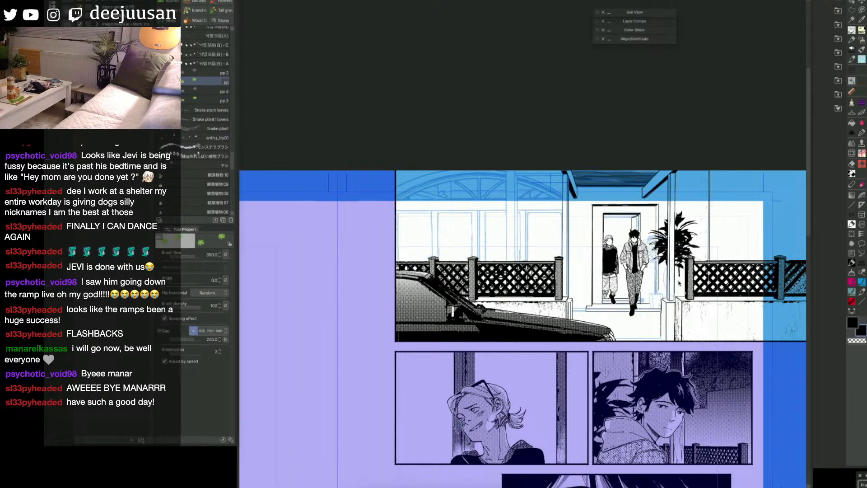
click(653, 282)
key(ctrl+z)
key(bracketleft)
key(bracketleft)
key(bracketleft)
click(654, 286)
key(ctrl+z)
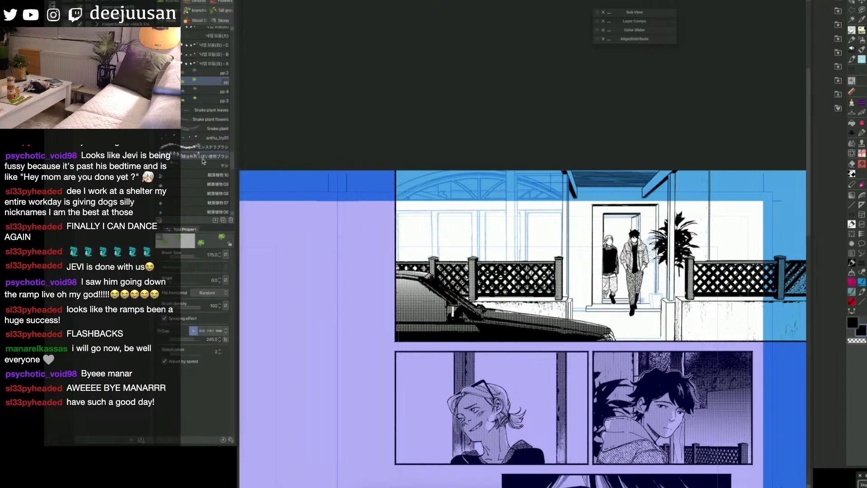
Step: Choose the 観葉植物09 houseplant brush, reduce its size and stamp a small plant between the doorway and the porch post
click(190, 183)
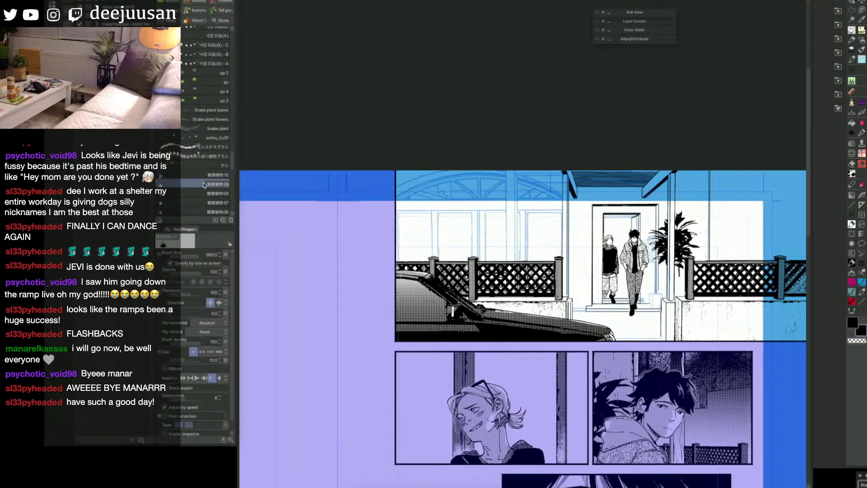
key(bracketleft)
key(bracketleft)
key(bracketleft)
key(bracketleft)
click(658, 283)
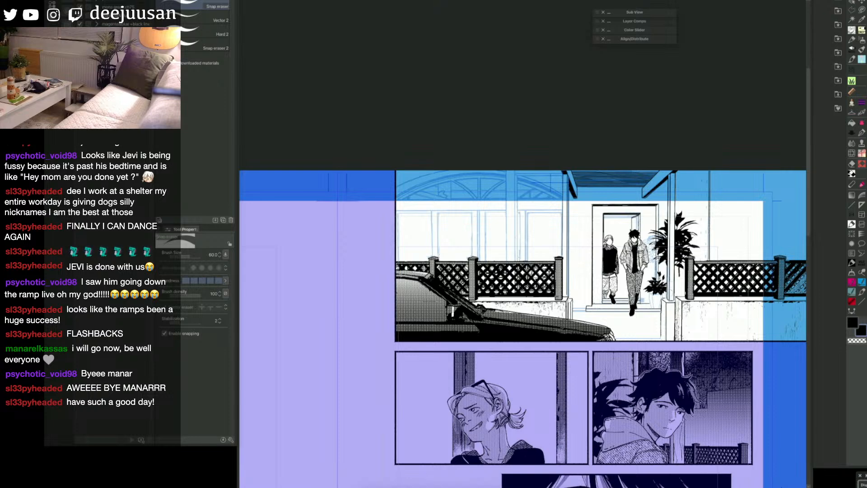
Step: Ink a plant pot beneath the small plant beside the doorstep with the size 20 G-pen
key(q)
click(697, 278)
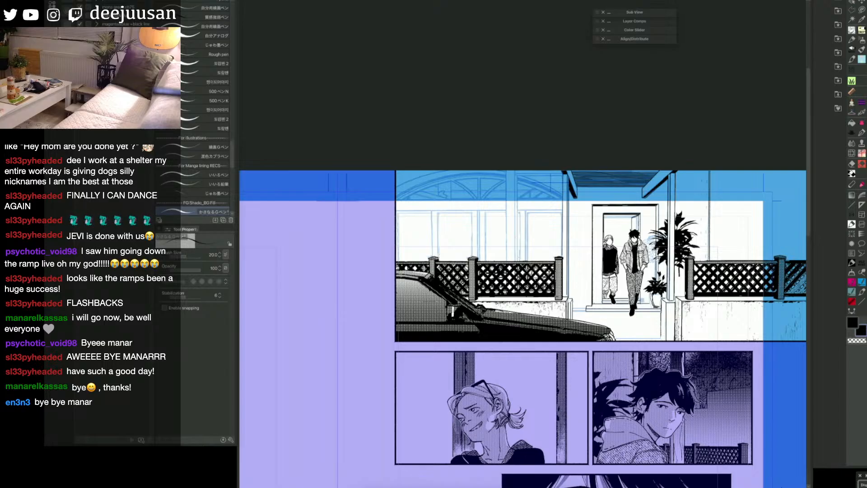
drag(773, 221, 758, 220)
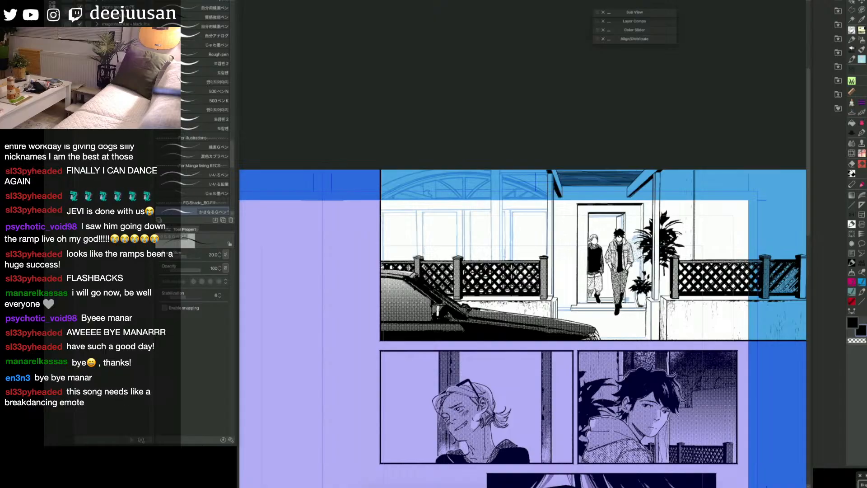
drag(696, 338, 689, 319)
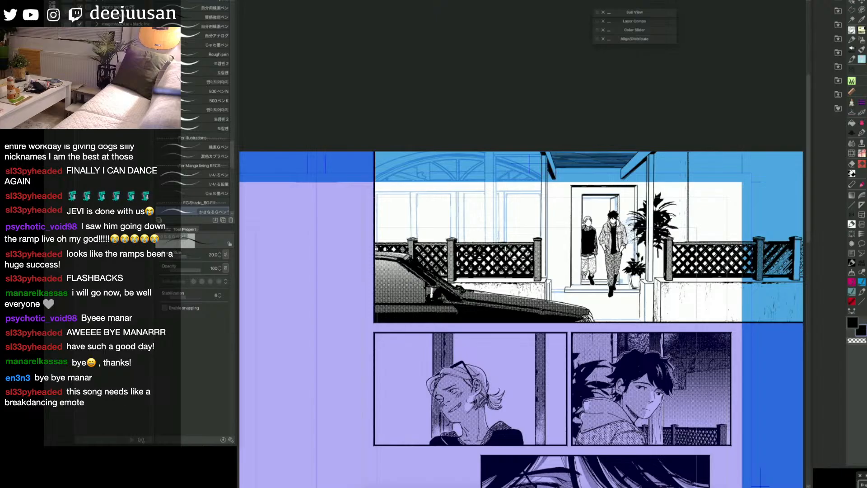
Step: Ink the horizontal line along the top of the house windows with the size 5 Webtoon straight line
key(super+minus)
key(super+plus)
key(space)
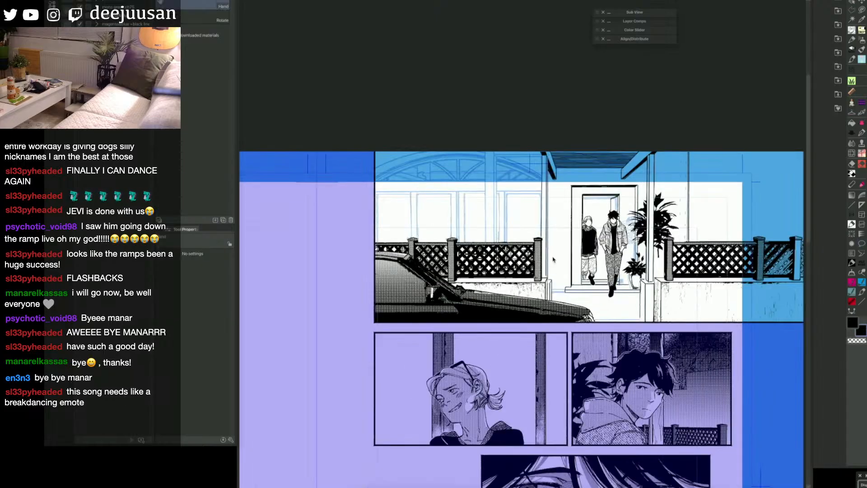
drag(553, 260, 626, 272)
key(space)
drag(592, 242, 608, 256)
key(q)
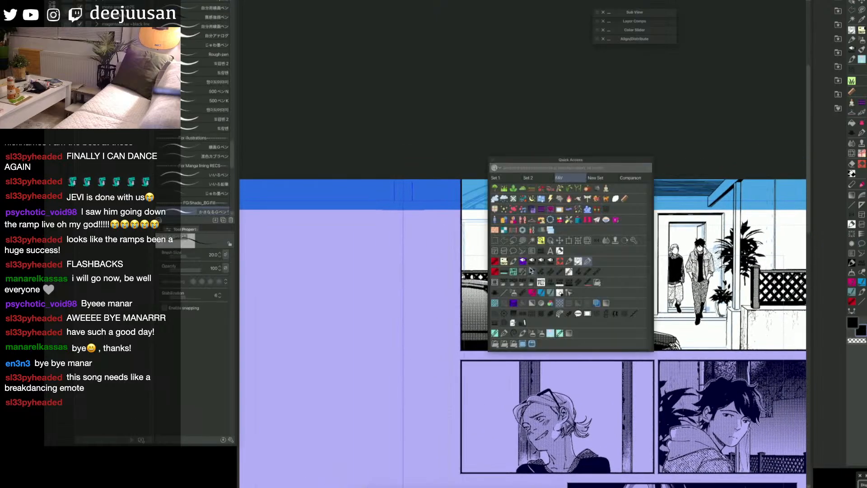
click(505, 292)
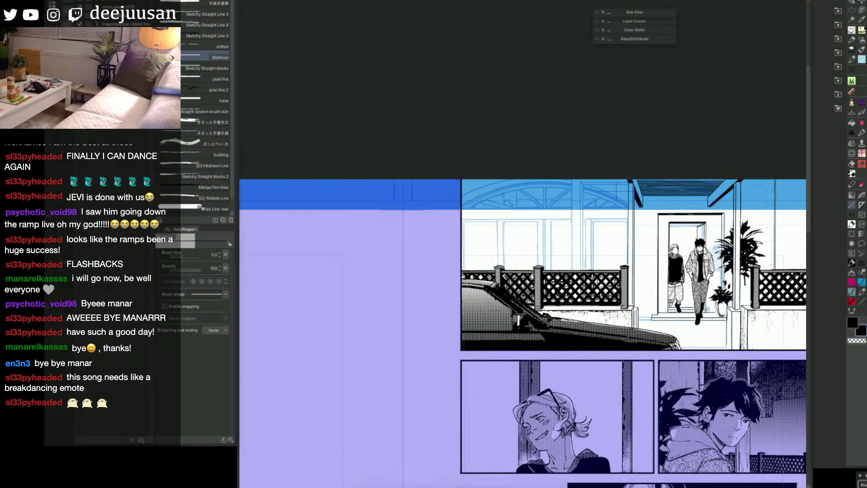
drag(628, 209, 463, 214)
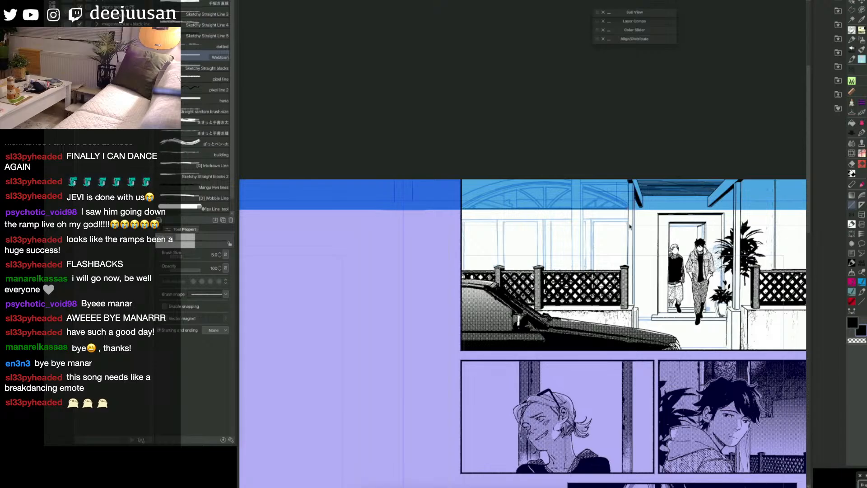
Step: Ink the frame lines of the window pane nearest the porch, following the sketch down to the fence
mouse_move(623, 218)
mouse_down()
mouse_move(463, 222)
mouse_move(626, 219)
mouse_move(586, 270)
mouse_up()
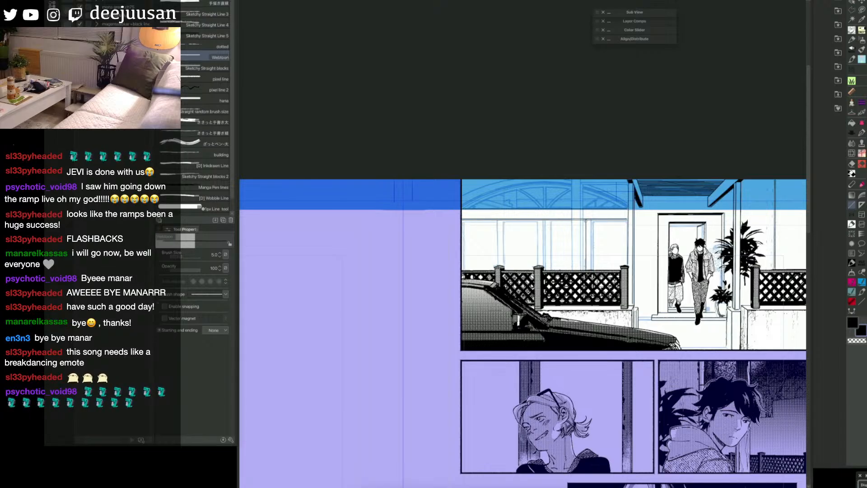
drag(592, 220, 592, 269)
drag(591, 220, 593, 270)
drag(594, 221, 594, 270)
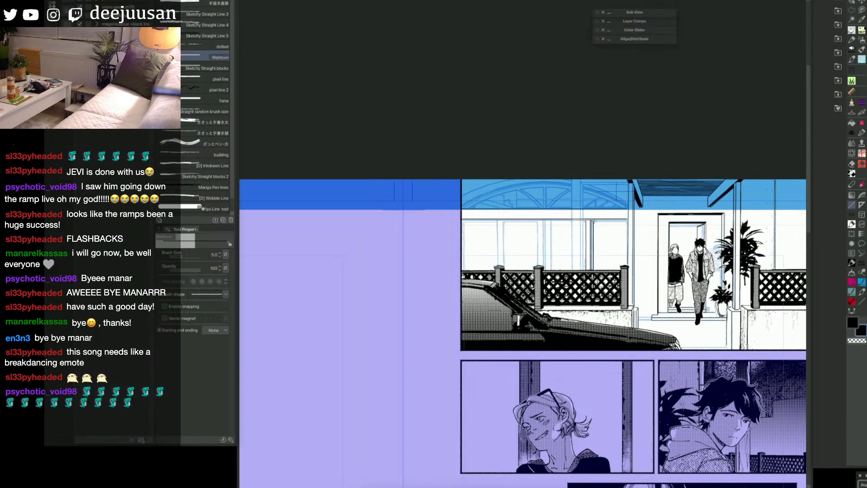
mouse_move(594, 221)
mouse_down()
mouse_move(627, 222)
mouse_move(627, 269)
mouse_up()
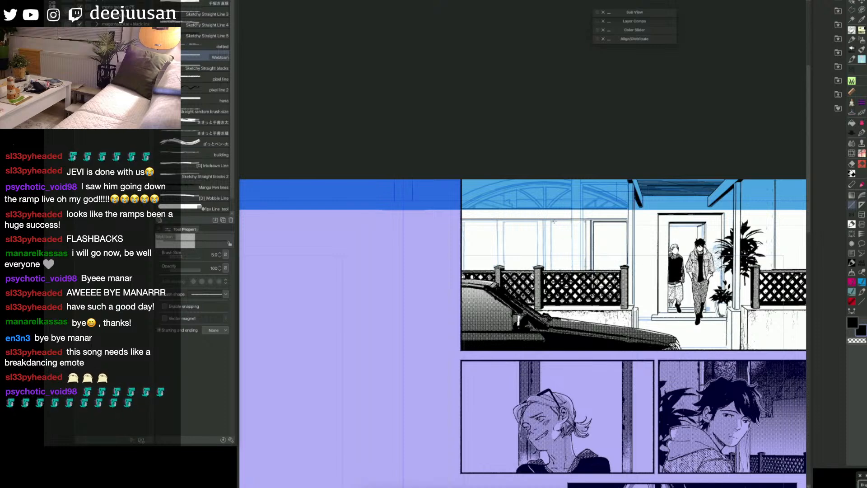
Step: Ink the vertical frame lines of the remaining three window panes from the top edge down to the fence
mouse_move(587, 221)
mouse_down()
mouse_move(552, 222)
mouse_move(552, 268)
mouse_up()
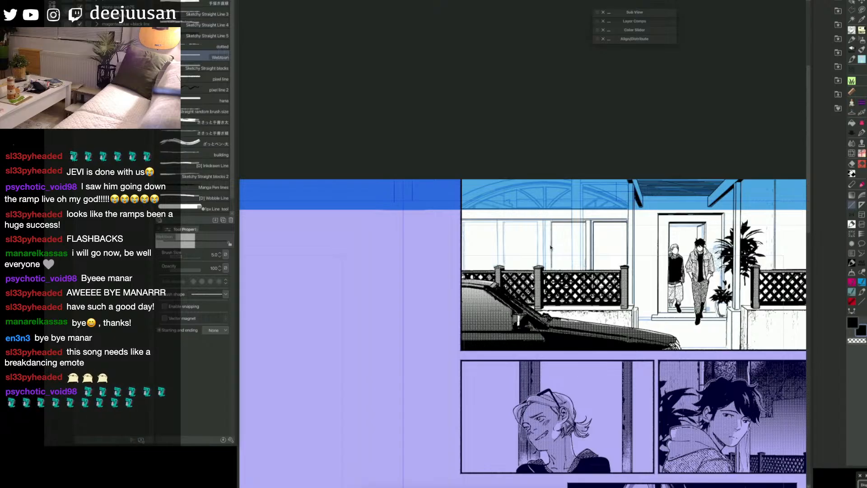
drag(552, 222, 552, 269)
drag(545, 221, 546, 270)
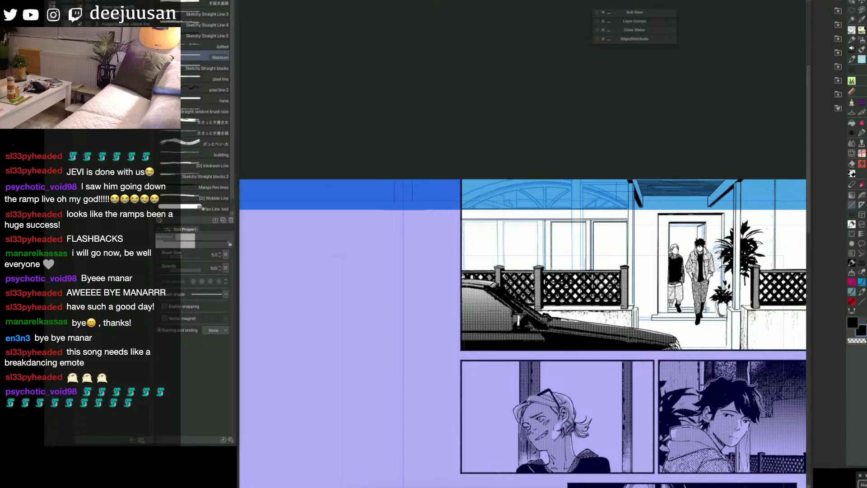
drag(544, 221, 544, 268)
drag(538, 222, 538, 266)
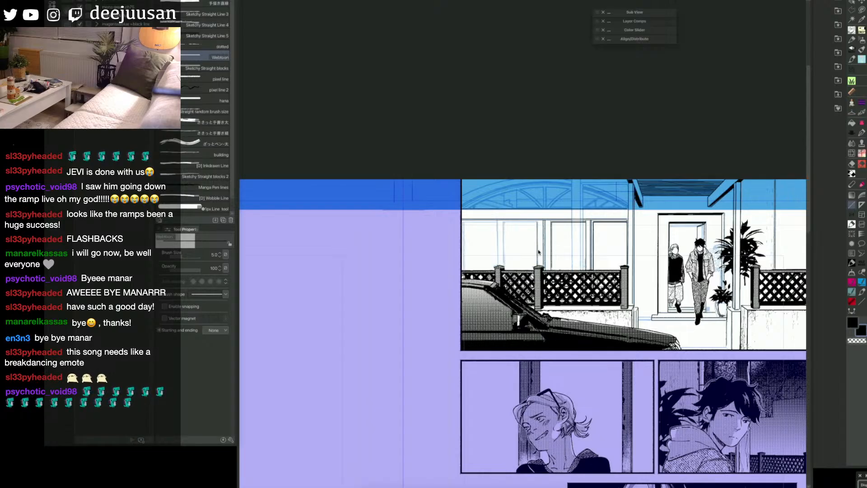
drag(504, 221, 504, 265)
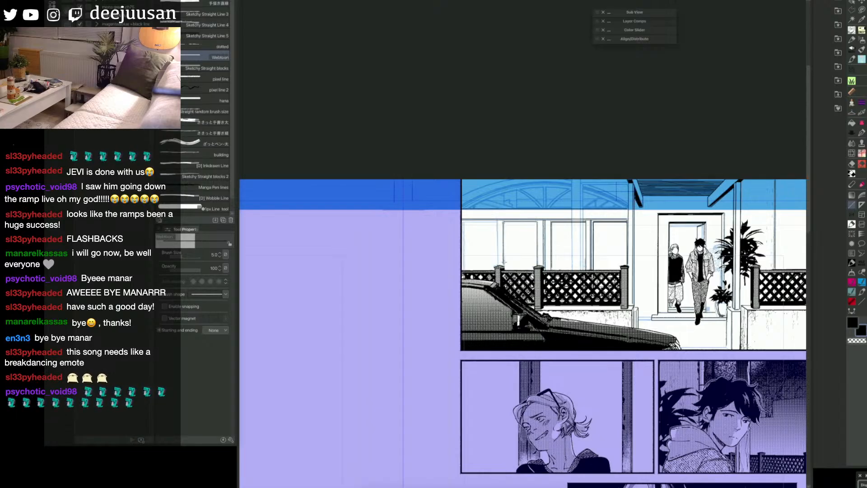
drag(504, 221, 505, 266)
drag(498, 221, 498, 266)
mouse_move(497, 221)
mouse_down()
mouse_move(464, 221)
mouse_move(465, 269)
mouse_up()
drag(464, 222, 464, 271)
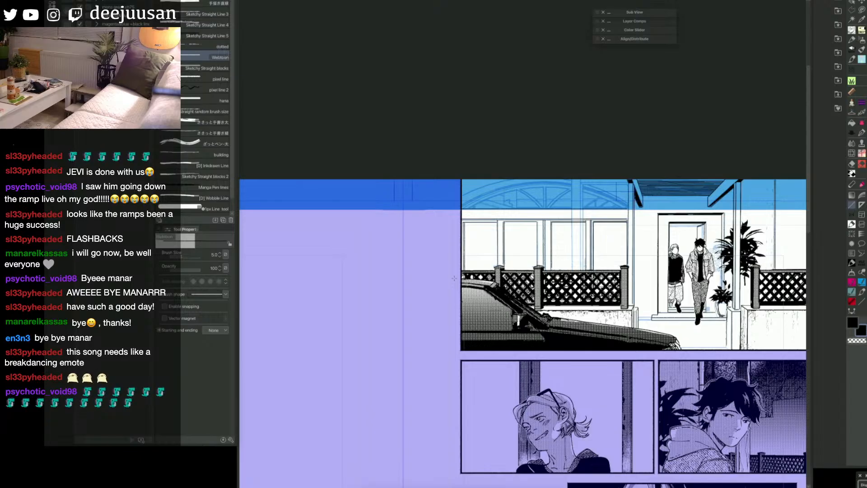
Step: Hide the sketch, select the whole top panel with a rectangle marquee and turn the selection into a mask
drag(630, 289, 593, 288)
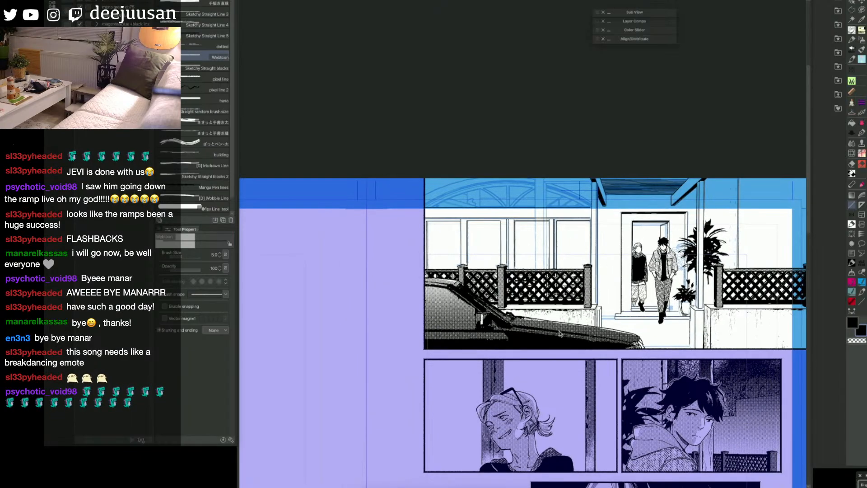
drag(672, 332, 658, 330)
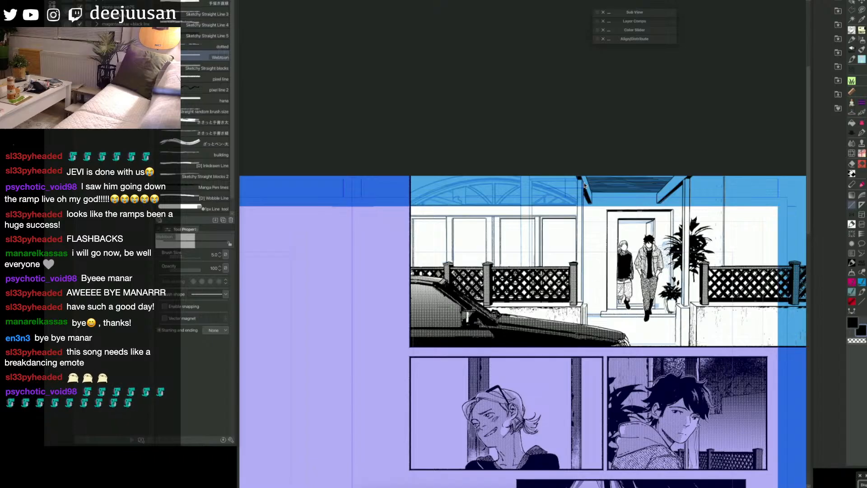
drag(586, 197, 648, 216)
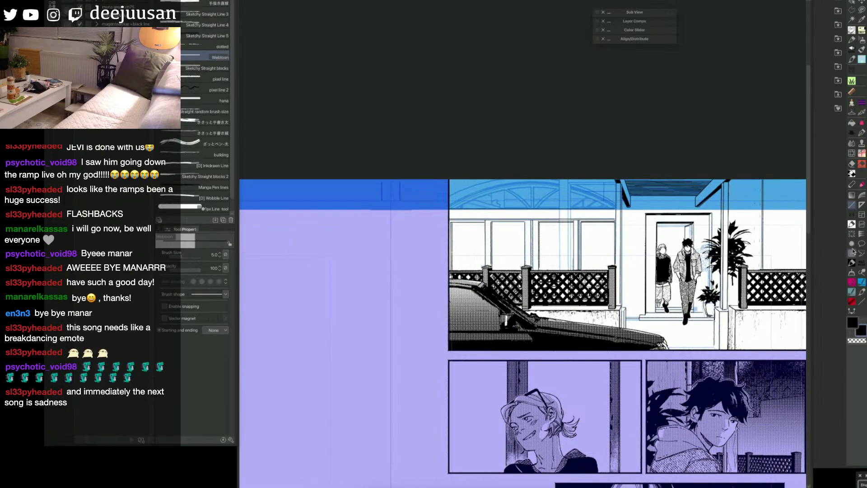
click(866, 245)
drag(676, 310, 631, 309)
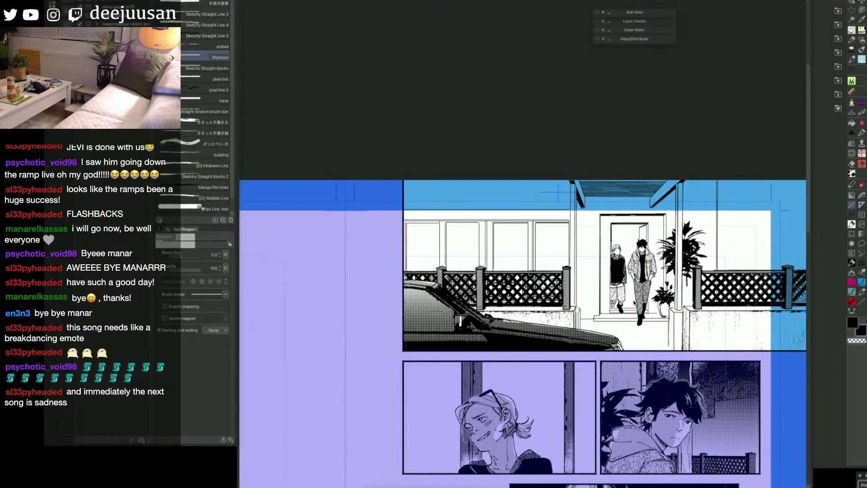
ctrl+shift+click(627, 304)
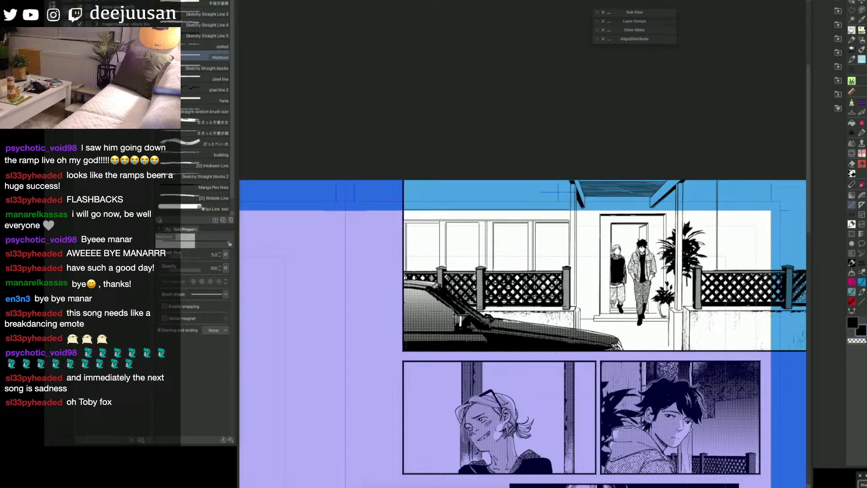
drag(713, 283, 656, 279)
key(q)
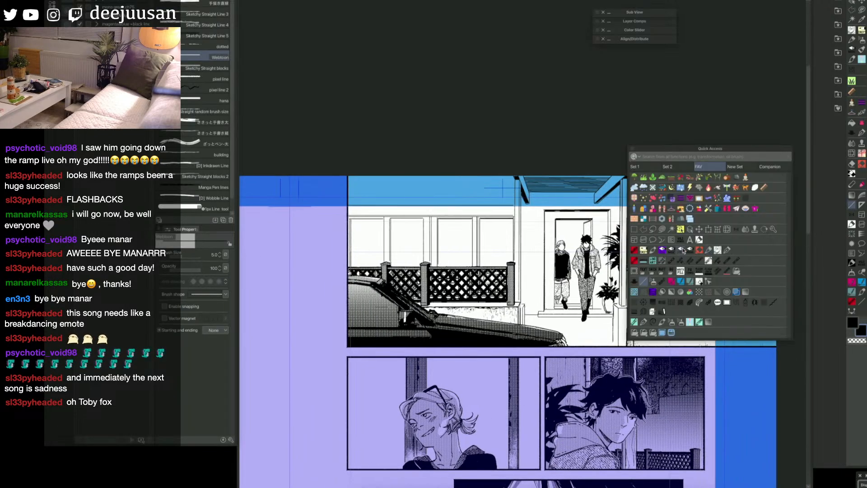
click(634, 229)
drag(787, 168, 345, 346)
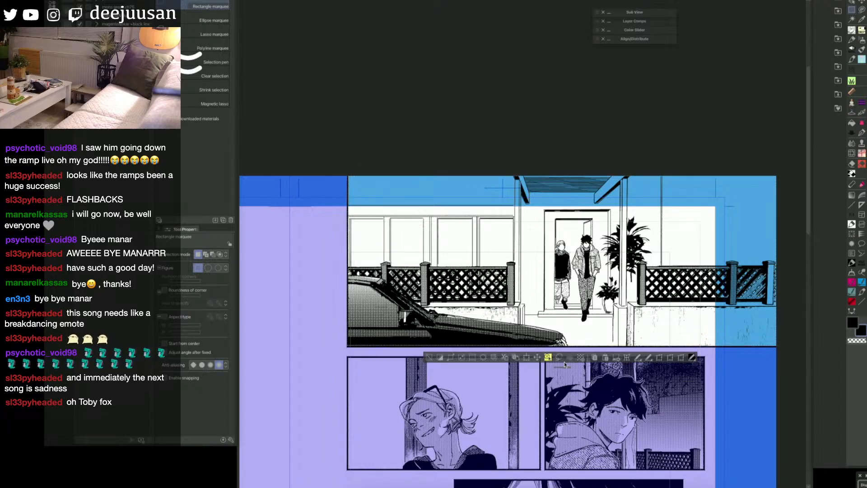
click(565, 361)
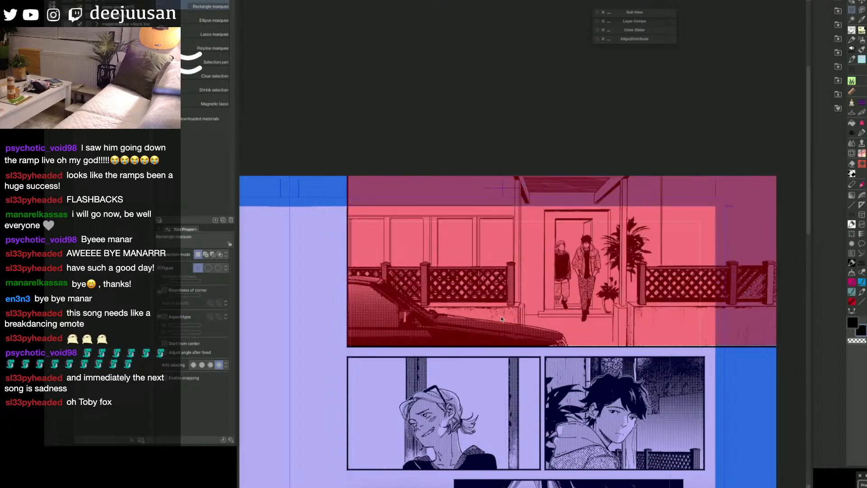
Step: Clear the mask from the four window panes using a transparent fill that refers to other layers
key(c)
key(g)
click(488, 256)
click(456, 253)
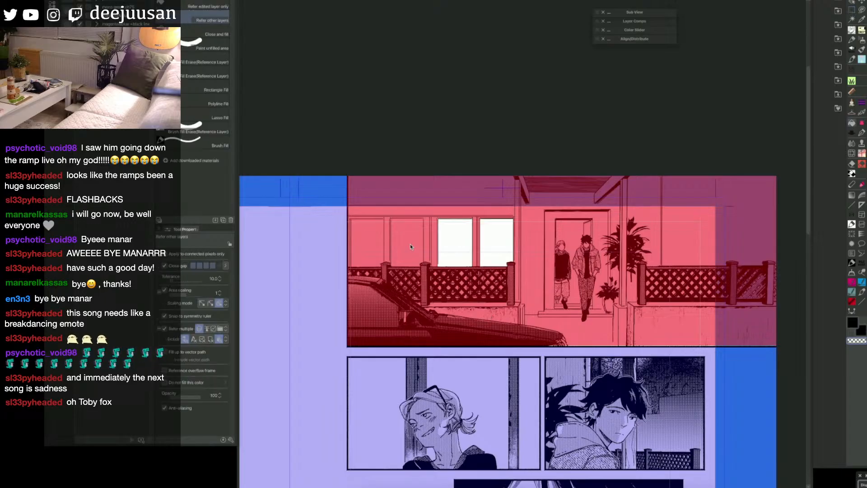
click(407, 258)
click(369, 264)
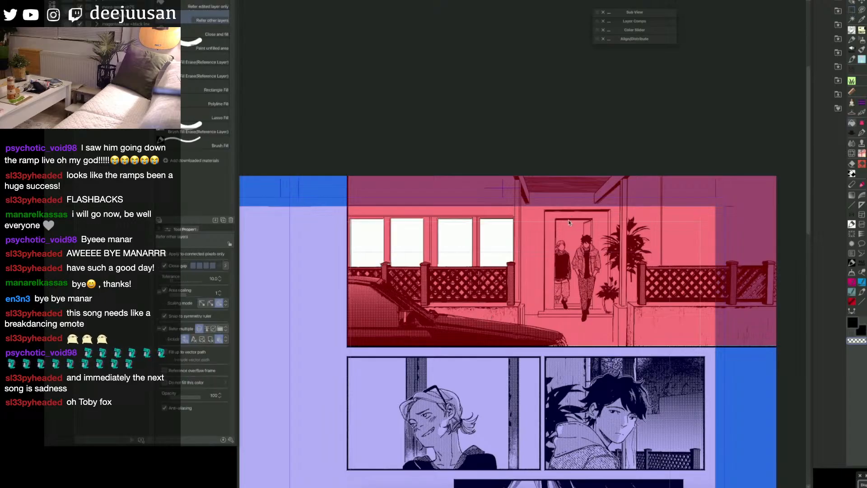
Step: Clear the mask from the door opening behind the two figures and turn the mask into an active selection
key(m)
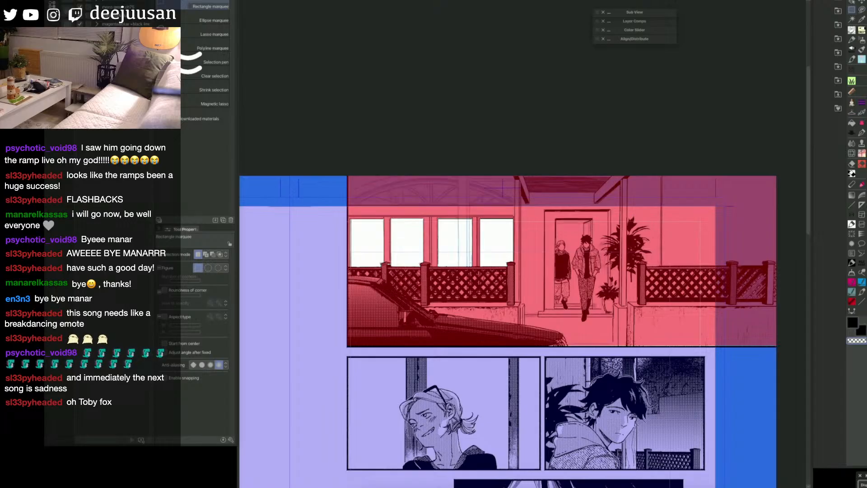
key(g)
click(574, 244)
click(571, 285)
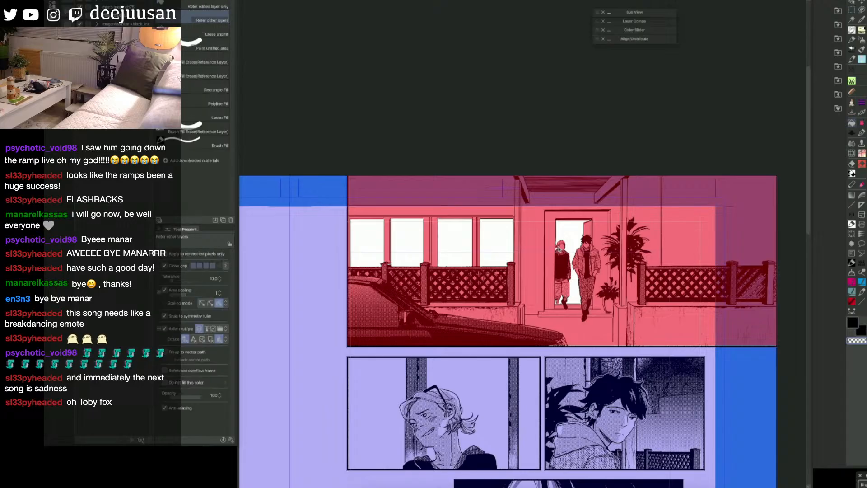
key(m)
key(q)
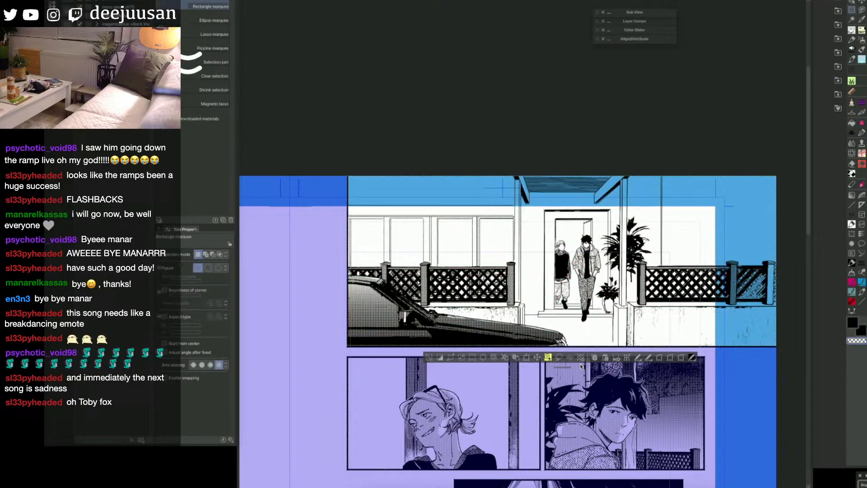
key(q)
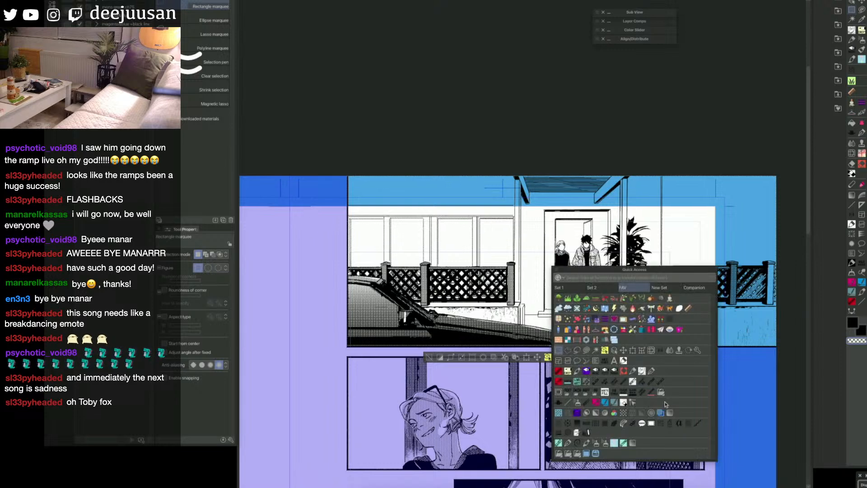
Step: Fill the selected area with a manga gradient fading downward from the top of the panel, and clear the selection
click(667, 420)
drag(606, 200, 606, 285)
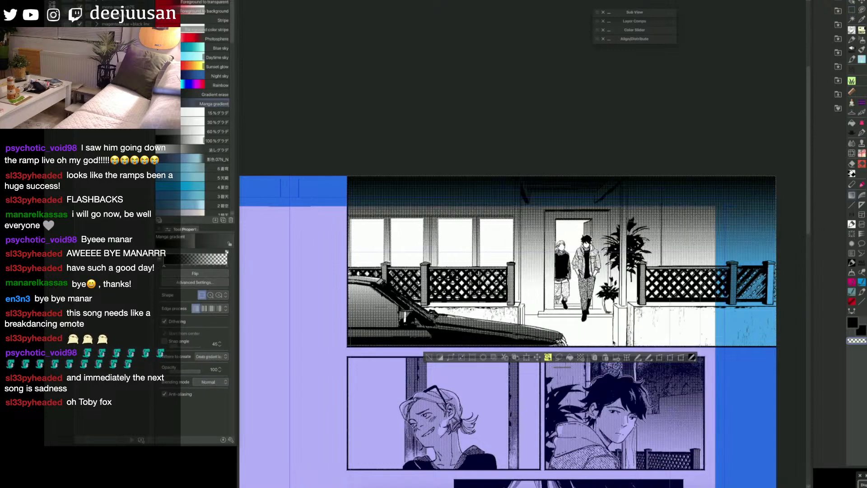
key(ctrl+z)
drag(596, 160, 596, 248)
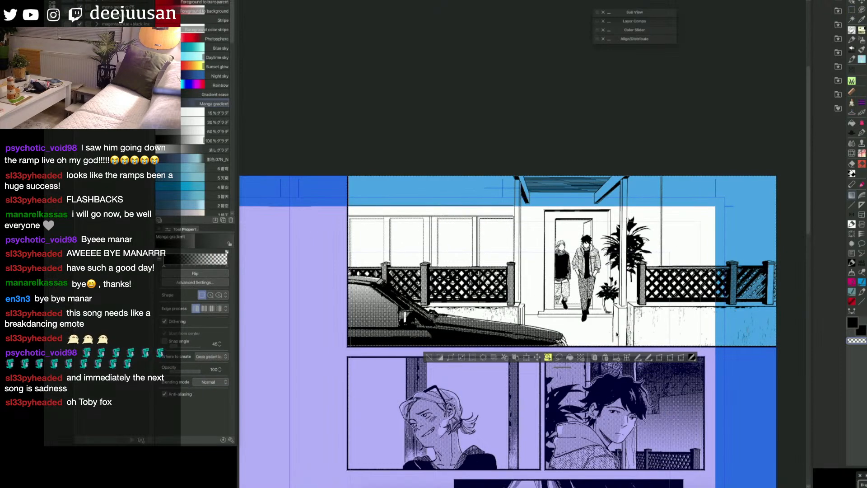
key(ctrl+z)
drag(588, 170, 593, 334)
drag(486, 343, 539, 346)
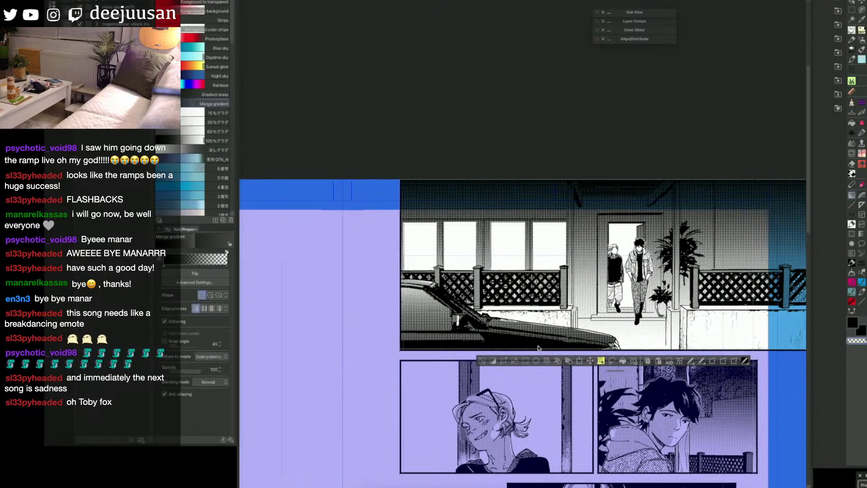
click(482, 361)
drag(486, 369, 519, 378)
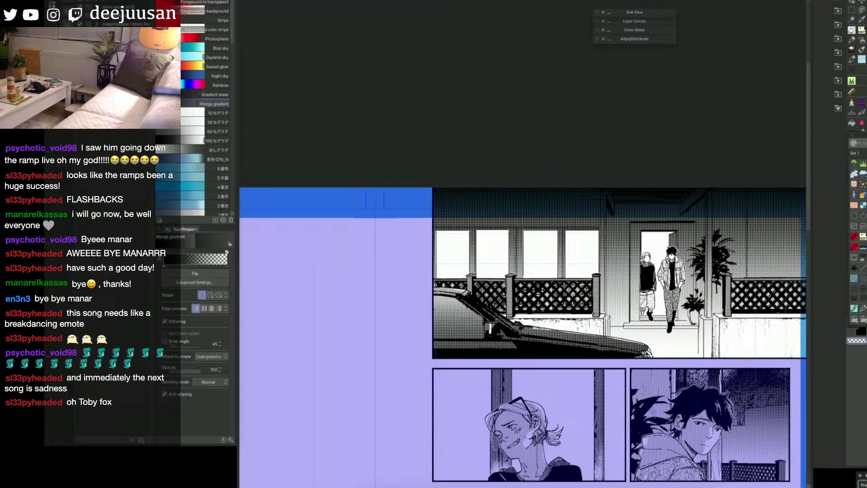
Step: Thicken the vertical frame lines between the window panes with the line width correction tool set to scale up width 1.10
click(863, 268)
drag(559, 231, 565, 269)
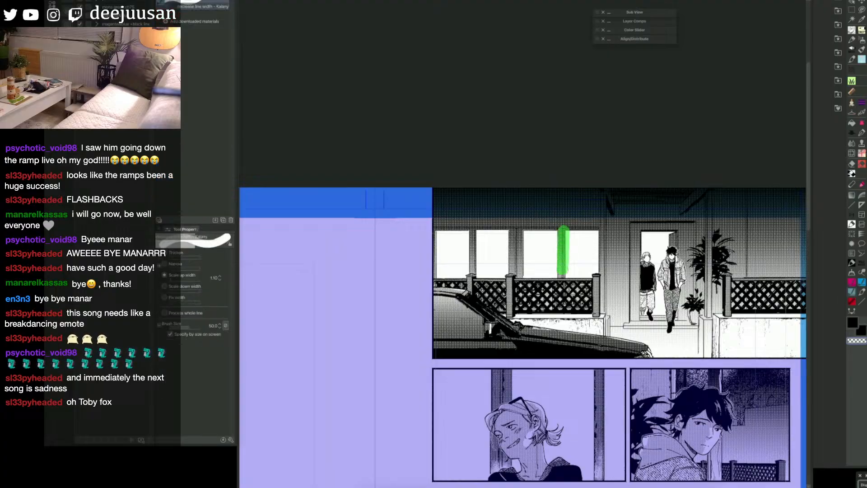
drag(512, 227, 522, 271)
drag(476, 229, 477, 266)
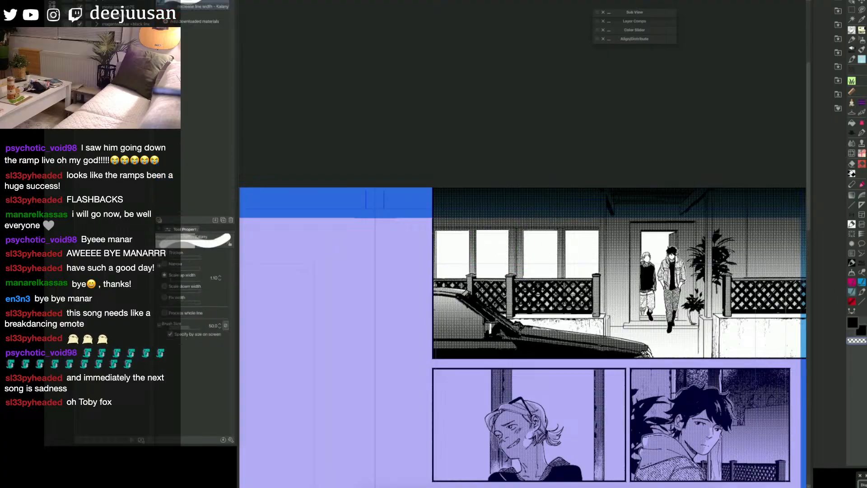
key(y)
key(p)
key(y)
Step: Ink the left edge of the third window pane with a size 6 Webtoon straight line in the main colour
key(q)
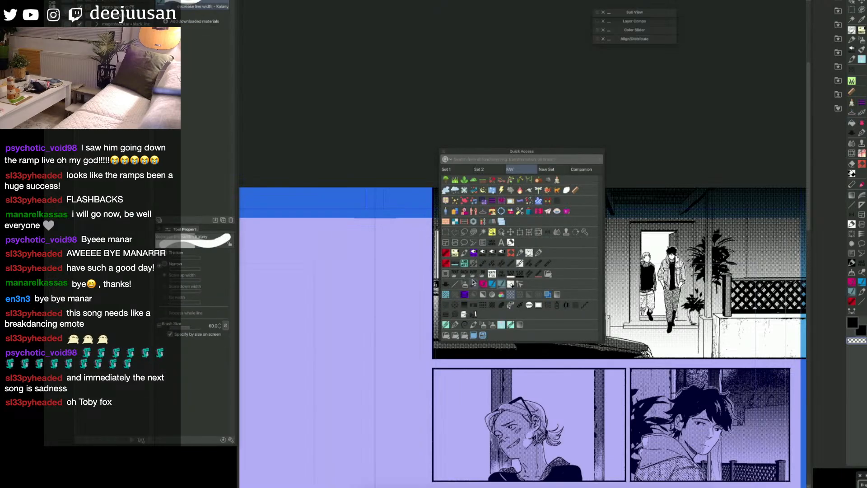
click(473, 283)
key(bracketright)
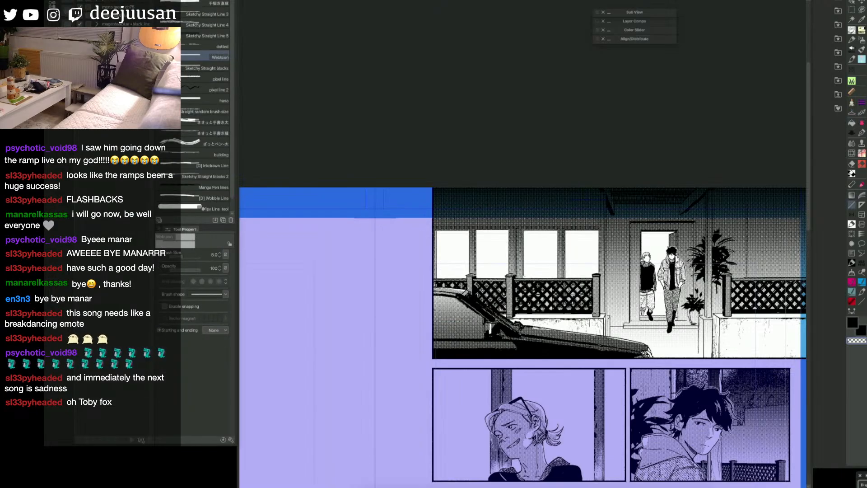
key(c)
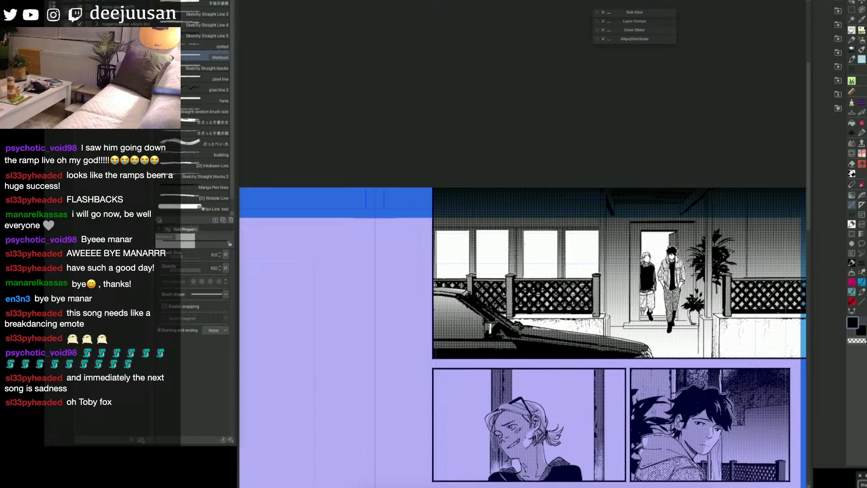
drag(523, 274, 523, 231)
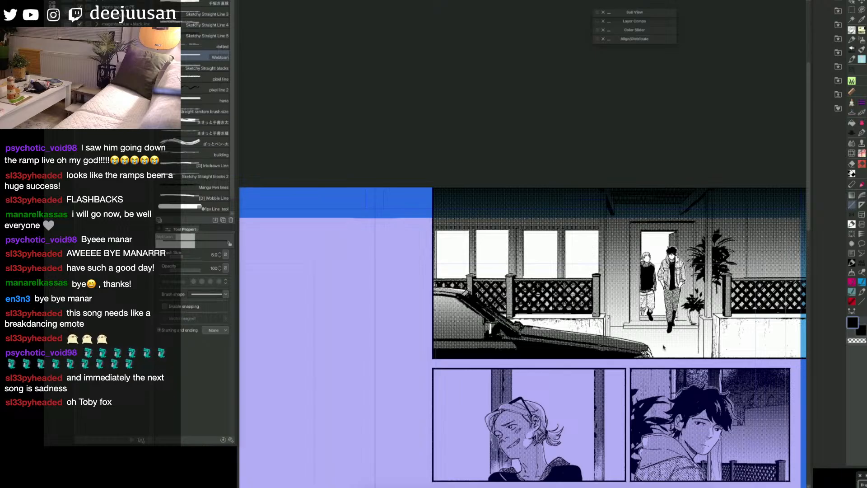
Step: Hide the gradient tone on the top panel and show the blue sketch of the arched window
key(space)
drag(688, 331, 651, 324)
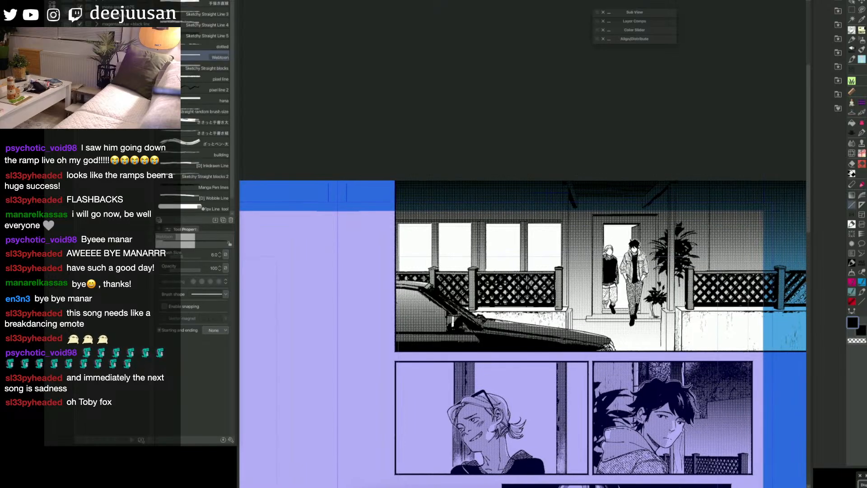
key(space)
drag(683, 195, 682, 190)
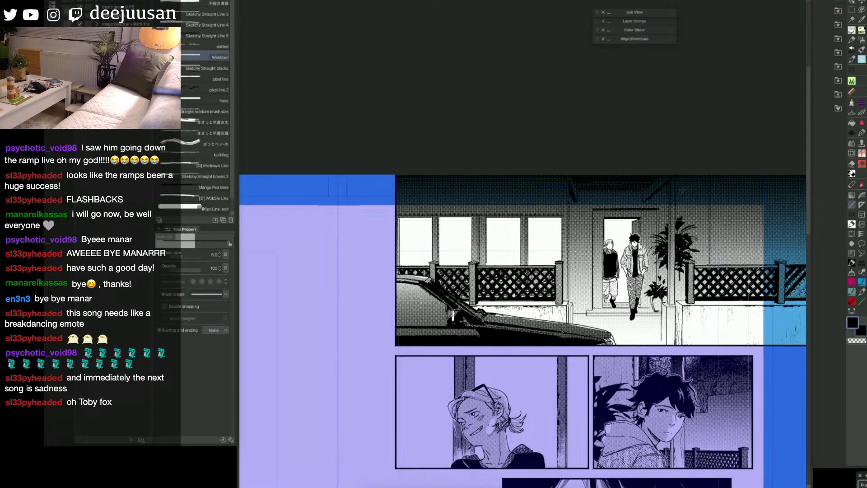
key(ctrl+z)
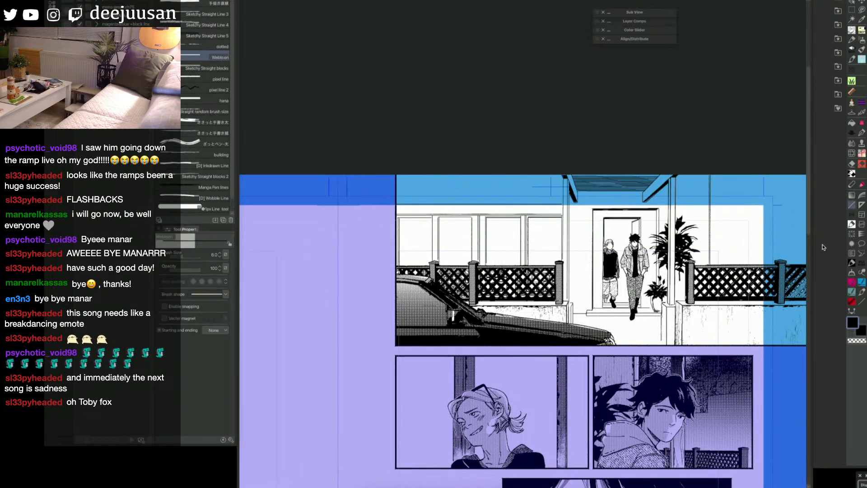
key(space)
drag(434, 222, 478, 235)
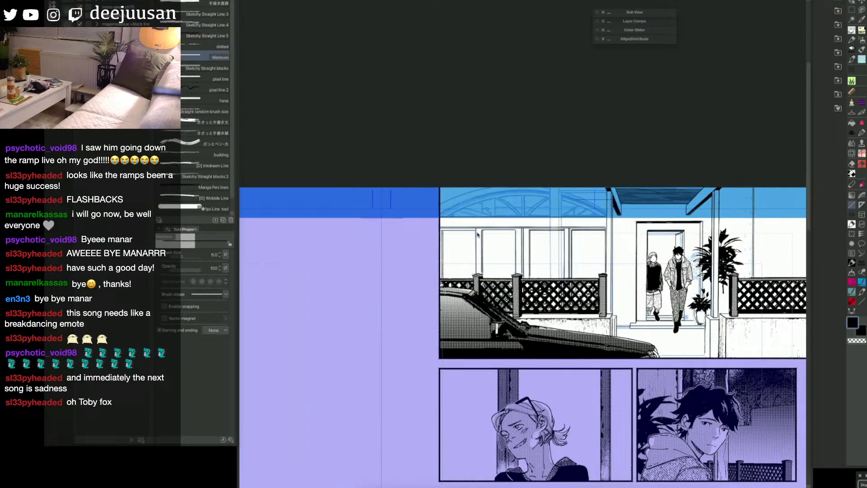
Step: Ink the curved outline of the arched window above the panes with the size 20 pen, following the sketch on both sides
key(bracketright)
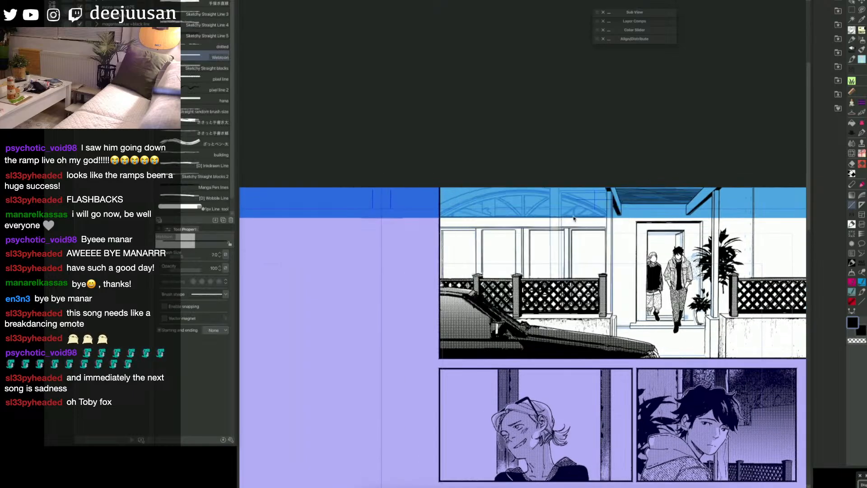
scroll(531, 218, up, 1)
key(space)
drag(472, 221, 527, 229)
key(6)
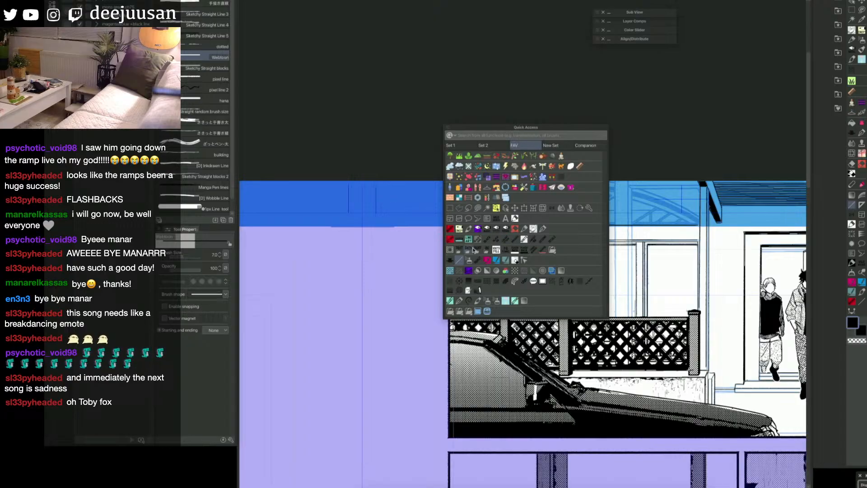
click(541, 230)
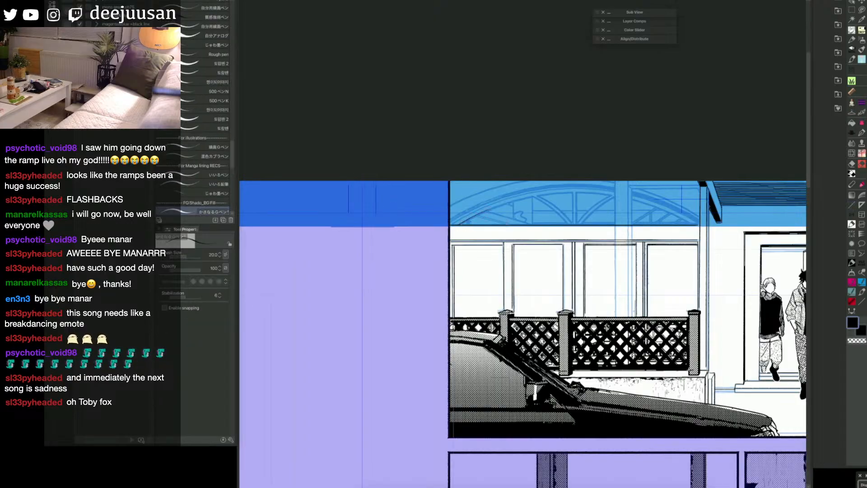
drag(513, 200, 572, 191)
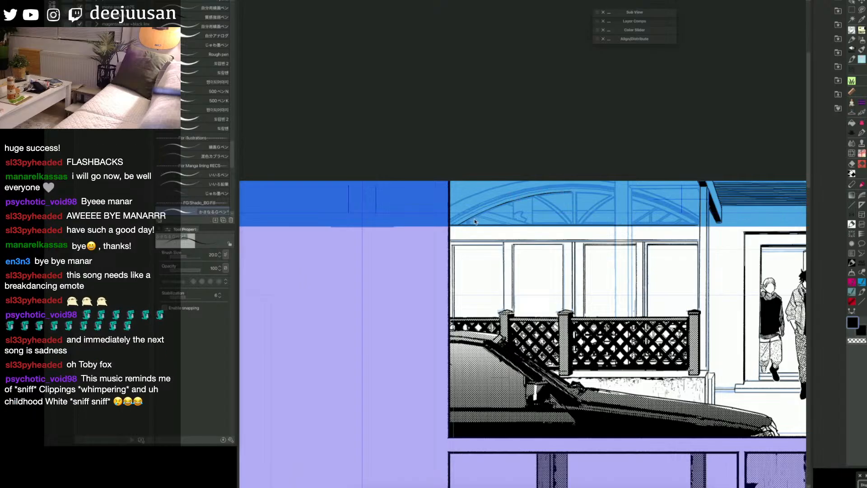
drag(511, 203, 569, 191)
drag(618, 215, 374, 177)
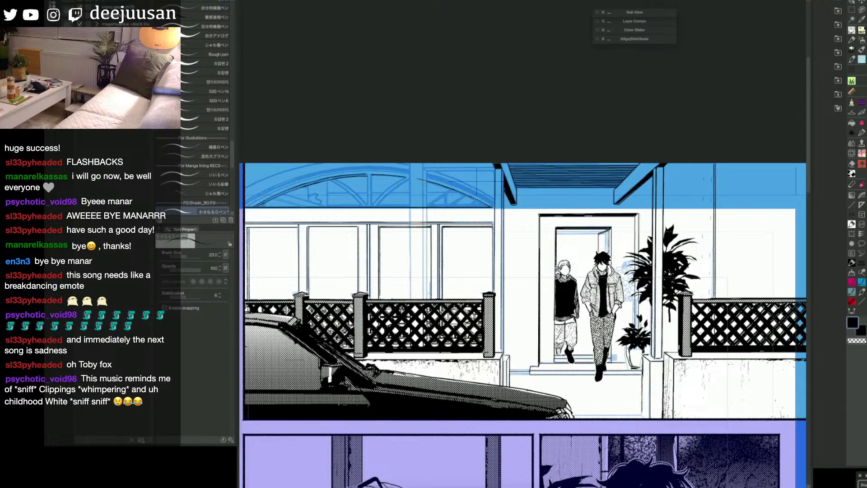
drag(432, 183, 481, 204)
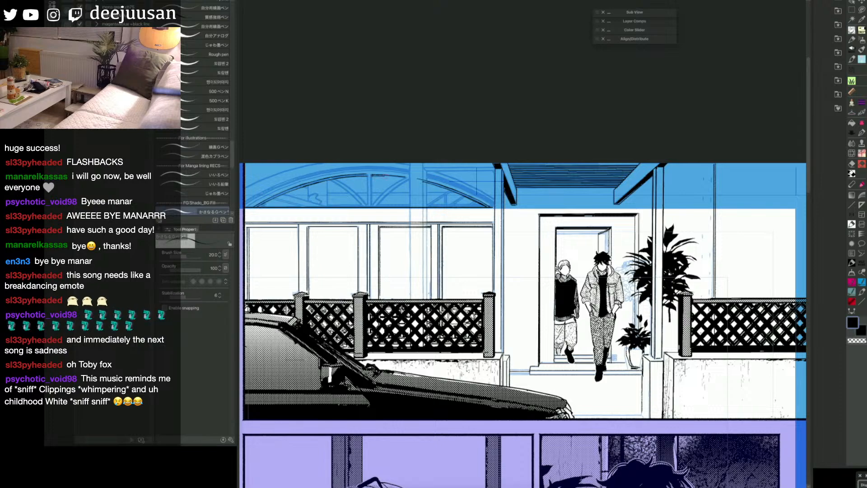
Step: Draw the arched window's straight base line, central divider and slanted left spoke with the size 7 Webtoon straight line
drag(401, 172, 671, 166)
key(F6)
click(578, 218)
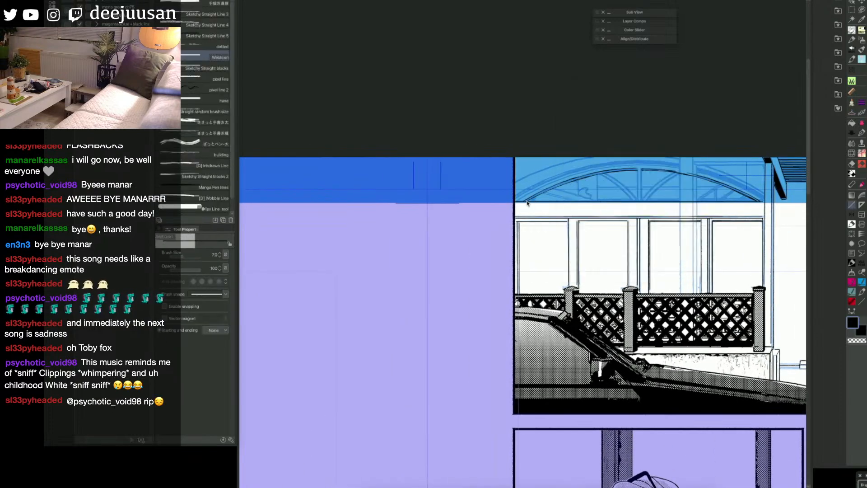
drag(528, 204, 749, 202)
drag(643, 170, 637, 197)
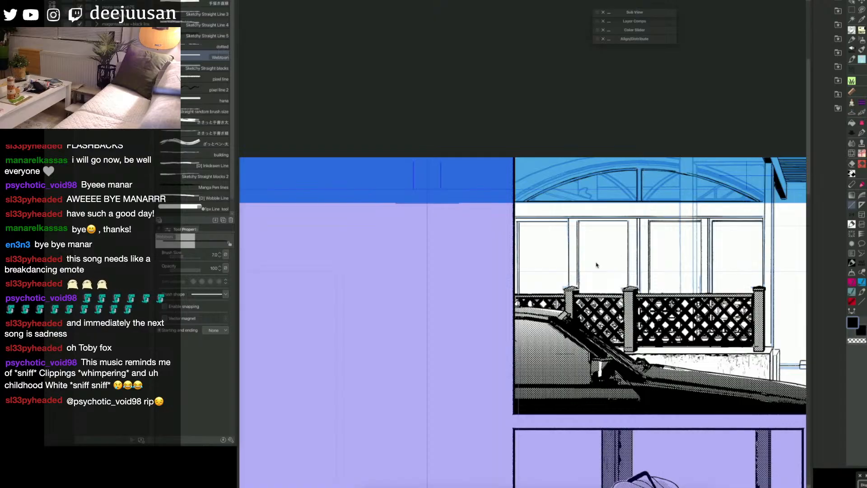
drag(552, 187, 597, 204)
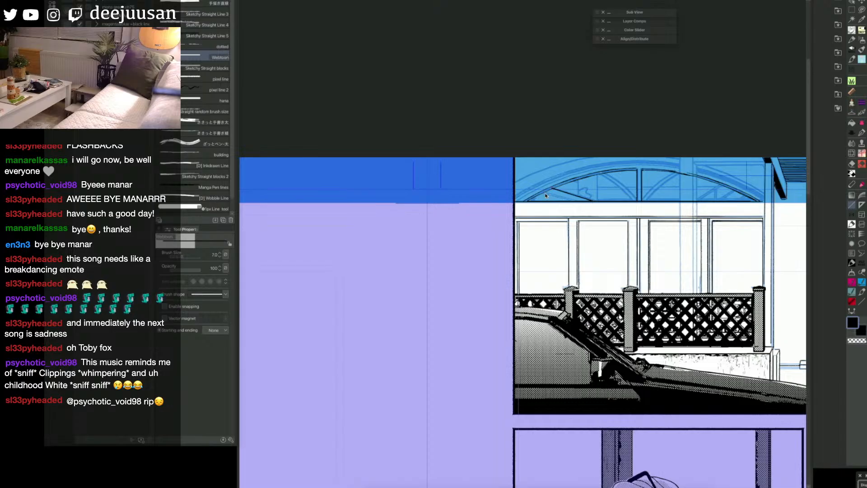
drag(546, 195, 570, 200)
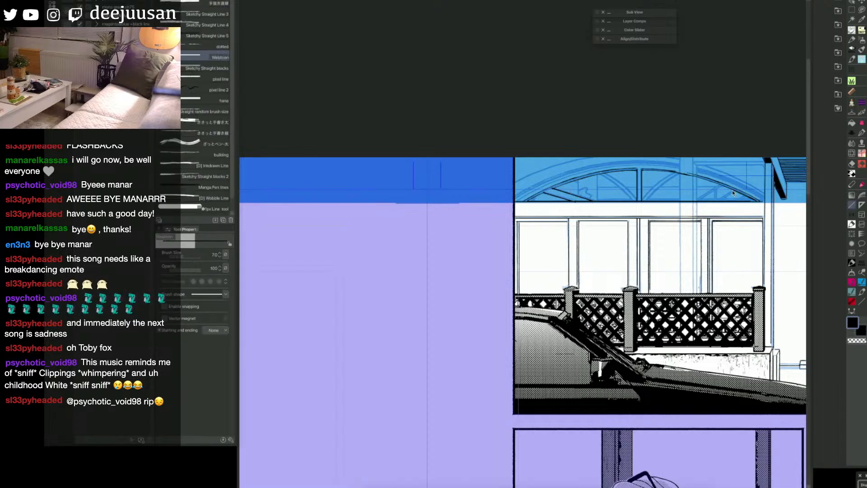
Step: Clean up the arched window's spoke lines with the vector Snap eraser and switch back to the size 20 pen
key([)
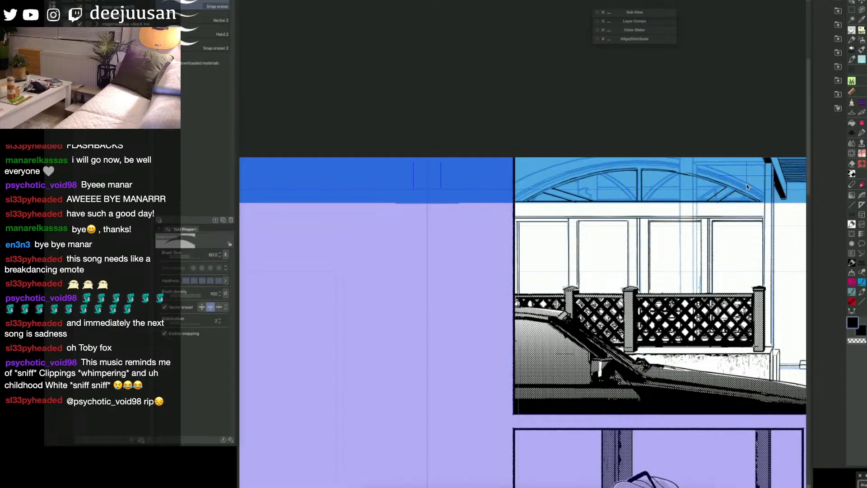
key(q)
click(705, 197)
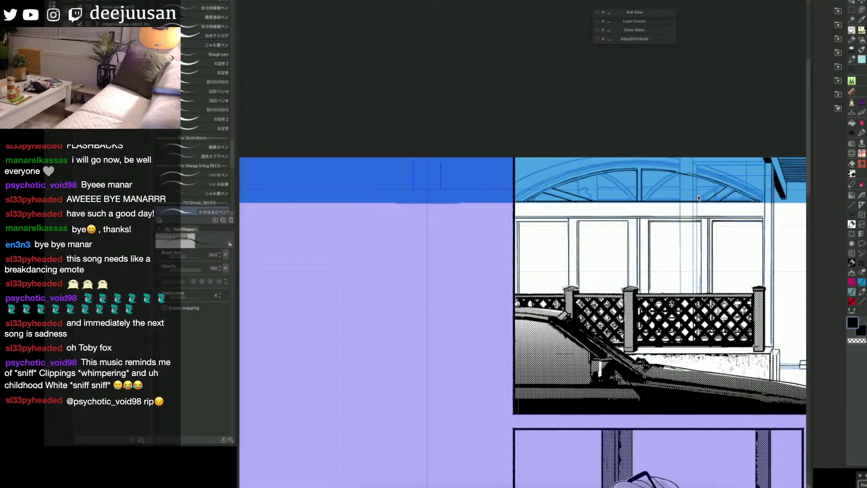
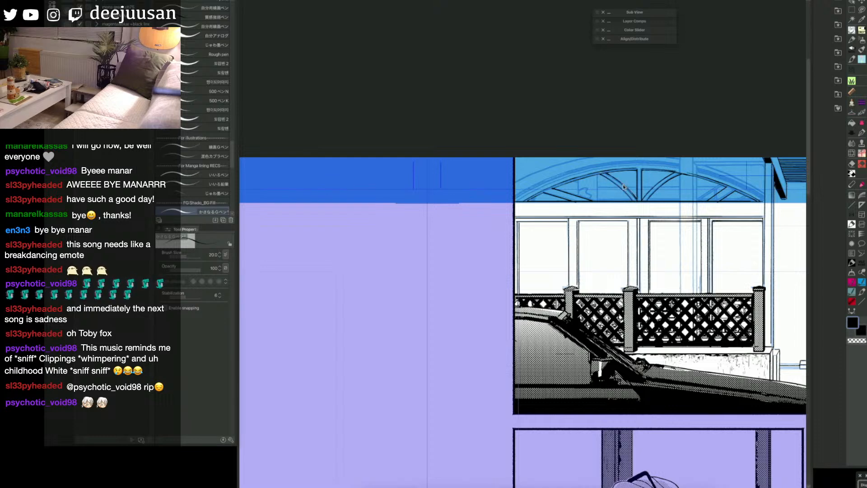
Step: Ink the remaining inner and outer arcs of the arched window with the size 20 pen, following the blue sketch
mouse_move(533, 186)
mouse_down()
mouse_move(621, 162)
mouse_move(673, 161)
mouse_move(767, 198)
mouse_up()
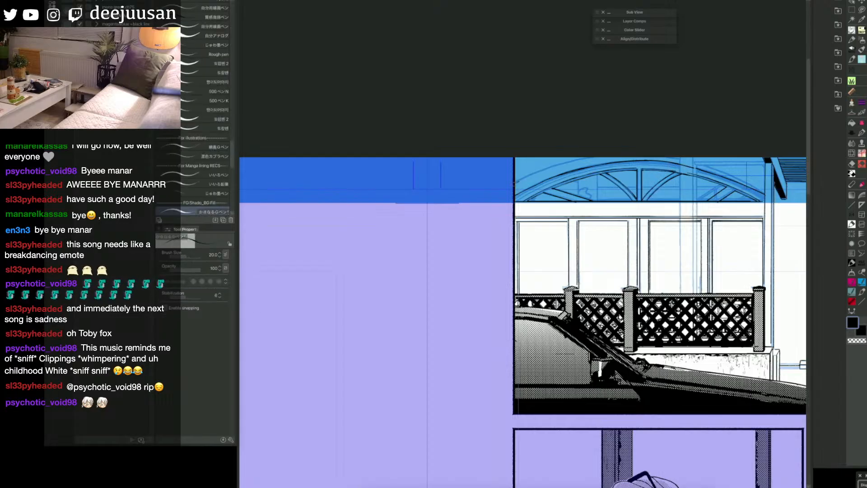
mouse_move(515, 183)
mouse_down()
mouse_move(637, 155)
mouse_move(765, 187)
mouse_up()
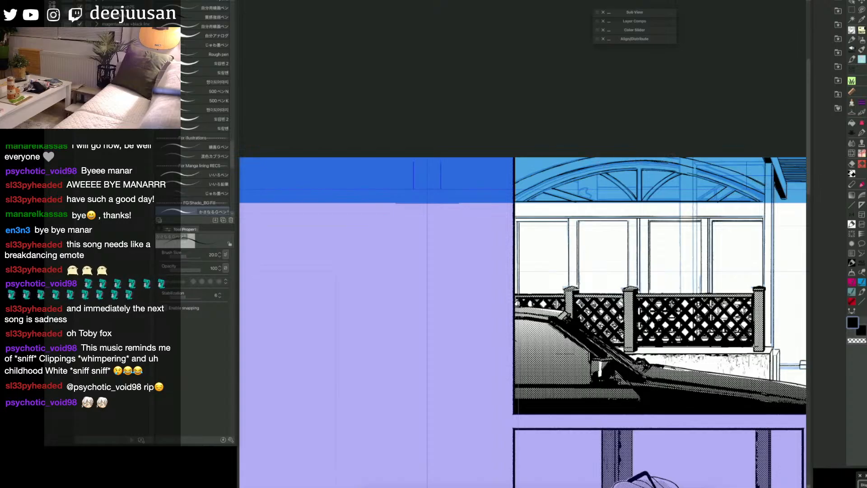
drag(738, 175, 660, 152)
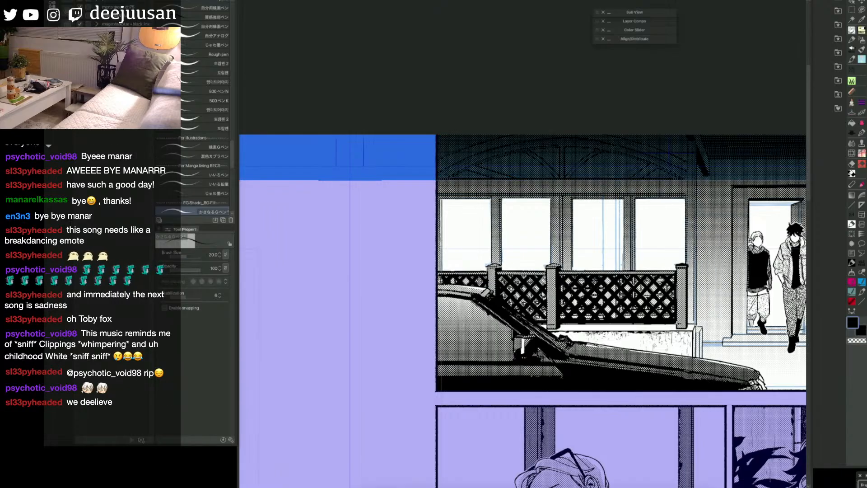
Step: Select the arched window's glass panes by filling them, clear the gradient tone inside them and deselect
key(ctrl+z)
key(g)
click(662, 172)
click(621, 172)
click(576, 159)
click(550, 159)
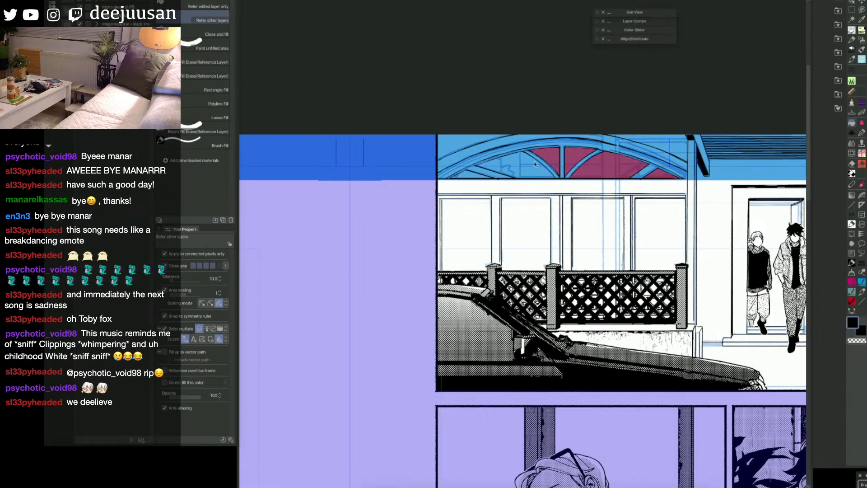
click(520, 166)
click(474, 176)
key(p)
key(Delete)
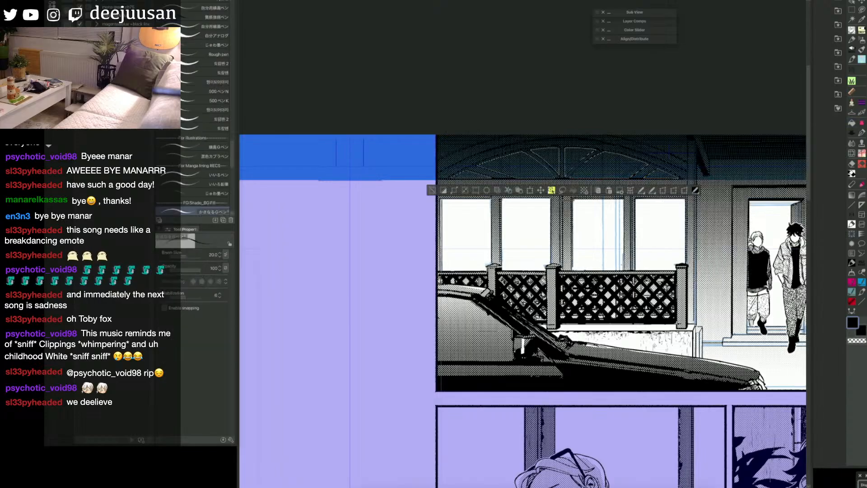
click(487, 191)
click(432, 191)
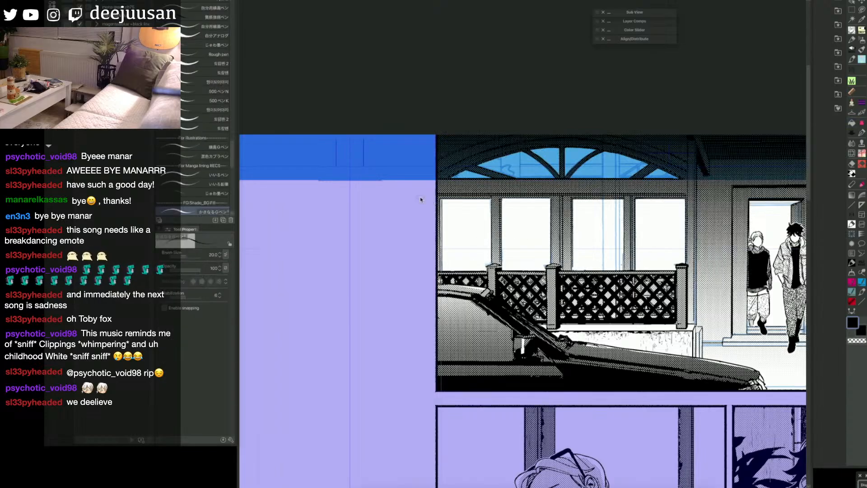
Step: Select the lower window area above the left railing with the rectangle marquee
scroll(421, 199, down, 1)
scroll(421, 199, down, 1)
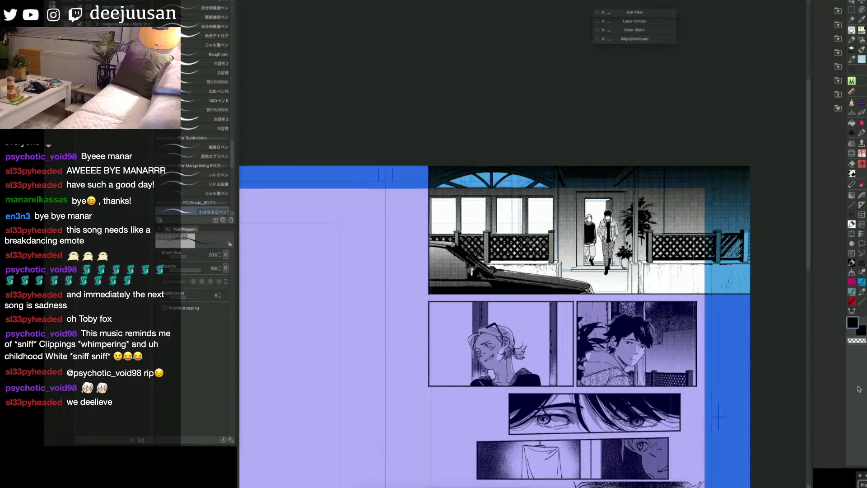
drag(517, 247, 571, 251)
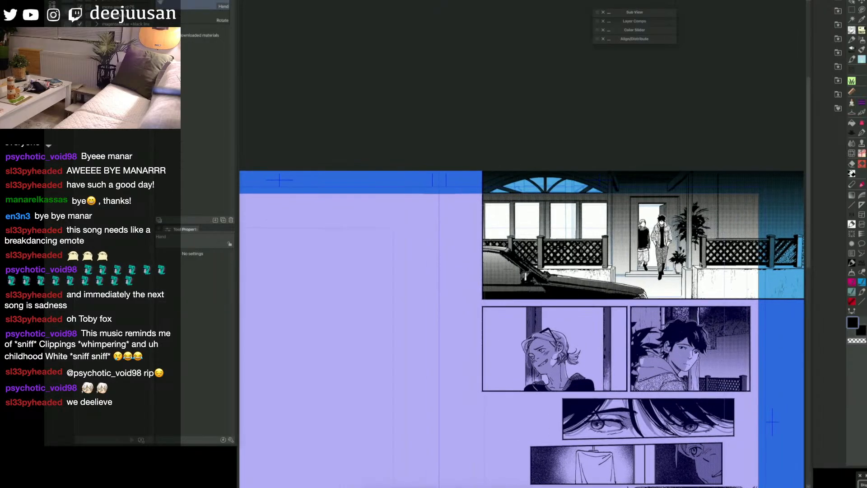
right_click(538, 233)
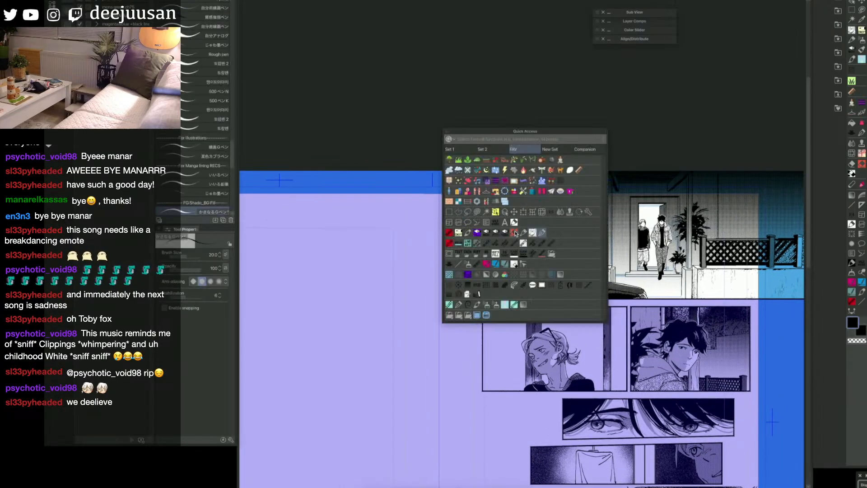
click(450, 214)
right_click(532, 224)
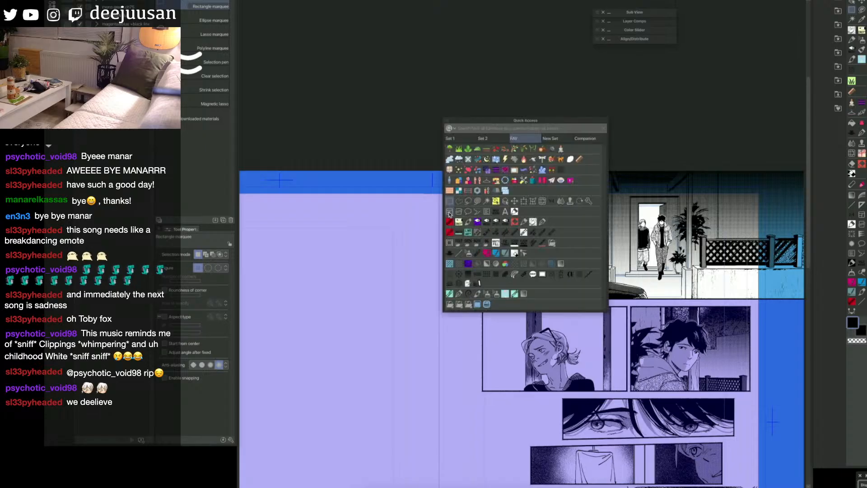
click(448, 202)
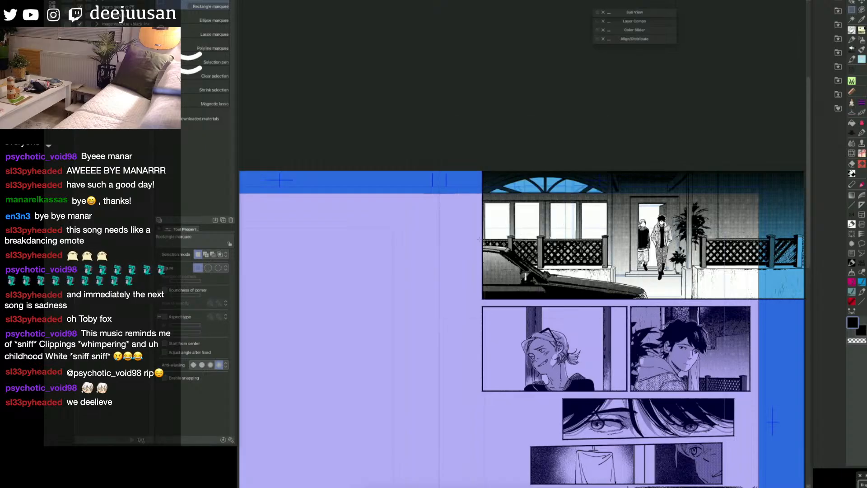
drag(480, 239, 566, 225)
Step: Choose the black leafy plant brush at size 700 from the plant decoration brushes
right_click(502, 218)
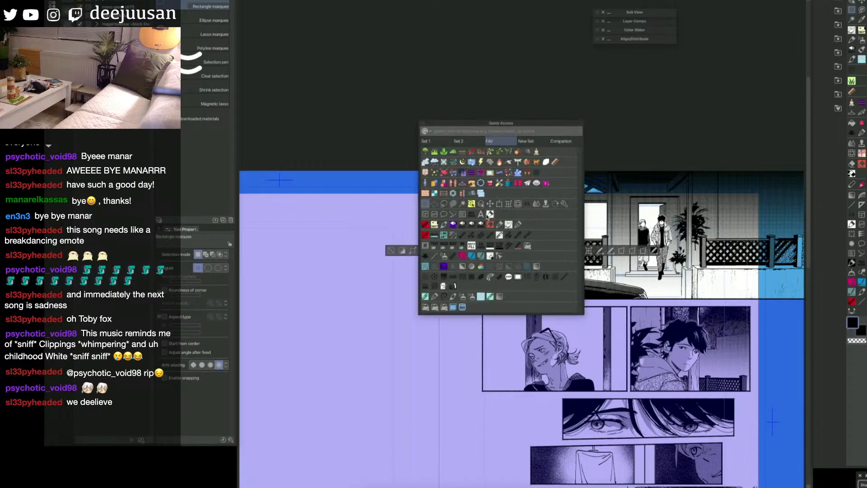
click(435, 152)
right_click(436, 154)
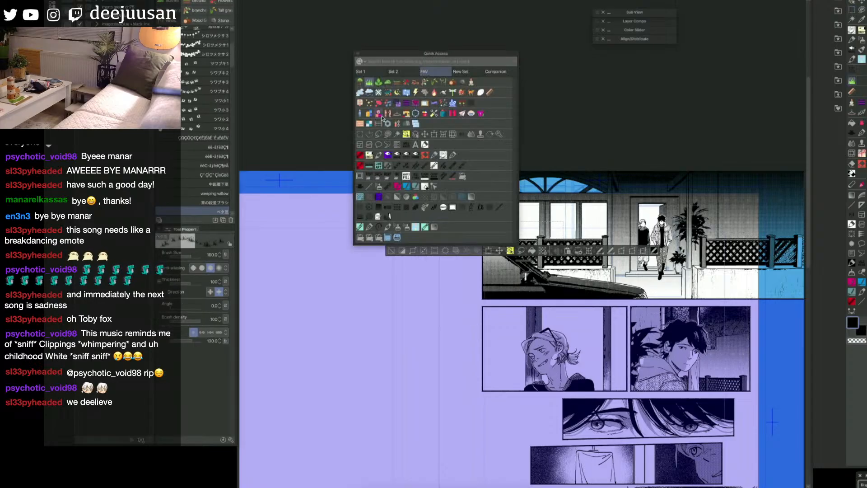
click(387, 91)
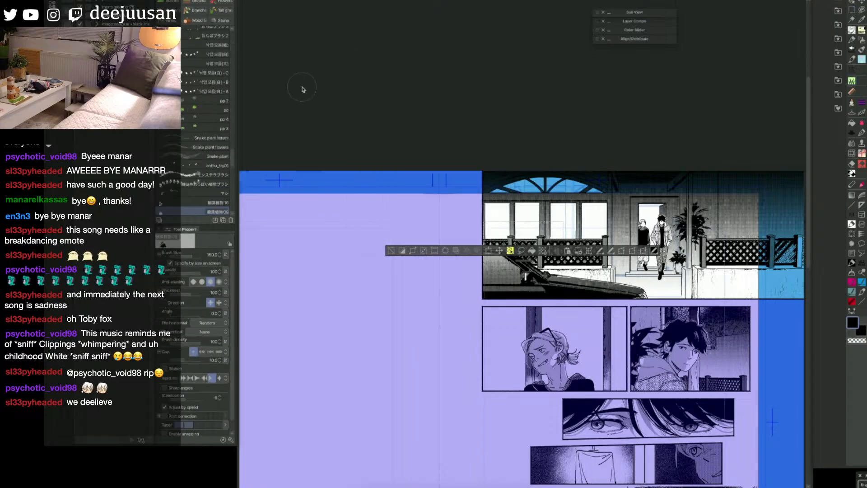
click(221, 186)
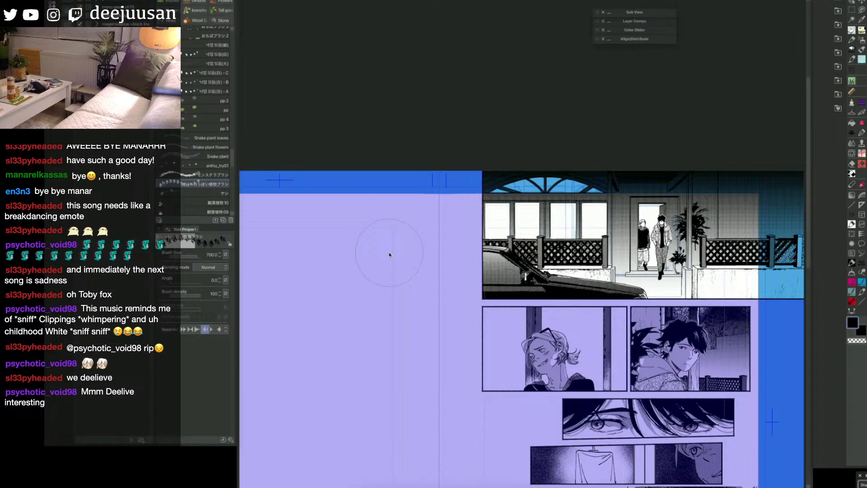
Step: Make a rectangle marquee selection over the house windows above the left railing
key(q)
click(558, 298)
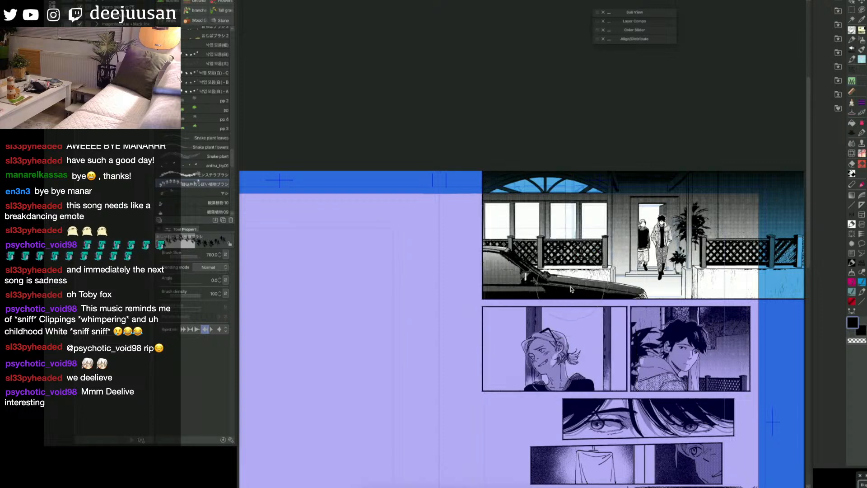
key(q)
click(494, 261)
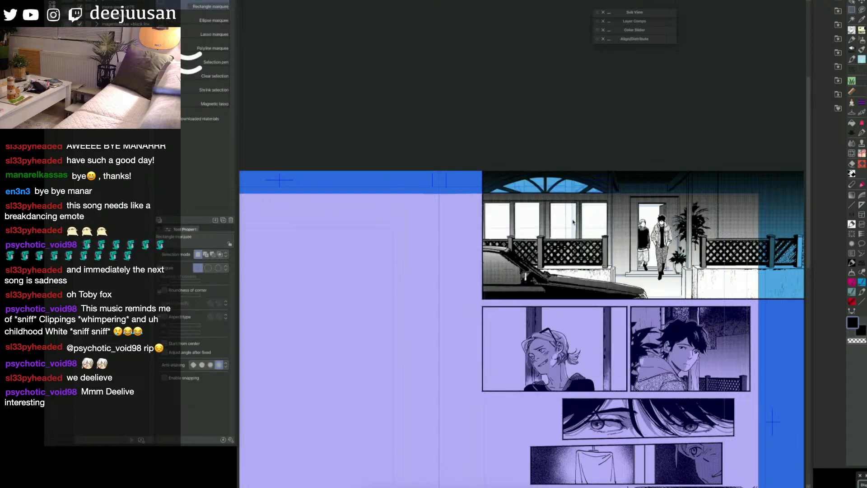
click(527, 230)
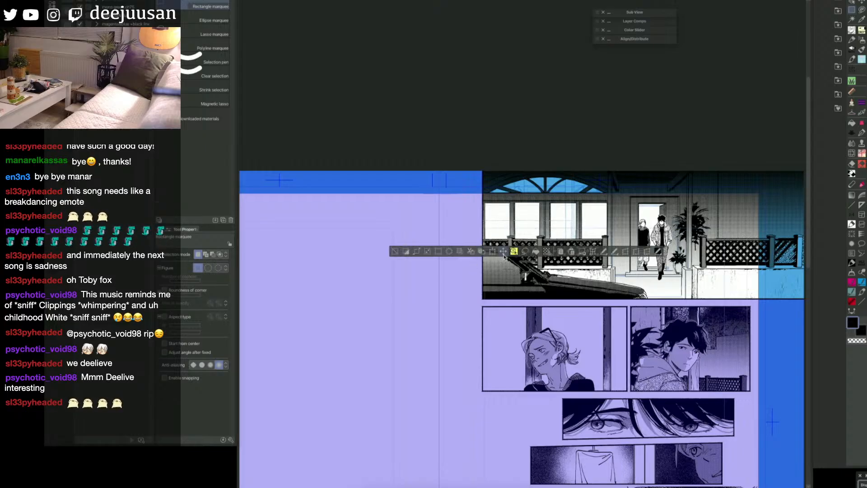
key(q)
click(498, 233)
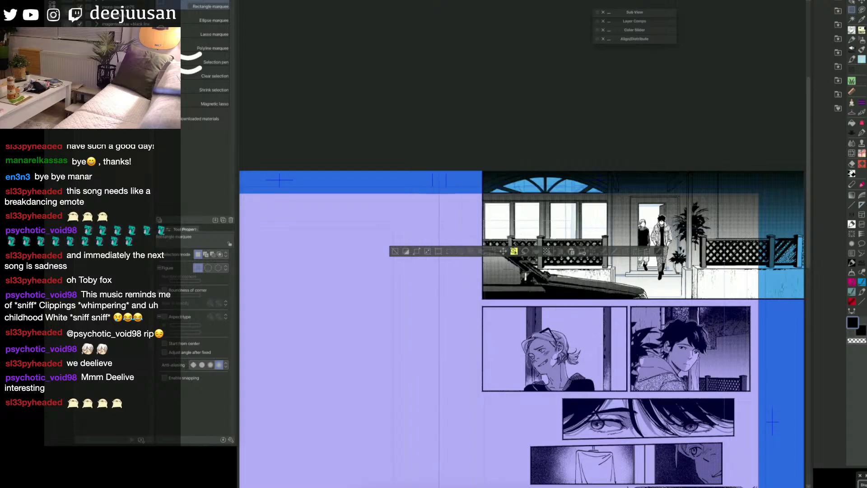
Step: Paint a row of black leafy plants in front of the left windows with the plant brush at size 300
key(q)
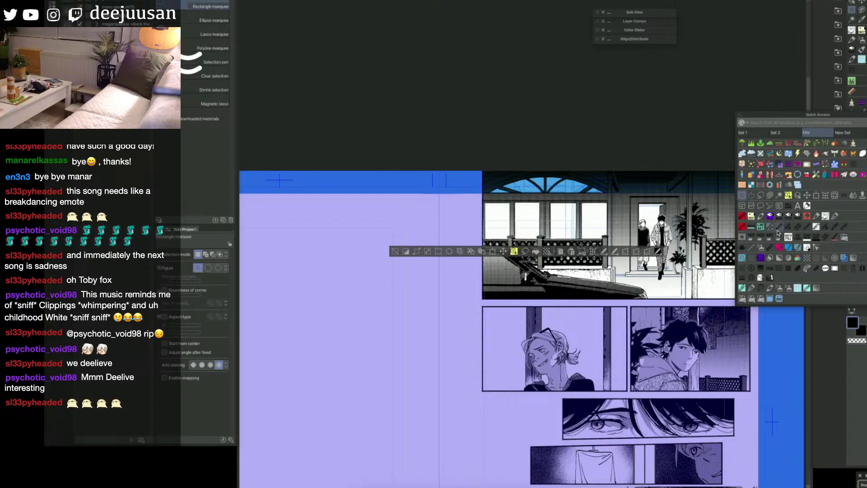
click(761, 143)
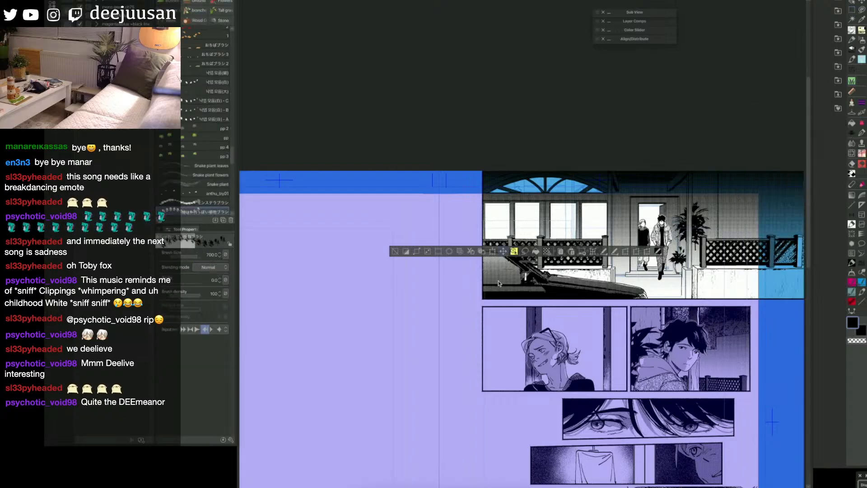
drag(528, 261, 508, 385)
key(bracketleft)
key(bracketleft)
key(bracketleft)
drag(492, 236, 505, 233)
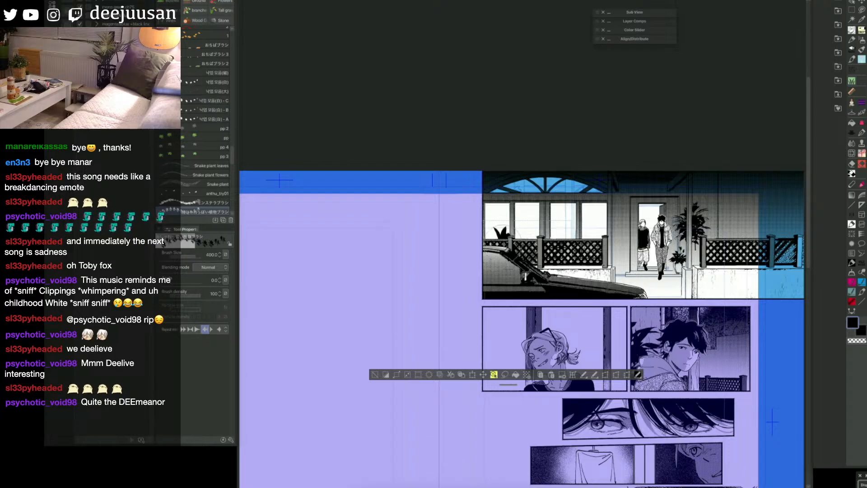
key(ctrl+z)
key(bracketleft)
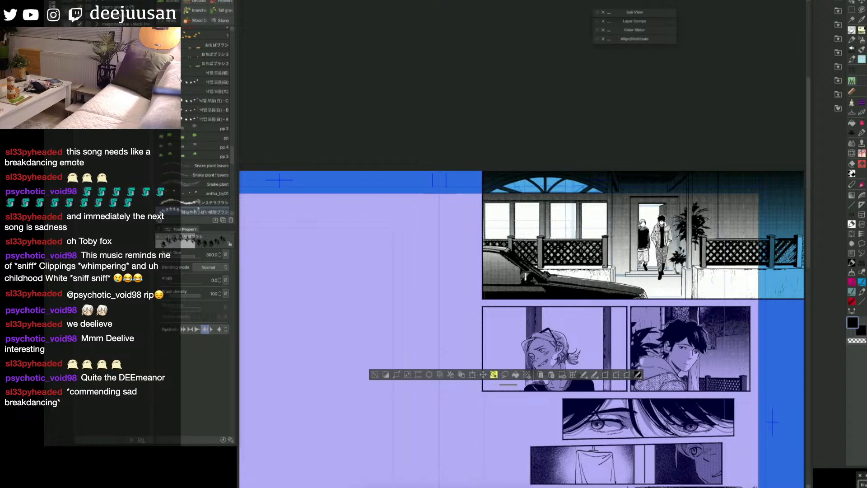
mouse_move(507, 246)
mouse_down()
mouse_move(504, 224)
mouse_move(519, 229)
mouse_move(498, 231)
mouse_move(548, 233)
mouse_up()
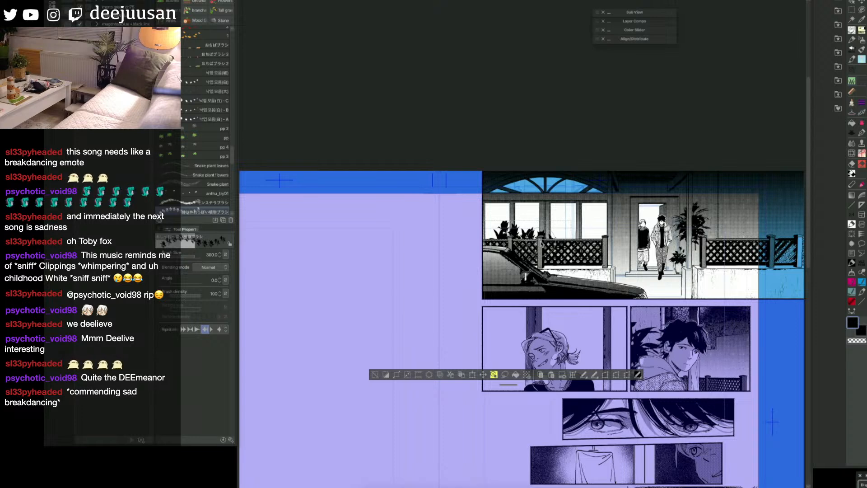
Step: Clear the marquee selection around the painted window plants and keep the plant brush active
key(e)
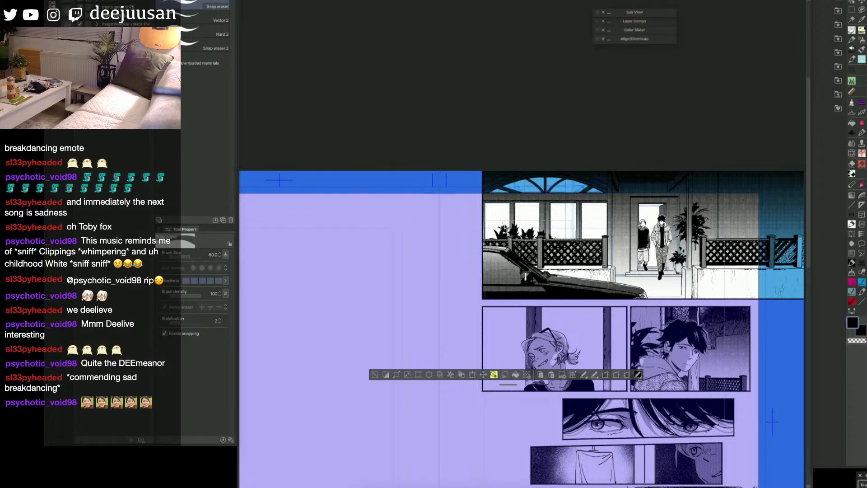
key(b)
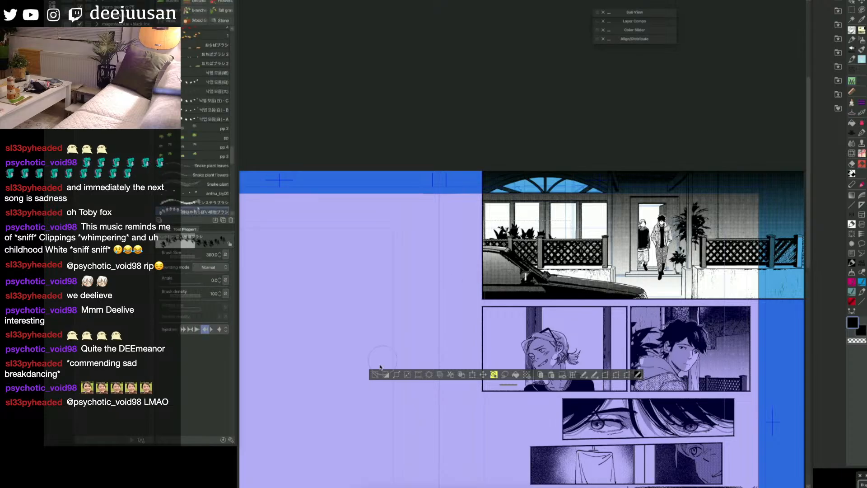
key(space)
drag(732, 339, 696, 336)
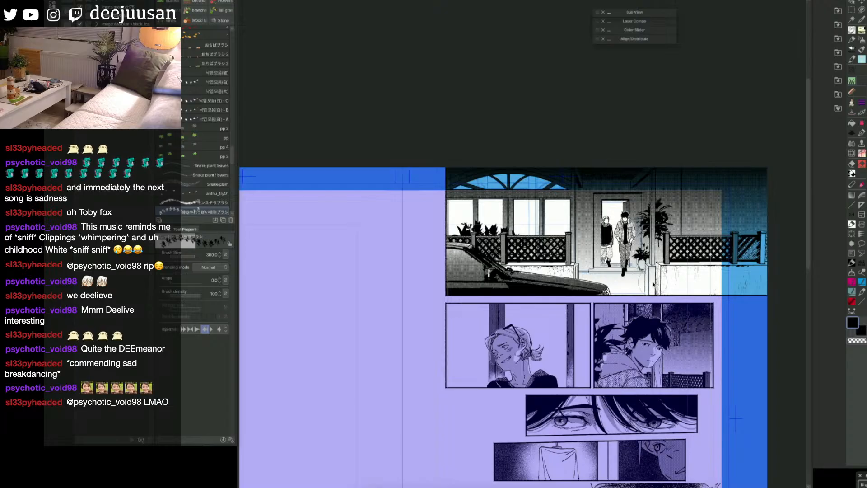
Step: Select the doorstep below the open door with a fill and clear the gradient tone from it
key(u)
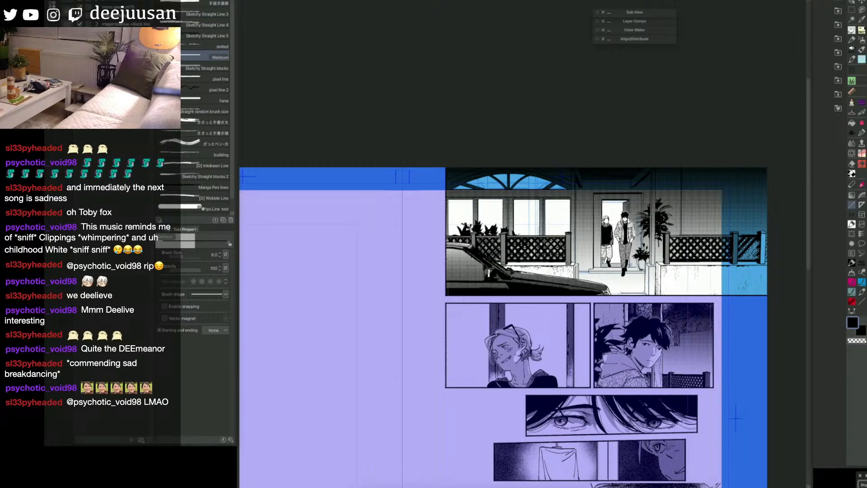
key(q)
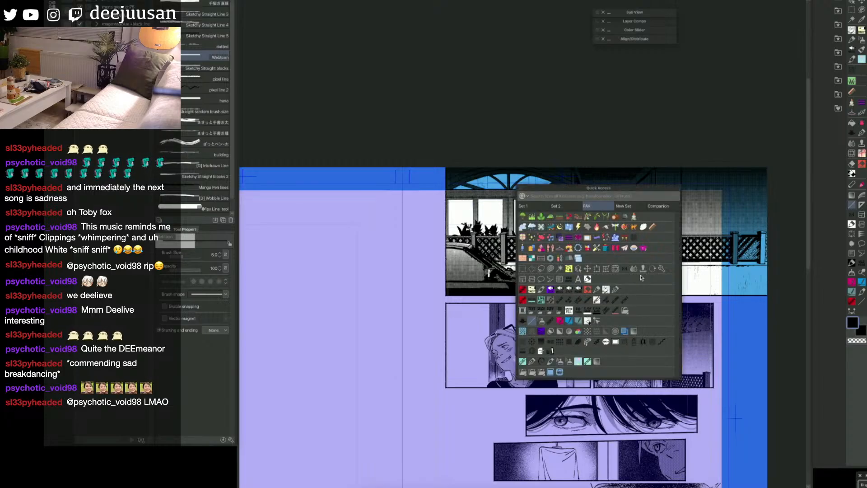
click(610, 290)
key(q)
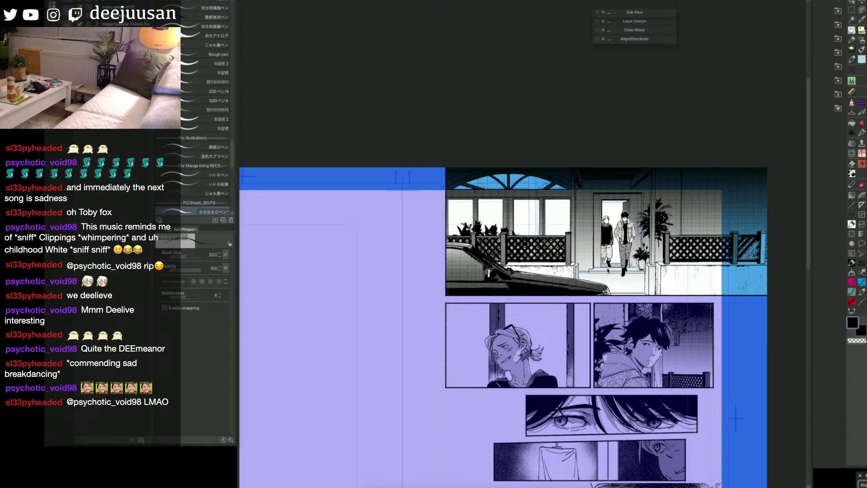
key(g)
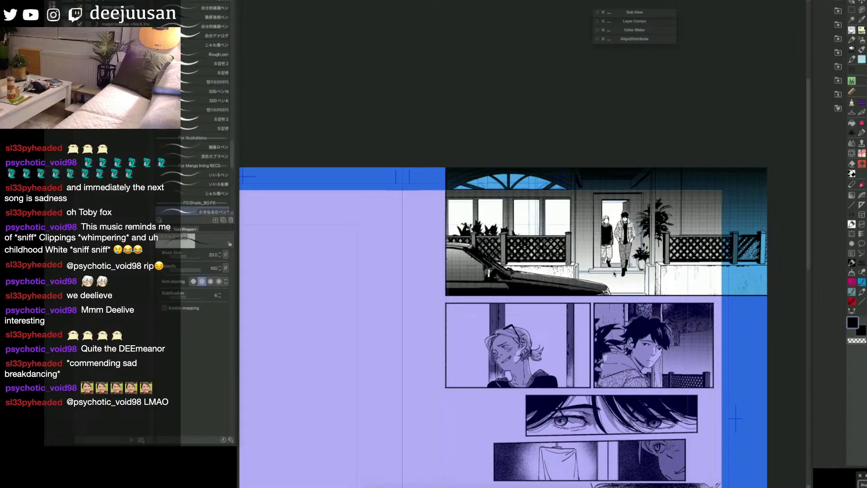
key(p)
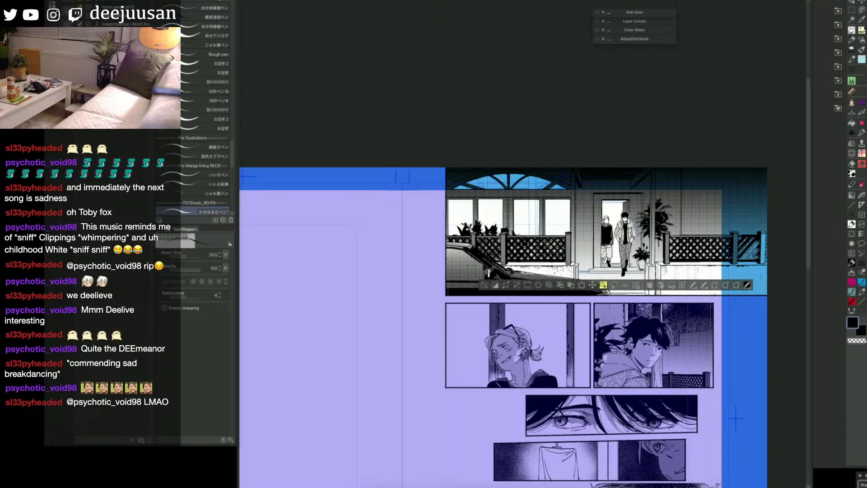
Step: Switch to the Turnip pen at size 45 and deselect the doorstep
key(q)
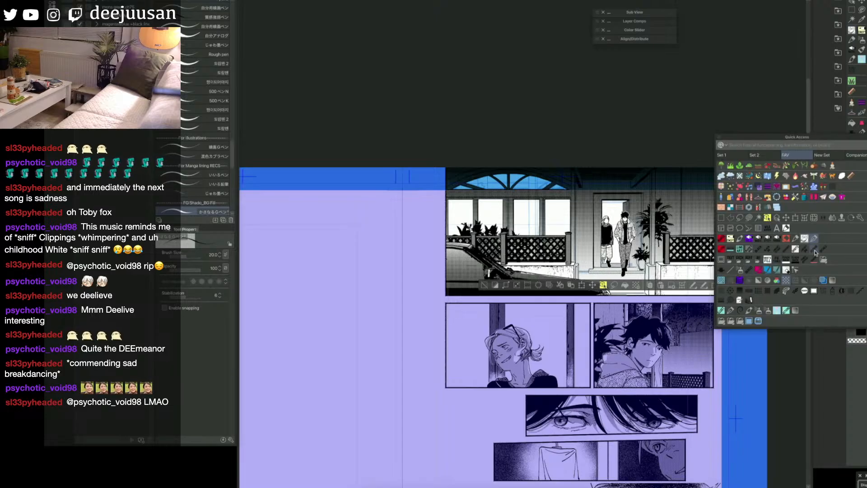
click(751, 241)
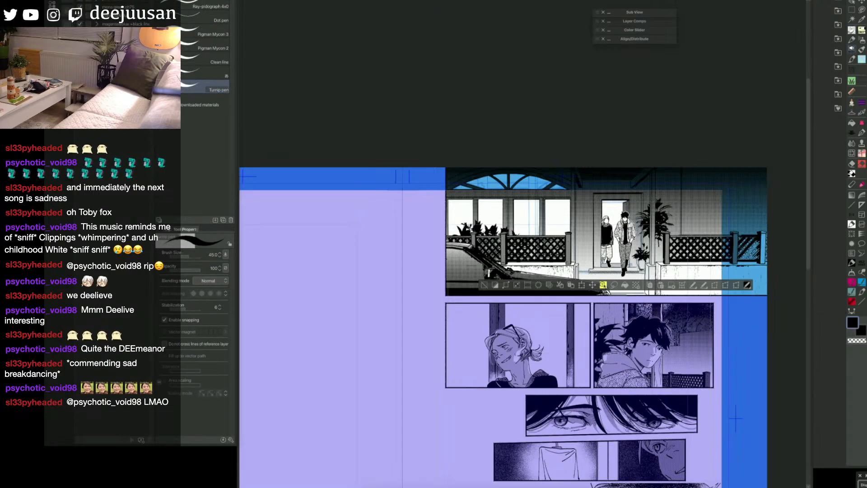
click(484, 286)
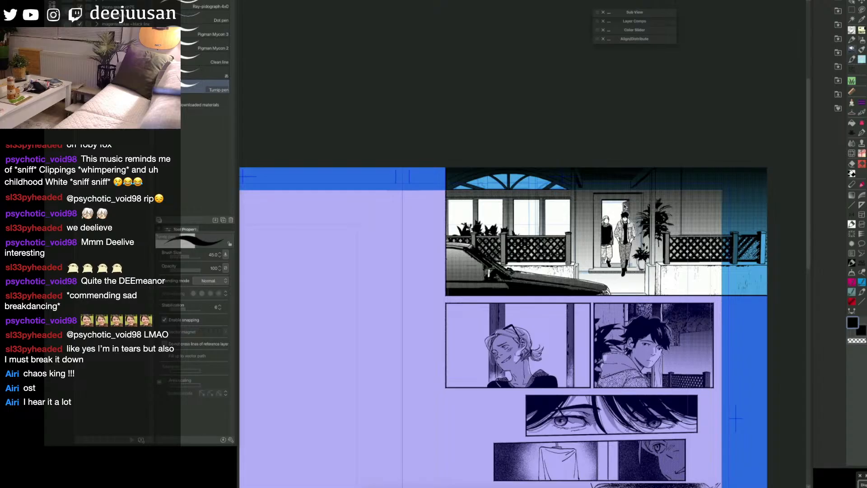
Step: Start a quick mask and fill the lower wall beside the door and a band of the right-hand house wall
key(h)
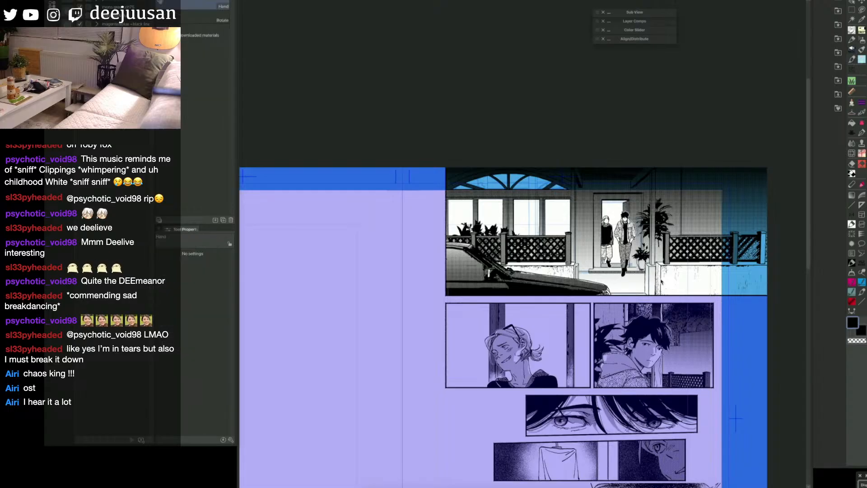
drag(661, 281, 666, 272)
key(q)
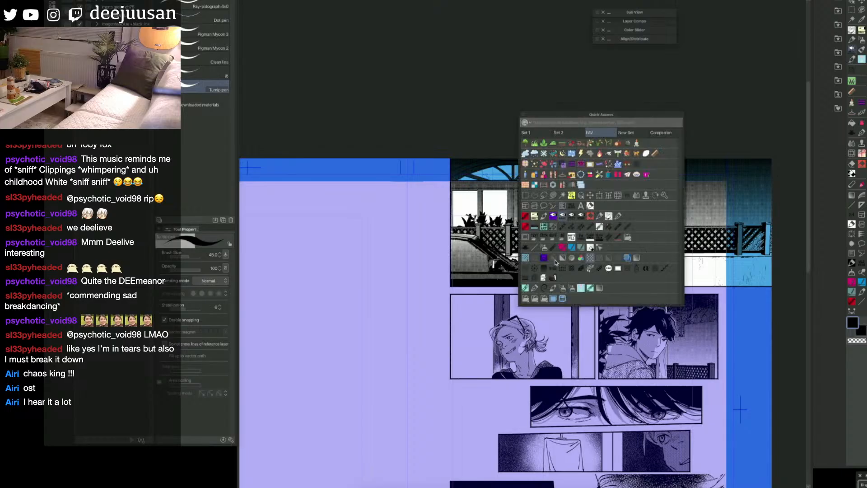
click(579, 176)
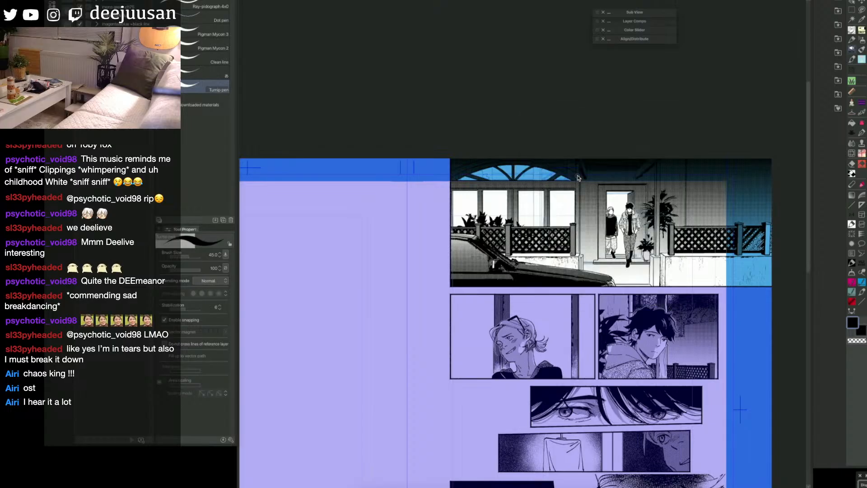
key(g)
click(590, 239)
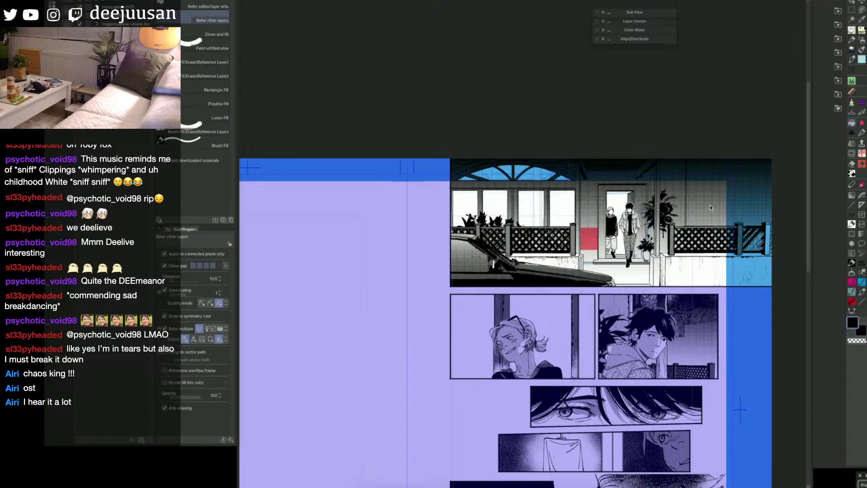
click(711, 207)
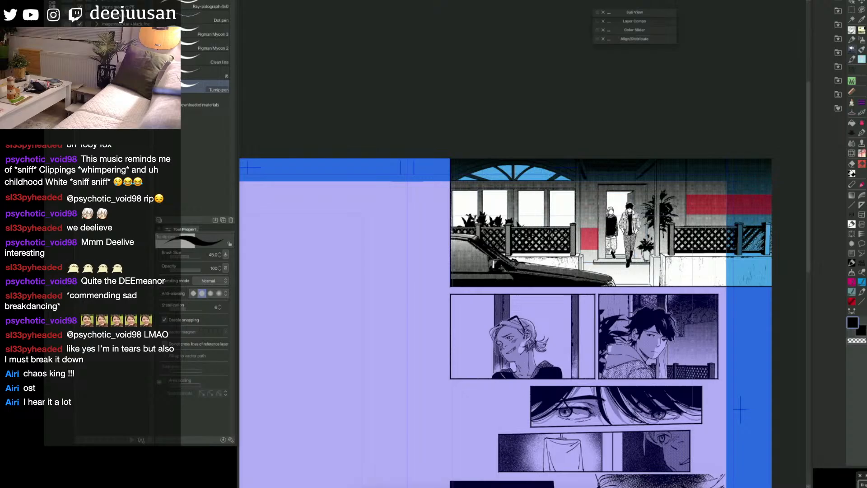
Step: Fill the remaining wall around the door and at the right in the quick mask and convert it to a selection
key(g)
click(592, 212)
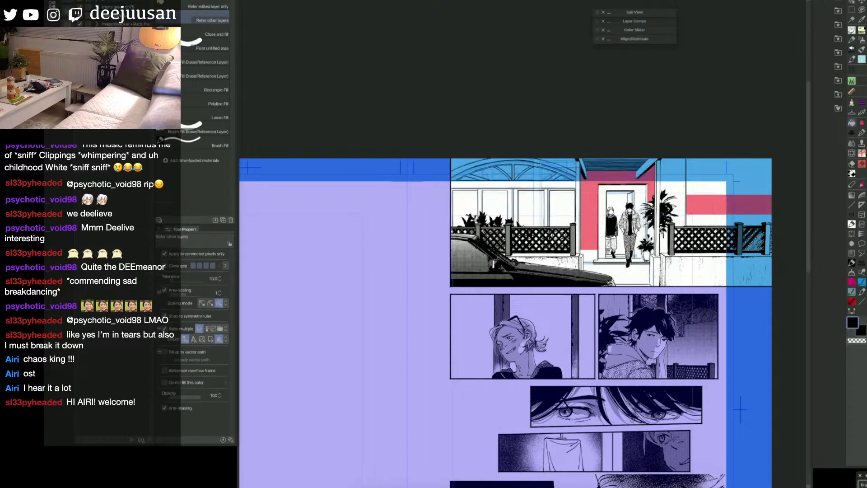
click(696, 221)
key(p)
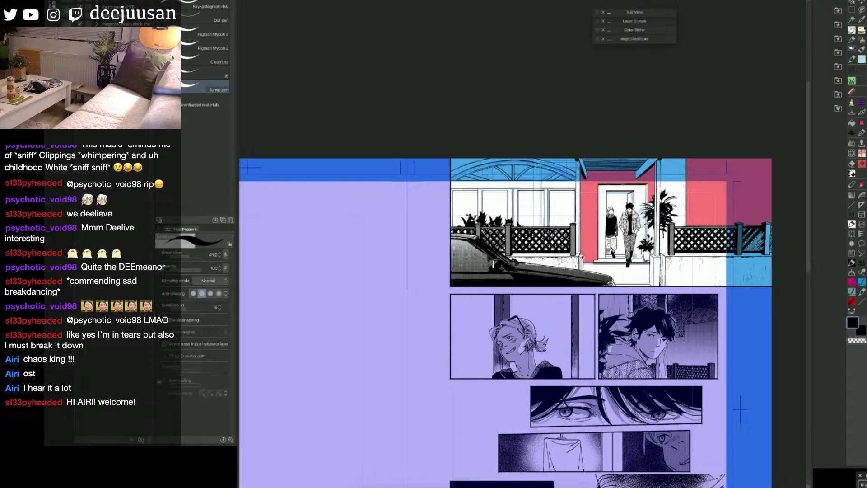
key(q)
key(a)
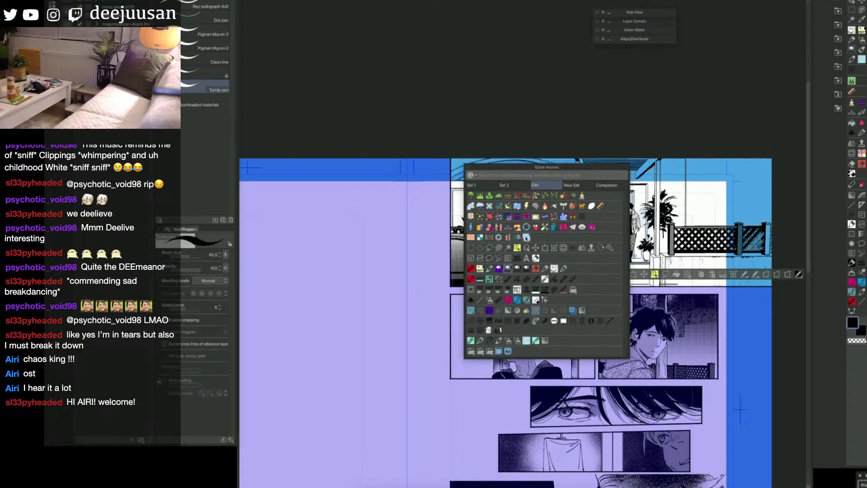
Step: Try the 石垣ブラシ stone-wall brush on the wall beside the door at a reduced size and undo the strokes
click(536, 311)
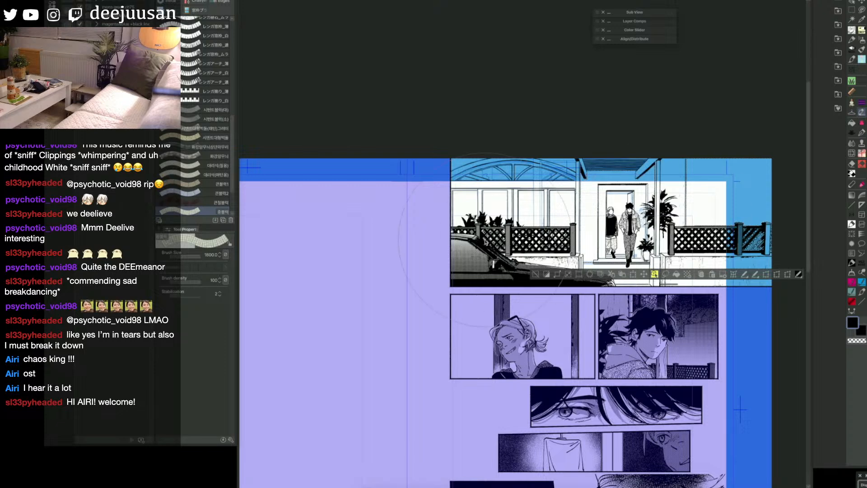
scroll(233, 174, up, 1)
scroll(233, 174, up, 5)
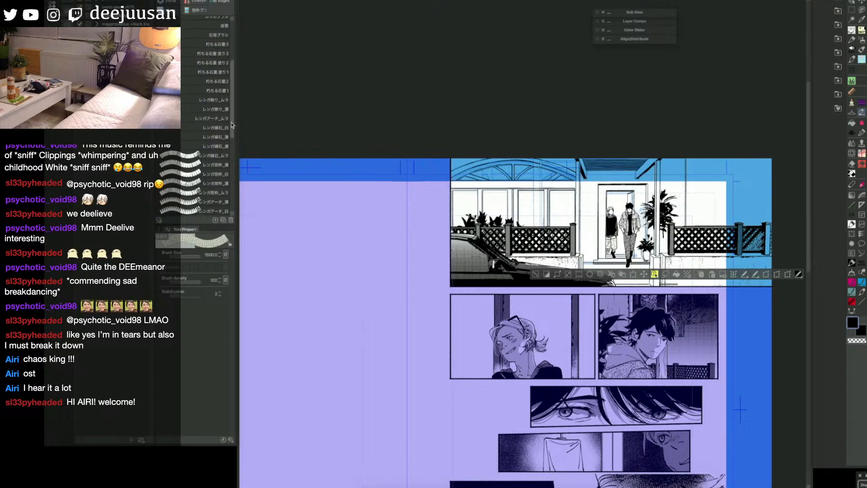
click(216, 37)
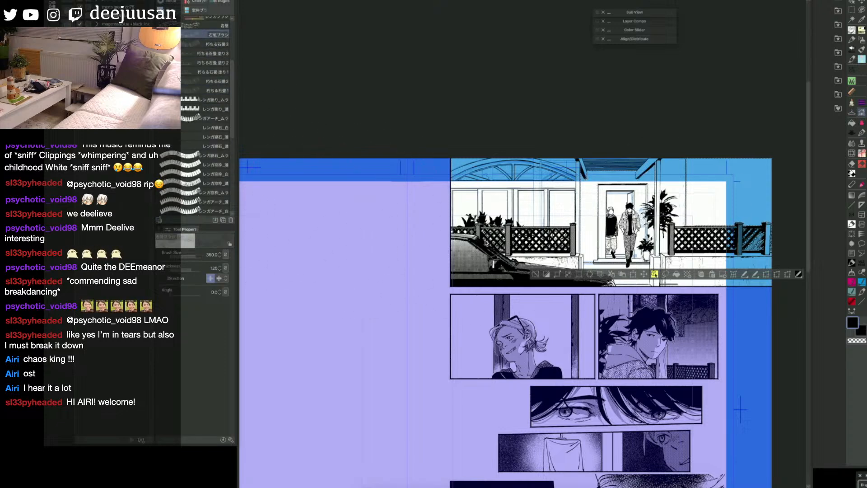
mouse_move(580, 256)
mouse_down()
mouse_move(593, 225)
mouse_move(608, 216)
mouse_move(612, 225)
mouse_up()
key(ctrl+z)
key([)
key([)
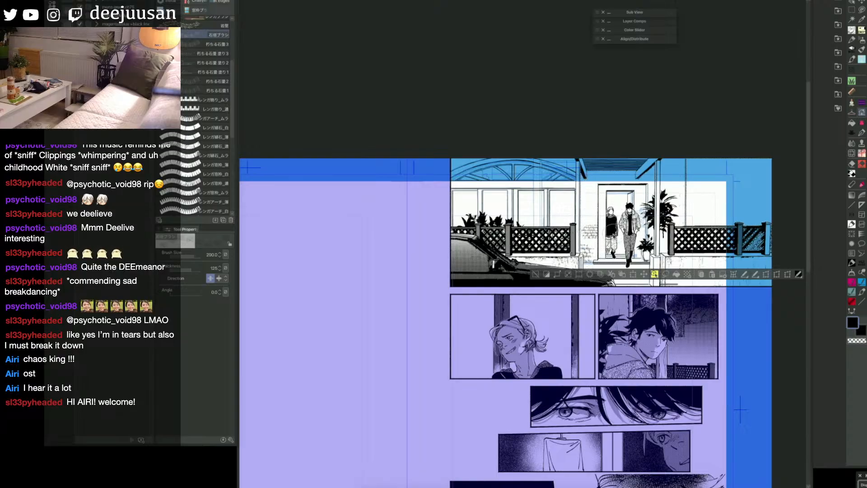
key(ctrl+z)
key(ctrl+z)
key(ctrl+z)
Step: Try the stone-wall brush at different sizes on the wall above the right fence and undo the dabs
click(713, 228)
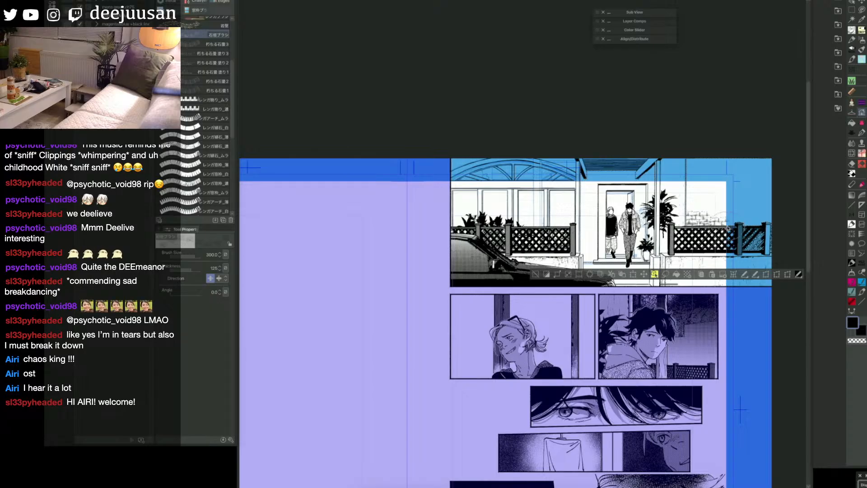
key(ctrl+z)
key(ctrl+z)
key(])
click(742, 212)
click(706, 227)
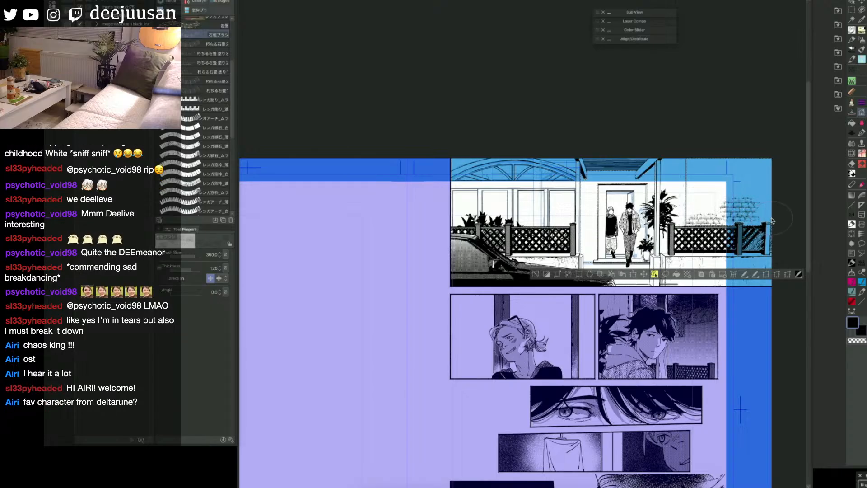
click(208, 71)
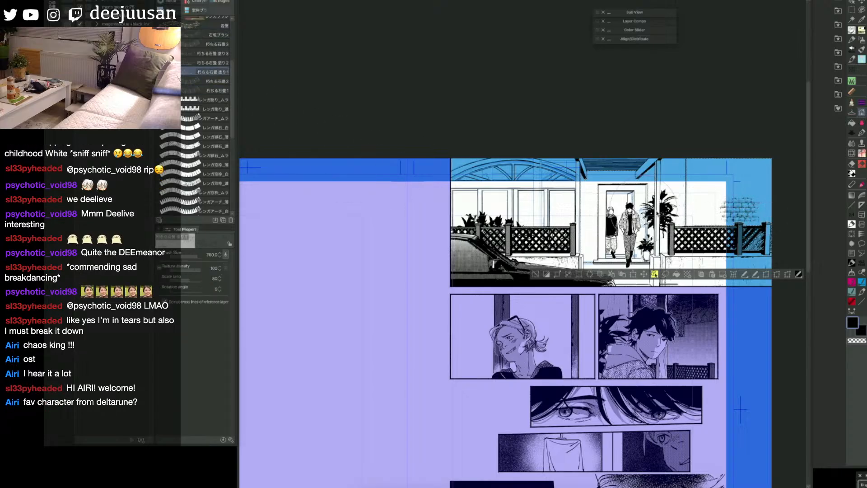
key(ctrl+z)
key(ctrl+z)
Step: Test the weathered stone-paving and "wall tiles and dirt" brushes along with other wall brushes on the right-hand wall
click(206, 64)
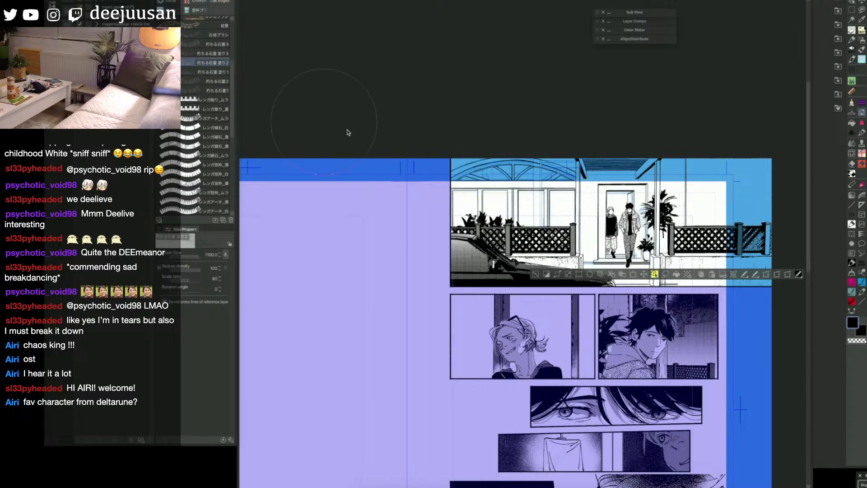
click(732, 213)
key(ctrl+z)
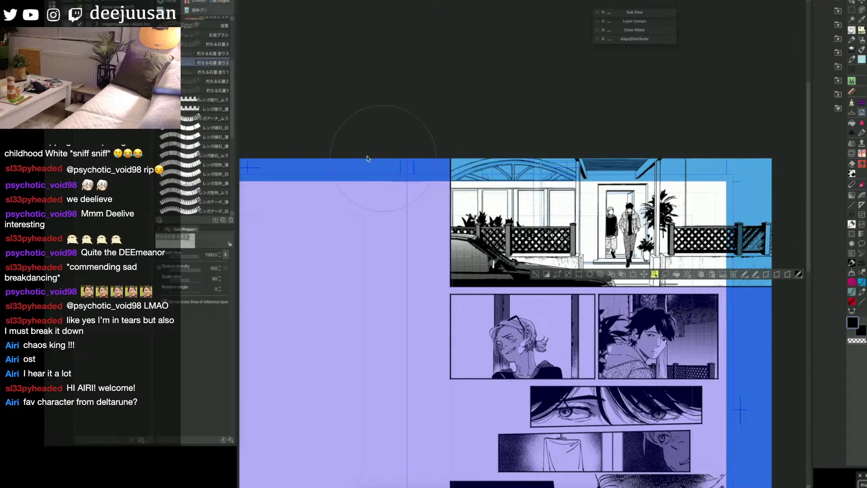
click(208, 44)
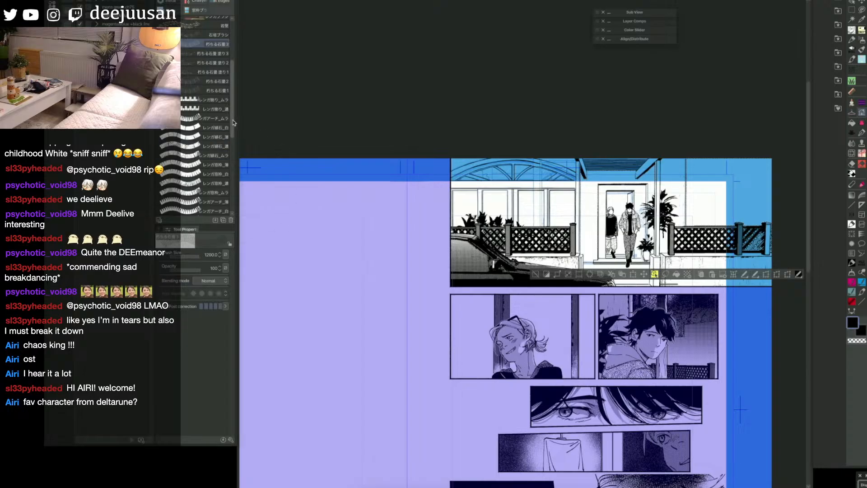
scroll(226, 74, up, 5)
click(213, 31)
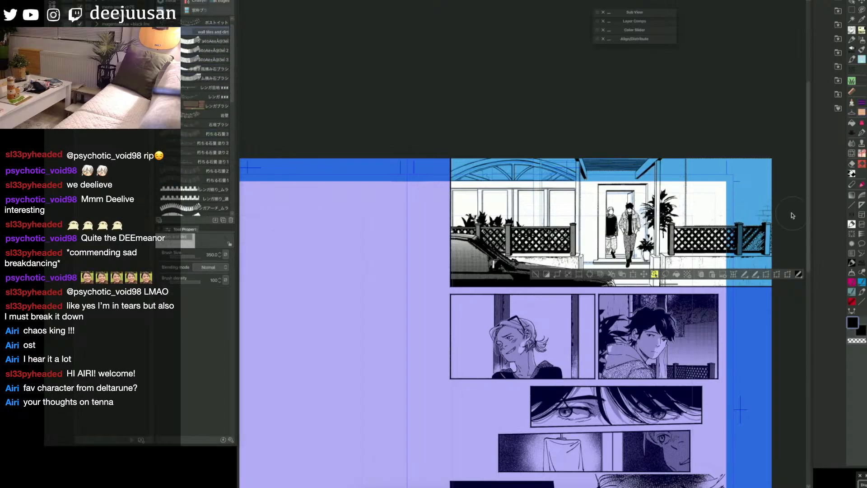
click(212, 41)
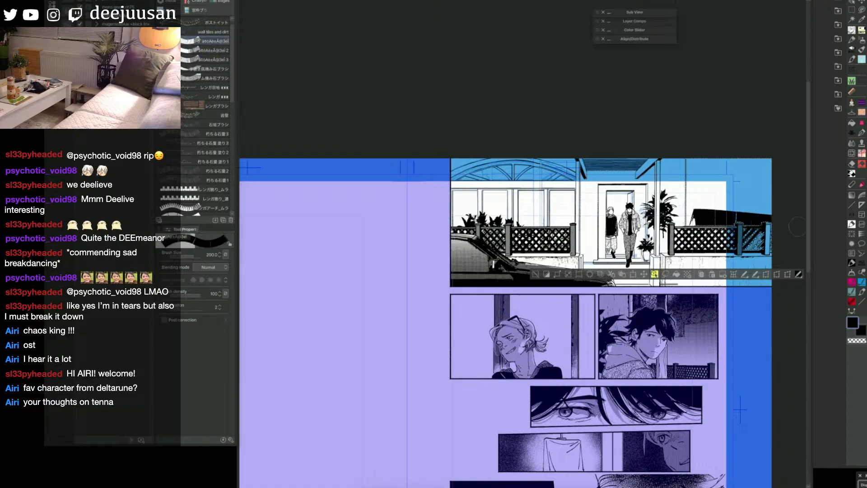
click(206, 34)
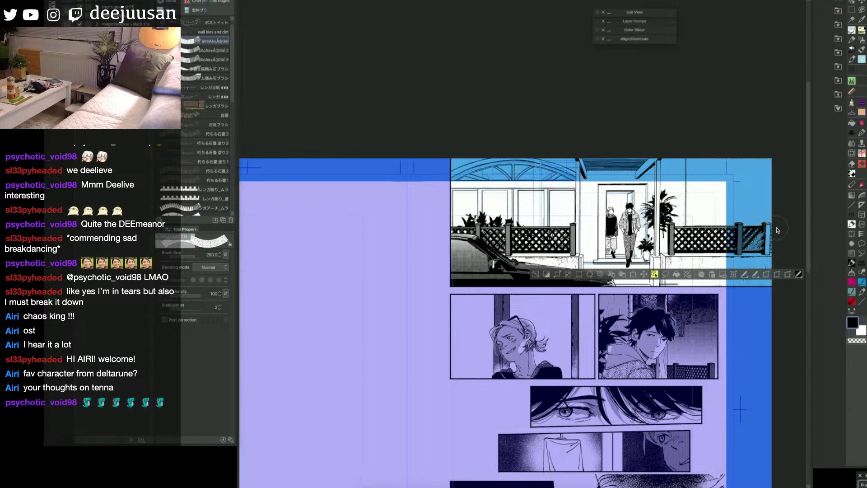
Step: Place a grey-blue cement brick material from the brick material folder into the selected house walls
click(838, 24)
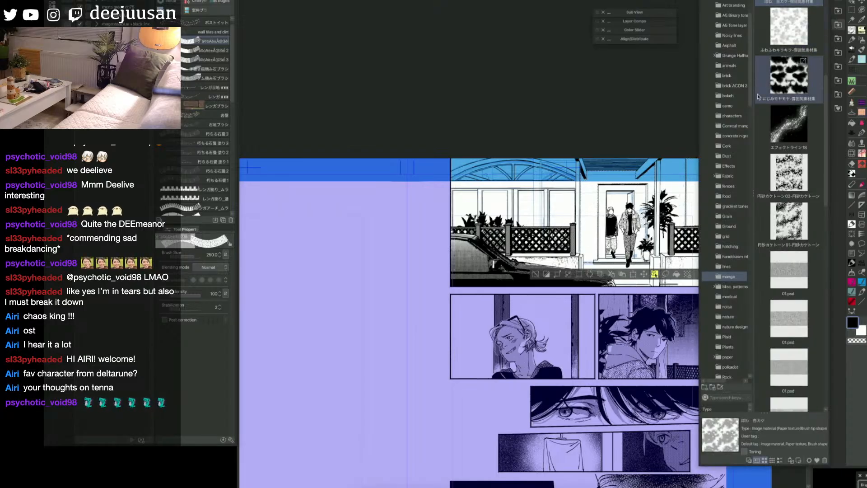
drag(751, 101, 750, 101)
click(739, 76)
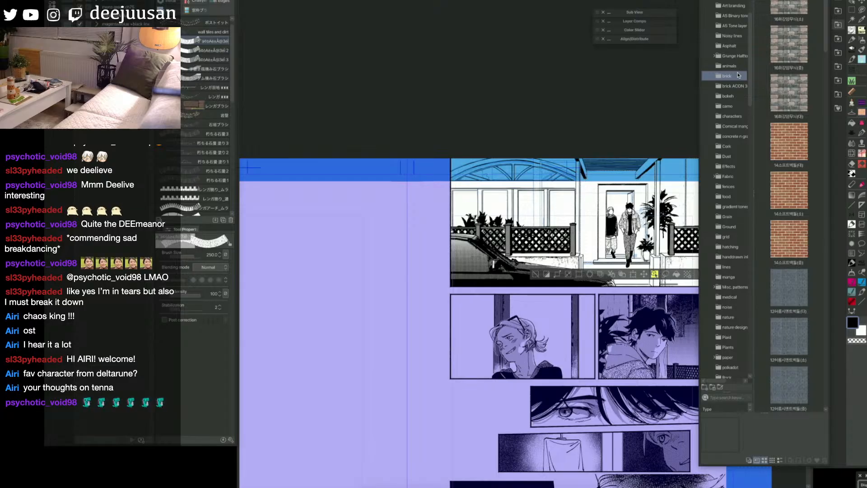
drag(789, 289, 669, 229)
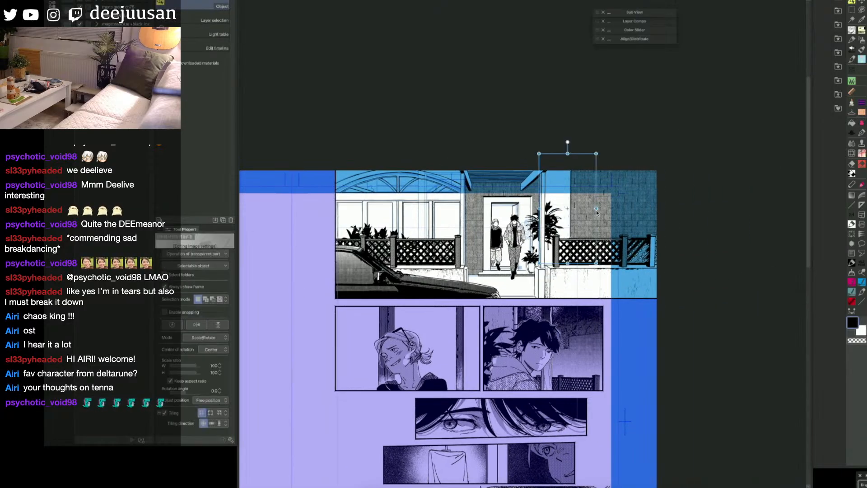
Step: Scale the tiled brick pattern down to 67% and rotate it slightly to fit the walls
mouse_move(597, 209)
mouse_down()
mouse_move(611, 210)
mouse_move(585, 210)
mouse_up()
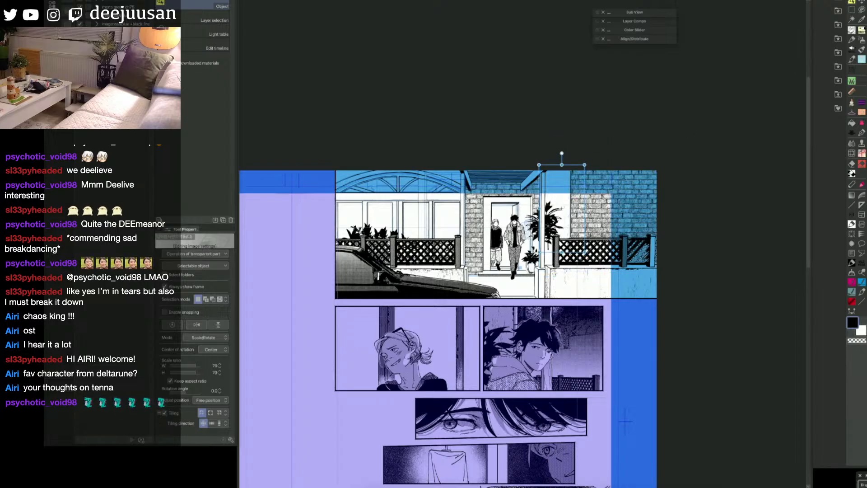
drag(585, 208, 579, 208)
drag(560, 159, 576, 172)
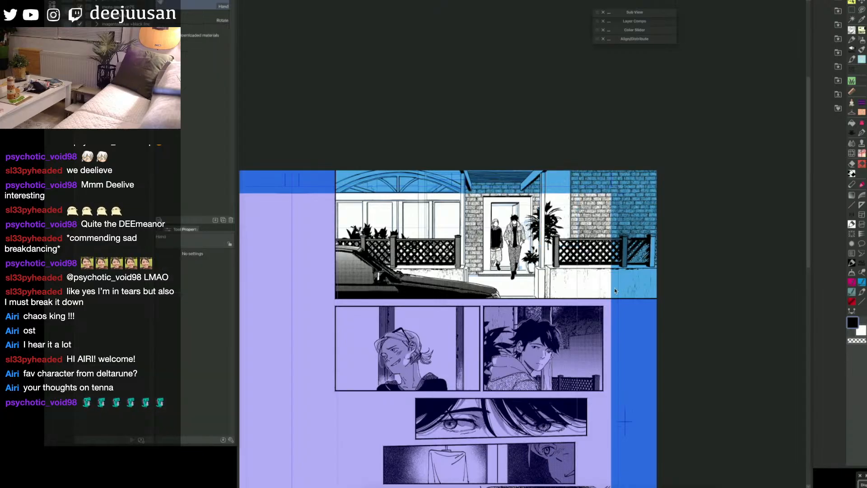
Step: Wear away part of the brick texture with an enlarged textured eraser brush and switch back to the Turnip pen at size 45
drag(564, 279, 595, 286)
key(q)
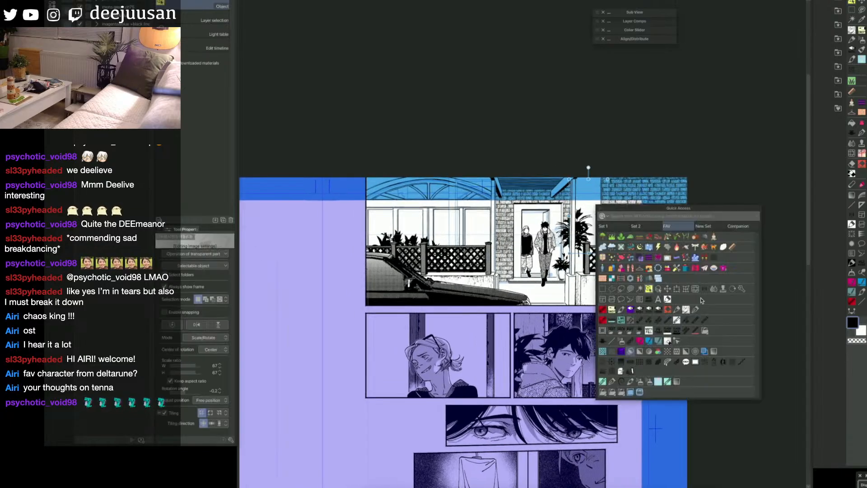
click(639, 321)
key(])
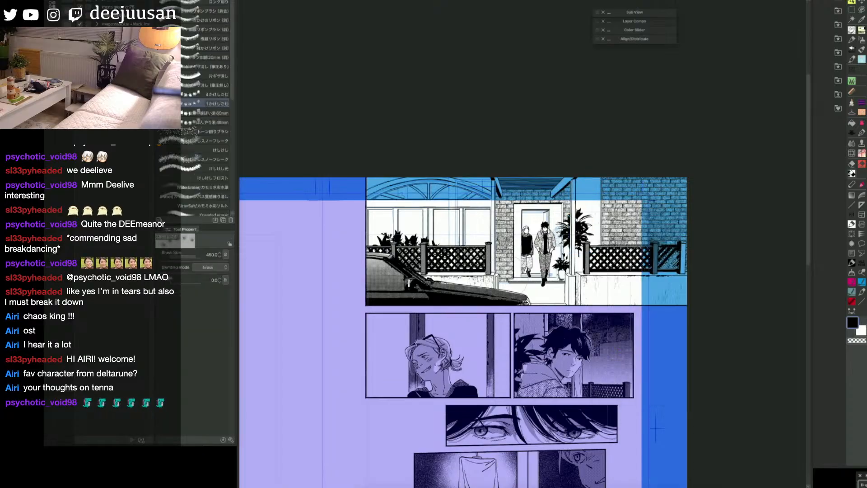
drag(494, 273, 488, 250)
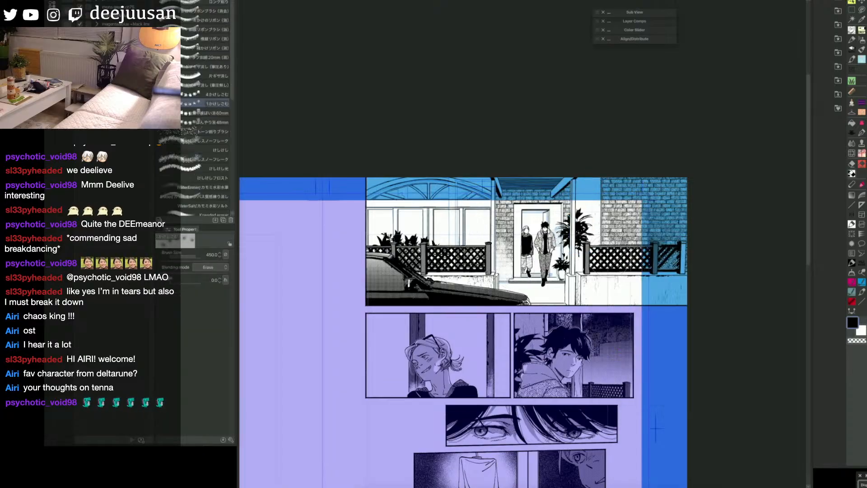
key(q)
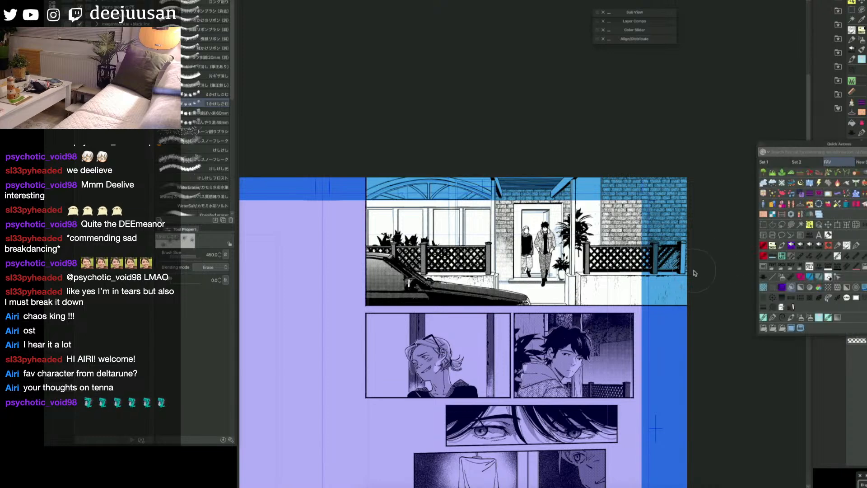
click(800, 247)
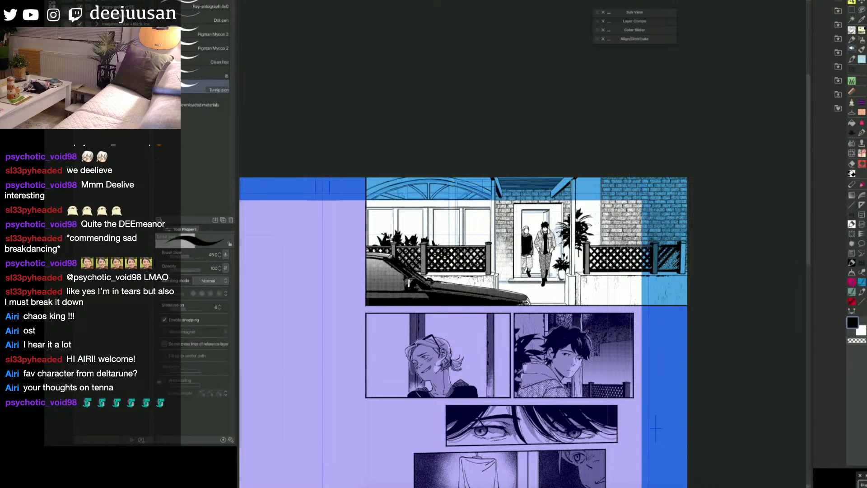
Step: Mark the narrow wall strip between the porch post and the brick wall with a quick-mask brush at size 20
mouse_move(616, 249)
mouse_down()
mouse_move(643, 256)
mouse_move(648, 271)
mouse_move(703, 252)
mouse_up()
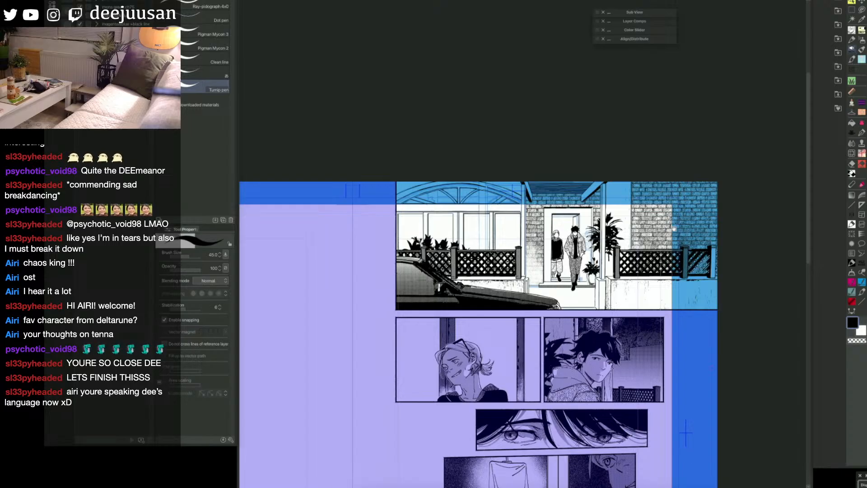
drag(686, 433, 713, 353)
drag(709, 169, 709, 165)
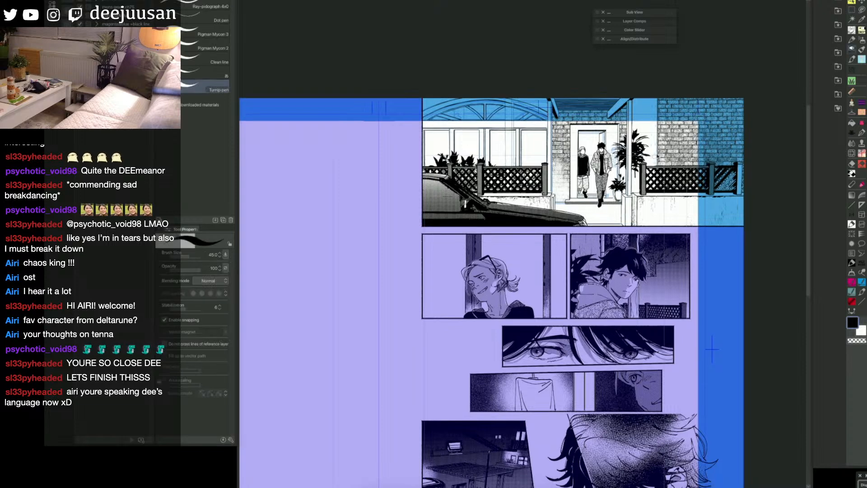
key(g)
click(651, 135)
key(p)
key(q)
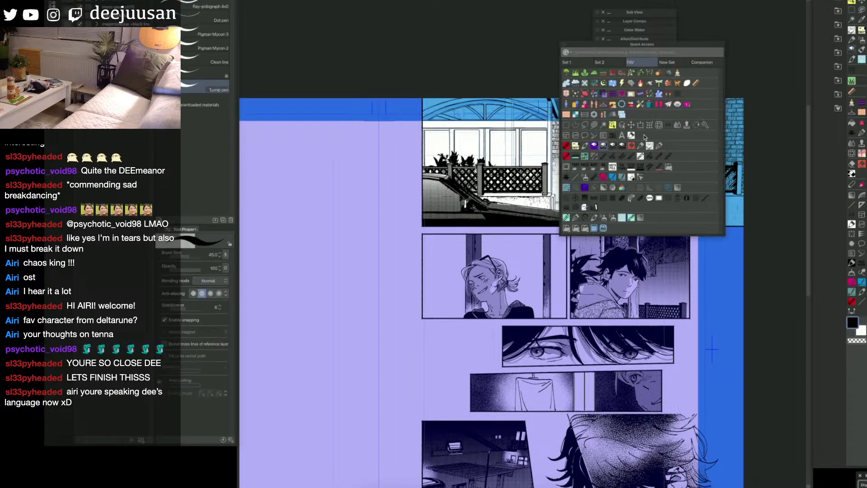
click(654, 148)
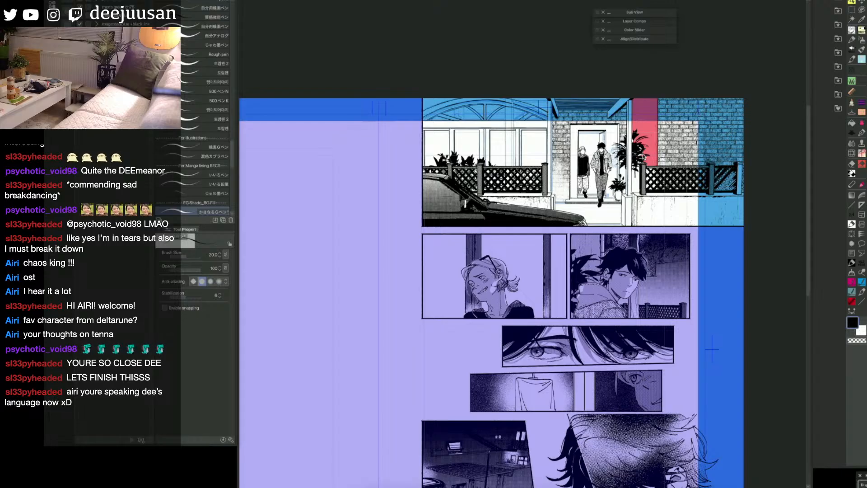
Step: Extend the mask down around the tall potted plant and convert it into a selection
key(F6)
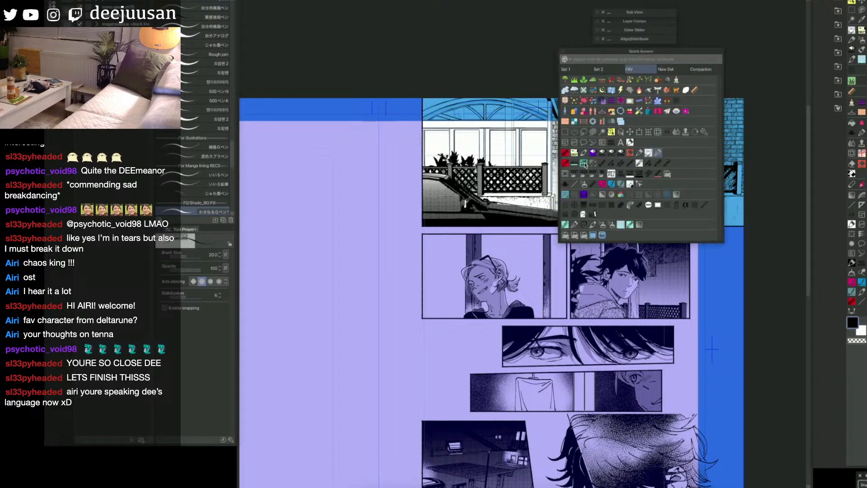
click(604, 159)
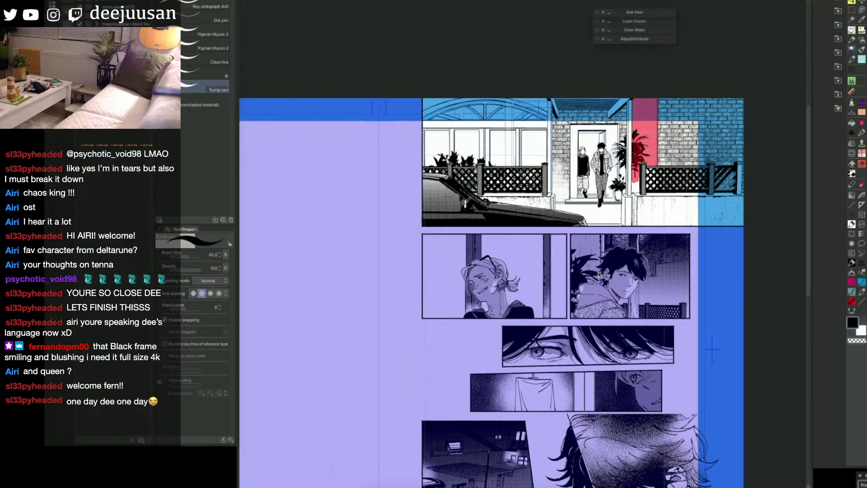
key(g)
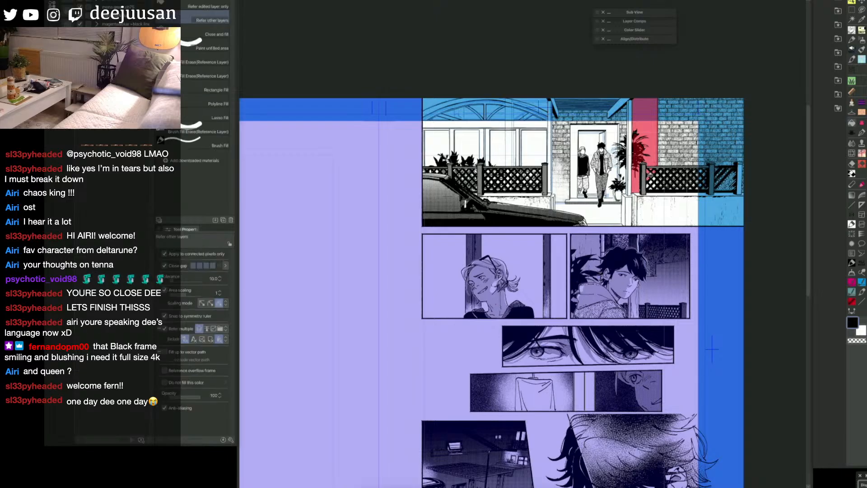
key(p)
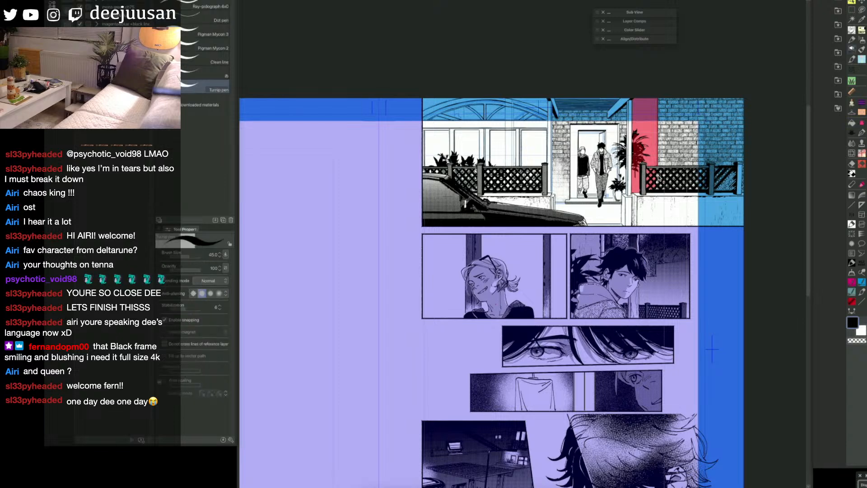
key(q)
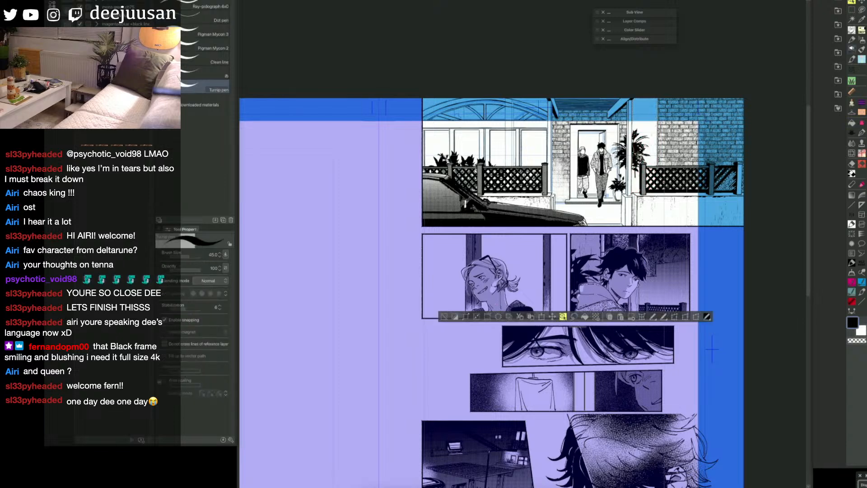
Step: Place a brick pattern material into the selected wall strip beside the porch post
click(839, 12)
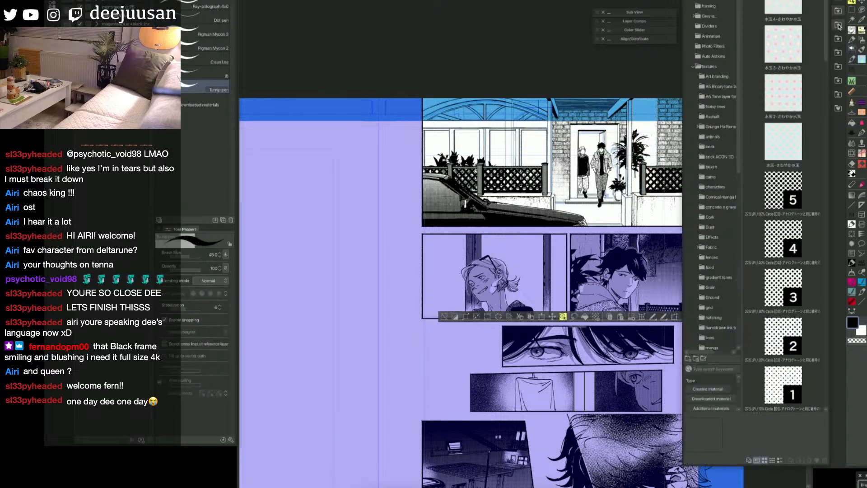
drag(795, 294, 644, 163)
key(space)
drag(645, 256, 594, 267)
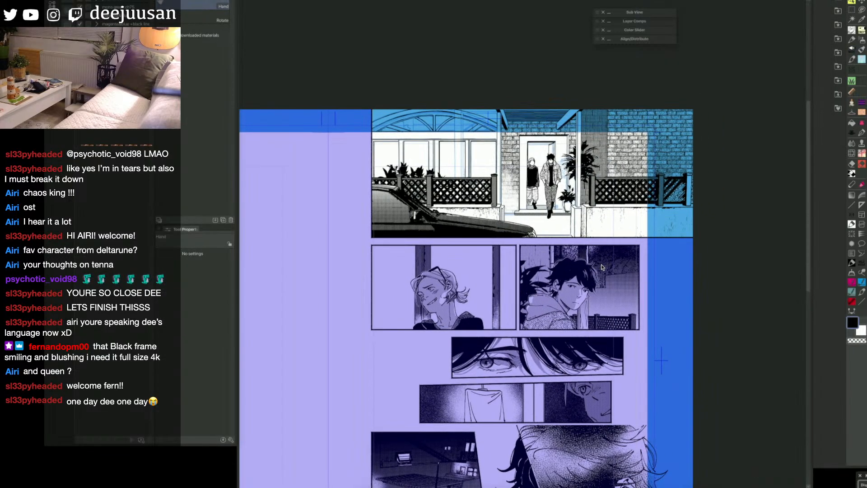
Step: Distort the strip's brick pattern by pulling two corners inward, and switch its transform mode to Skew
click(220, 339)
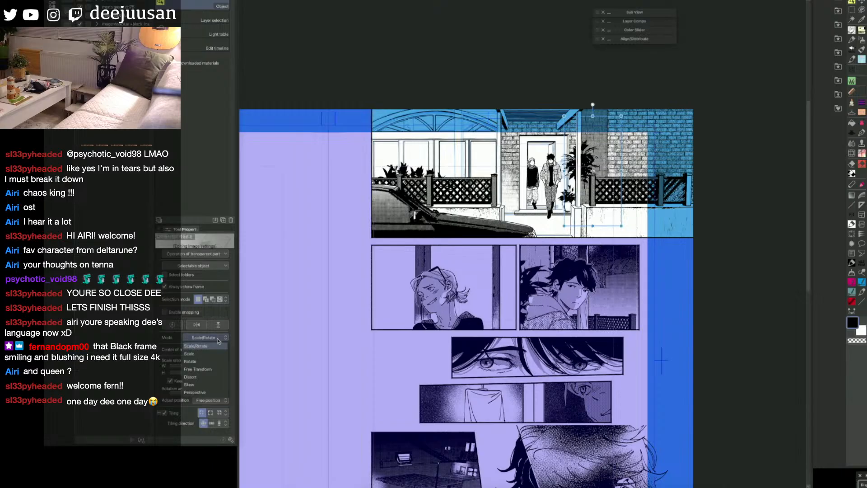
click(214, 375)
drag(565, 227, 564, 196)
drag(566, 116, 564, 127)
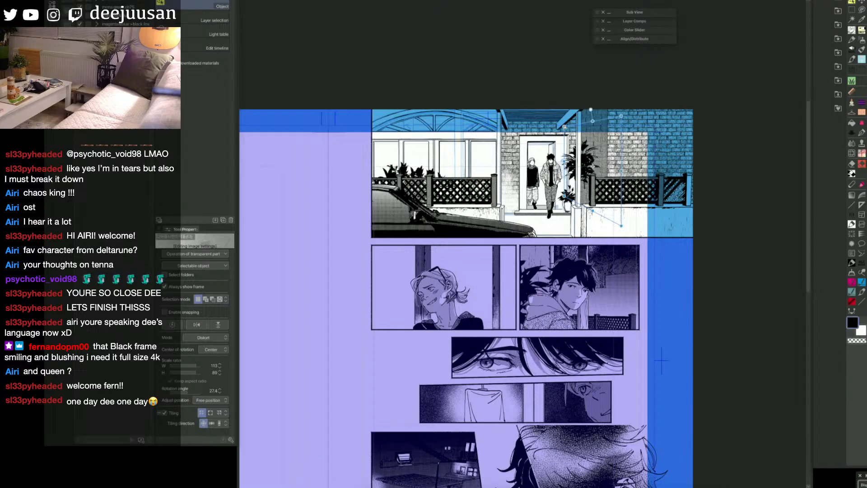
click(217, 339)
click(226, 369)
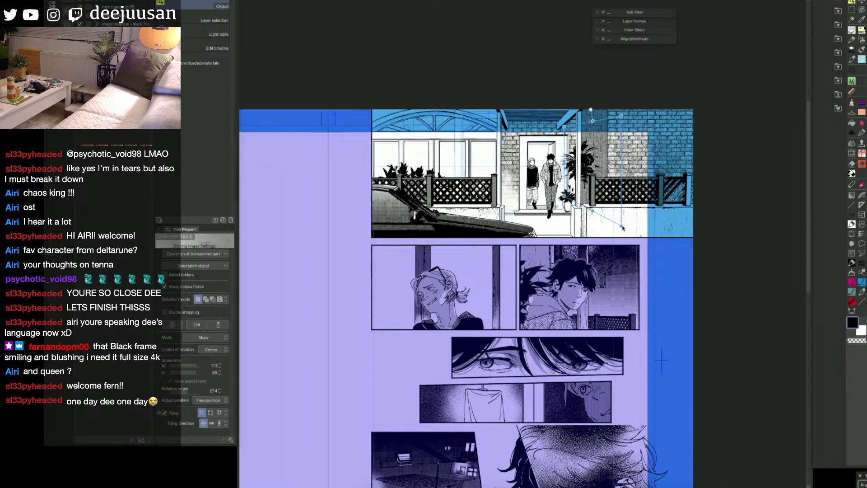
Step: Scale the strip's brick pattern down to about 65% and move it onto the narrow wall in Scale/Rotate mode
click(205, 338)
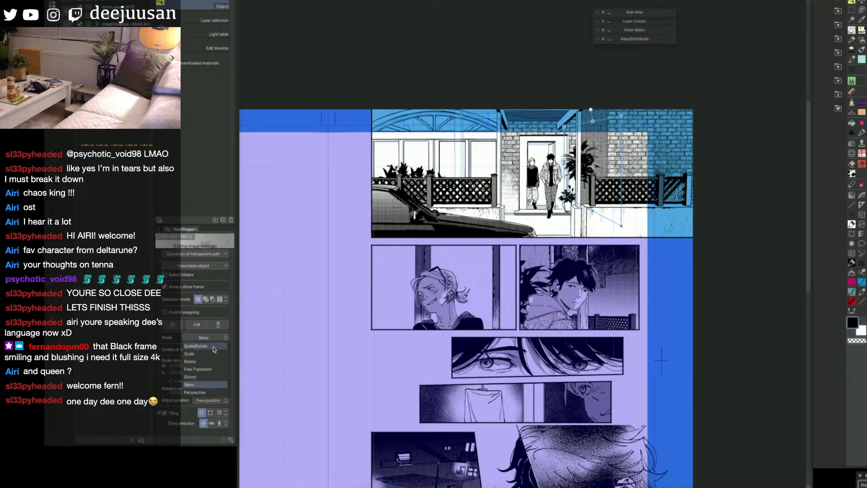
click(211, 349)
drag(611, 170, 601, 167)
drag(581, 111, 580, 128)
Step: Adjust the brick pattern's corners in Perspective mode so its rows follow the receding side wall
click(204, 338)
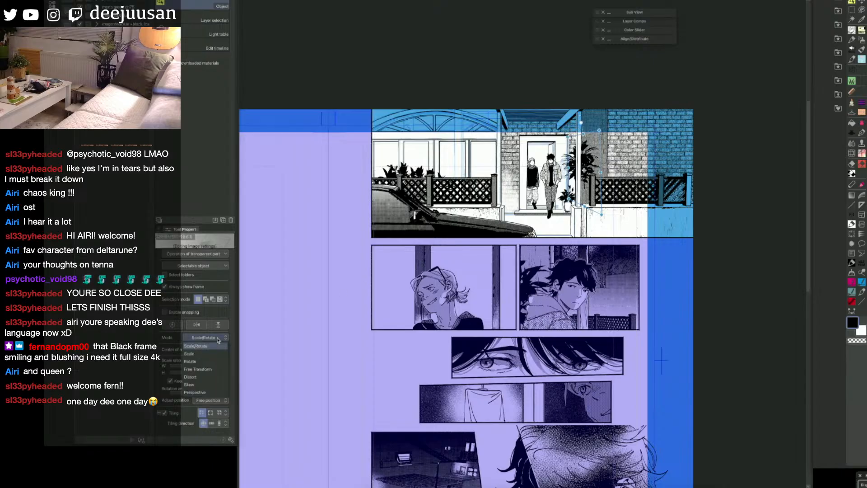
click(206, 392)
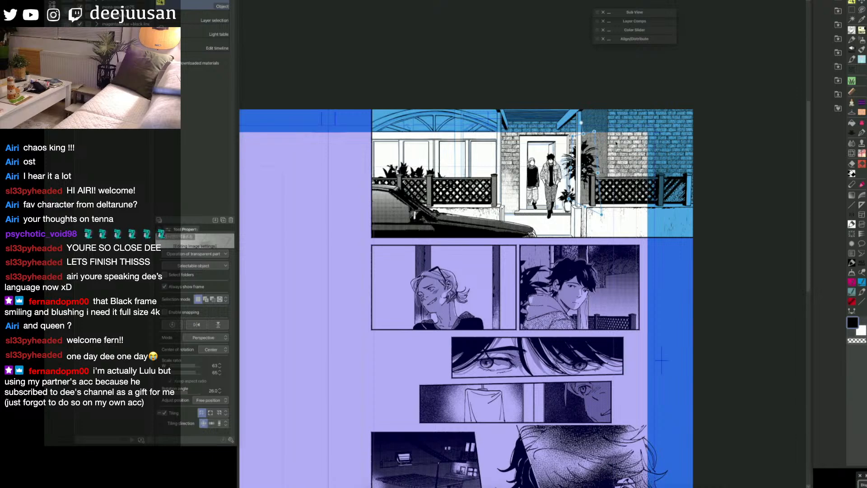
drag(594, 131, 568, 142)
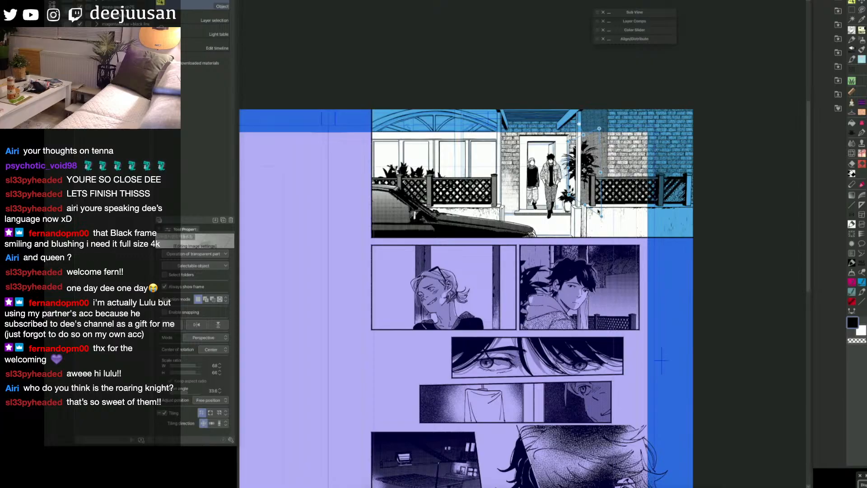
drag(569, 168, 575, 168)
key(ctrl+z)
drag(568, 168, 569, 170)
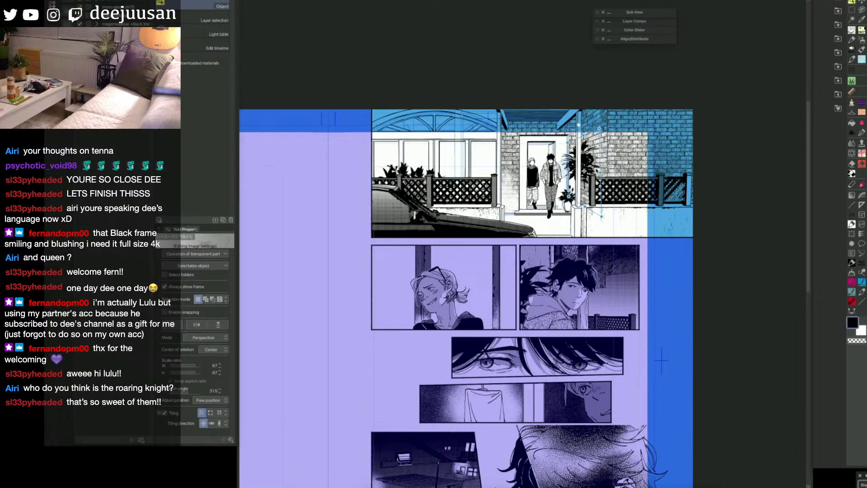
drag(600, 128, 589, 117)
key(space)
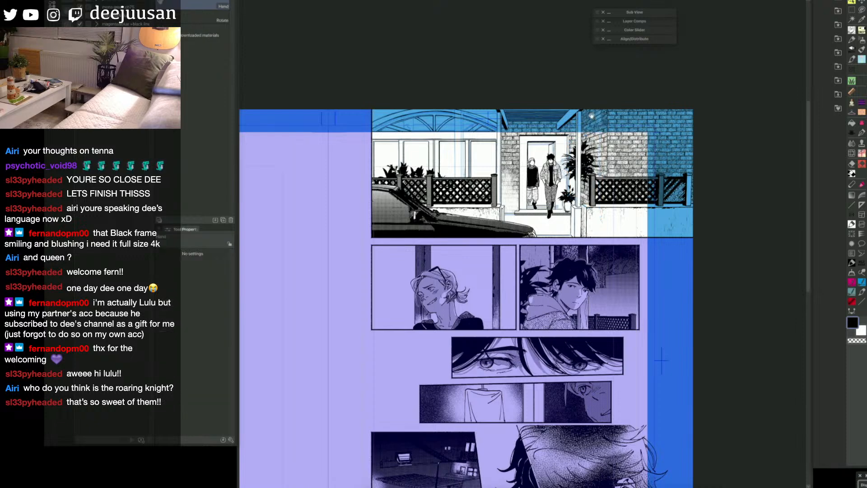
drag(650, 295, 673, 288)
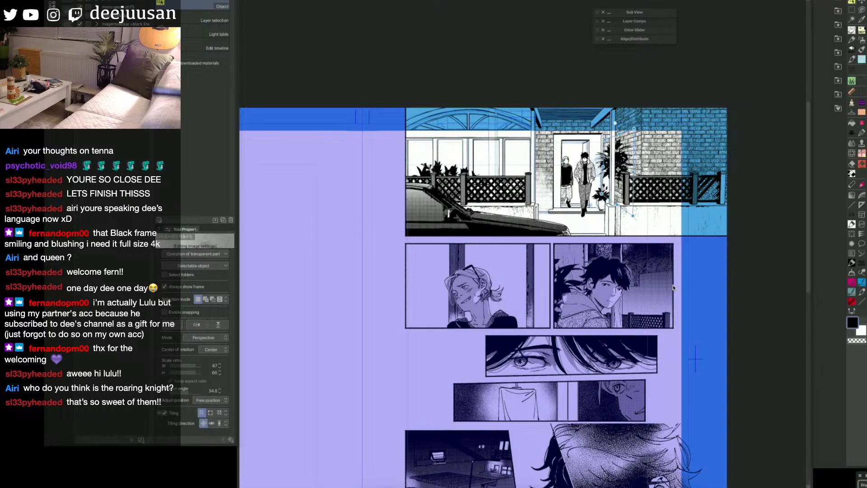
key(space)
drag(599, 265, 608, 268)
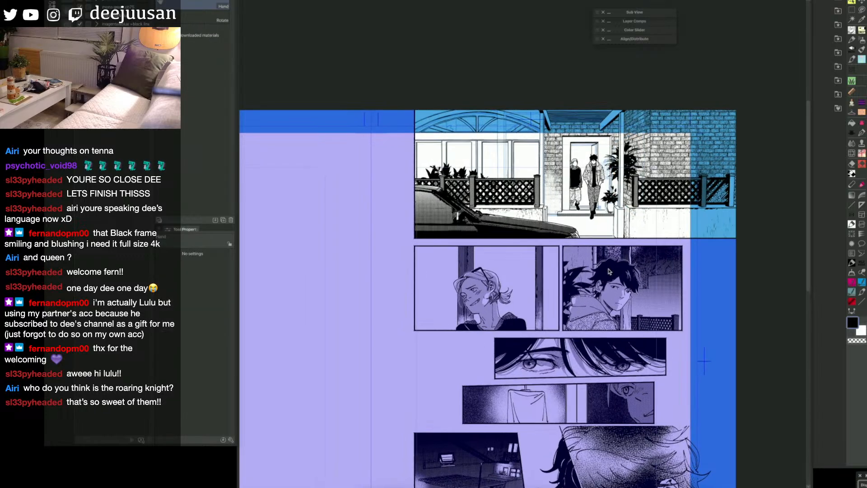
Step: Wear away part of the side wall's brick texture with a textured eraser brush at size 600
key(q)
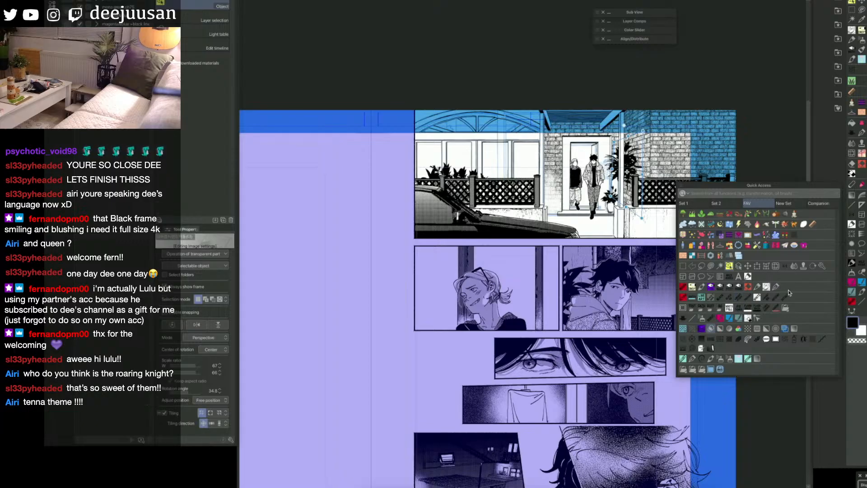
click(749, 319)
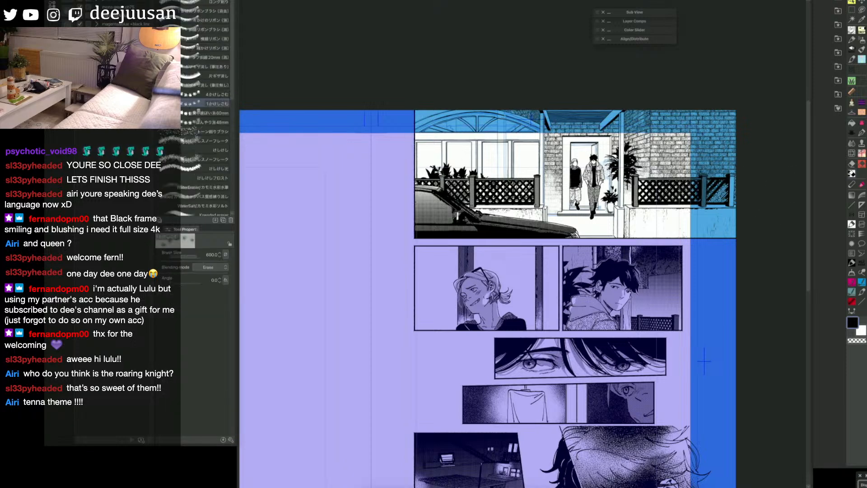
key(g)
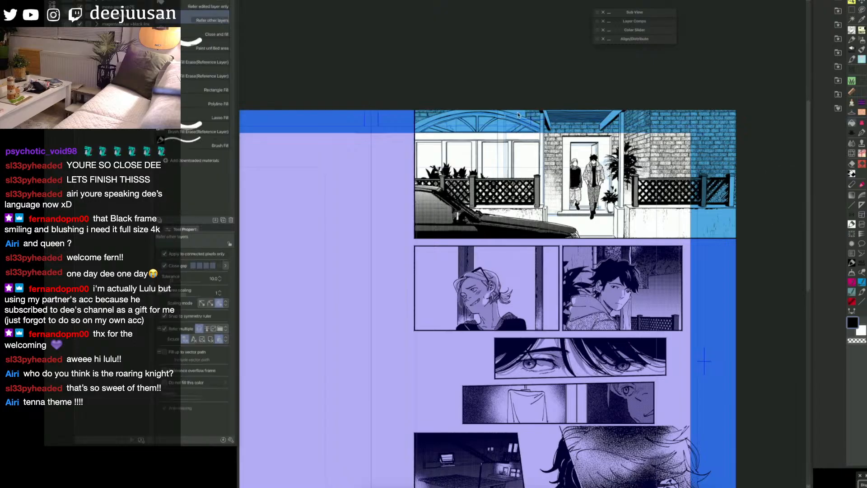
key(e)
Step: Switch to a textured inking pen at size 25 for the house front
key(q)
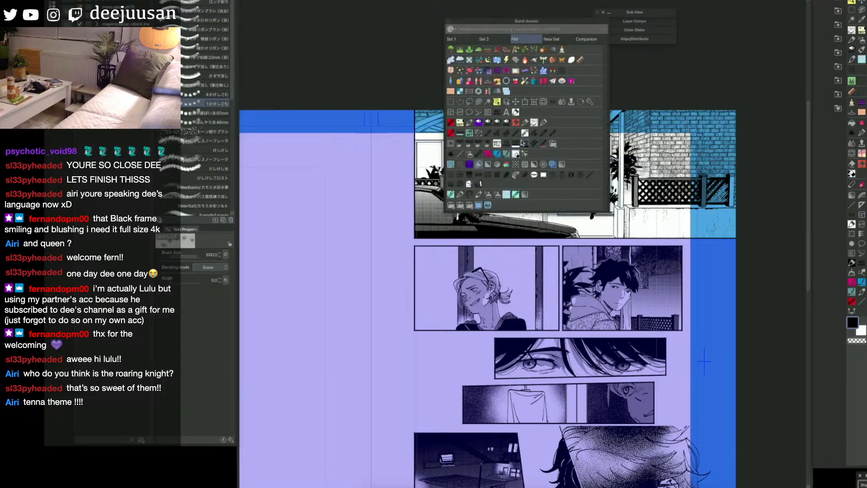
click(480, 120)
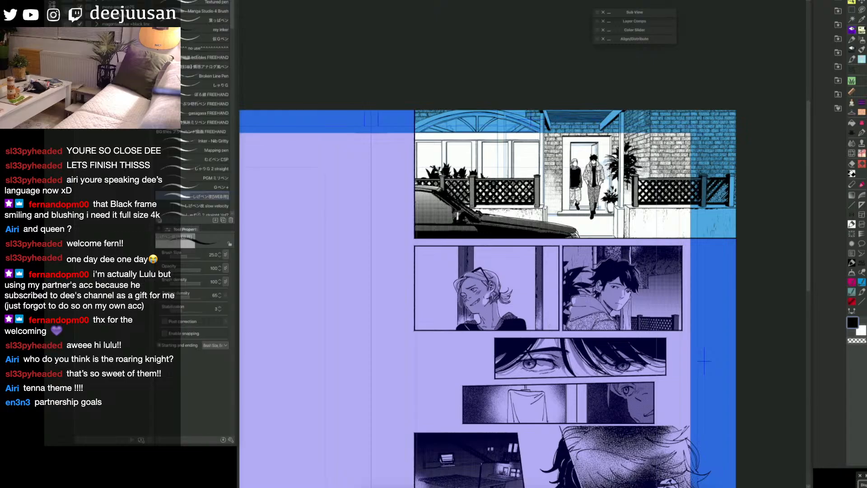
key(g)
key(p)
drag(704, 361, 746, 369)
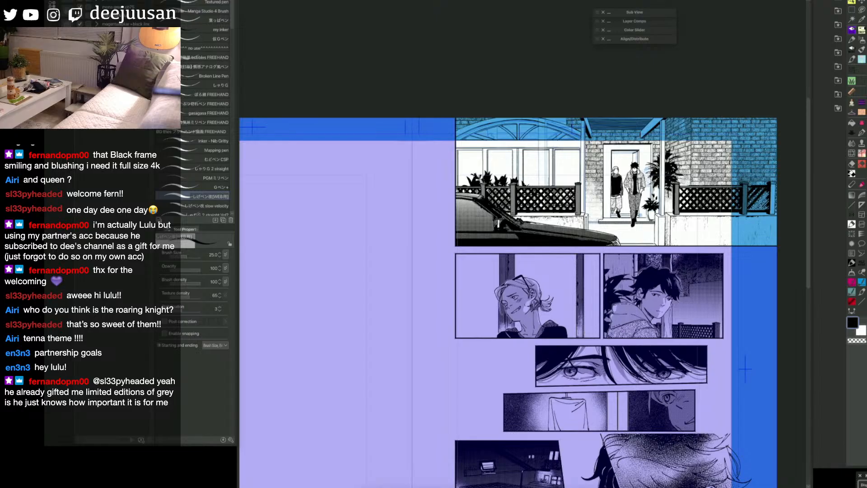
Step: Check the toned top panel against the whole page and save the file
key(super+minus)
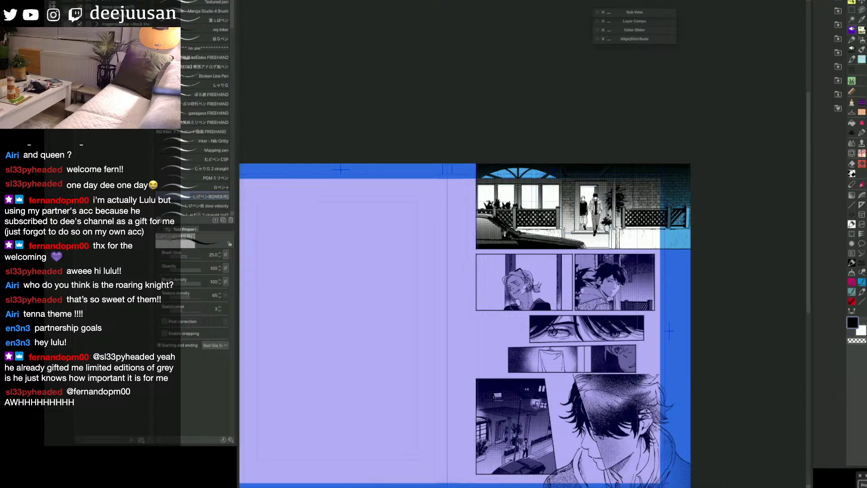
drag(715, 338, 732, 347)
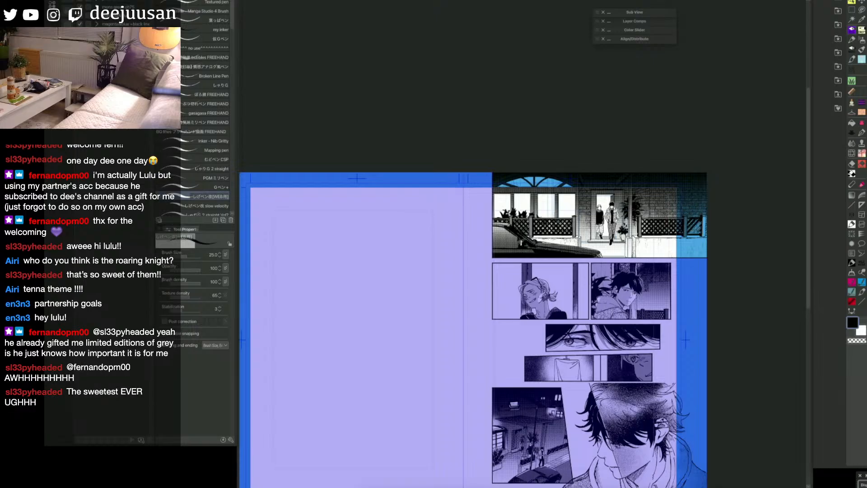
scroll(699, 264, up, 1)
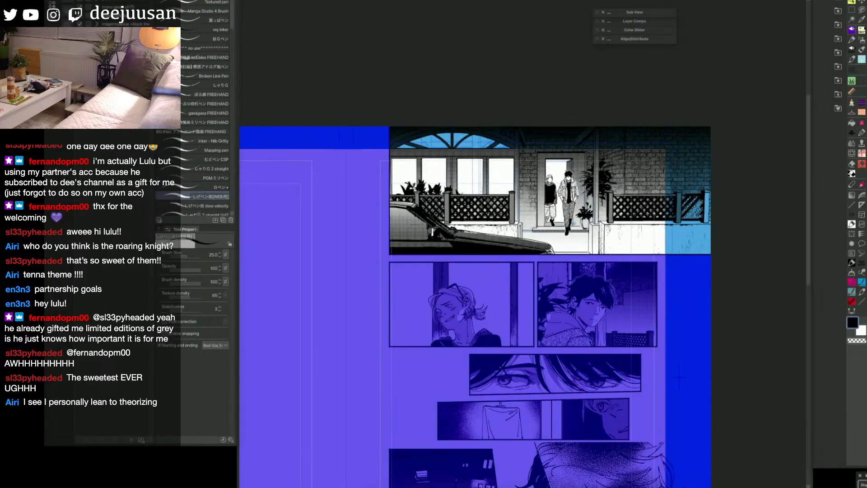
key(space)
drag(679, 376, 716, 395)
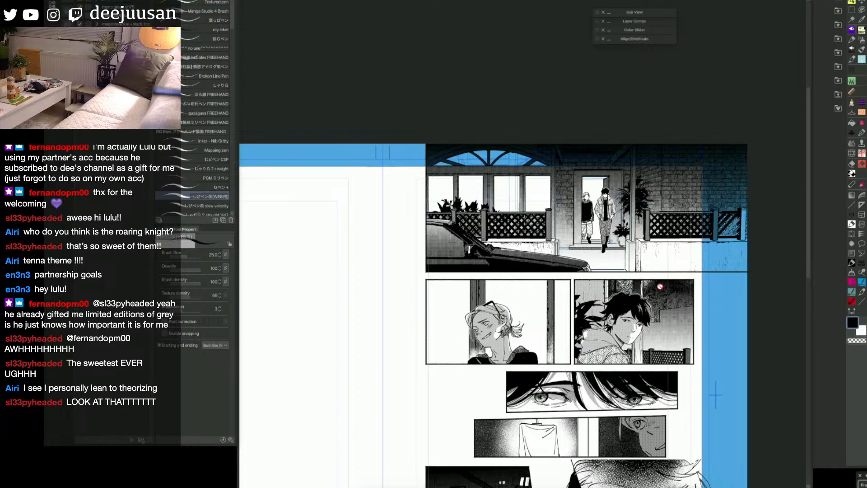
key(super+s)
key(super+s)
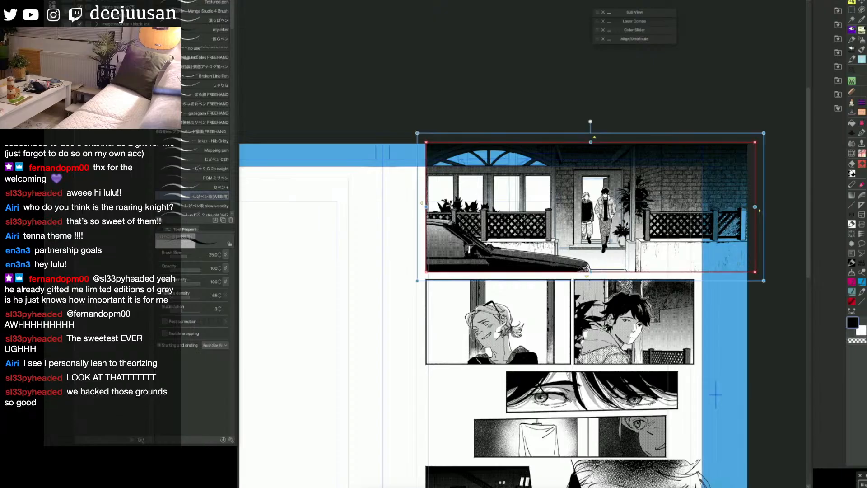
Step: Try a 60% manga gradient rising from below the top panel across its lower wall
key(super+shift+d)
key(q)
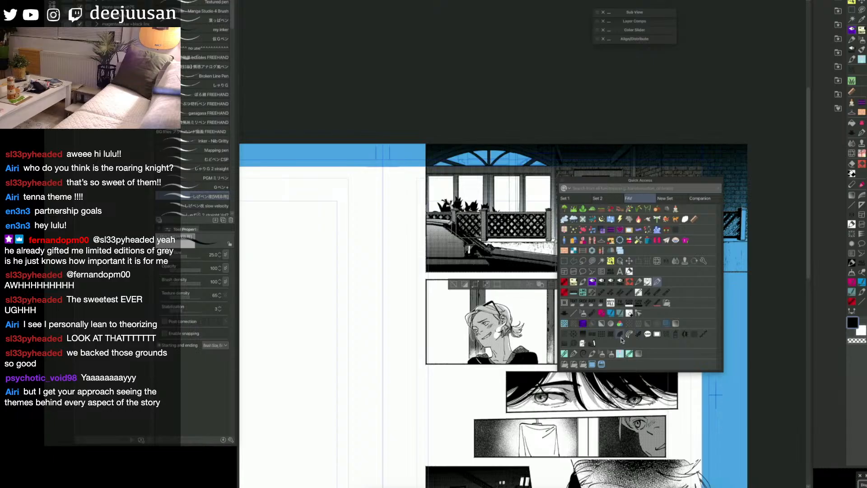
click(676, 323)
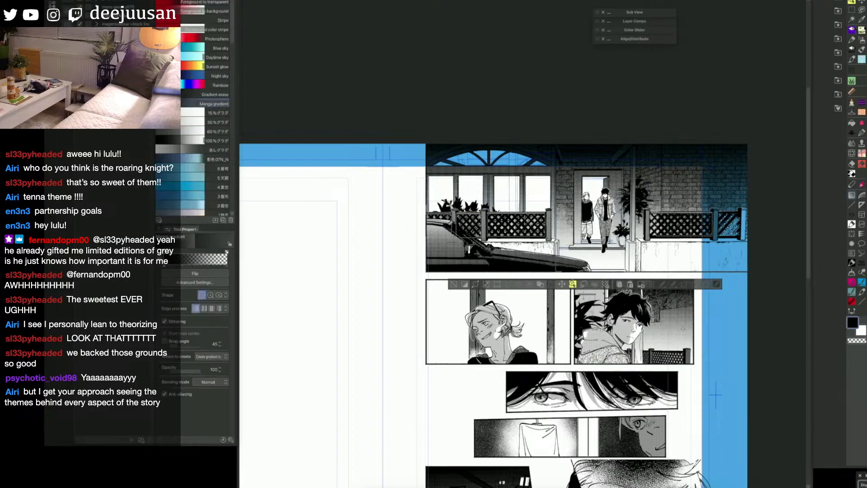
click(219, 132)
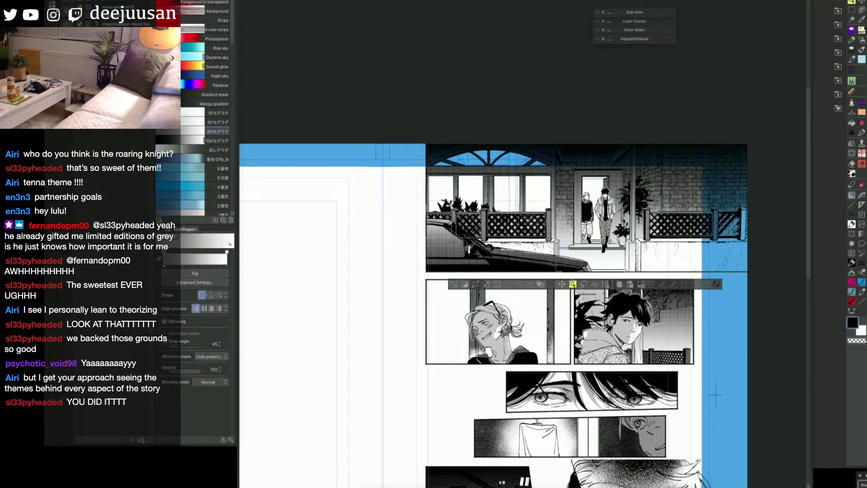
drag(664, 304, 659, 246)
key(ctrl+z)
key(ctrl+z)
drag(656, 342, 648, 241)
key(ctrl+z)
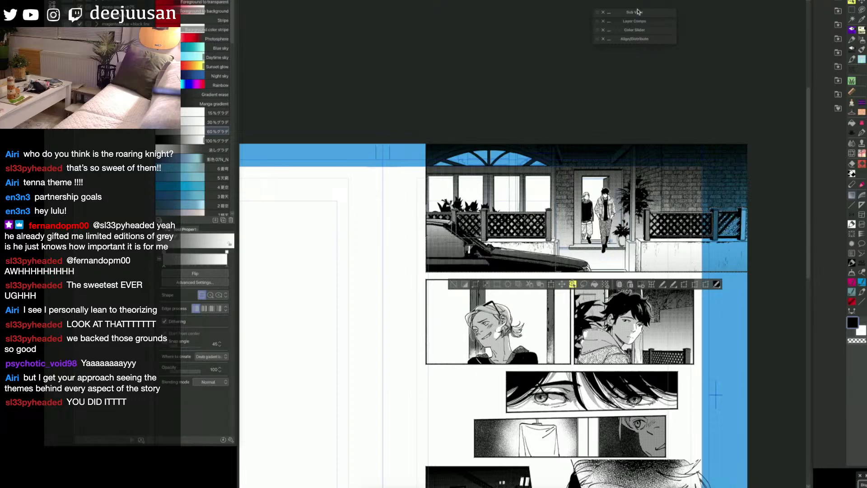
Step: Adjust the existing gradient fill over the top panel with the Object tool so it runs vertically
key(o)
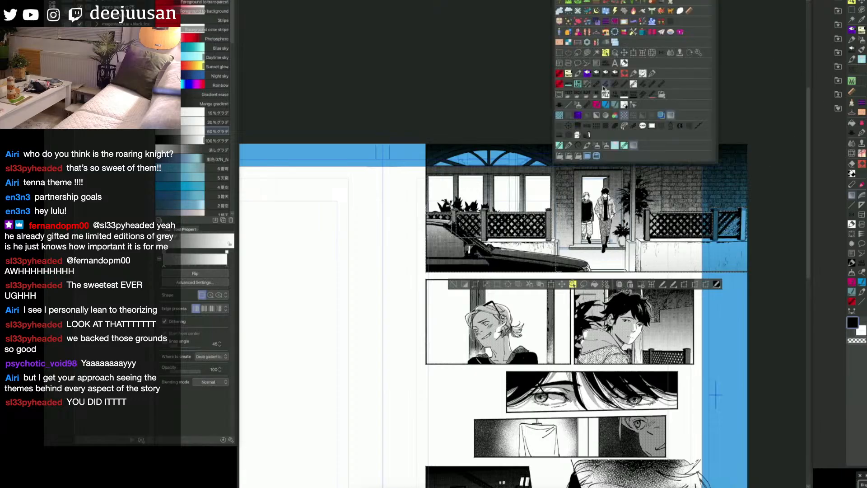
drag(655, 358, 648, 319)
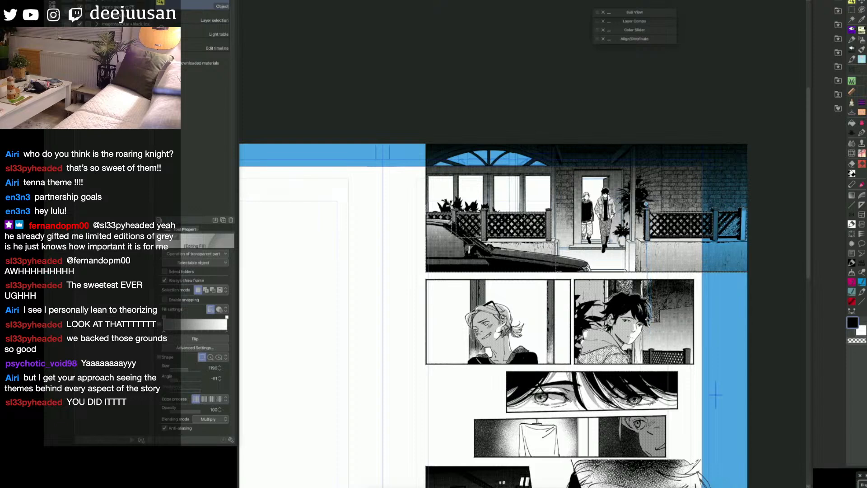
drag(646, 204, 648, 279)
Step: Brush over the low front walls with a soft textured brush at size 450, undoing all but the first stroke
key(q)
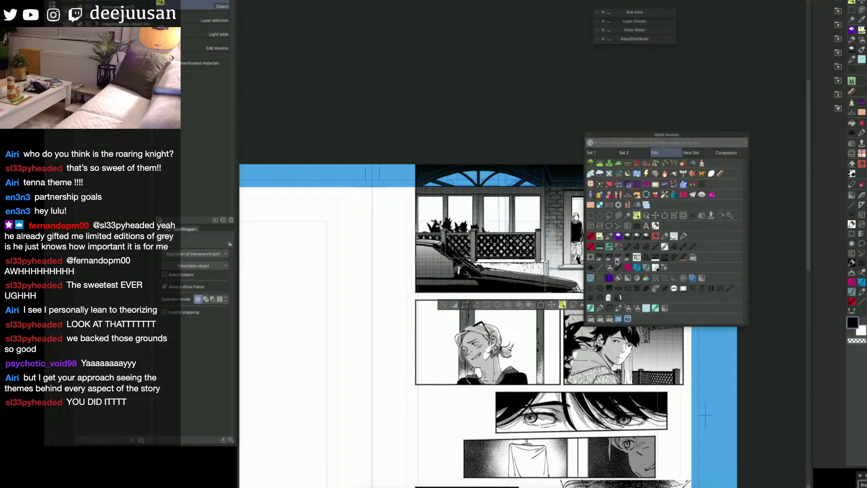
click(589, 287)
key(])
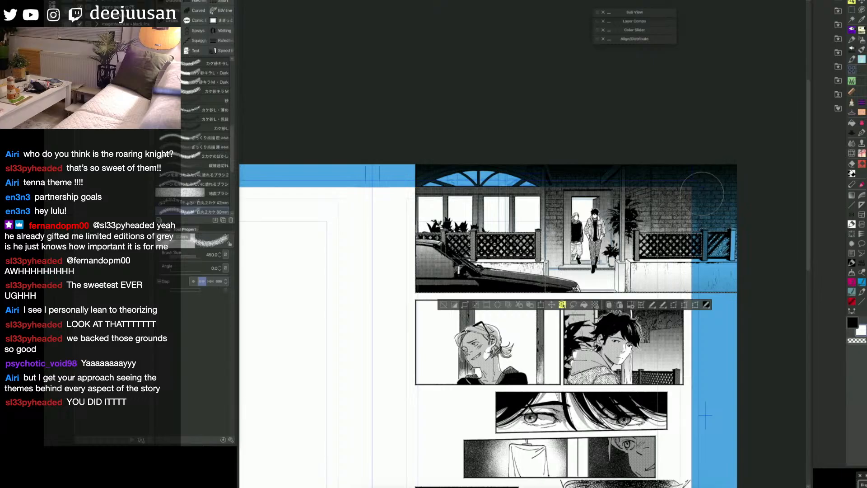
mouse_move(678, 259)
mouse_down()
mouse_move(636, 249)
mouse_move(705, 274)
mouse_move(723, 264)
mouse_up()
drag(536, 262, 474, 283)
key(ctrl+z)
key(ctrl+z)
key(ctrl+y)
key(ctrl+d)
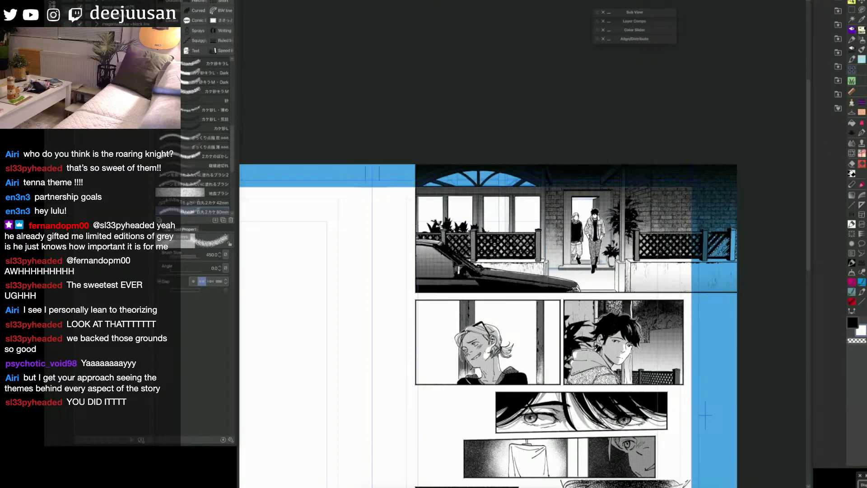
Step: Dab soft light spots on the top panel's upper edge, one over the side wall and a smaller one at size 300 above the arched window
key(])
drag(700, 169, 698, 165)
key([)
drag(503, 160, 507, 162)
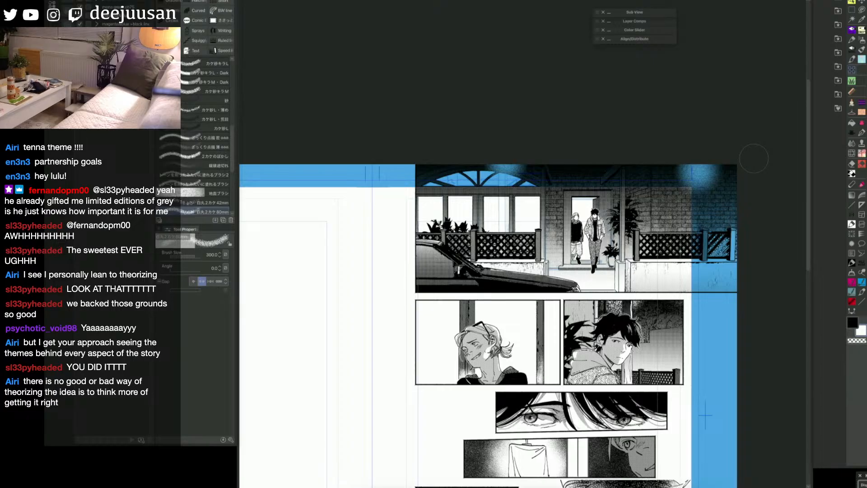
Step: Mask the front path below the doorstep as a selection and bring up the ground brushes
key(w)
click(588, 282)
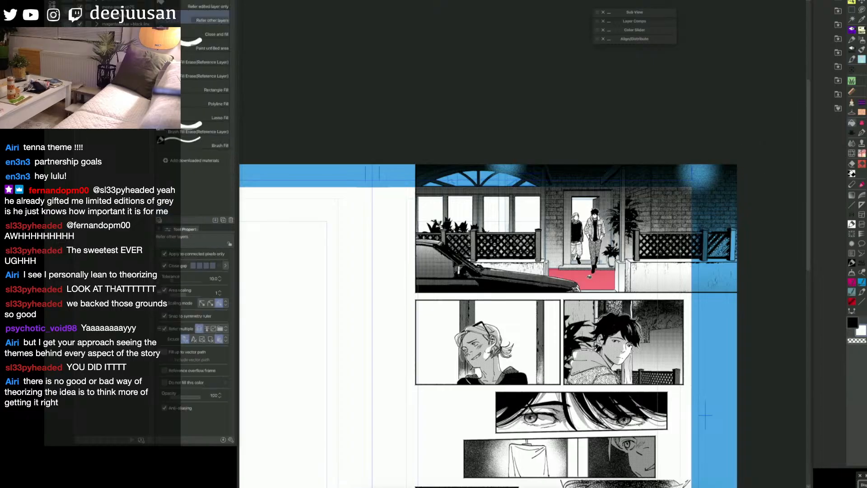
key(F6)
click(603, 207)
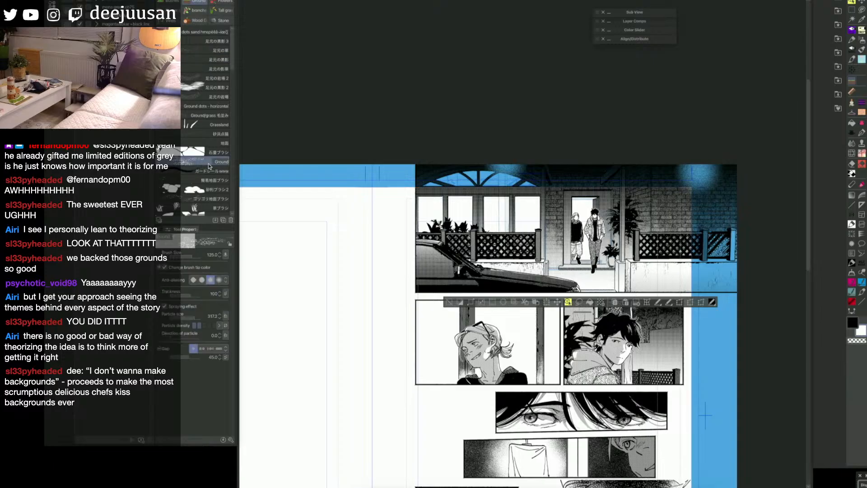
Step: Paint stone paving across the selected front path with the 石畳ブラシ brush at size 60
click(222, 154)
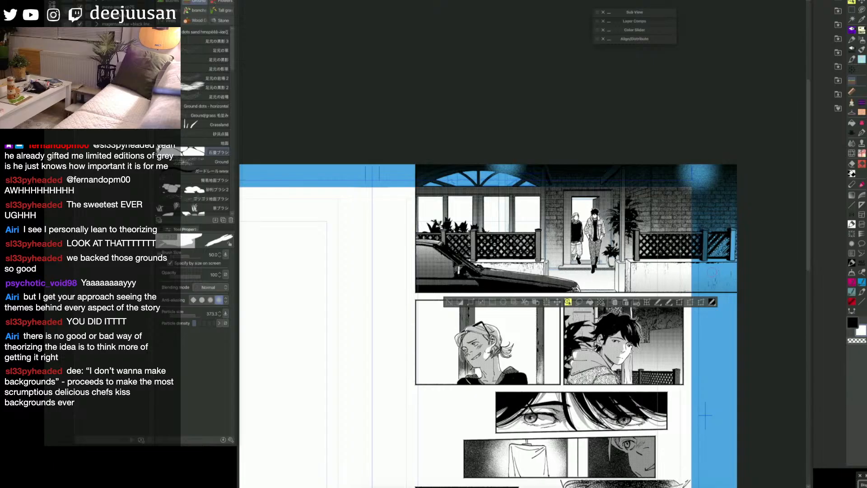
drag(554, 272, 610, 272)
key(ctrl+z)
key([)
key(])
key(])
key(])
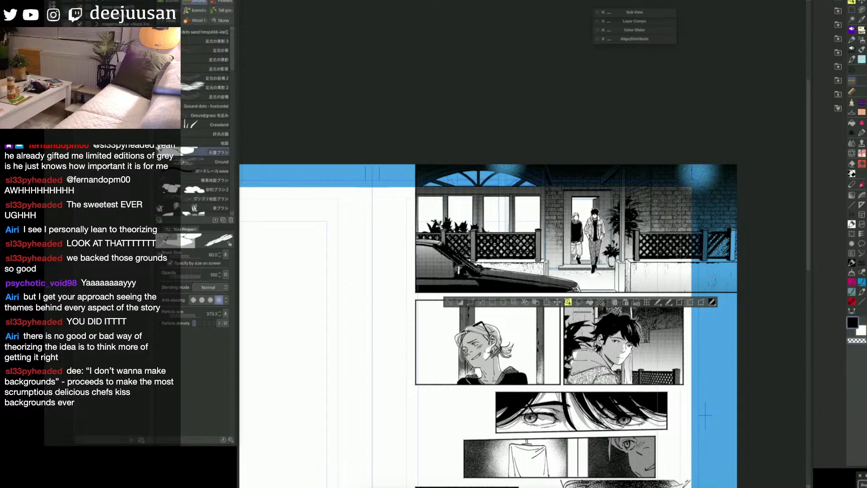
mouse_move(555, 274)
mouse_down()
mouse_move(614, 274)
mouse_move(611, 284)
mouse_up()
key(bracketleft)
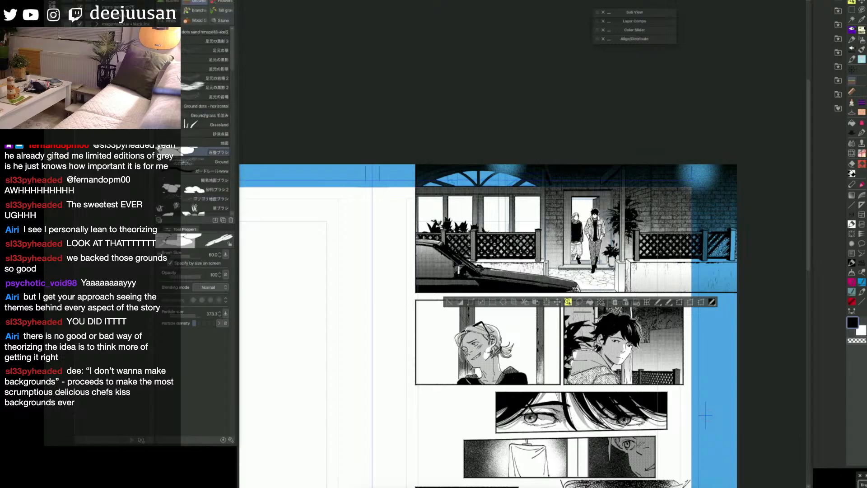
Step: Clear the selection and examine the paved top panel against the whole page and the other panels
key(ctrl+minus)
key(space)
drag(702, 404, 679, 240)
key(ctrl+d)
key(space)
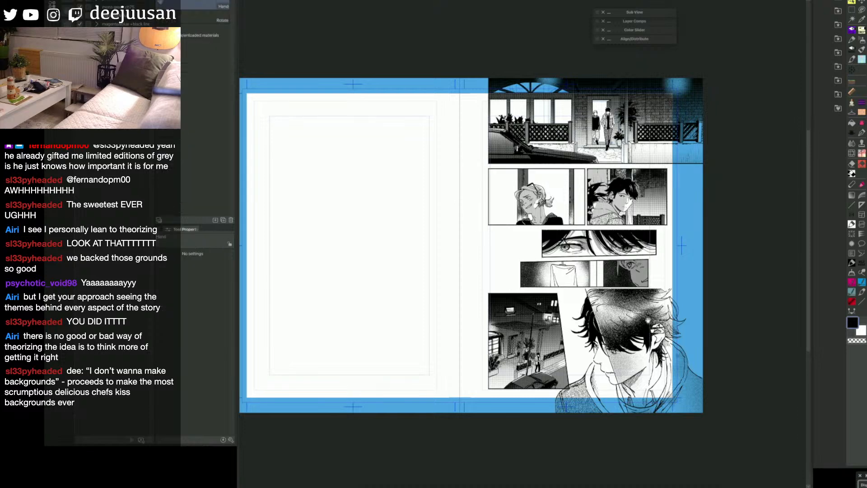
drag(722, 365, 701, 368)
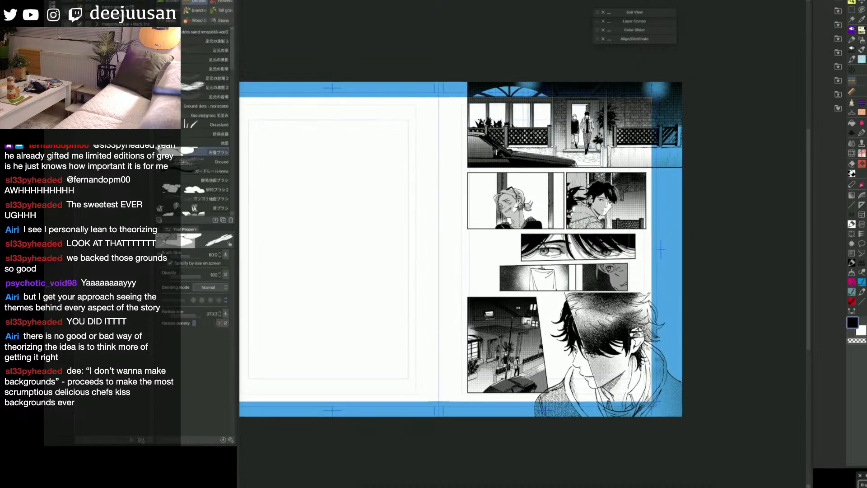
key(ctrl+plus)
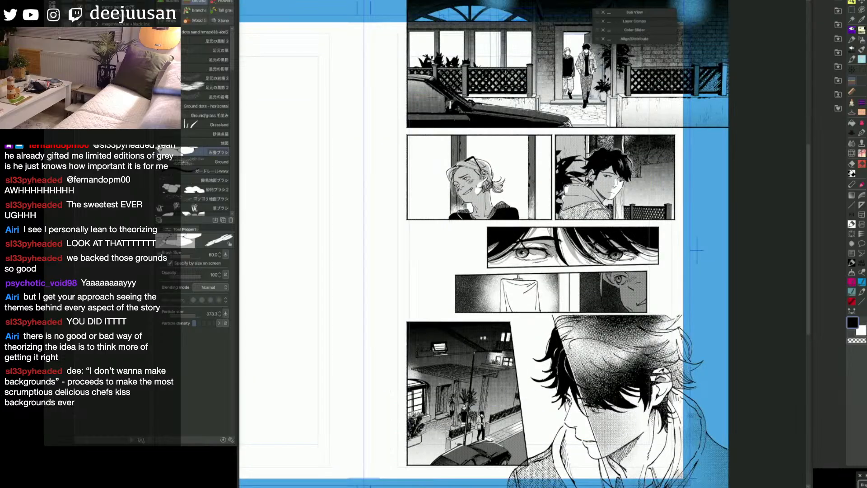
key(ctrl+plus)
key(ctrl+plus)
key(ctrl+plus)
key(ctrl+minus)
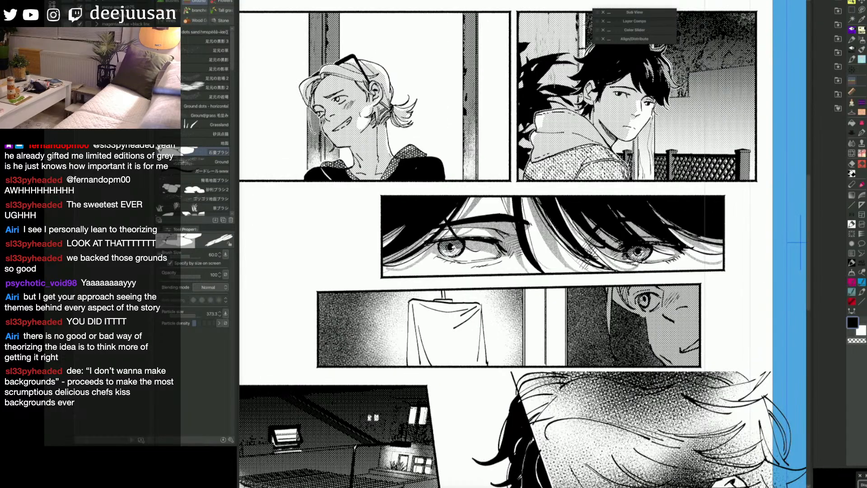
key(ctrl+minus)
key(ctrl+minus)
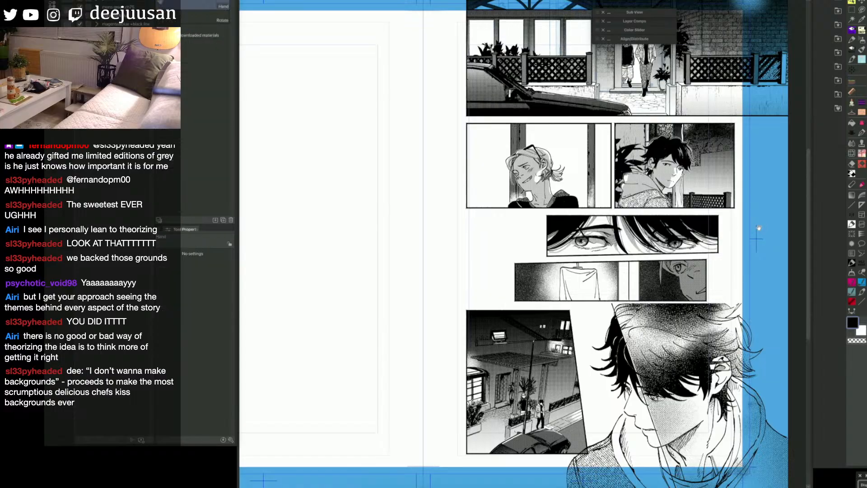
drag(754, 233, 697, 327)
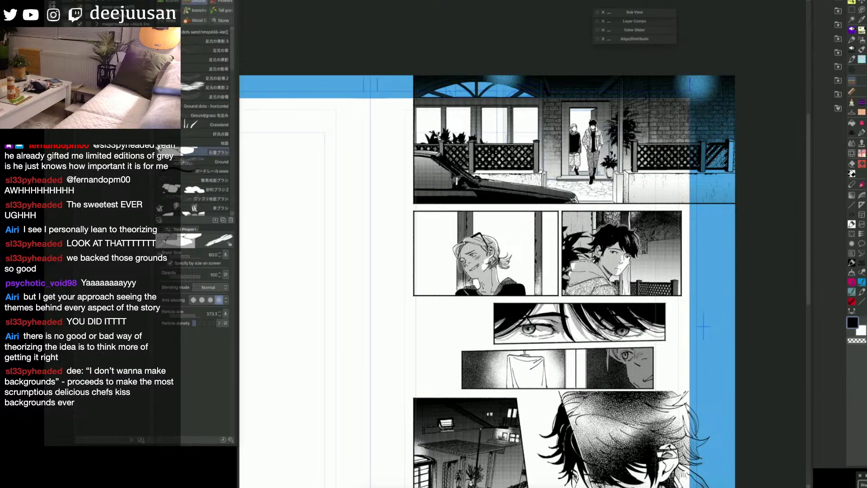
Step: Pick out the layers of the top panel and the dark-haired man's panel with the Object tool
key(super+w)
click(582, 165)
key(q)
click(711, 152)
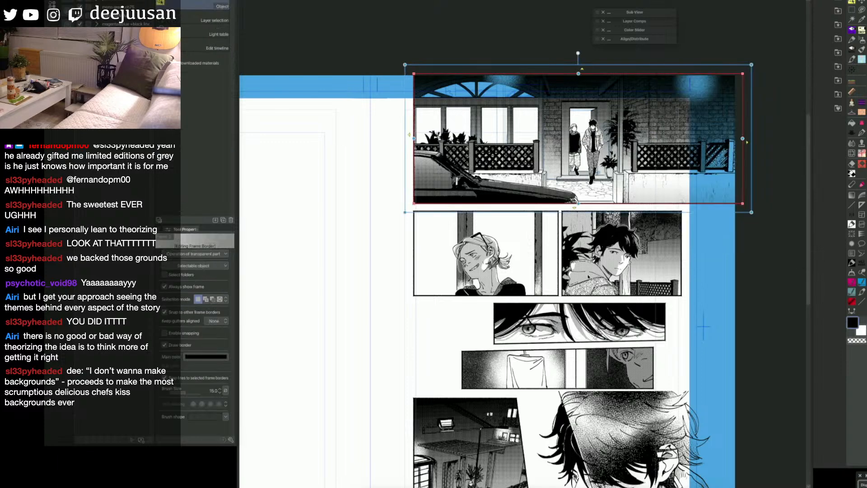
click(589, 277)
key(q)
click(604, 306)
click(588, 276)
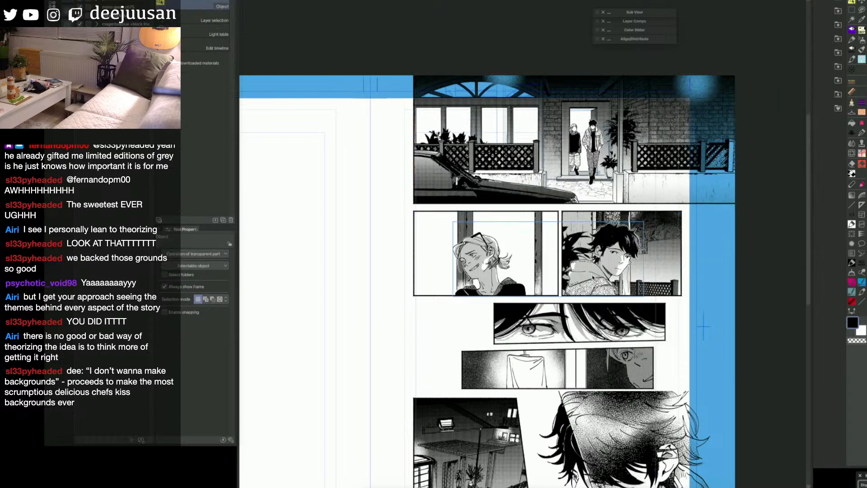
click(588, 204)
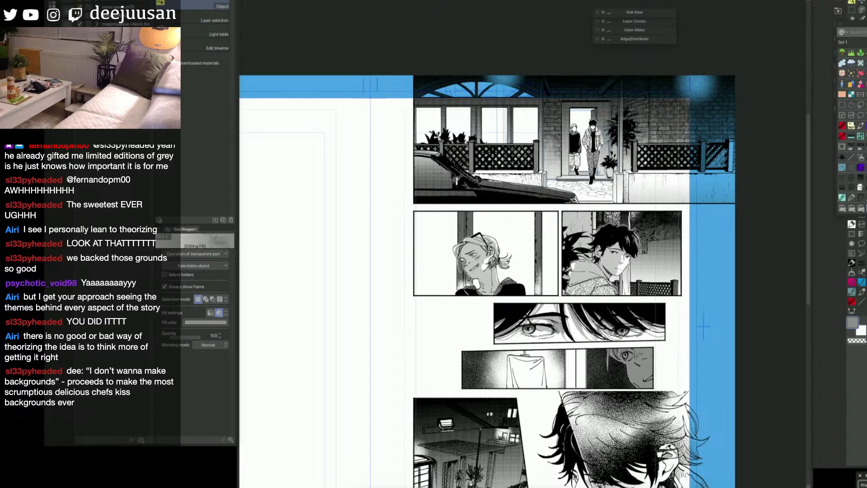
Step: Ink a touch-up stroke on the dark-haired man's jacket with the Turnip pen at size 50
key(p)
key(])
drag(599, 282, 569, 291)
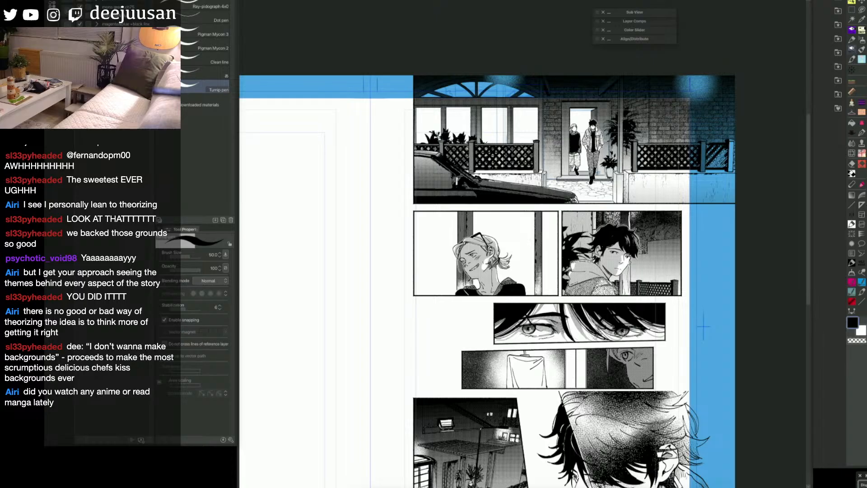
Step: Scale up the dark-haired man's line width by 1.10 with the line-width brush at size 60, and save the file
key(q)
click(853, 195)
mouse_move(617, 251)
mouse_down()
mouse_move(629, 254)
mouse_move(622, 269)
mouse_up()
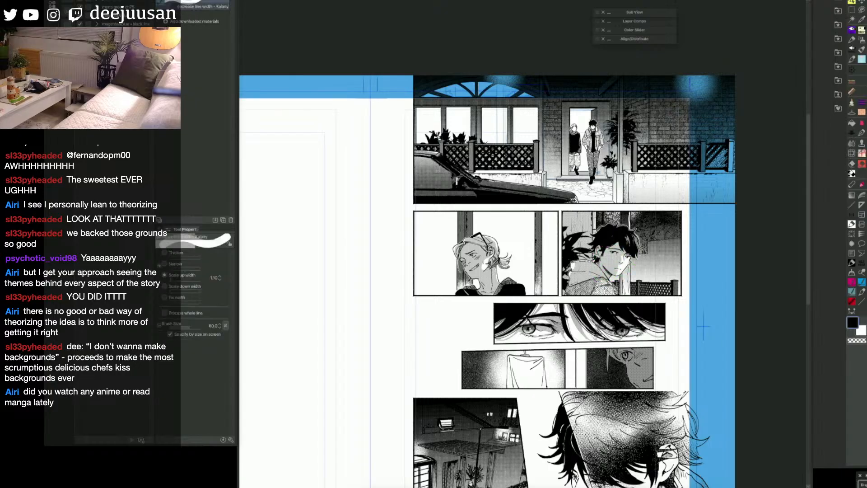
key(ctrl+t)
key(ctrl+s)
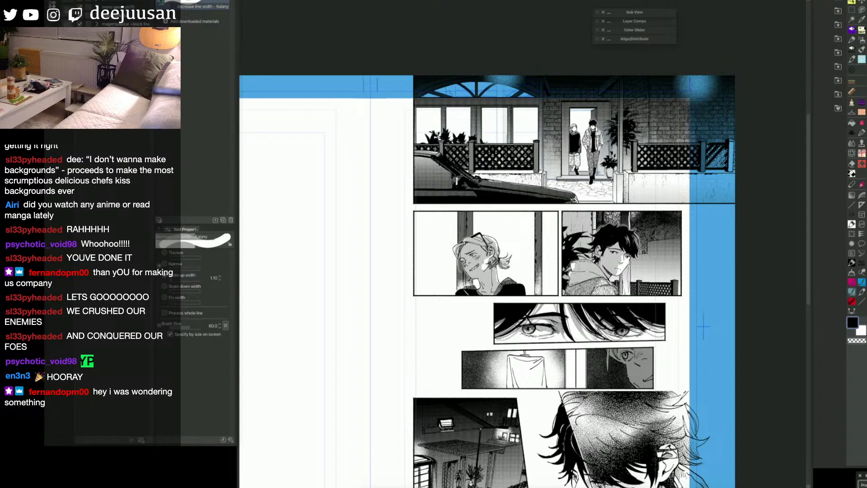
Step: Select the blond figure's layer in the top panel's doorway and switch to the Turnip pen at size 50
scroll(591, 151, up, 1)
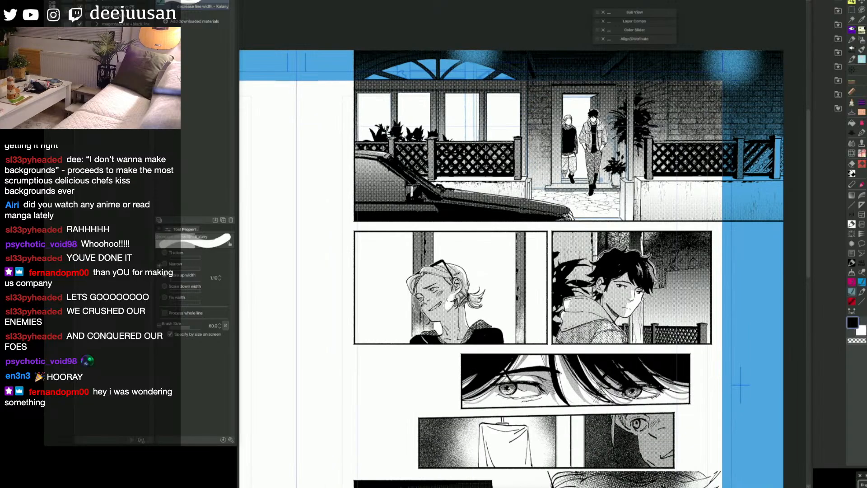
key(q)
click(585, 106)
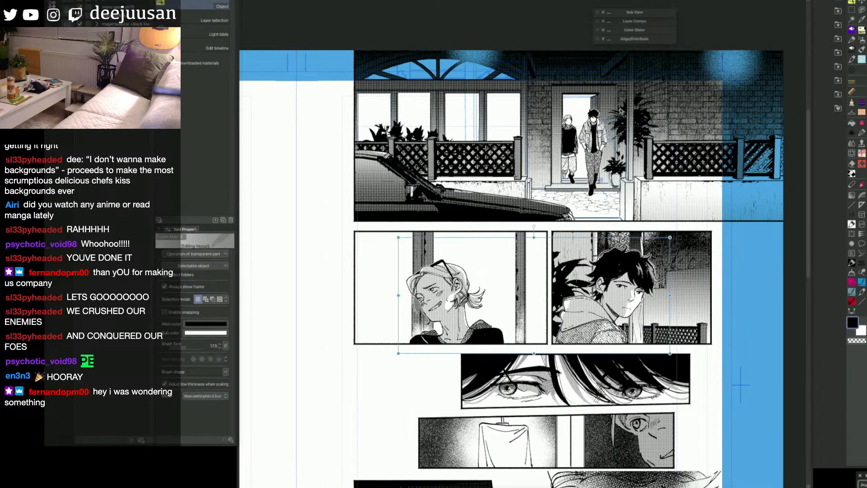
click(568, 126)
click(570, 128)
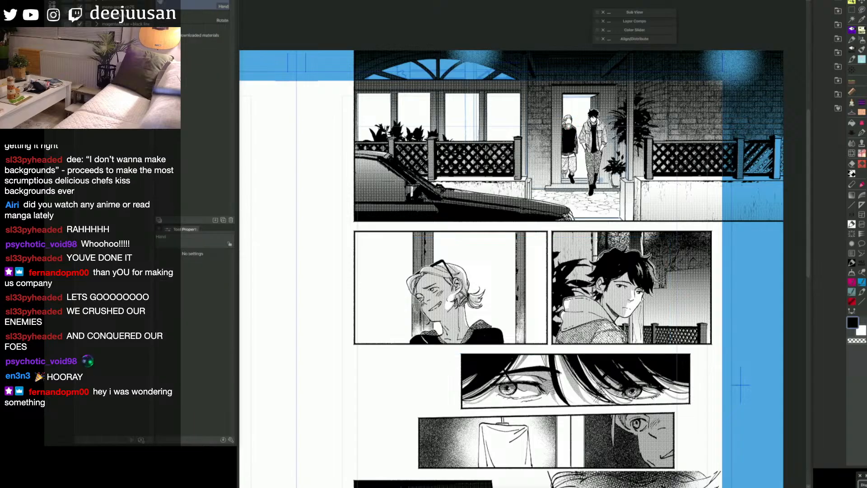
click(570, 130)
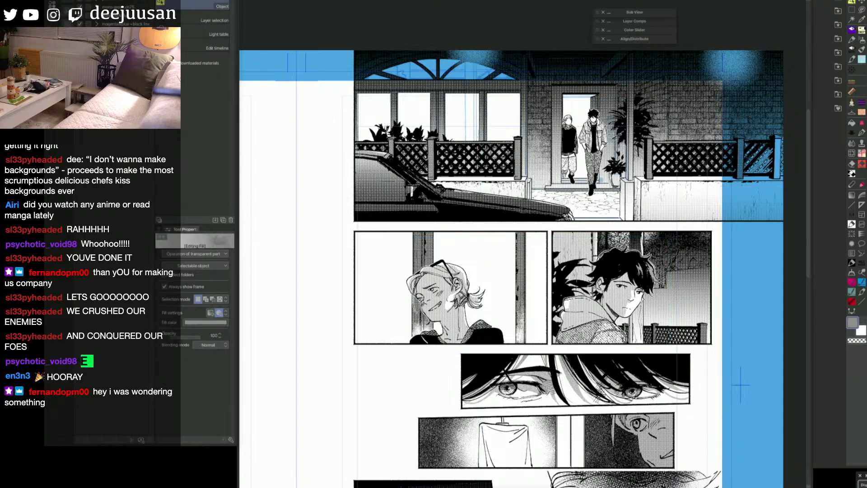
click(570, 130)
click(572, 172)
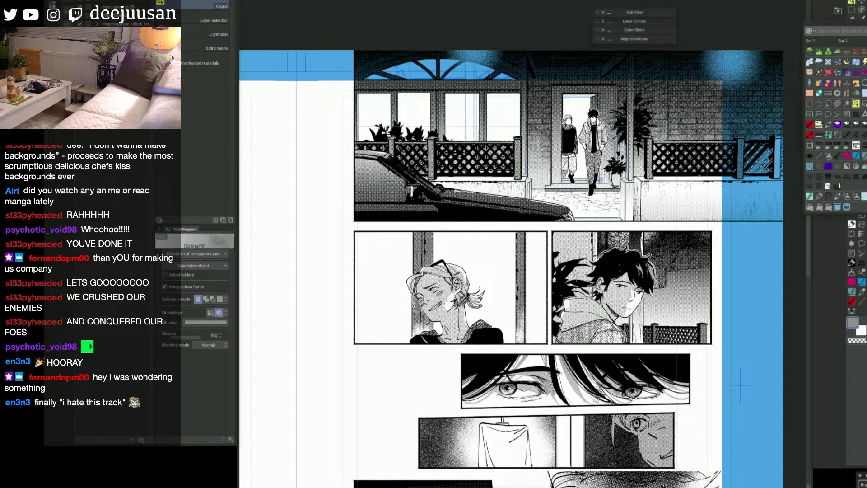
click(847, 125)
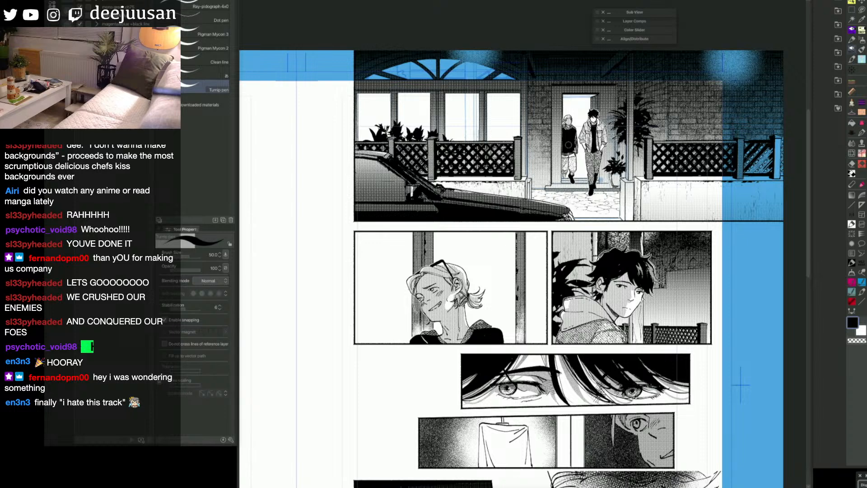
Step: Save the file and review the page's panels from full-page and closer views
key(ctrl+s)
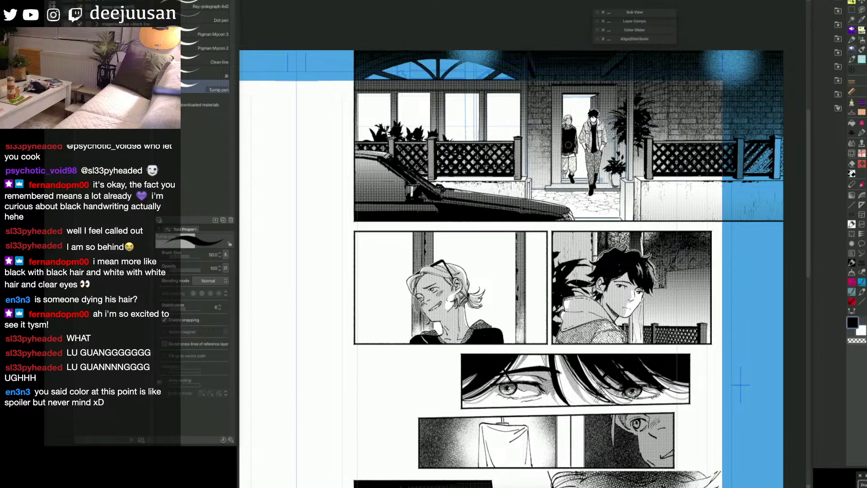
scroll(568, 145, down, 2)
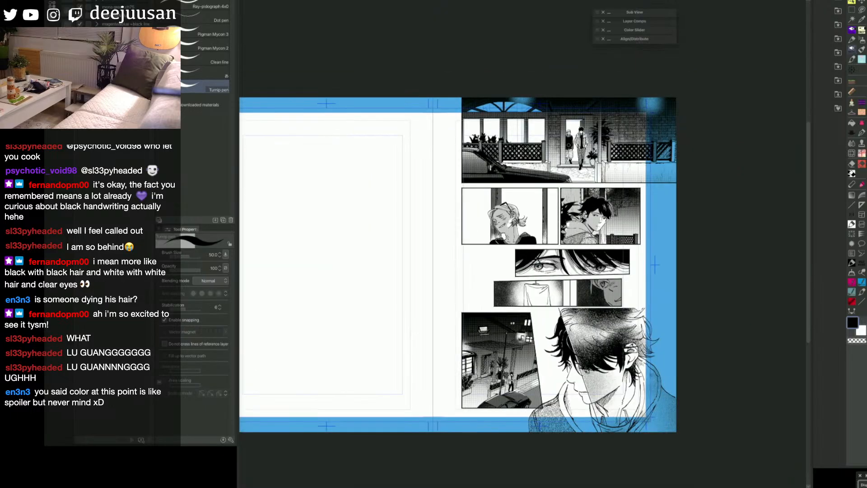
scroll(569, 145, up, 1)
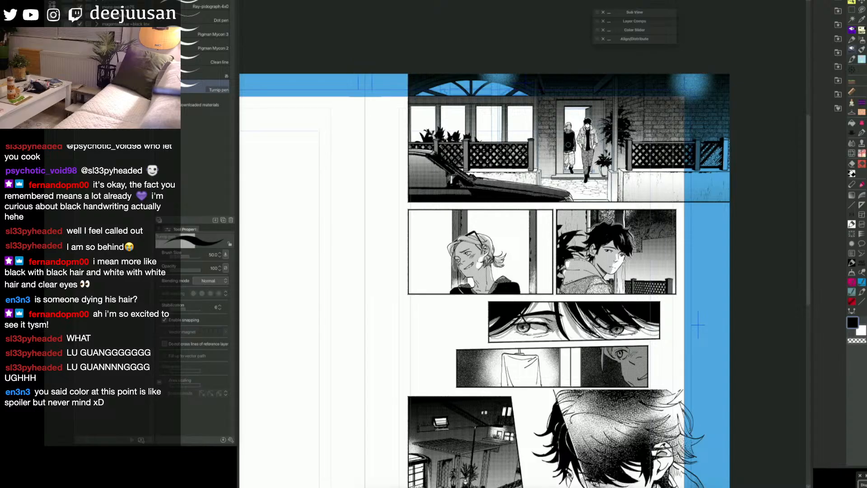
scroll(765, 361, down, 2)
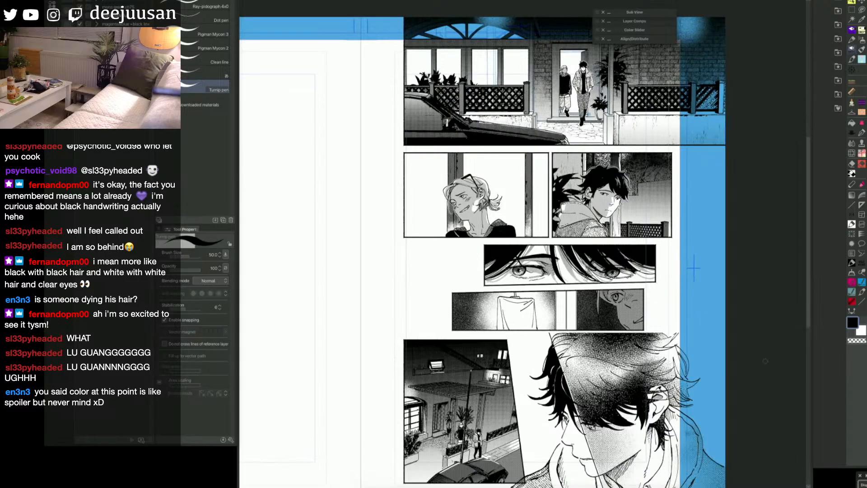